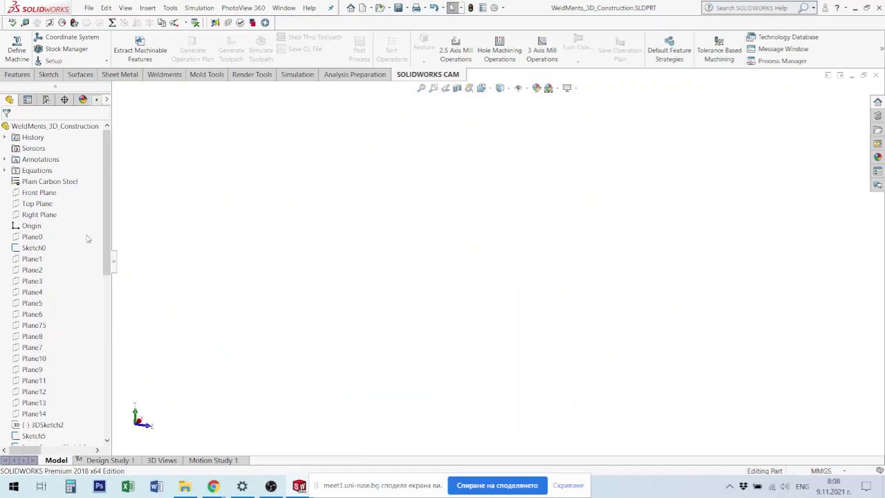
# Step: Scroll the FeatureManager tree and select Plane0 to see where it lies
pyautogui.moveTo(110, 232)
pyautogui.mouseDown()
pyautogui.moveTo(95, 393)
pyautogui.moveTo(104, 243)
pyautogui.mouseUp()
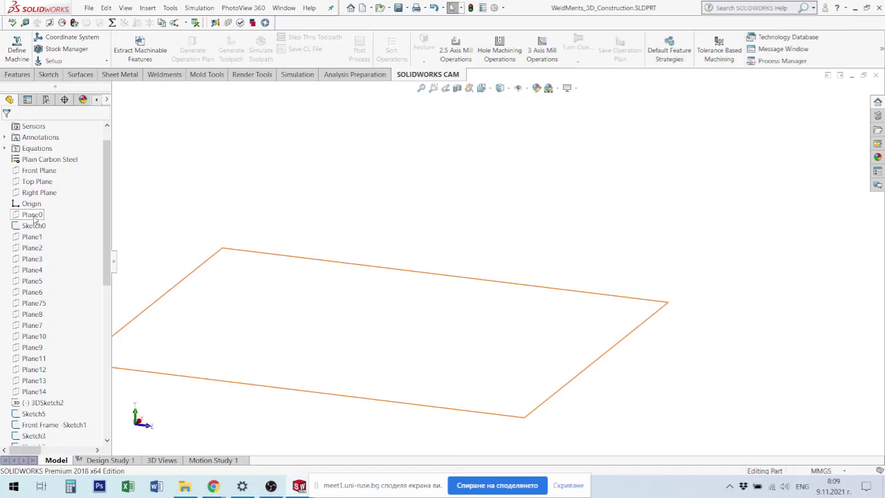
pyautogui.click(32, 215)
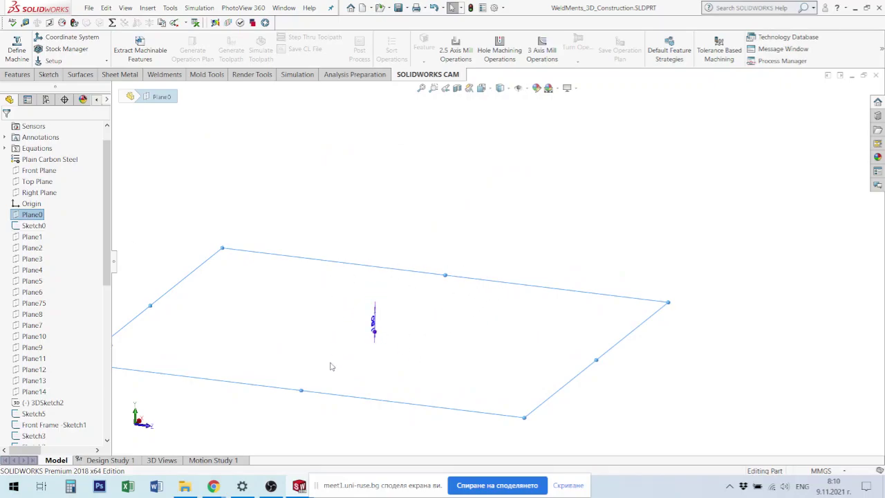
# Step: Open Sketch0 for editing and zoom around its dimensioned base-frame profile
pyautogui.click(34, 226)
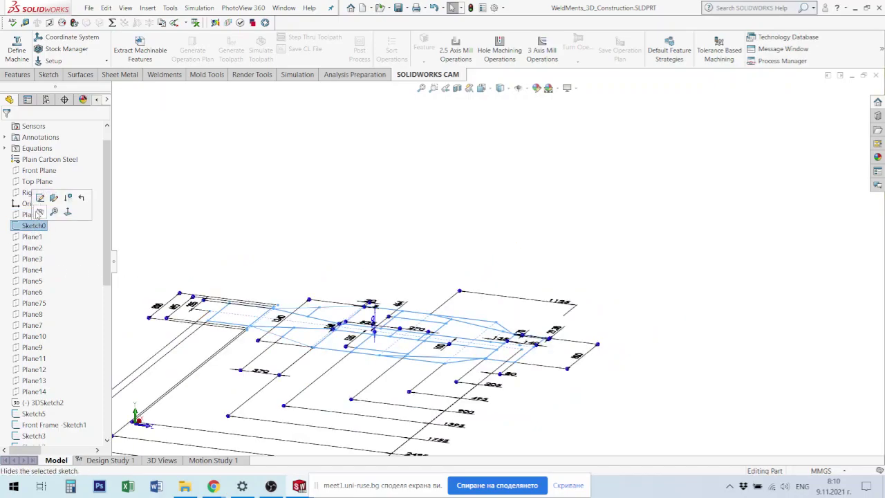
pyautogui.click(40, 199)
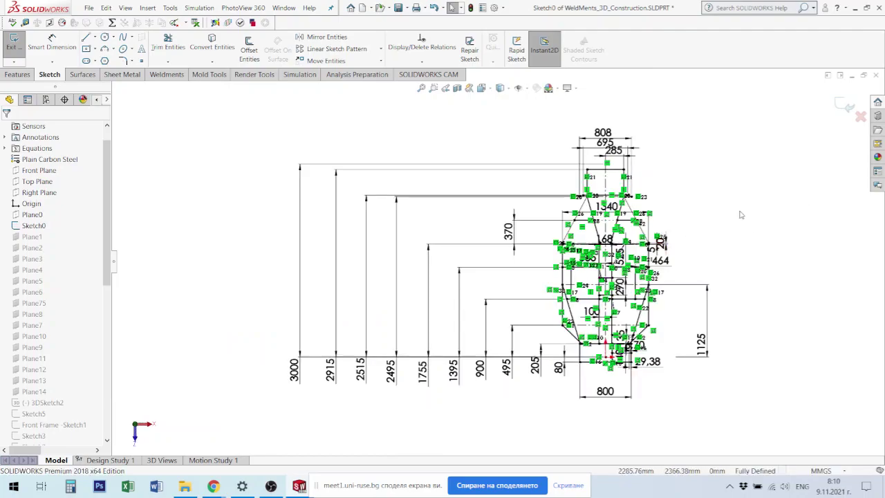
pyautogui.scroll(-3, 685, 225)
pyautogui.scroll(-3, 588, 297)
pyautogui.scroll(-2, 484, 373)
pyautogui.scroll(3, 480, 387)
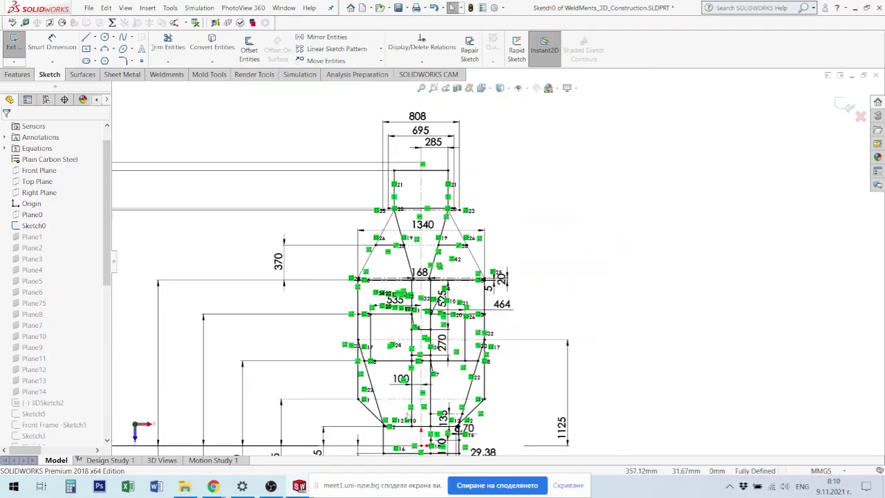
pyautogui.scroll(-1, 480, 374)
pyautogui.scroll(-2, 482, 363)
pyautogui.scroll(-2, 483, 354)
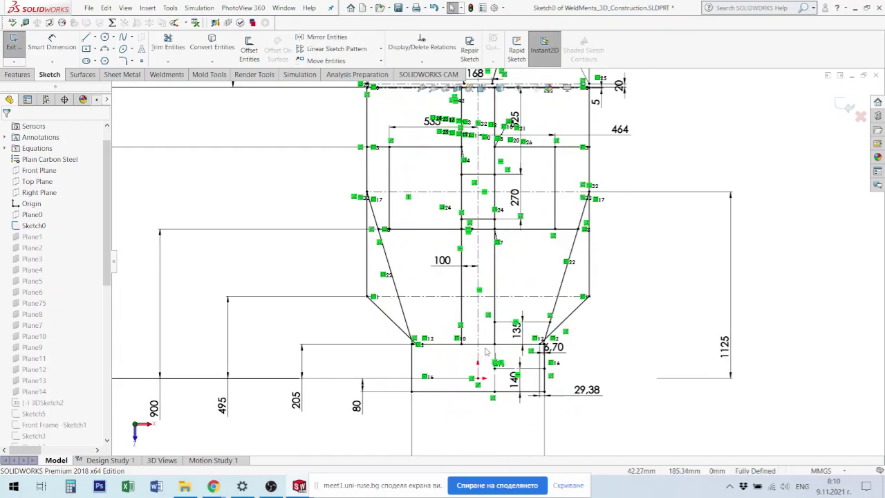
pyautogui.scroll(2, 491, 318)
pyautogui.scroll(2, 529, 214)
pyautogui.scroll(1, 533, 203)
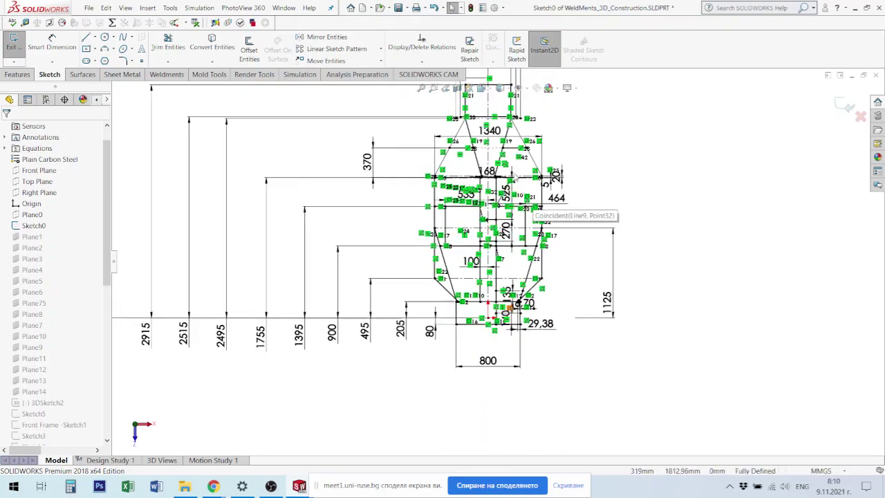
pyautogui.scroll(1, 536, 204)
pyautogui.scroll(2, 522, 180)
pyautogui.scroll(-1, 514, 147)
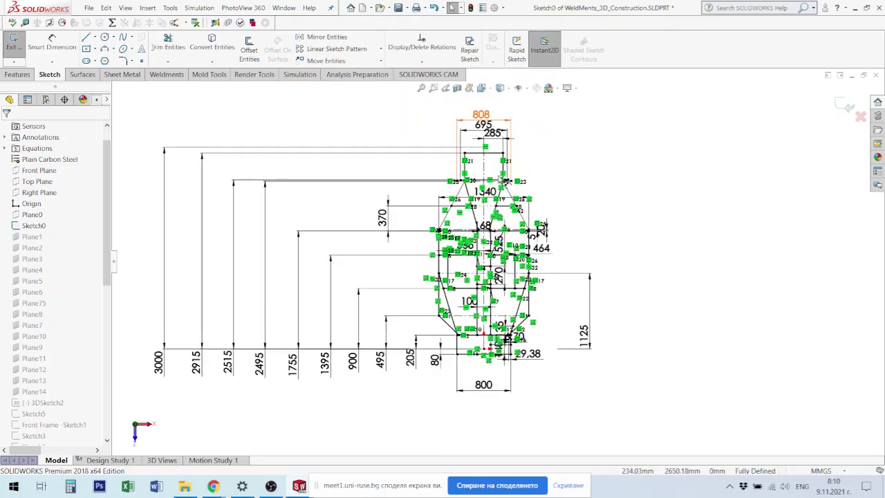
pyautogui.scroll(-1, 514, 146)
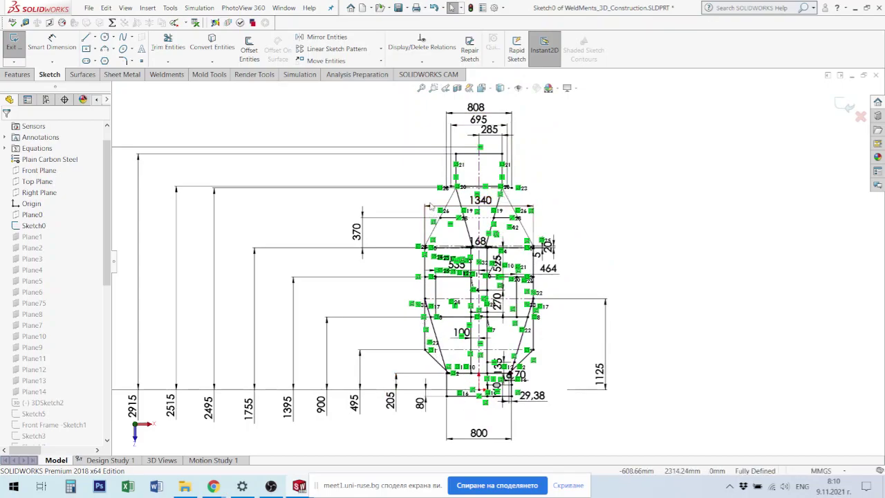
# Step: Check the left vertical line and bottom centreline, then orbit the sketch to an angle
pyautogui.click(426, 284)
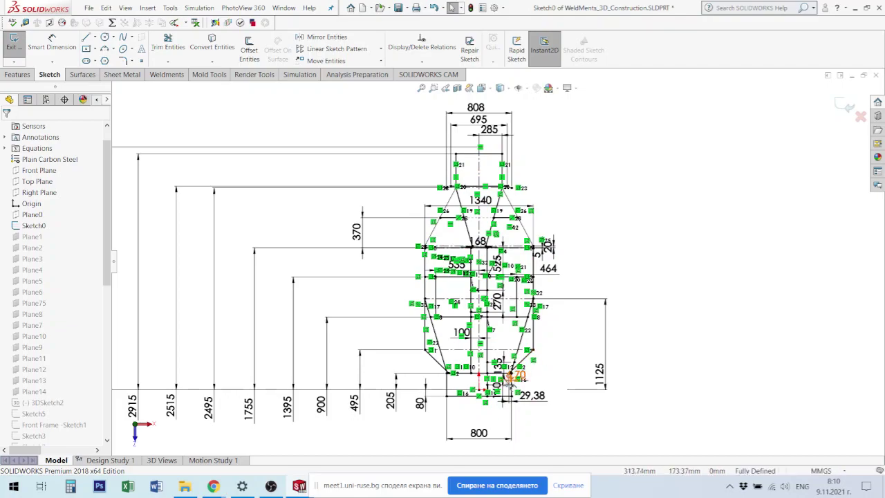
pyautogui.click(480, 402)
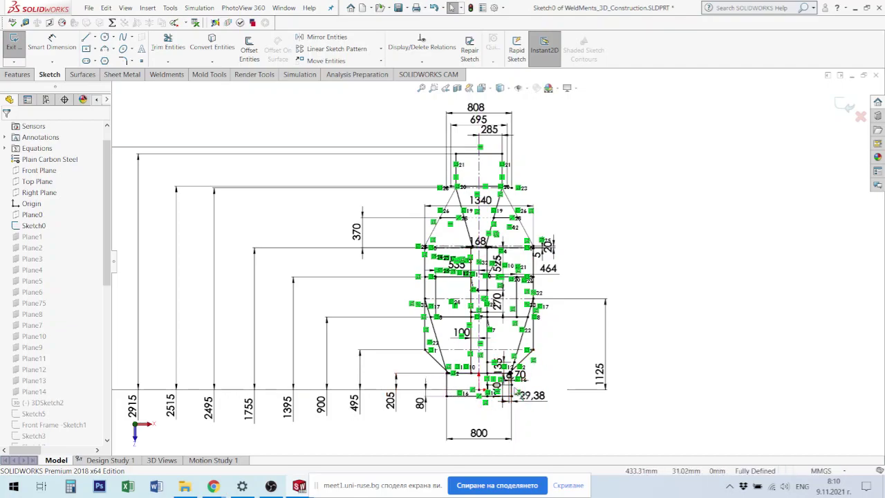
pyautogui.press('Escape')
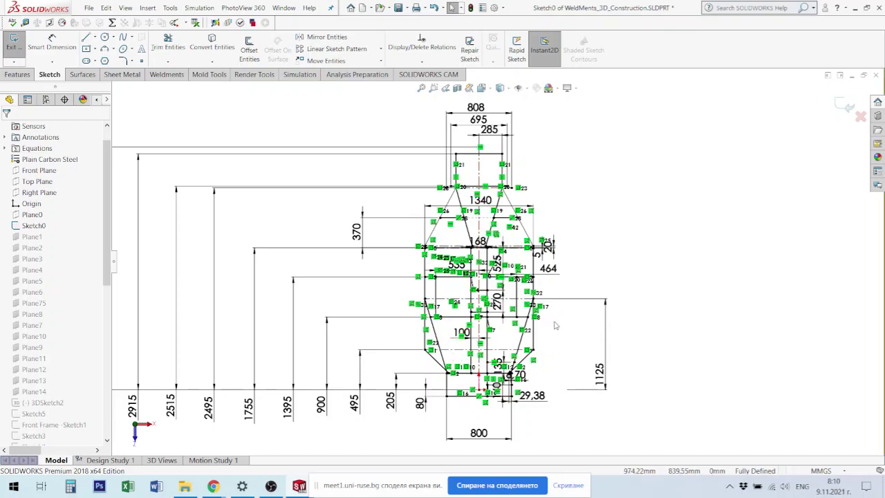
pyautogui.moveTo(547, 320); pyautogui.dragTo(550, 249, button='middle')
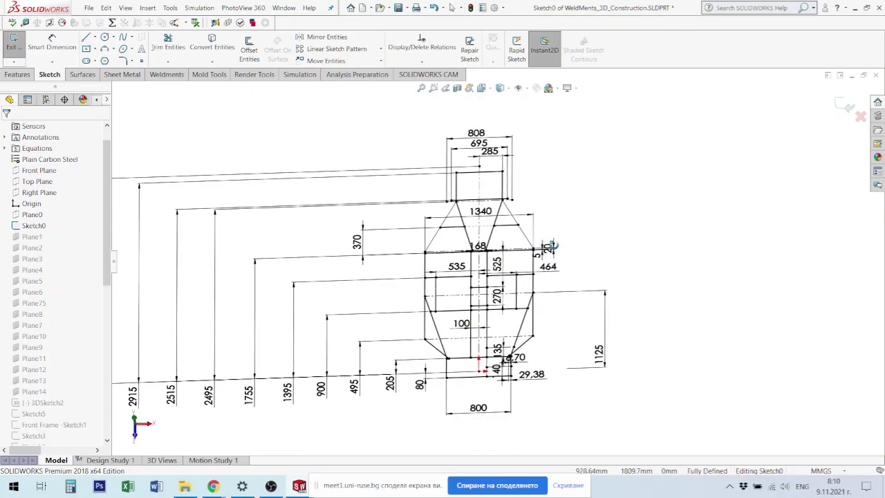
pyautogui.moveTo(555, 318); pyautogui.dragTo(581, 283, button='middle')
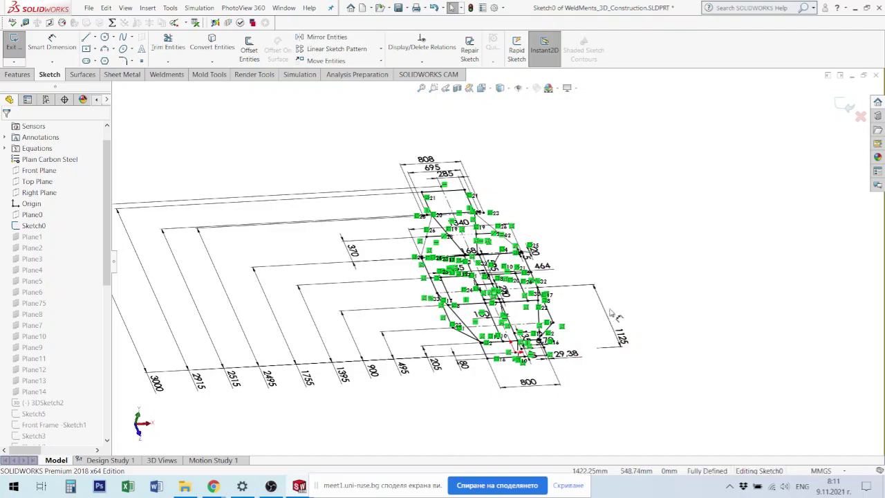
pyautogui.moveTo(611, 315); pyautogui.dragTo(610, 334, button='middle')
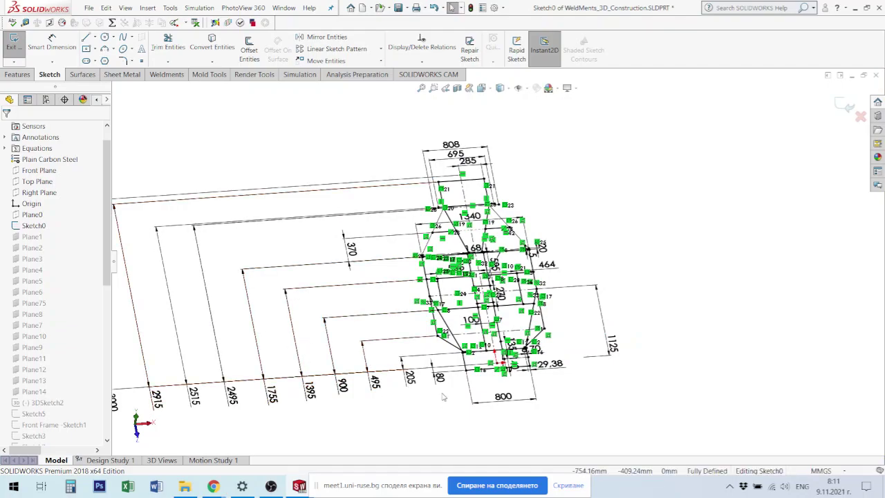
pyautogui.scroll(-2, 463, 290)
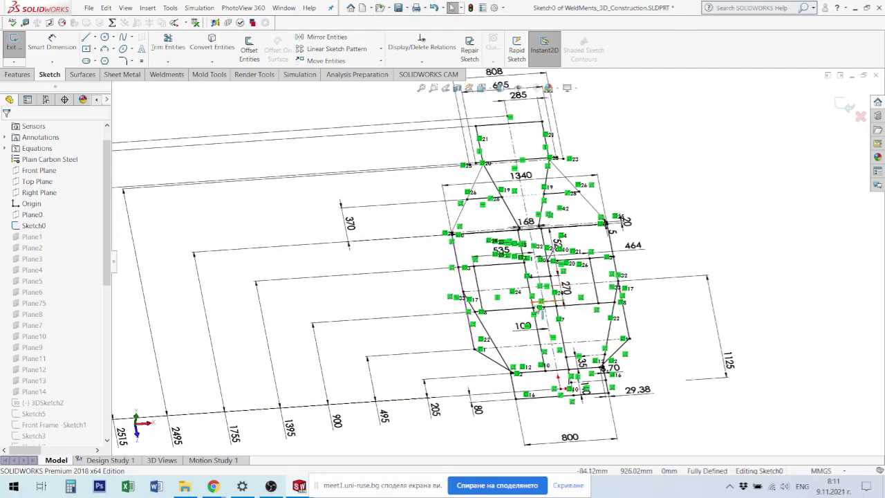
pyautogui.scroll(-1, 535, 335)
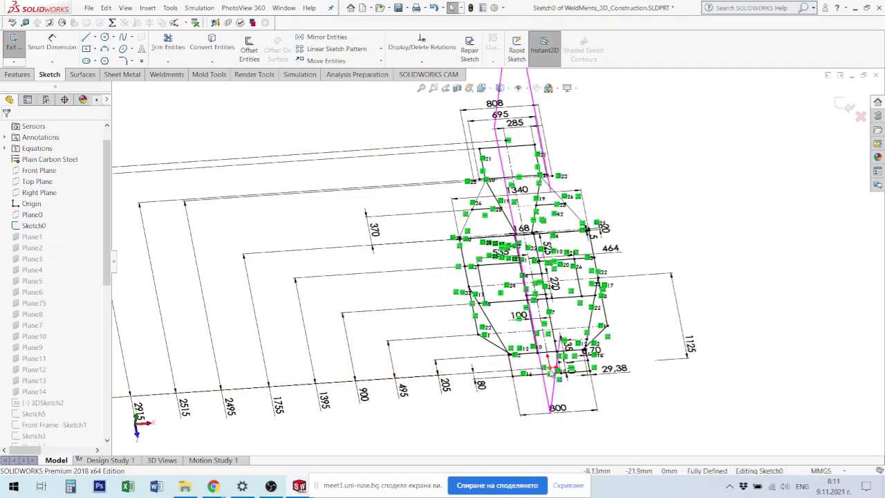
pyautogui.scroll(-1, 552, 358)
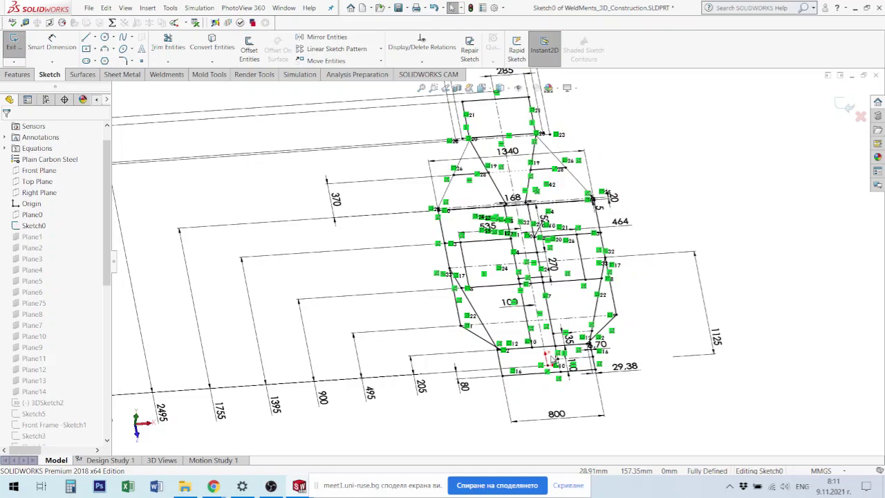
pyautogui.scroll(2, 569, 317)
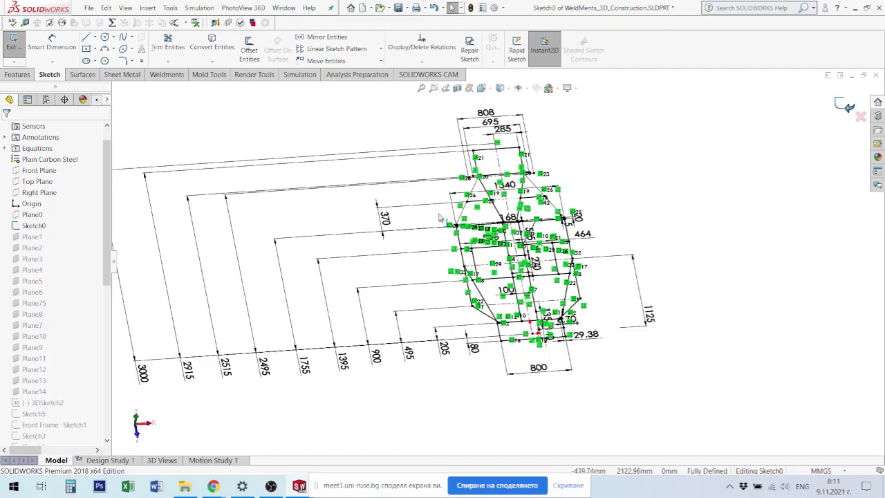
pyautogui.scroll(-2, 503, 189)
pyautogui.scroll(-2, 504, 190)
pyautogui.scroll(-2, 503, 193)
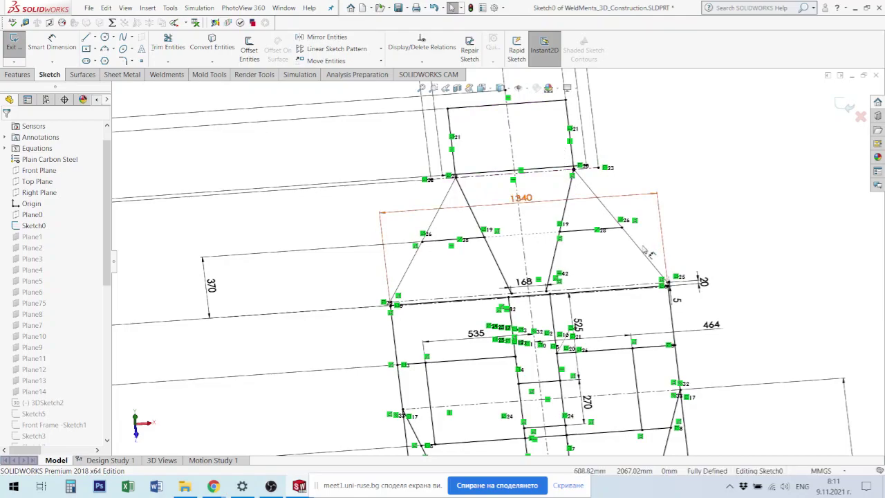
pyautogui.scroll(2, 509, 263)
pyautogui.scroll(2, 508, 262)
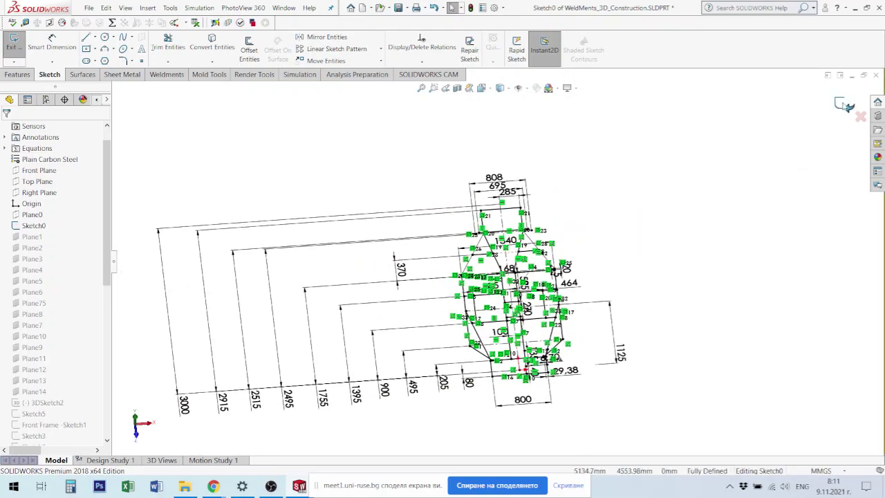
# Step: Exit Sketch0 keeping changes, and hide Sketch0 with its dimensions
pyautogui.click(845, 105)
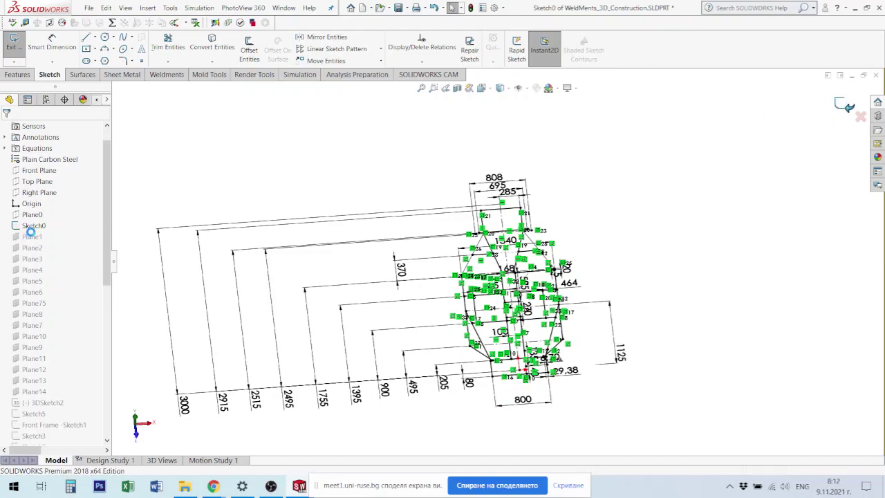
pyautogui.rightClick(32, 226)
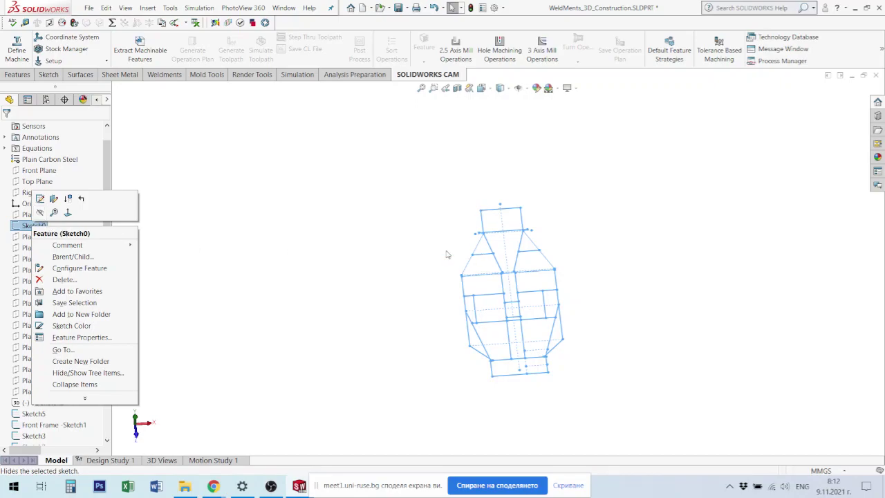
pyautogui.click(242, 235)
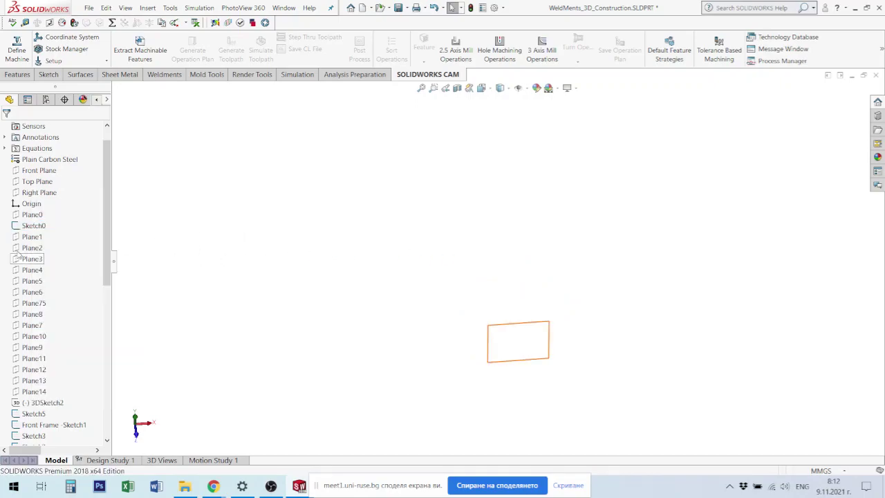
pyautogui.click(33, 228)
pyautogui.click(41, 214)
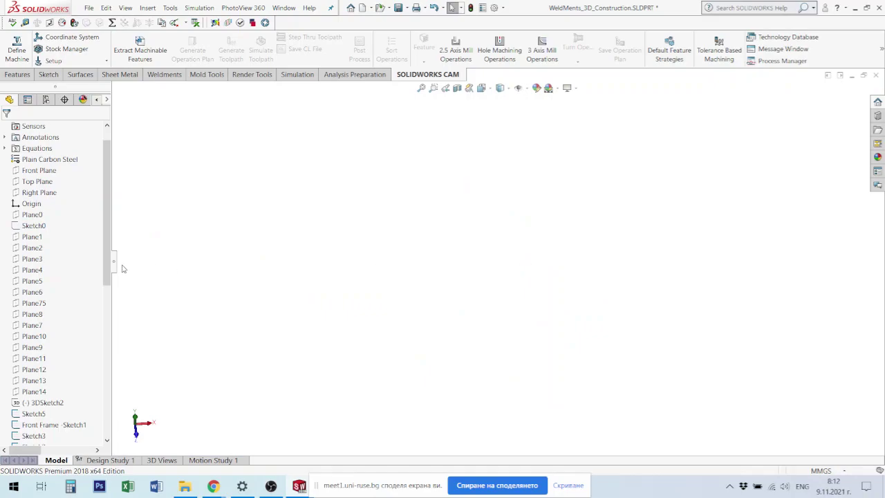
pyautogui.click(36, 227)
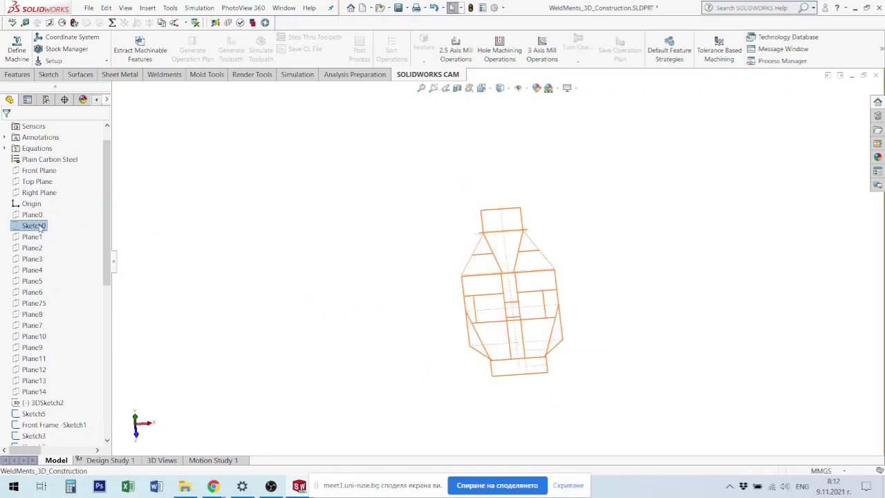
pyautogui.click(47, 213)
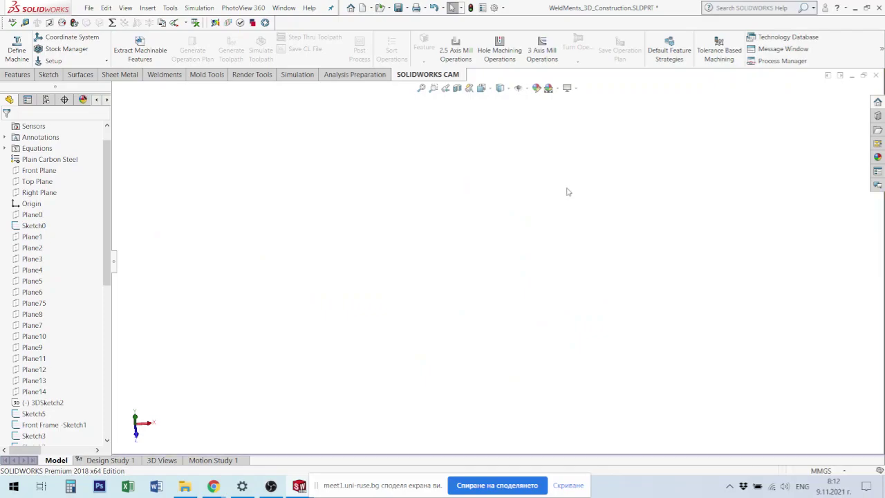
# Step: Hide all sketches from Sketch6 through 3DSketch21
pyautogui.scroll(-3, 17, 364)
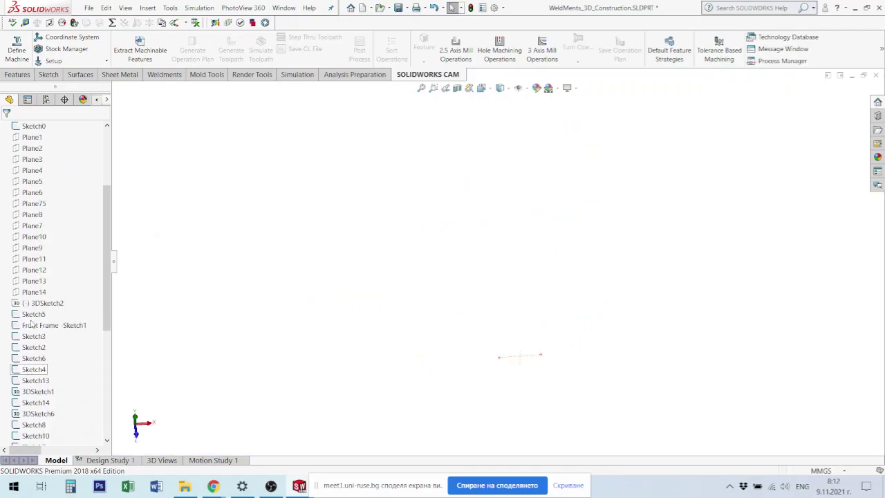
pyautogui.scroll(-2, 38, 326)
pyautogui.scroll(-5, 49, 332)
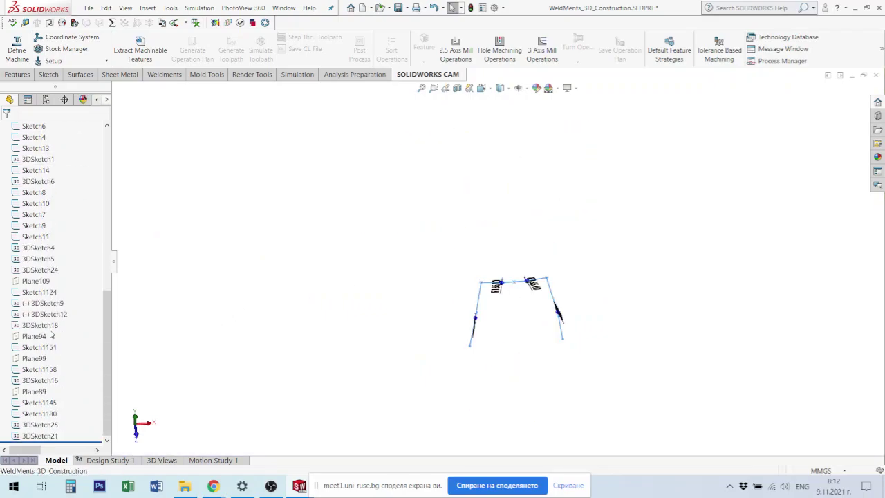
pyautogui.keyDown('shift'); pyautogui.click(39, 437); pyautogui.keyUp('shift')
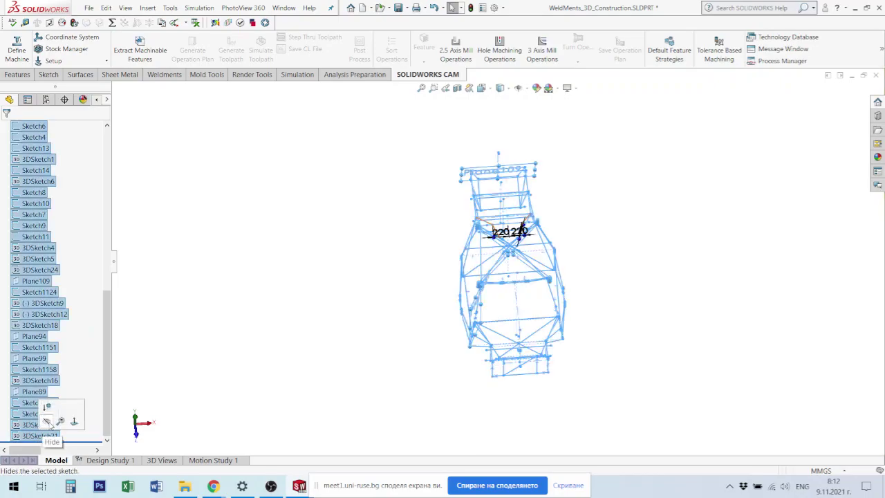
pyautogui.click(48, 422)
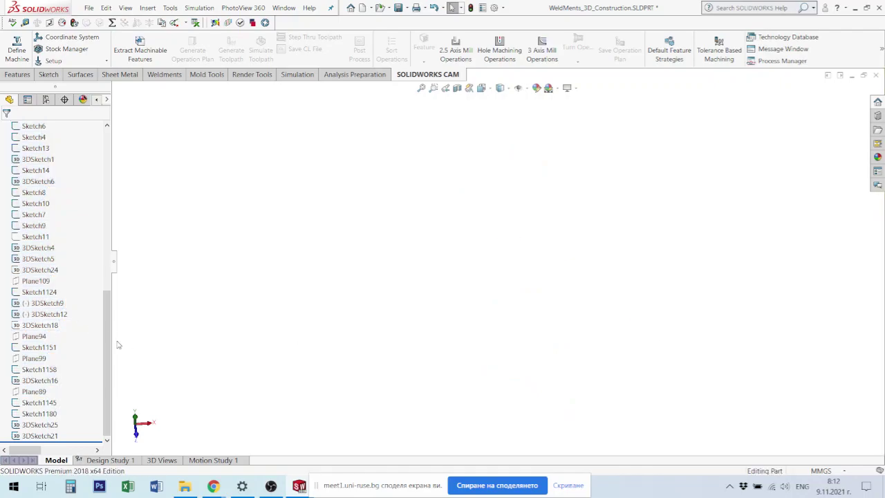
pyautogui.scroll(12, 24, 321)
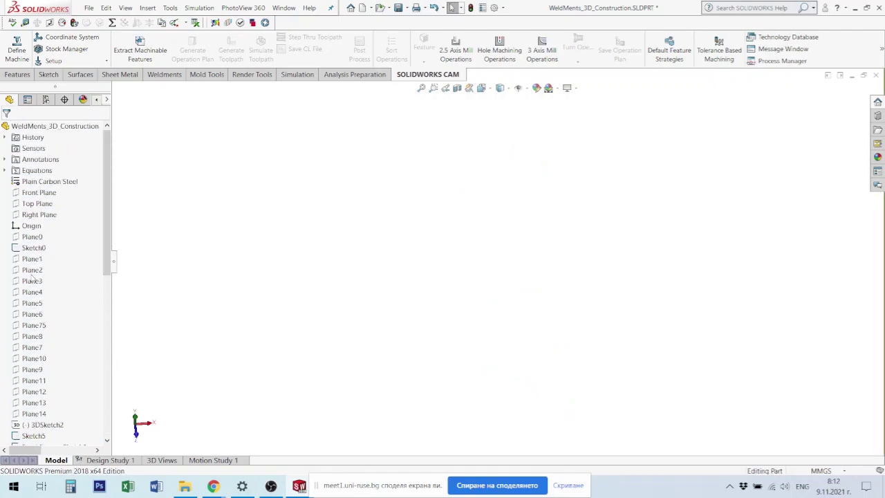
pyautogui.scroll(-3, 24, 322)
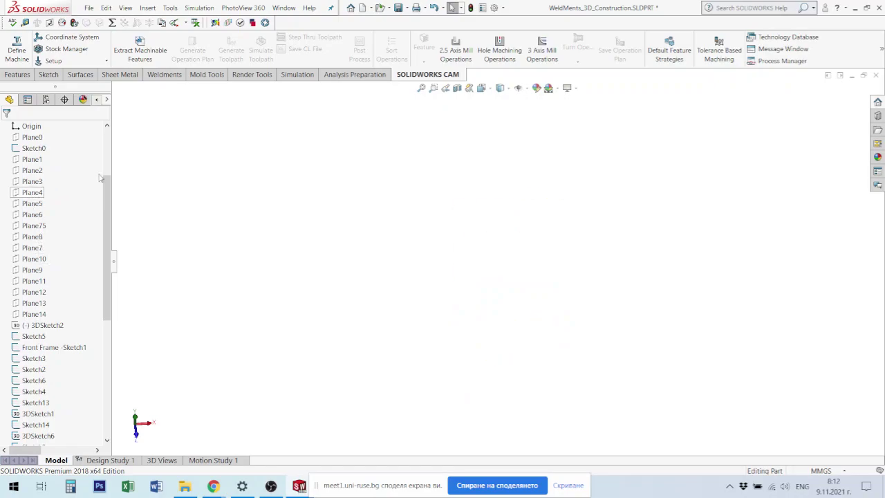
pyautogui.click(527, 89)
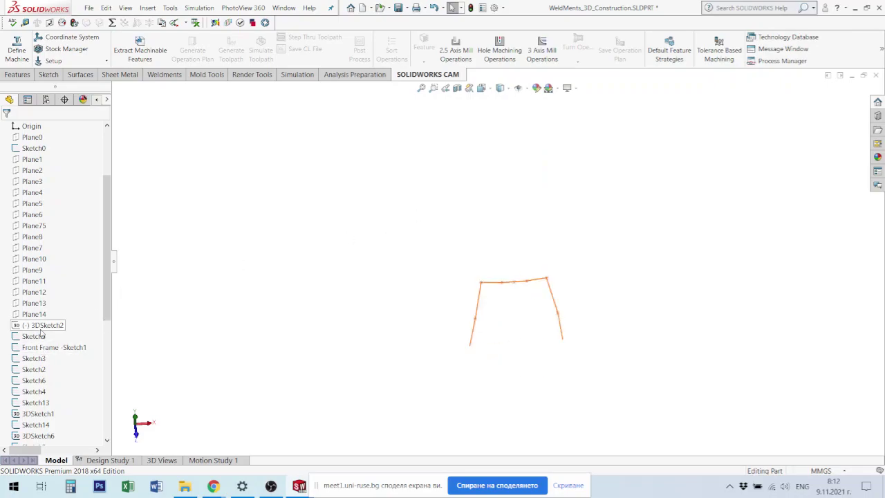
pyautogui.click(31, 148)
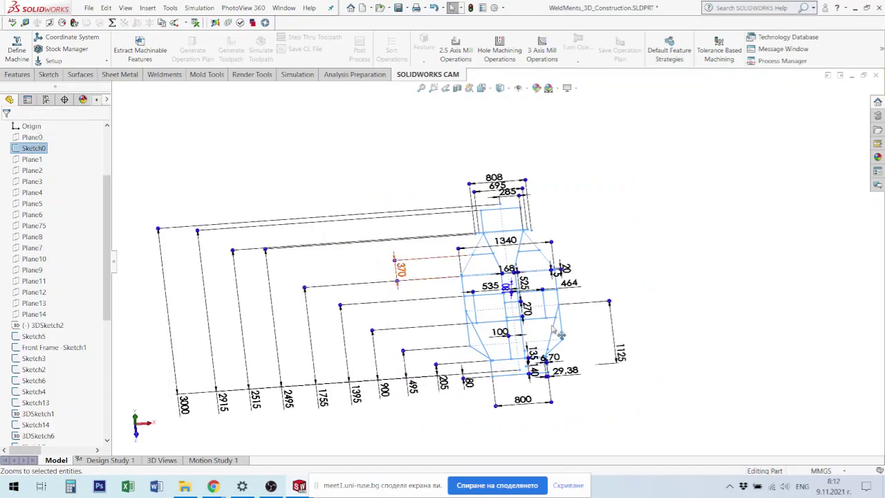
pyautogui.moveTo(555, 207); pyautogui.dragTo(553, 231, button='middle')
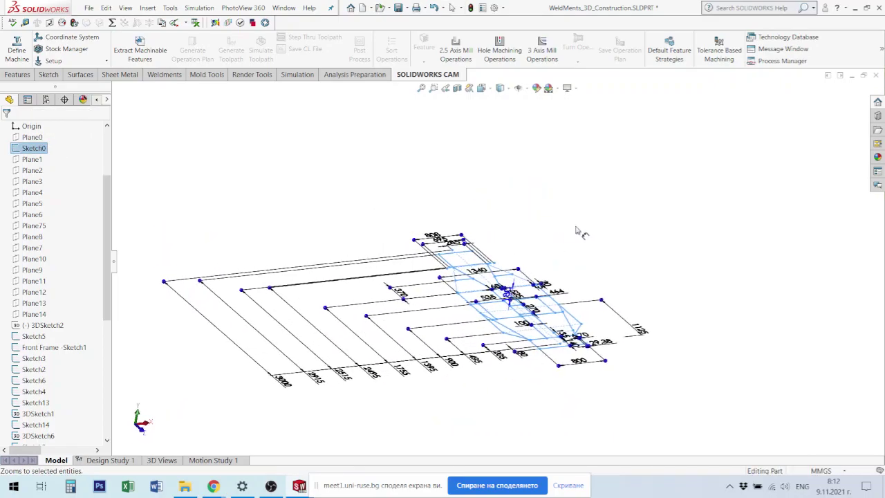
pyautogui.click(581, 229)
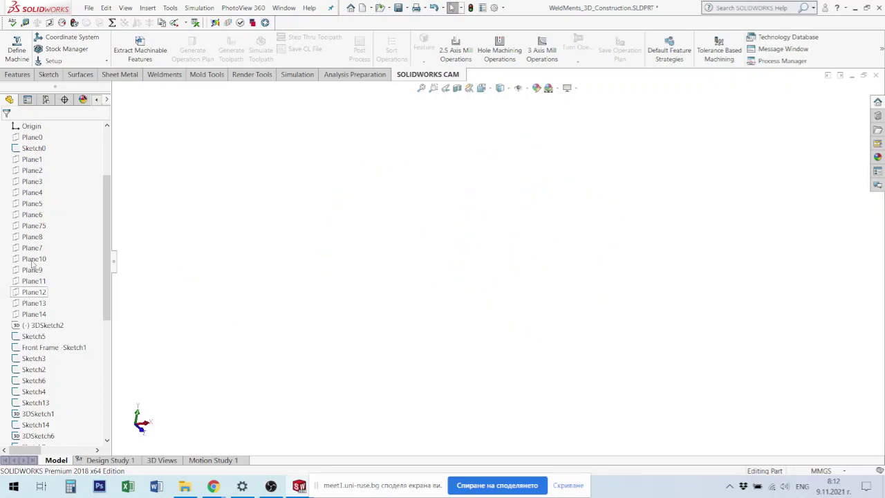
pyautogui.click(526, 89)
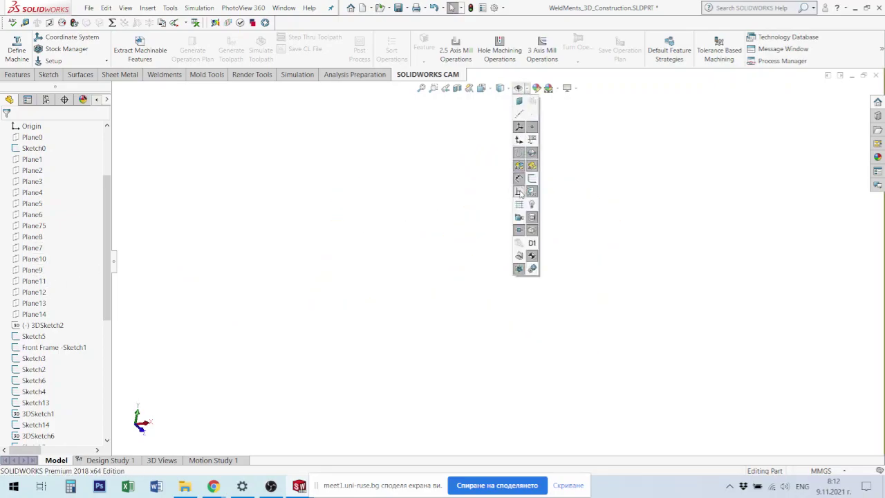
pyautogui.click(524, 92)
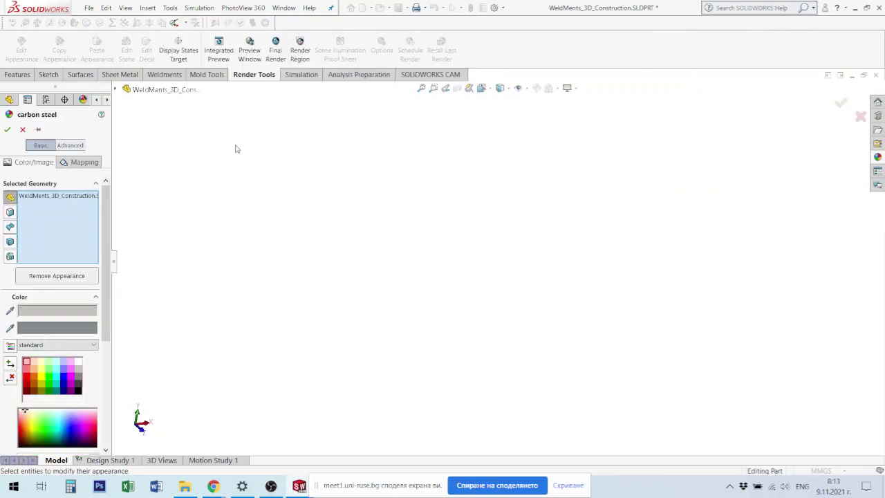
# Step: Cancel the appearance edit and turn on View Sketches to show the full frame wireframe
pyautogui.click(23, 130)
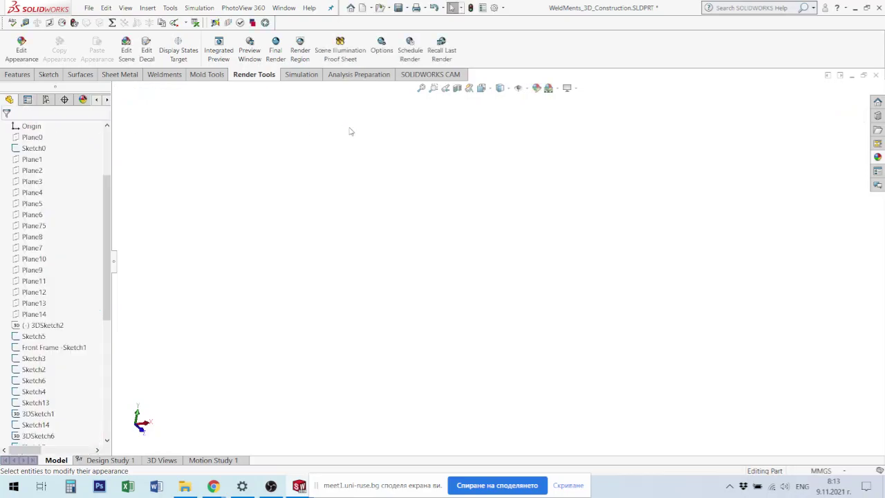
pyautogui.click(518, 88)
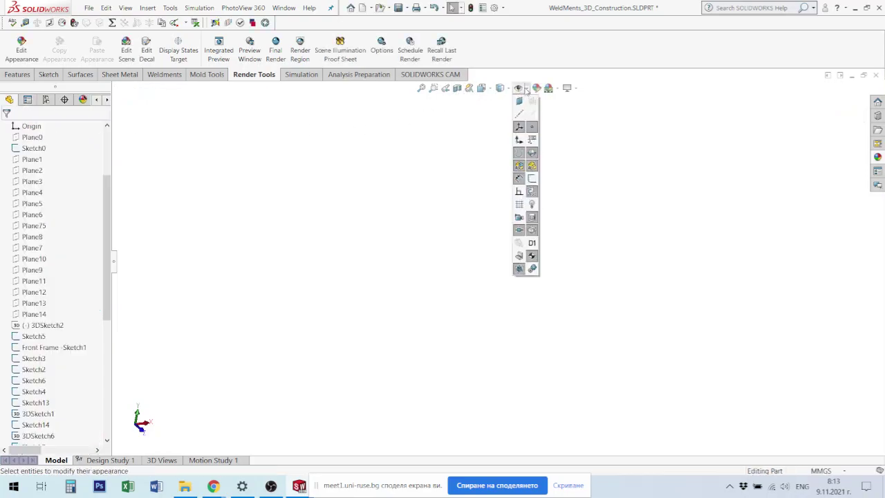
pyautogui.click(533, 180)
pyautogui.click(330, 216)
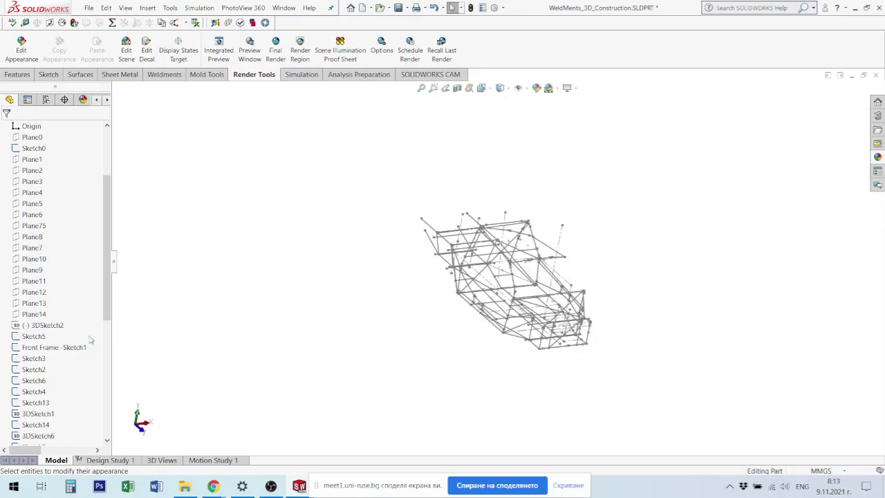
pyautogui.moveTo(406, 343); pyautogui.dragTo(405, 306, button='middle')
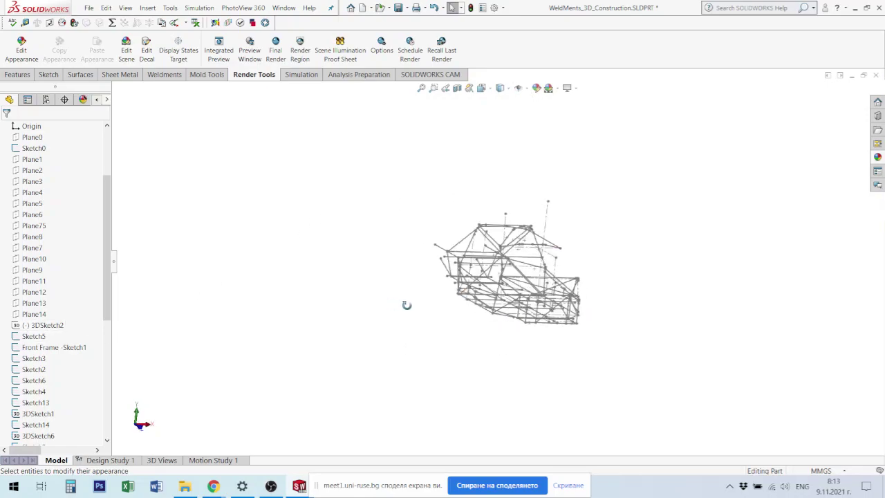
pyautogui.click(42, 325)
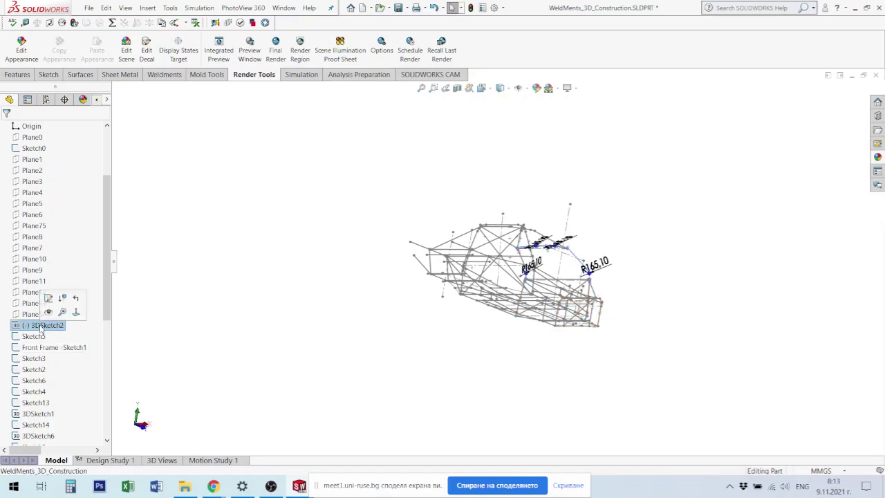
# Step: Show and re-hide Sketch6 through 3DSketch21, then hide 3DSketch9
pyautogui.scroll(-3, 42, 346)
pyautogui.scroll(-5, 44, 402)
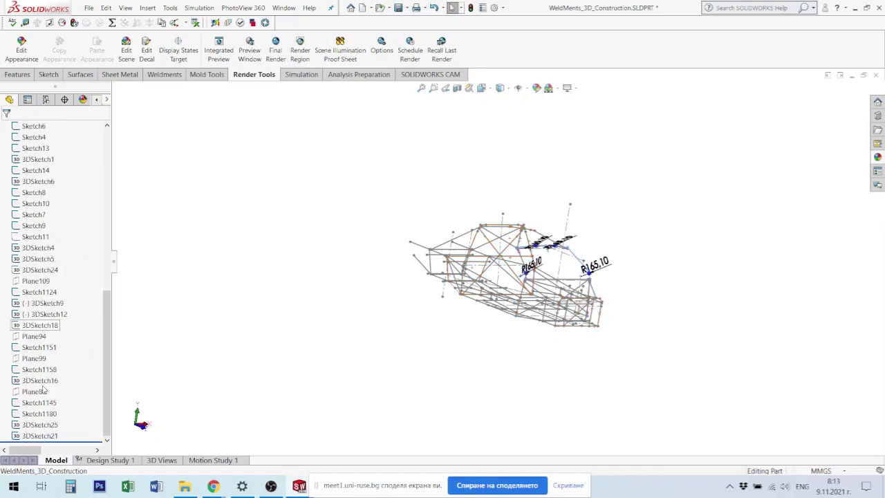
pyautogui.keyDown('shift'); pyautogui.click(44, 436); pyautogui.keyUp('shift')
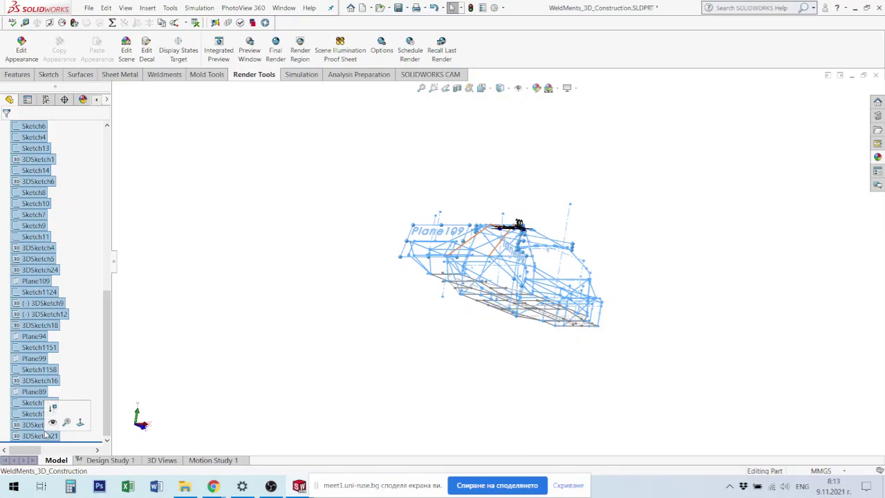
pyautogui.click(52, 423)
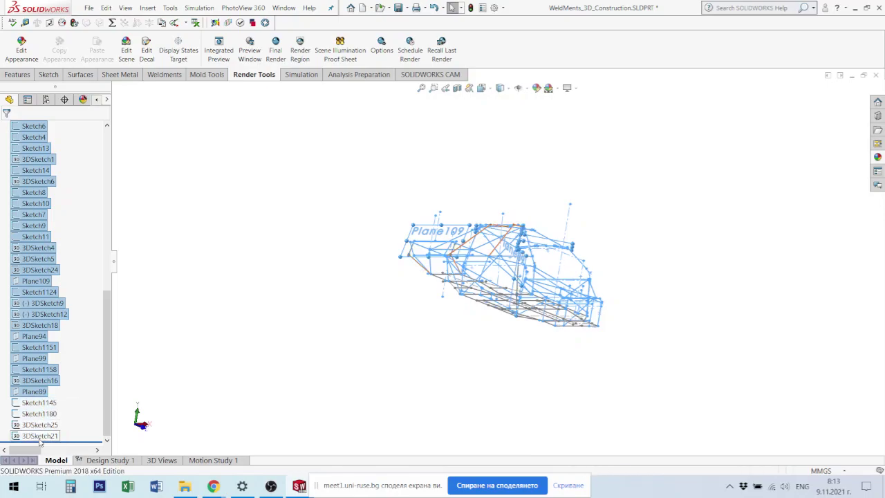
pyautogui.keyDown('shift'); pyautogui.click(39, 437); pyautogui.keyUp('shift')
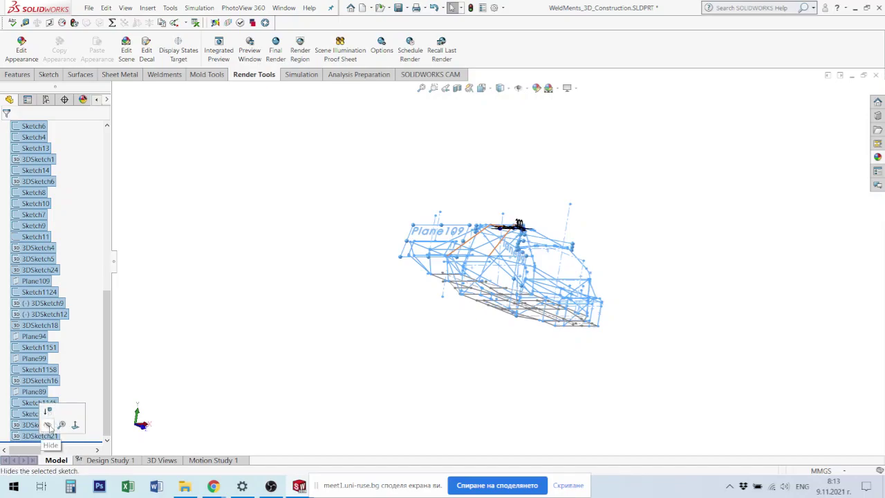
pyautogui.click(47, 425)
pyautogui.click(308, 354)
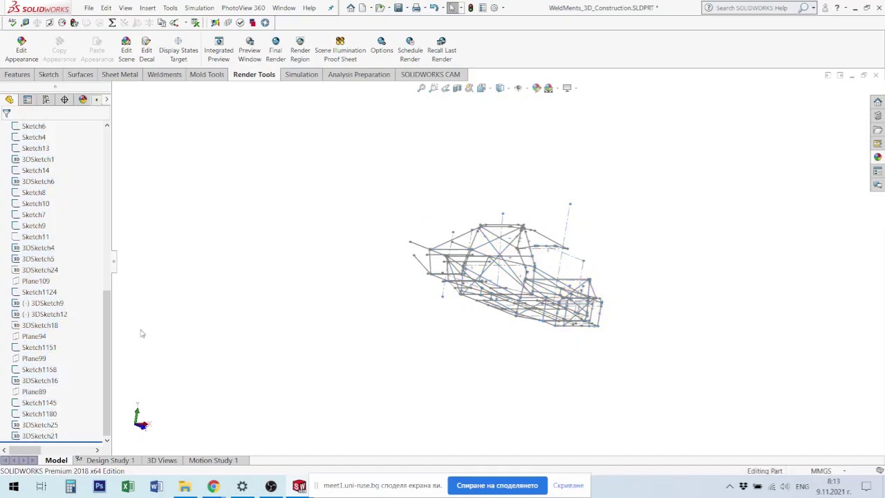
pyautogui.click(43, 303)
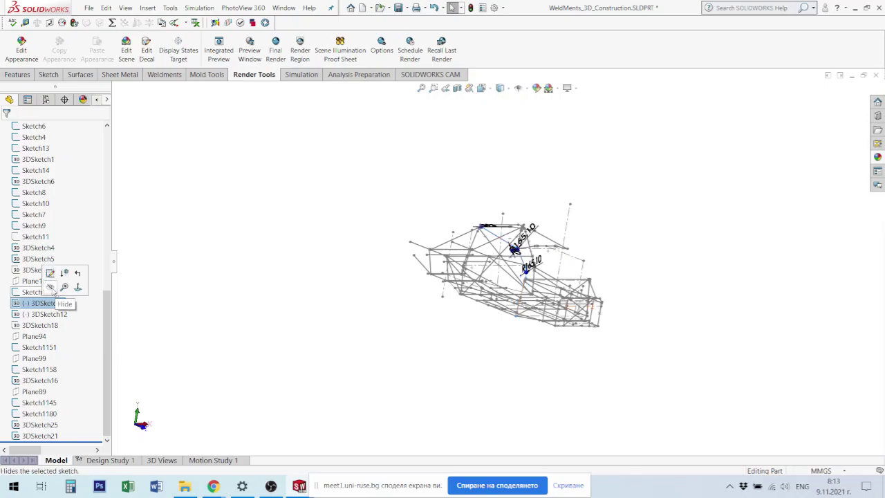
pyautogui.click(50, 287)
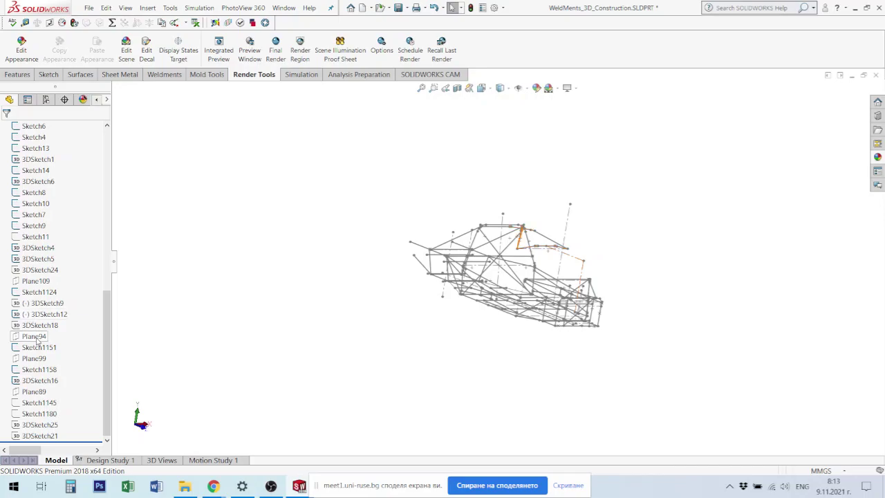
# Step: Show Sketch1124–3DSketch18, Sketch1151, Sketch1158, 3DSketch16, Sketch1145, Sketch1180, 3DSketch25 and 3DSketch21
pyautogui.click(39, 325)
pyautogui.keyDown('shift'); pyautogui.click(27, 293); pyautogui.keyUp('shift')
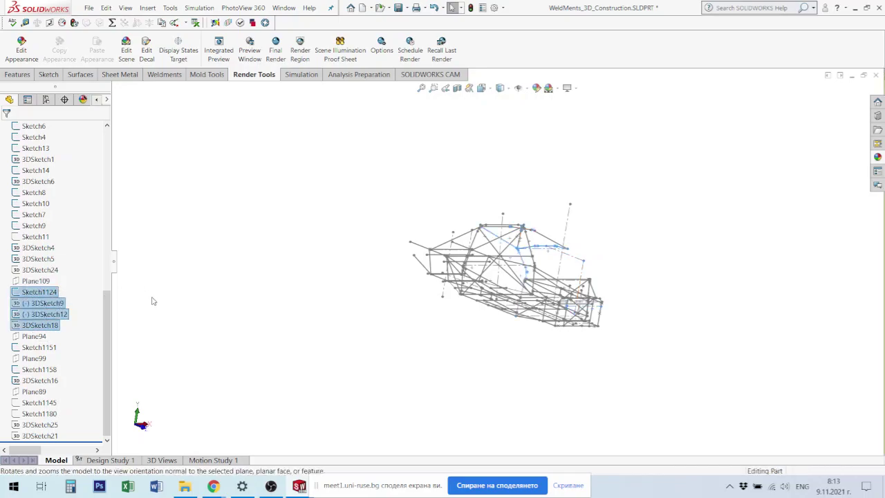
pyautogui.click(40, 347)
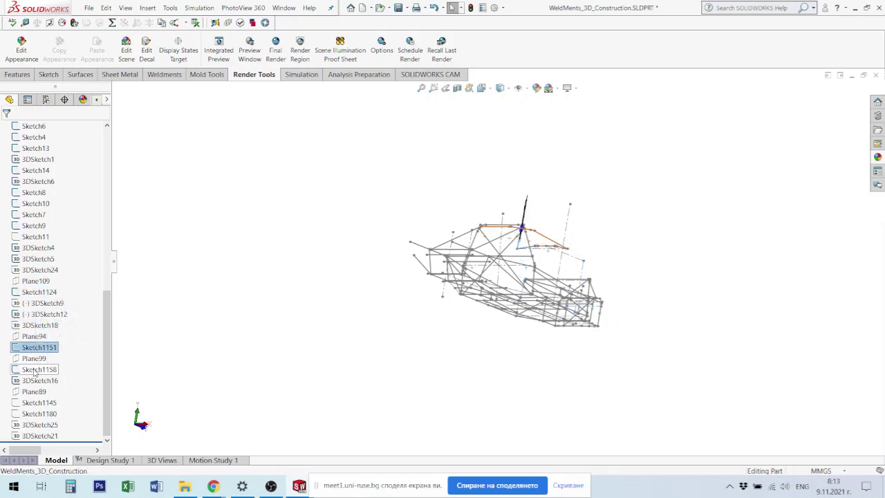
pyautogui.keyDown('ctrl'); pyautogui.click(38, 369); pyautogui.keyUp('ctrl')
pyautogui.keyDown('ctrl'); pyautogui.click(39, 380); pyautogui.keyUp('ctrl')
pyautogui.keyDown('ctrl'); pyautogui.click(40, 405); pyautogui.keyUp('ctrl')
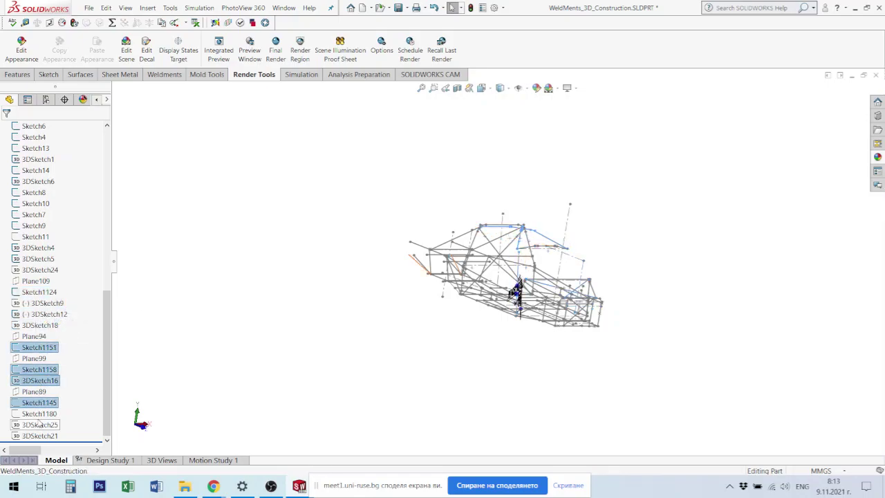
pyautogui.keyDown('ctrl'); pyautogui.click(40, 415); pyautogui.keyUp('ctrl')
pyautogui.keyDown('ctrl'); pyautogui.click(40, 426); pyautogui.keyUp('ctrl')
pyautogui.keyDown('ctrl'); pyautogui.click(40, 436); pyautogui.keyUp('ctrl')
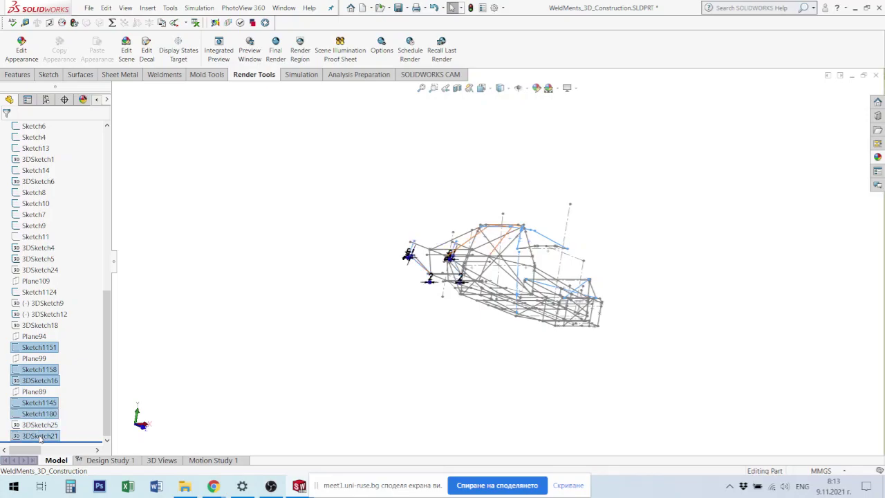
pyautogui.click(48, 422)
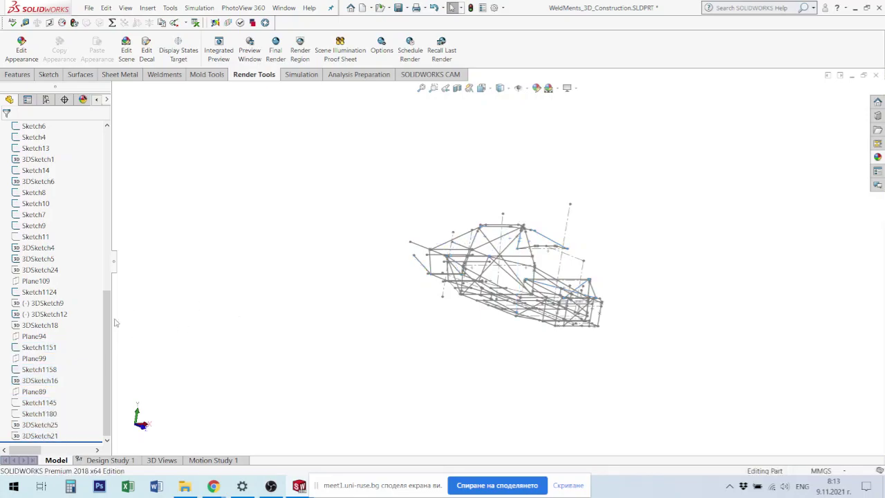
pyautogui.moveTo(108, 336); pyautogui.dragTo(111, 312)
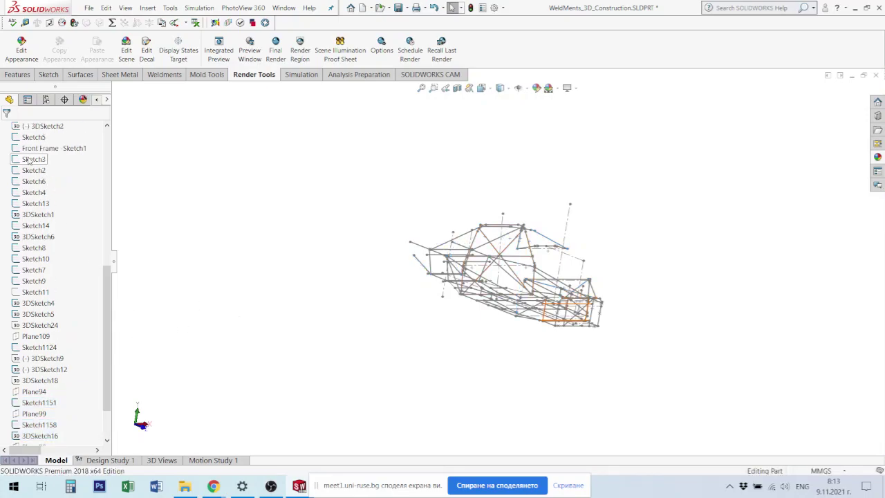
# Step: Select 3DSketch2 through 3DSketch24 and hide them all
pyautogui.click(34, 127)
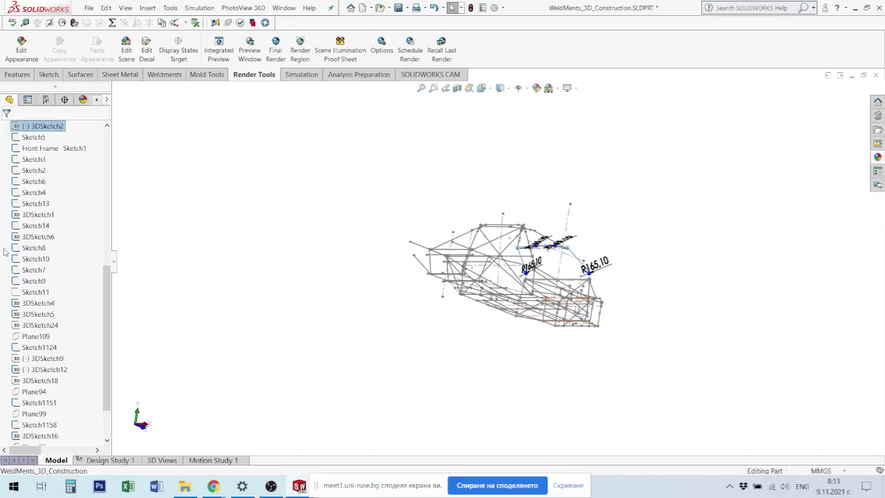
pyautogui.keyDown('shift'); pyautogui.click(35, 325); pyautogui.keyUp('shift')
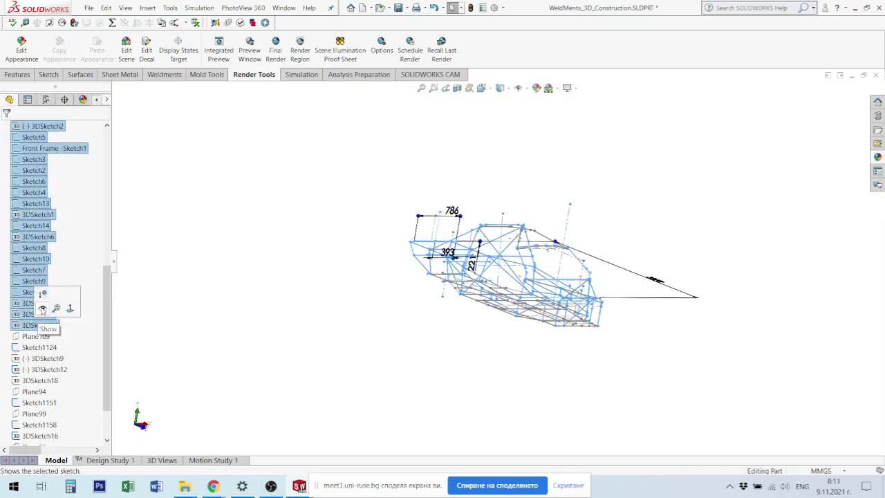
pyautogui.click(41, 309)
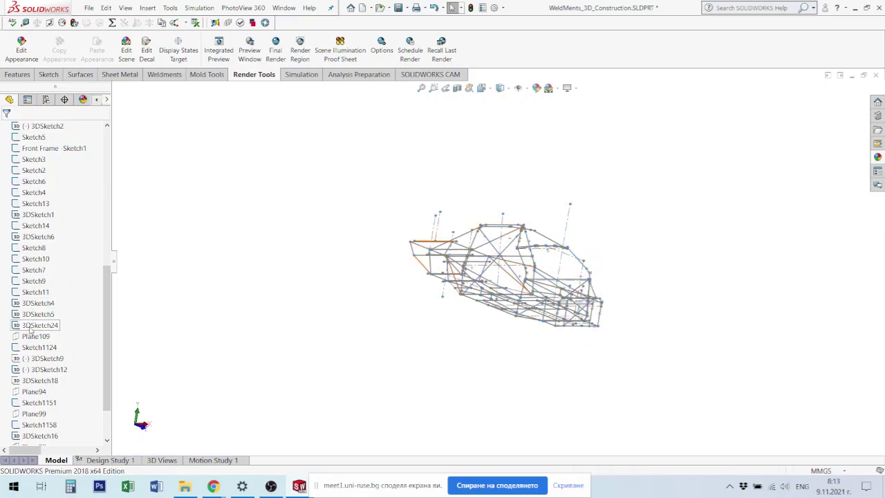
pyautogui.click(34, 327)
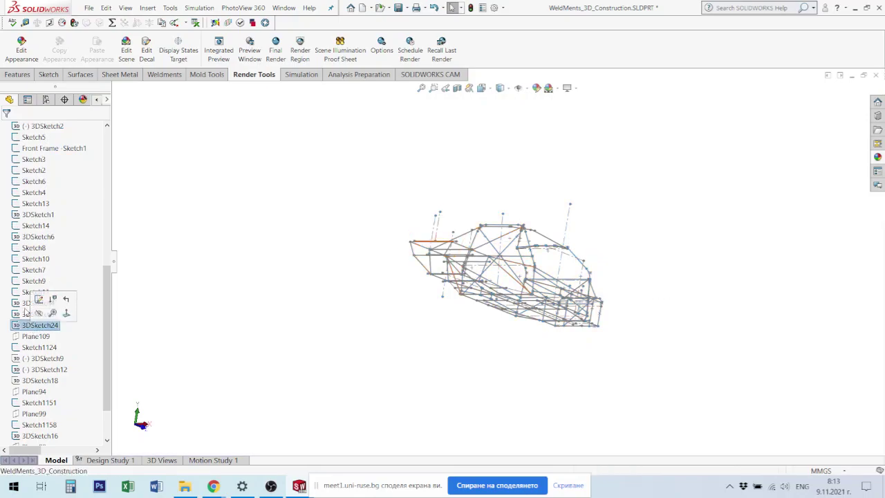
pyautogui.keyDown('shift'); pyautogui.click(34, 127); pyautogui.keyUp('shift')
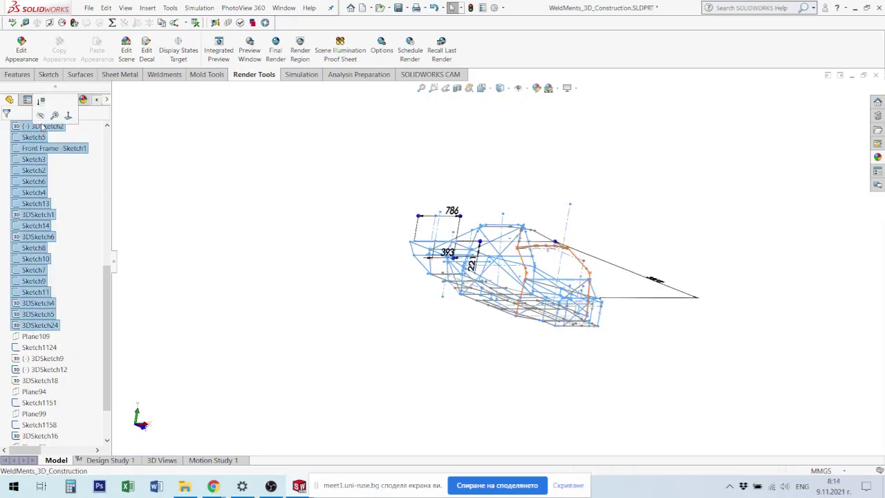
pyautogui.click(40, 117)
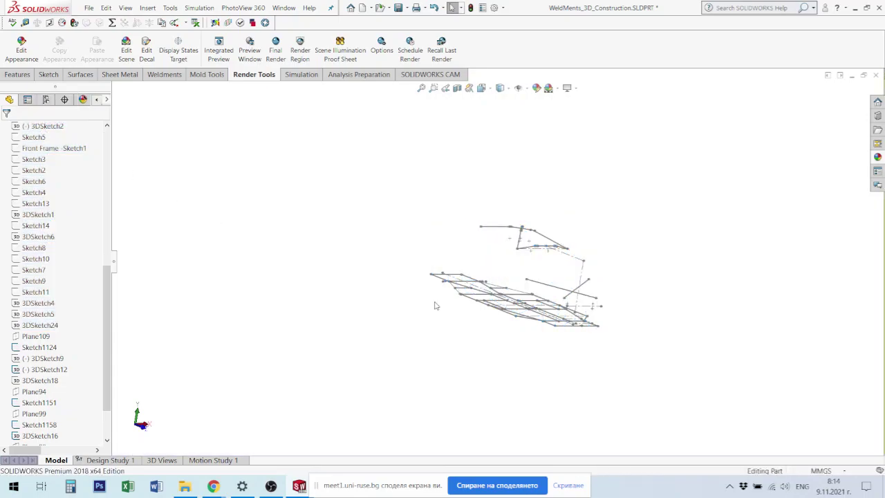
# Step: Hide the slanted Sketch1151 line, the vertical 3DSketch16 line and another leftover line
pyautogui.moveTo(496, 339)
pyautogui.mouseDown(button='middle')
pyautogui.moveTo(436, 355)
pyautogui.moveTo(450, 350)
pyautogui.mouseUp(button='middle')
pyautogui.scroll(-3, 509, 258)
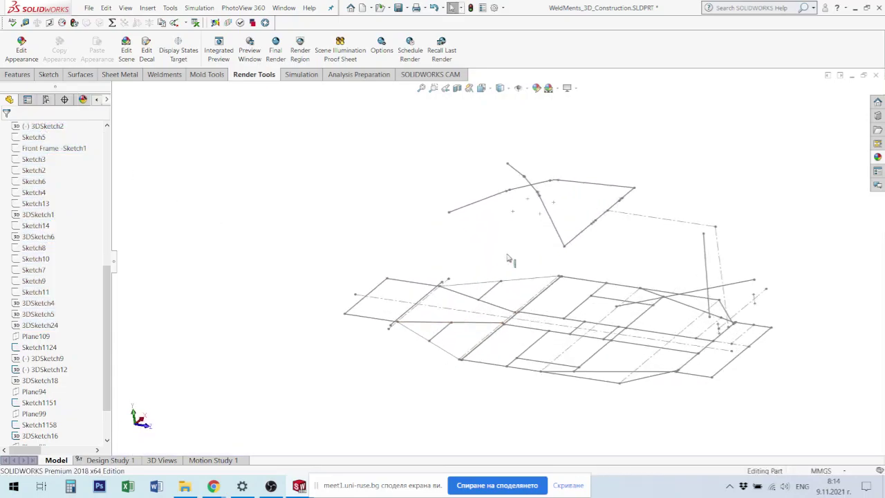
pyautogui.click(554, 227)
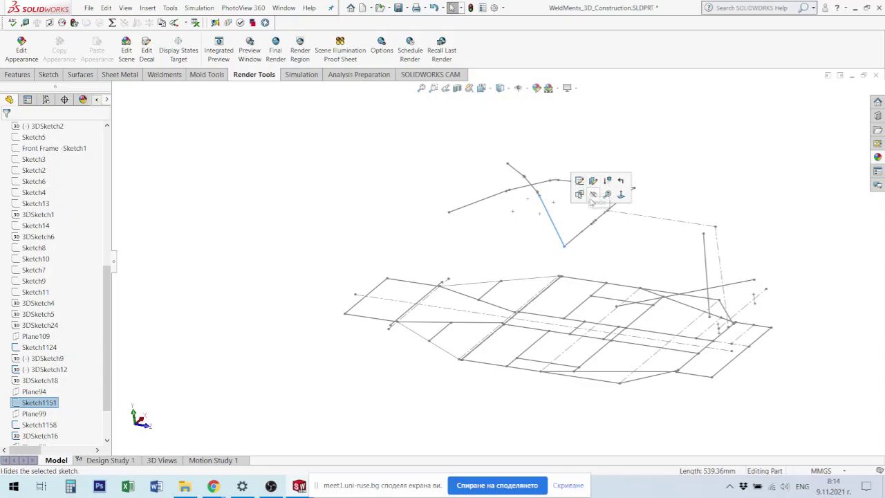
pyautogui.click(594, 196)
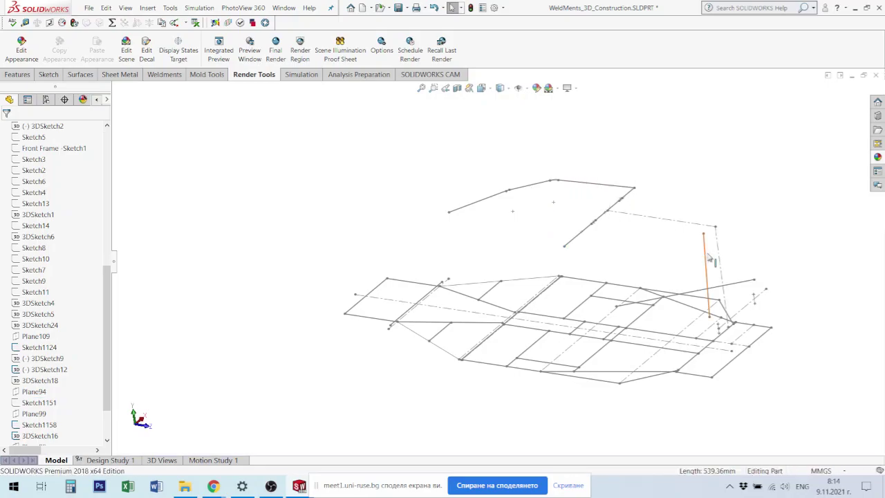
pyautogui.click(707, 257)
pyautogui.click(749, 226)
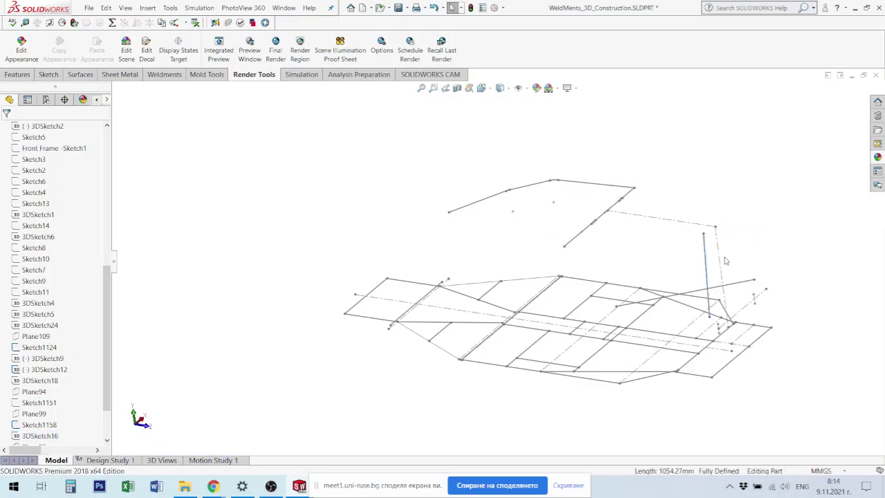
pyautogui.click(722, 263)
pyautogui.click(762, 233)
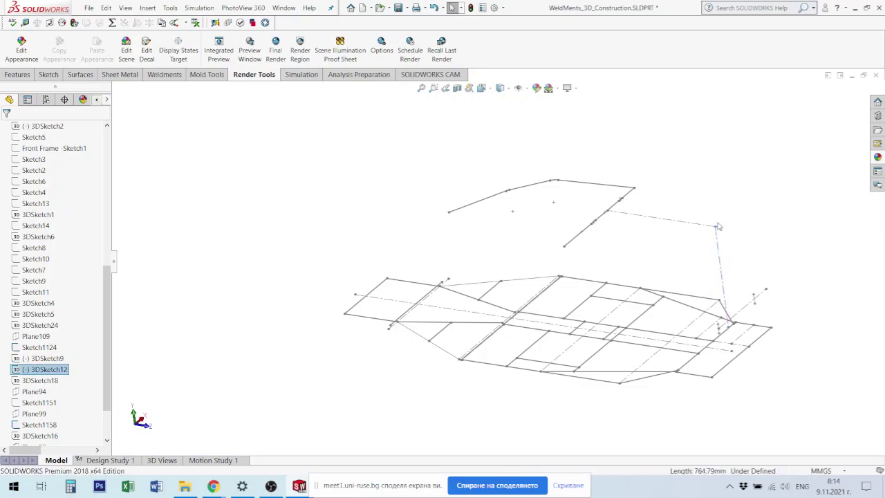
# Step: Hide the top-right Sketch1158 line and the small Sketch1124 at the frame end
pyautogui.click(610, 187)
pyautogui.click(650, 161)
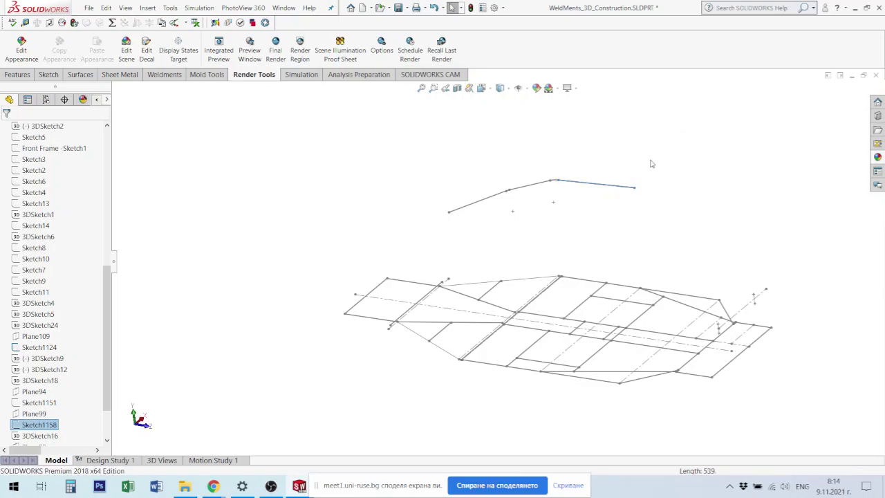
pyautogui.moveTo(727, 270)
pyautogui.mouseDown(button='middle')
pyautogui.moveTo(774, 284)
pyautogui.moveTo(735, 270)
pyautogui.moveTo(756, 305)
pyautogui.mouseUp(button='middle')
pyautogui.click(756, 313)
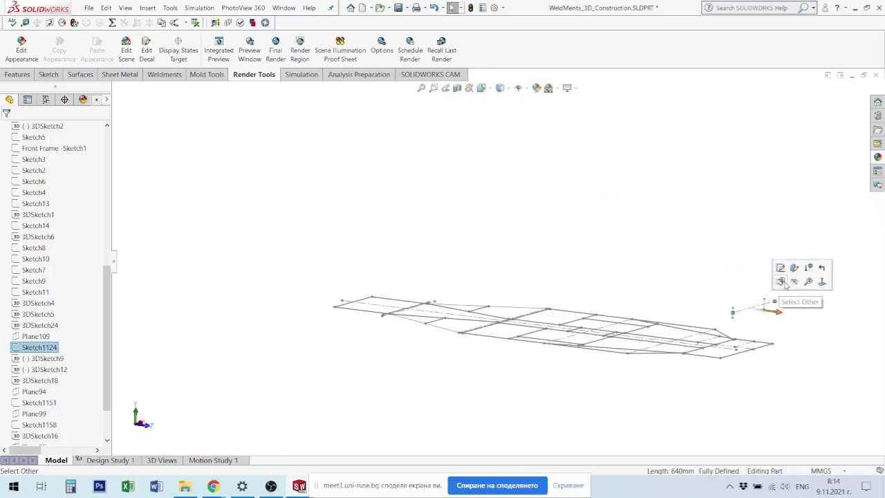
pyautogui.click(796, 282)
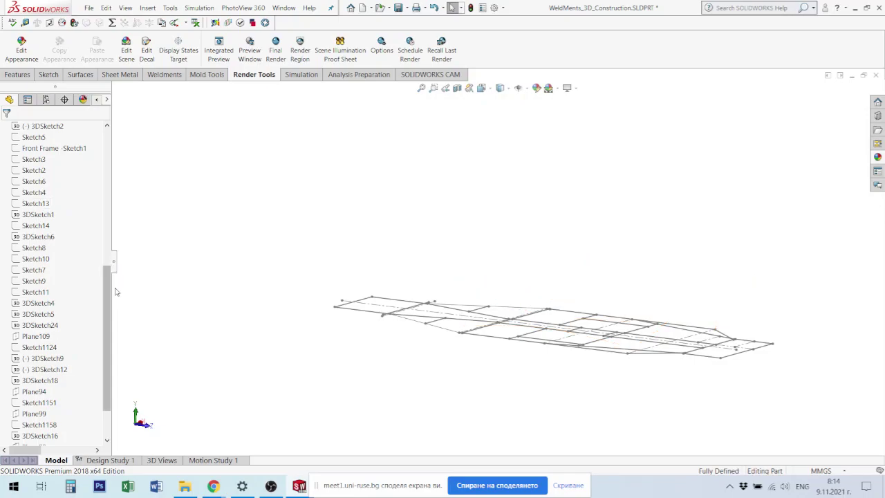
# Step: Briefly select Sketch0 to preview its dimensions, then deselect it
pyautogui.moveTo(116, 292); pyautogui.dragTo(116, 182)
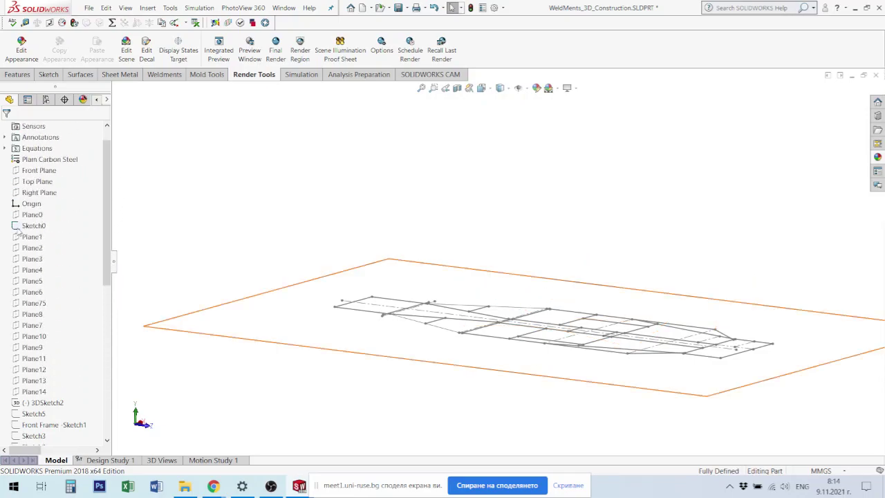
pyautogui.click(31, 225)
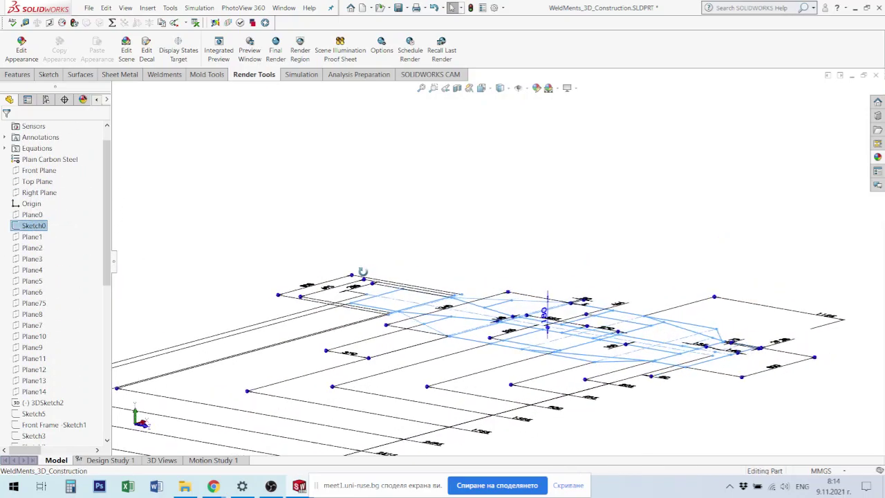
pyautogui.click(547, 232)
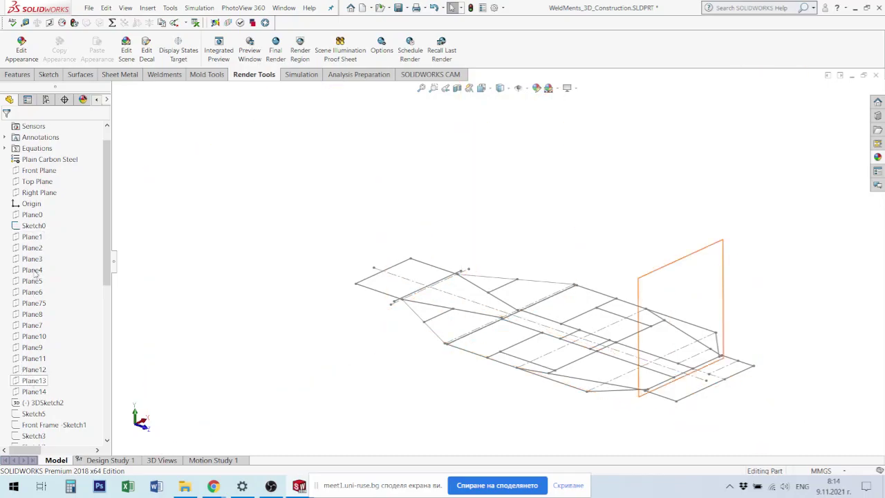
# Step: Select Plane1 through Plane14 and set them to shown
pyautogui.click(34, 239)
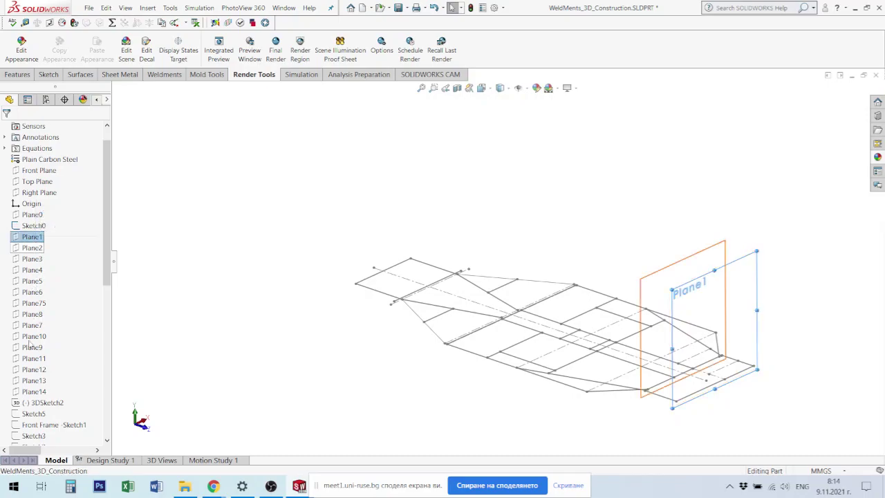
pyautogui.keyDown('shift'); pyautogui.click(43, 396); pyautogui.keyUp('shift')
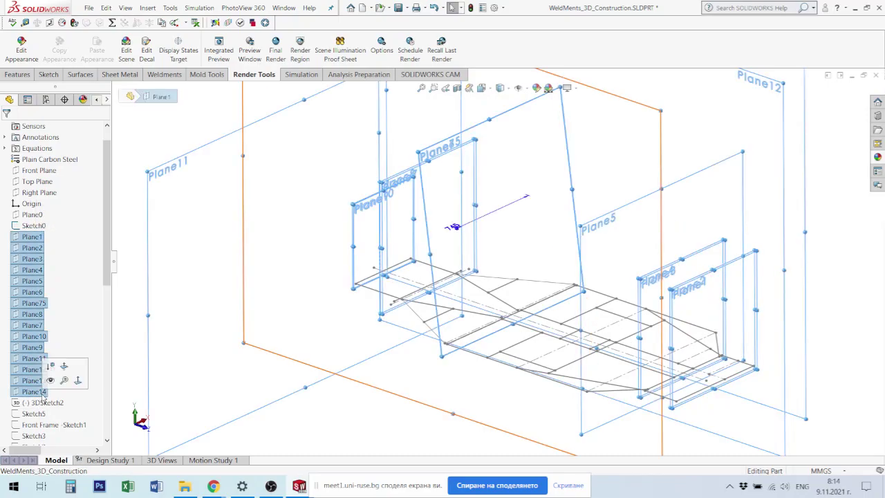
pyautogui.click(51, 381)
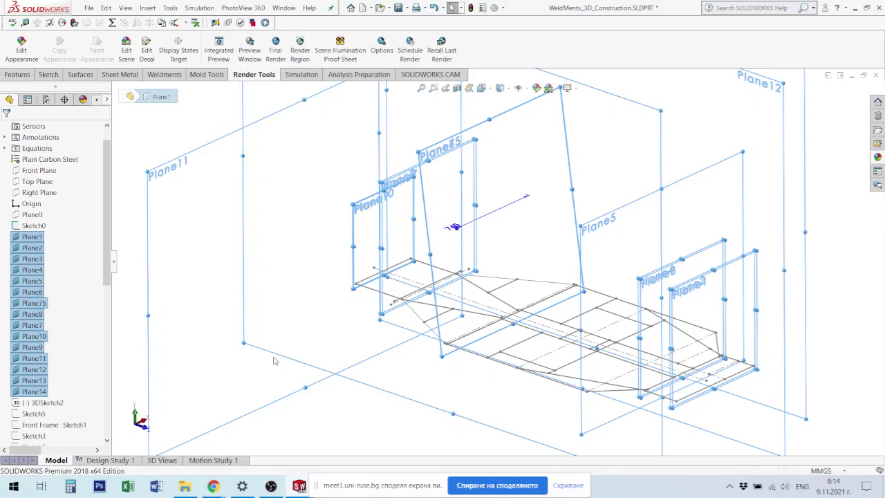
pyautogui.click(235, 375)
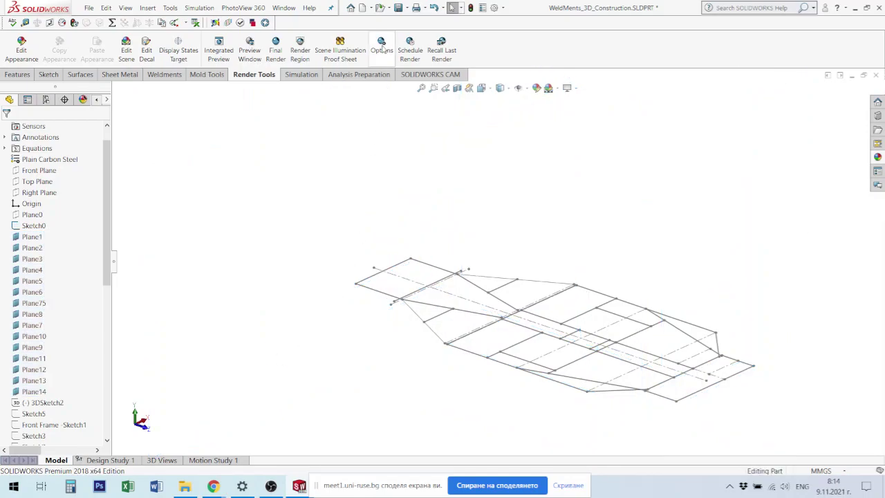
# Step: Enable View Planes in the Hide/Show Items flyout so the reference planes display
pyautogui.click(527, 88)
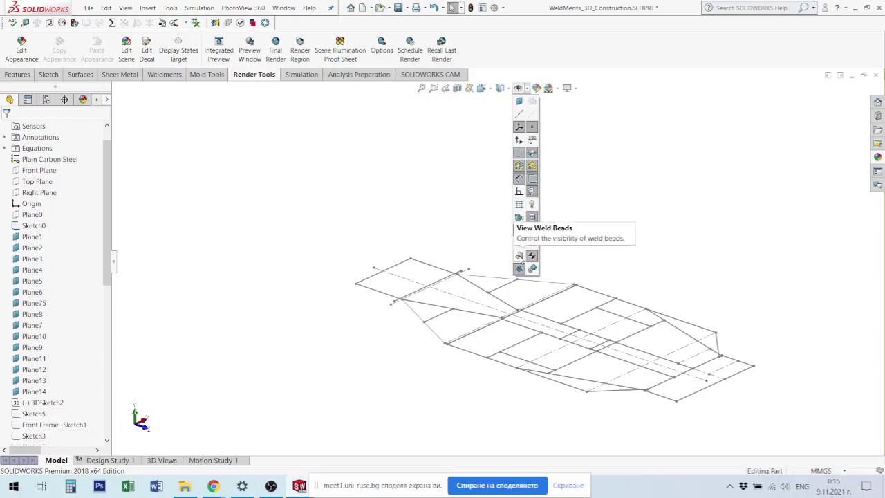
pyautogui.click(520, 101)
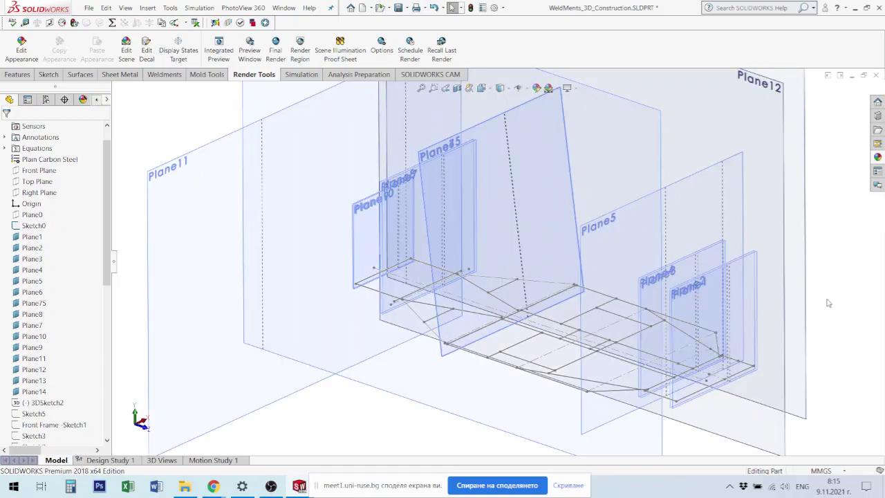
# Step: Orbit around the frame to inspect its planes, then select Plane1 through Plane14
pyautogui.scroll(5, 809, 305)
pyautogui.moveTo(412, 316)
pyautogui.mouseDown(button='middle')
pyautogui.moveTo(441, 239)
pyautogui.moveTo(514, 207)
pyautogui.moveTo(484, 205)
pyautogui.moveTo(486, 262)
pyautogui.mouseUp(button='middle')
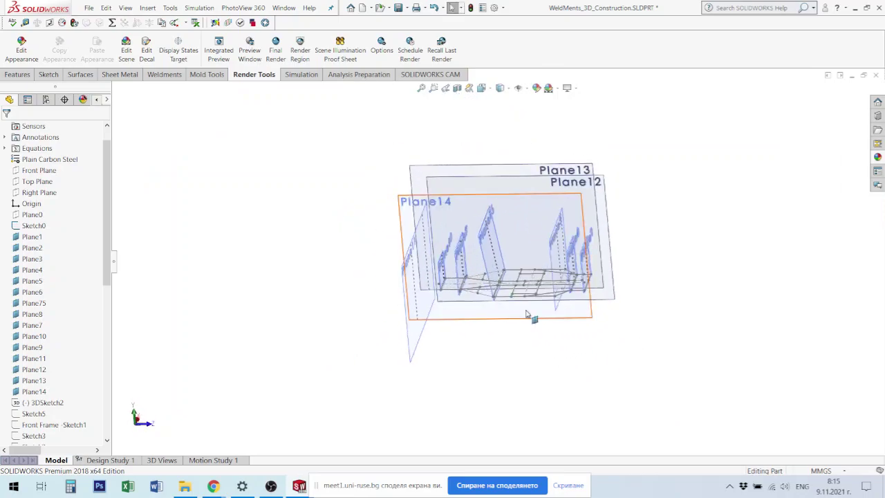
pyautogui.scroll(-3, 538, 257)
pyautogui.moveTo(583, 291)
pyautogui.mouseDown(button='middle')
pyautogui.moveTo(619, 258)
pyautogui.moveTo(648, 278)
pyautogui.moveTo(589, 299)
pyautogui.moveTo(574, 284)
pyautogui.moveTo(644, 353)
pyautogui.mouseUp(button='middle')
pyautogui.scroll(-3, 649, 279)
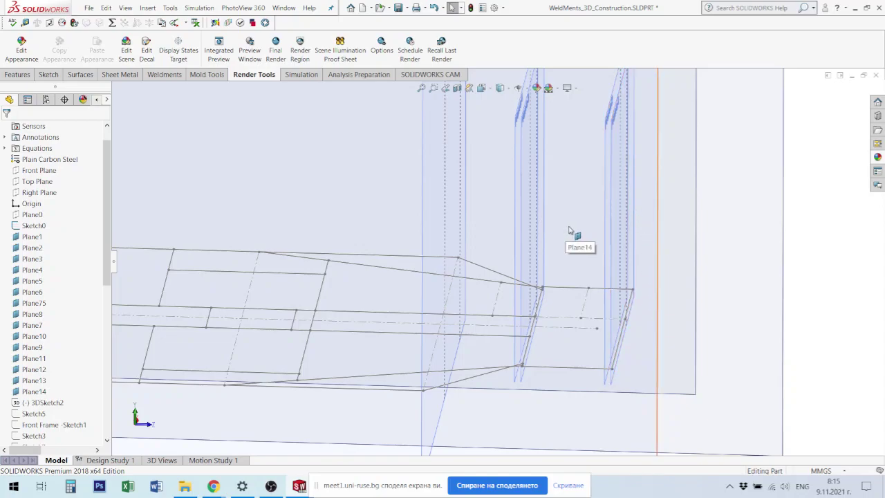
pyautogui.scroll(3, 643, 256)
pyautogui.moveTo(509, 253)
pyautogui.mouseDown(button='middle')
pyautogui.moveTo(491, 232)
pyautogui.moveTo(494, 245)
pyautogui.moveTo(553, 224)
pyautogui.mouseUp(button='middle')
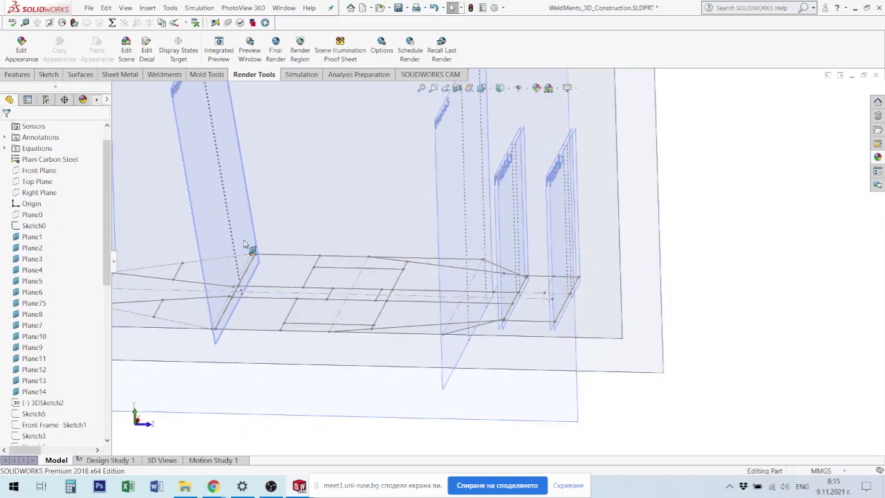
pyautogui.scroll(-3, 307, 280)
pyautogui.moveTo(589, 332)
pyautogui.mouseDown(button='middle')
pyautogui.moveTo(597, 311)
pyautogui.moveTo(589, 302)
pyautogui.mouseUp(button='middle')
pyautogui.scroll(-2, 586, 329)
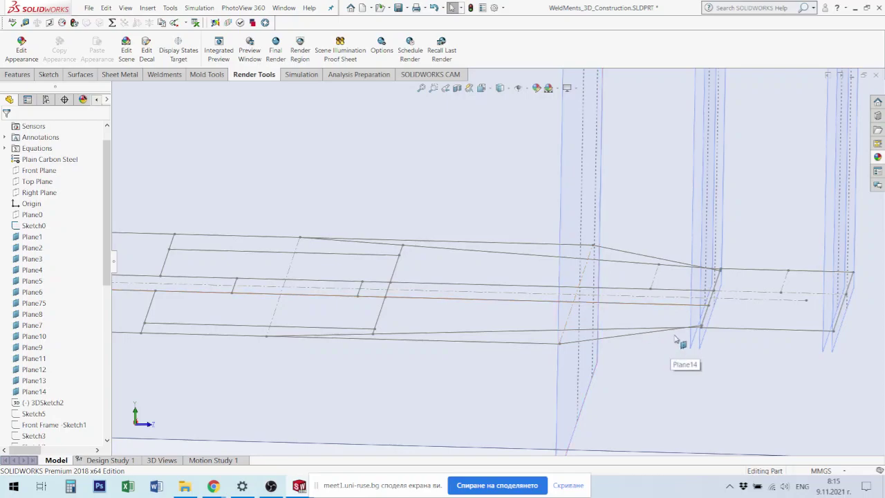
pyautogui.moveTo(558, 282); pyautogui.dragTo(435, 309, button='middle')
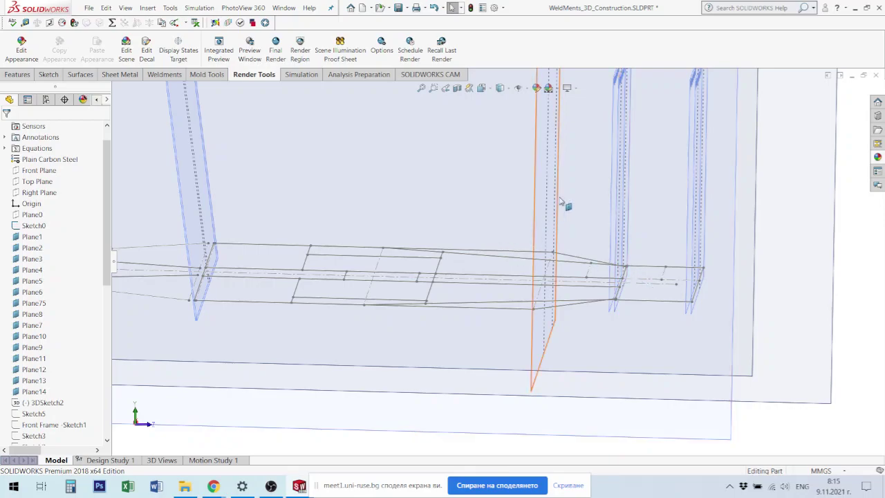
pyautogui.moveTo(562, 201); pyautogui.dragTo(593, 222, button='middle')
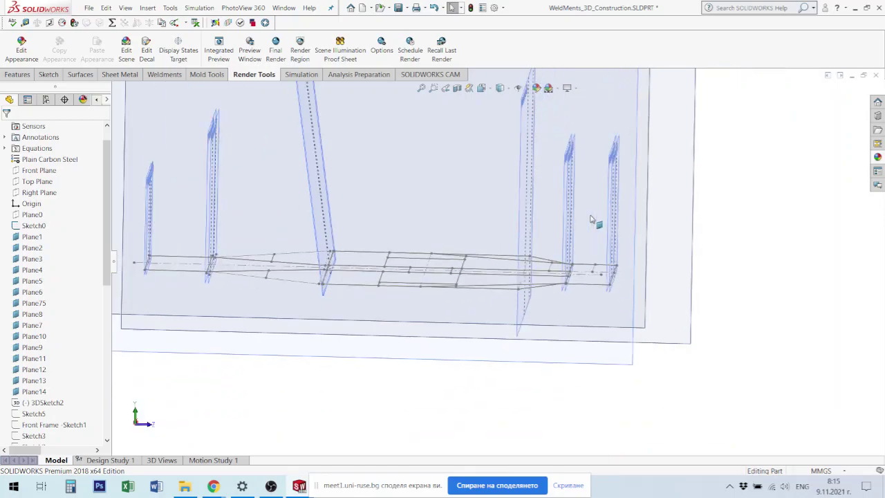
pyautogui.click(32, 237)
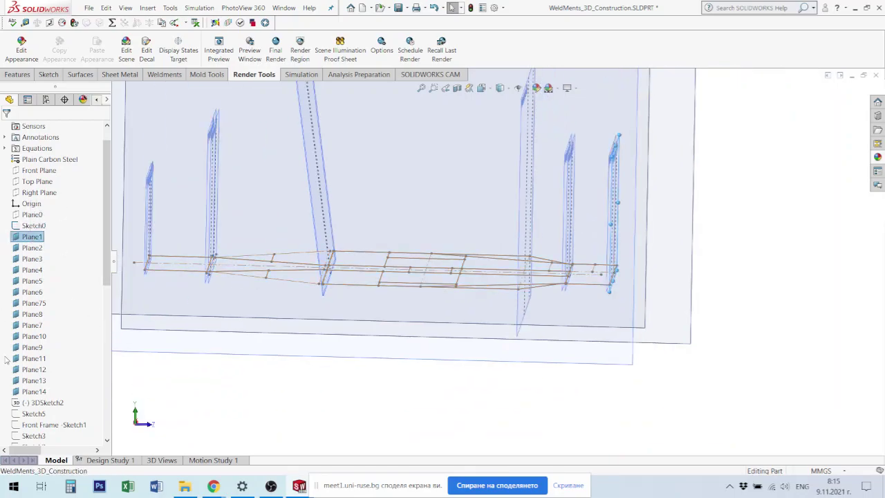
pyautogui.keyDown('shift'); pyautogui.click(28, 392); pyautogui.keyUp('shift')
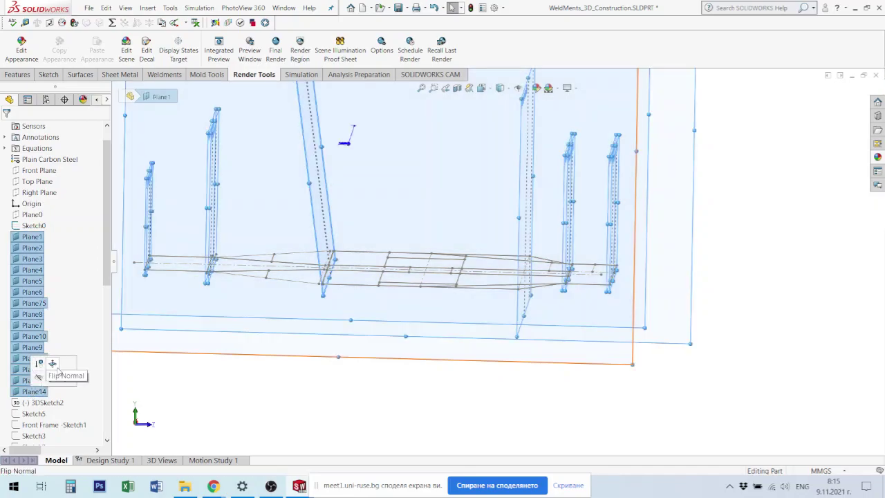
# Step: Hide Plane1 through Plane14 and preview the 3DSketch2 roll-bar profile
pyautogui.click(39, 377)
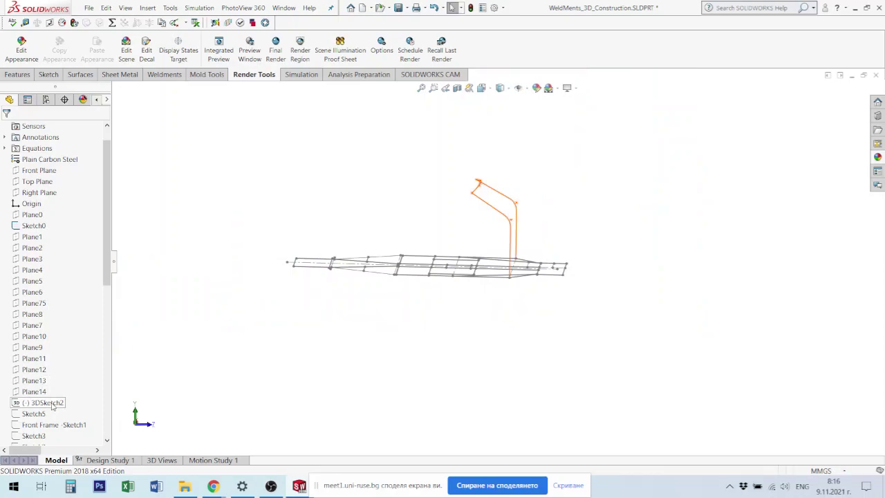
pyautogui.click(52, 405)
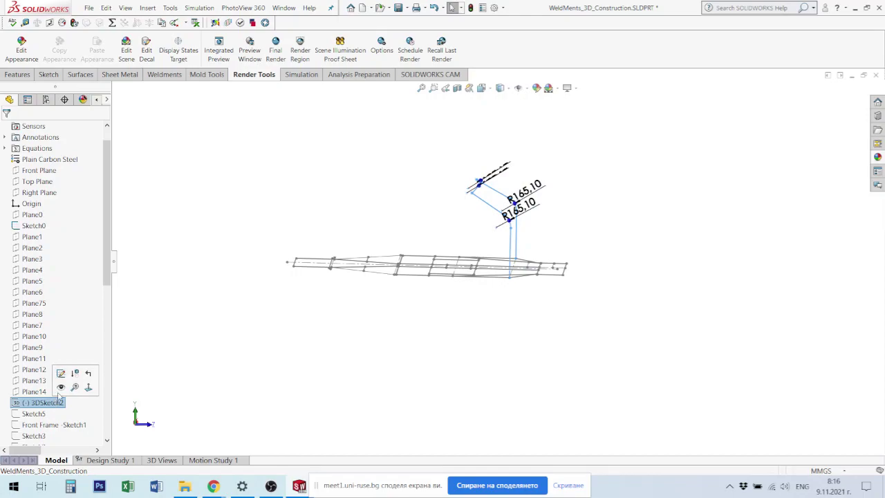
pyautogui.click(544, 320)
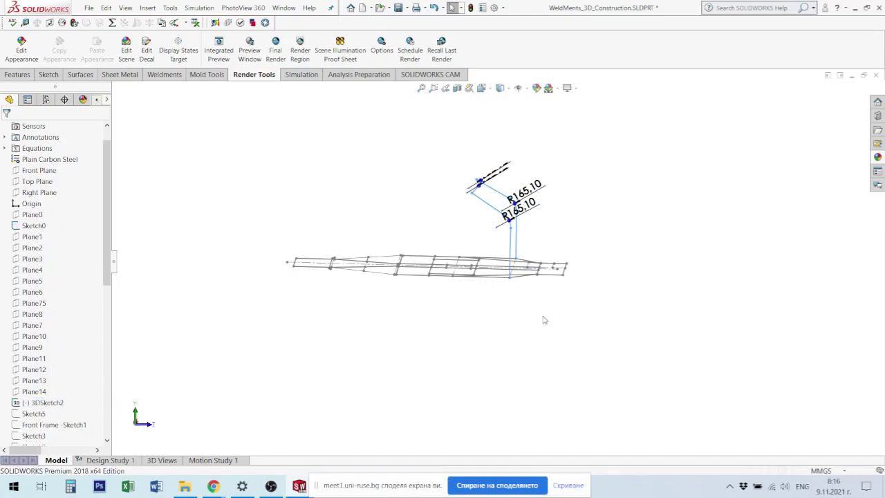
# Step: Open 3DSketch2 for editing, viewed from above the frame
pyautogui.moveTo(544, 320)
pyautogui.mouseDown(button='middle')
pyautogui.moveTo(473, 192)
pyautogui.moveTo(515, 285)
pyautogui.moveTo(605, 288)
pyautogui.mouseUp(button='middle')
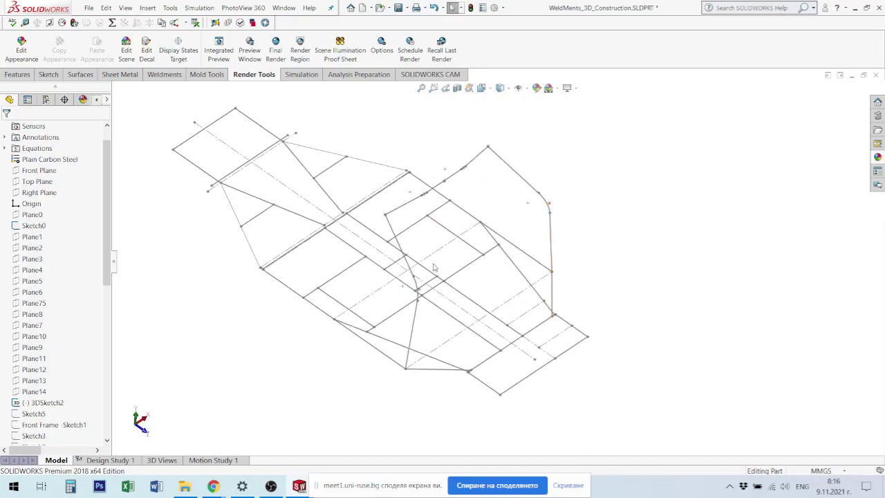
pyautogui.moveTo(568, 208)
pyautogui.mouseDown(button='middle')
pyautogui.moveTo(572, 197)
pyautogui.moveTo(595, 194)
pyautogui.mouseUp(button='middle')
pyautogui.click(40, 405)
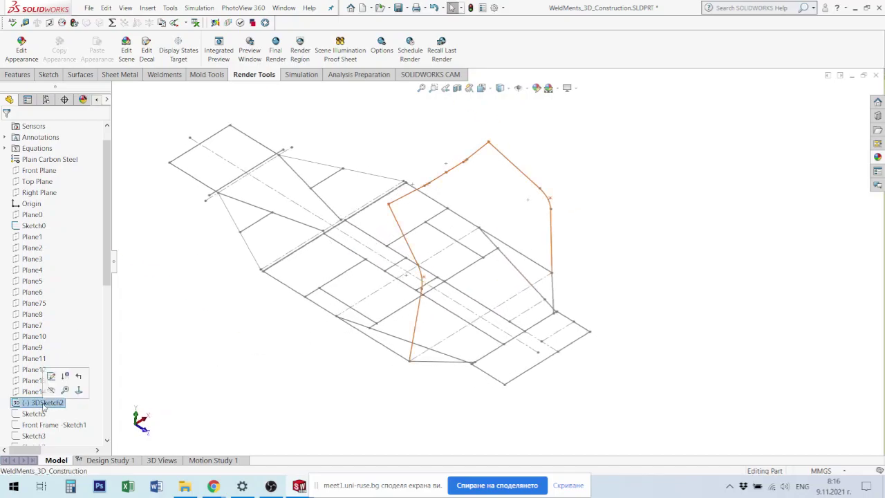
pyautogui.click(51, 378)
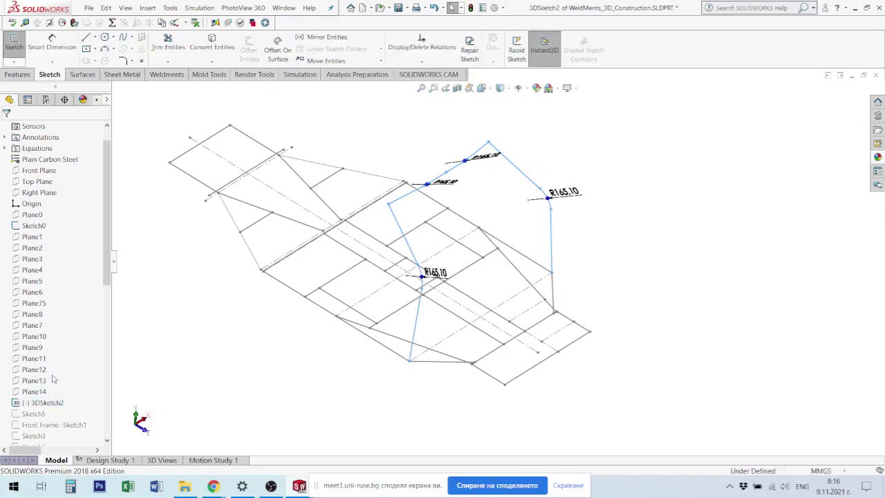
# Step: Delete the Fixed12 relation from the intersection point on the lower R165.10 arc
pyautogui.moveTo(498, 249)
pyautogui.mouseDown(button='middle')
pyautogui.moveTo(531, 233)
pyautogui.moveTo(558, 201)
pyautogui.mouseUp(button='middle')
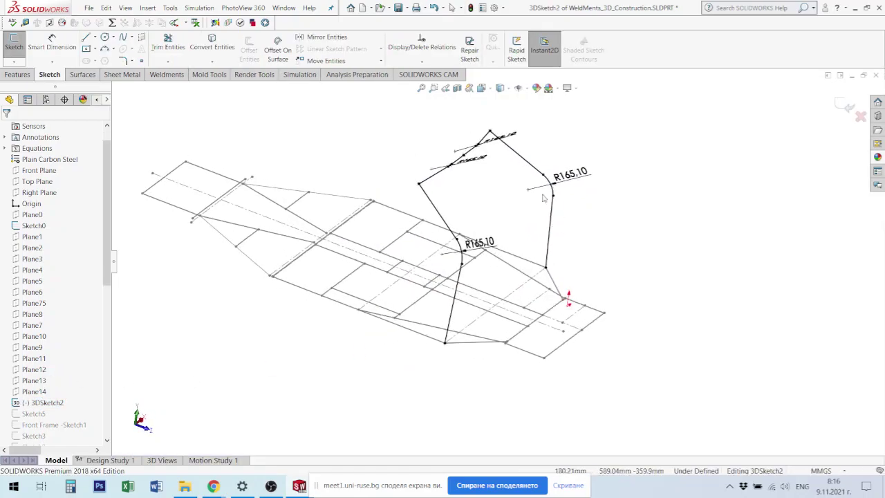
pyautogui.scroll(-3, 558, 201)
pyautogui.scroll(-3, 557, 199)
pyautogui.scroll(-3, 557, 201)
pyautogui.scroll(-3, 545, 258)
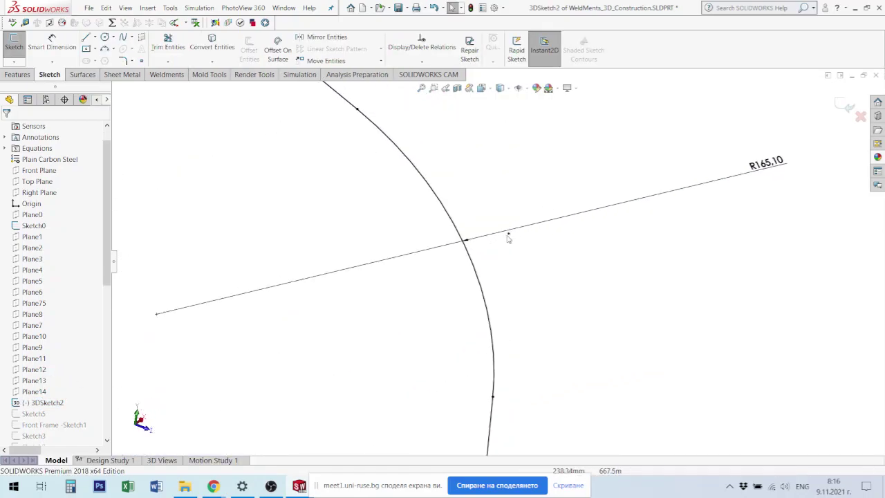
pyautogui.click(509, 236)
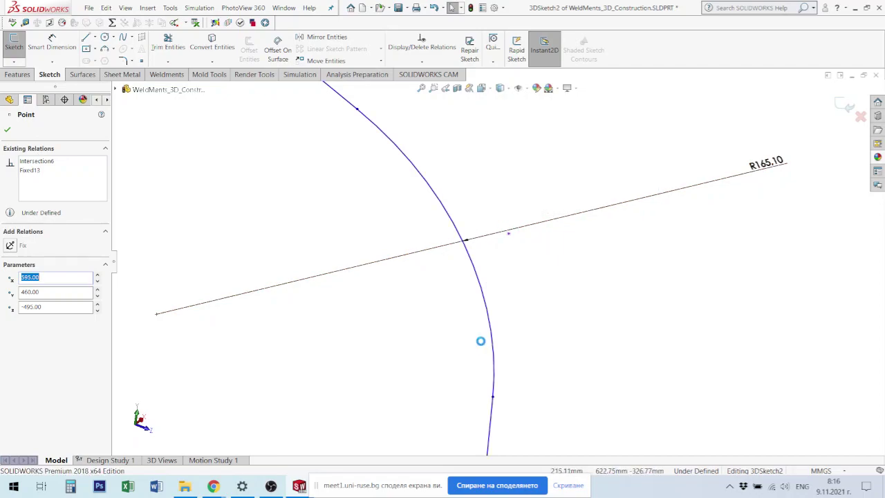
pyautogui.scroll(5, 529, 307)
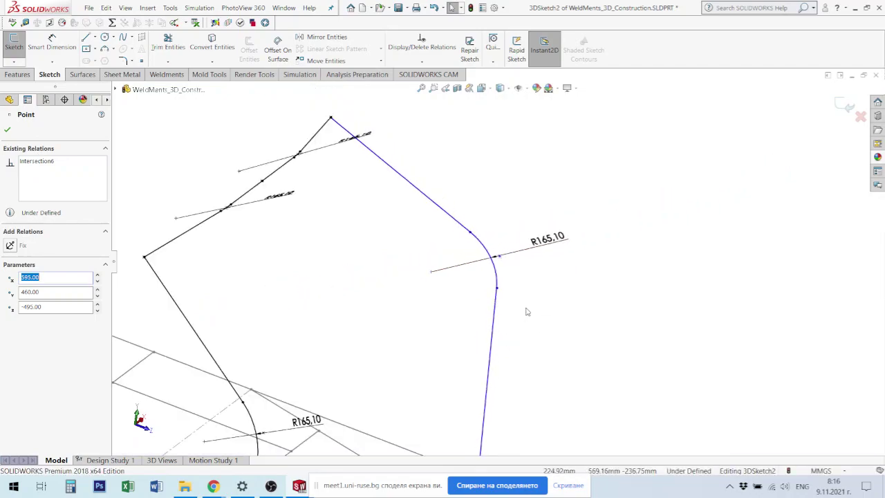
pyautogui.scroll(3, 518, 316)
pyautogui.scroll(-1, 339, 391)
pyautogui.scroll(-3, 371, 357)
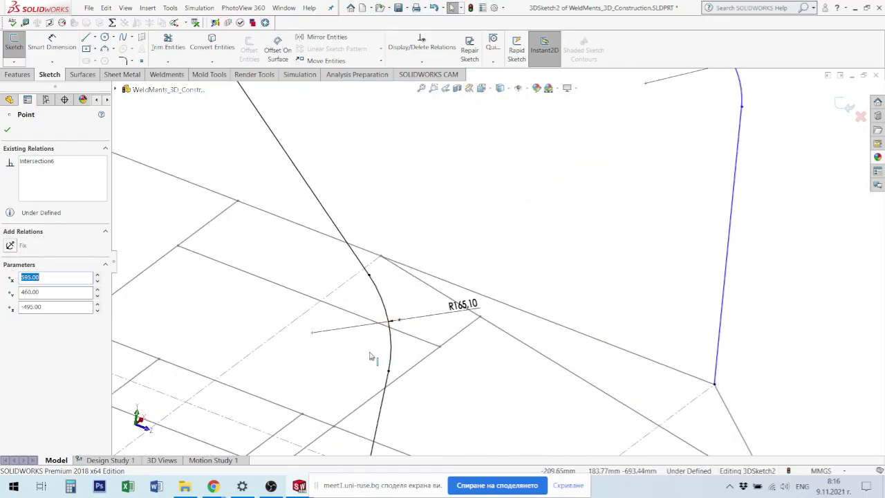
pyautogui.scroll(-3, 415, 325)
pyautogui.click(413, 311)
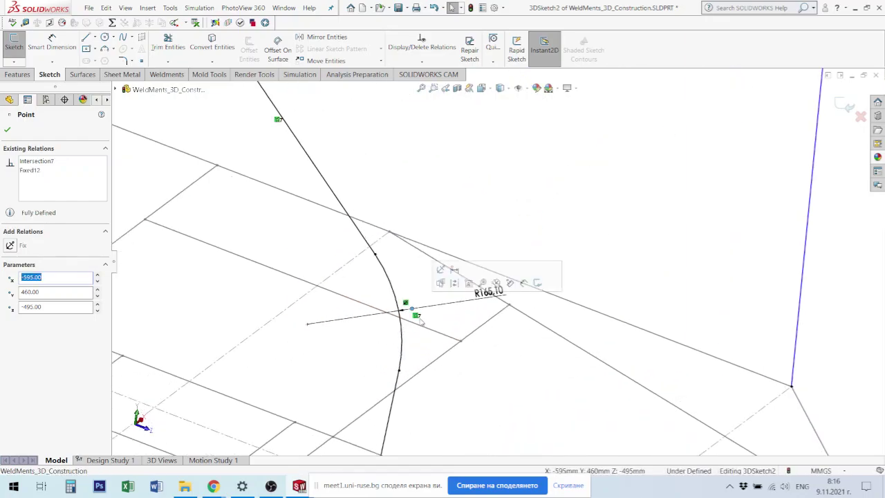
pyautogui.click(405, 302)
pyautogui.press('Delete')
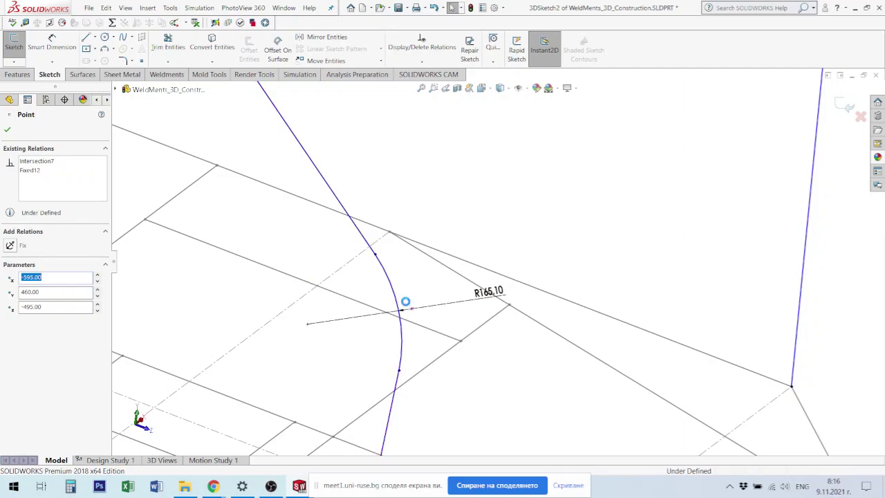
# Step: Bring the upper arcs into view and select, then dismiss, the upper-corner R165.10 dimension
pyautogui.scroll(1, 405, 308)
pyautogui.scroll(2, 429, 290)
pyautogui.scroll(2, 417, 224)
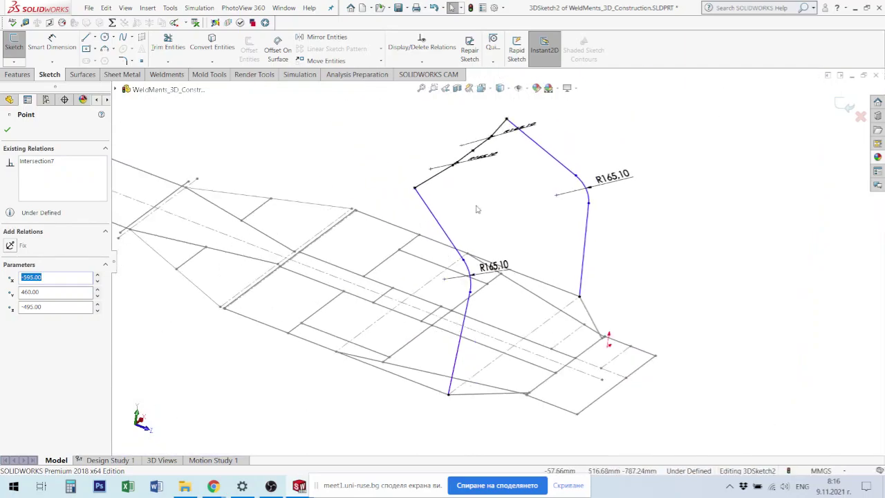
pyautogui.moveTo(589, 218)
pyautogui.mouseDown(button='middle')
pyautogui.moveTo(588, 181)
pyautogui.moveTo(518, 169)
pyautogui.mouseUp(button='middle')
pyautogui.scroll(-3, 518, 168)
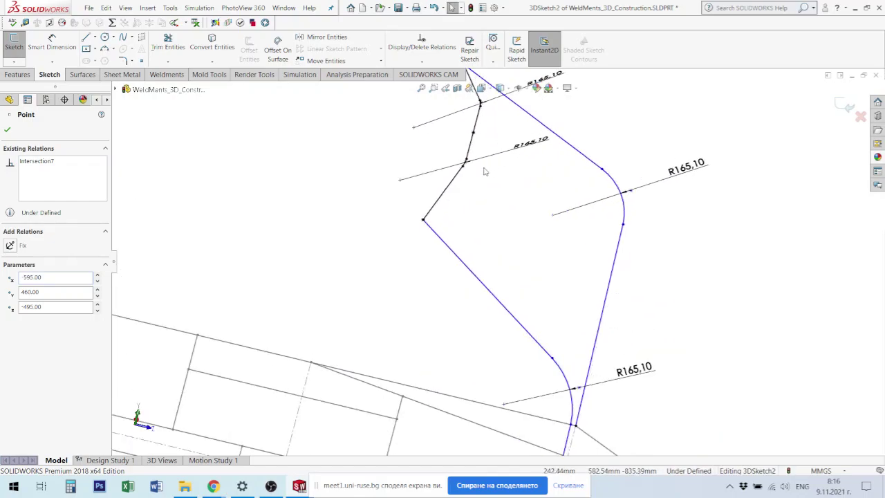
pyautogui.scroll(-2, 449, 192)
pyautogui.scroll(-1, 448, 192)
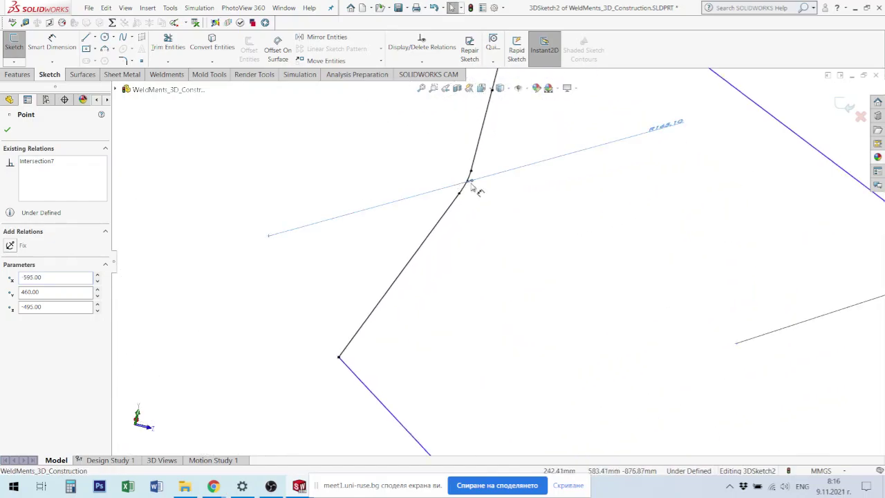
pyautogui.click(470, 182)
pyautogui.moveTo(492, 198)
pyautogui.mouseDown(button='middle')
pyautogui.moveTo(474, 237)
pyautogui.moveTo(549, 265)
pyautogui.mouseUp(button='middle')
pyautogui.press('Escape')
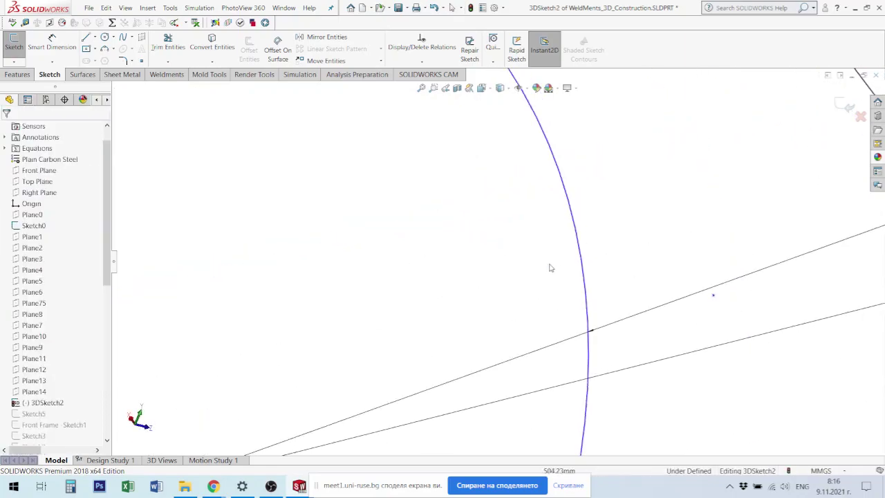
# Step: Remove the Fixed18 relation from the point at the line intersection
pyautogui.click(714, 296)
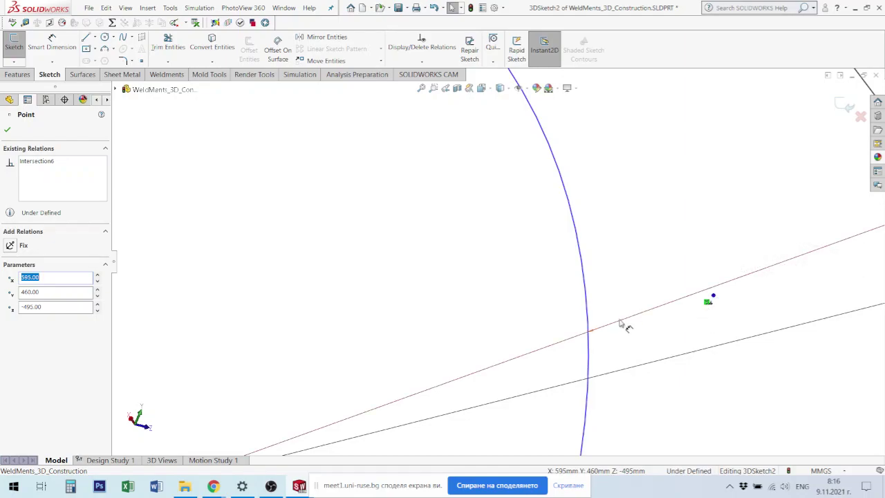
pyautogui.moveTo(706, 300); pyautogui.dragTo(440, 219, button='middle')
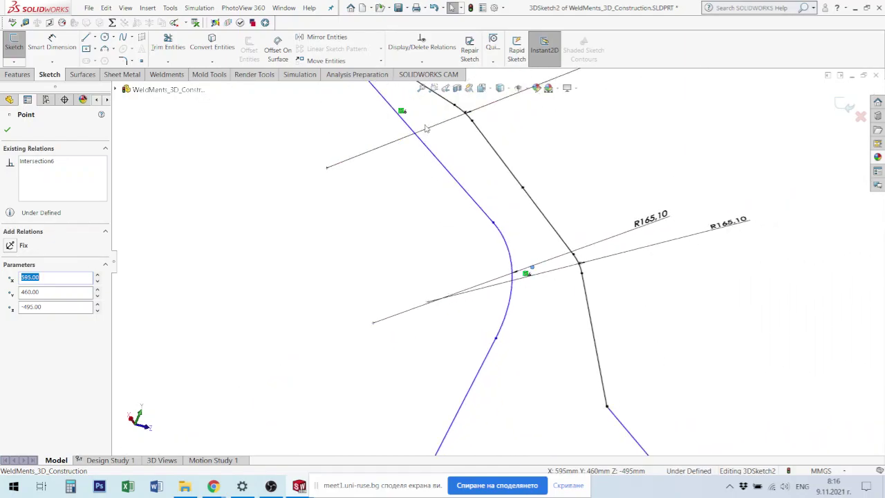
pyautogui.moveTo(427, 128); pyautogui.dragTo(451, 164, button='middle')
pyautogui.moveTo(474, 192)
pyautogui.mouseDown(button='middle')
pyautogui.moveTo(458, 191)
pyautogui.moveTo(445, 233)
pyautogui.mouseUp(button='middle')
pyautogui.scroll(-3, 451, 200)
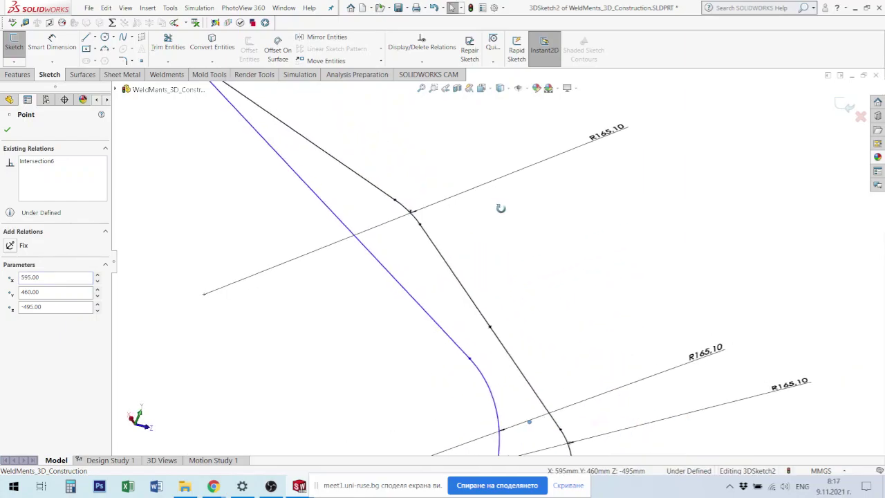
pyautogui.moveTo(495, 207)
pyautogui.mouseDown(button='middle')
pyautogui.moveTo(413, 211)
pyautogui.moveTo(450, 218)
pyautogui.mouseUp(button='middle')
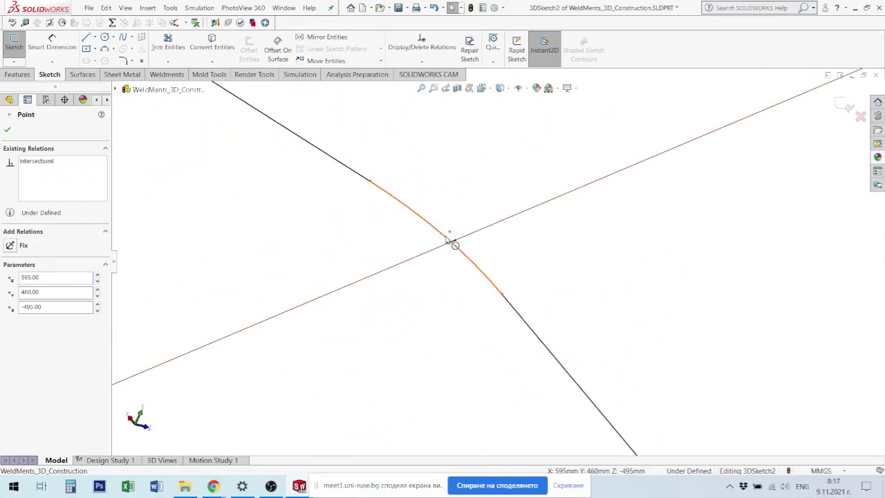
pyautogui.click(450, 237)
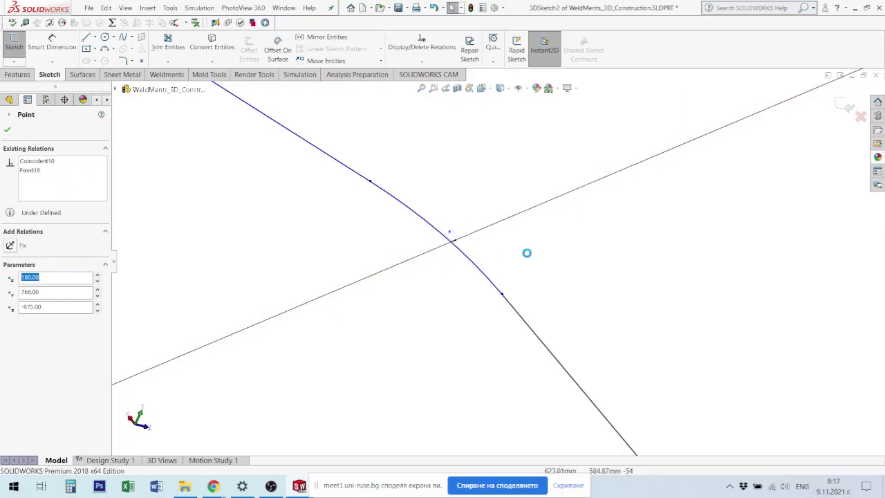
pyautogui.hotkey('ctrl', 'z')
# Step: Remove Fixed16 from the intersection point at x -180, then select the next curve intersection point
pyautogui.scroll(2, 630, 294)
pyautogui.scroll(3, 636, 299)
pyautogui.scroll(1, 615, 357)
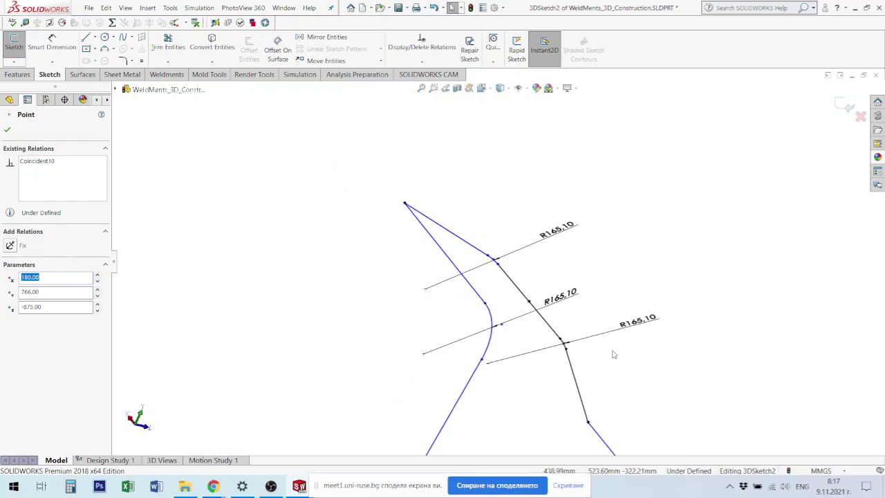
pyautogui.scroll(-2, 554, 350)
pyautogui.scroll(-2, 552, 348)
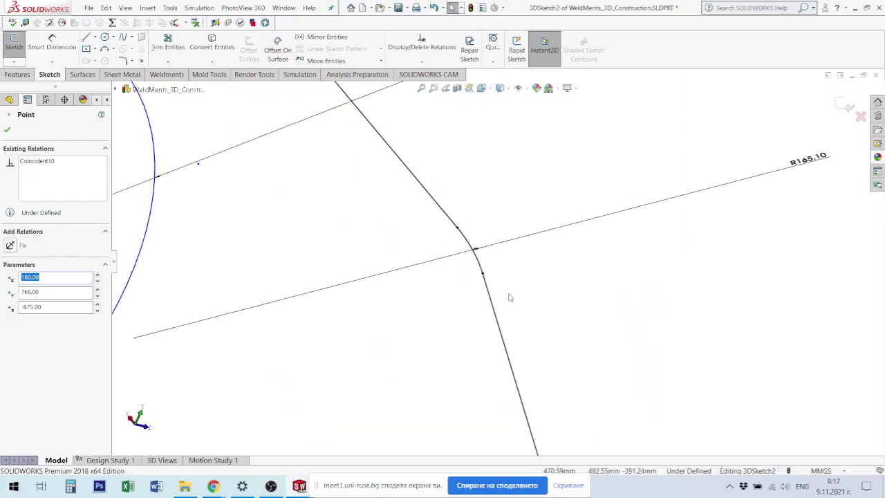
pyautogui.click(475, 251)
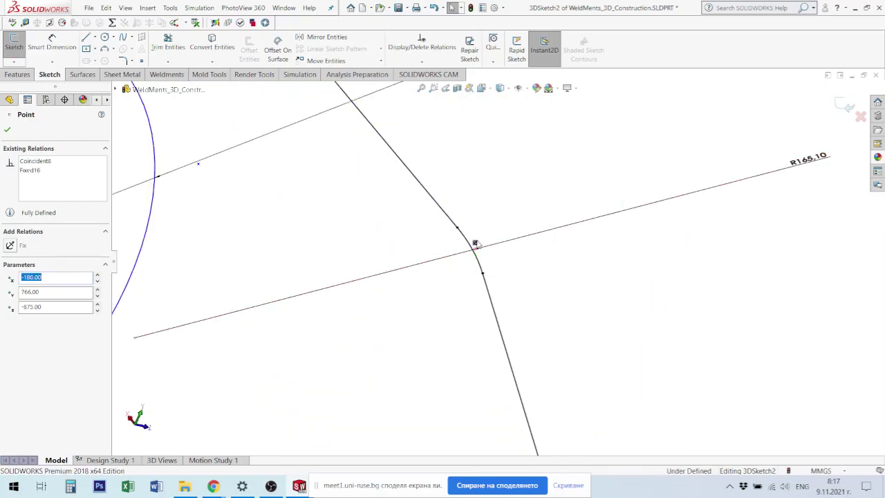
pyautogui.hotkey('ctrl', 'z')
pyautogui.scroll(1, 494, 251)
pyautogui.moveTo(369, 201); pyautogui.dragTo(372, 177, button='middle')
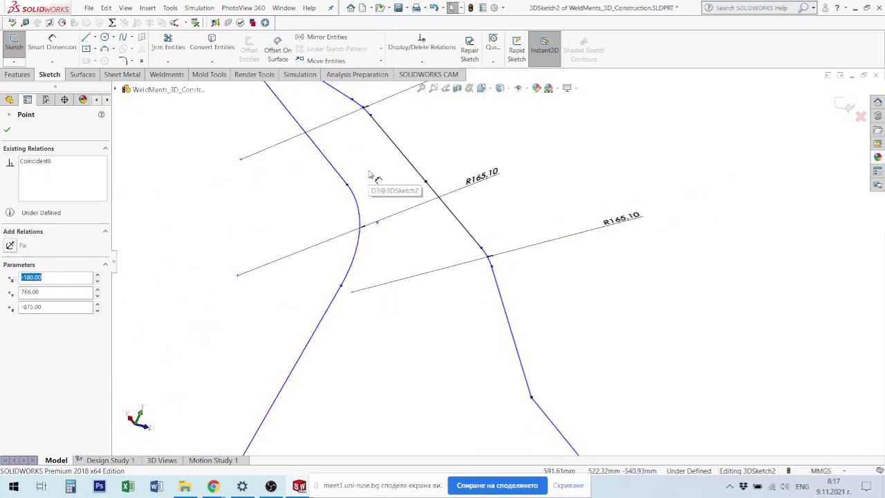
pyautogui.click(425, 182)
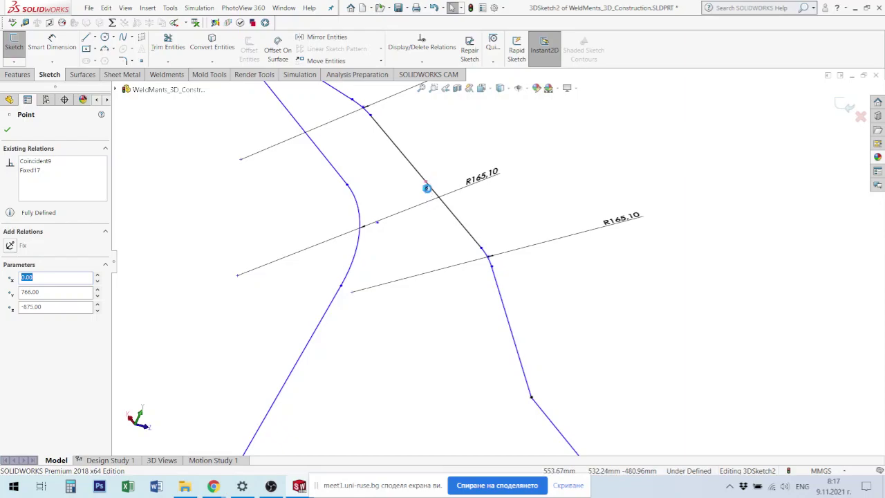
pyautogui.moveTo(426, 187)
pyautogui.mouseDown(button='middle')
pyautogui.moveTo(536, 294)
pyautogui.moveTo(491, 301)
pyautogui.moveTo(525, 298)
pyautogui.moveTo(460, 235)
pyautogui.moveTo(514, 243)
pyautogui.moveTo(419, 379)
pyautogui.moveTo(425, 330)
pyautogui.moveTo(470, 340)
pyautogui.moveTo(454, 330)
pyautogui.moveTo(454, 298)
pyautogui.mouseUp(button='middle')
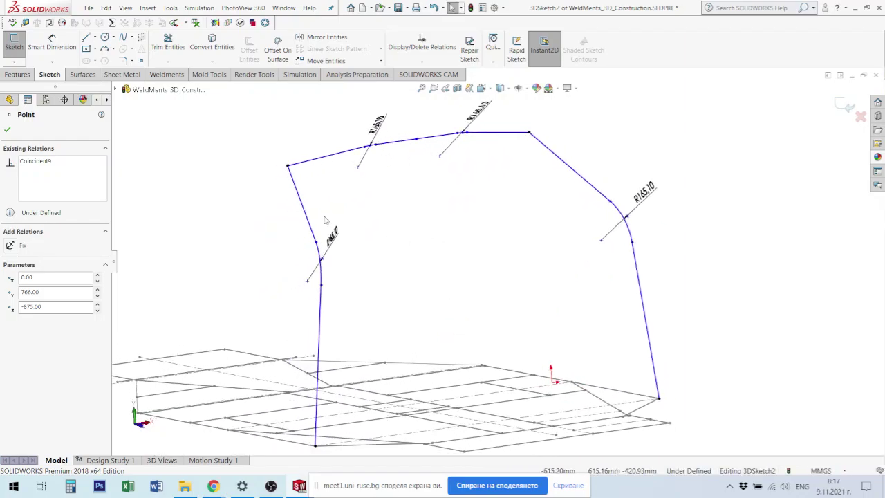
# Step: Draw a vertical centerline from the roll bar's top-edge point down to the base frame
pyautogui.click(95, 38)
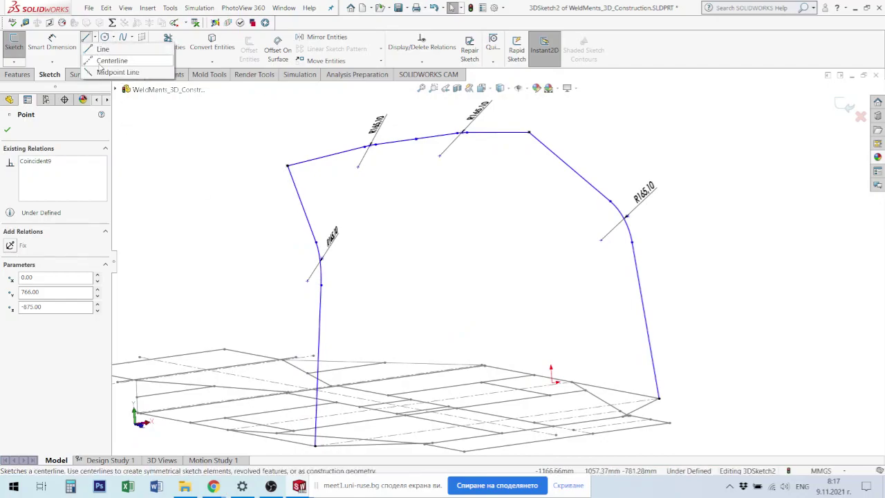
pyautogui.click(109, 61)
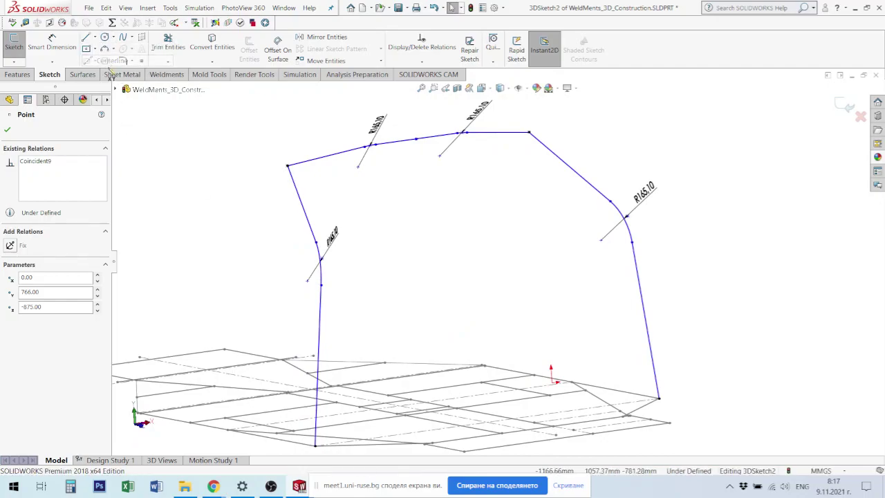
pyautogui.click(415, 140)
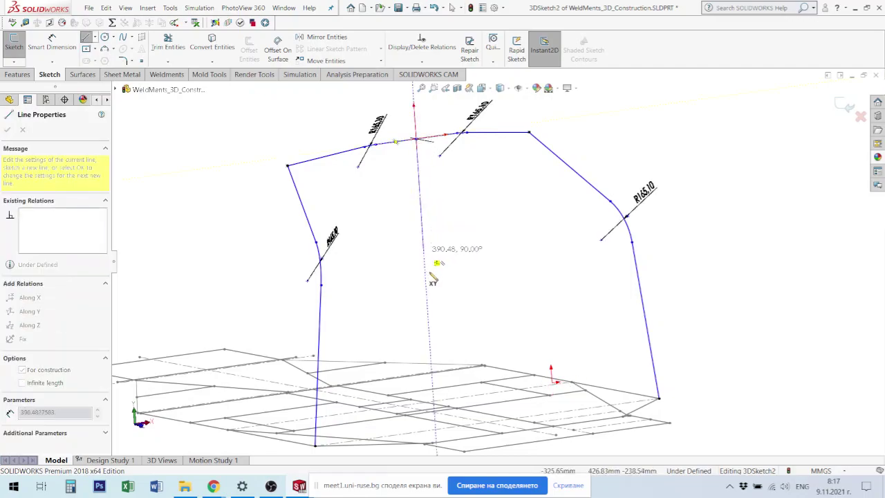
pyautogui.click(432, 392)
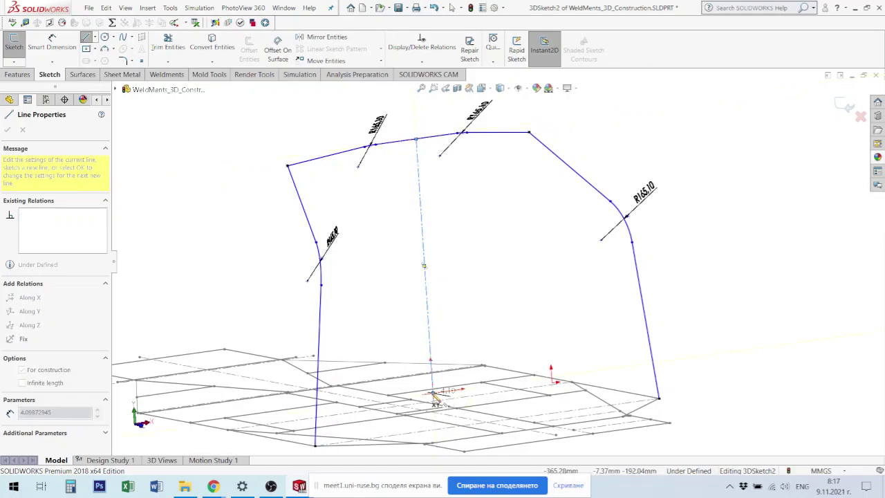
pyautogui.press('Escape')
pyautogui.press('Escape')
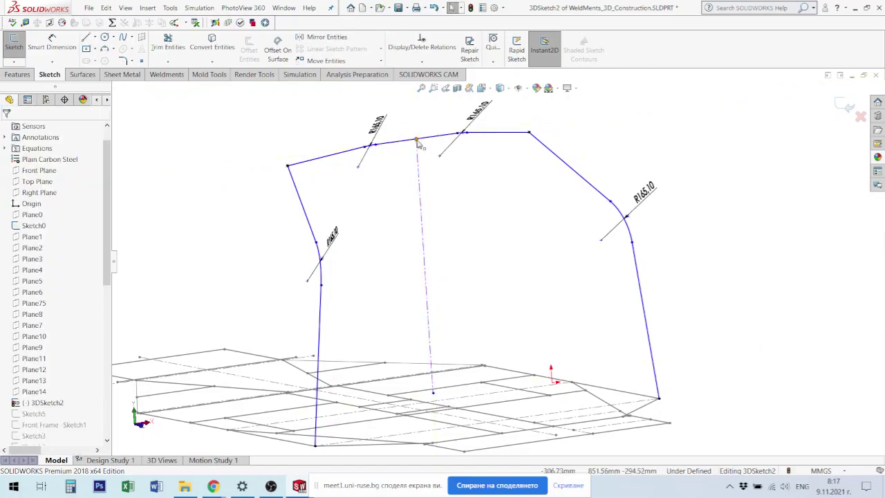
# Step: Make the centerline's top point Fixed
pyautogui.click(417, 141)
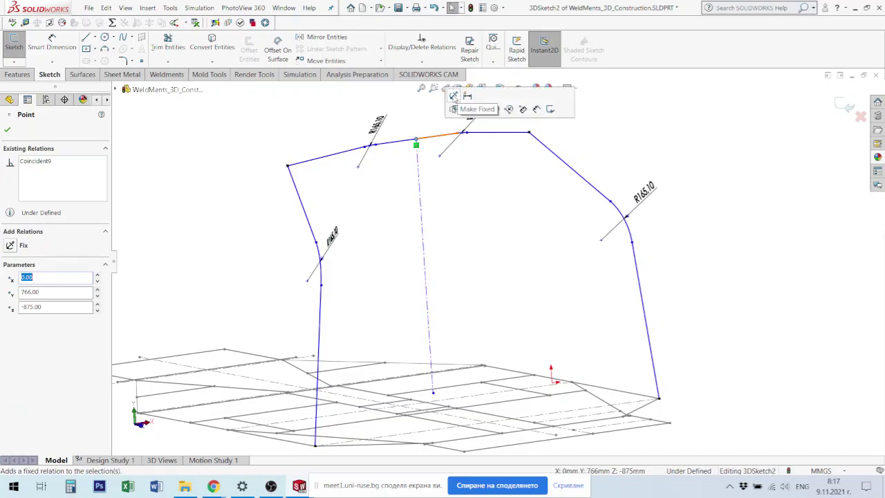
pyautogui.click(465, 222)
pyautogui.moveTo(465, 223)
pyautogui.mouseDown(button='middle')
pyautogui.moveTo(485, 363)
pyautogui.moveTo(640, 460)
pyautogui.mouseUp(button='middle')
pyautogui.moveTo(647, 424)
pyautogui.mouseDown(button='middle')
pyautogui.moveTo(658, 428)
pyautogui.moveTo(487, 403)
pyautogui.mouseUp(button='middle')
pyautogui.scroll(-3, 513, 382)
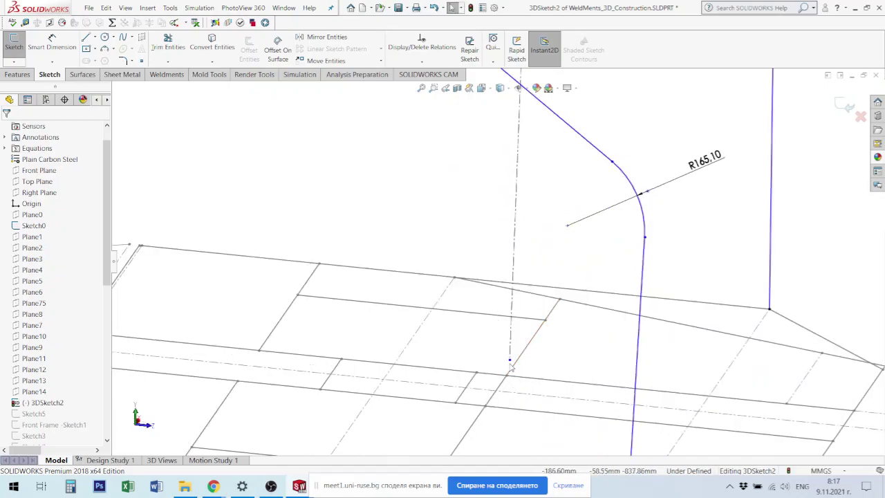
# Step: Make the centerline's lower endpoint coincident with the Sketch0 base frame line
pyautogui.click(510, 361)
pyautogui.keyDown('ctrl'); pyautogui.click(526, 395); pyautogui.keyUp('ctrl')
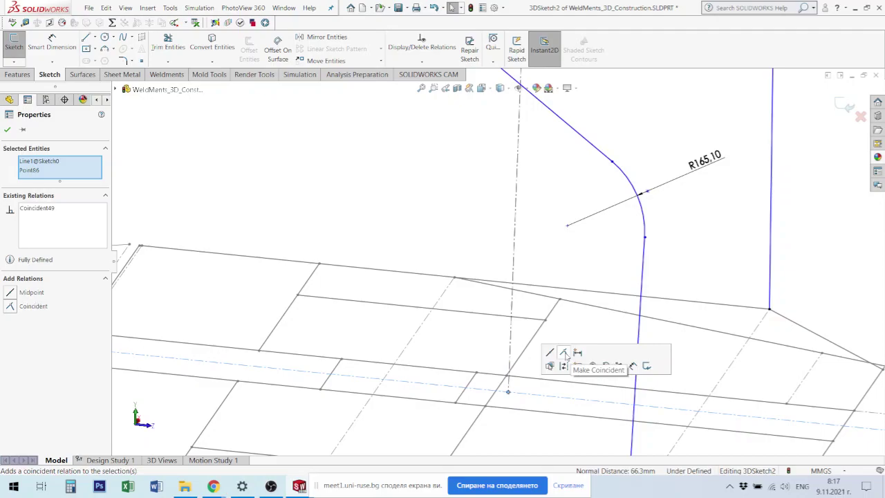
pyautogui.click(565, 353)
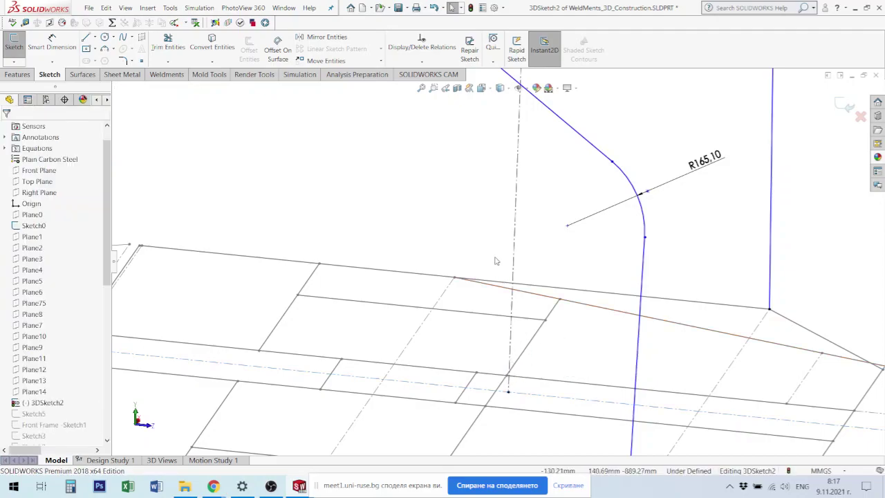
# Step: Remove the Fixed21 relation from the centerline's top point
pyautogui.scroll(3, 513, 145)
pyautogui.moveTo(513, 144); pyautogui.dragTo(518, 144, button='middle')
pyautogui.scroll(-3, 504, 209)
pyautogui.scroll(-2, 504, 209)
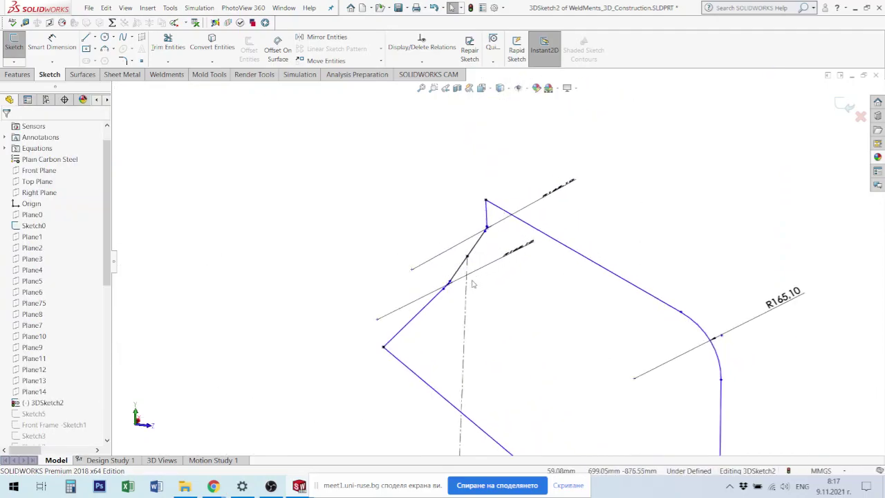
pyautogui.click(468, 258)
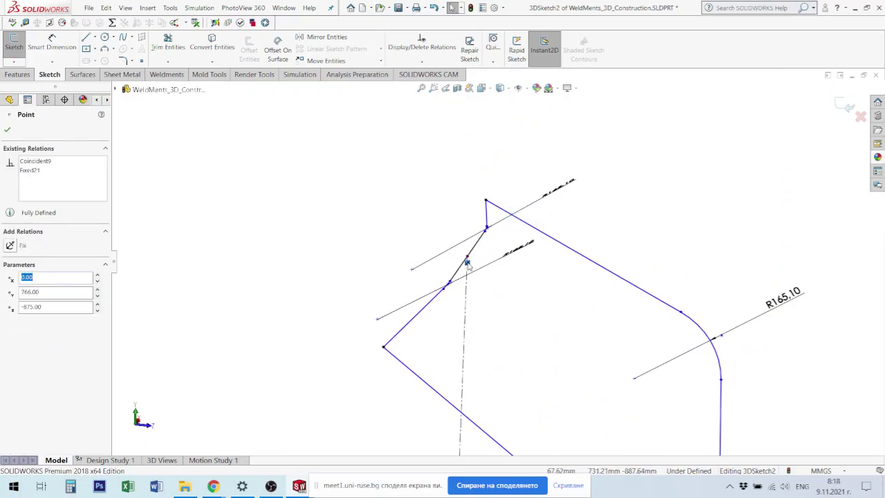
pyautogui.hotkey('ctrl', 'z')
pyautogui.scroll(2, 504, 295)
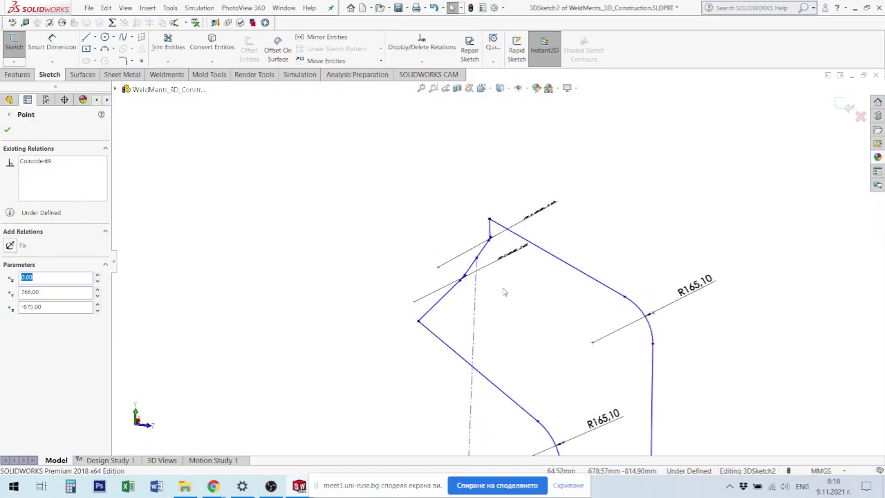
pyautogui.scroll(2, 506, 308)
pyautogui.moveTo(514, 312); pyautogui.dragTo(511, 292, button='middle')
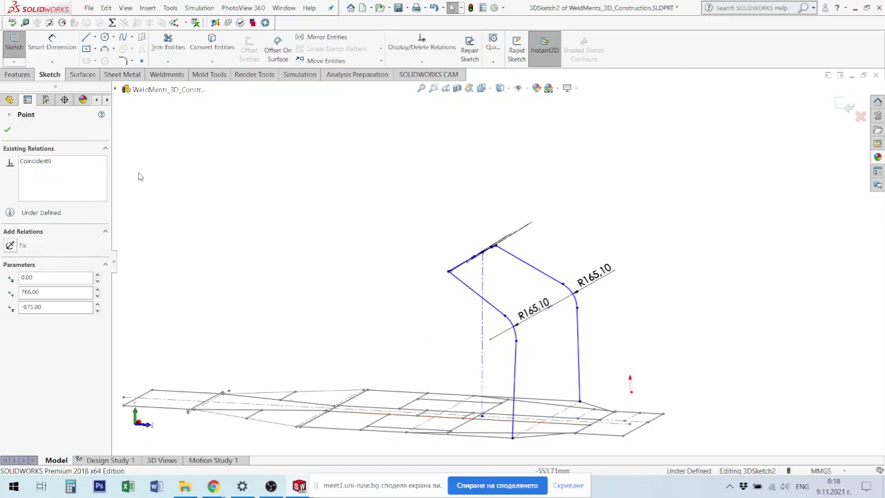
# Step: Dimension the vertical construction line to 946 mm, cancelling a failed extra dimension to the frame
pyautogui.press('d')
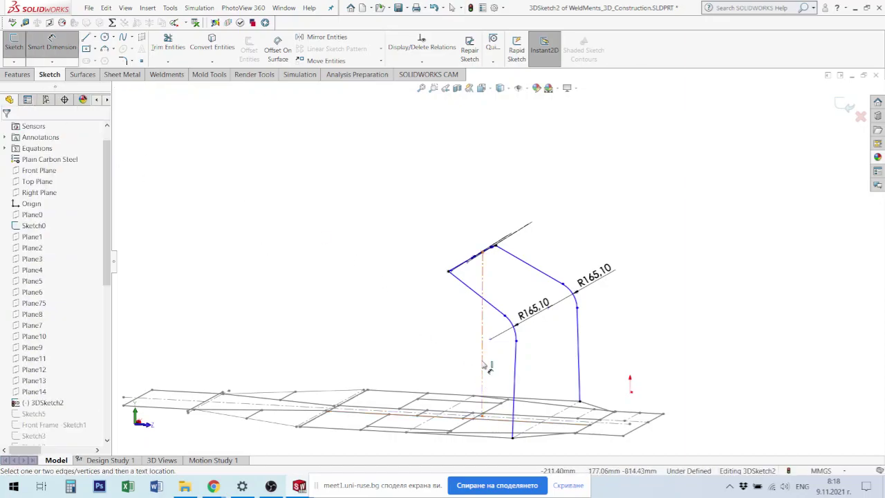
pyautogui.click(483, 363)
pyautogui.click(436, 360)
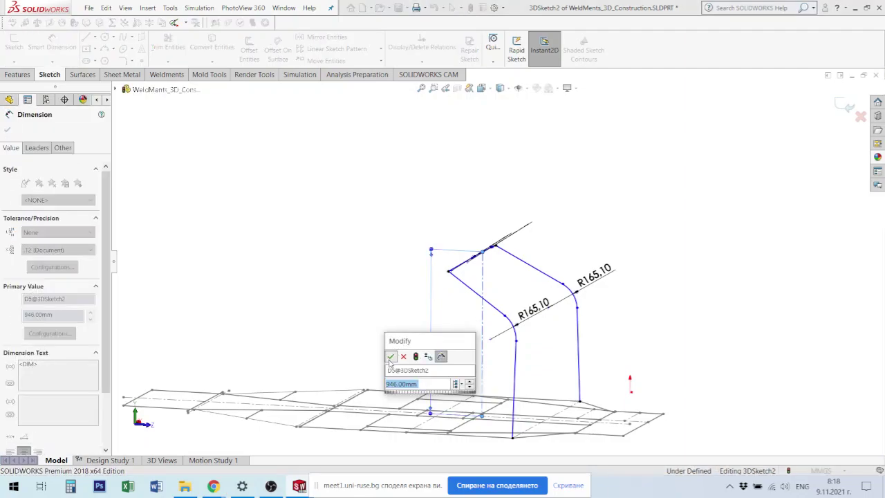
pyautogui.click(390, 357)
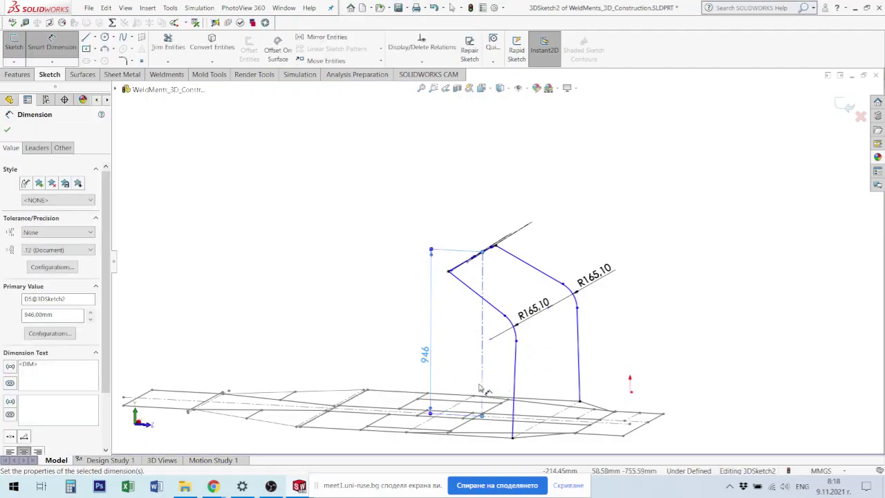
pyautogui.moveTo(481, 390); pyautogui.dragTo(646, 431)
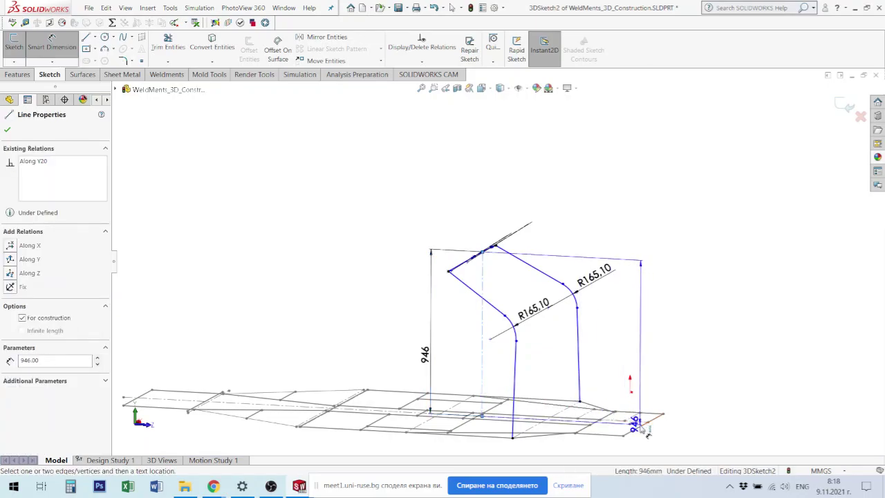
pyautogui.scroll(-3, 647, 431)
pyautogui.scroll(-3, 639, 401)
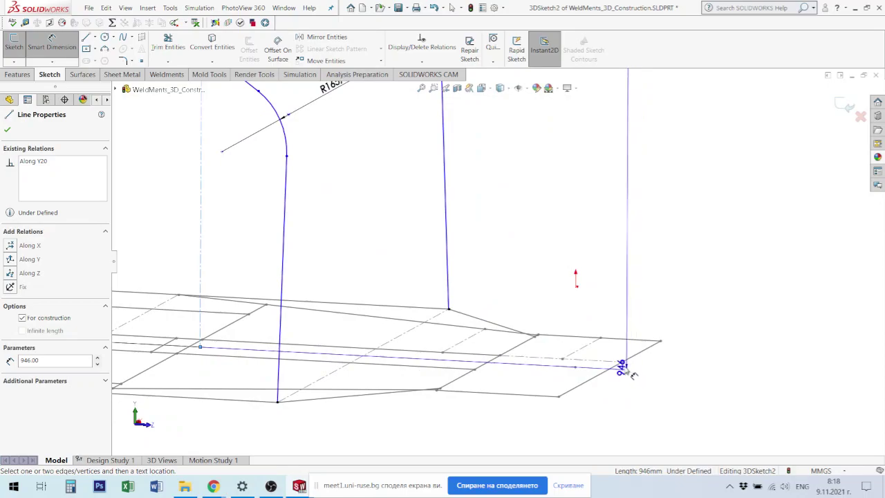
pyautogui.moveTo(633, 374); pyautogui.dragTo(644, 343)
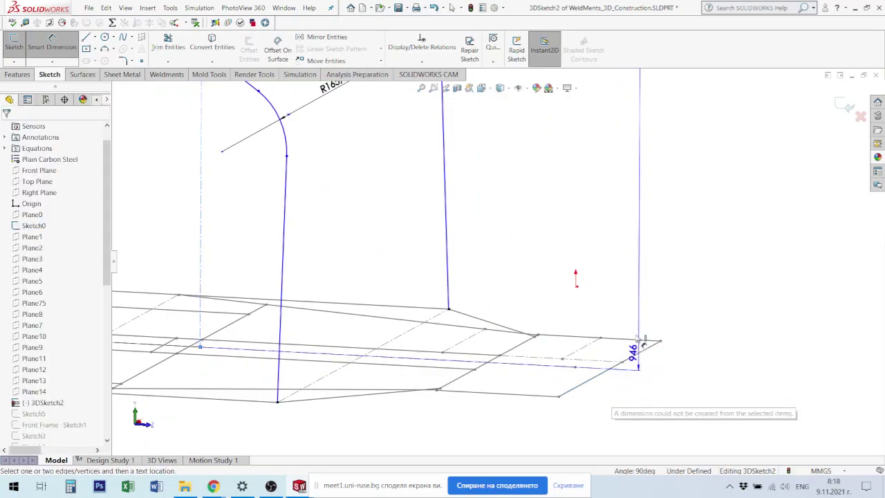
pyautogui.press('Escape')
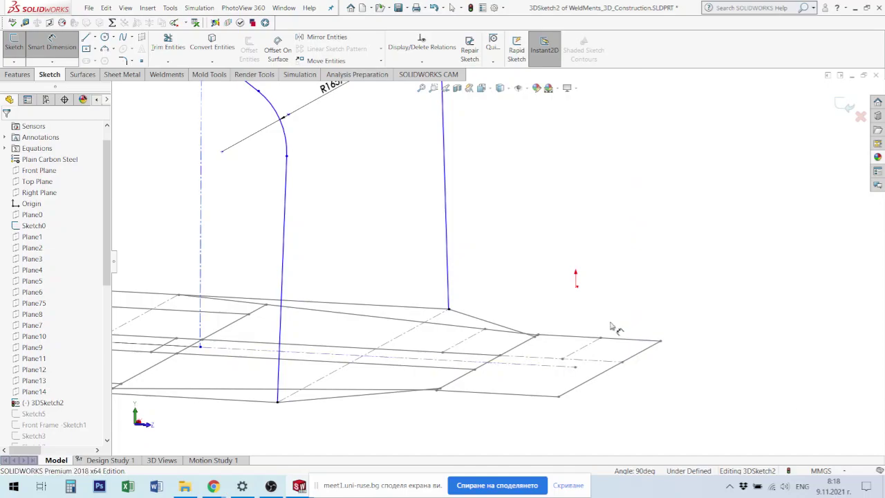
pyautogui.moveTo(594, 385)
pyautogui.mouseDown(button='middle')
pyautogui.moveTo(510, 372)
pyautogui.moveTo(567, 385)
pyautogui.moveTo(517, 360)
pyautogui.mouseUp(button='middle')
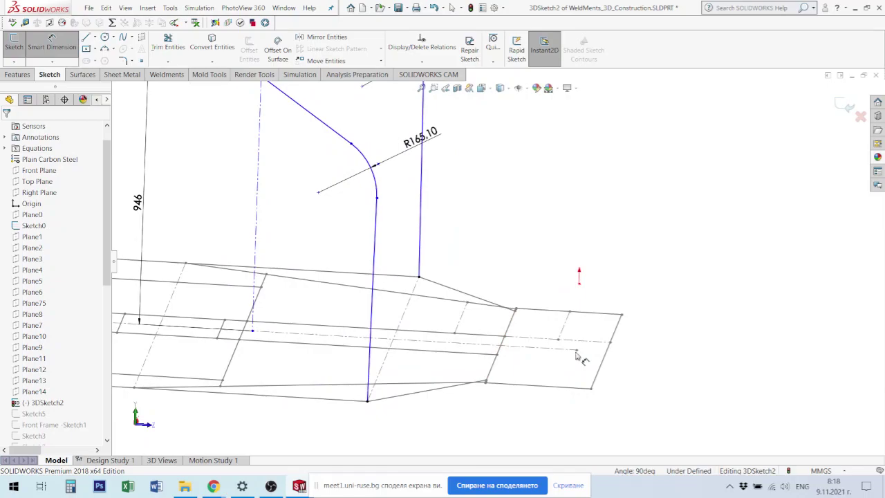
# Step: Dimension the centerline 875 mm from the base frame corner
pyautogui.click(261, 211)
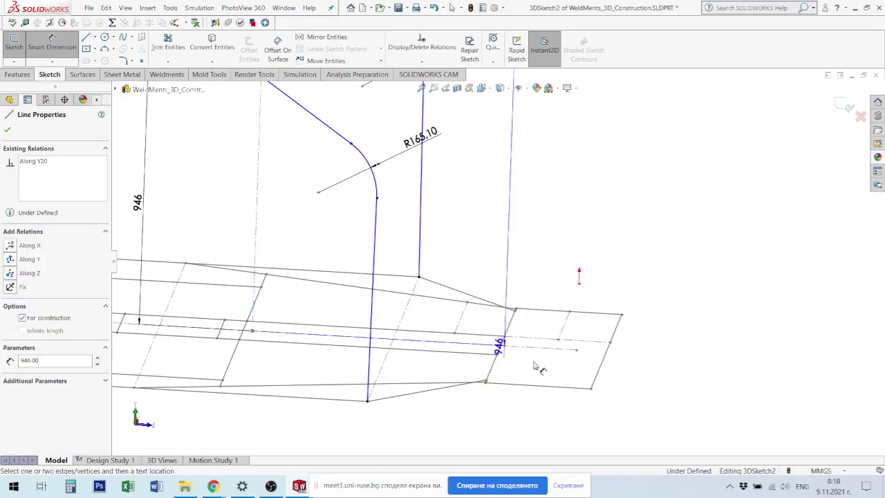
pyautogui.click(576, 350)
pyautogui.click(505, 420)
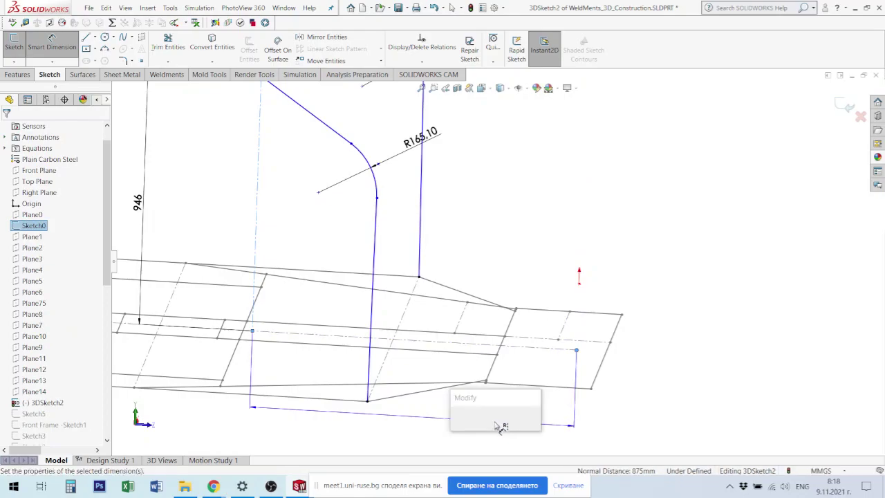
pyautogui.click(456, 422)
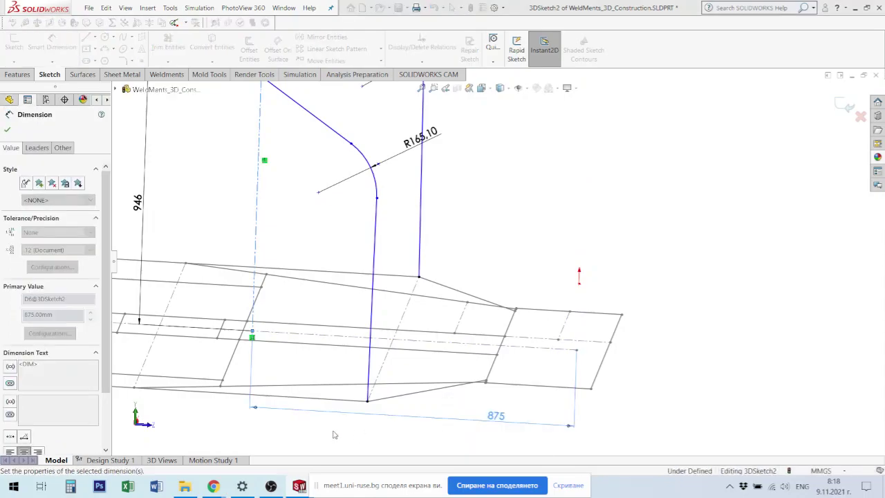
pyautogui.click(346, 432)
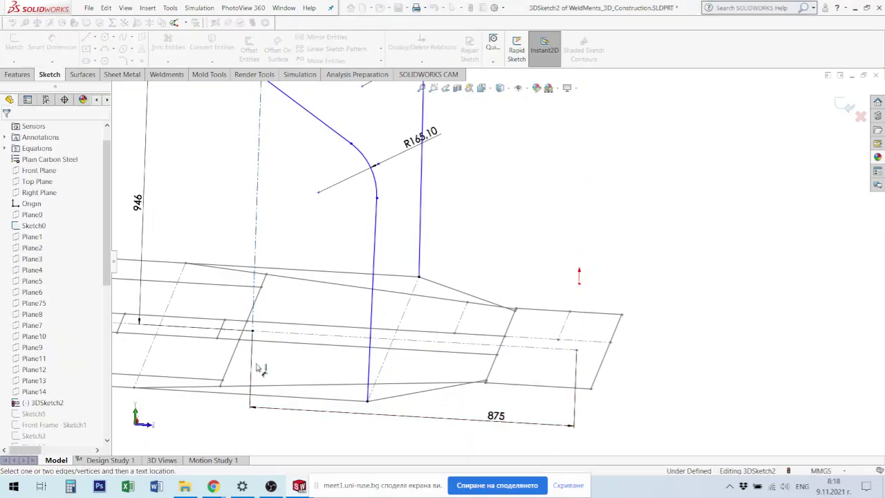
# Step: Select the vertical construction line to confirm it reads Fully Defined
pyautogui.click(260, 170)
pyautogui.scroll(3, 346, 218)
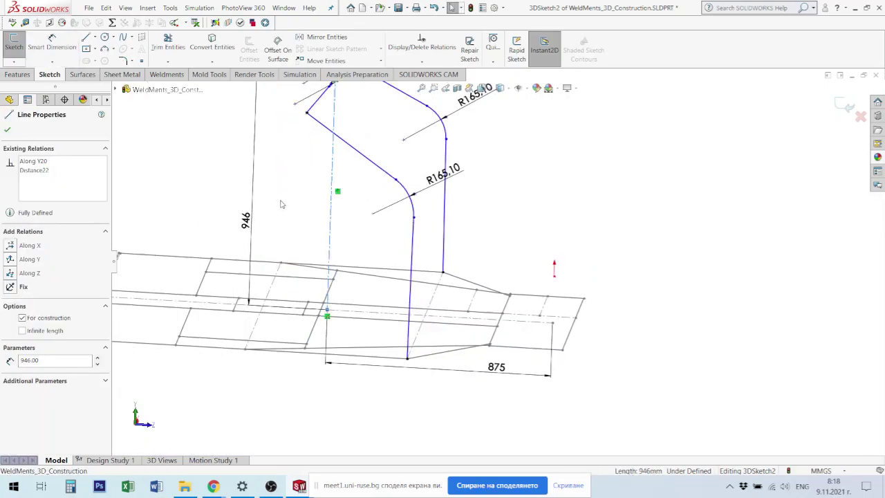
pyautogui.scroll(-2, 374, 132)
pyautogui.moveTo(376, 142); pyautogui.dragTo(363, 172, button='middle')
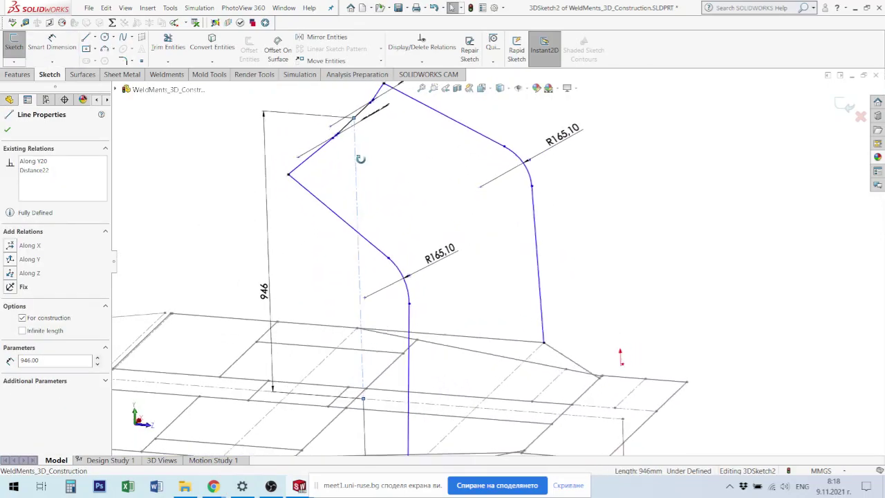
pyautogui.scroll(-2, 360, 168)
pyautogui.scroll(-2, 356, 186)
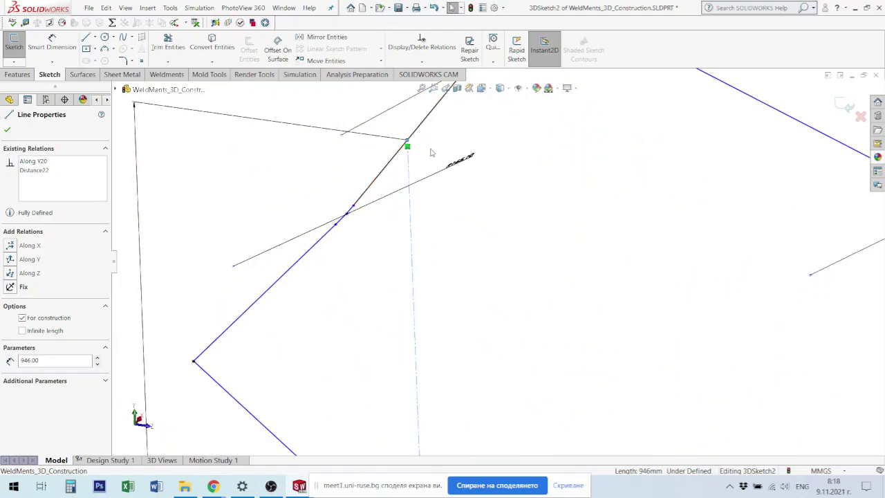
pyautogui.scroll(-3, 430, 153)
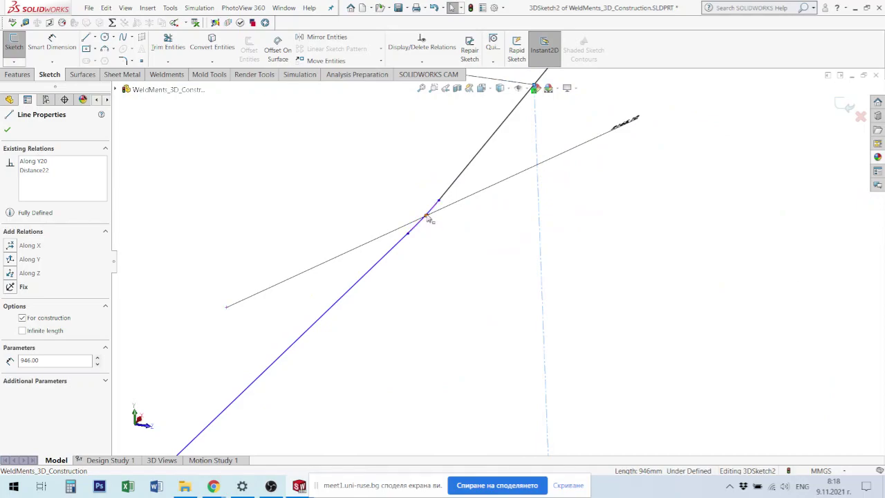
pyautogui.click(474, 169)
pyautogui.scroll(1, 591, 227)
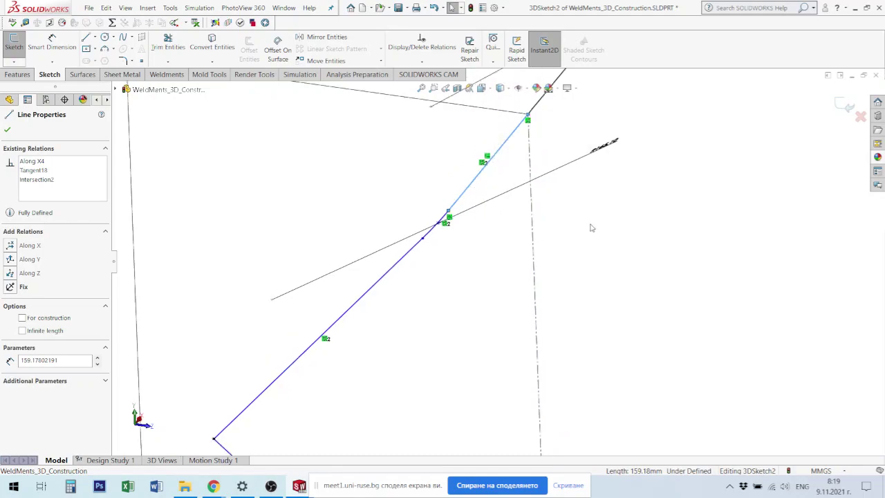
pyautogui.scroll(1, 591, 228)
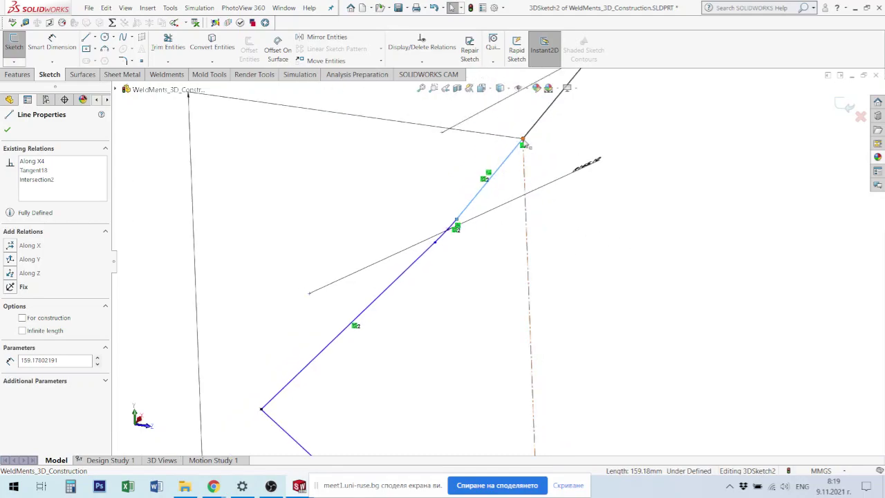
pyautogui.click(523, 143)
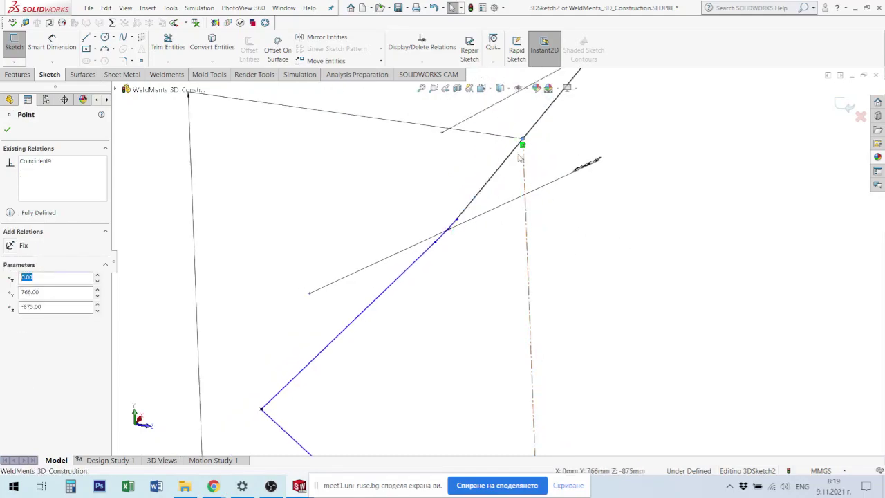
pyautogui.keyDown('ctrl'); pyautogui.click(512, 159); pyautogui.keyUp('ctrl')
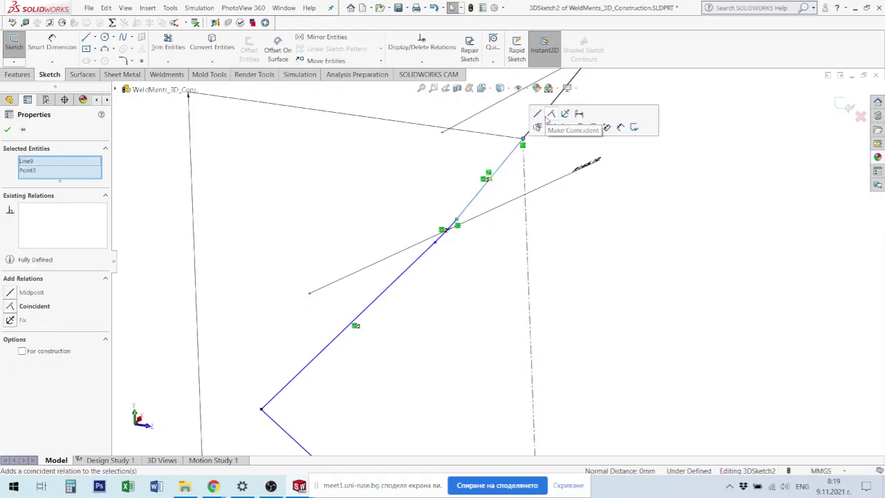
pyautogui.click(538, 115)
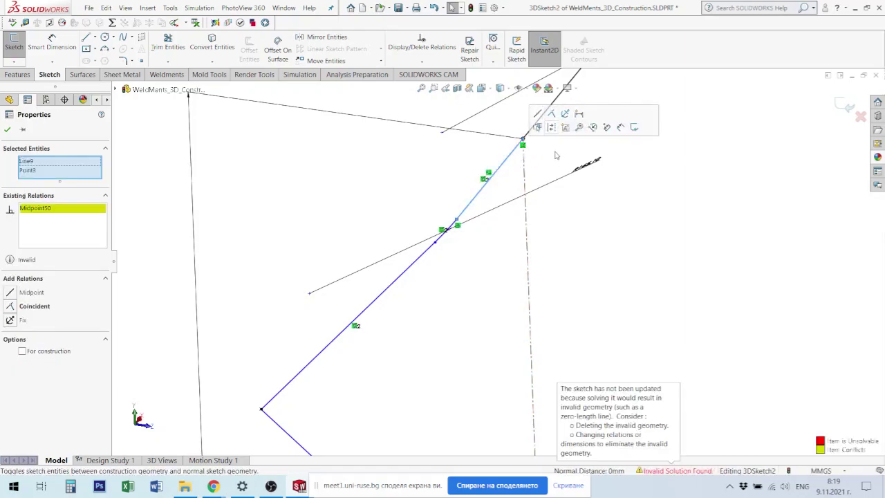
pyautogui.press('Escape')
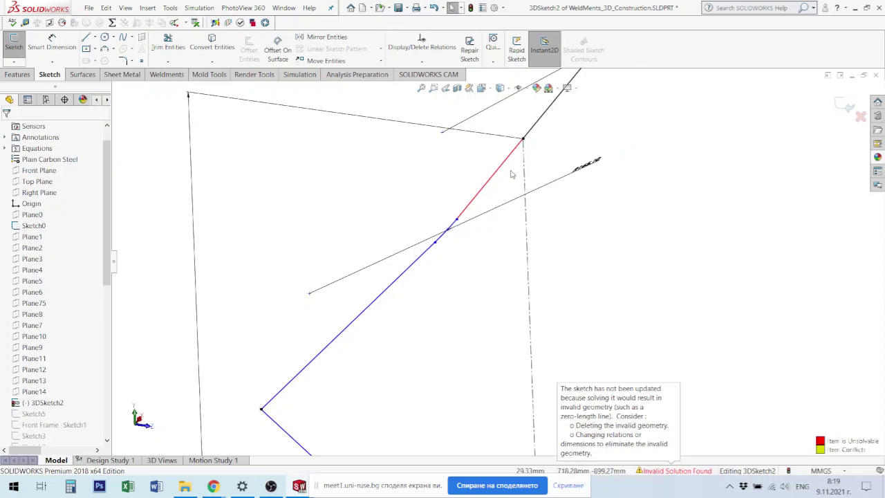
pyautogui.moveTo(512, 174); pyautogui.dragTo(567, 167, button='middle')
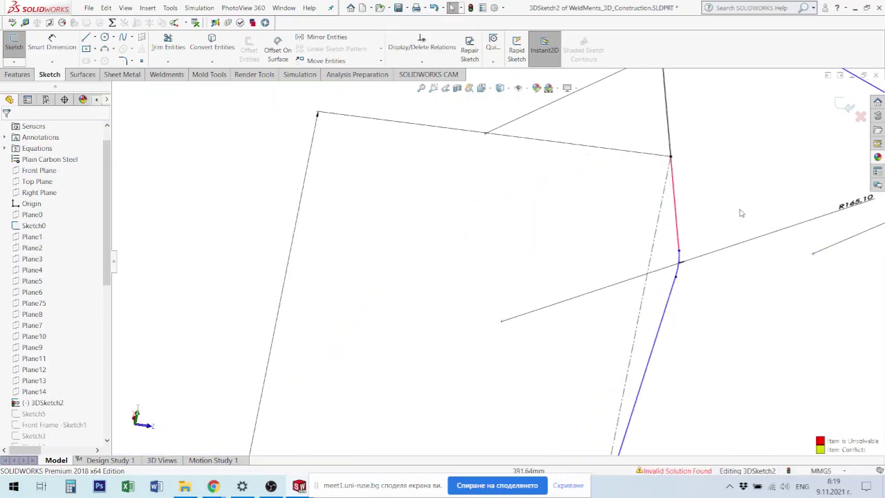
pyautogui.click(676, 199)
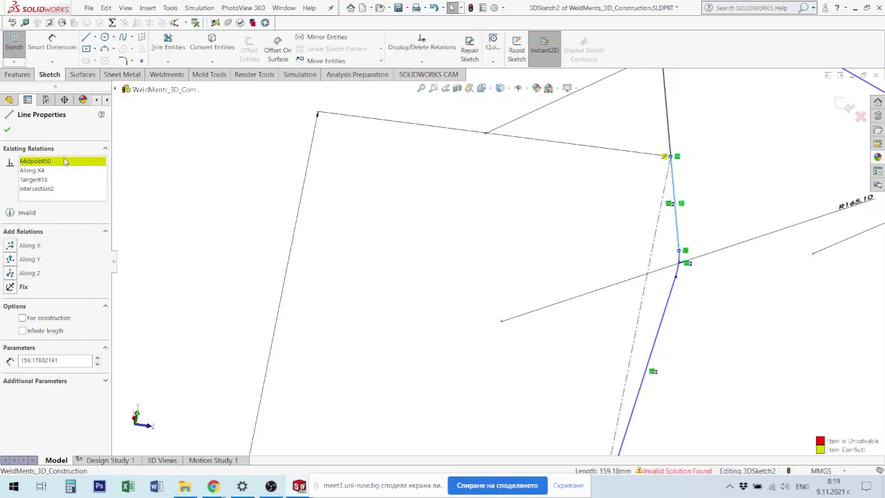
pyautogui.click(65, 161)
pyautogui.press('Delete')
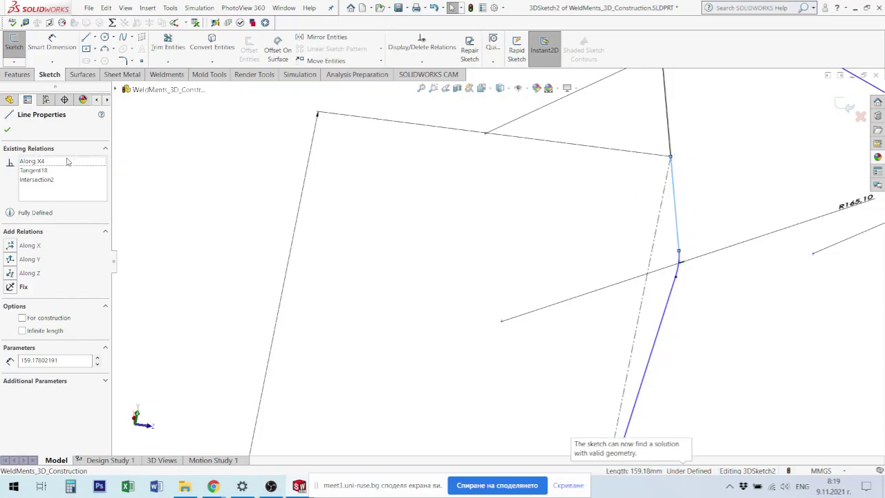
pyautogui.press('Escape')
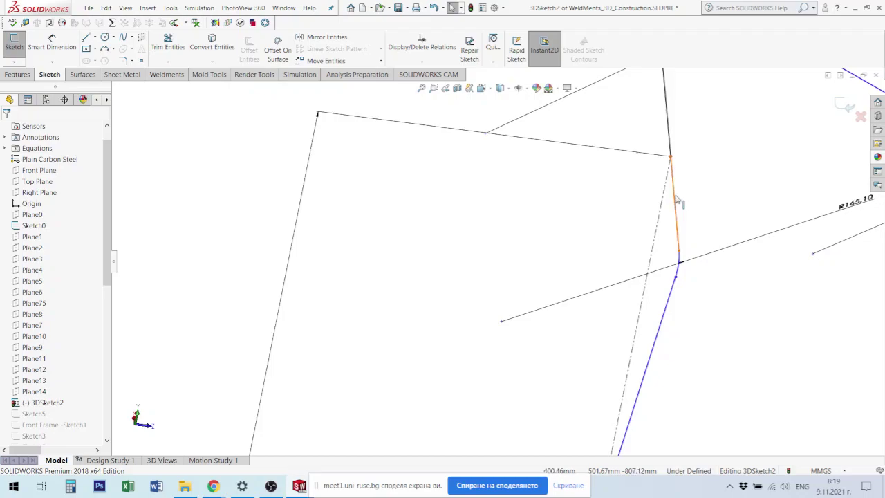
pyautogui.click(678, 201)
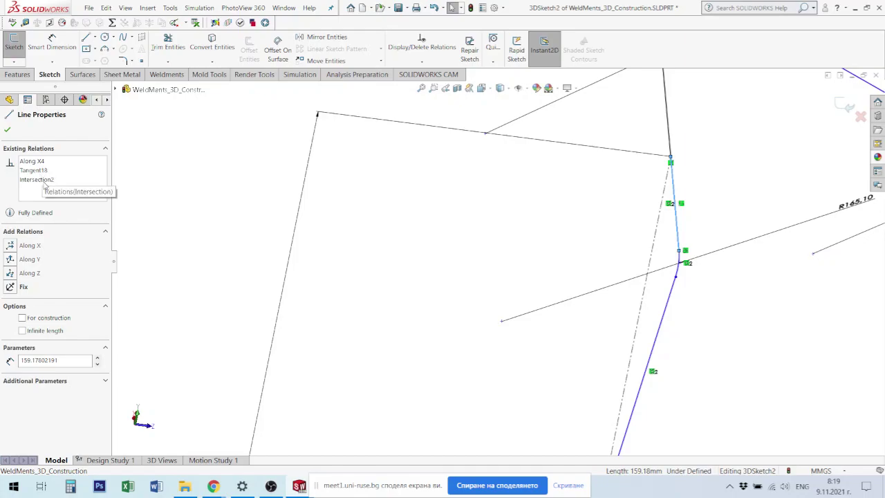
pyautogui.click(709, 282)
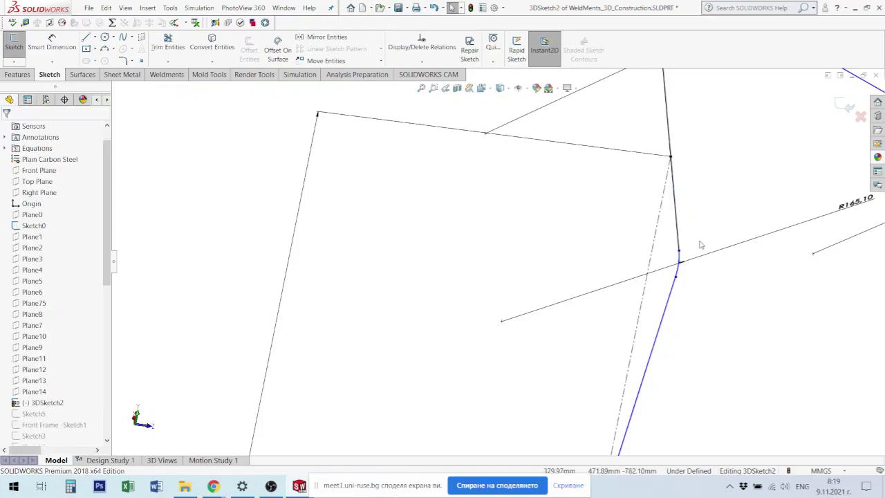
# Step: Make the two short roll-bar segments, Line10 and Line9, equal in length
pyautogui.click(679, 237)
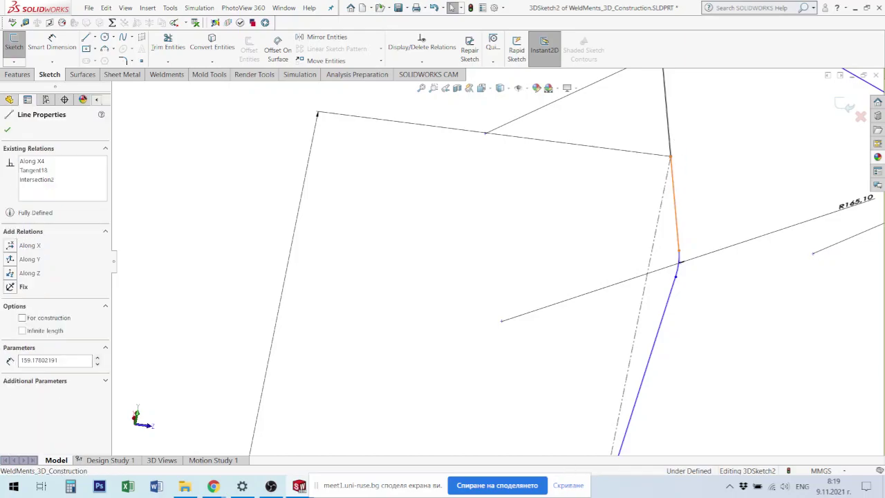
pyautogui.keyDown('ctrl'); pyautogui.click(666, 114); pyautogui.keyUp('ctrl')
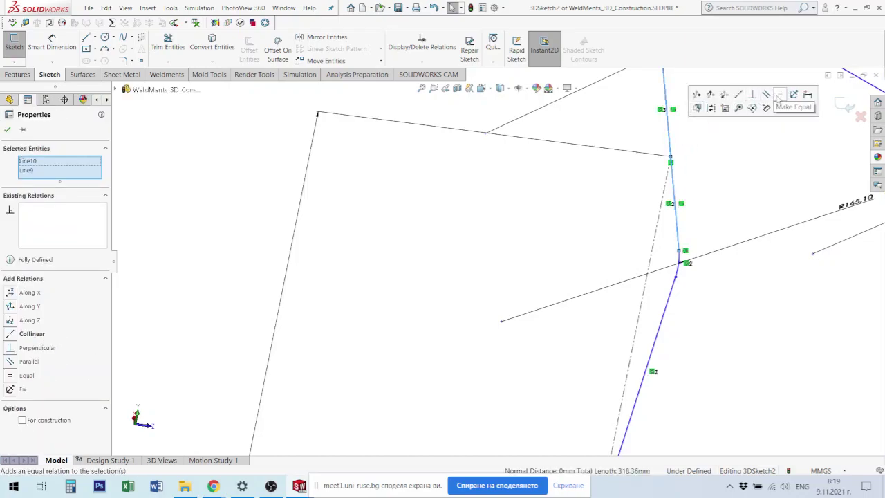
pyautogui.click(780, 94)
pyautogui.click(722, 197)
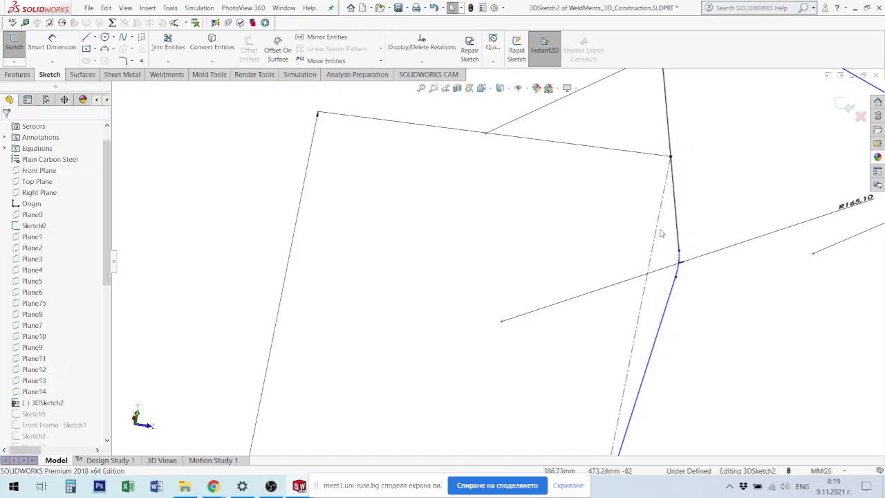
# Step: Set a 360 mm distance between the short segments' outer endpoints
pyautogui.scroll(2, 657, 242)
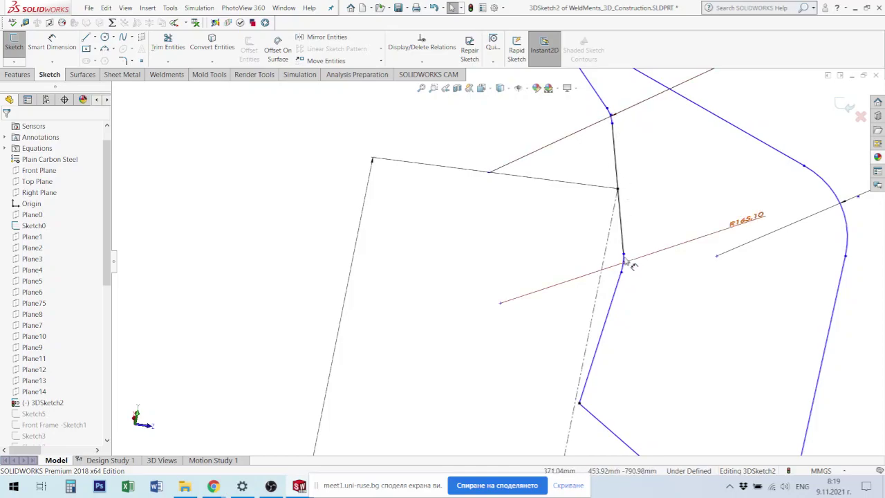
pyautogui.moveTo(612, 240); pyautogui.dragTo(609, 159, button='right')
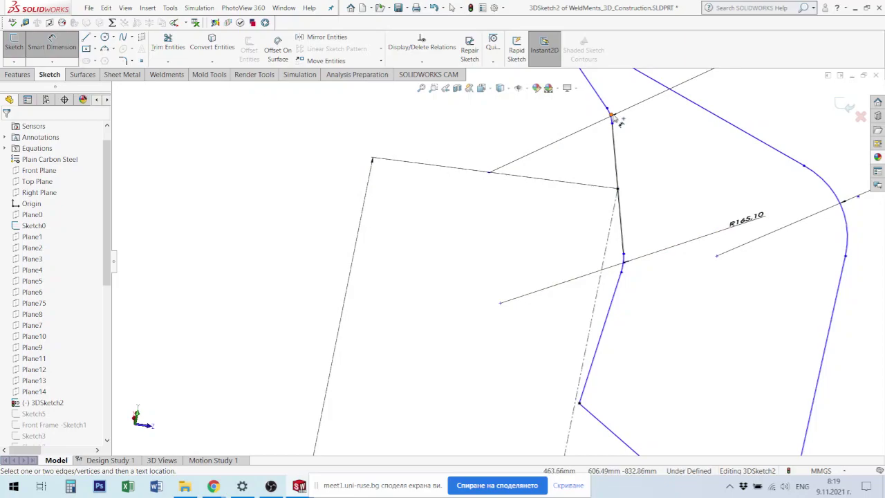
pyautogui.click(613, 118)
pyautogui.click(624, 263)
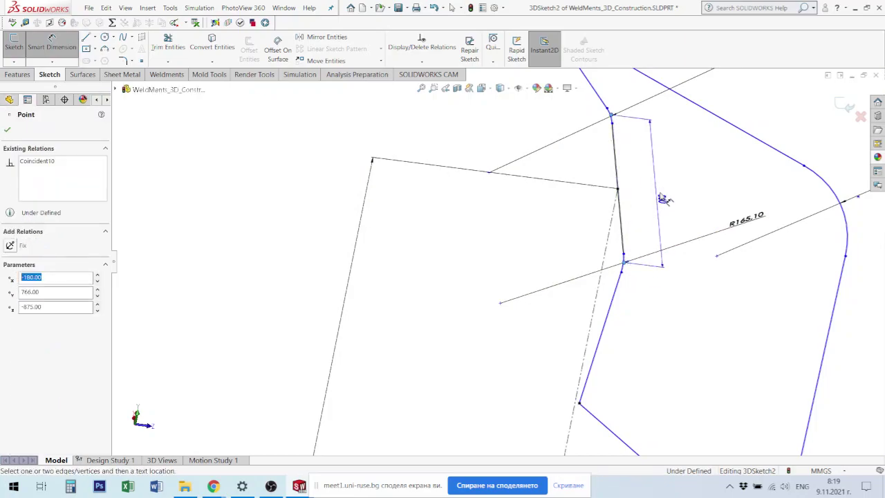
pyautogui.click(660, 194)
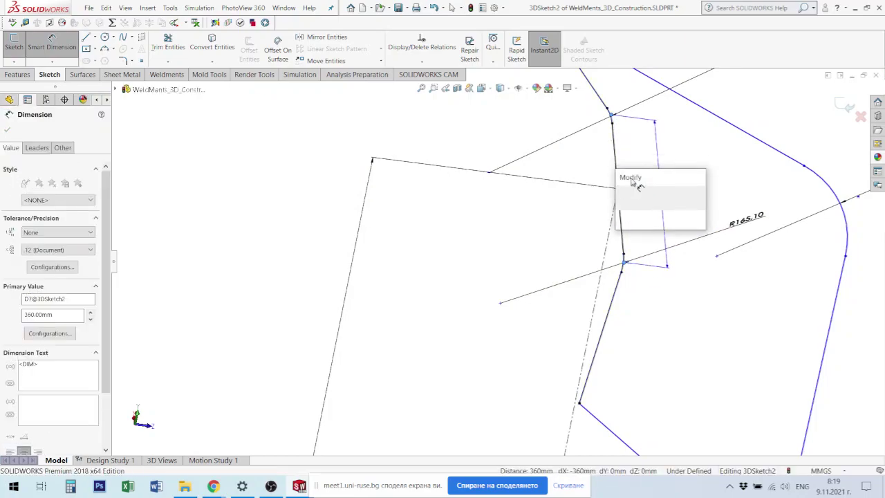
pyautogui.press('Return')
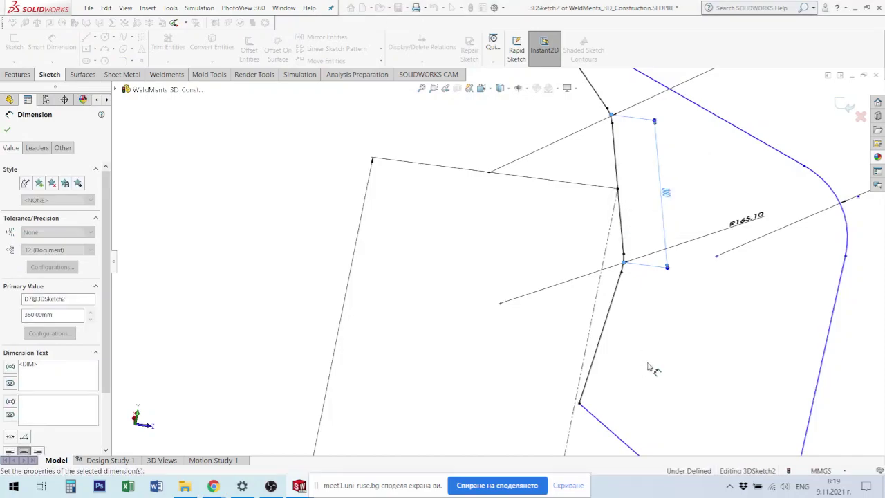
pyautogui.scroll(1, 625, 336)
pyautogui.press('Escape')
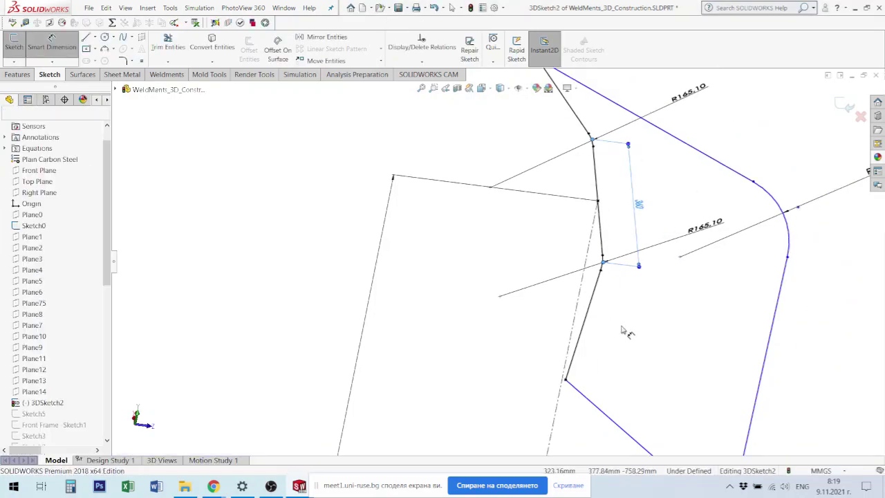
pyautogui.scroll(2, 560, 291)
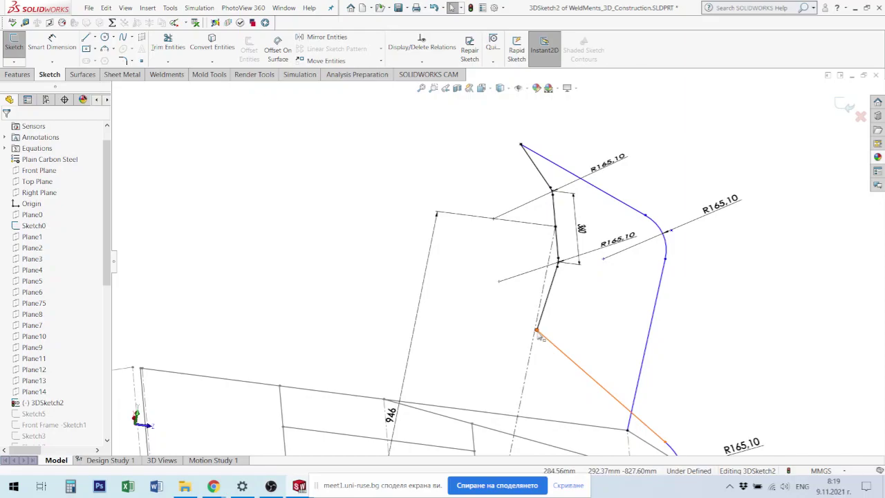
# Step: Delete the Fixed relations from the lower bend point and the profile's top endpoint
pyautogui.click(537, 332)
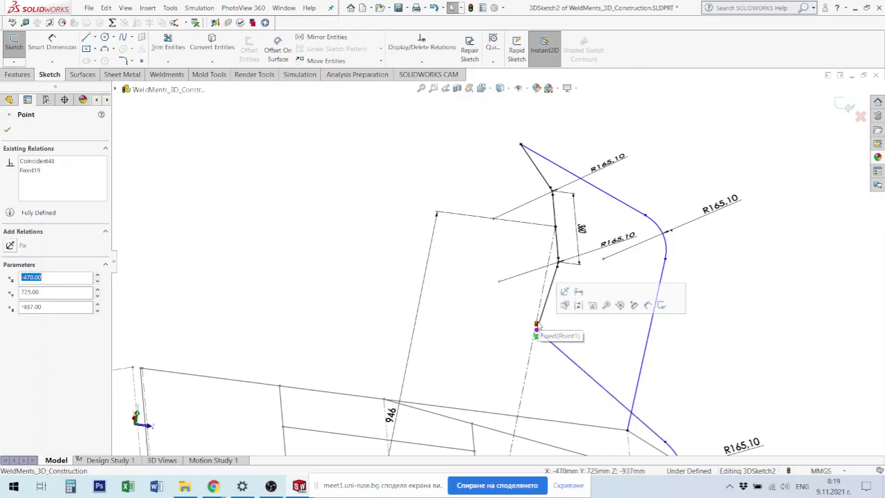
pyautogui.press('Delete')
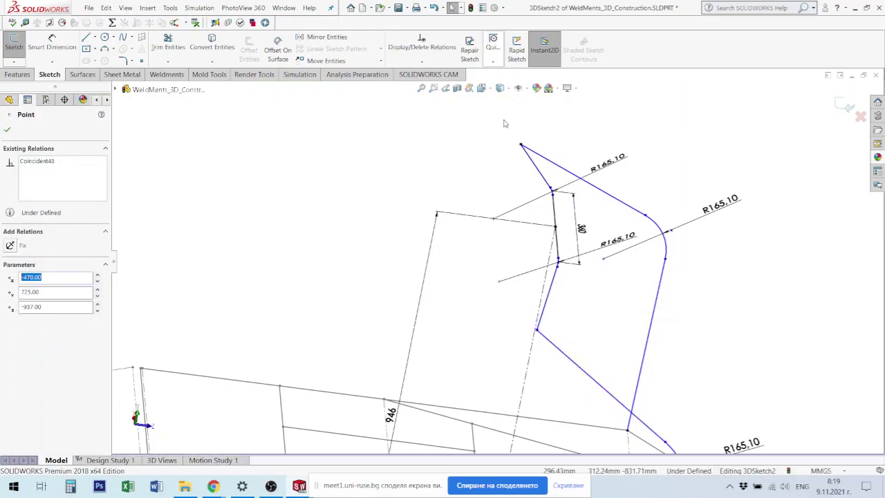
pyautogui.click(522, 146)
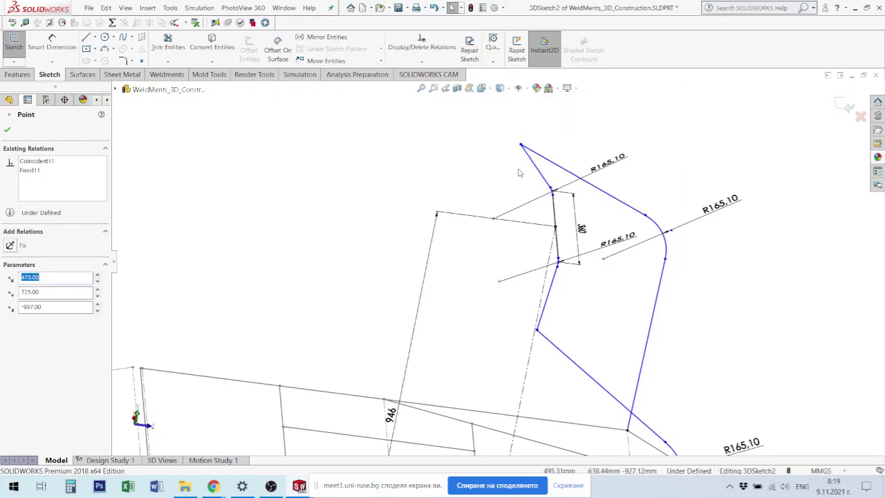
pyautogui.press('Delete')
pyautogui.moveTo(527, 190); pyautogui.dragTo(551, 238, button='middle')
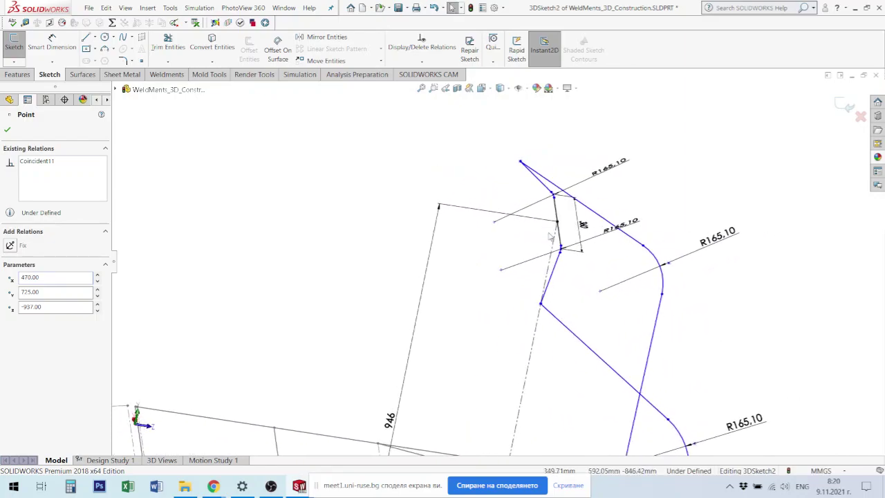
pyautogui.press('Escape')
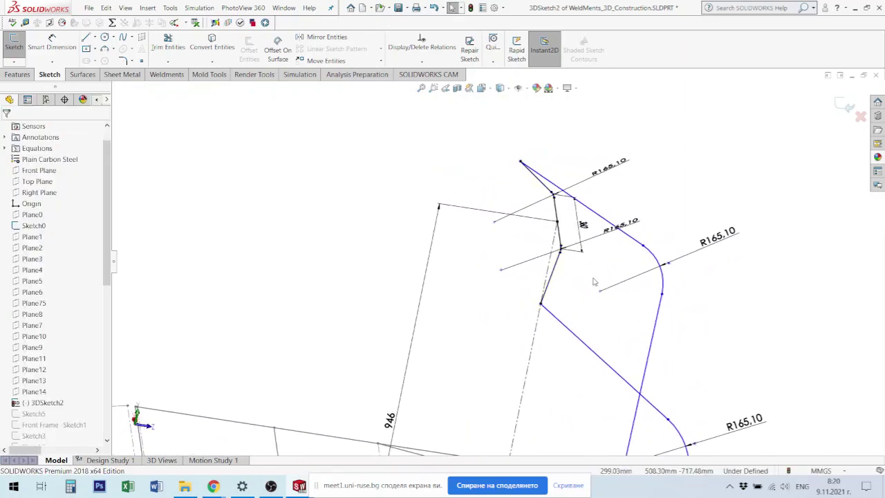
# Step: Draw the 940 mm construction line from the top profile point to the lower point
pyautogui.press('l')
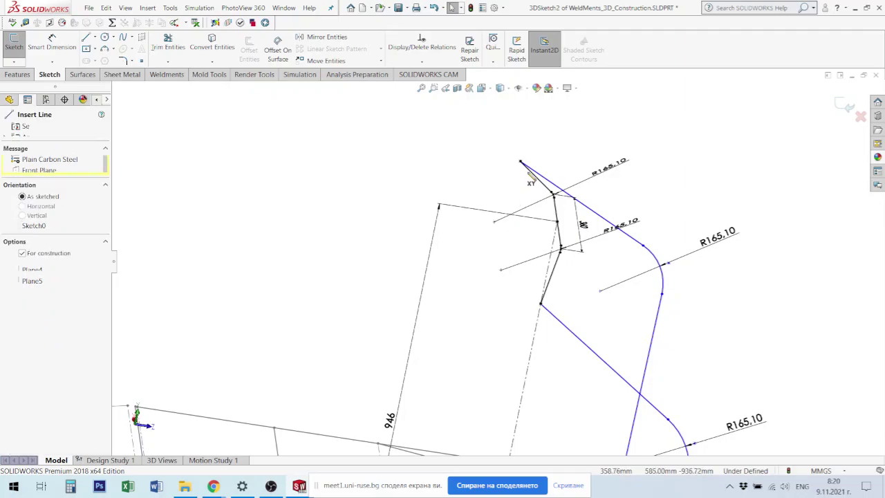
pyautogui.click(521, 163)
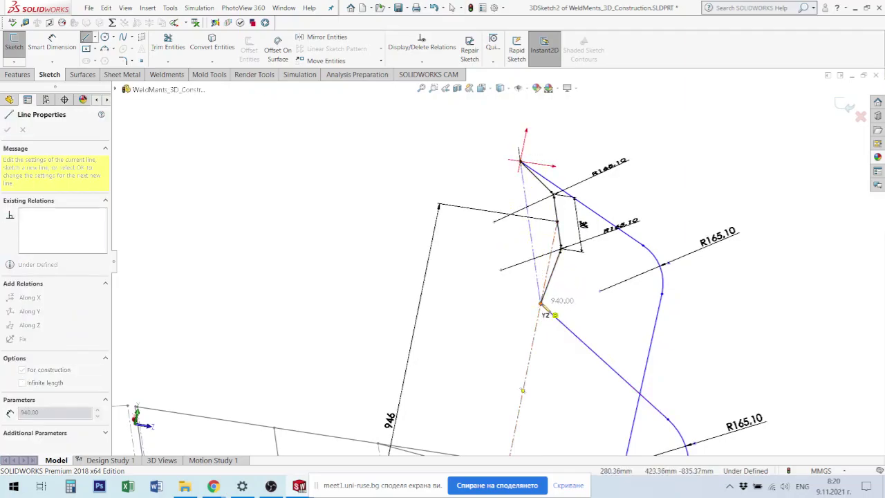
pyautogui.click(541, 303)
pyautogui.press('Escape')
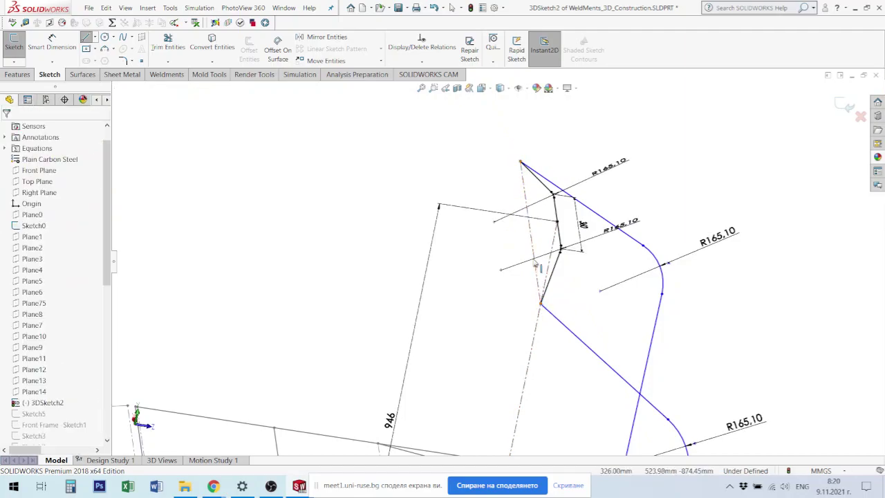
pyautogui.moveTo(532, 270)
pyautogui.mouseDown(button='middle')
pyautogui.moveTo(546, 221)
pyautogui.moveTo(529, 233)
pyautogui.mouseUp(button='middle')
pyautogui.scroll(-3, 541, 241)
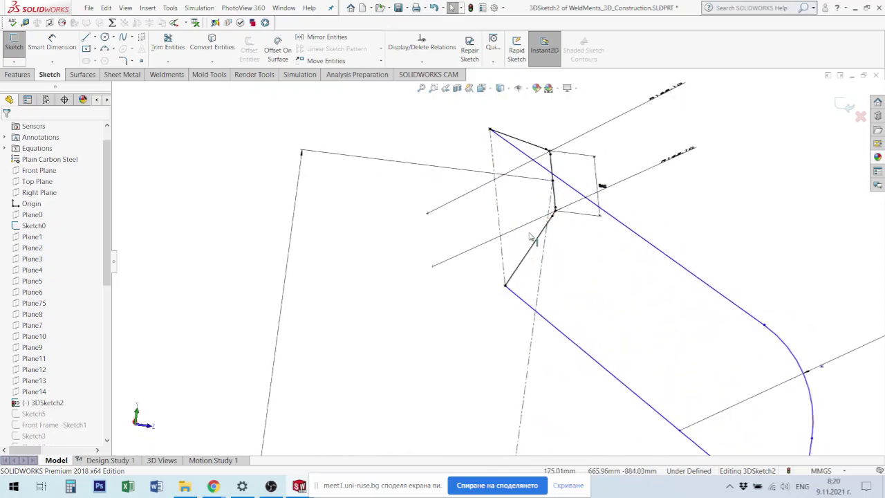
pyautogui.scroll(-3, 529, 238)
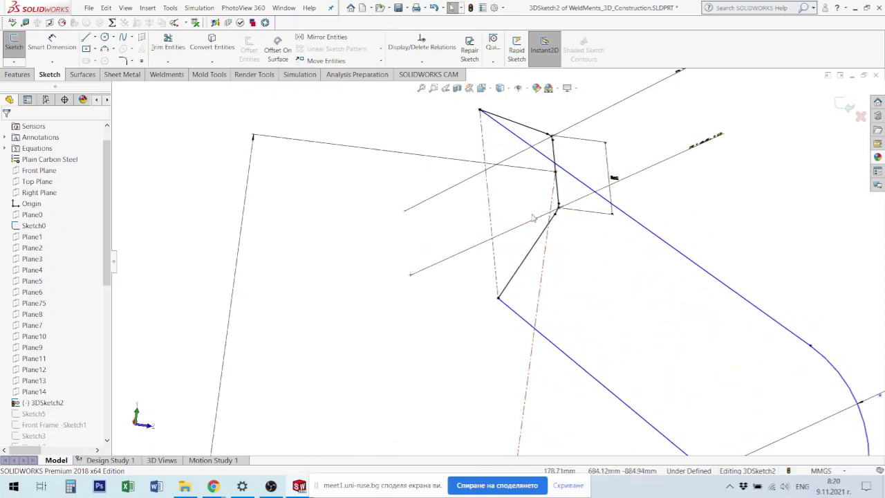
# Step: Draw a short construction line from the long construction line to the profile's bend
pyautogui.press('l')
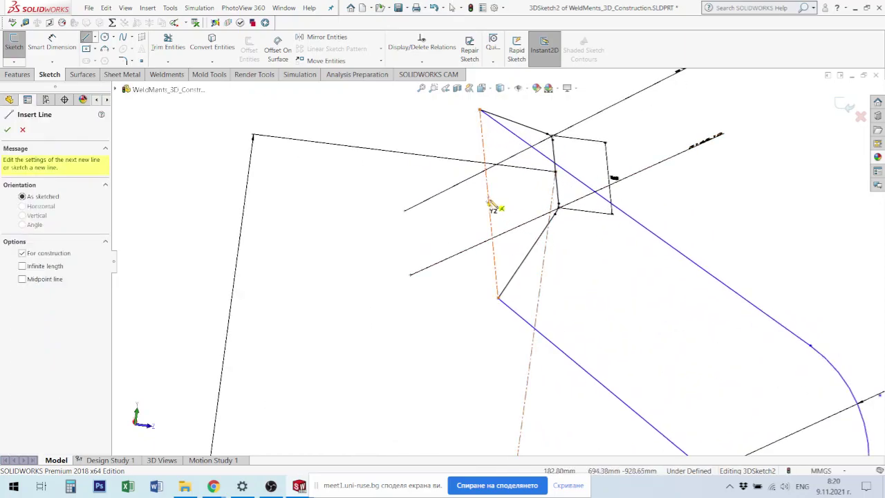
pyautogui.click(489, 205)
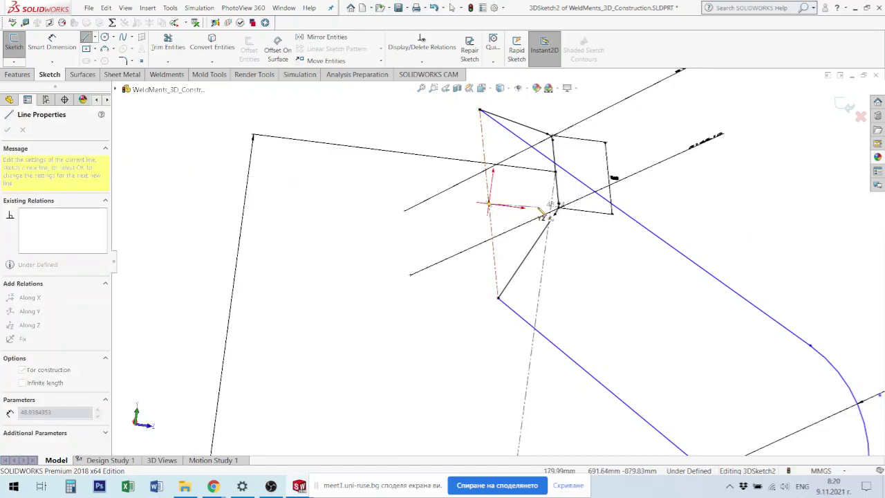
pyautogui.click(539, 209)
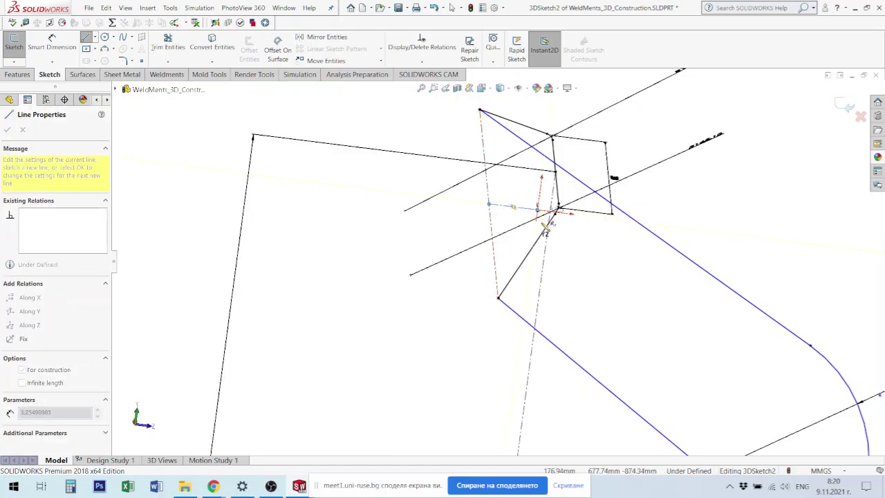
pyautogui.doubleClick(539, 216)
pyautogui.press('Escape')
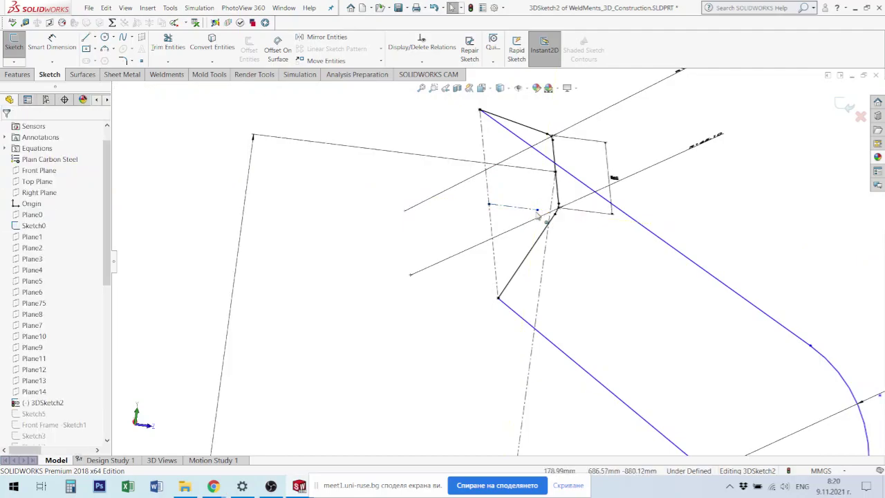
# Step: Make the short line's end point coincident with the profile line, then inspect nearby points
pyautogui.click(537, 210)
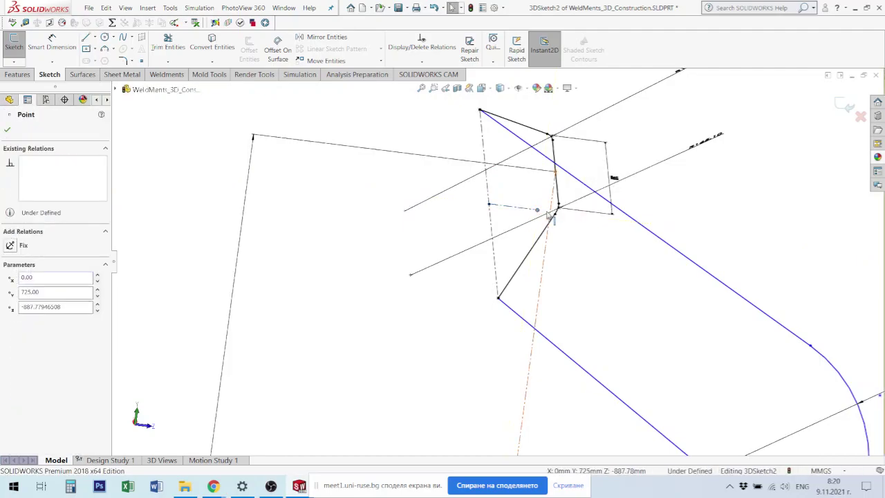
pyautogui.keyDown('ctrl'); pyautogui.click(554, 184); pyautogui.keyUp('ctrl')
pyautogui.moveTo(589, 183)
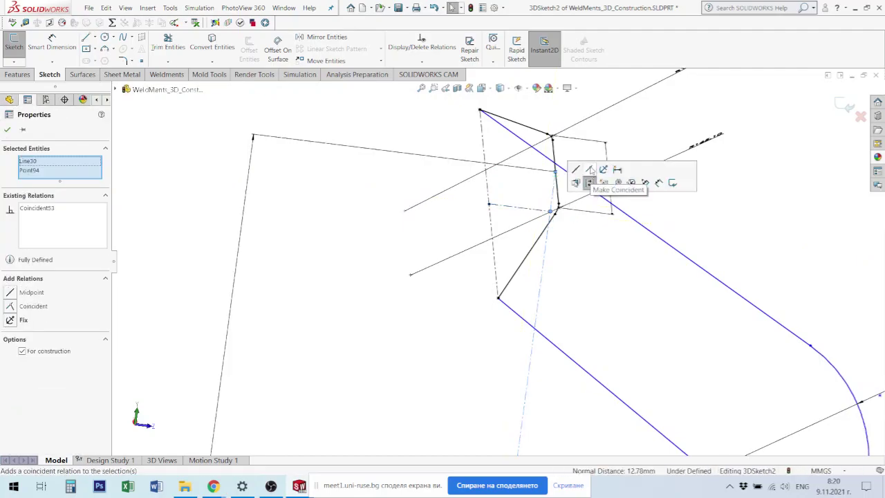
pyautogui.click(519, 307)
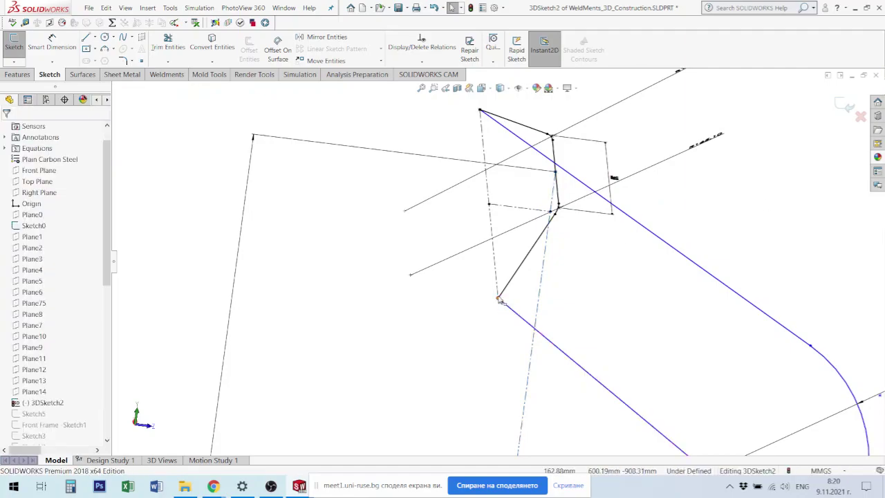
pyautogui.click(499, 298)
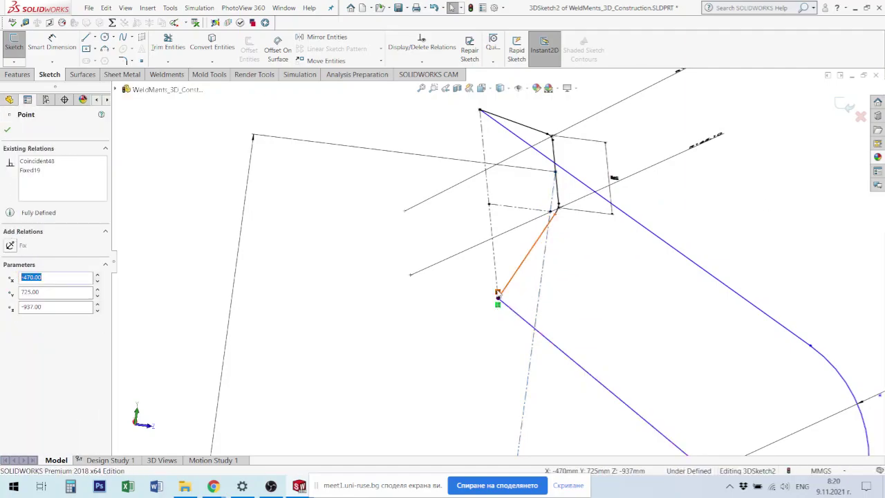
pyautogui.click(480, 110)
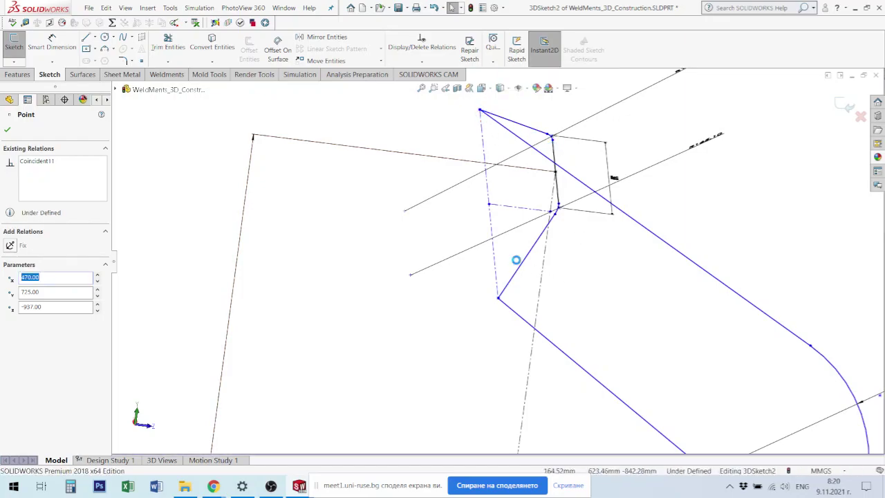
pyautogui.moveTo(518, 259)
pyautogui.mouseDown(button='middle')
pyautogui.moveTo(555, 263)
pyautogui.moveTo(571, 292)
pyautogui.moveTo(549, 253)
pyautogui.moveTo(570, 246)
pyautogui.moveTo(557, 242)
pyautogui.mouseUp(button='middle')
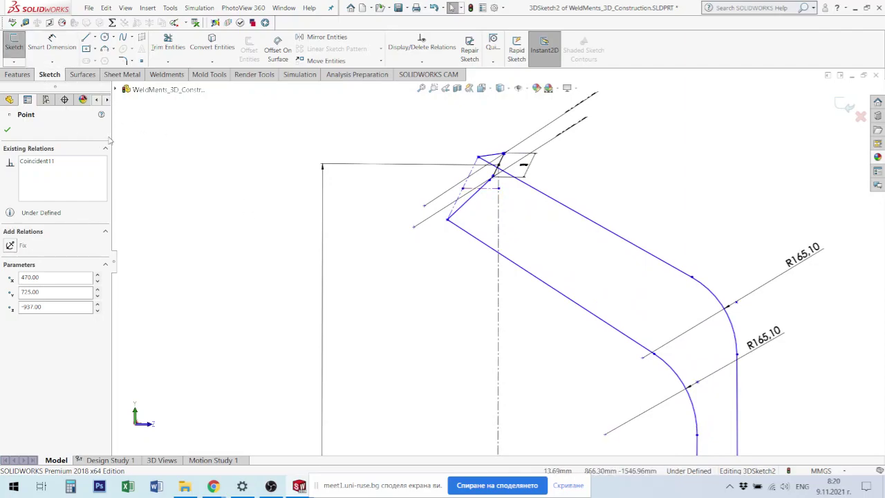
# Step: Dimension the short construction line's end 905 mm above the base frame
pyautogui.press('d')
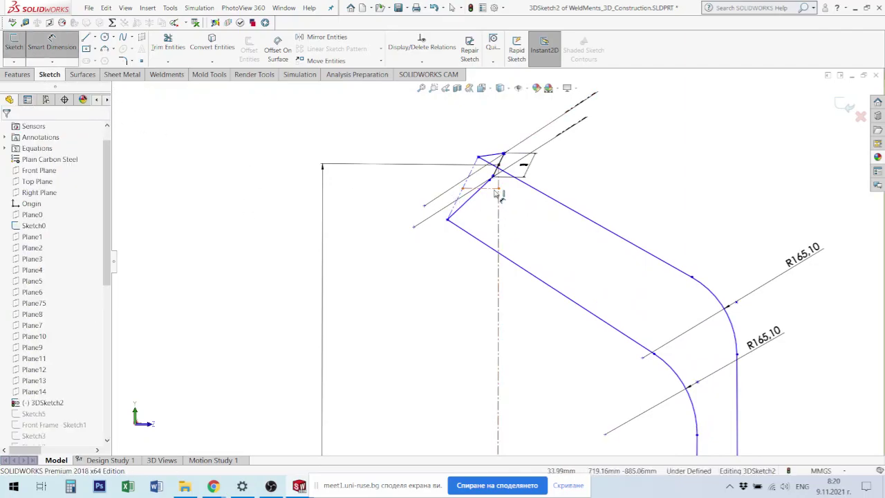
pyautogui.click(499, 196)
pyautogui.scroll(2, 490, 304)
pyautogui.scroll(1, 494, 349)
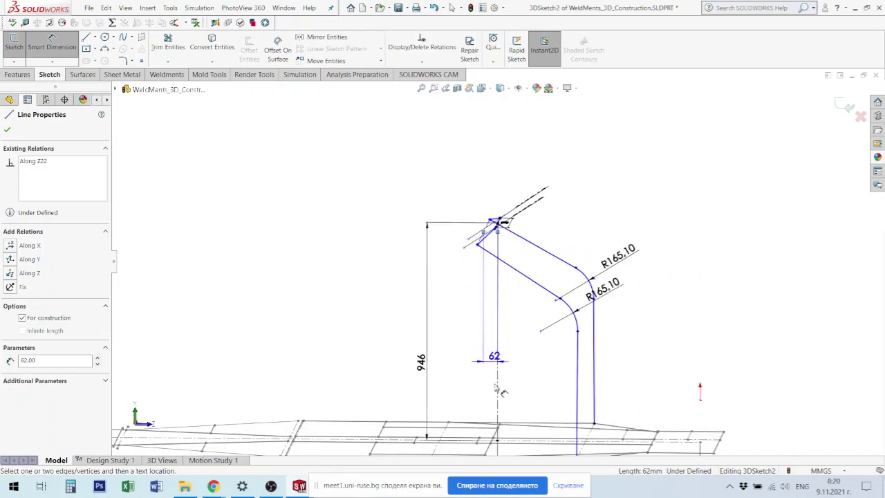
pyautogui.scroll(-1, 498, 409)
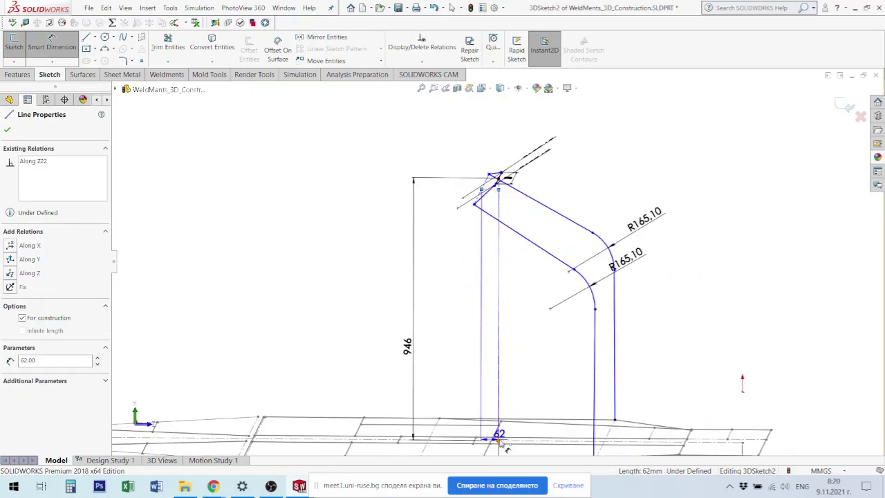
pyautogui.click(498, 440)
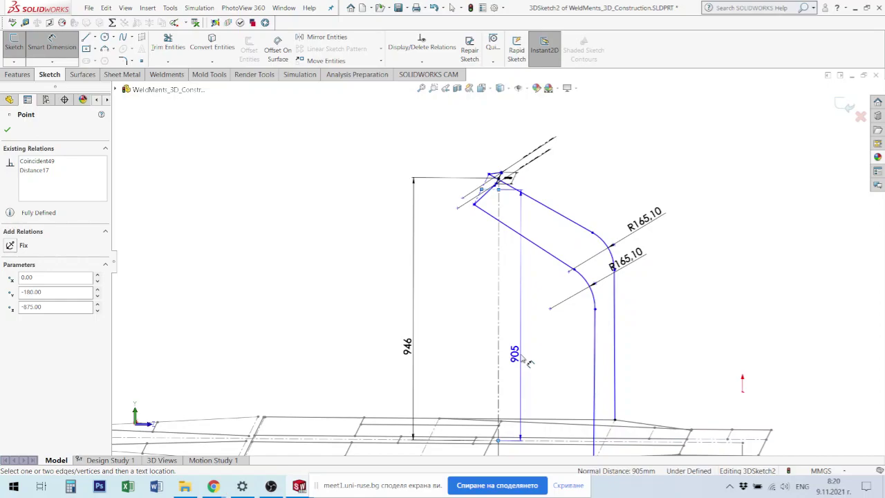
pyautogui.click(520, 357)
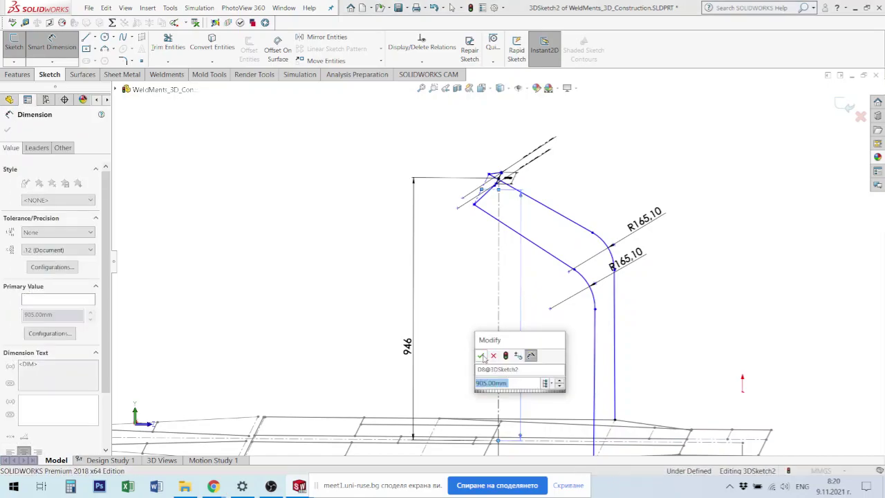
pyautogui.click(482, 354)
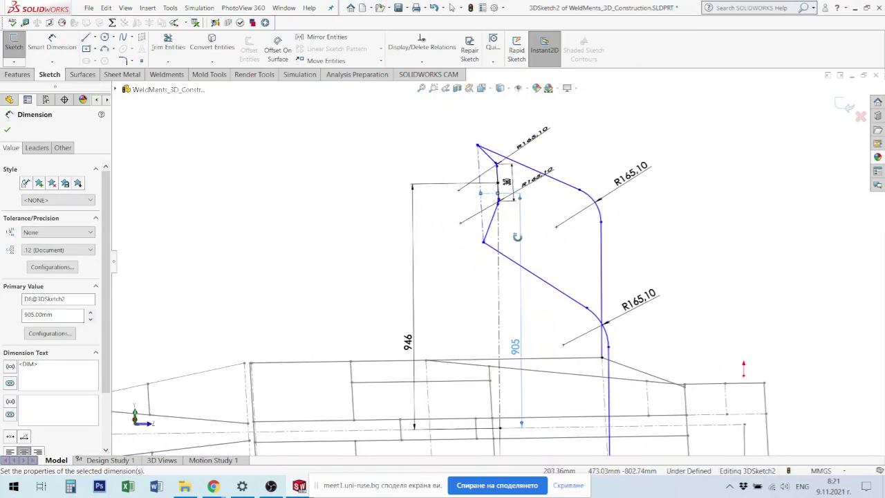
# Step: Set the short construction line to 62 mm and the long construction line to 940 mm
pyautogui.scroll(-2, 515, 222)
pyautogui.scroll(-2, 505, 197)
pyautogui.scroll(-2, 503, 190)
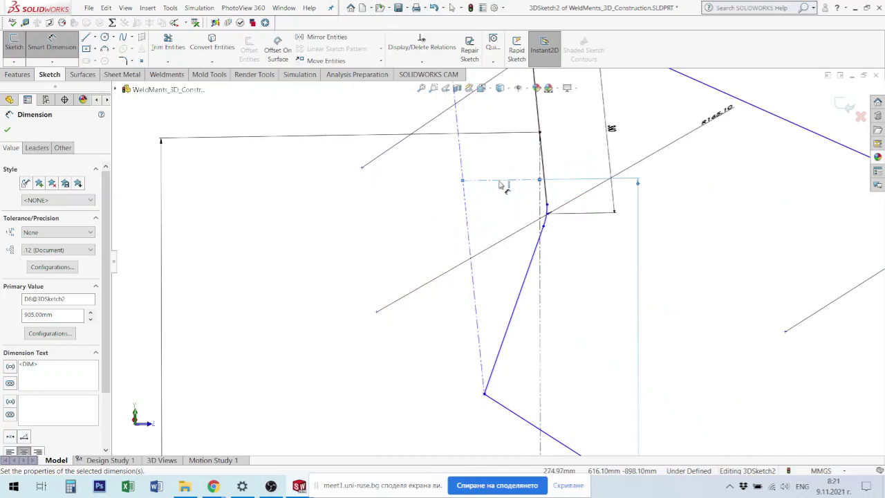
pyautogui.click(500, 181)
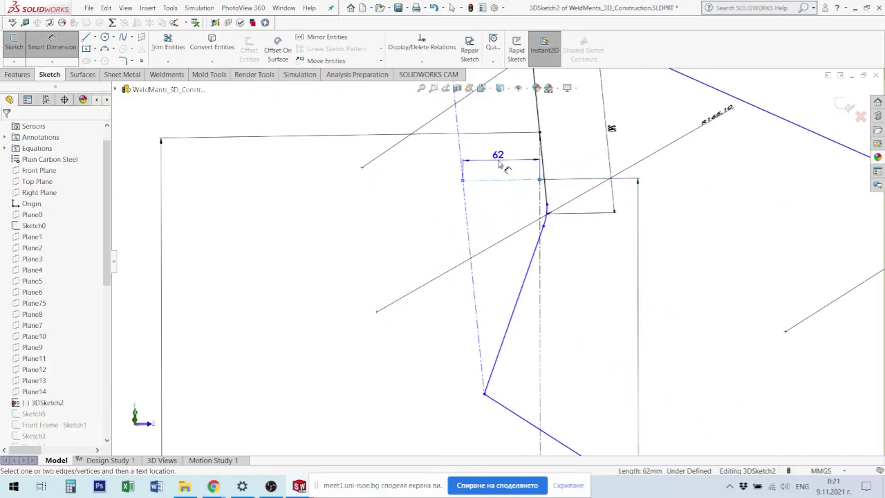
pyautogui.click(499, 165)
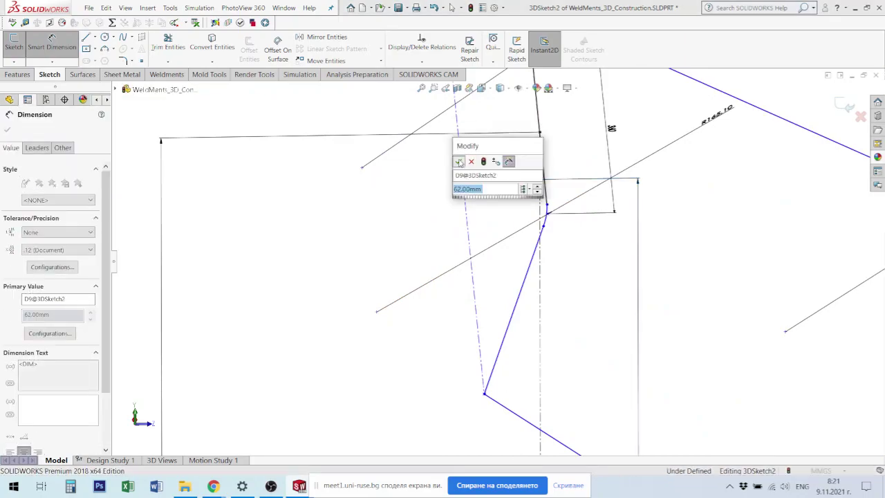
pyautogui.click(459, 162)
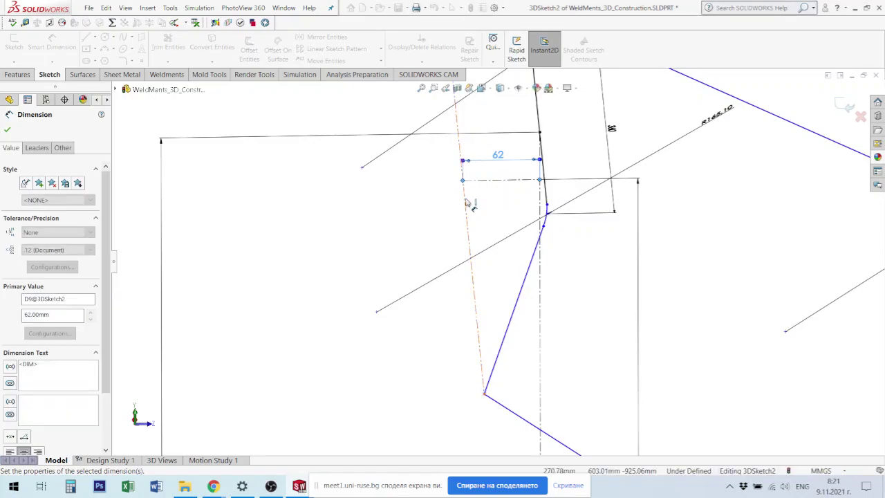
pyautogui.click(425, 219)
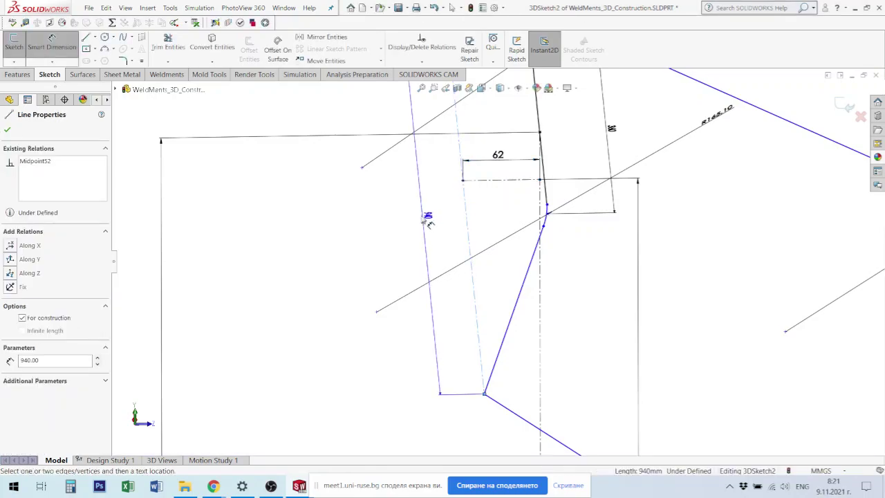
pyautogui.moveTo(427, 220); pyautogui.dragTo(407, 220)
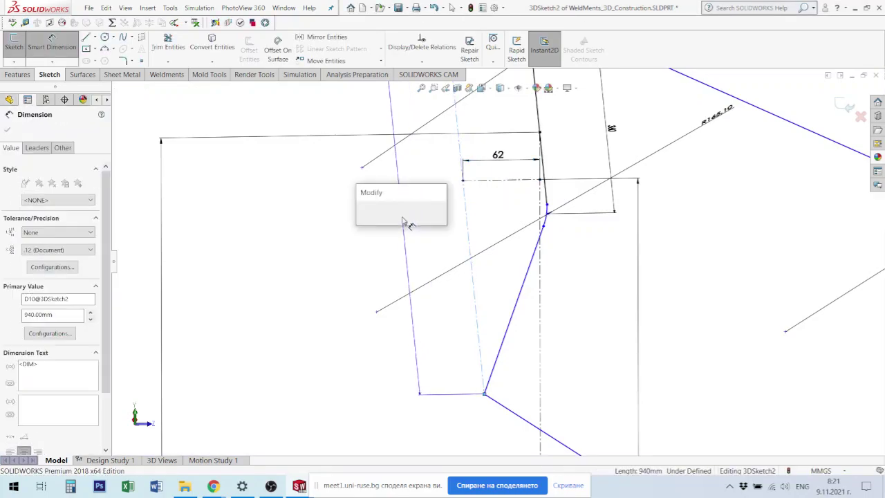
pyautogui.press('Return')
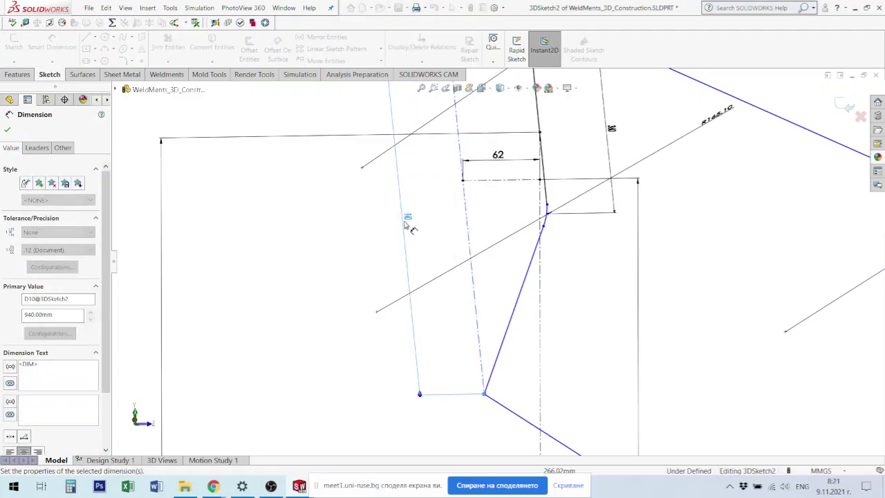
pyautogui.press('Escape')
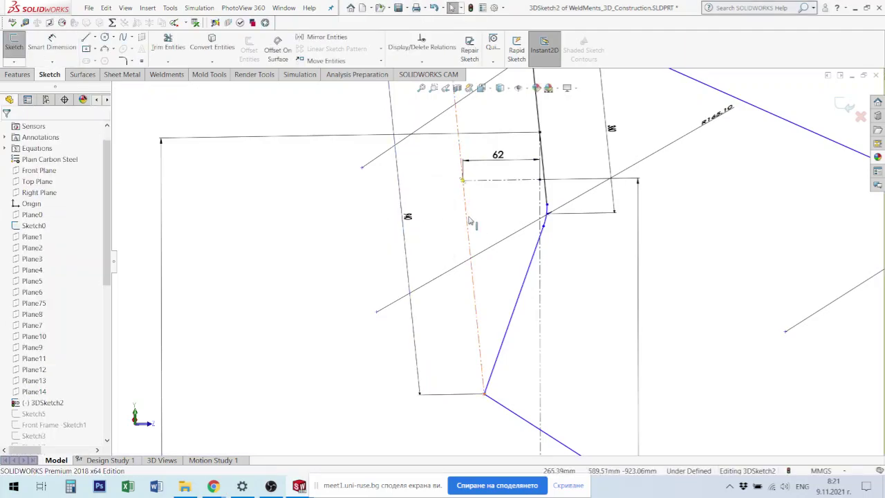
# Step: Give the 940 mm construction line an Along X relation, undoing the accidental Along Y
pyautogui.click(470, 221)
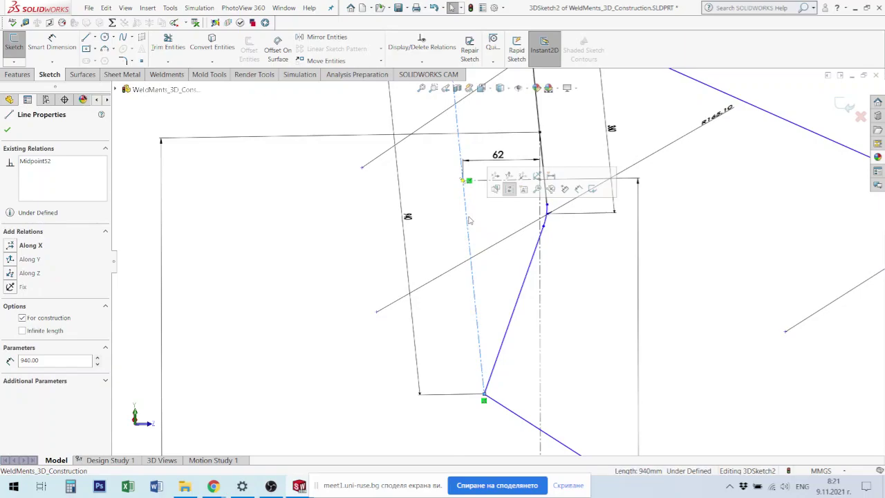
pyautogui.moveTo(473, 228)
pyautogui.mouseDown(button='middle')
pyautogui.moveTo(452, 203)
pyautogui.moveTo(452, 221)
pyautogui.mouseUp(button='middle')
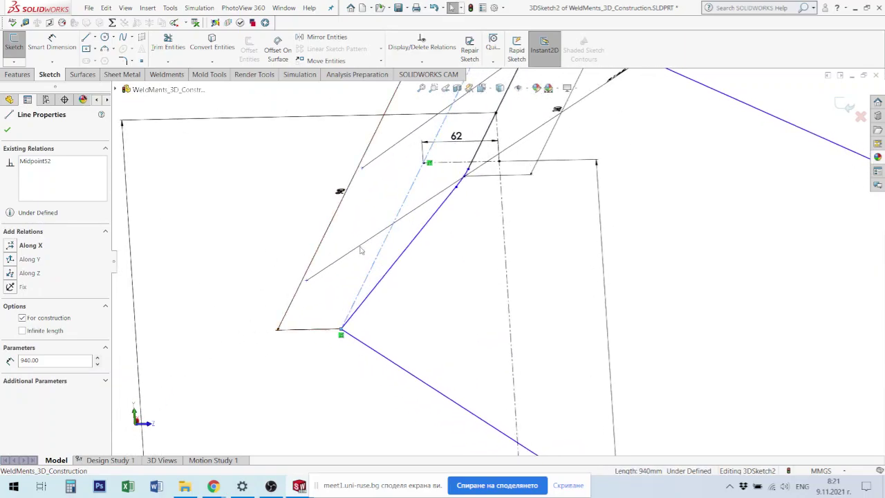
pyautogui.click(16, 264)
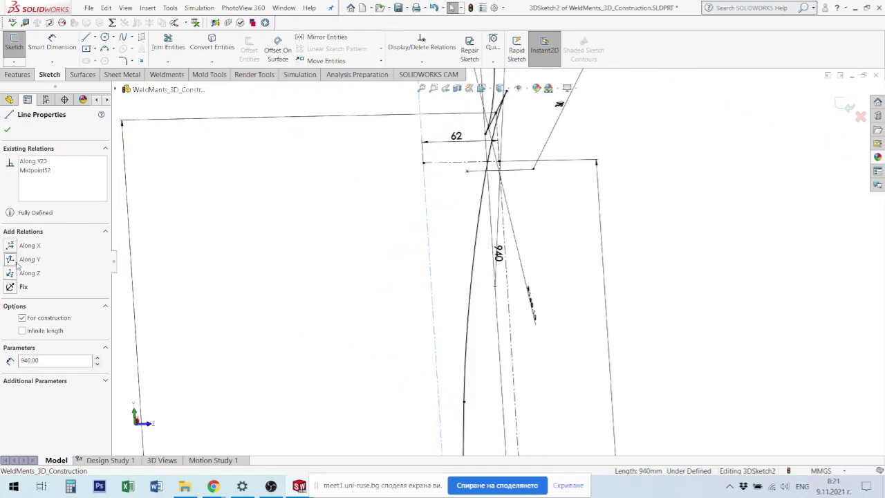
pyautogui.hotkey('ctrl', 'z')
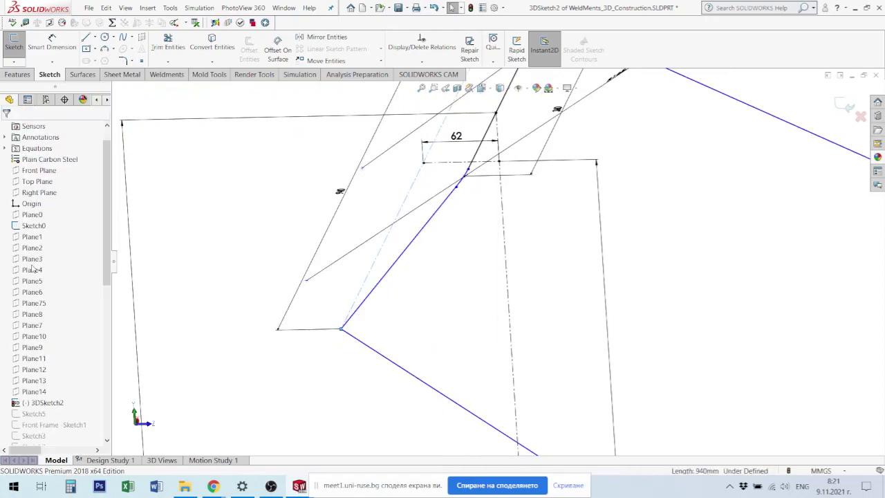
pyautogui.moveTo(395, 298); pyautogui.dragTo(383, 292, button='middle')
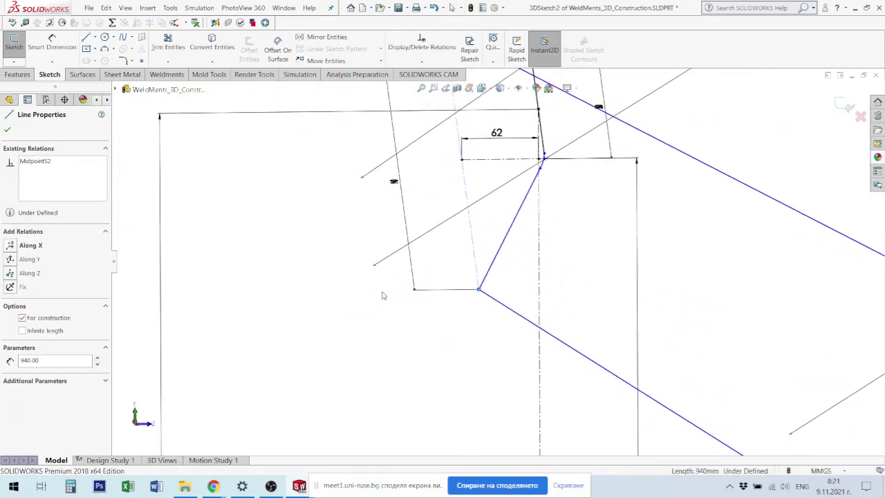
pyautogui.click(369, 367)
pyautogui.moveTo(370, 367); pyautogui.dragTo(356, 385, button='middle')
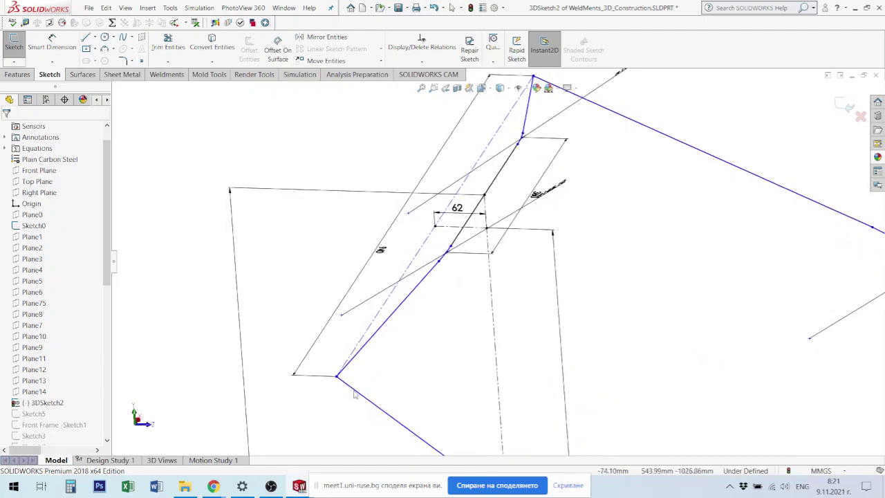
pyautogui.click(423, 247)
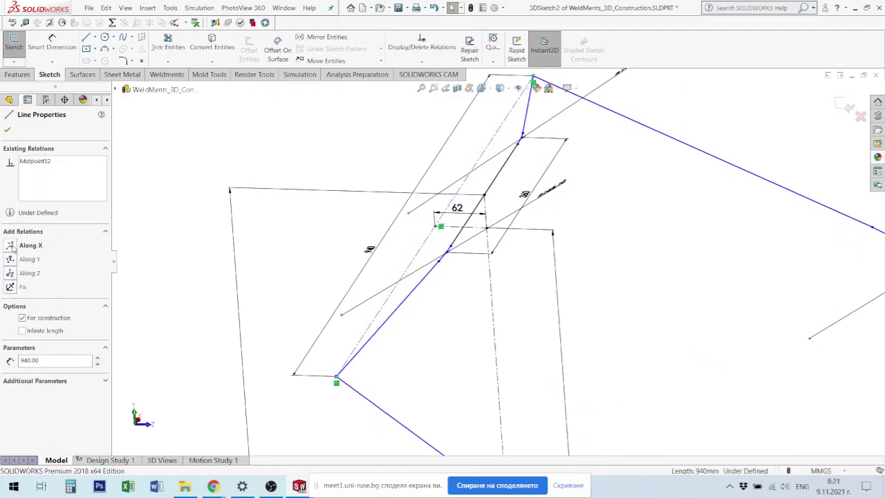
pyautogui.click(12, 247)
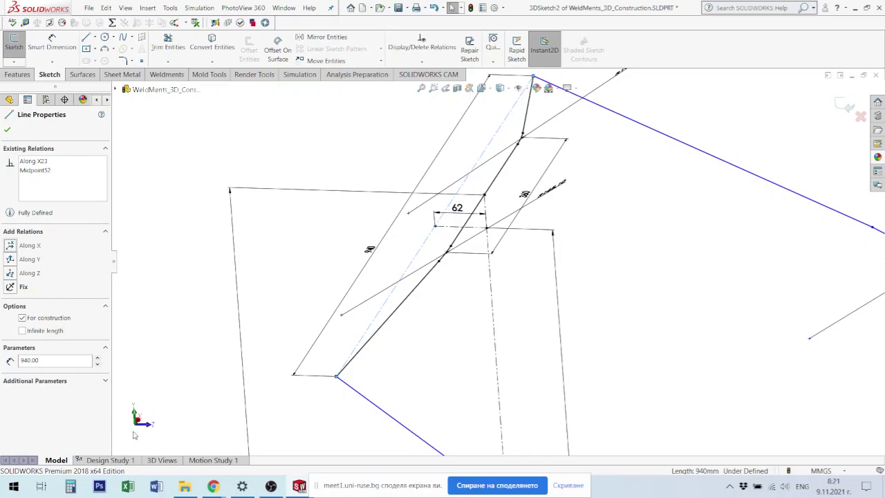
pyautogui.click(419, 348)
pyautogui.moveTo(419, 348)
pyautogui.mouseDown(button='middle')
pyautogui.moveTo(420, 317)
pyautogui.moveTo(608, 370)
pyautogui.mouseUp(button='middle')
# Step: Fix the intersection point on the lower R165.10 arc
pyautogui.scroll(-4, 579, 382)
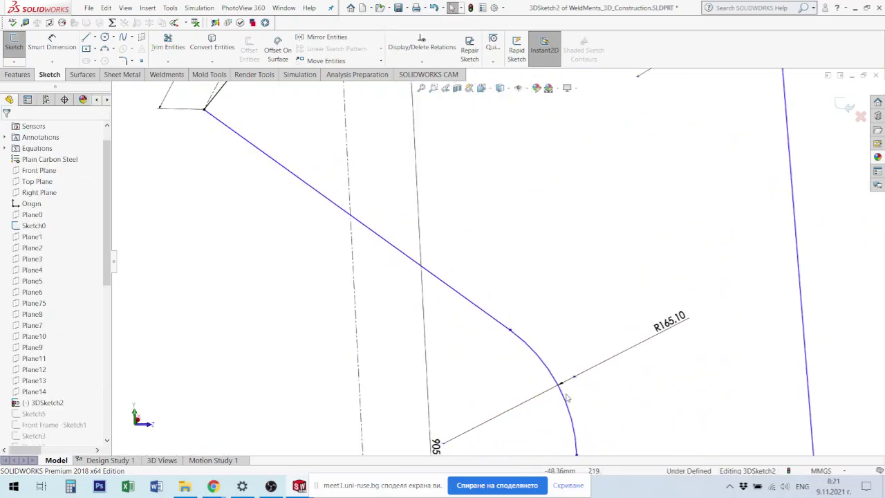
pyautogui.click(578, 379)
pyautogui.scroll(3, 629, 207)
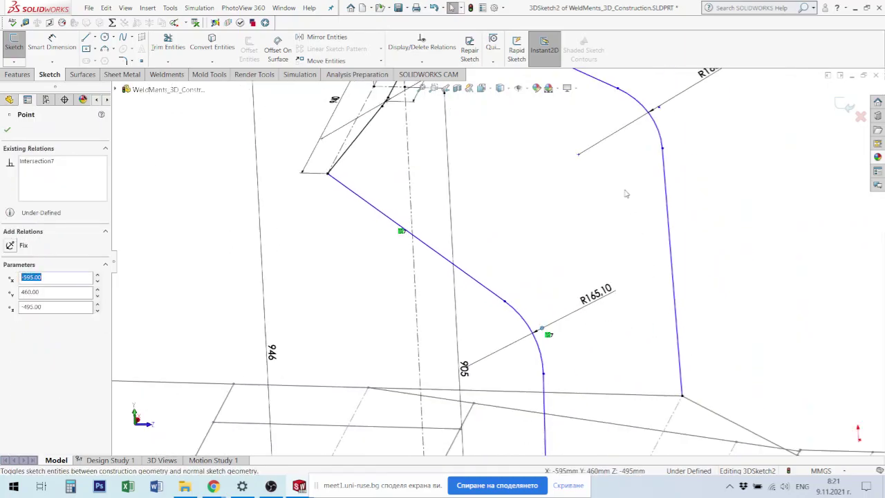
pyautogui.scroll(3, 627, 166)
pyautogui.keyDown('ctrl'); pyautogui.click(633, 136); pyautogui.keyUp('ctrl')
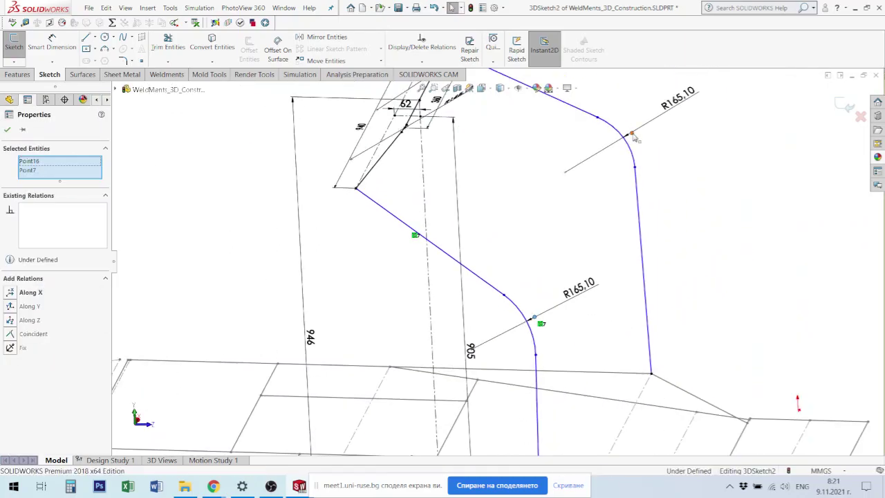
pyautogui.click(687, 94)
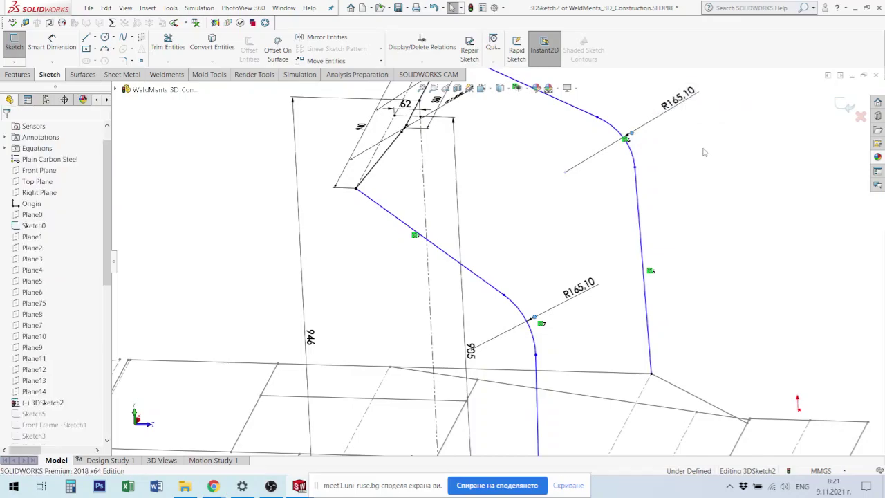
pyautogui.click(632, 132)
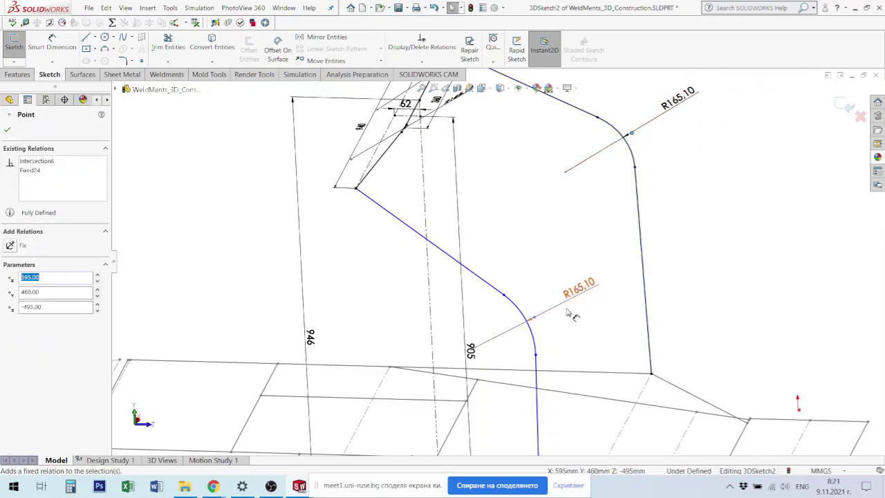
pyautogui.click(534, 319)
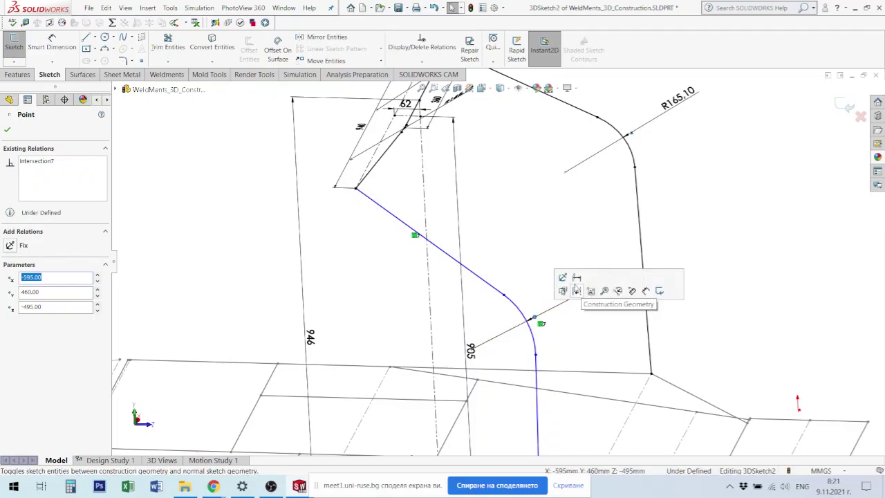
pyautogui.click(563, 277)
pyautogui.click(693, 181)
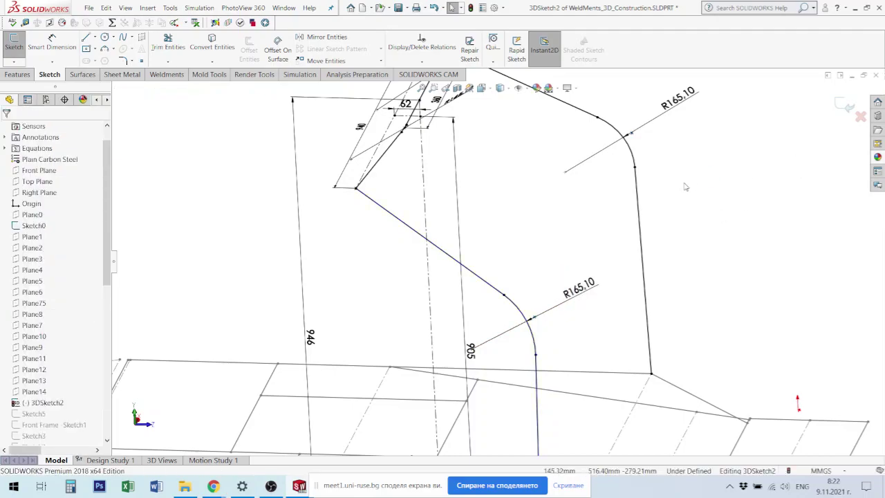
# Step: Draw a construction line from the upper arc intersection point to the lower one
pyautogui.press('l')
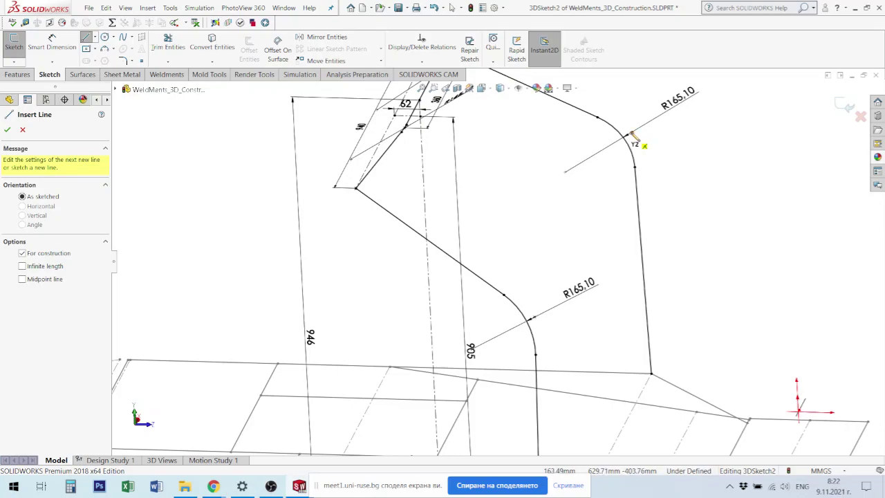
pyautogui.click(631, 134)
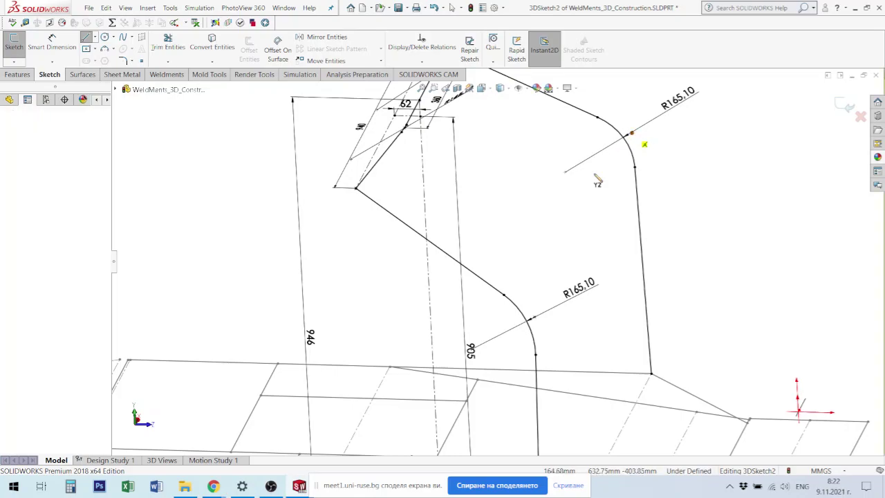
pyautogui.click(534, 318)
pyautogui.press('Escape')
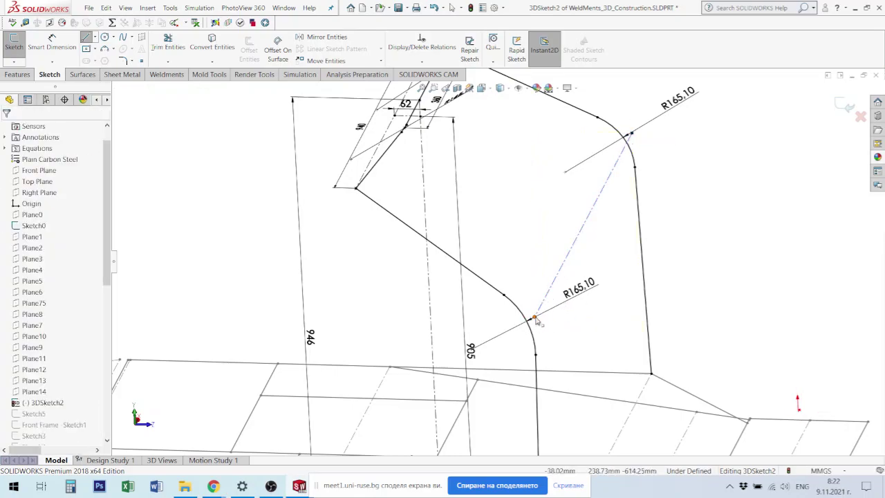
pyautogui.scroll(-2, 579, 261)
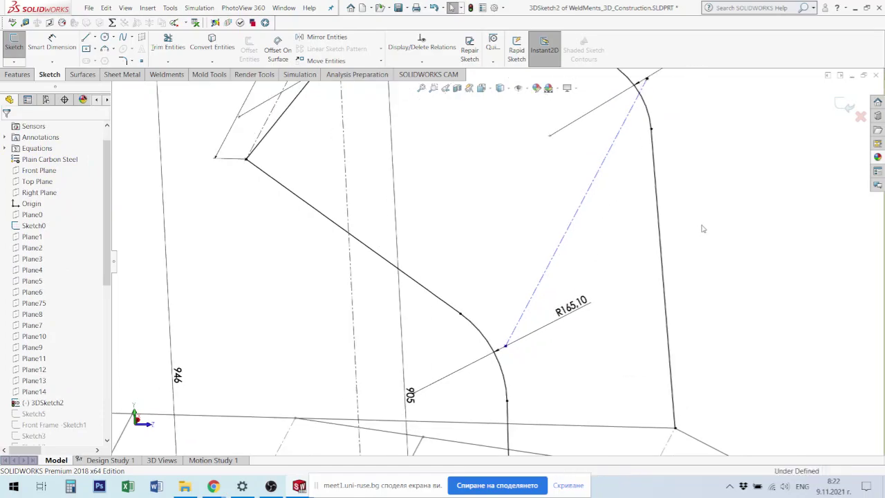
pyautogui.scroll(-3, 489, 357)
pyautogui.scroll(-3, 518, 339)
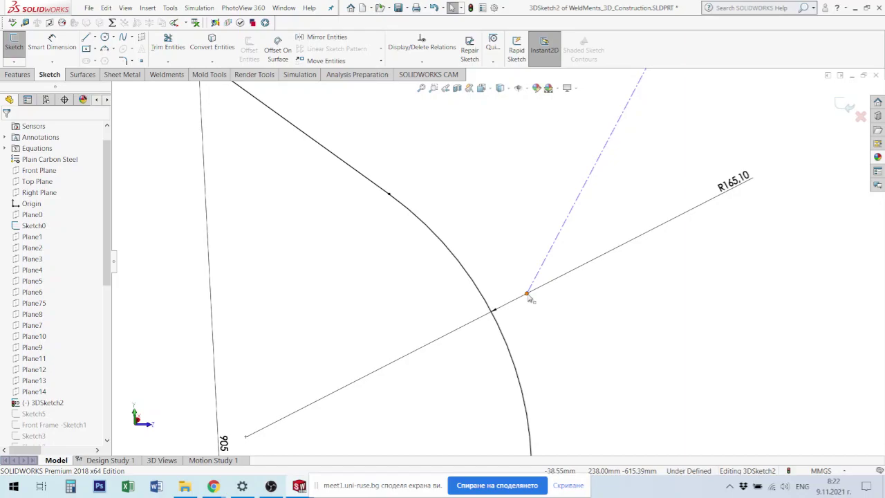
pyautogui.moveTo(527, 294); pyautogui.dragTo(613, 291)
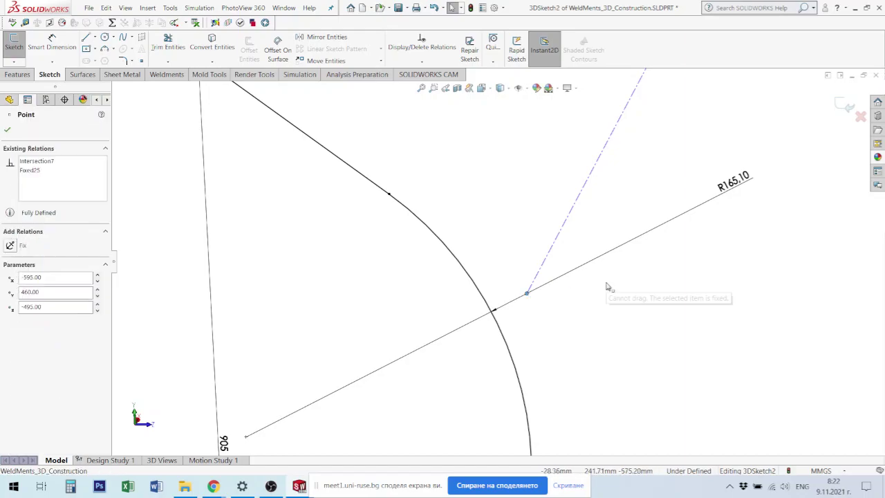
pyautogui.click(558, 307)
pyautogui.scroll(1, 544, 222)
pyautogui.scroll(1, 546, 217)
pyautogui.scroll(1, 570, 208)
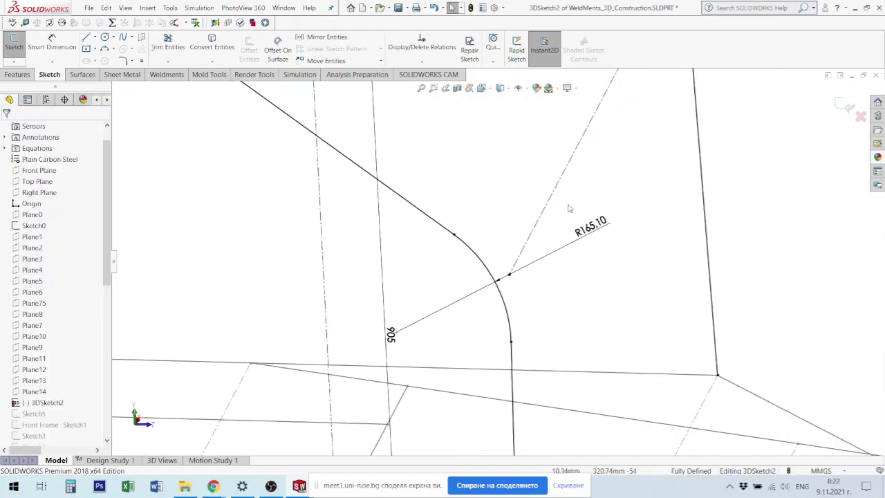
# Step: Draw a vertical construction line from the diagonal line down to the base frame
pyautogui.press('l')
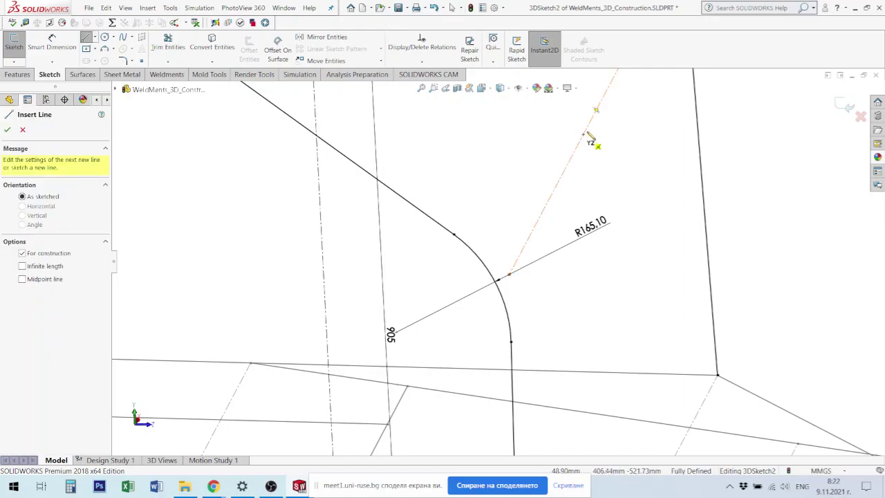
pyautogui.click(597, 109)
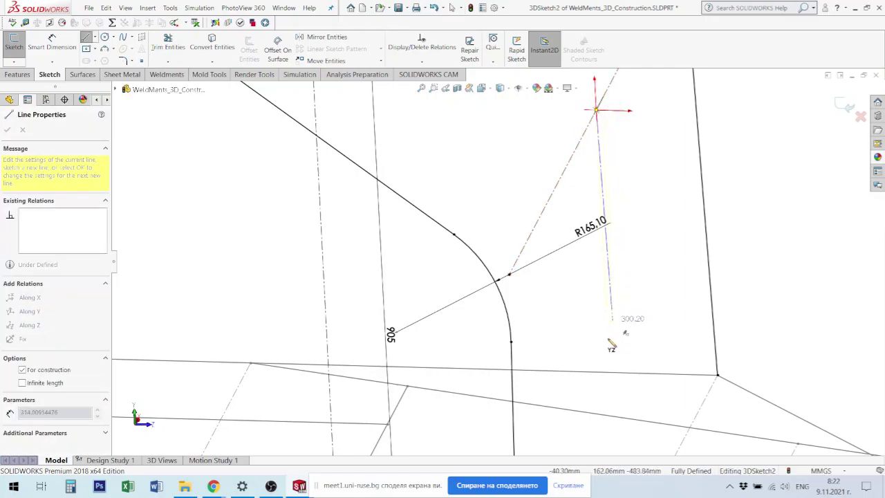
pyautogui.scroll(1, 603, 402)
pyautogui.scroll(1, 591, 421)
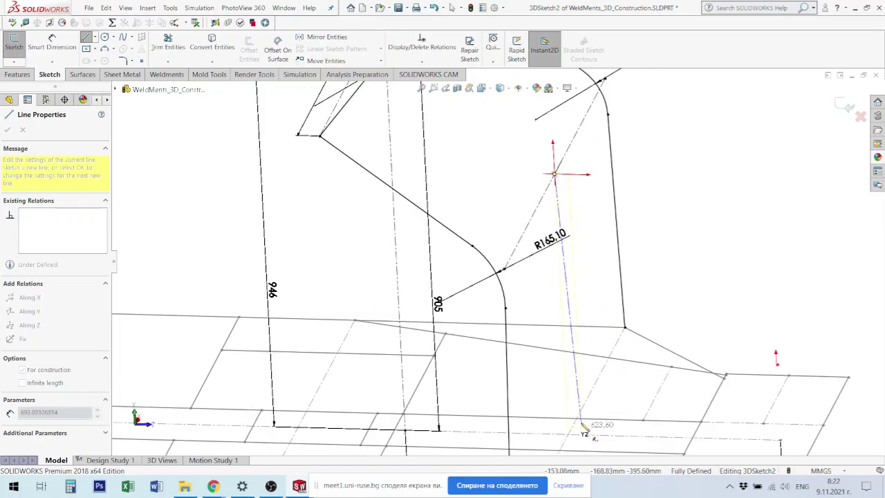
pyautogui.scroll(1, 581, 424)
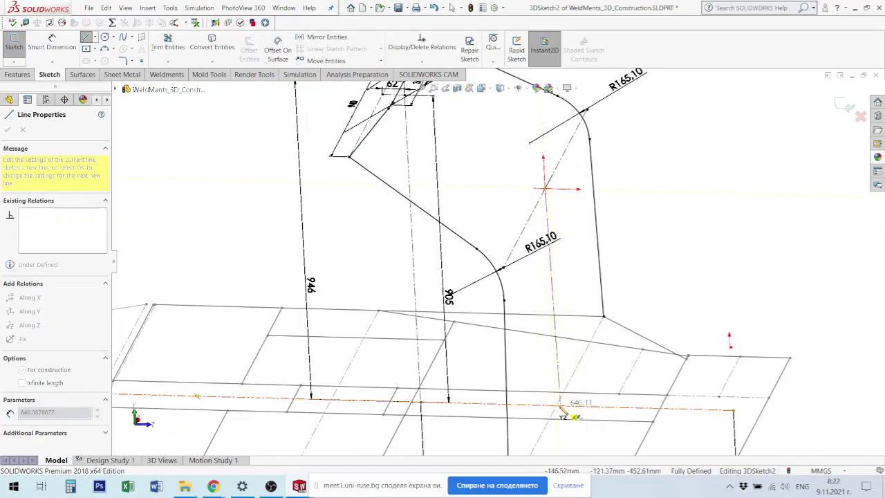
pyautogui.click(558, 407)
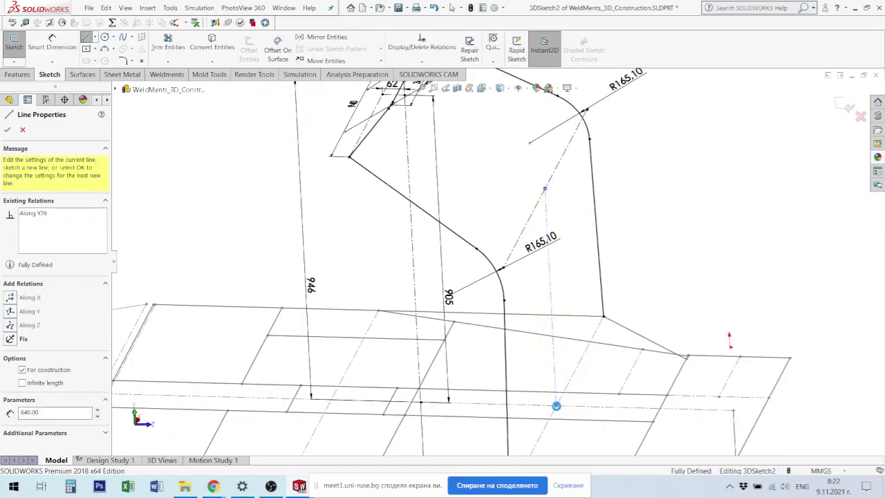
pyautogui.press('Escape')
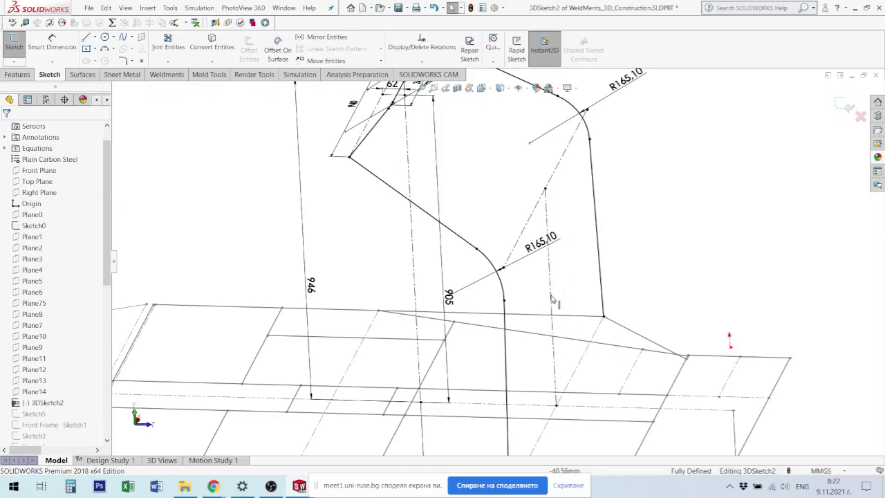
# Step: Remove the Fixed and Coincident relations from the arc endpoints
pyautogui.click(554, 303)
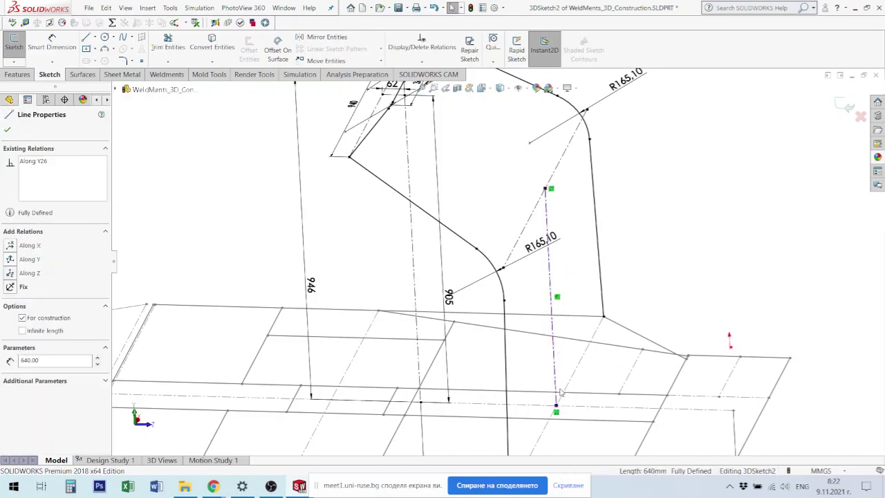
pyautogui.click(504, 269)
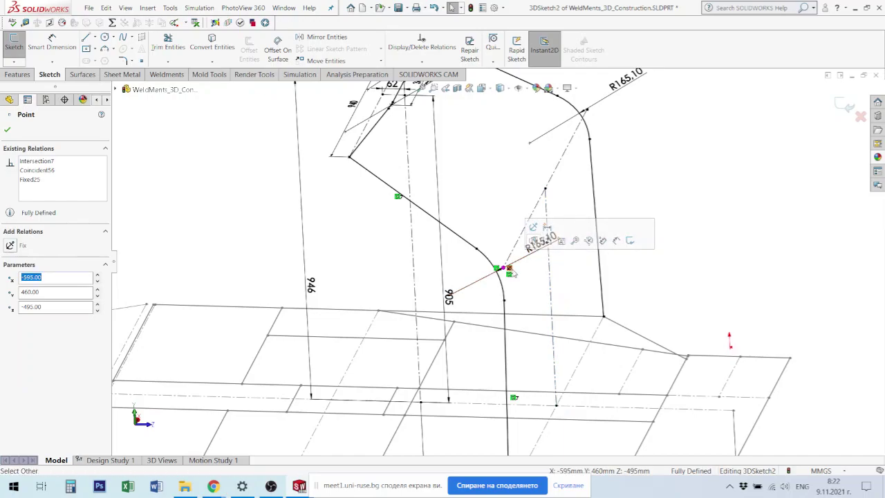
pyautogui.hotkey('ctrl', 'z')
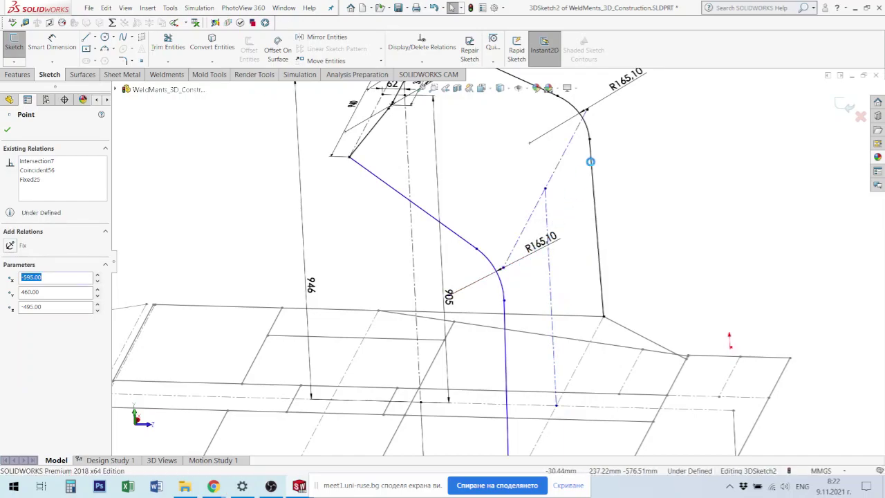
pyautogui.hotkey('ctrl', 'z')
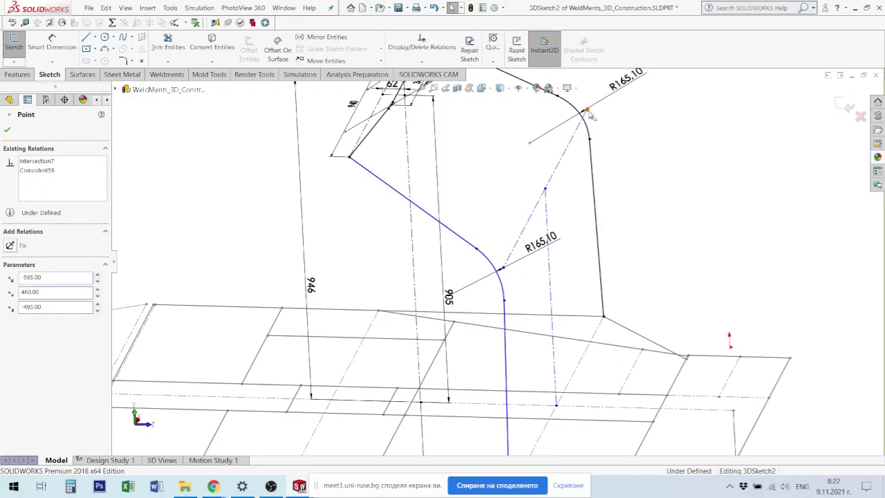
pyautogui.click(589, 112)
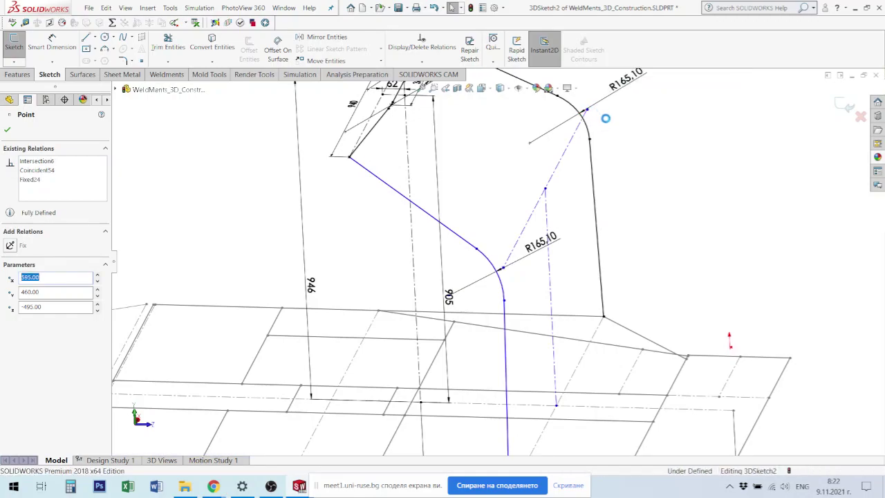
pyautogui.hotkey('ctrl', 'z')
pyautogui.click(588, 111)
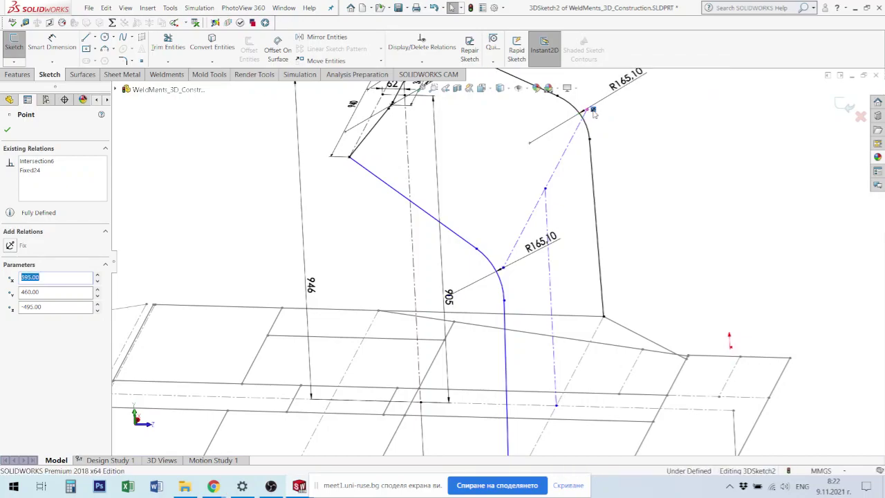
pyautogui.hotkey('ctrl', 'z')
# Step: Make the 1190 mm diagonal construction line run along X
pyautogui.click(575, 222)
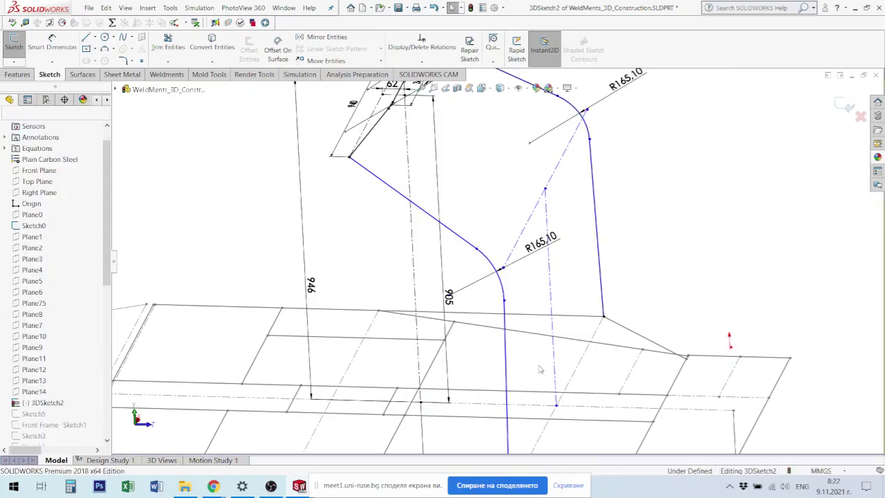
pyautogui.click(555, 392)
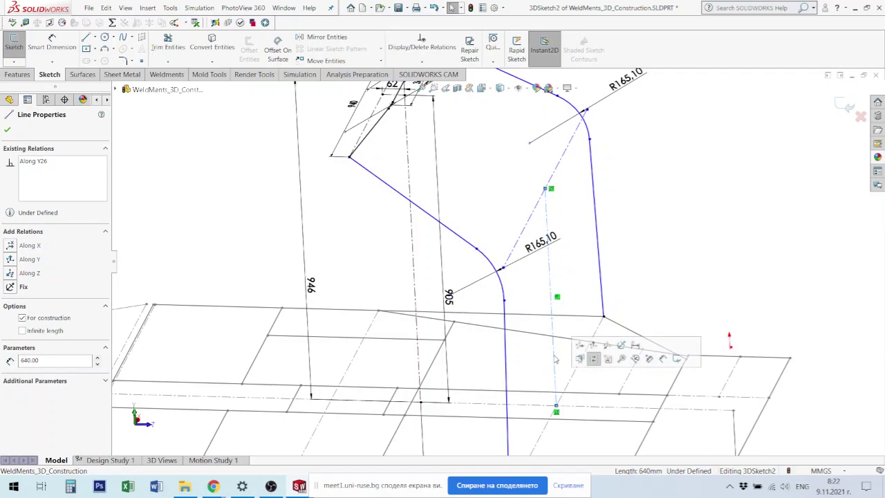
pyautogui.click(530, 220)
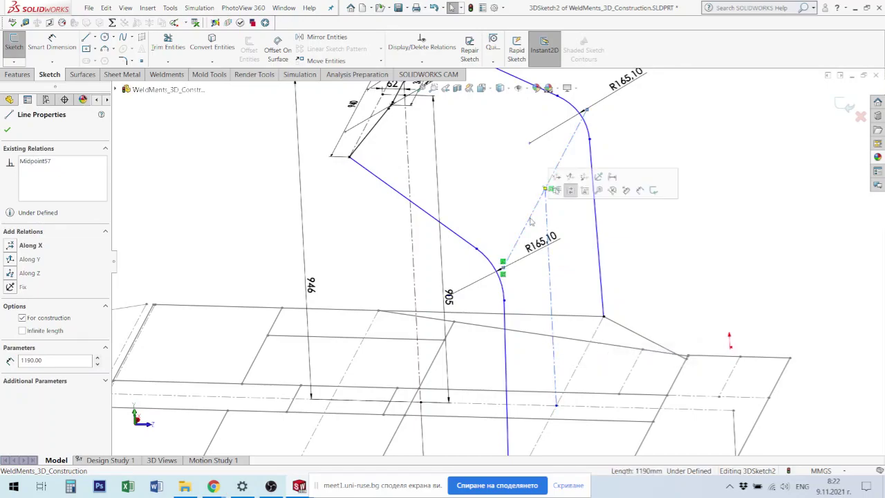
pyautogui.click(559, 179)
# Step: Make the vertical construction line's lower end coincident with the base frame line
pyautogui.click(715, 129)
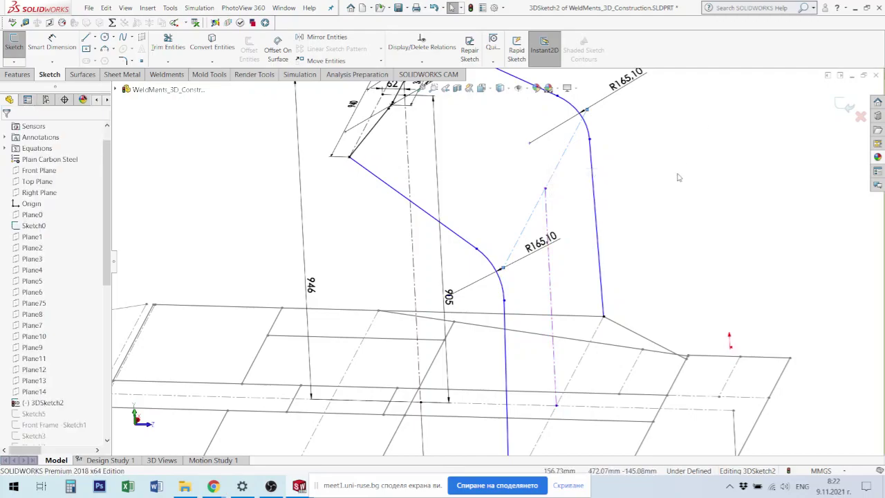
pyautogui.press('d')
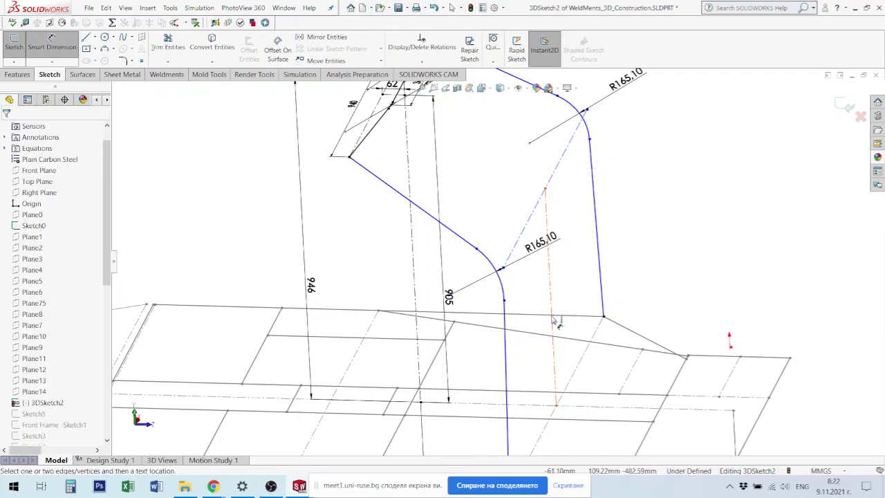
pyautogui.press('Escape')
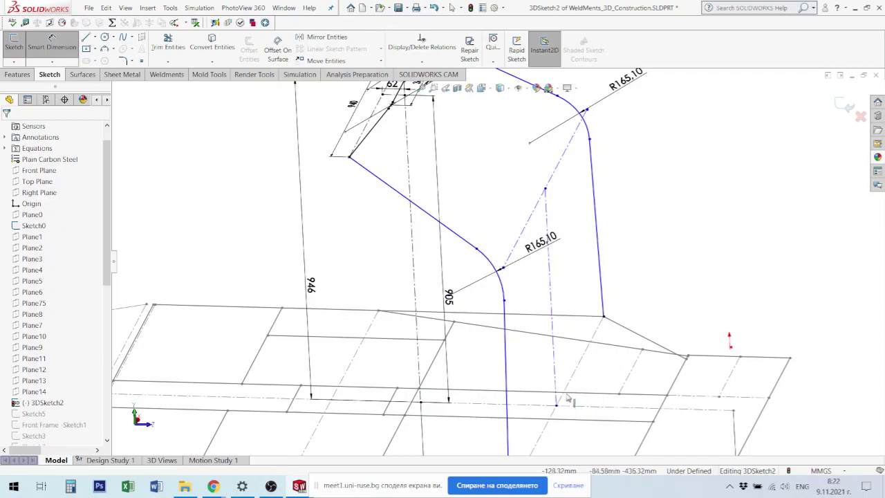
pyautogui.click(557, 406)
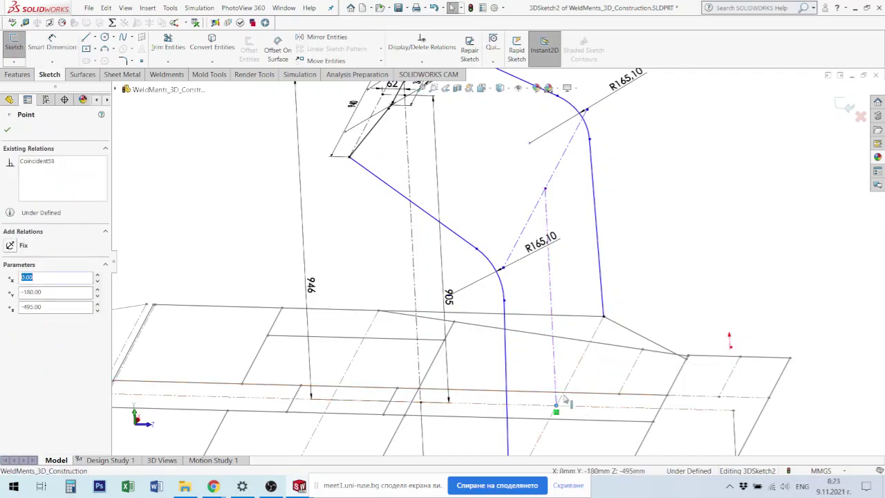
pyautogui.keyDown('ctrl'); pyautogui.click(581, 370); pyautogui.keyUp('ctrl')
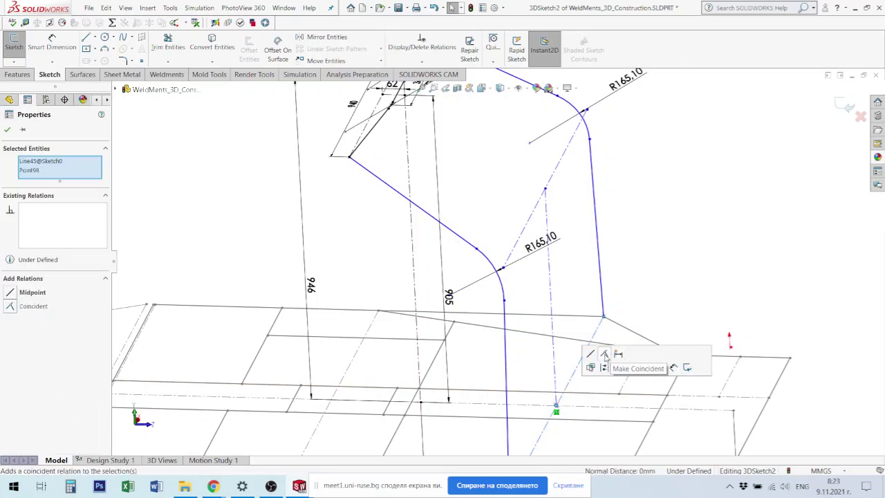
pyautogui.click(605, 354)
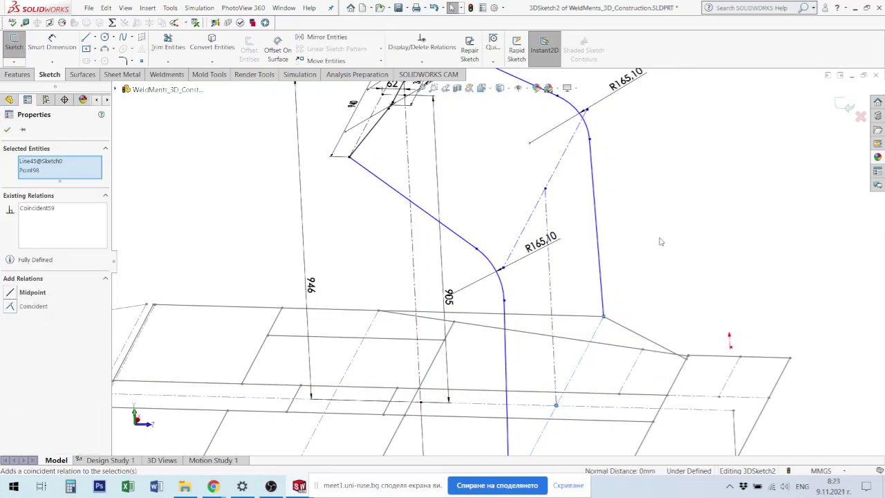
# Step: Dimension the vertical construction line 640 mm and the diagonal line 1190 mm
pyautogui.press('d')
pyautogui.click(552, 312)
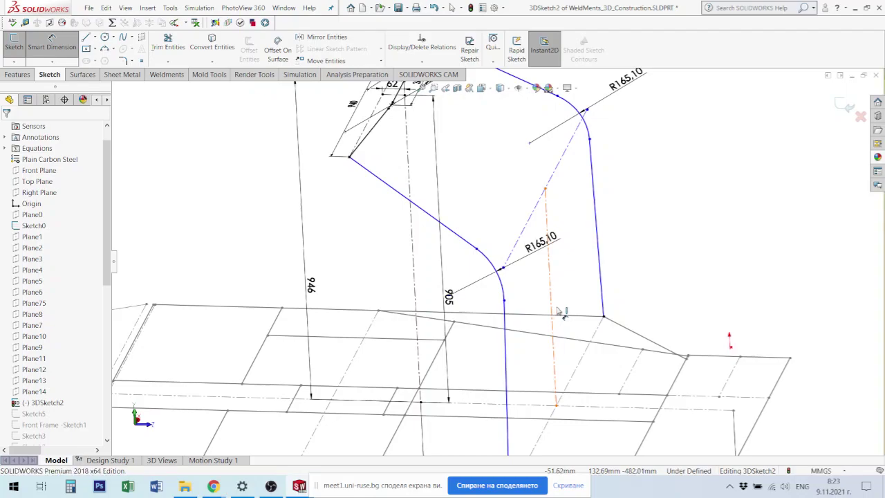
pyautogui.click(585, 308)
pyautogui.click(644, 304)
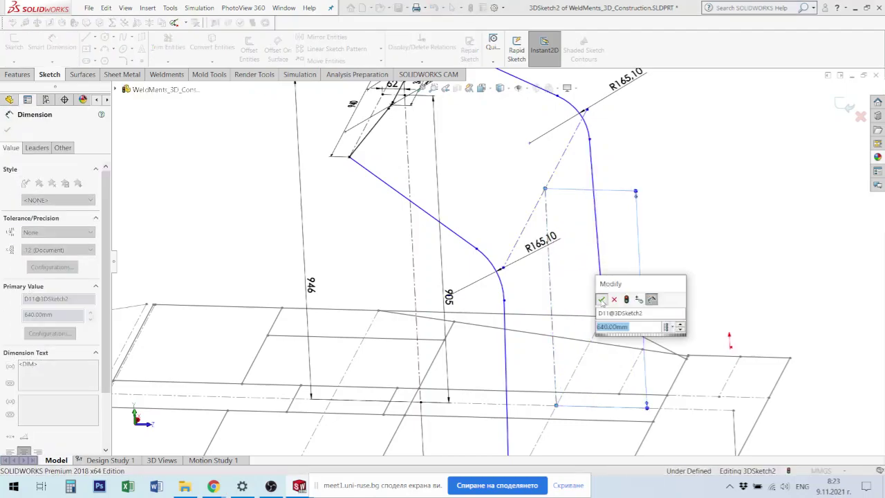
pyautogui.press('Return')
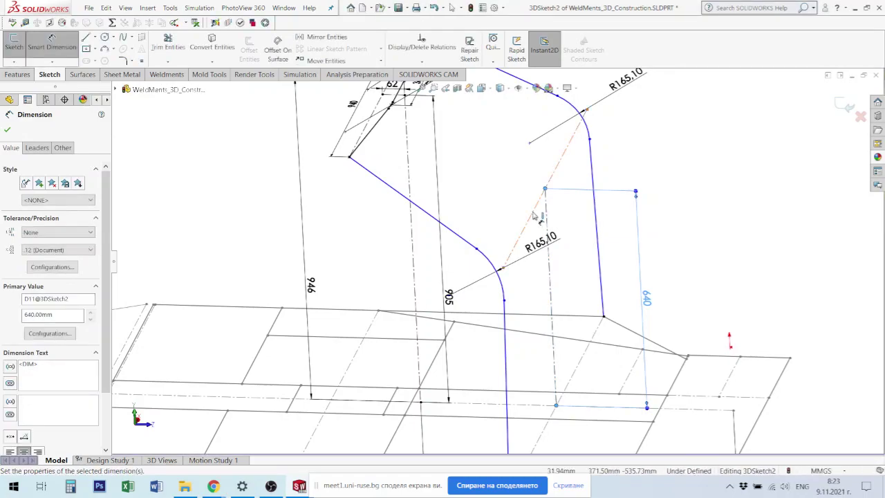
pyautogui.click(541, 216)
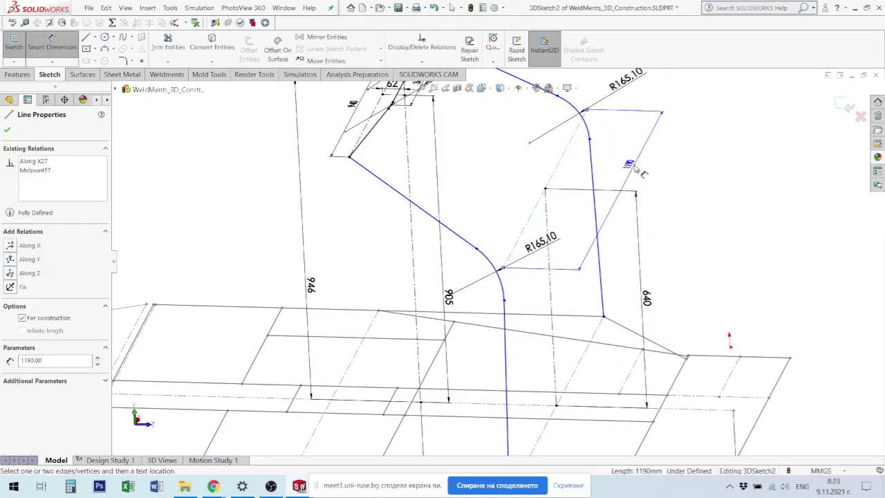
pyautogui.click(635, 168)
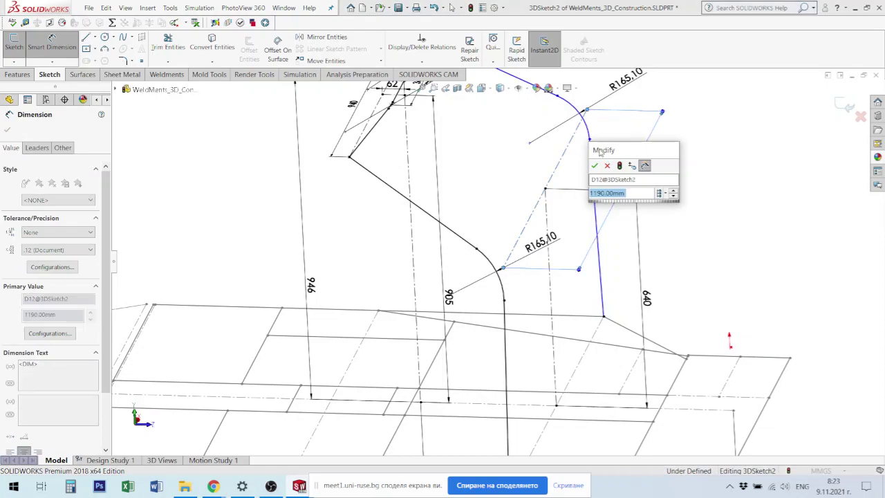
pyautogui.click(597, 166)
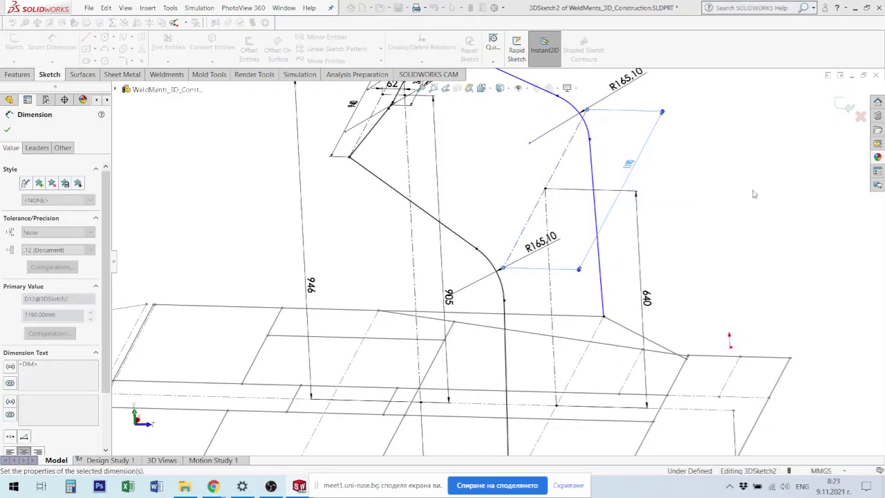
pyautogui.press('Escape')
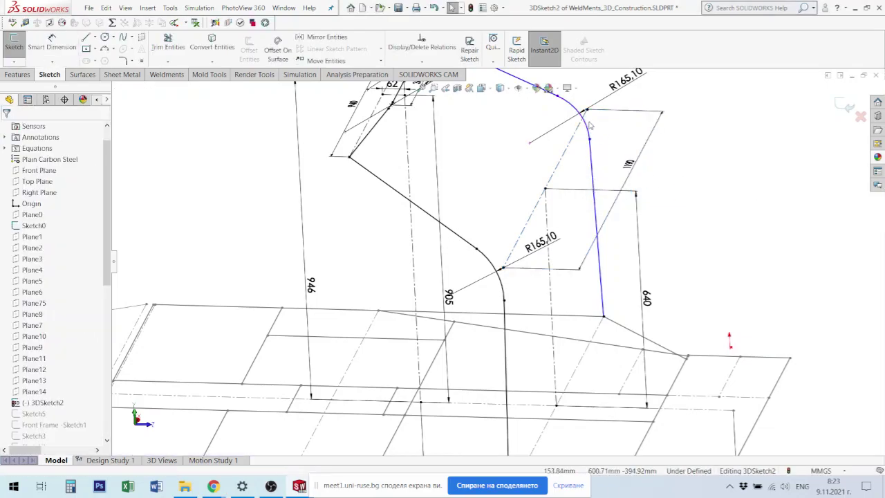
# Step: Make the upper arc endpoint coincident with the diagonal line's end, fully defining 3DSketch2
pyautogui.scroll(-4, 590, 124)
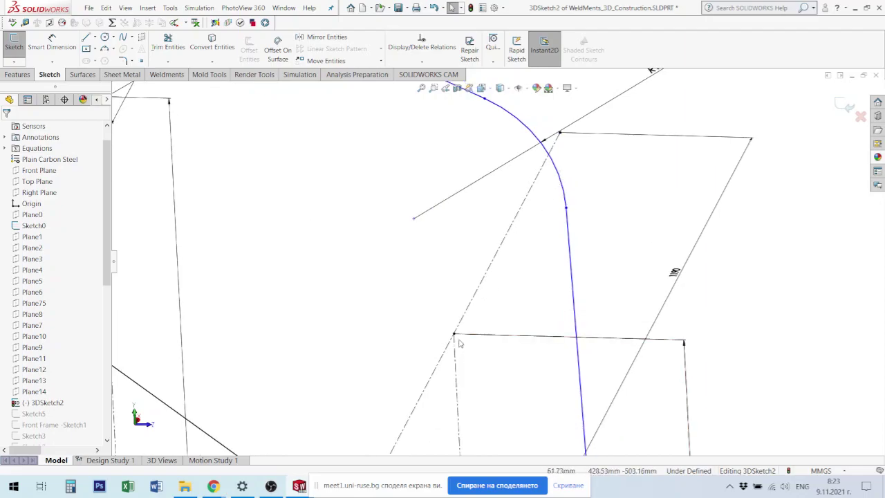
pyautogui.moveTo(561, 137); pyautogui.dragTo(589, 108)
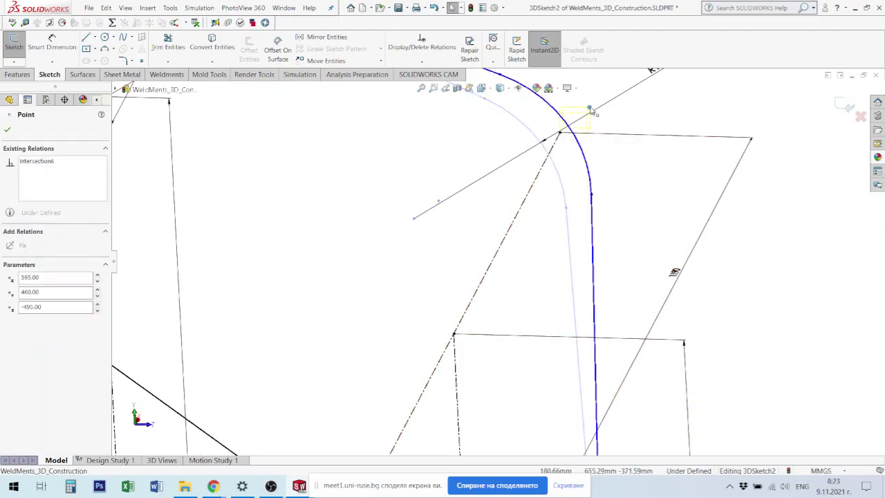
pyautogui.press('Escape')
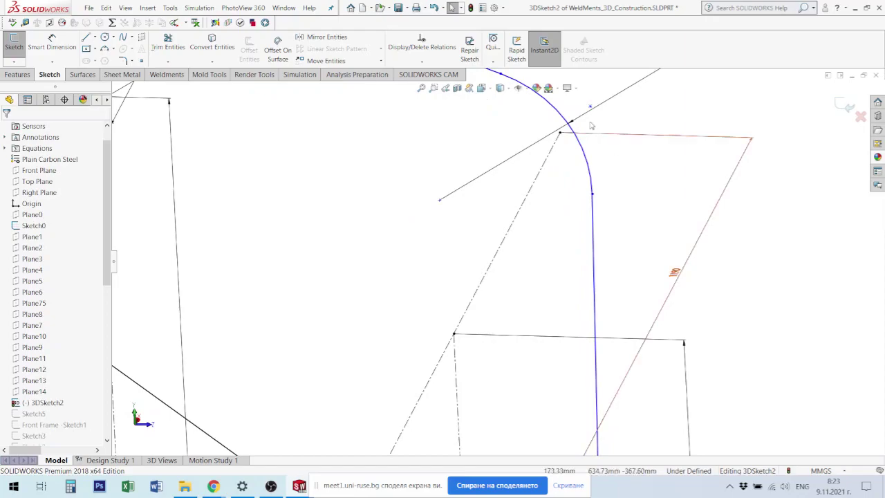
pyautogui.click(561, 133)
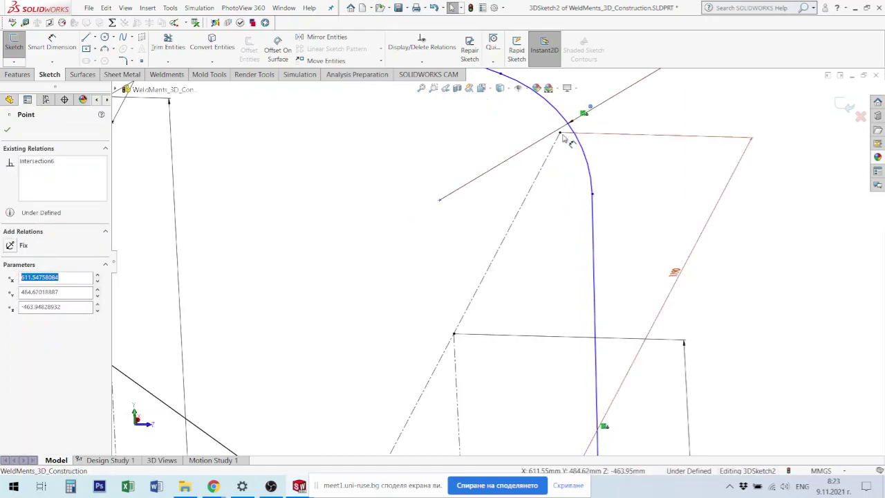
pyautogui.keyDown('ctrl'); pyautogui.click(590, 108); pyautogui.keyUp('ctrl')
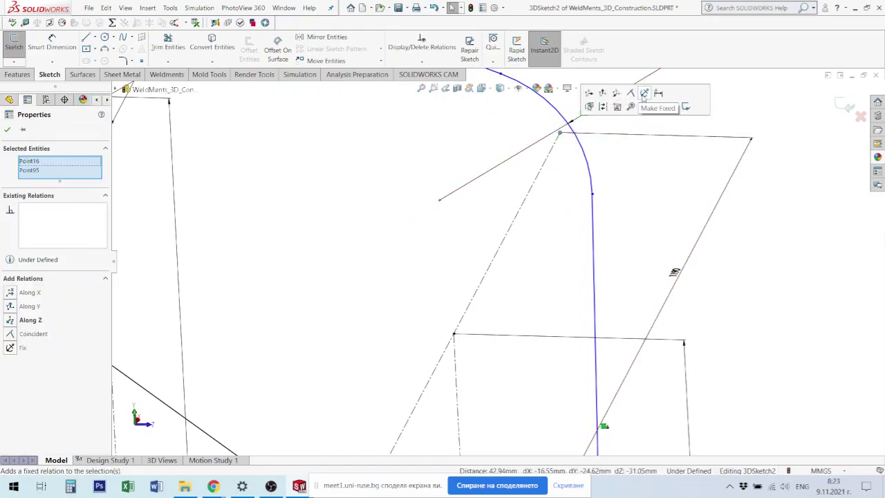
pyautogui.click(631, 92)
pyautogui.press('Escape')
pyautogui.scroll(5, 553, 284)
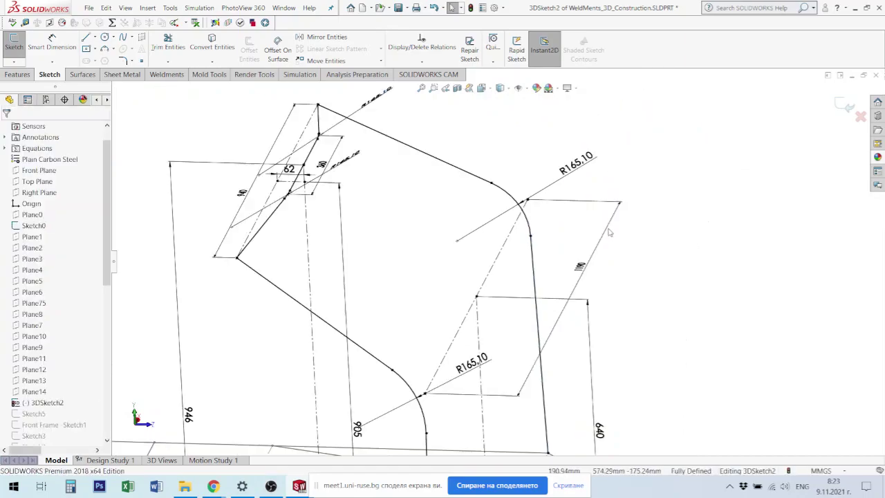
pyautogui.moveTo(554, 284); pyautogui.dragTo(465, 386, button='middle')
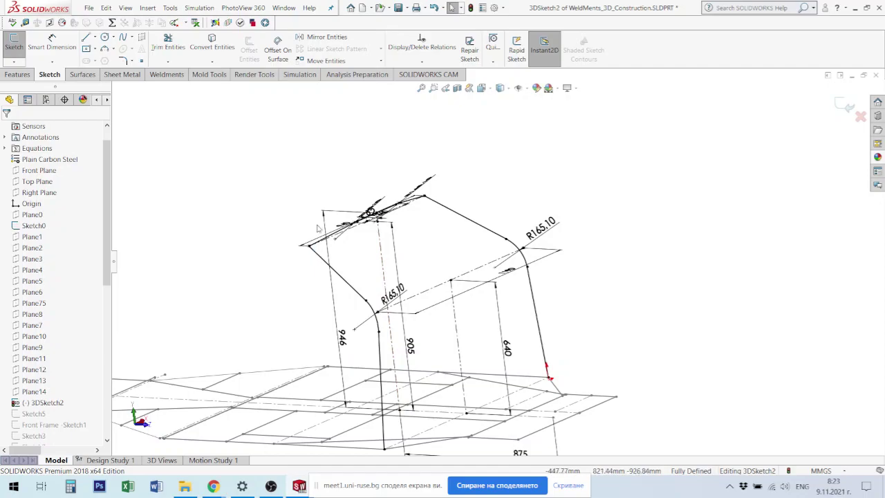
pyautogui.moveTo(382, 231); pyautogui.dragTo(538, 300, button='middle')
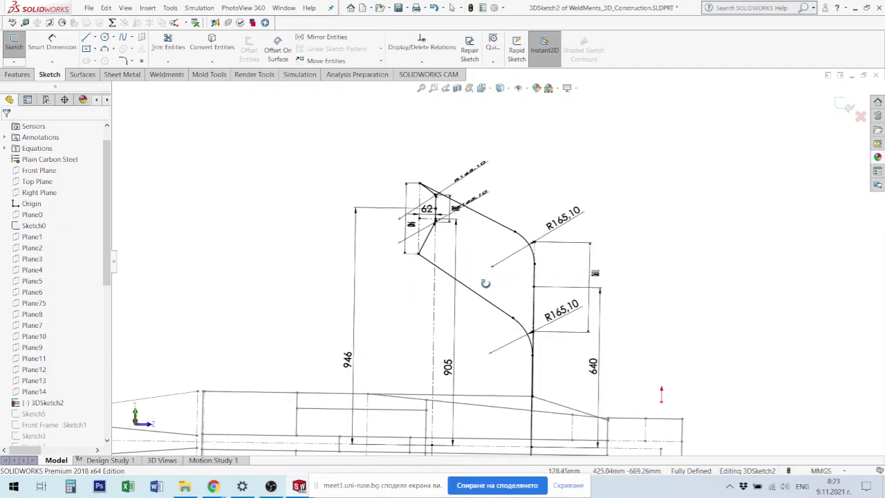
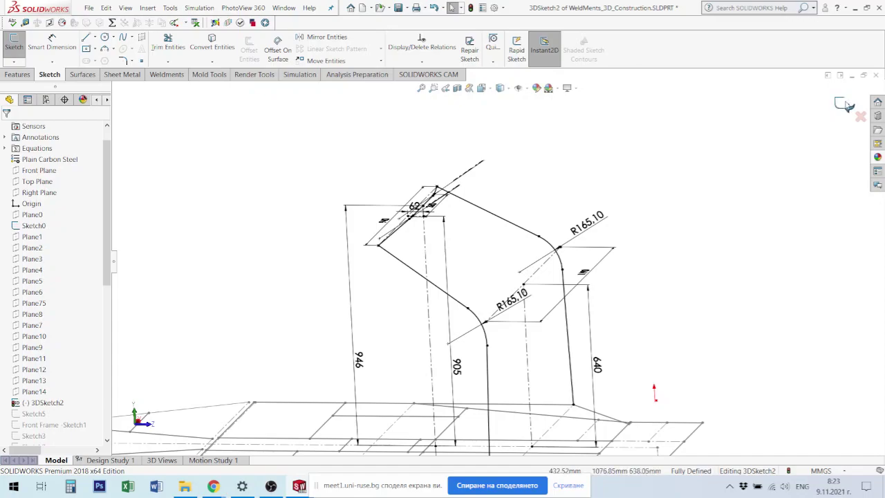
# Step: Exit 3DSketch2 and orbit the part to see the whole frame
pyautogui.click(845, 104)
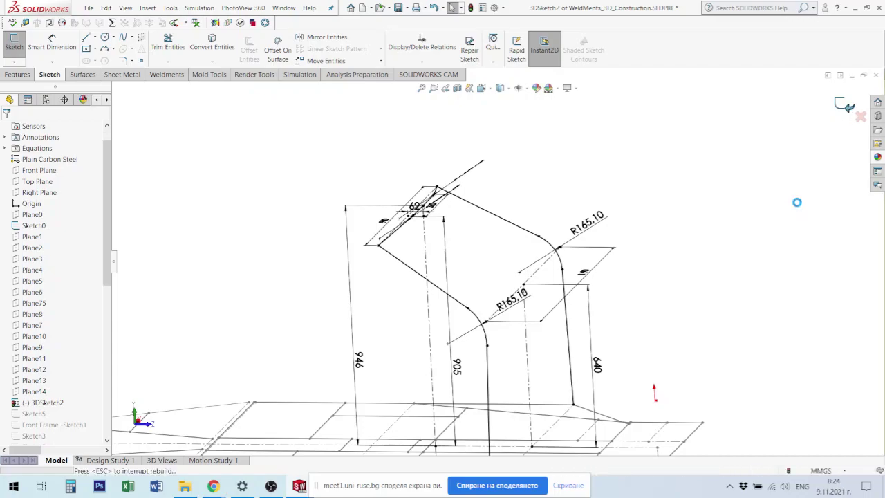
pyautogui.scroll(-2, 639, 329)
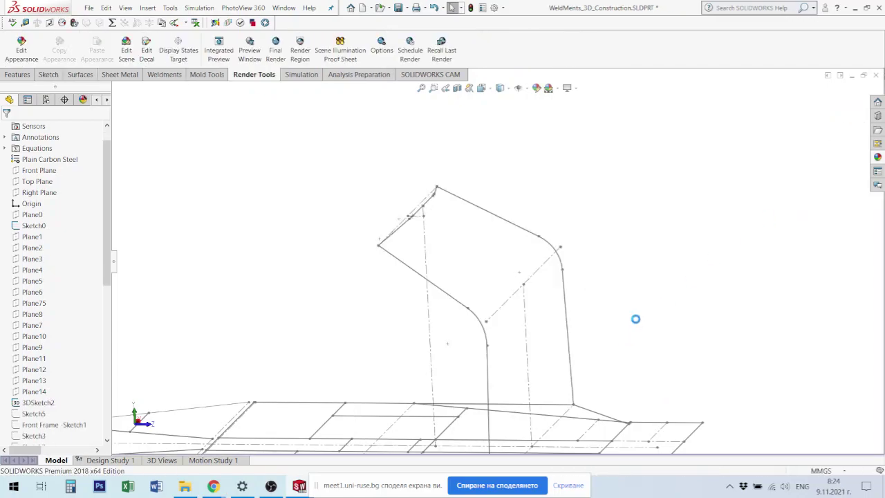
pyautogui.moveTo(636, 319)
pyautogui.mouseDown(button='middle')
pyautogui.moveTo(585, 326)
pyautogui.moveTo(461, 285)
pyautogui.moveTo(465, 291)
pyautogui.mouseUp(button='middle')
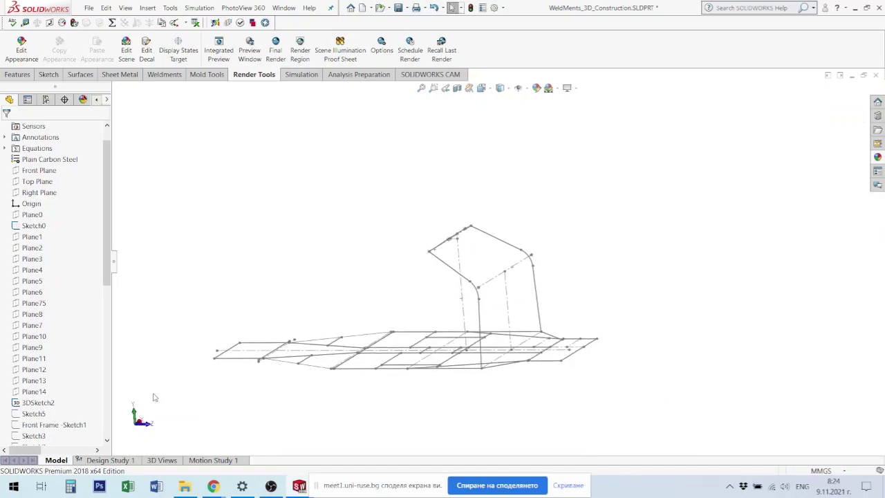
# Step: Show Sketch5 and check the length of its vertical line
pyautogui.click(40, 405)
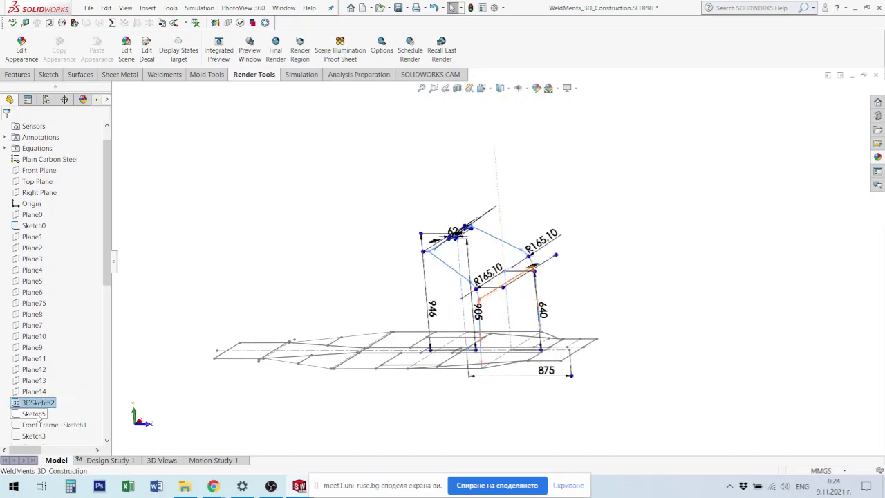
pyautogui.click(36, 415)
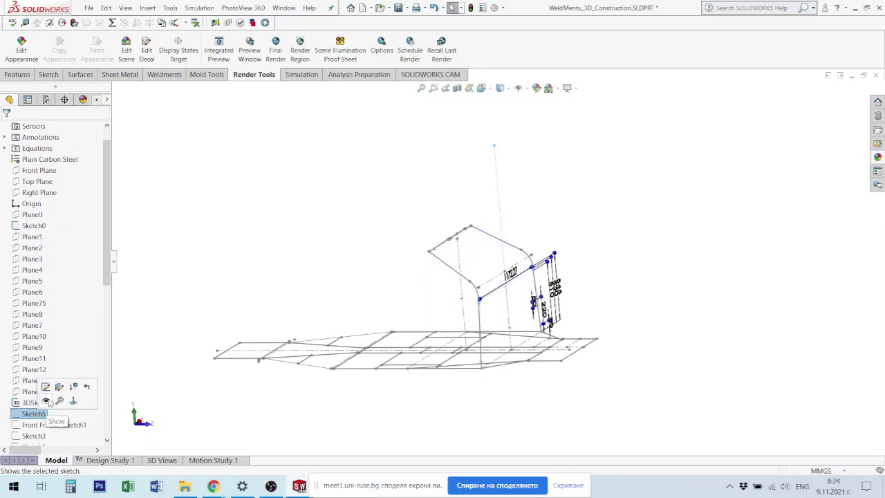
pyautogui.click(46, 401)
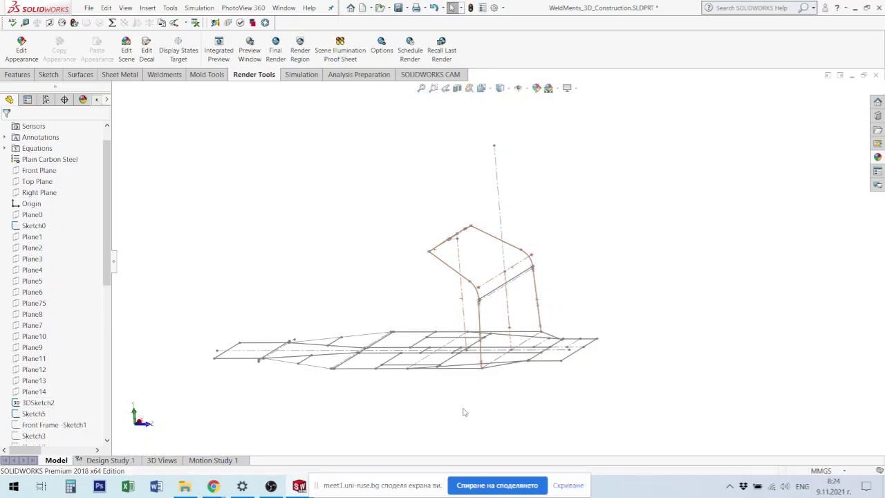
pyautogui.moveTo(537, 237)
pyautogui.mouseDown(button='middle')
pyautogui.moveTo(553, 233)
pyautogui.moveTo(528, 223)
pyautogui.moveTo(515, 230)
pyautogui.mouseUp(button='middle')
pyautogui.click(495, 221)
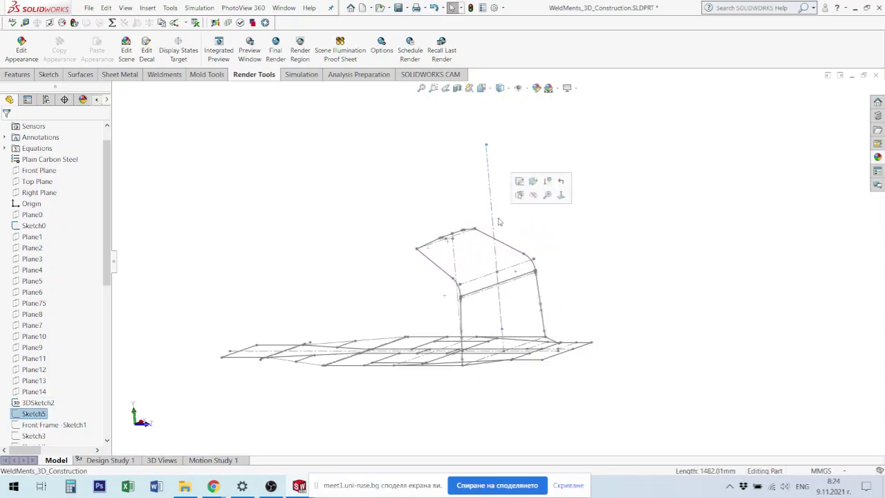
pyautogui.scroll(-2, 490, 260)
pyautogui.scroll(-2, 498, 330)
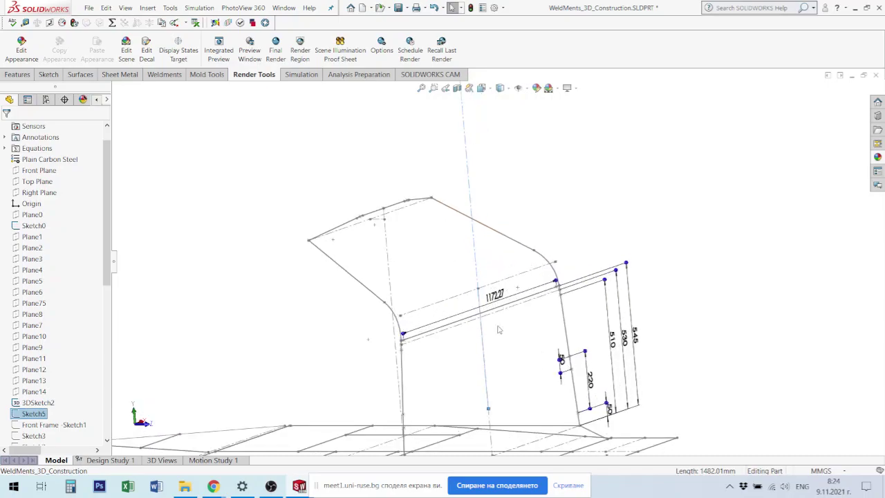
pyautogui.scroll(3, 519, 381)
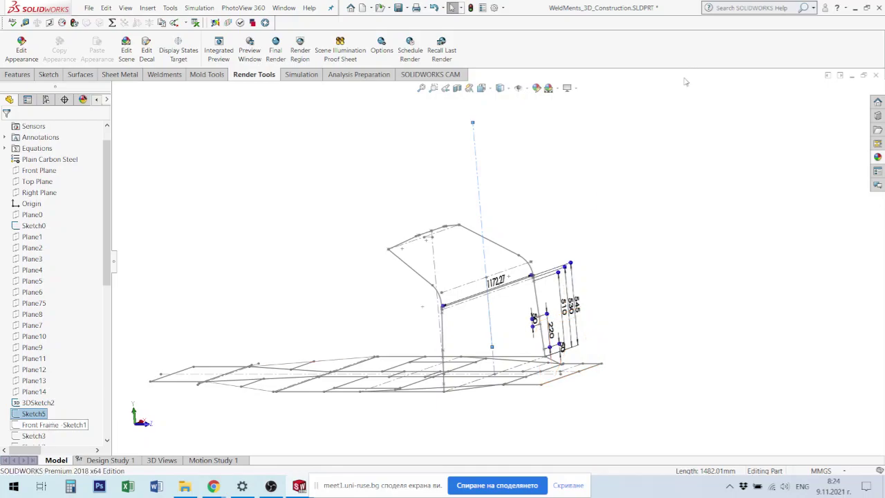
# Step: Reselect Sketch5 and inspect the crossbar under the 1172.27 dimension
pyautogui.click(662, 193)
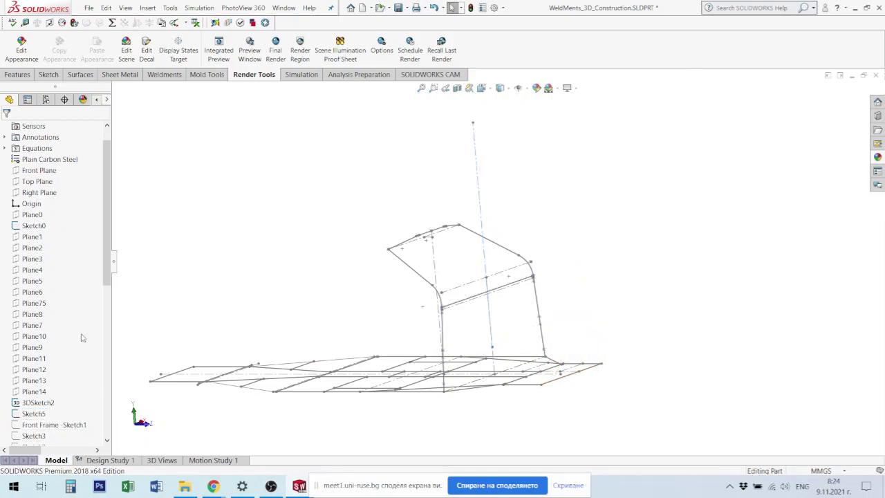
pyautogui.click(34, 414)
pyautogui.scroll(-2, 588, 297)
pyautogui.scroll(-2, 588, 298)
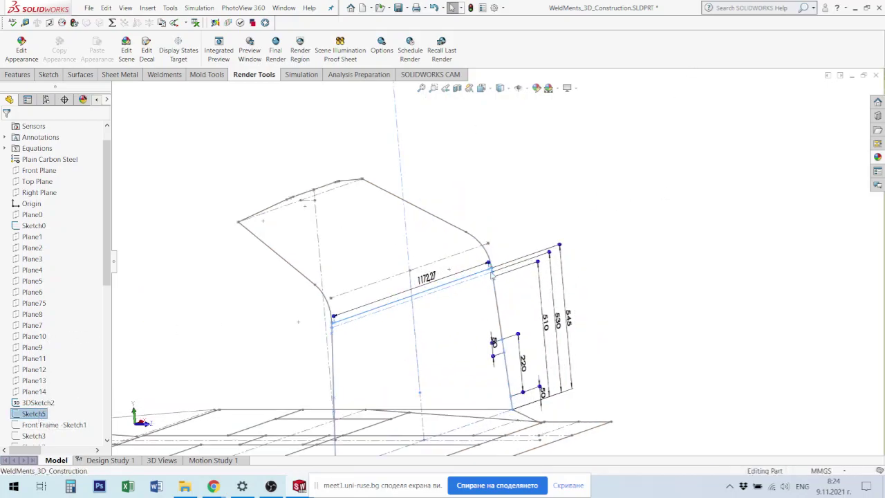
pyautogui.moveTo(491, 273)
pyautogui.mouseDown(button='middle')
pyautogui.moveTo(479, 258)
pyautogui.moveTo(491, 266)
pyautogui.mouseUp(button='middle')
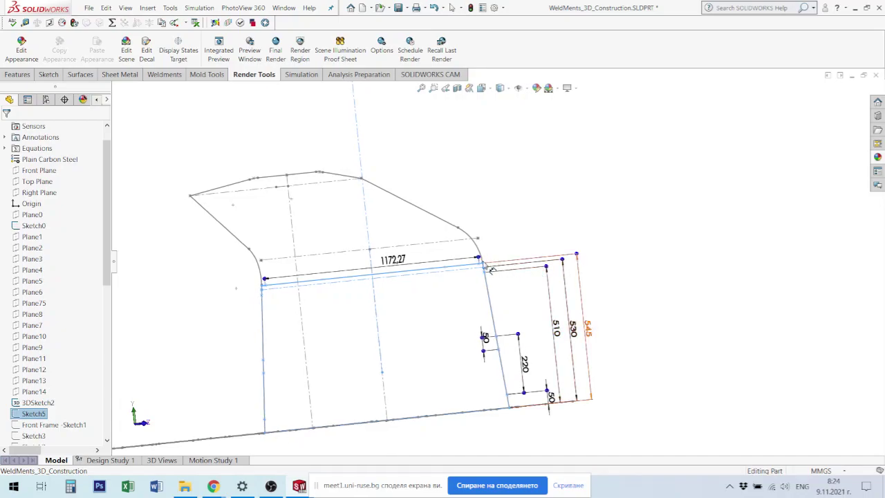
pyautogui.click(385, 275)
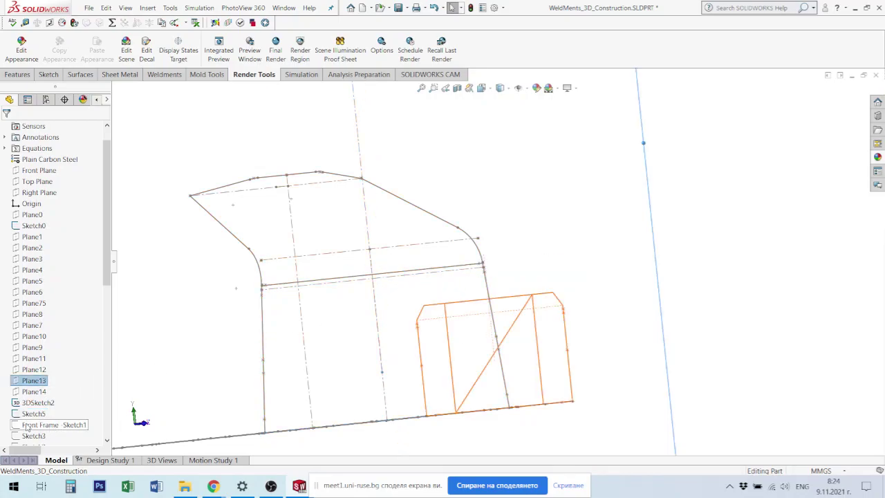
pyautogui.click(54, 425)
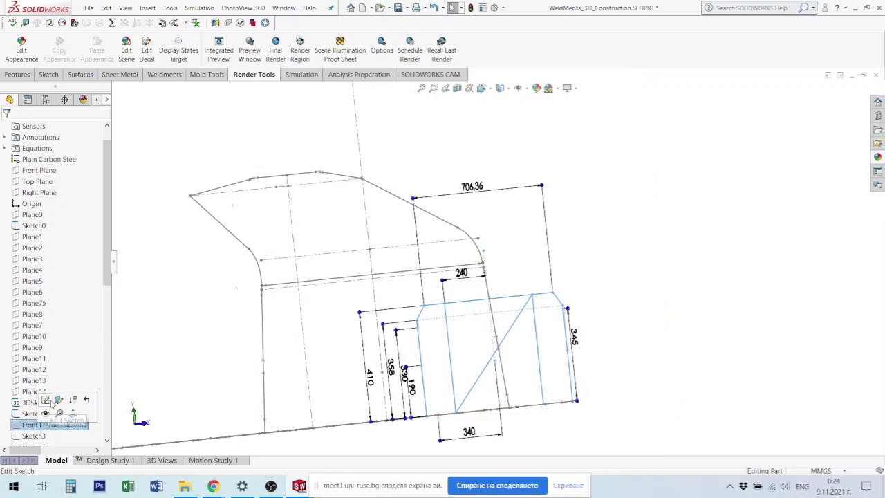
pyautogui.click(641, 301)
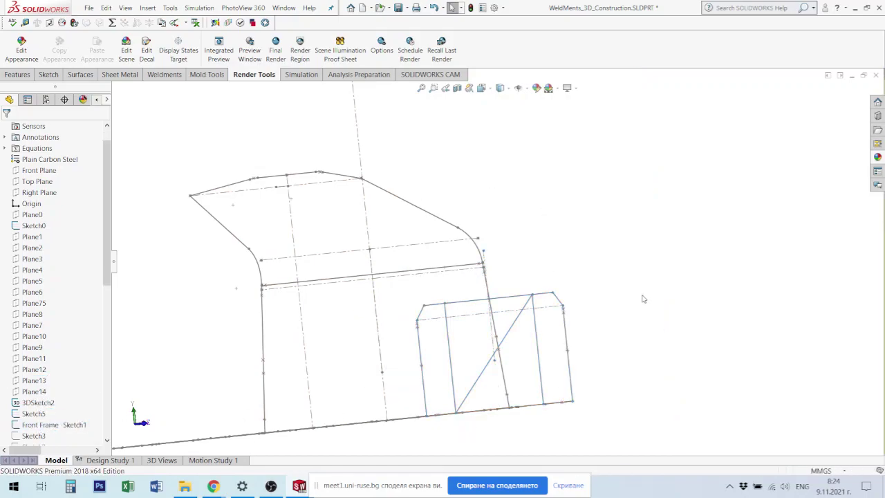
pyautogui.moveTo(618, 311)
pyautogui.mouseDown(button='middle')
pyautogui.moveTo(674, 311)
pyautogui.moveTo(575, 390)
pyautogui.moveTo(545, 379)
pyautogui.moveTo(548, 282)
pyautogui.mouseUp(button='middle')
pyautogui.moveTo(566, 335)
pyautogui.mouseDown(button='middle')
pyautogui.moveTo(537, 320)
pyautogui.moveTo(529, 332)
pyautogui.mouseUp(button='middle')
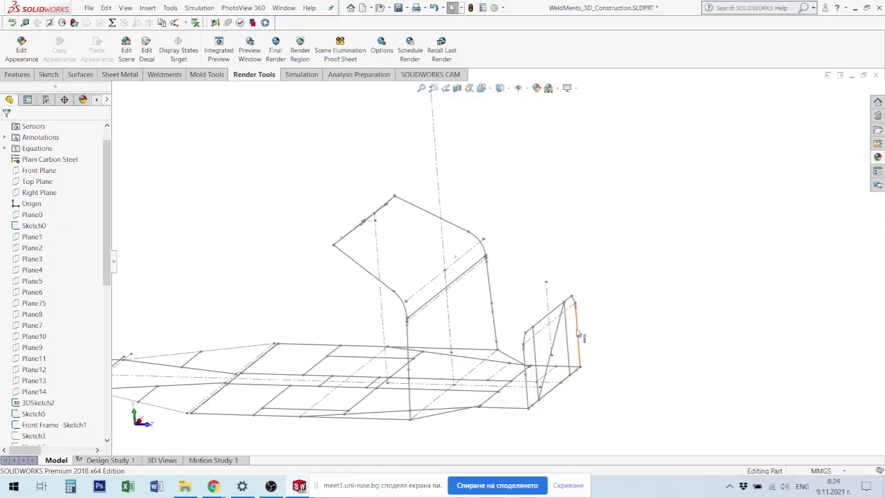
pyautogui.click(28, 436)
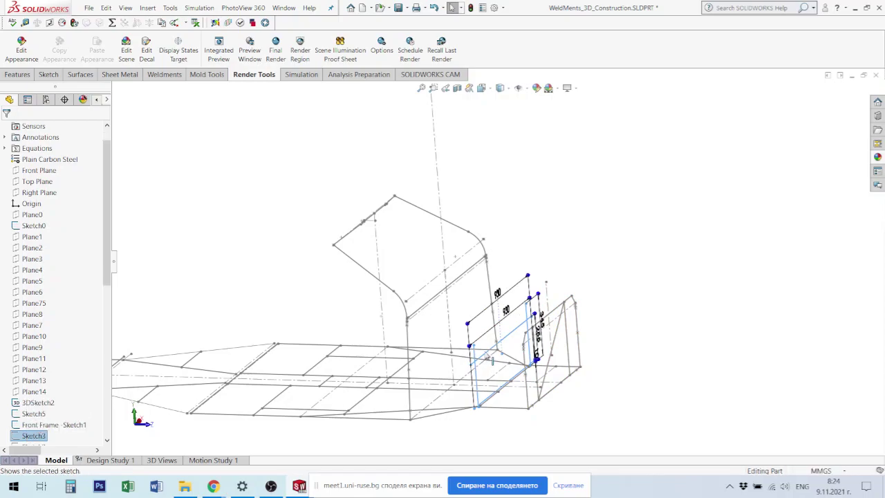
pyautogui.press('Escape')
pyautogui.moveTo(550, 320); pyautogui.dragTo(563, 308, button='middle')
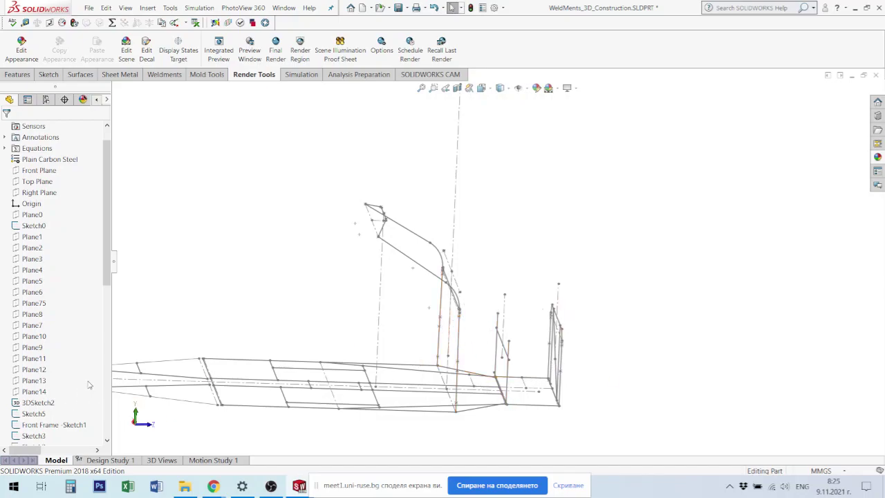
# Step: Highlight Sketch2 from an isometric view and inspect its 300 dimension
pyautogui.scroll(-1, 36, 430)
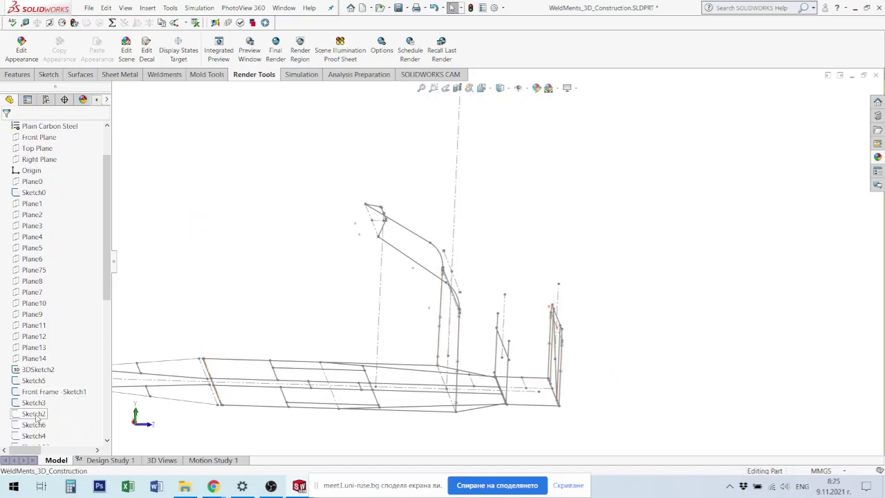
pyautogui.click(38, 414)
pyautogui.click(356, 326)
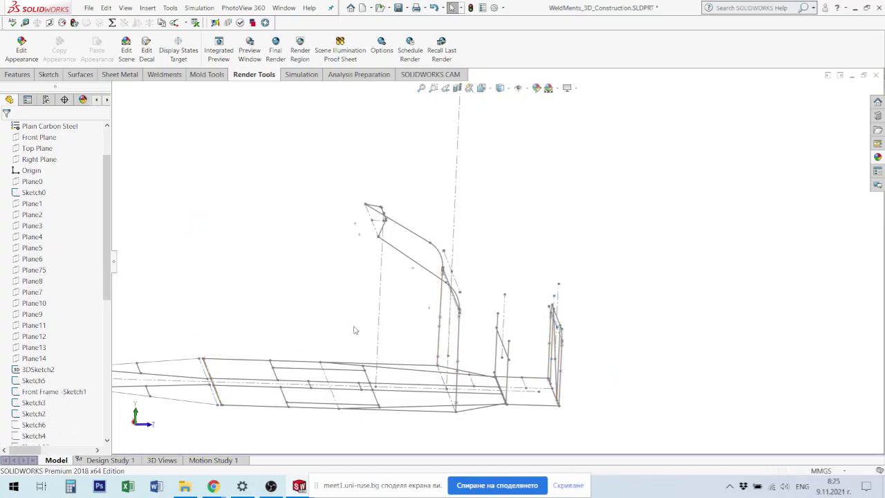
pyautogui.scroll(2, 342, 310)
pyautogui.scroll(2, 343, 307)
pyautogui.moveTo(344, 307); pyautogui.dragTo(522, 279, button='middle')
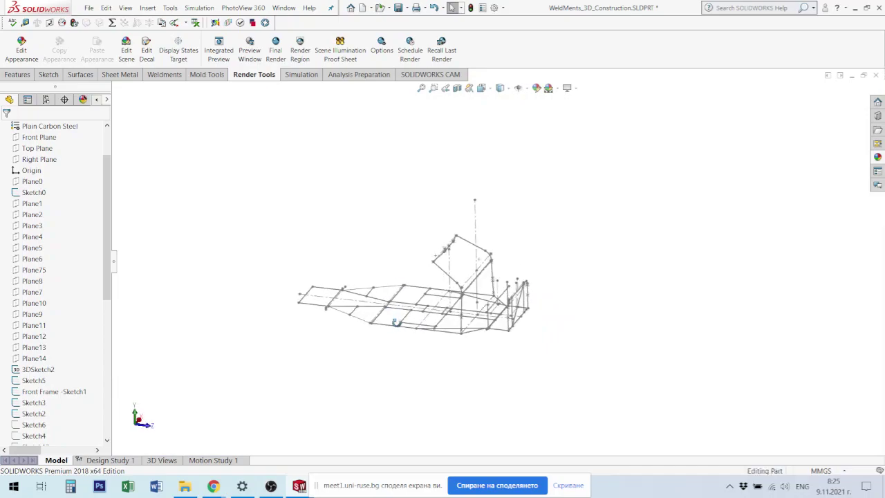
pyautogui.scroll(-2, 522, 280)
pyautogui.scroll(-2, 488, 329)
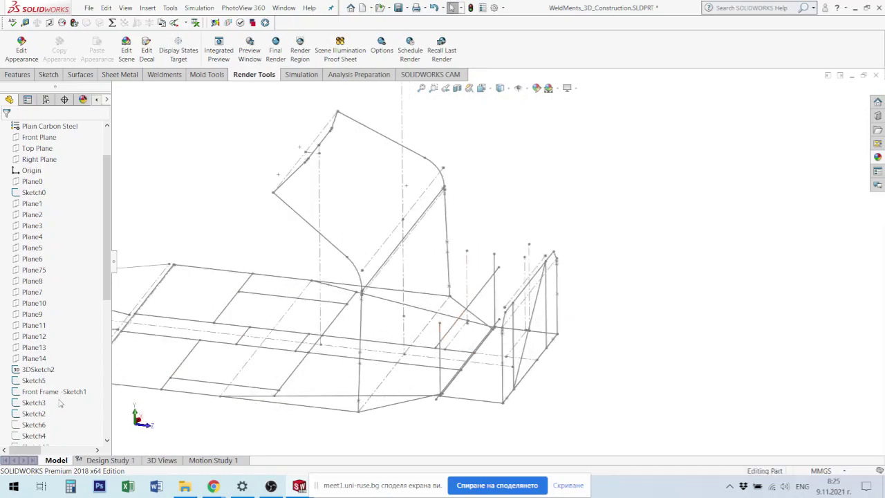
pyautogui.click(32, 414)
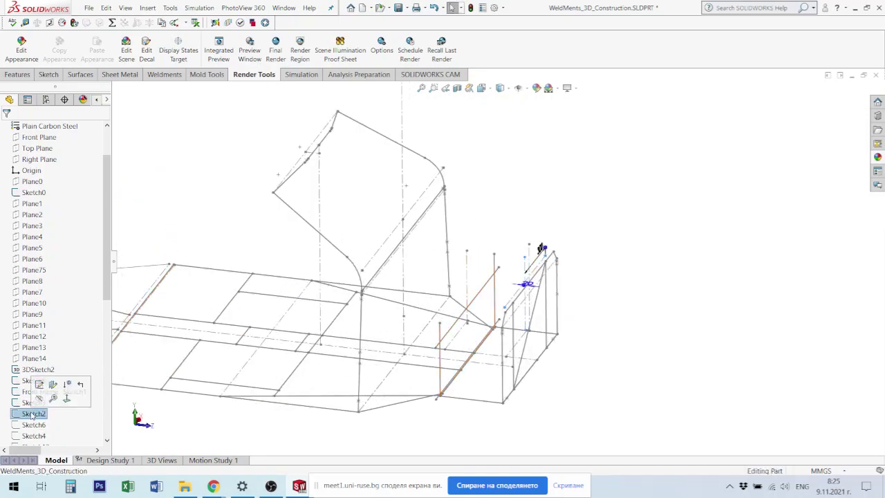
pyautogui.moveTo(531, 255); pyautogui.dragTo(516, 243, button='middle')
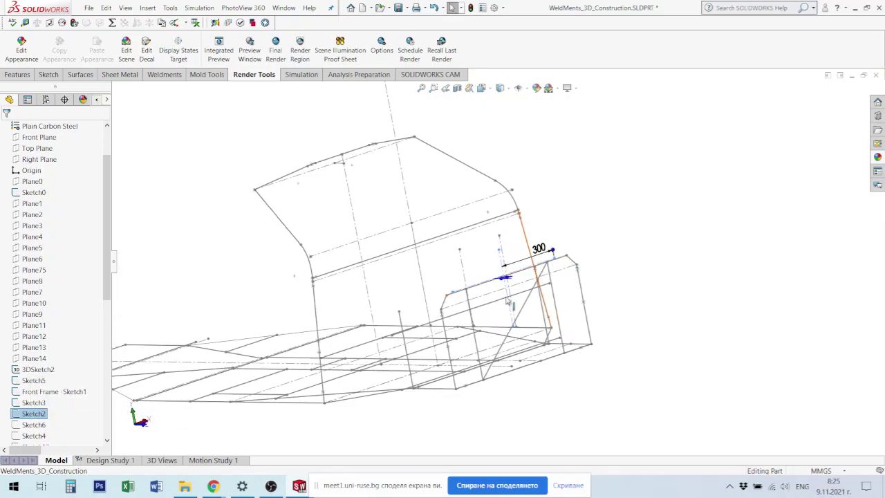
# Step: Show Sketch6, the rounded side frame with diagonal braces, and zoom out
pyautogui.click(33, 425)
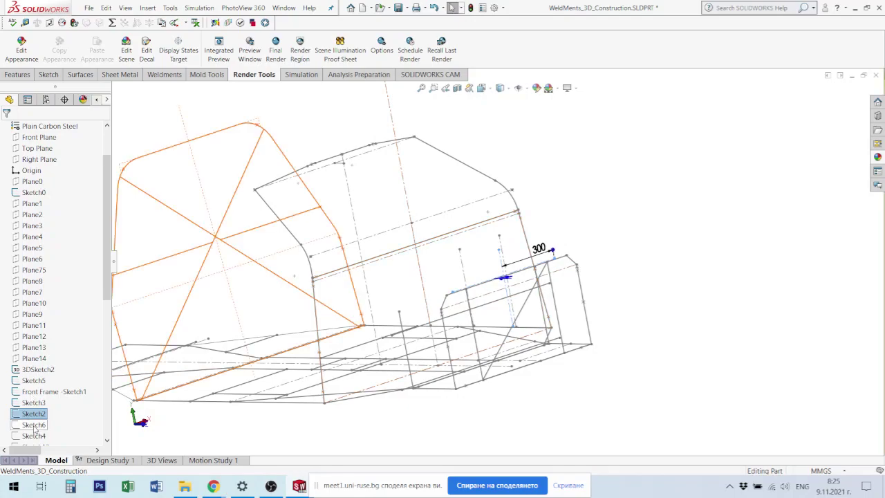
pyautogui.click(42, 413)
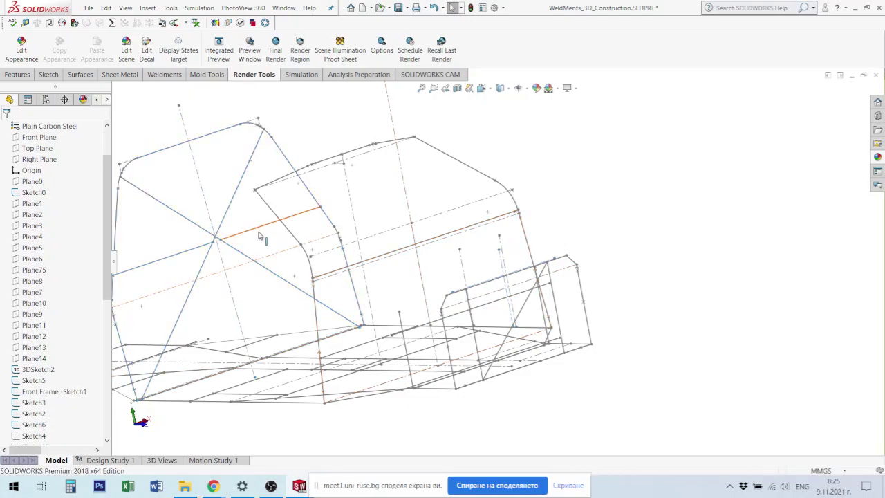
pyautogui.moveTo(272, 240); pyautogui.dragTo(282, 239, button='middle')
pyautogui.scroll(-2, 241, 262)
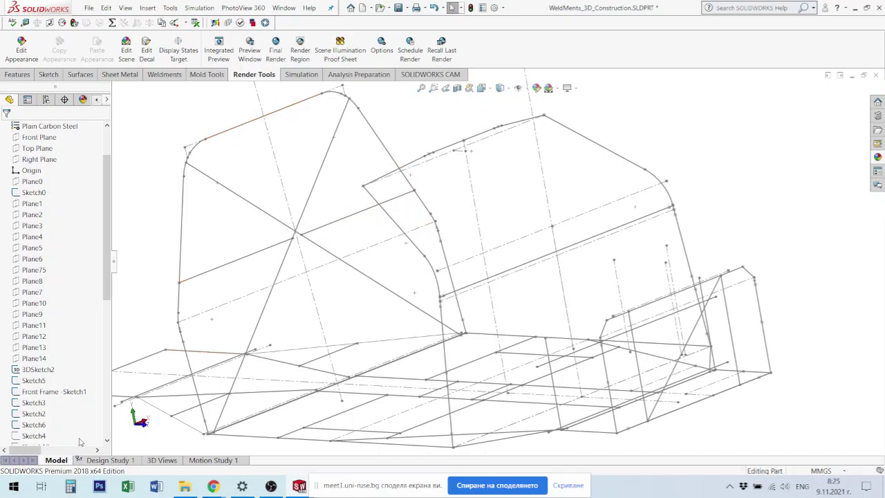
pyautogui.scroll(-1, 41, 415)
pyautogui.scroll(-3, 35, 374)
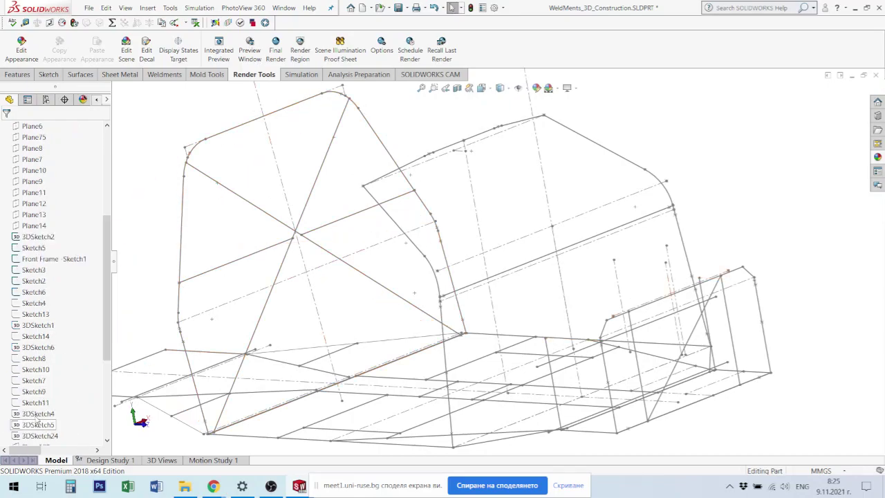
# Step: Inspect Sketch14 and 3DSketch6, then orbit the frame to a new angle
pyautogui.click(35, 337)
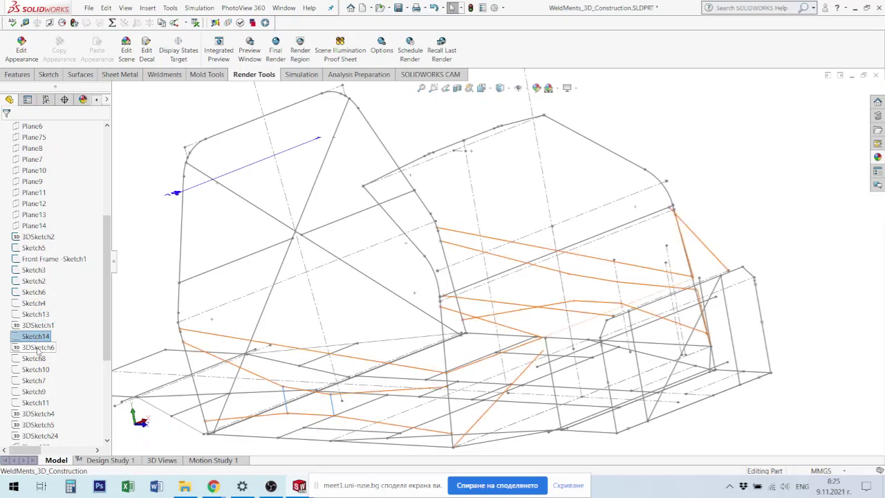
pyautogui.click(38, 348)
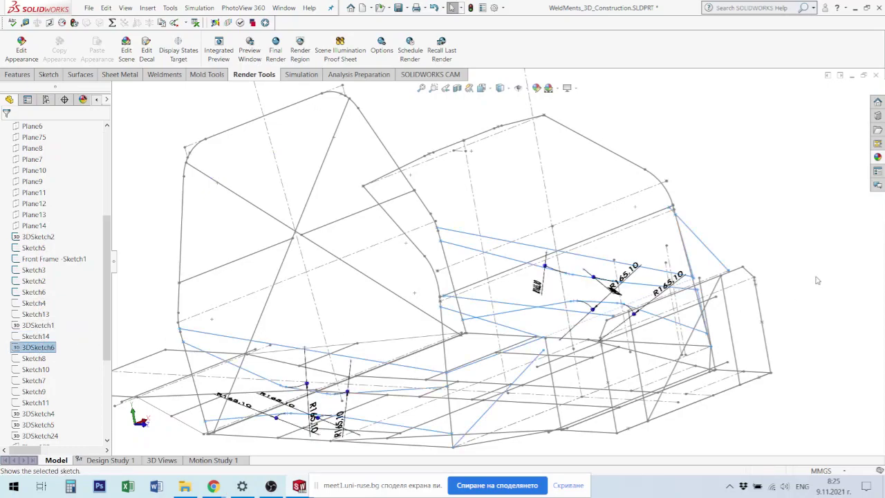
pyautogui.click(660, 315)
pyautogui.moveTo(660, 315)
pyautogui.mouseDown(button='middle')
pyautogui.moveTo(715, 314)
pyautogui.moveTo(709, 283)
pyautogui.moveTo(696, 295)
pyautogui.mouseUp(button='middle')
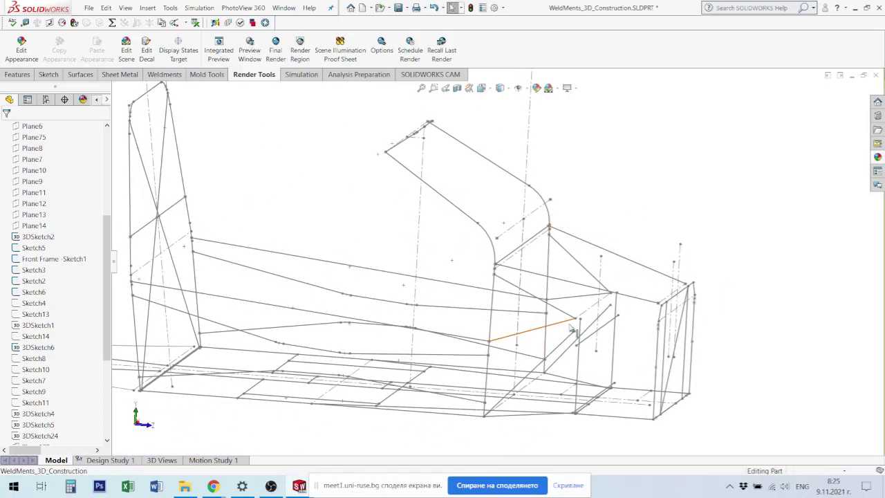
pyautogui.moveTo(563, 333); pyautogui.dragTo(630, 336, button='middle')
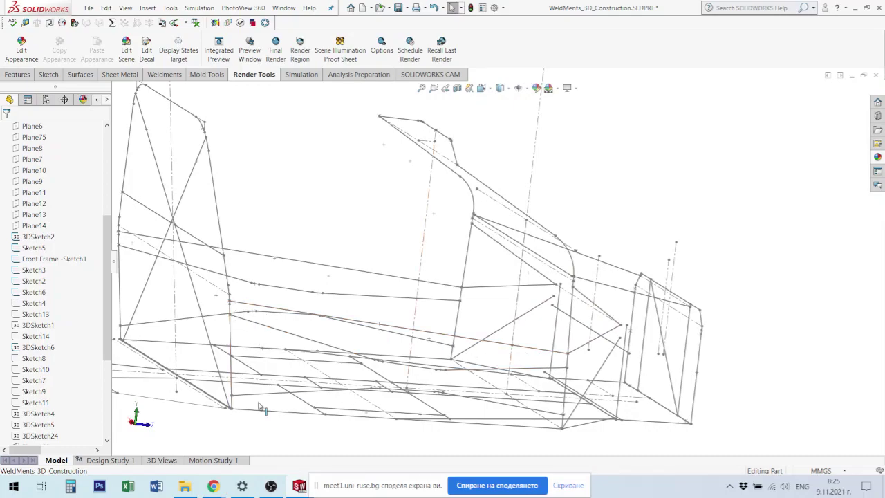
# Step: Locate the geometry of Sketch14, Sketch8, Sketch9 and Sketch11 in the frame
pyautogui.click(38, 337)
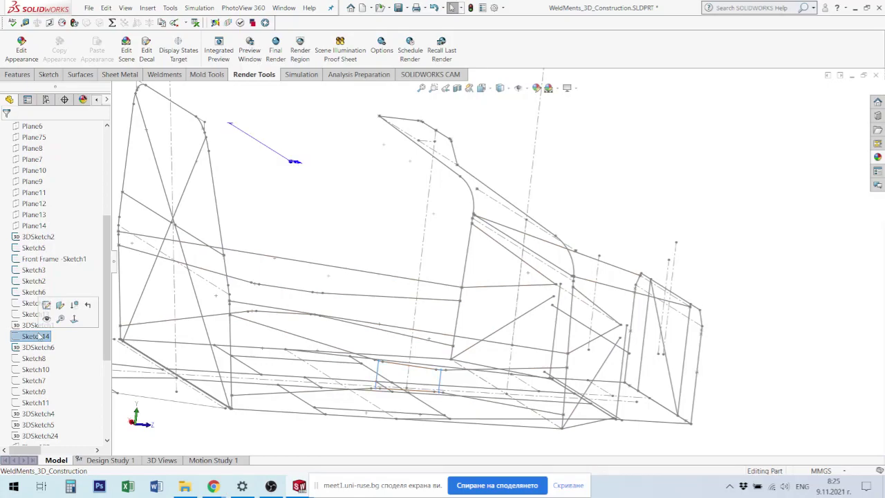
pyautogui.press('Escape')
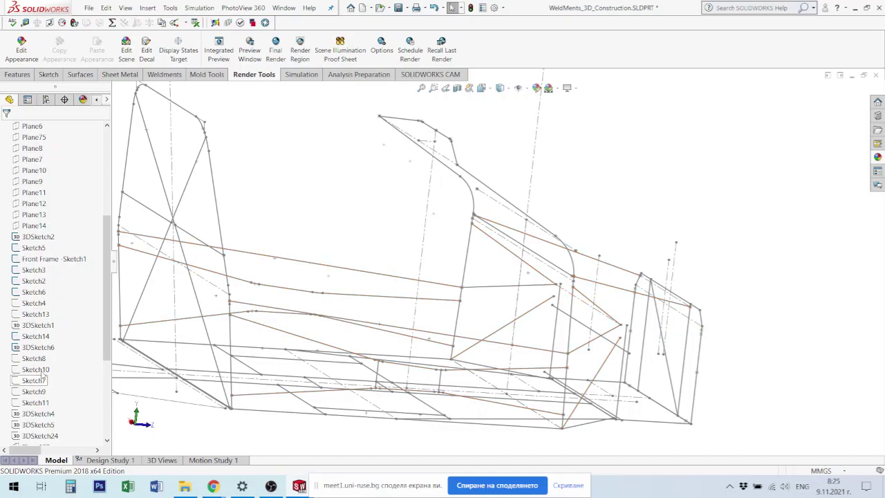
pyautogui.click(35, 358)
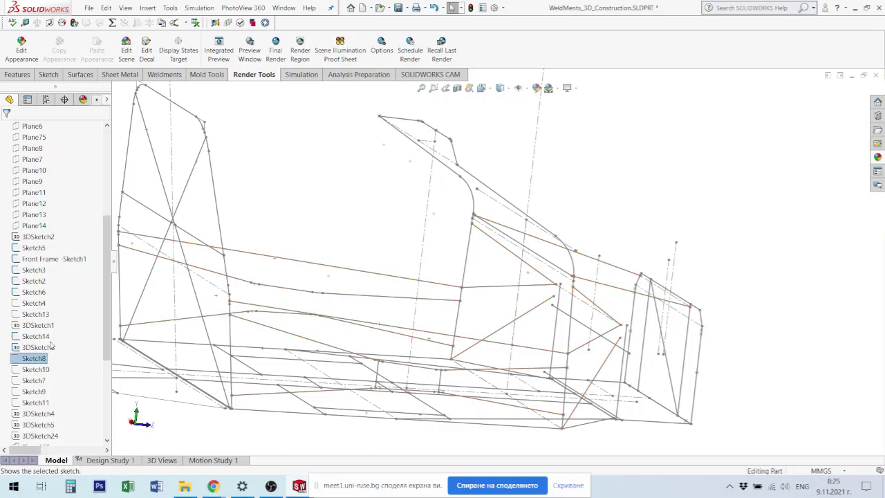
pyautogui.press('Escape')
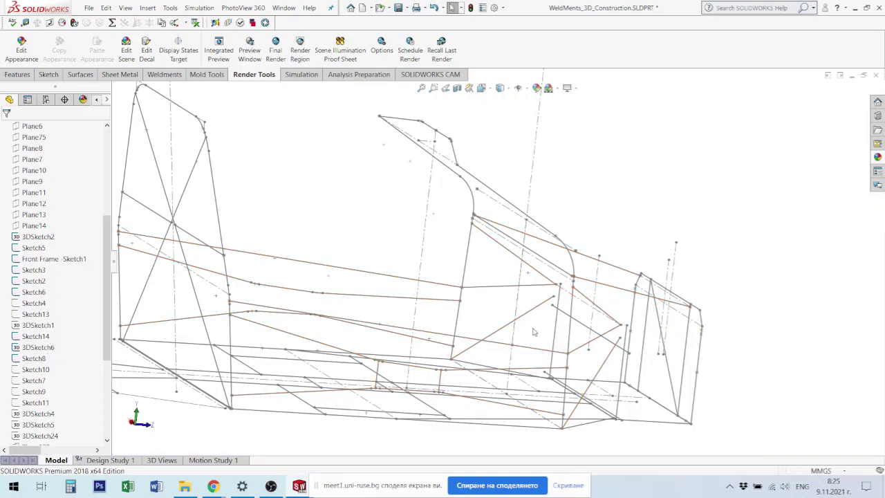
pyautogui.click(33, 394)
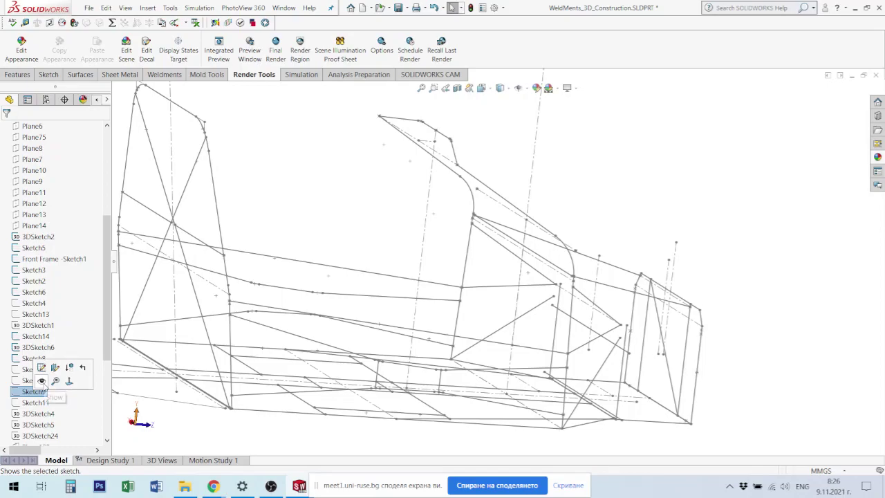
pyautogui.press('Escape')
pyautogui.click(35, 403)
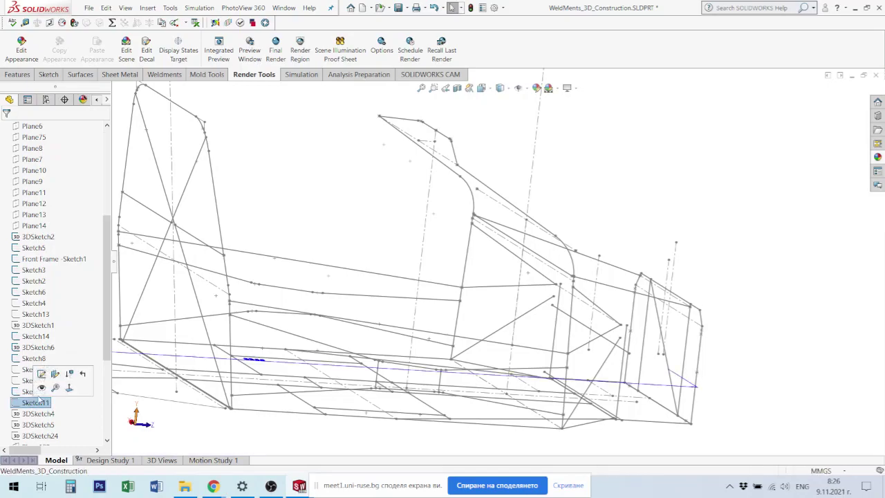
pyautogui.moveTo(330, 369); pyautogui.dragTo(342, 311, button='middle')
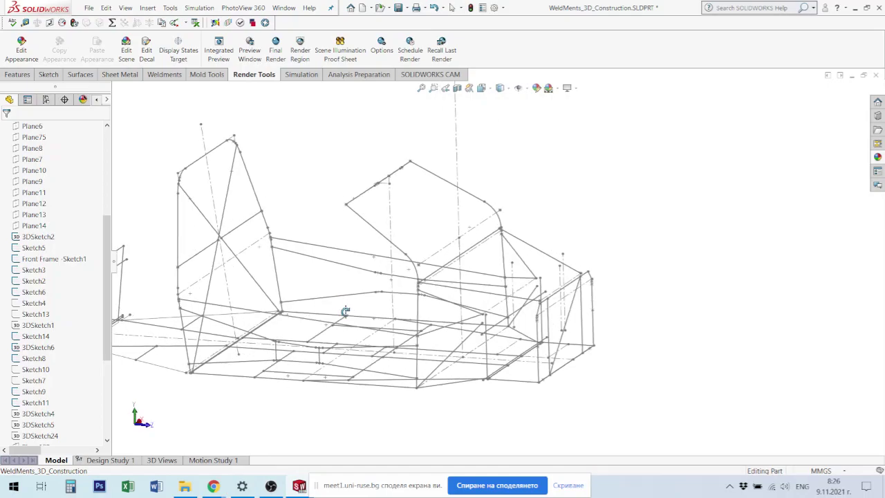
# Step: Make the hidden 3DSketch4 front section visible and view the whole frame
pyautogui.click(28, 414)
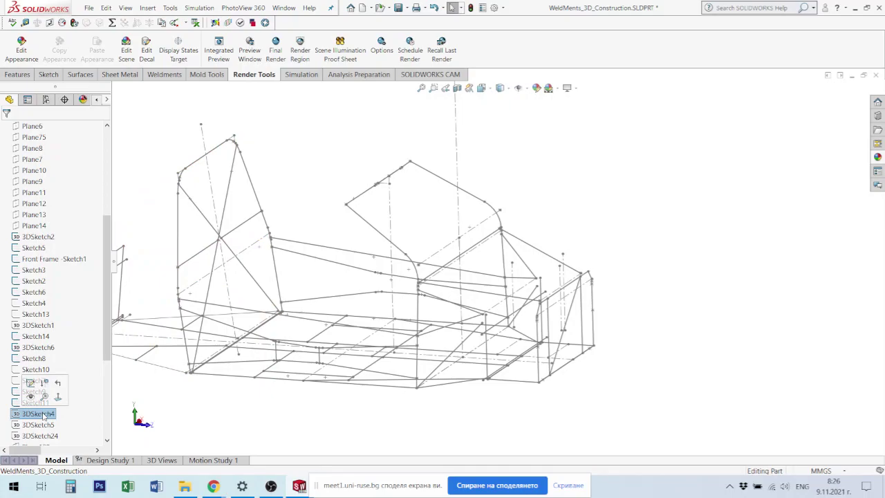
pyautogui.click(31, 396)
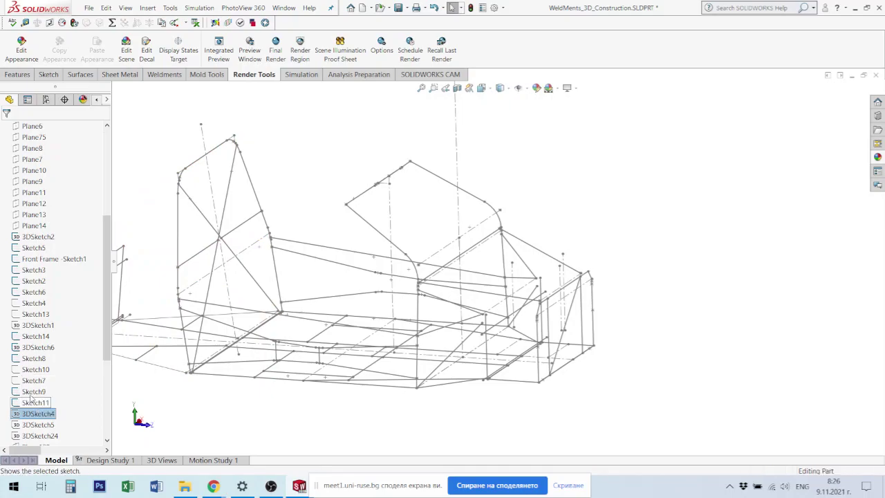
pyautogui.moveTo(148, 324); pyautogui.dragTo(167, 326, button='middle')
pyautogui.moveTo(223, 317); pyautogui.dragTo(228, 285, button='middle')
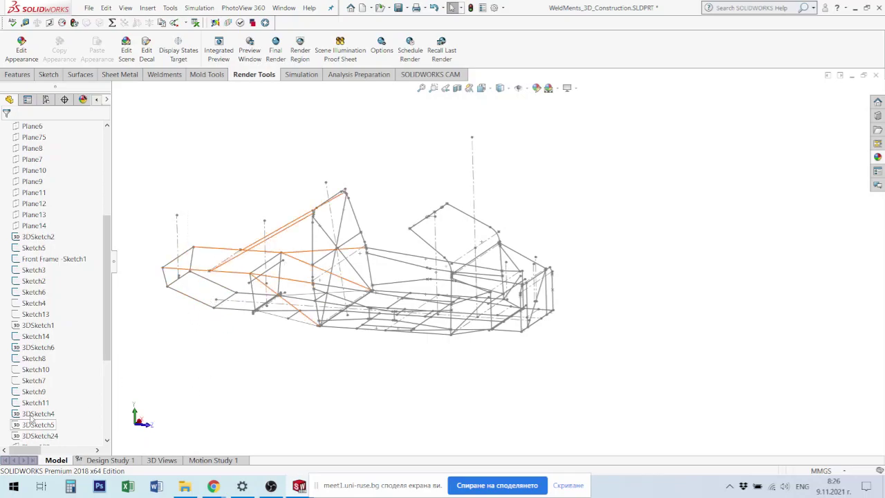
# Step: Review Sketch1124 and 3DSketch18 by selecting them in the tree
pyautogui.click(34, 359)
pyautogui.scroll(-2, 40, 394)
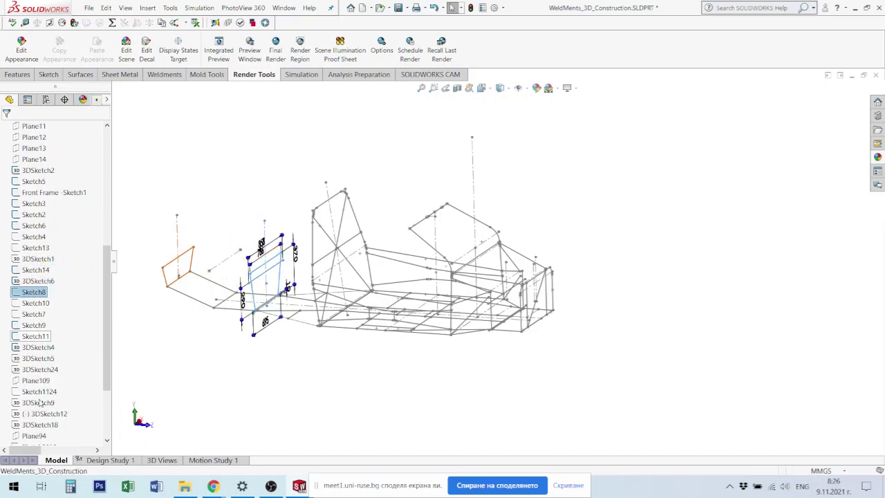
pyautogui.scroll(-1, 42, 403)
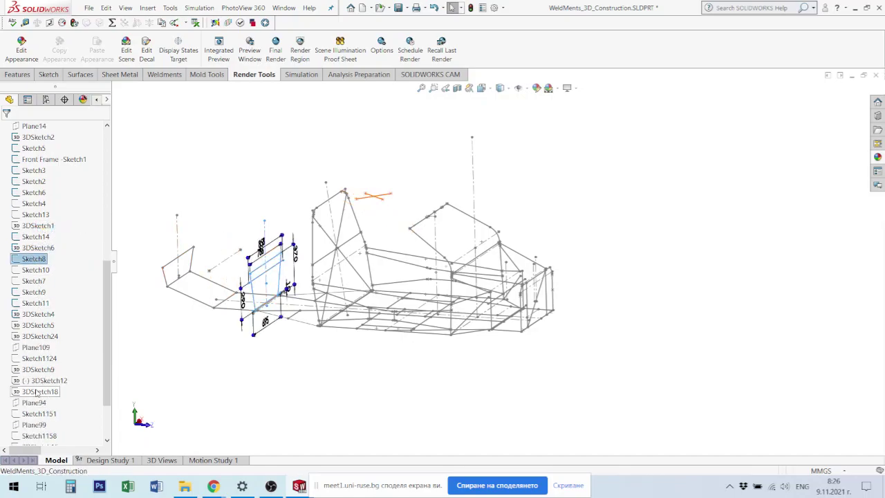
pyautogui.keyDown('shift'); pyautogui.click(37, 392); pyautogui.keyUp('shift')
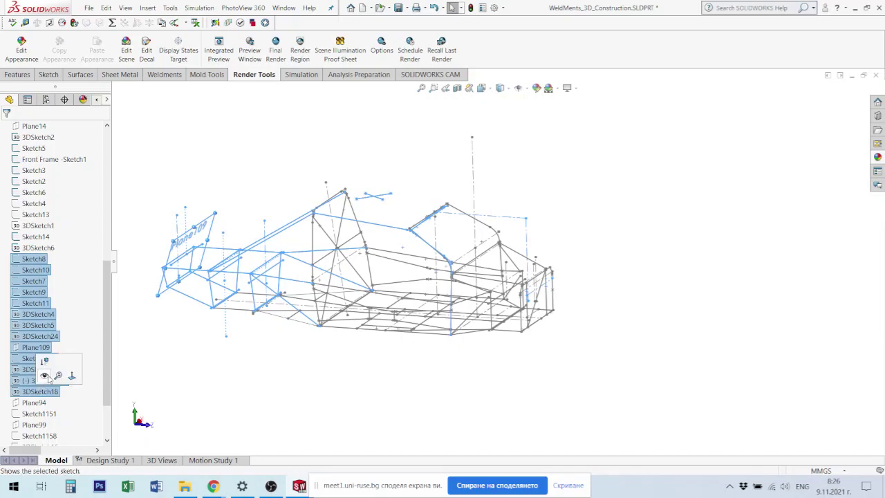
pyautogui.keyDown('ctrl'); pyautogui.click(49, 378); pyautogui.keyUp('ctrl')
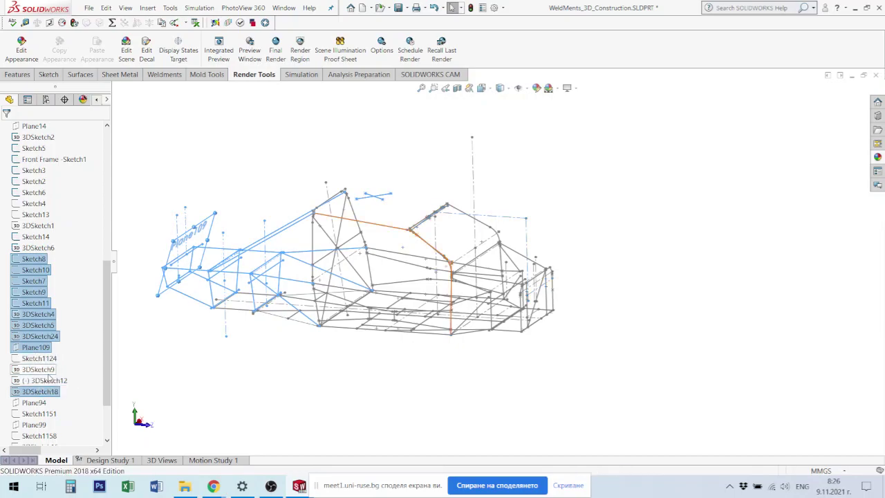
pyautogui.click(38, 359)
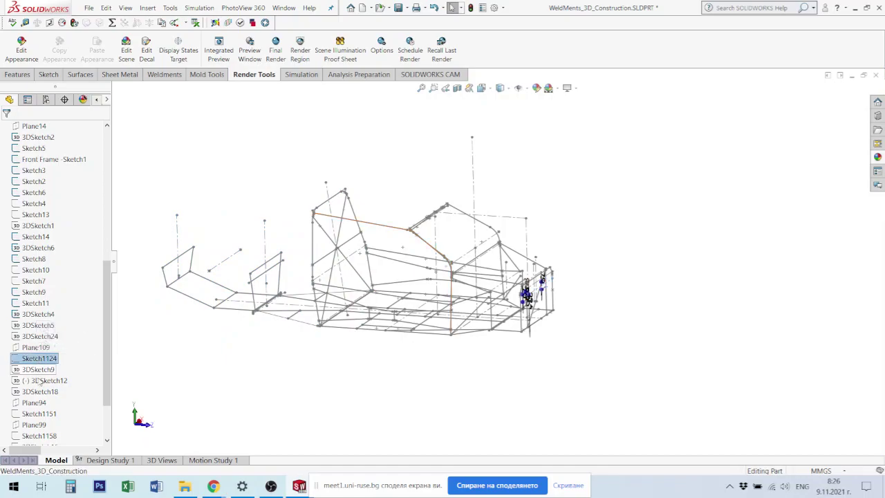
pyautogui.click(38, 393)
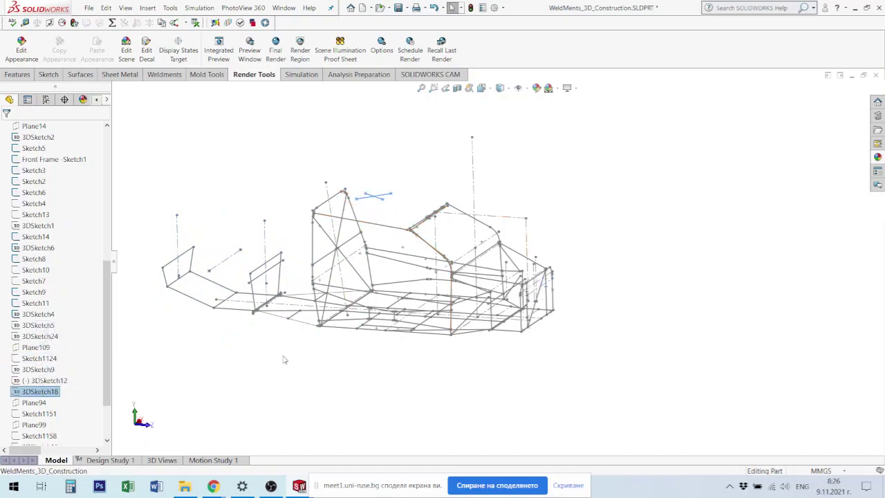
pyautogui.moveTo(399, 193); pyautogui.dragTo(379, 207, button='middle')
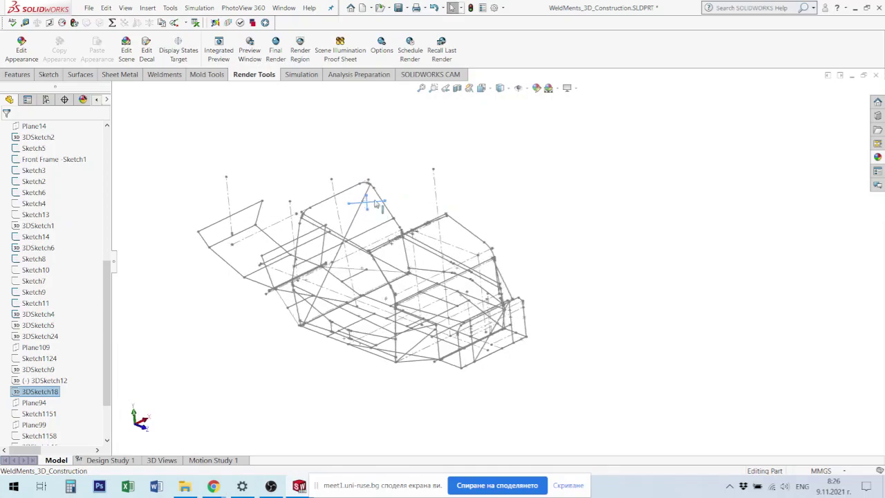
# Step: Review Sketch1151, Sketch1158's R165.10 arcs, 3DSketch16, Sketch1145 and 3DSketch21
pyautogui.click(48, 413)
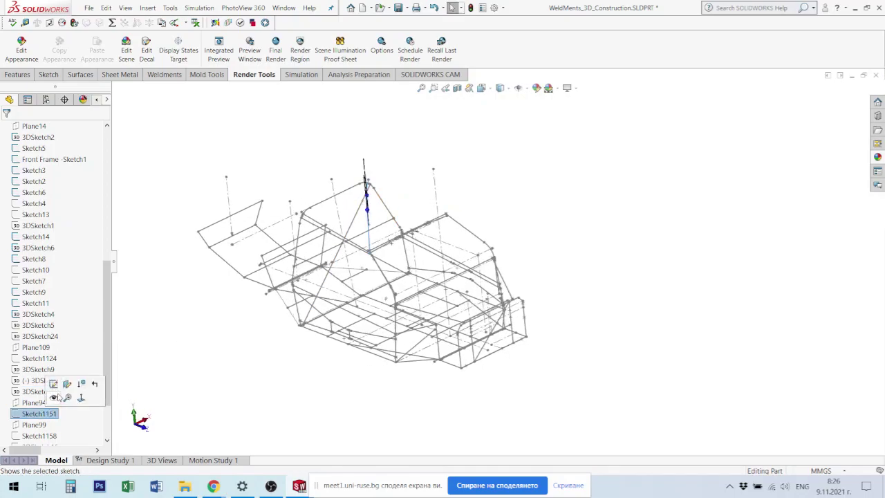
pyautogui.press('Escape')
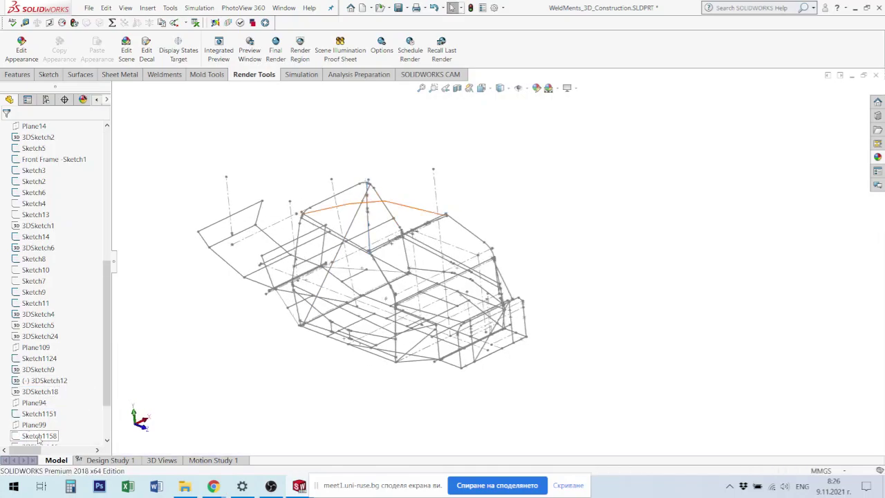
pyautogui.click(39, 436)
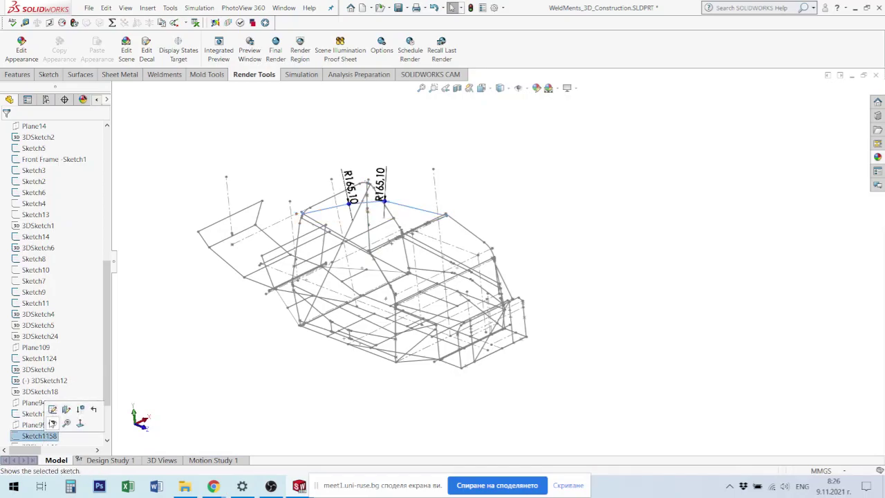
pyautogui.scroll(-2, 54, 425)
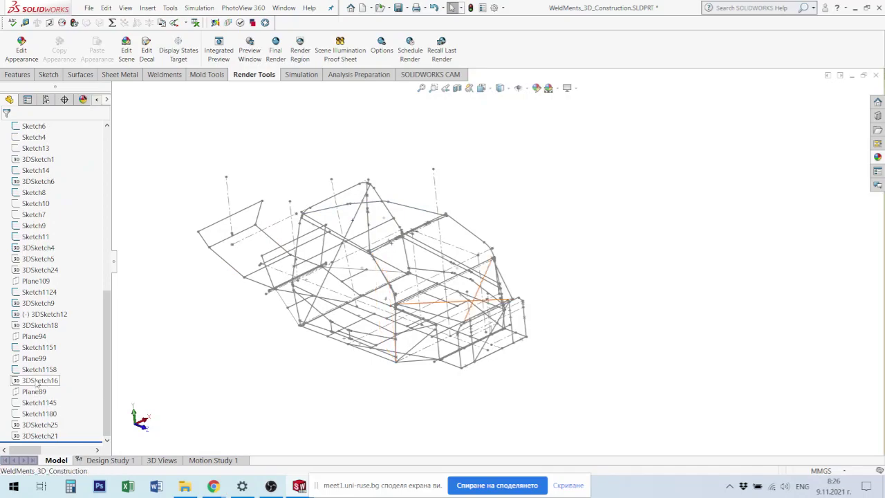
pyautogui.click(37, 380)
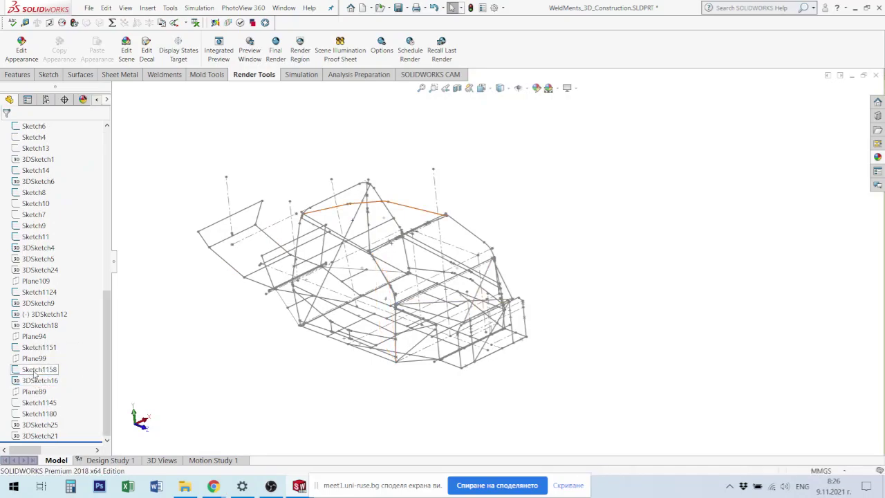
pyautogui.click(33, 371)
pyautogui.click(39, 402)
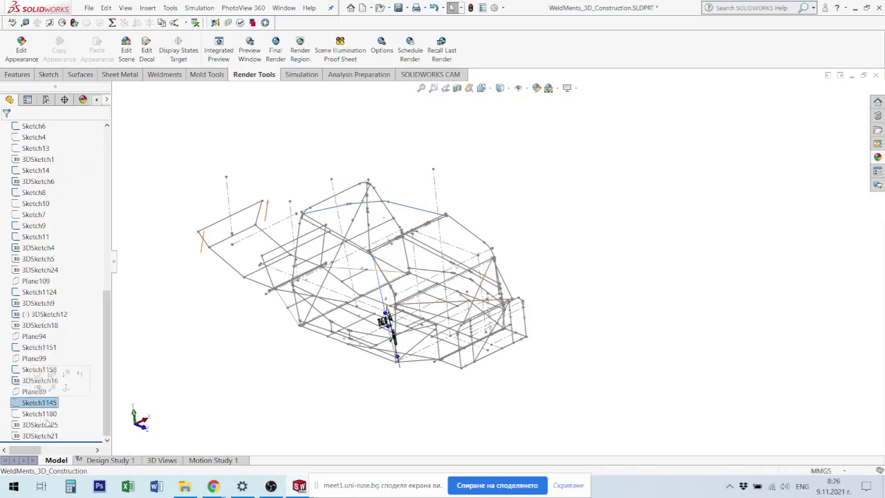
pyautogui.click(40, 436)
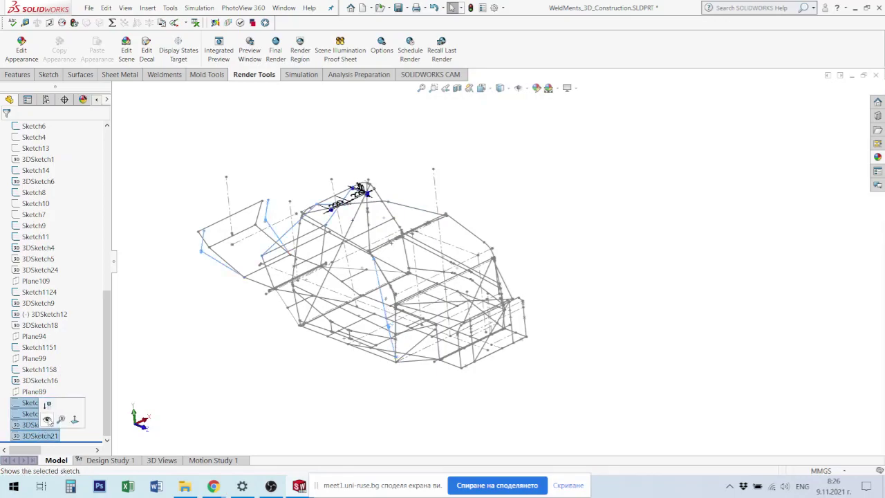
pyautogui.click(278, 278)
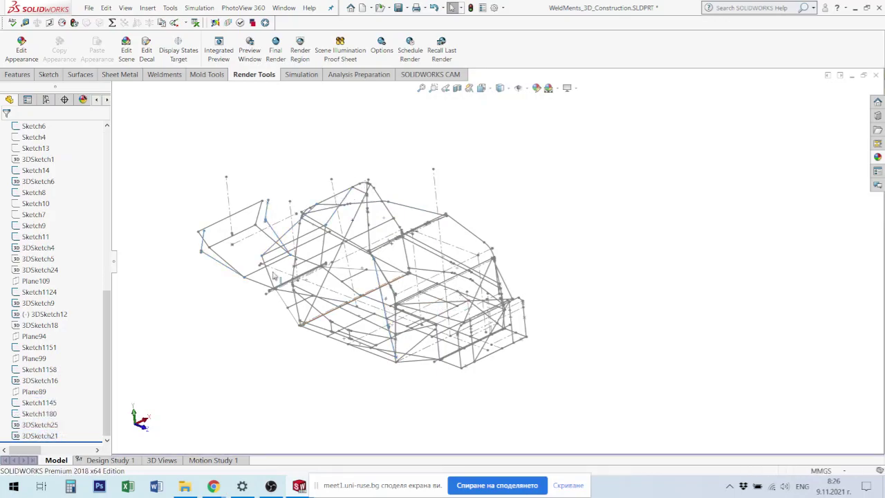
pyautogui.moveTo(332, 276)
pyautogui.mouseDown(button='middle')
pyautogui.moveTo(380, 299)
pyautogui.moveTo(398, 185)
pyautogui.moveTo(477, 290)
pyautogui.mouseUp(button='middle')
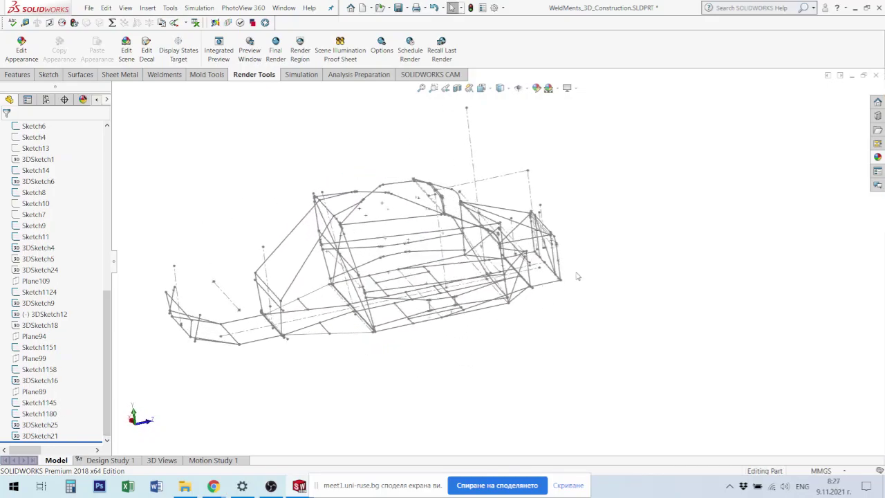
pyautogui.moveTo(223, 304)
pyautogui.mouseDown(button='middle')
pyautogui.moveTo(241, 302)
pyautogui.moveTo(143, 375)
pyautogui.mouseUp(button='middle')
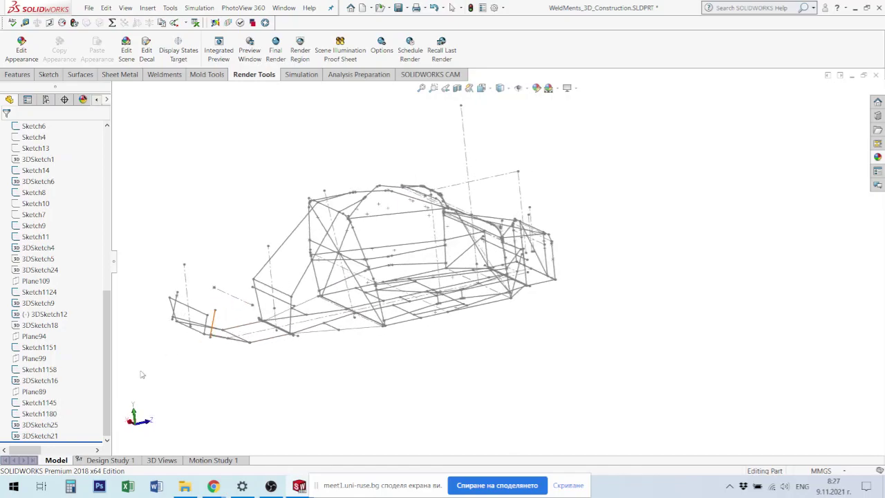
pyautogui.moveTo(444, 345)
pyautogui.mouseDown(button='middle')
pyautogui.moveTo(411, 339)
pyautogui.moveTo(417, 350)
pyautogui.moveTo(581, 362)
pyautogui.moveTo(608, 382)
pyautogui.mouseUp(button='middle')
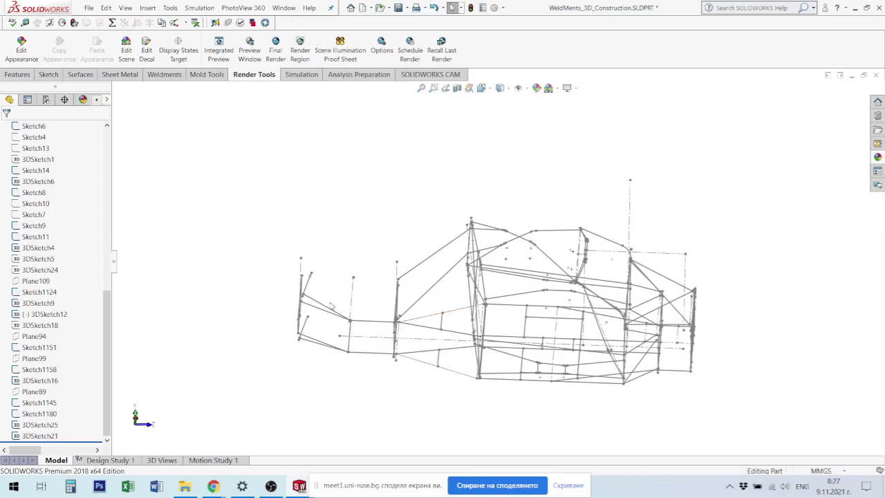
pyautogui.moveTo(321, 286); pyautogui.dragTo(377, 279, button='middle')
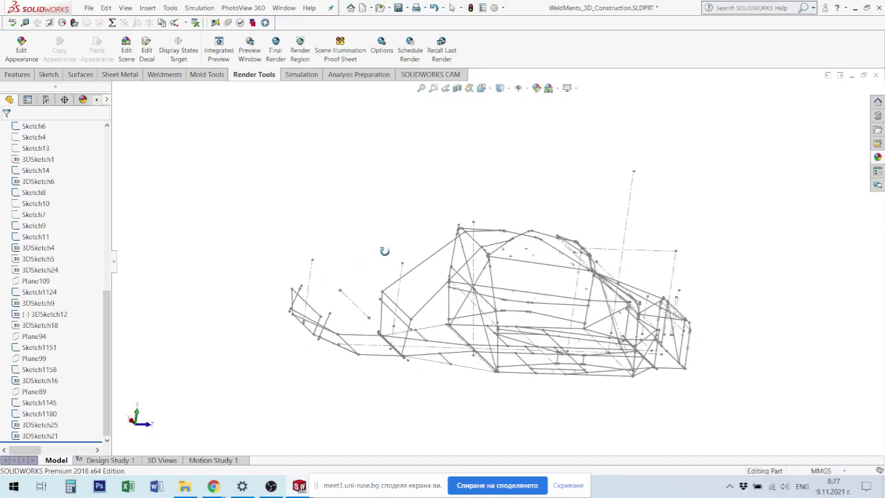
pyautogui.scroll(-3, 377, 279)
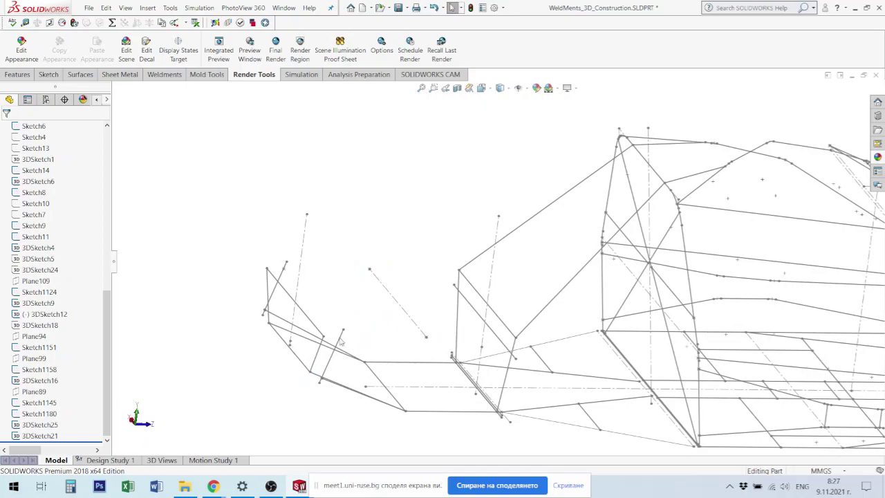
pyautogui.scroll(-2, 316, 312)
pyautogui.moveTo(314, 303)
pyautogui.mouseDown(button='middle')
pyautogui.moveTo(329, 297)
pyautogui.moveTo(318, 297)
pyautogui.mouseUp(button='middle')
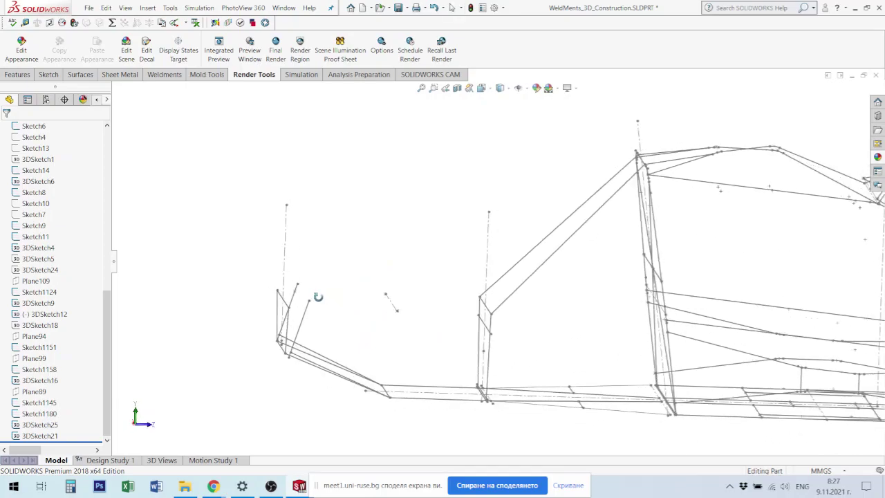
pyautogui.scroll(2, 667, 324)
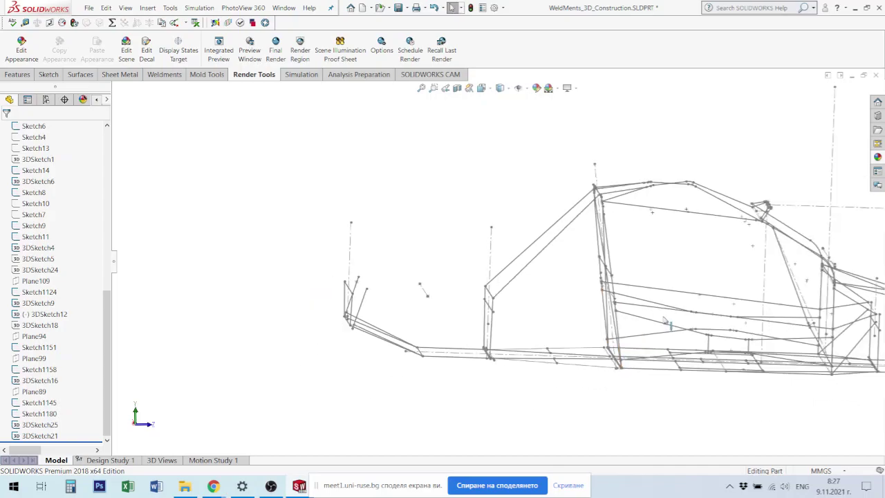
pyautogui.scroll(2, 668, 322)
pyautogui.moveTo(671, 318); pyautogui.dragTo(709, 251, button='middle')
pyautogui.scroll(-2, 688, 273)
pyautogui.scroll(-2, 576, 334)
pyautogui.scroll(2, 648, 354)
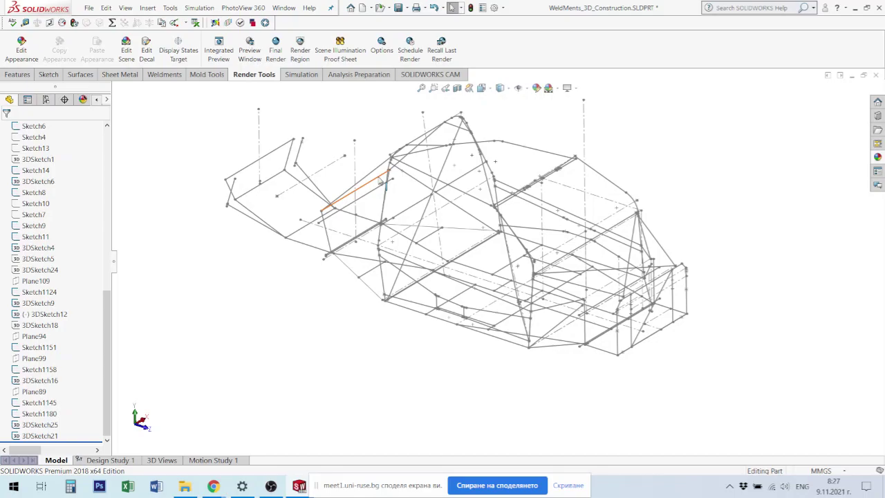
# Step: Save WeldMents_3D_Construction.SLDPRT with Ctrl+S
pyautogui.hotkey('ctrl', 's')
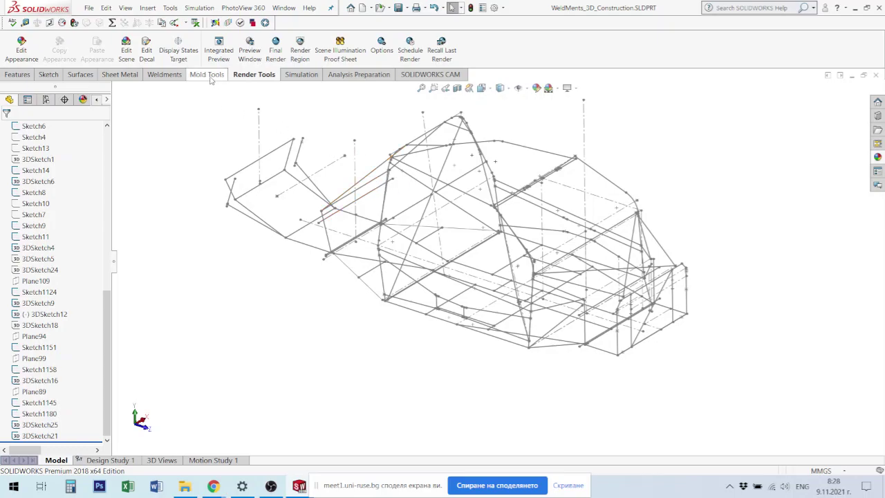
# Step: Show the Weldments tab after checking the Sheet Metal and Mold tabs
pyautogui.click(169, 77)
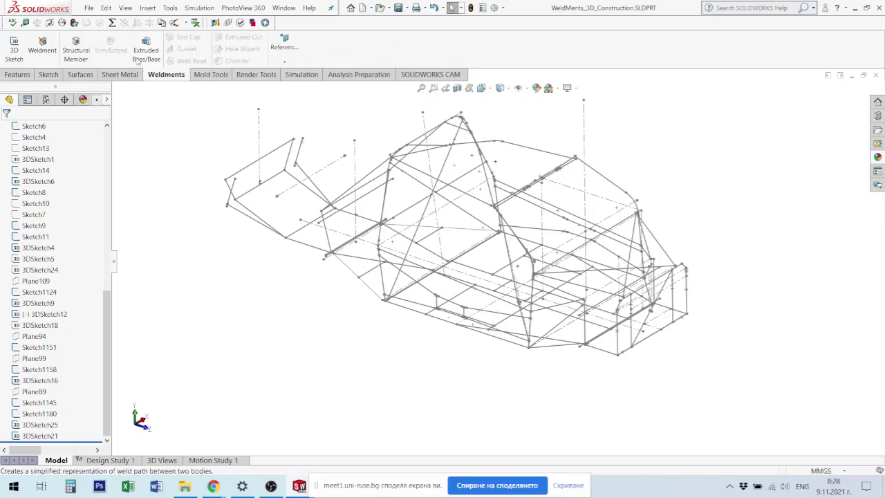
pyautogui.rightClick(178, 78)
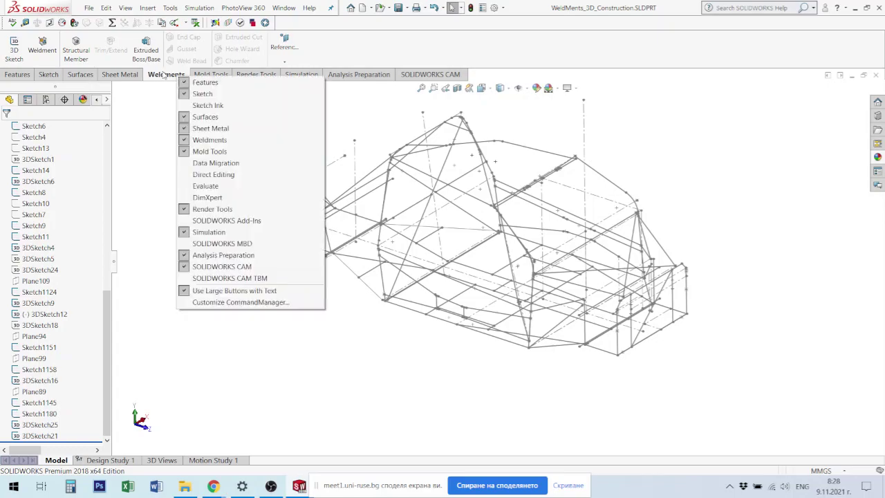
pyautogui.click(115, 76)
pyautogui.click(161, 75)
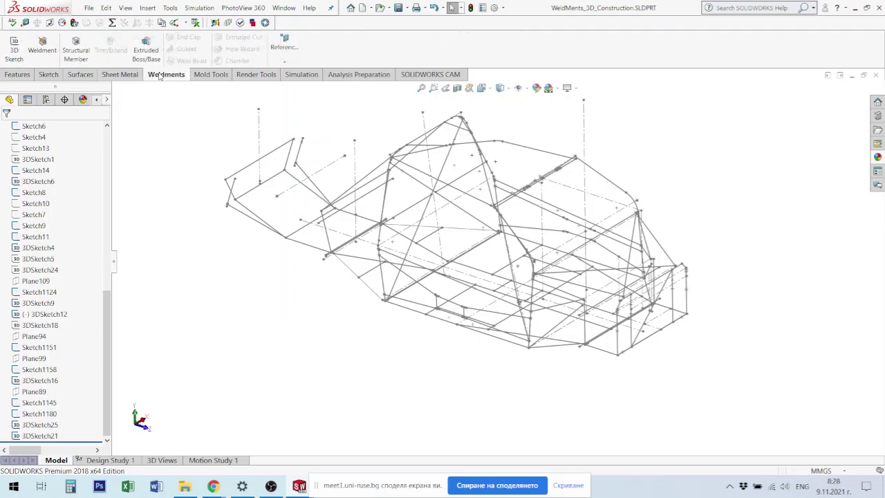
pyautogui.click(211, 80)
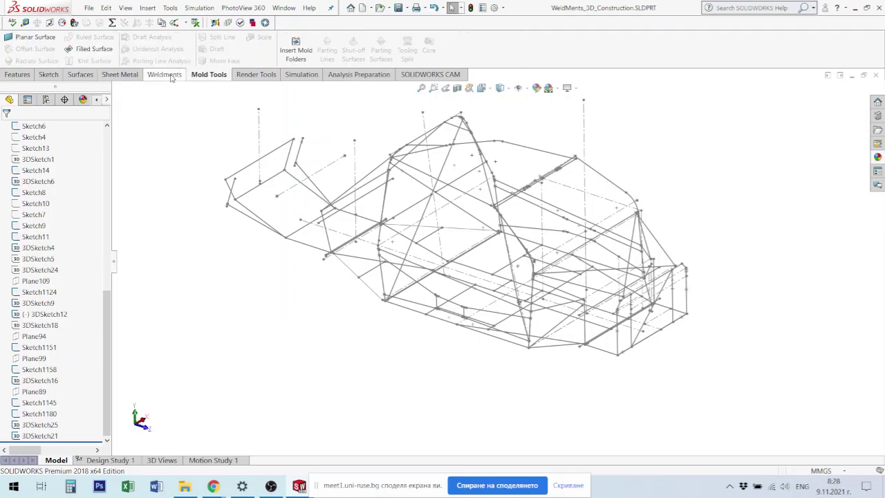
pyautogui.click(170, 77)
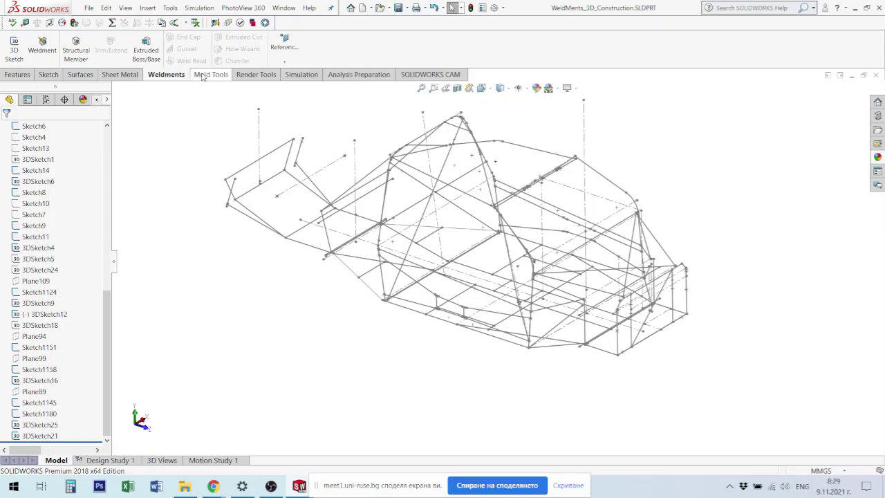
pyautogui.rightClick(20, 74)
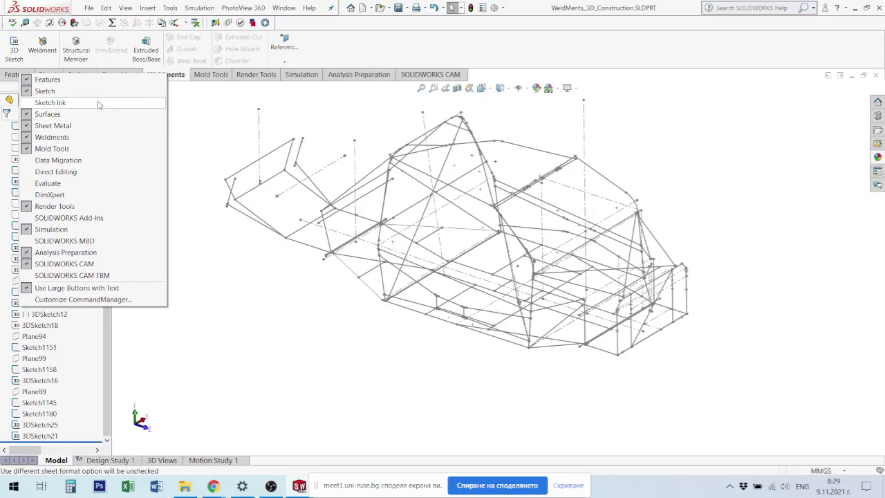
pyautogui.click(181, 77)
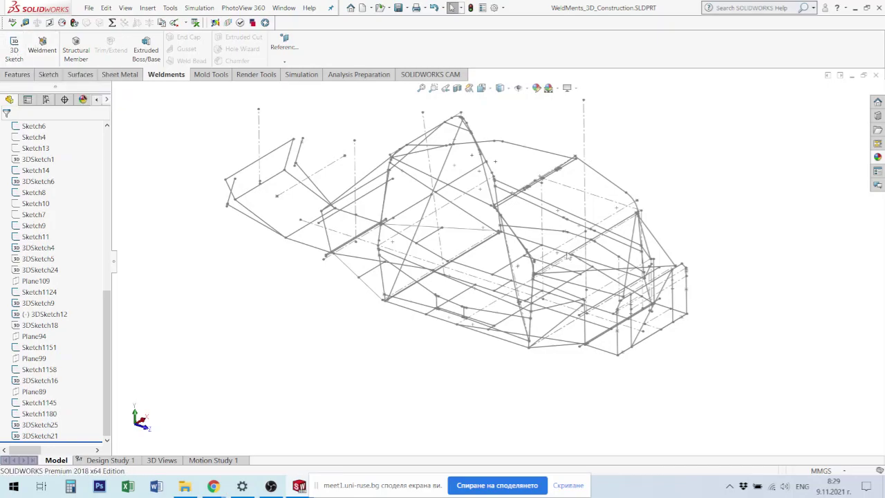
pyautogui.moveTo(650, 297)
pyautogui.mouseDown(button='middle')
pyautogui.moveTo(656, 306)
pyautogui.moveTo(533, 265)
pyautogui.moveTo(343, 230)
pyautogui.mouseUp(button='middle')
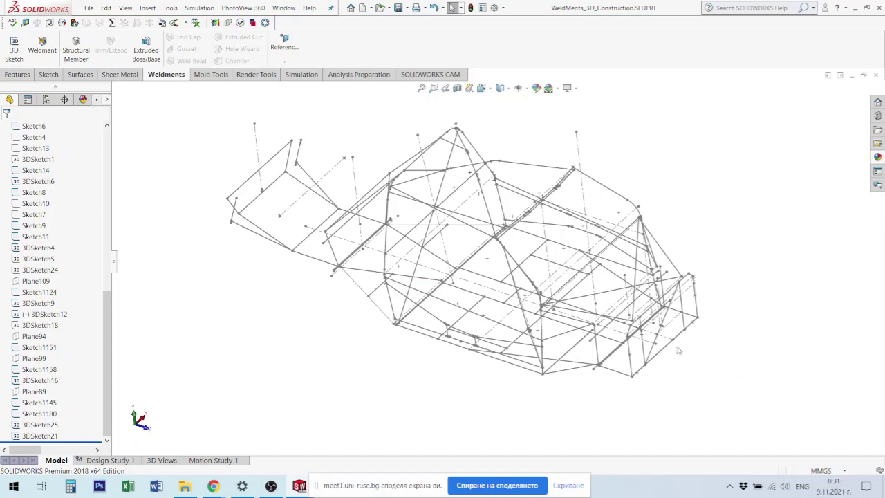
pyautogui.moveTo(676, 350); pyautogui.dragTo(629, 307, button='middle')
pyautogui.scroll(-3, 588, 314)
pyautogui.scroll(-2, 588, 314)
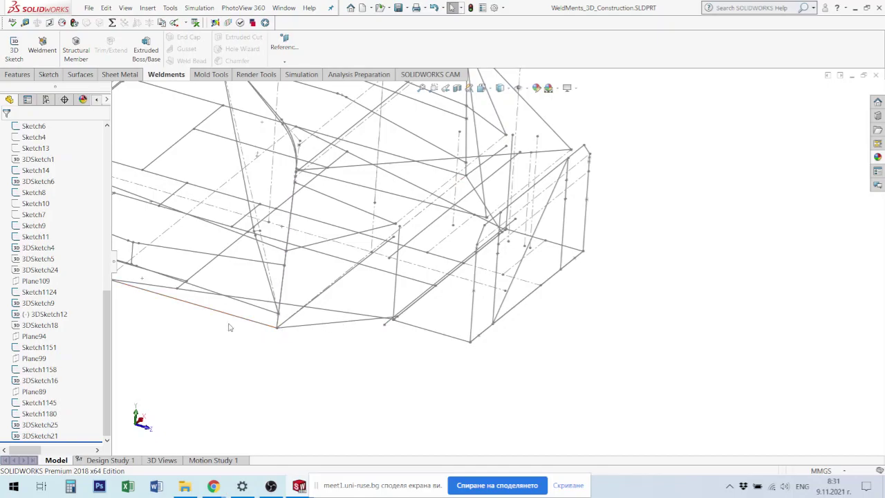
pyautogui.moveTo(346, 290); pyautogui.dragTo(229, 239, button='middle')
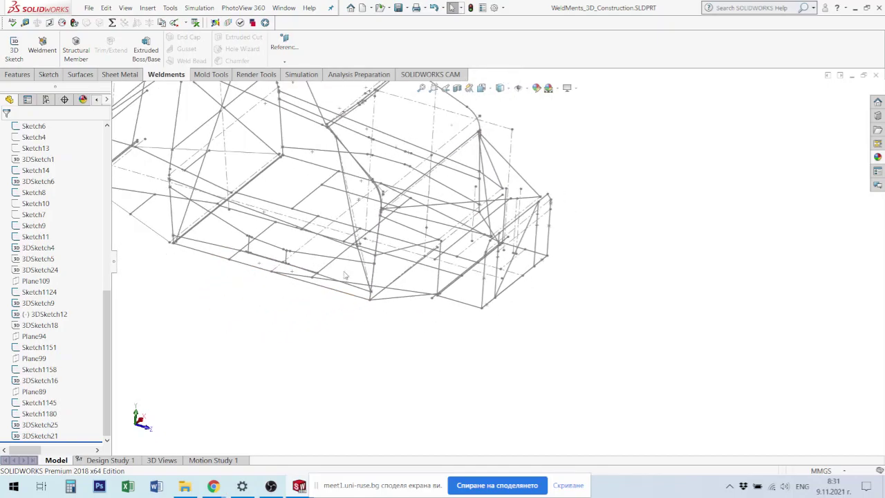
pyautogui.click(184, 244)
pyautogui.click(381, 195)
pyautogui.moveTo(498, 200); pyautogui.dragTo(503, 188, button='middle')
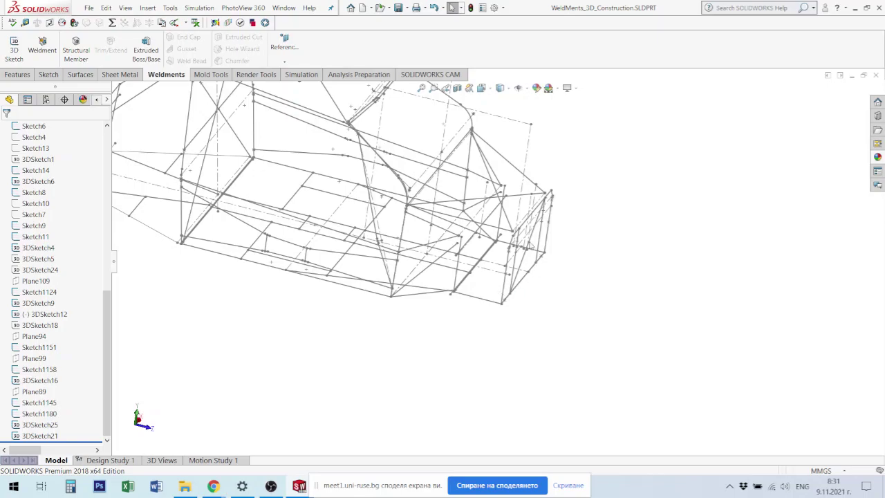
pyautogui.moveTo(546, 261)
pyautogui.mouseDown(button='middle')
pyautogui.moveTo(307, 175)
pyautogui.moveTo(320, 138)
pyautogui.mouseUp(button='middle')
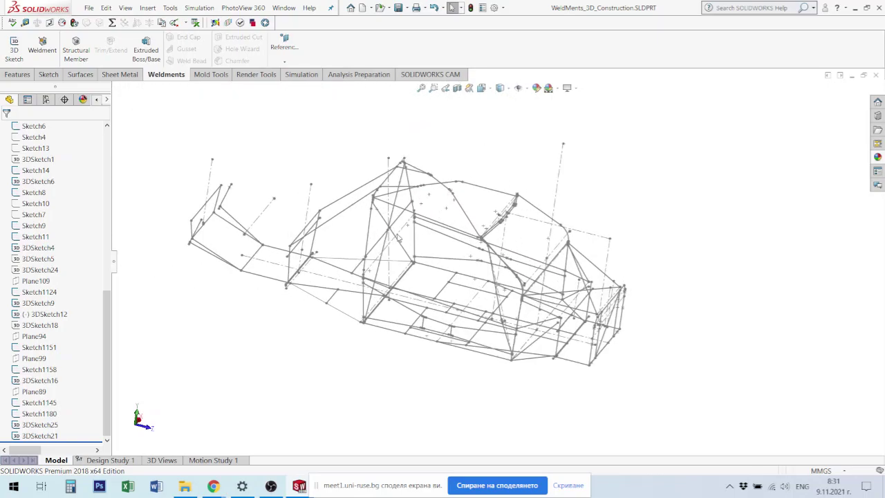
# Step: Start a Structural Member with iso standard, square tube type, size 40 x 40 x 4
pyautogui.click(76, 50)
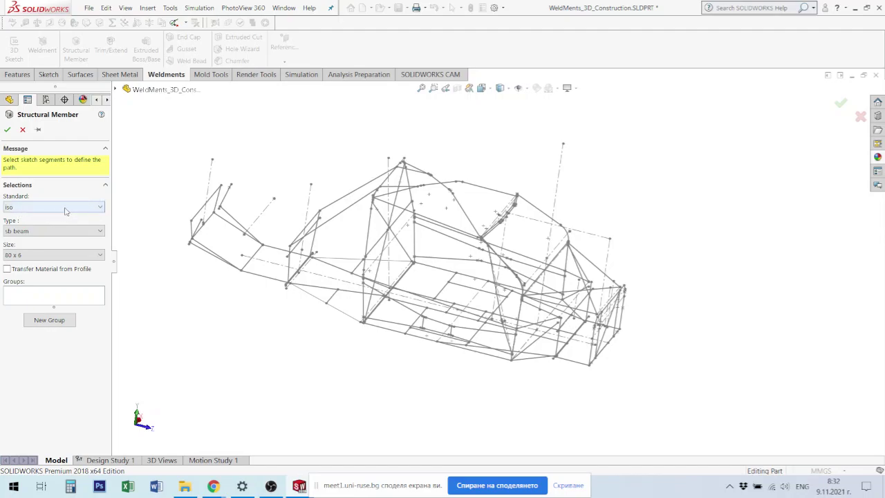
pyautogui.click(66, 209)
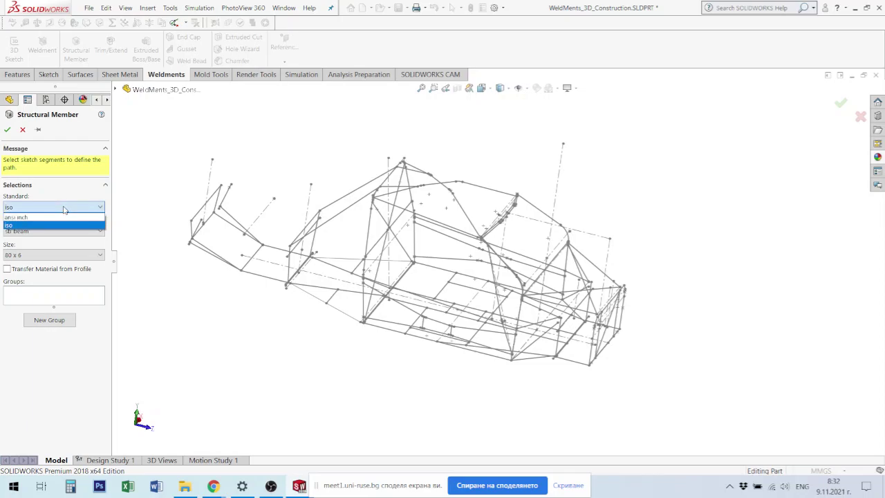
pyautogui.click(64, 209)
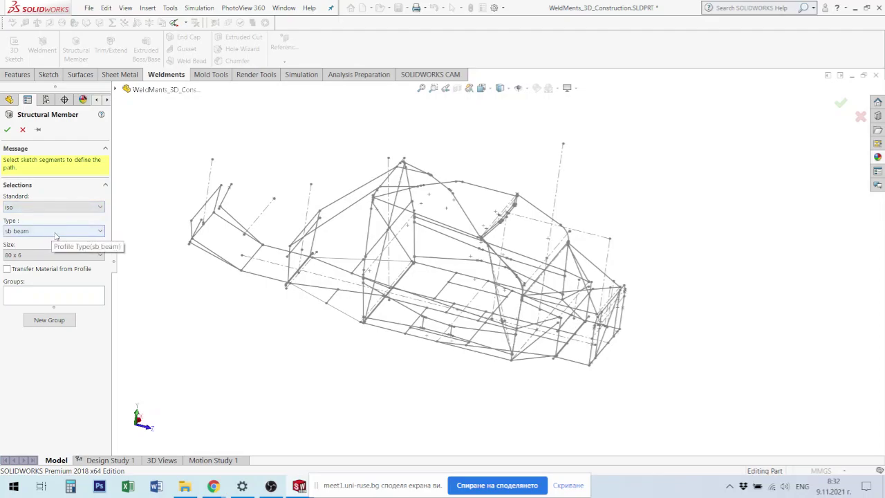
pyautogui.click(56, 231)
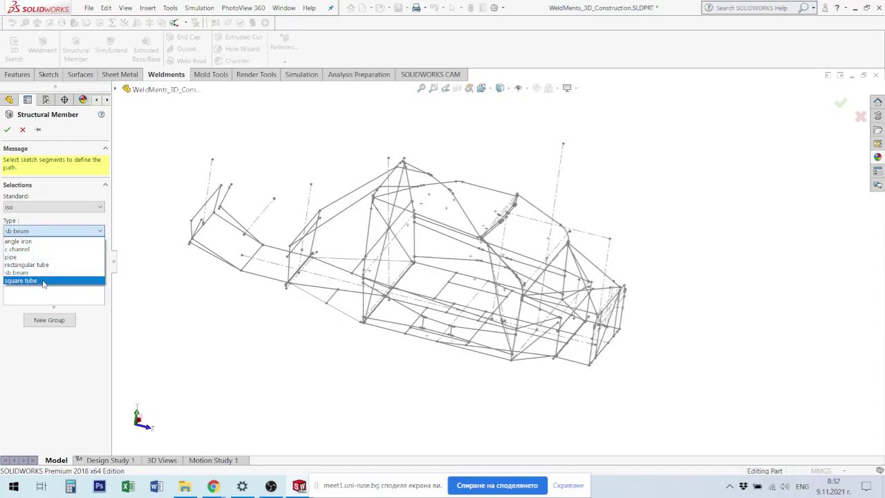
pyautogui.click(43, 281)
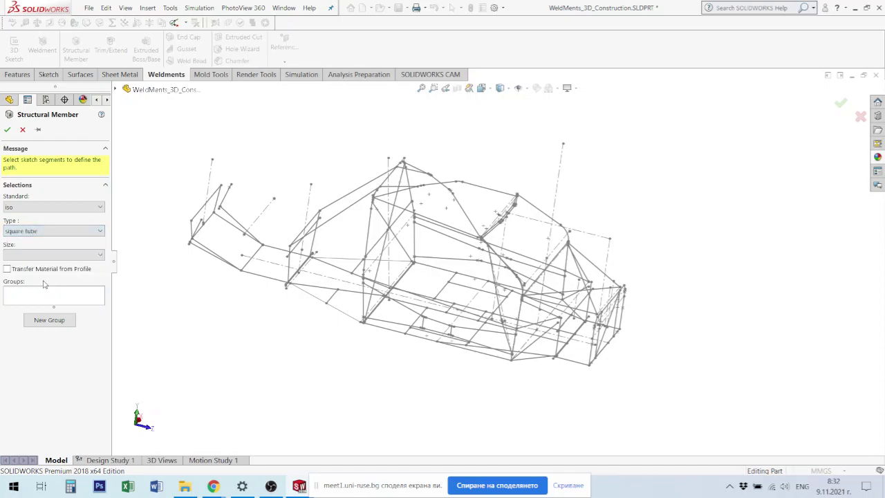
pyautogui.click(98, 256)
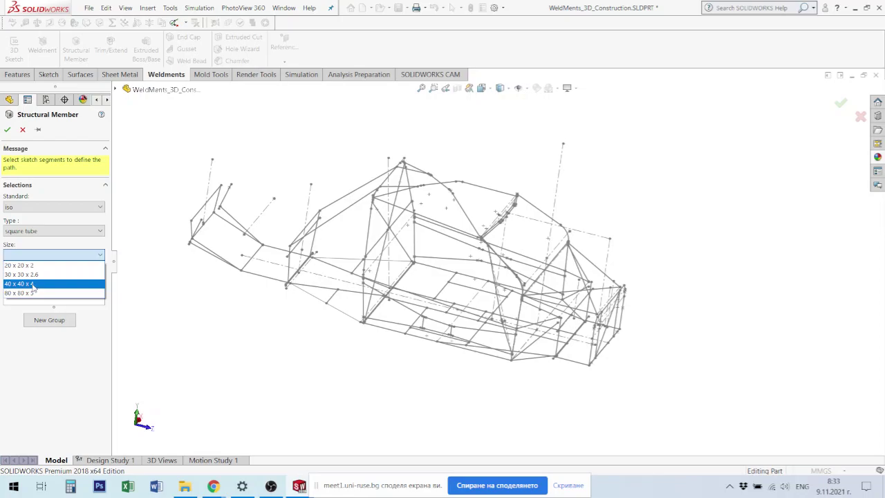
pyautogui.click(36, 284)
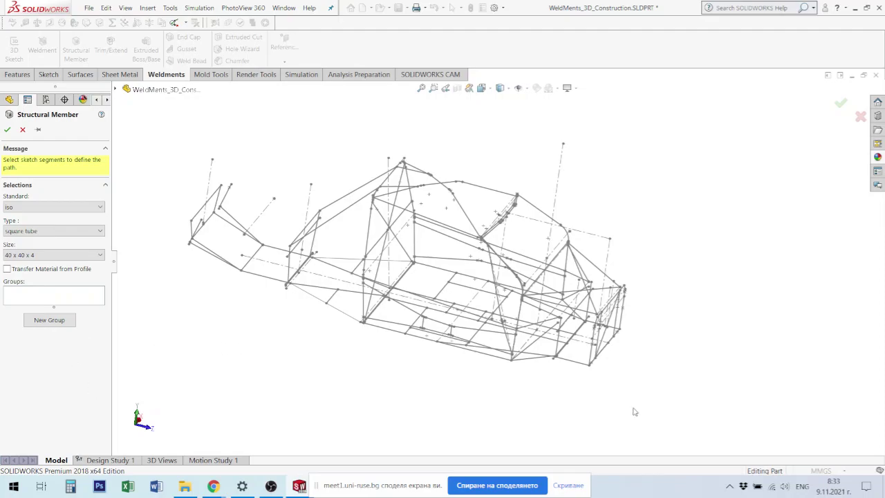
pyautogui.scroll(-2, 620, 343)
pyautogui.scroll(-2, 614, 341)
pyautogui.moveTo(595, 337); pyautogui.dragTo(569, 342, button='middle')
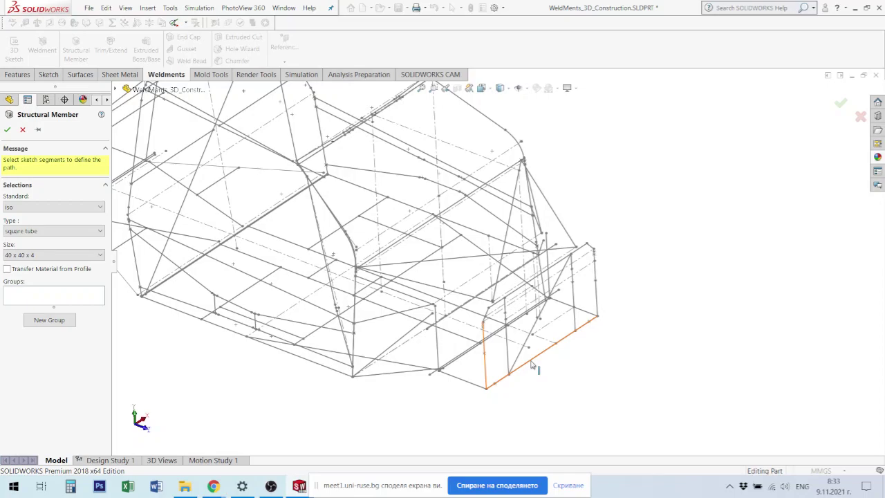
# Step: Run the square tube along the bottom front edge and the vertical corner edge
pyautogui.click(532, 365)
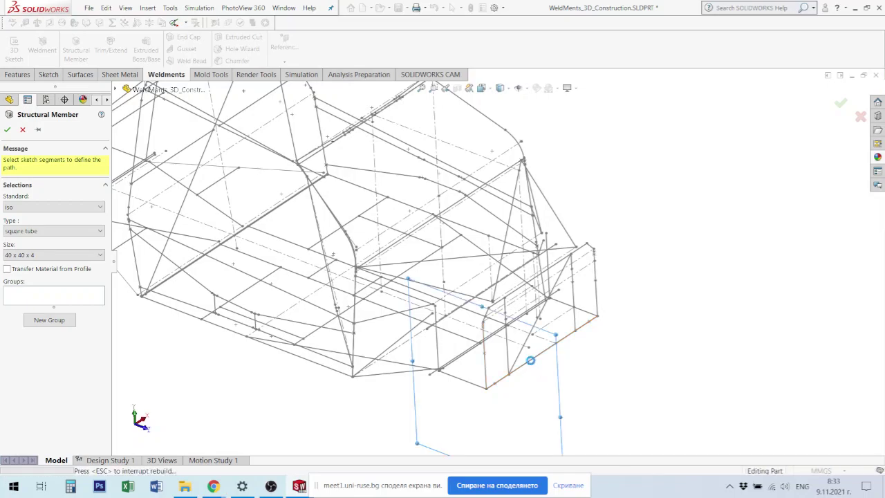
pyautogui.click(532, 365)
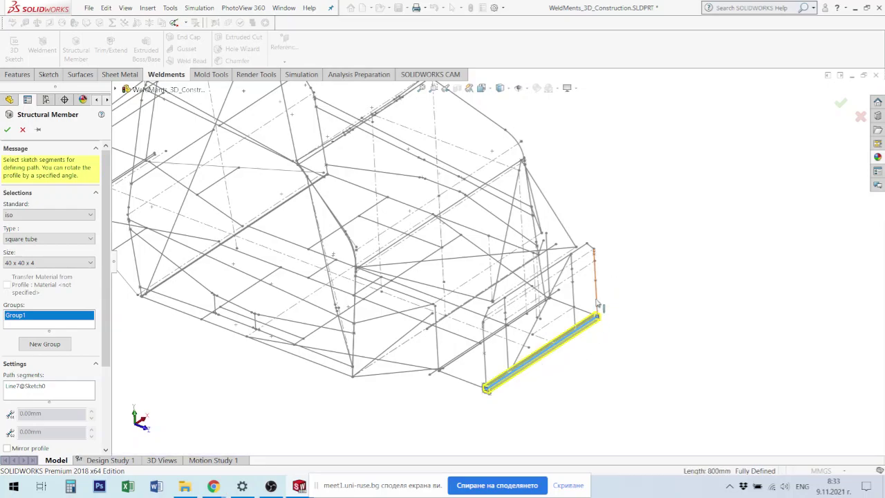
pyautogui.click(596, 299)
pyautogui.scroll(-2, 602, 310)
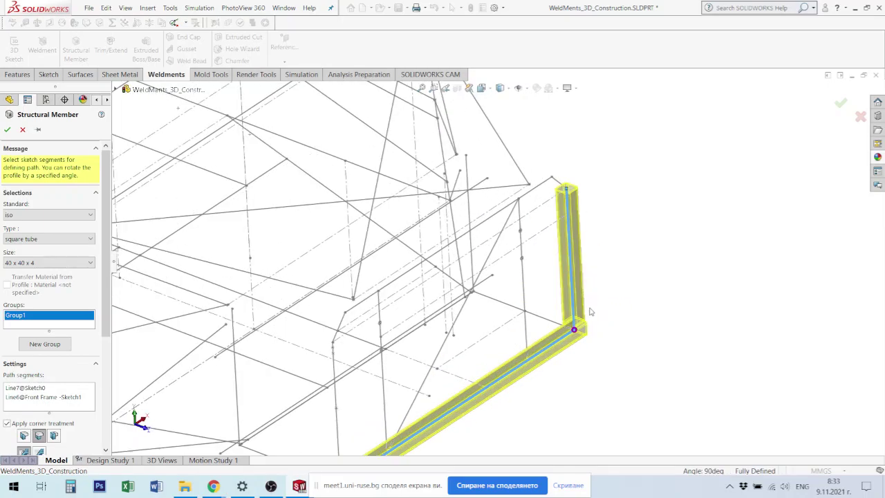
pyautogui.scroll(-2, 567, 316)
pyautogui.scroll(-2, 539, 315)
pyautogui.scroll(-2, 525, 325)
pyautogui.moveTo(522, 332); pyautogui.dragTo(568, 312, button='middle')
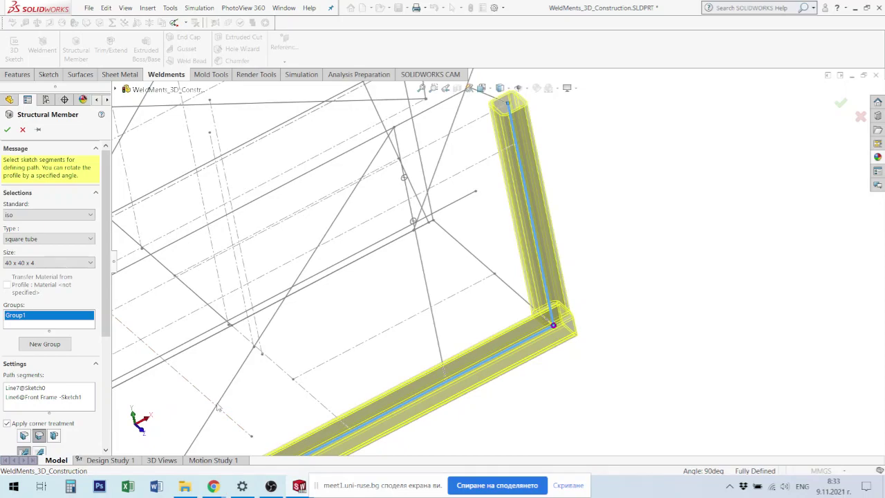
pyautogui.scroll(-2, 108, 324)
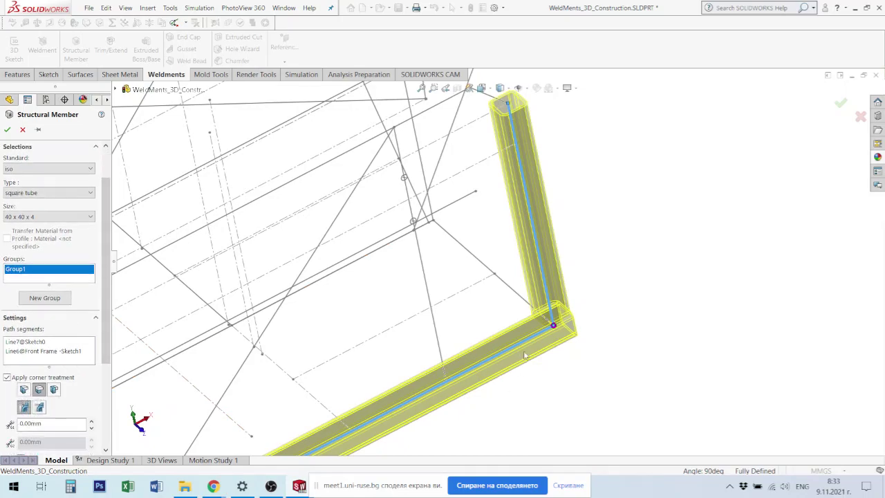
pyautogui.scroll(-3, 557, 311)
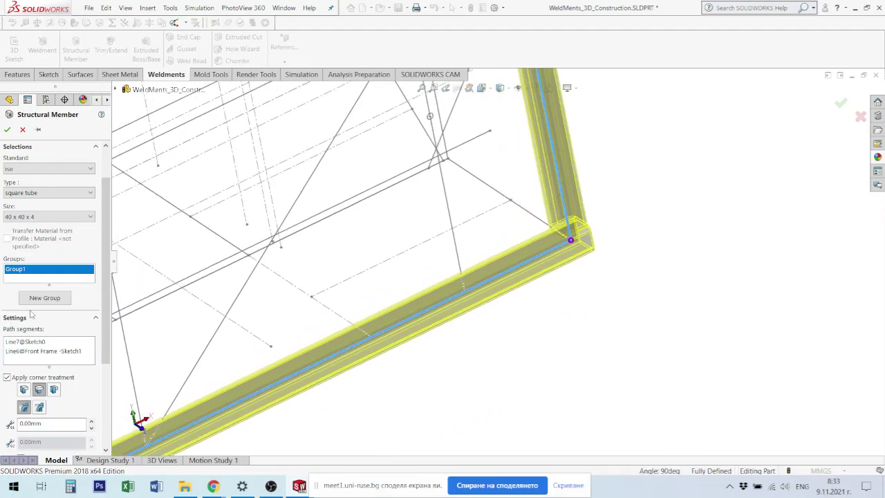
# Step: Use End Miter corners and add the remaining Front Frame lines to close the loop
pyautogui.click(25, 390)
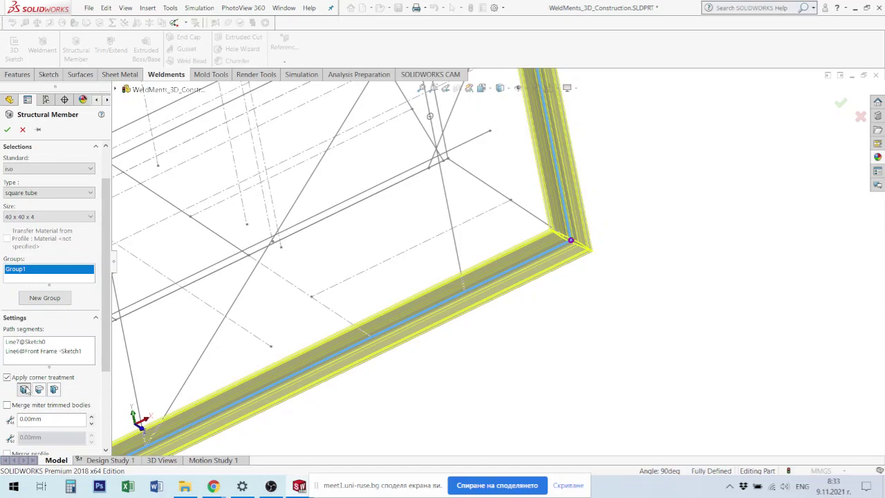
pyautogui.scroll(1, 623, 276)
pyautogui.scroll(1, 532, 176)
pyautogui.scroll(2, 520, 163)
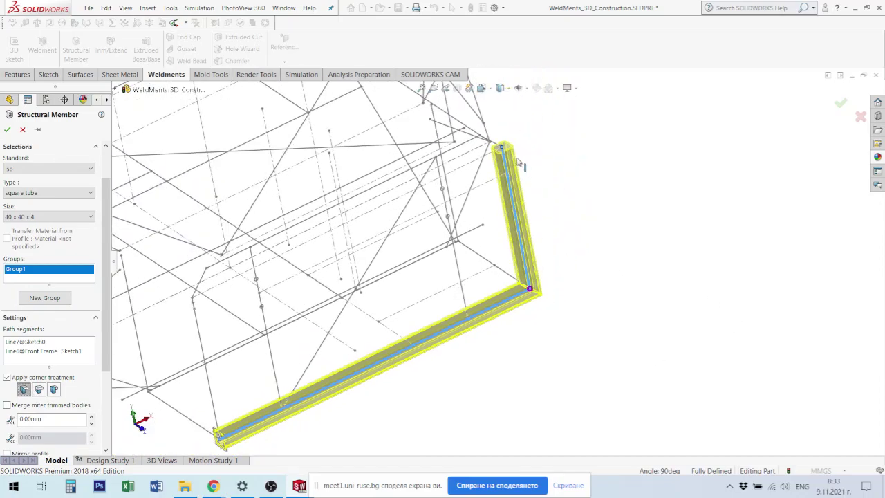
pyautogui.scroll(-3, 518, 166)
pyautogui.scroll(-3, 529, 207)
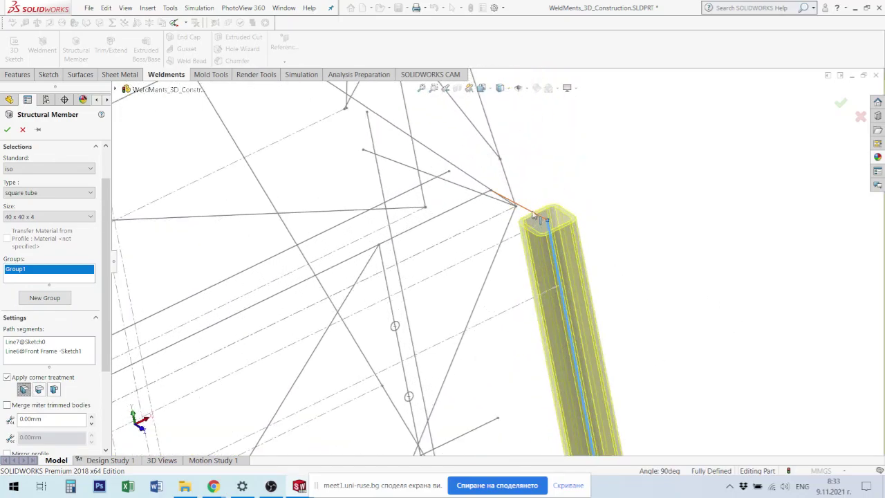
pyautogui.click(533, 214)
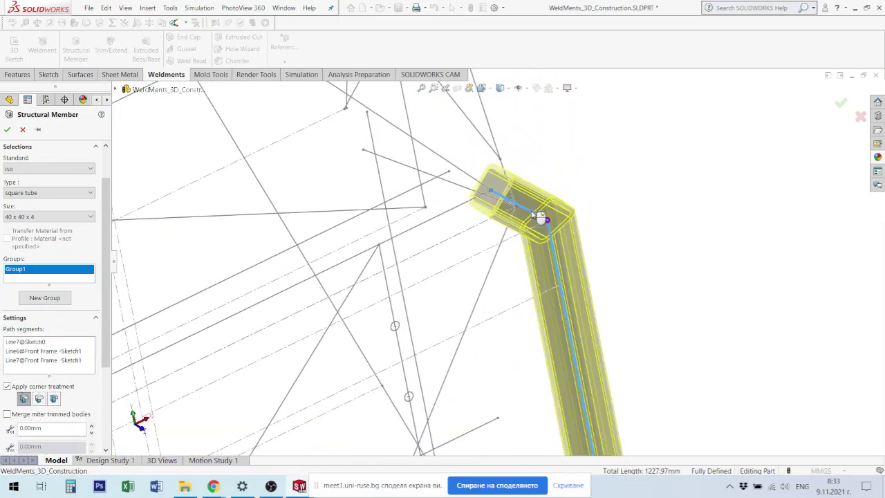
pyautogui.click(437, 220)
pyautogui.scroll(3, 473, 243)
pyautogui.scroll(2, 443, 312)
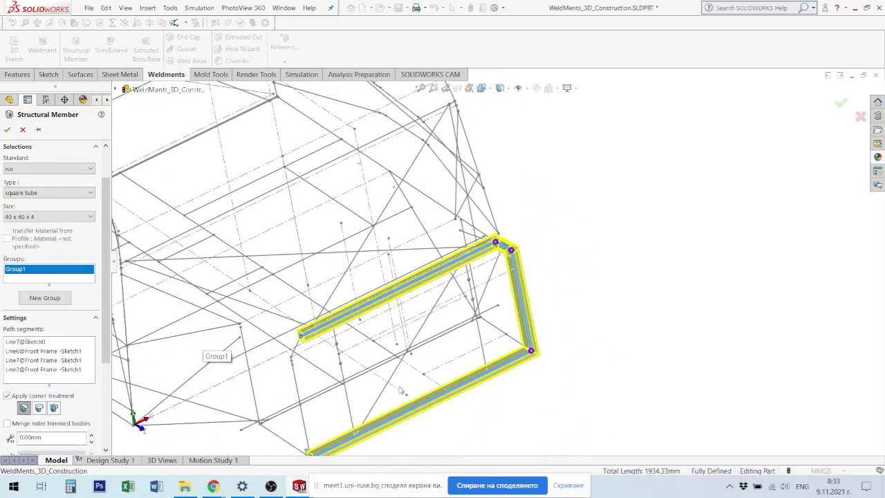
pyautogui.scroll(-2, 295, 376)
pyautogui.scroll(-3, 295, 377)
pyautogui.click(295, 369)
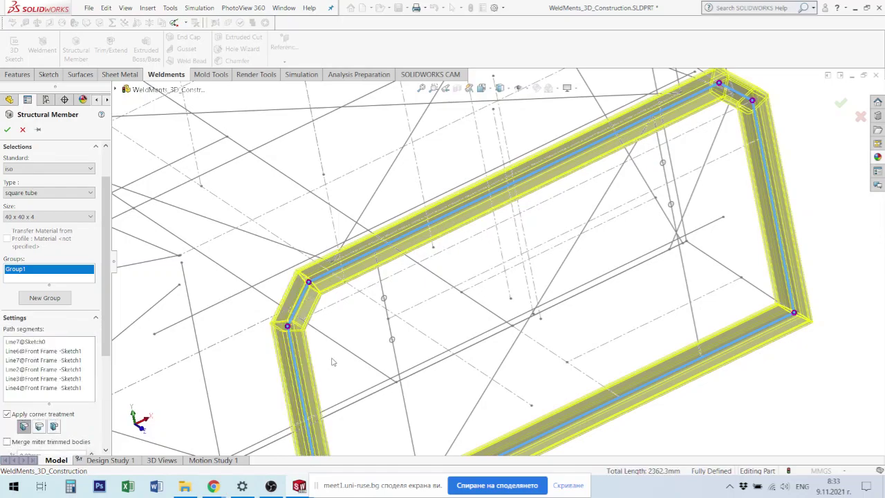
pyautogui.scroll(-2, 468, 340)
pyautogui.scroll(3, 460, 345)
pyautogui.scroll(2, 450, 354)
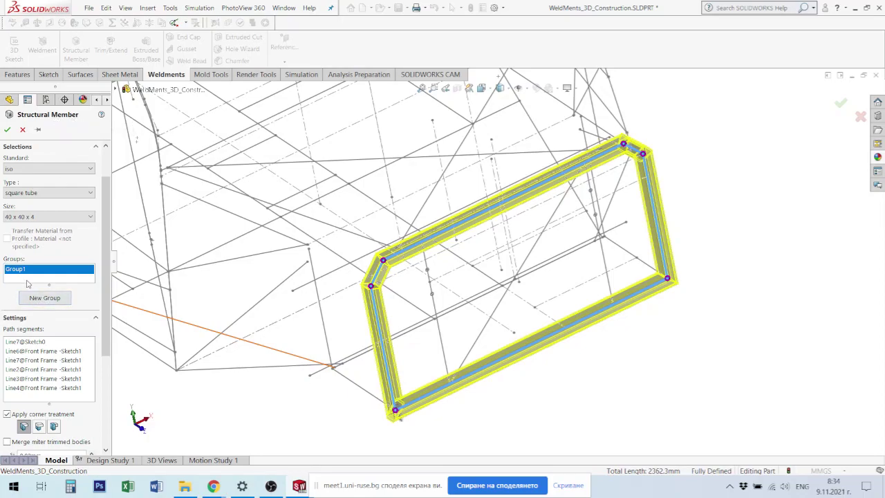
# Step: Add Line11 and Line12 as tube uprights in Group2, then begin Group3
pyautogui.click(45, 300)
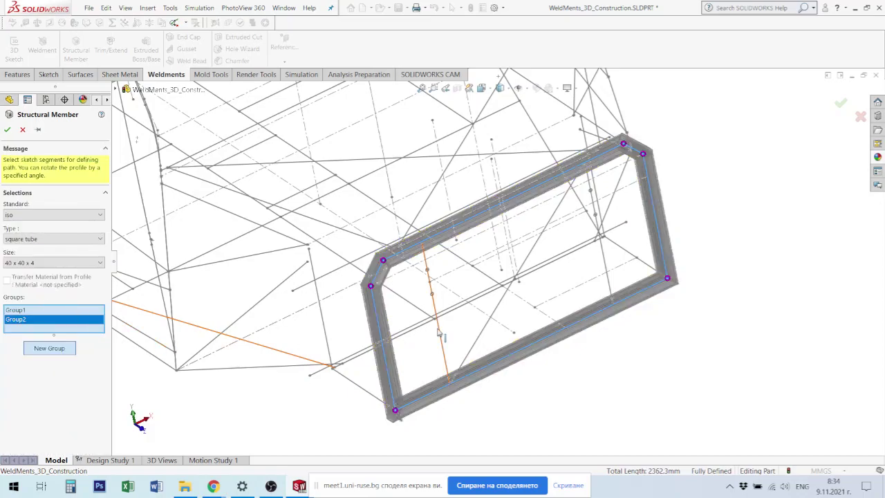
pyautogui.click(441, 335)
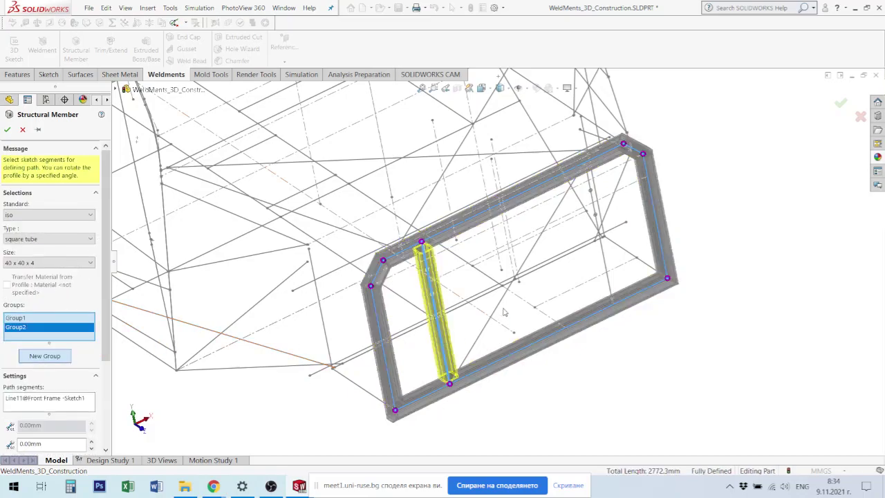
pyautogui.click(608, 282)
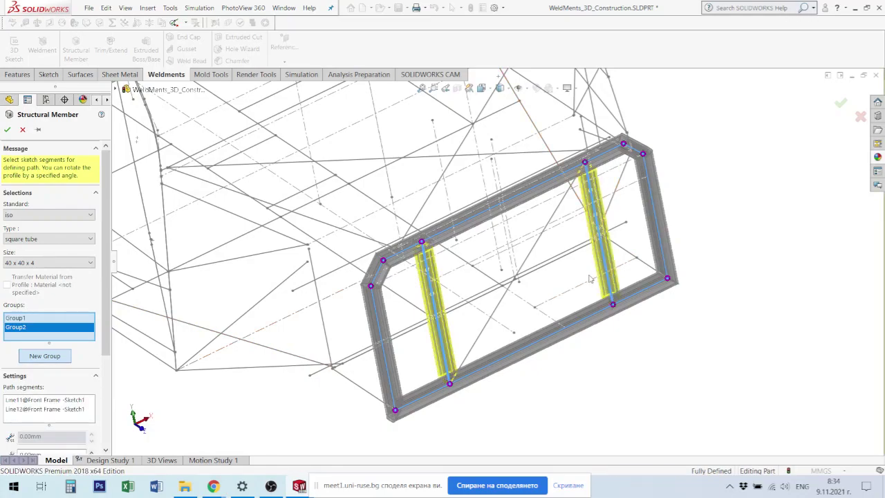
pyautogui.moveTo(607, 280); pyautogui.dragTo(482, 396, button='middle')
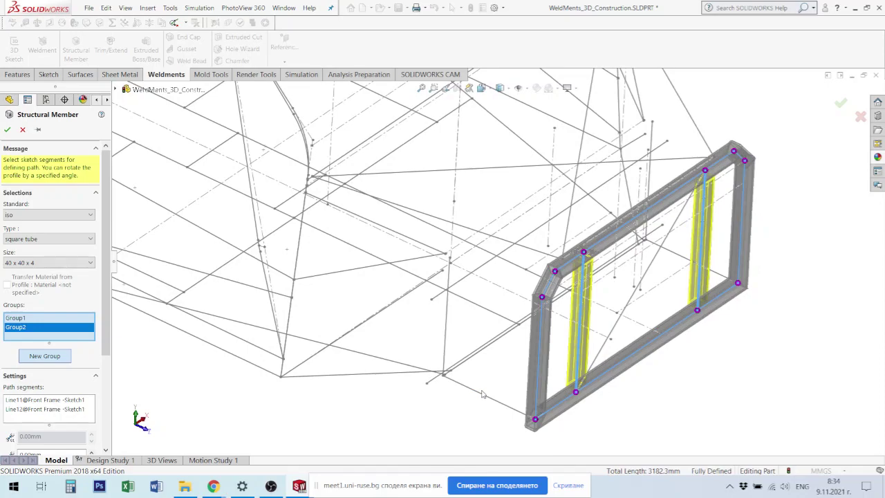
pyautogui.scroll(-2, 459, 384)
pyautogui.scroll(-2, 462, 364)
pyautogui.scroll(-1, 462, 370)
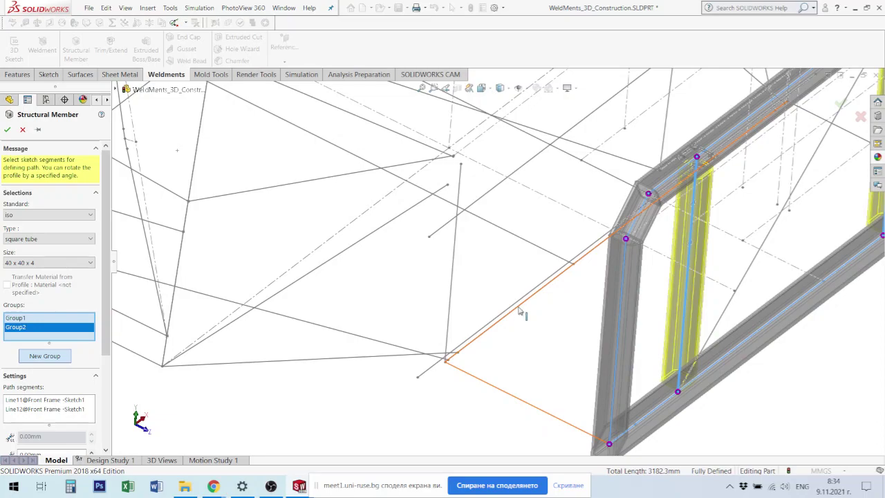
pyautogui.scroll(2, 529, 358)
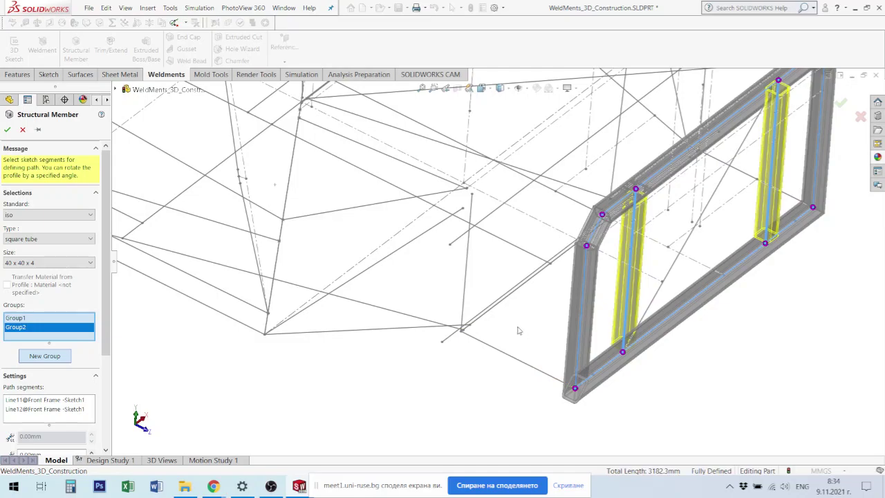
pyautogui.click(41, 356)
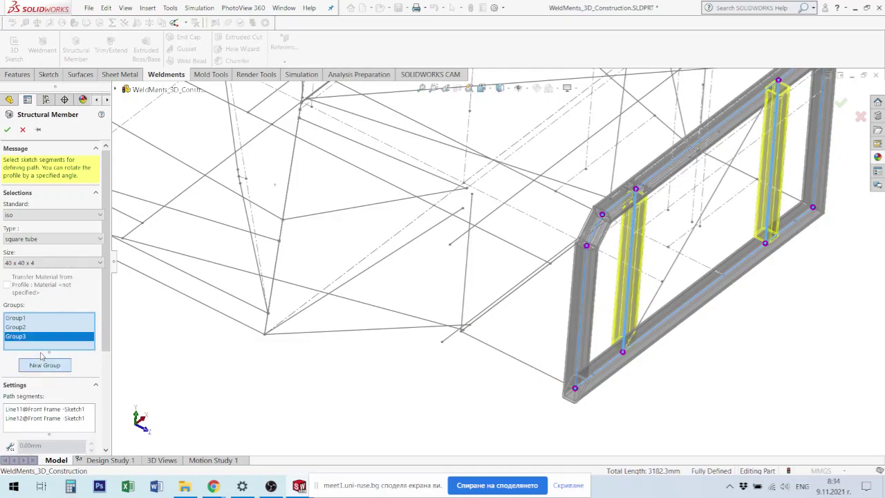
# Step: Run Group3 tubes along Sketch0 Line6, Line9 and Line8 behind the front frame
pyautogui.click(531, 369)
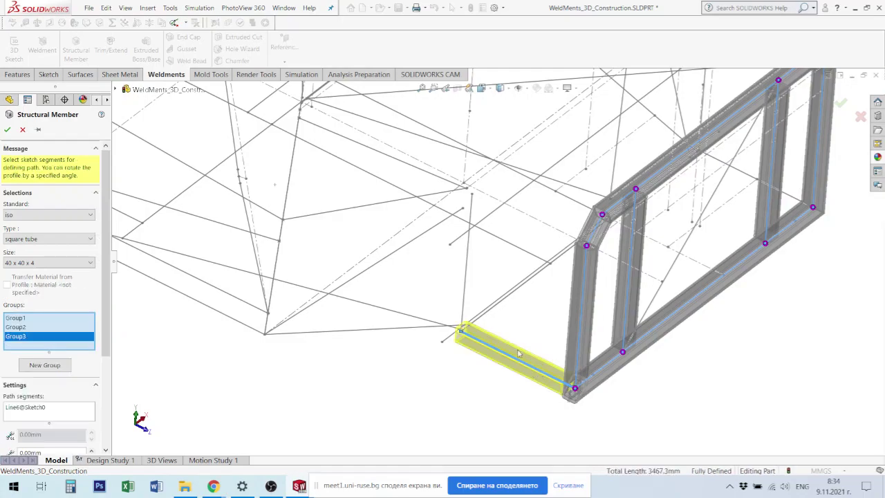
pyautogui.click(513, 298)
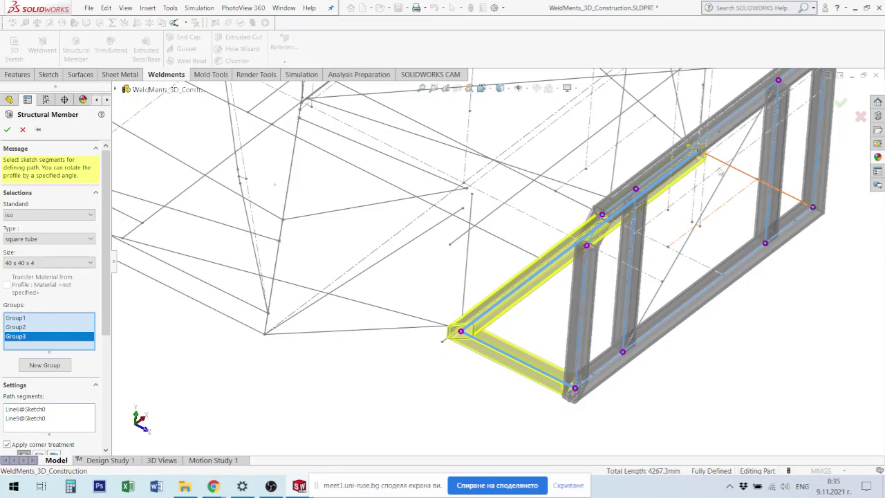
pyautogui.moveTo(703, 202); pyautogui.dragTo(674, 137, button='middle')
pyautogui.scroll(-2, 670, 136)
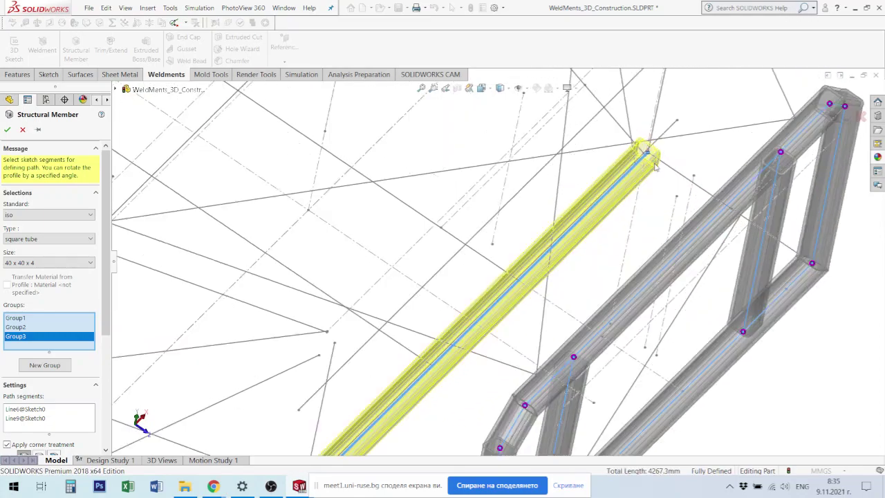
pyautogui.scroll(-3, 657, 166)
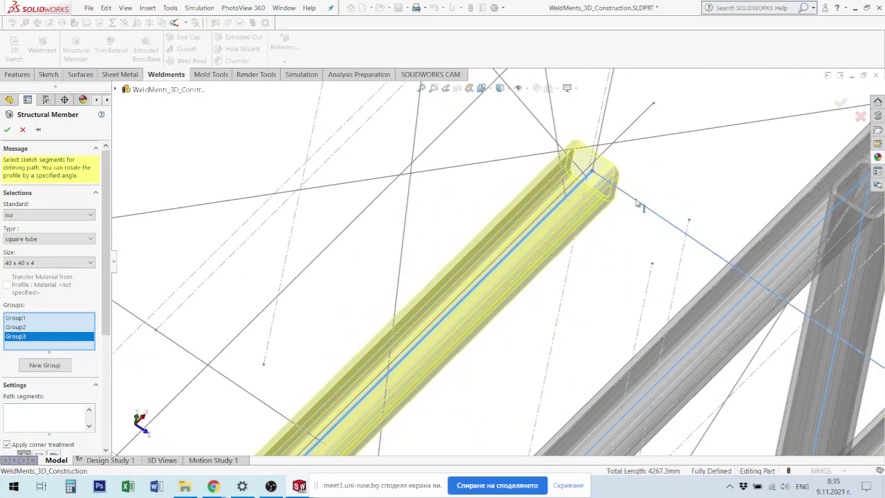
pyautogui.click(637, 202)
pyautogui.scroll(1, 615, 217)
pyautogui.scroll(2, 618, 217)
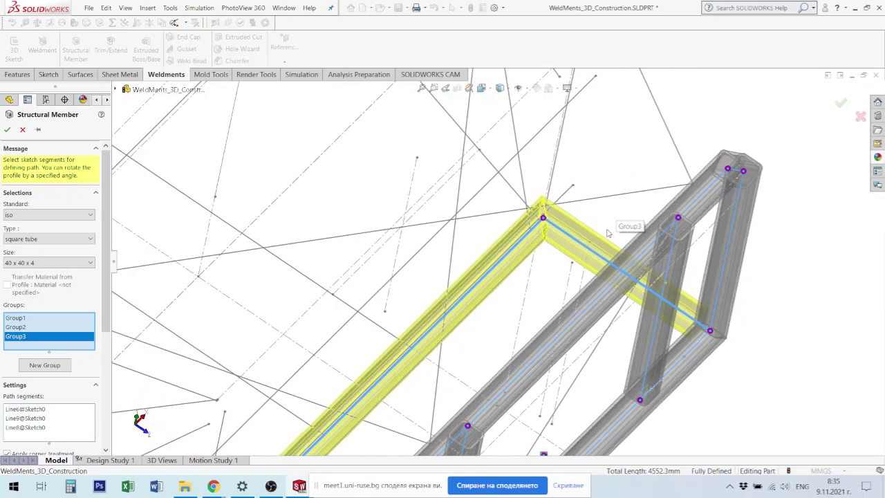
pyautogui.scroll(1, 588, 235)
pyautogui.scroll(1, 519, 277)
pyautogui.scroll(2, 473, 297)
pyautogui.moveTo(473, 297); pyautogui.dragTo(484, 278, button='middle')
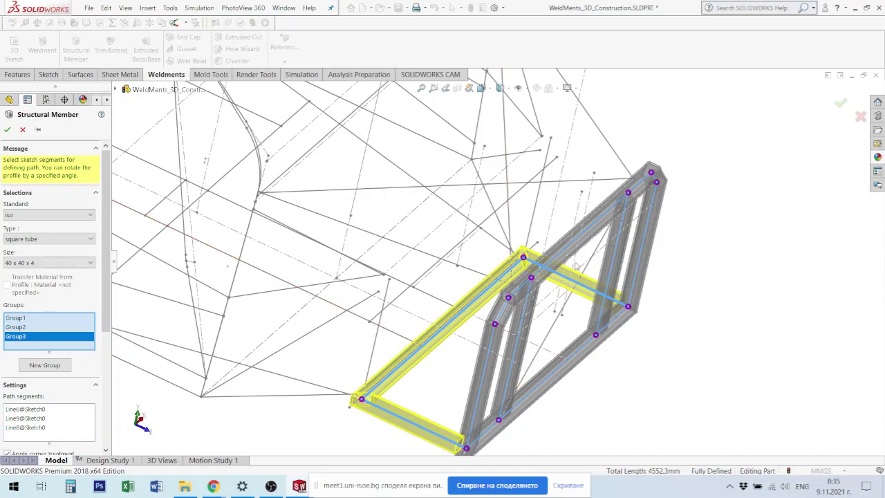
# Step: Start Group4 and run 40 x 40 x 4 square tube along the first three base perimeter lines
pyautogui.click(52, 367)
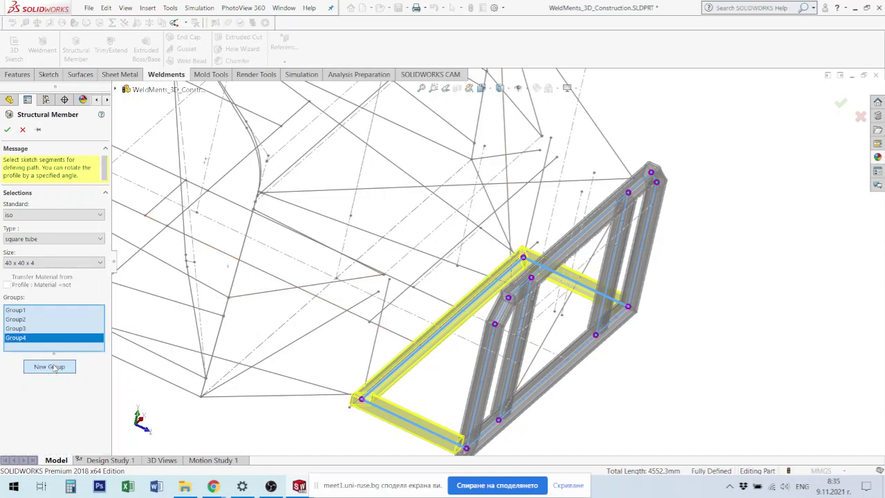
pyautogui.click(328, 399)
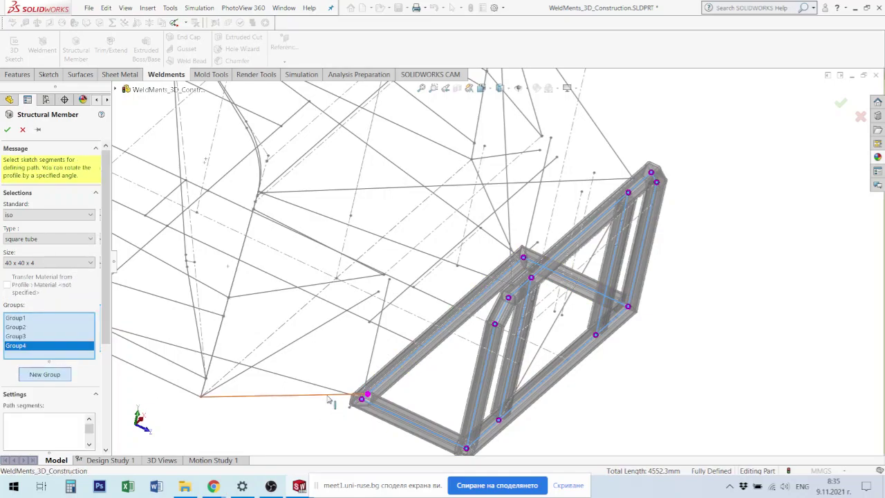
pyautogui.moveTo(334, 401); pyautogui.dragTo(231, 390, button='middle')
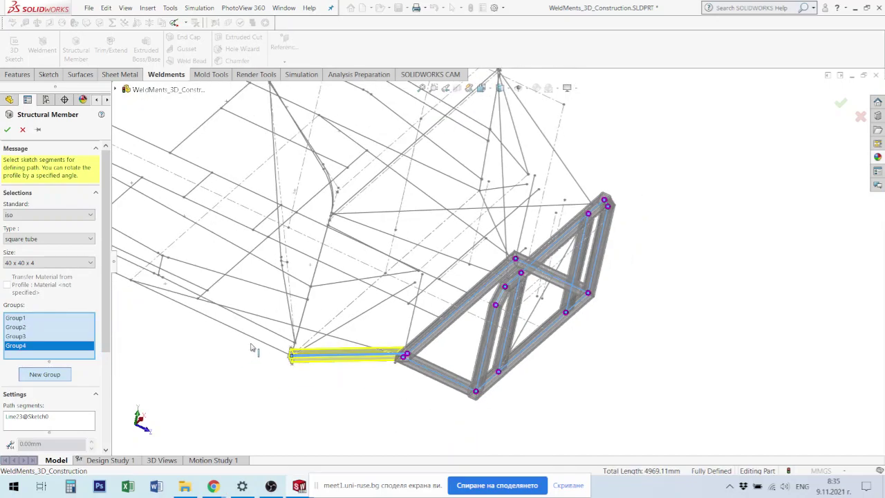
pyautogui.click(240, 302)
pyautogui.moveTo(241, 302); pyautogui.dragTo(244, 301, button='middle')
pyautogui.scroll(-3, 263, 345)
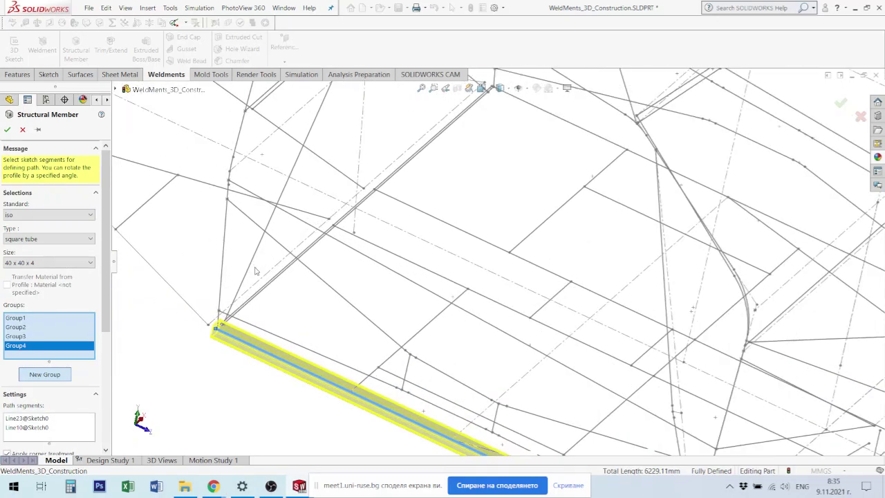
pyautogui.scroll(-3, 263, 346)
pyautogui.scroll(-2, 263, 346)
pyautogui.scroll(-2, 264, 347)
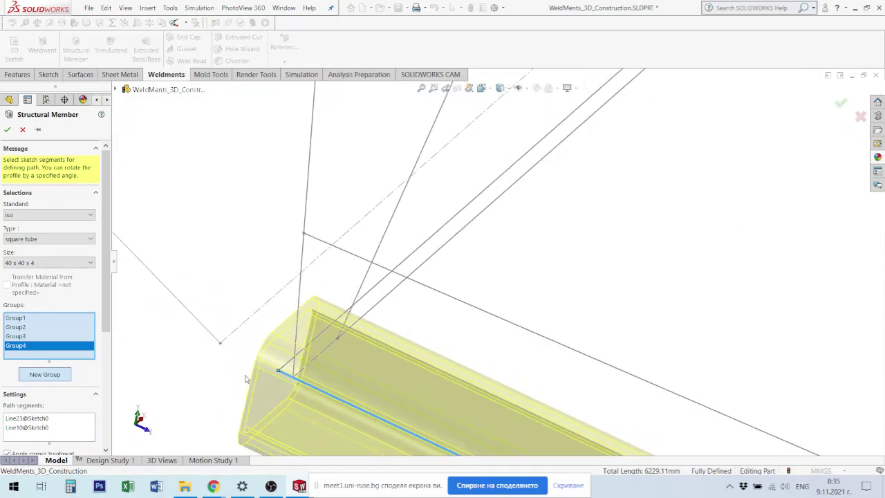
pyautogui.click(386, 281)
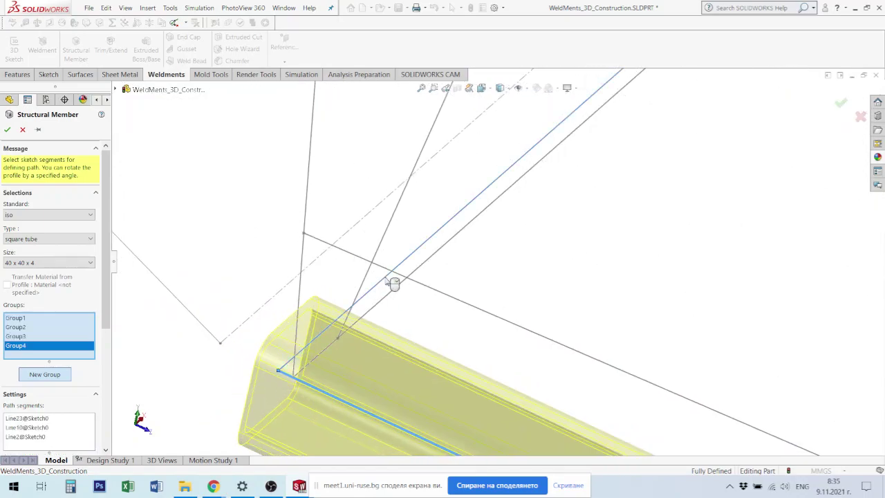
# Step: Add the adjoining perimeter line to close the Group4 loop, then start Group5
pyautogui.scroll(3, 484, 236)
pyautogui.scroll(3, 566, 179)
pyautogui.scroll(1, 567, 180)
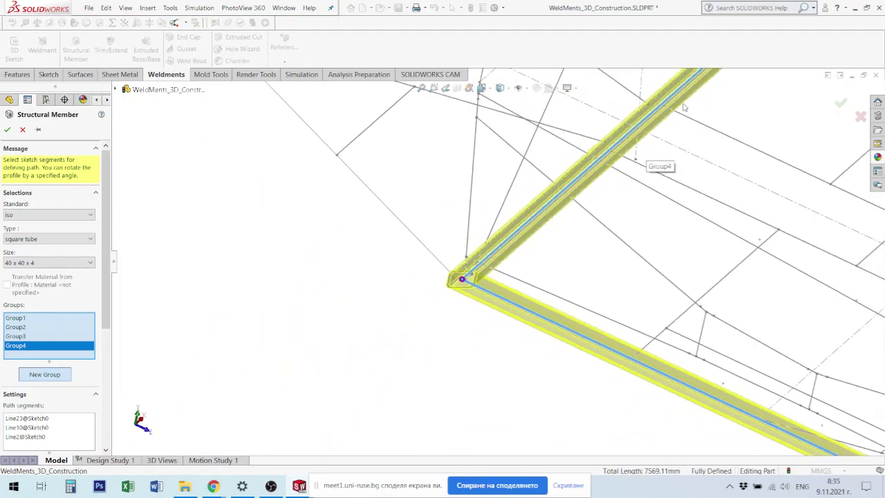
pyautogui.scroll(-3, 664, 118)
pyautogui.scroll(-2, 506, 196)
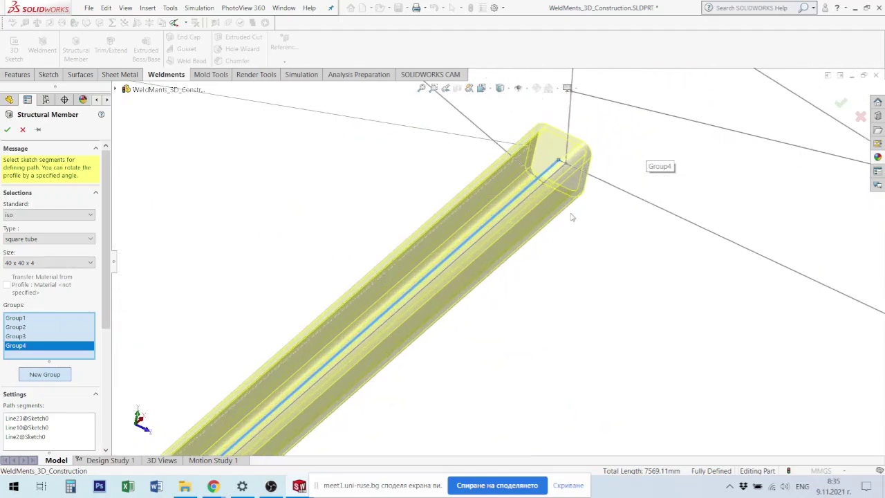
pyautogui.click(643, 204)
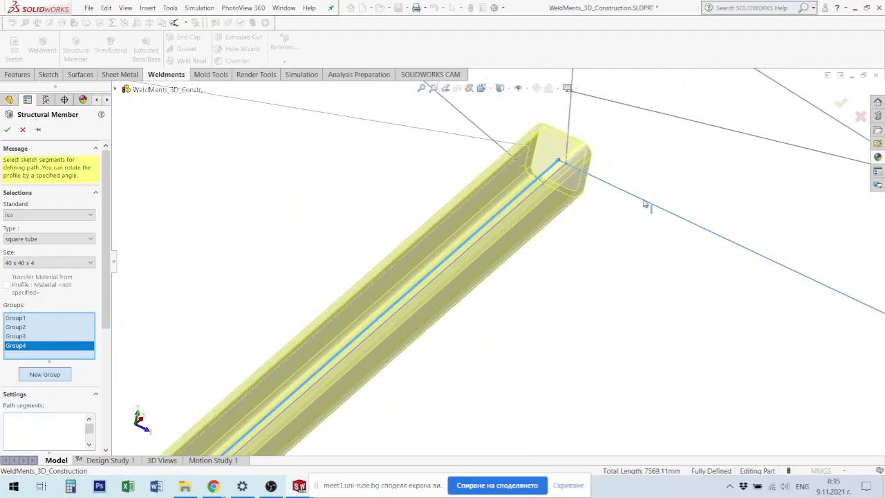
pyautogui.scroll(2, 648, 204)
pyautogui.scroll(2, 717, 372)
pyautogui.scroll(3, 716, 372)
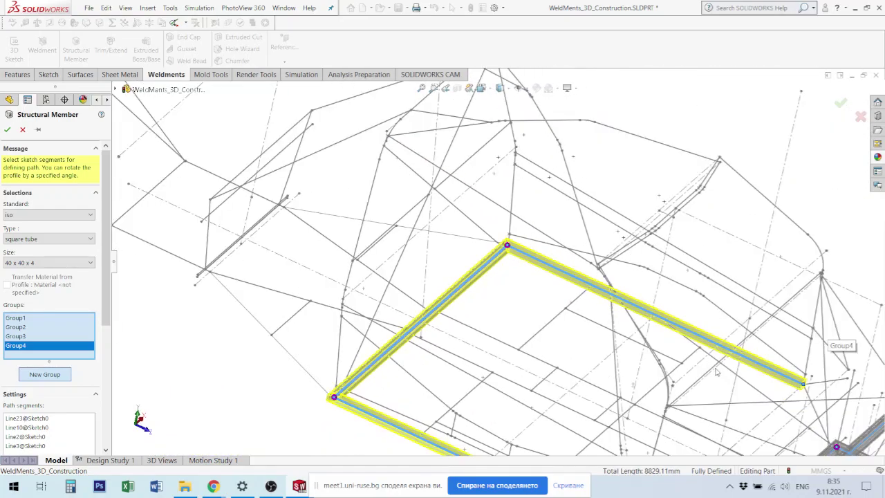
pyautogui.scroll(3, 717, 372)
pyautogui.scroll(-3, 728, 360)
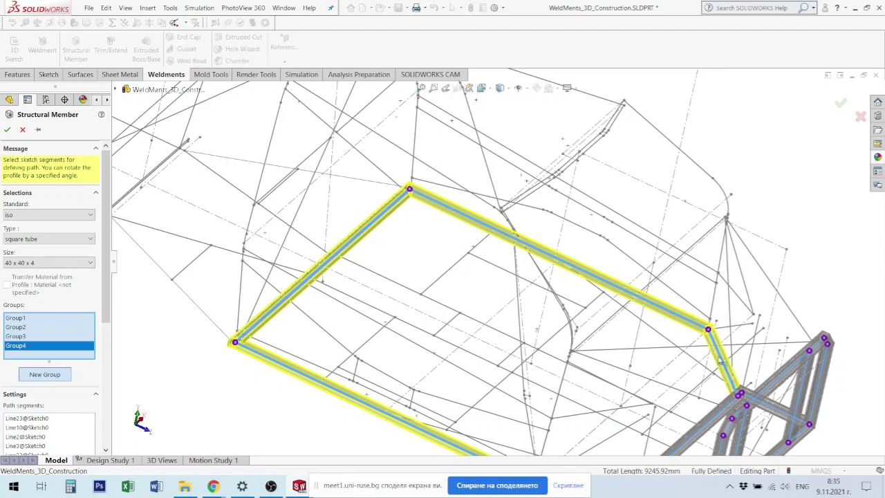
pyautogui.scroll(4, 695, 374)
pyautogui.moveTo(695, 374)
pyautogui.mouseDown(button='middle')
pyautogui.moveTo(622, 357)
pyautogui.moveTo(603, 381)
pyautogui.mouseUp(button='middle')
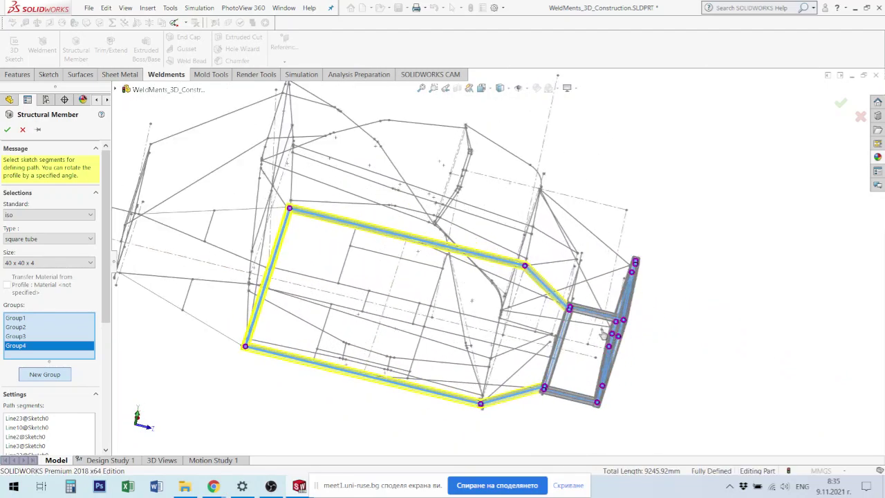
pyautogui.scroll(-2, 619, 345)
pyautogui.moveTo(540, 364)
pyautogui.mouseDown(button='middle')
pyautogui.moveTo(526, 292)
pyautogui.moveTo(494, 301)
pyautogui.mouseUp(button='middle')
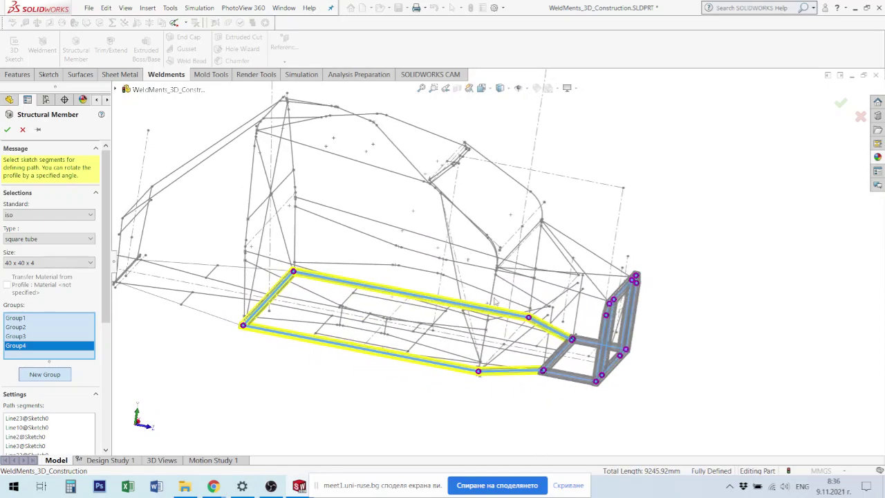
pyautogui.click(42, 375)
pyautogui.moveTo(341, 324)
pyautogui.mouseDown(button='middle')
pyautogui.moveTo(321, 346)
pyautogui.moveTo(349, 353)
pyautogui.mouseUp(button='middle')
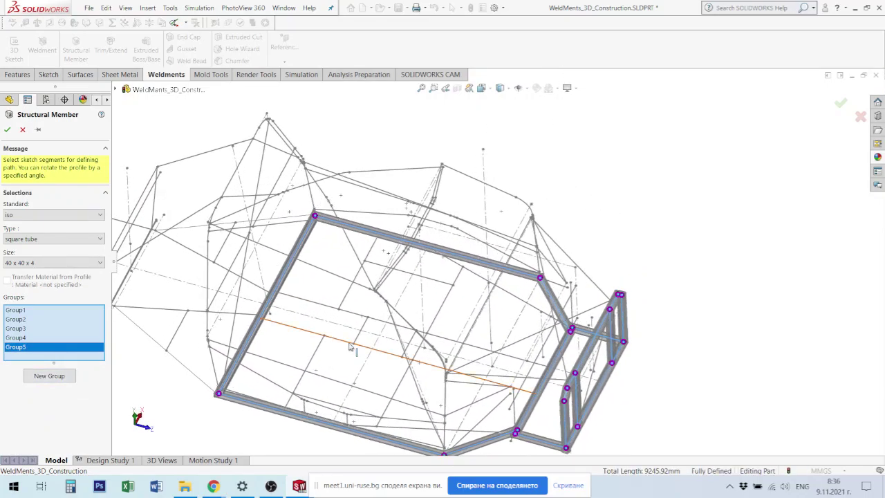
# Step: Add two parallel lengthwise square tubes along Line12 and Line20 inside the base loop
pyautogui.click(349, 347)
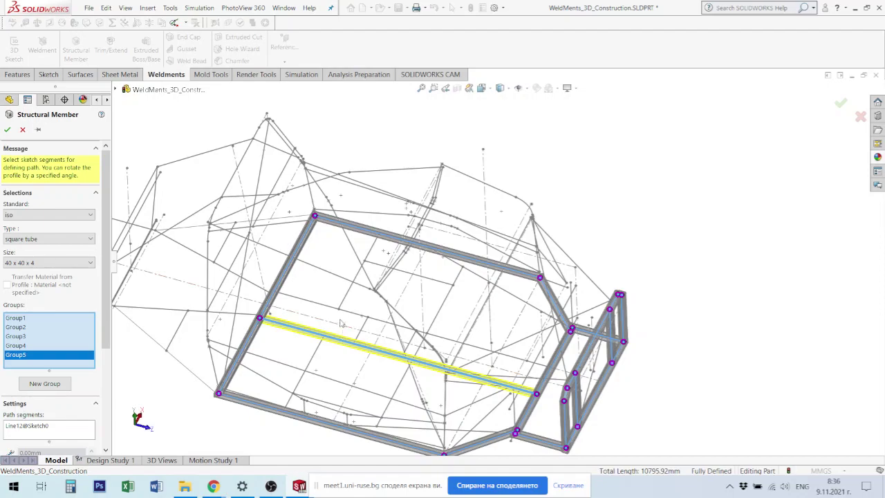
pyautogui.click(353, 315)
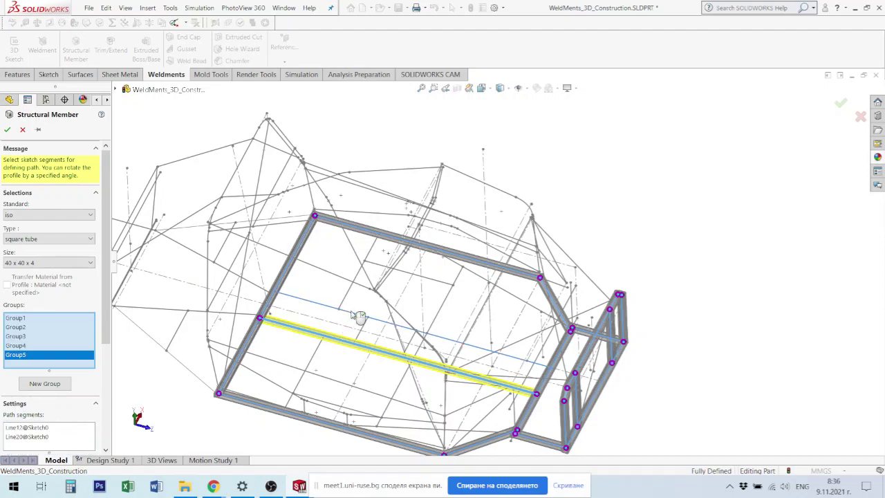
pyautogui.scroll(-3, 359, 317)
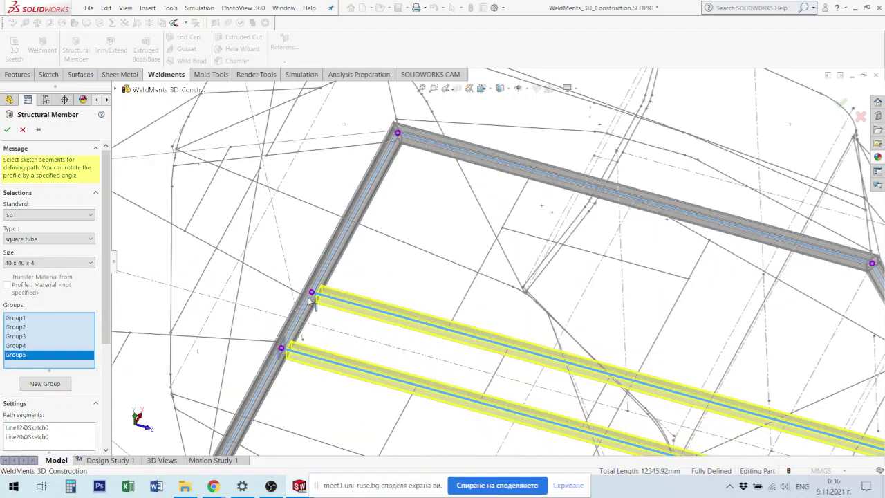
pyautogui.scroll(-3, 373, 304)
pyautogui.scroll(-2, 415, 280)
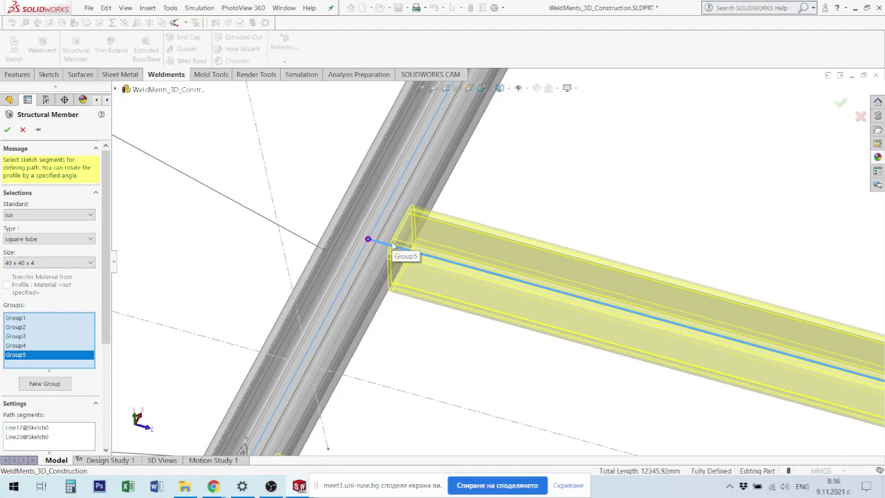
pyautogui.scroll(2, 543, 337)
pyautogui.scroll(2, 610, 336)
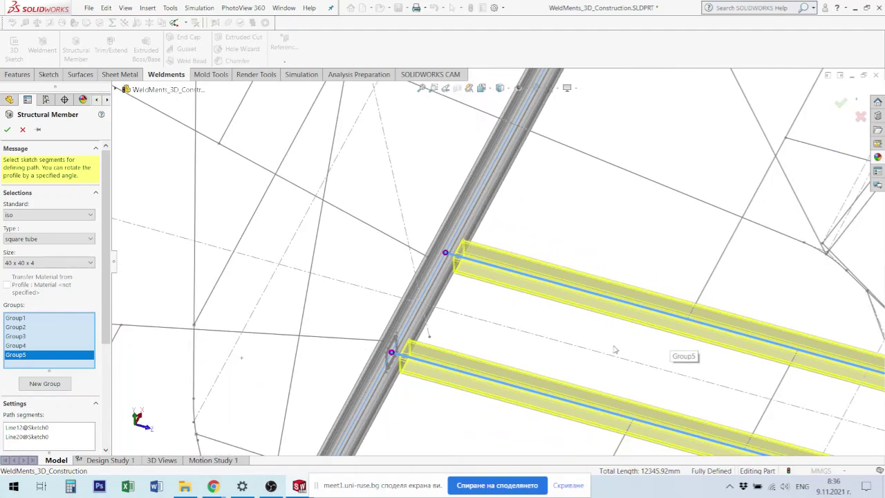
pyautogui.scroll(2, 622, 345)
pyautogui.scroll(2, 650, 348)
pyautogui.scroll(1, 662, 349)
pyautogui.scroll(1, 662, 349)
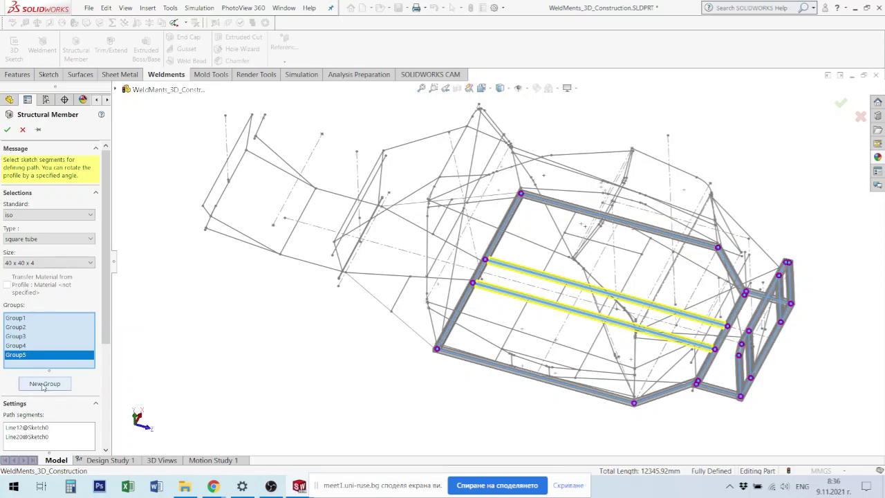
pyautogui.moveTo(615, 339)
pyautogui.mouseDown(button='middle')
pyautogui.moveTo(623, 316)
pyautogui.moveTo(620, 334)
pyautogui.moveTo(645, 395)
pyautogui.mouseUp(button='middle')
pyautogui.scroll(-3, 645, 394)
pyautogui.scroll(-3, 633, 360)
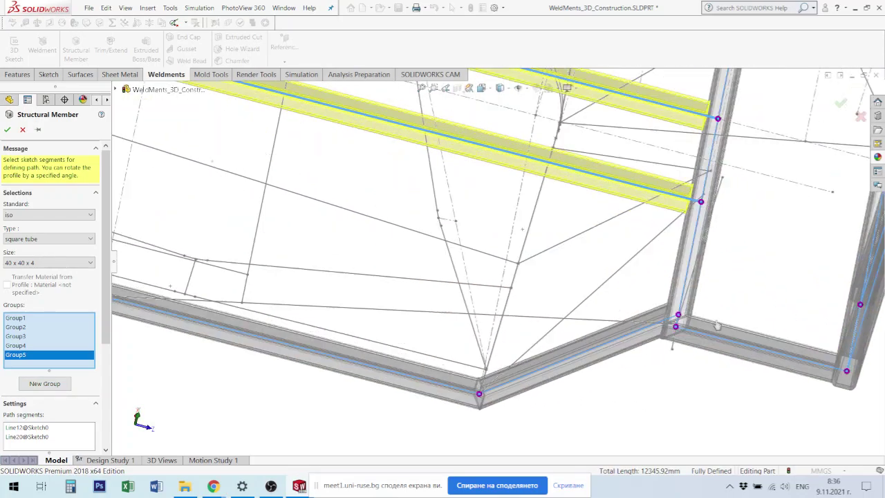
pyautogui.scroll(-3, 622, 319)
pyautogui.scroll(-2, 621, 295)
pyautogui.scroll(3, 620, 295)
pyautogui.scroll(3, 628, 290)
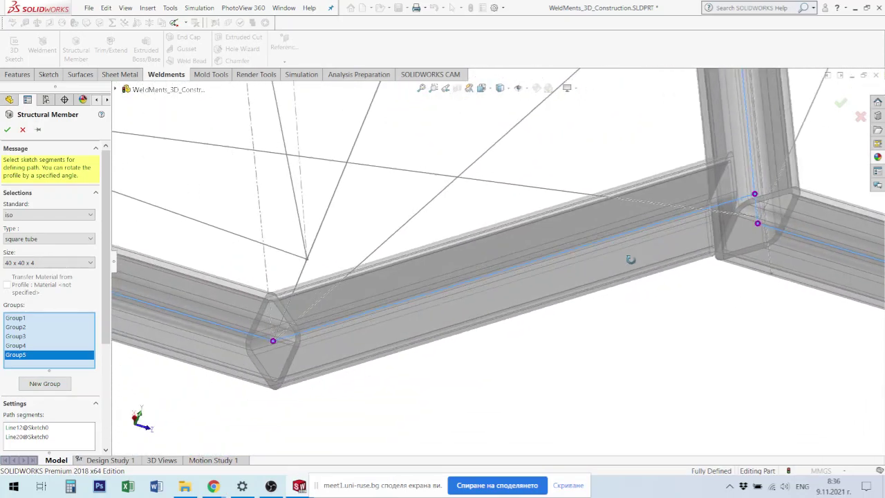
pyautogui.scroll(-4, 702, 233)
pyautogui.scroll(-3, 745, 225)
pyautogui.scroll(-2, 644, 212)
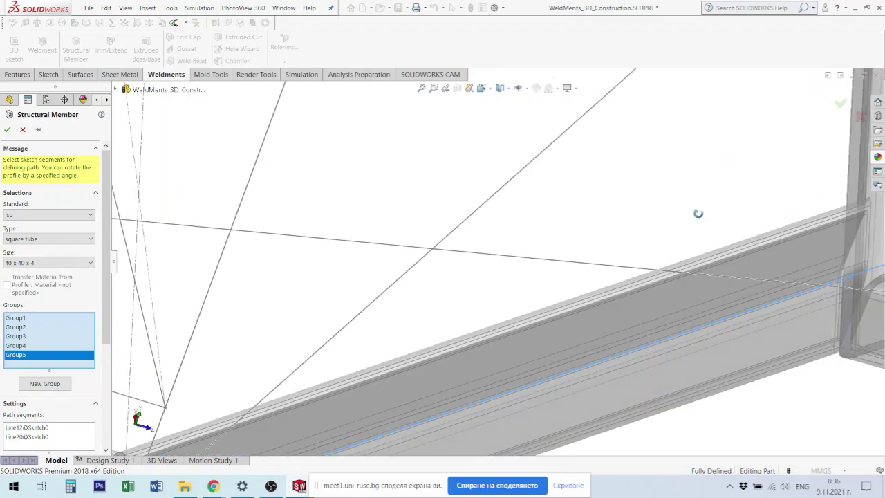
pyautogui.scroll(1, 699, 211)
pyautogui.scroll(3, 712, 242)
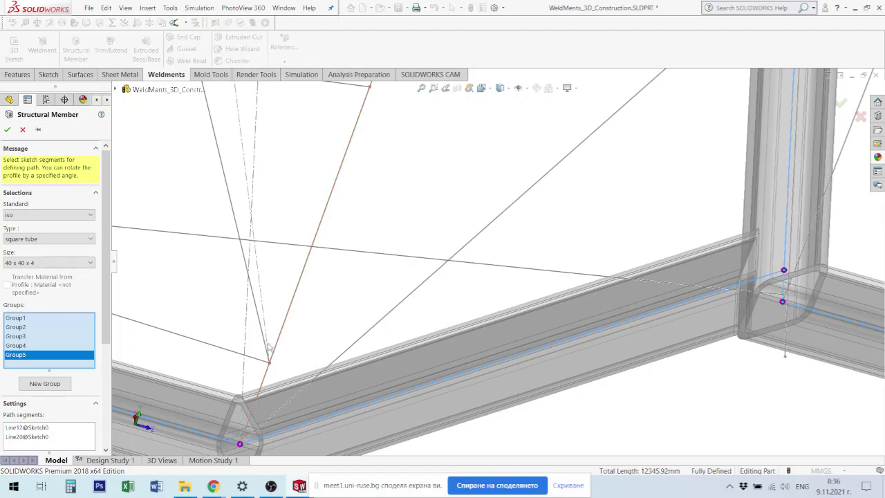
pyautogui.press('z')
pyautogui.press('z')
pyautogui.press('z')
pyautogui.press('z')
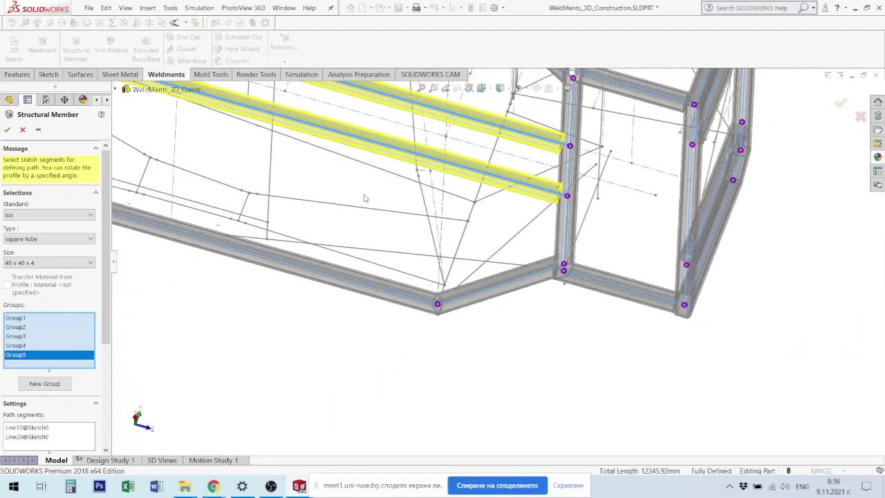
pyautogui.moveTo(357, 152); pyautogui.dragTo(412, 206, button='middle')
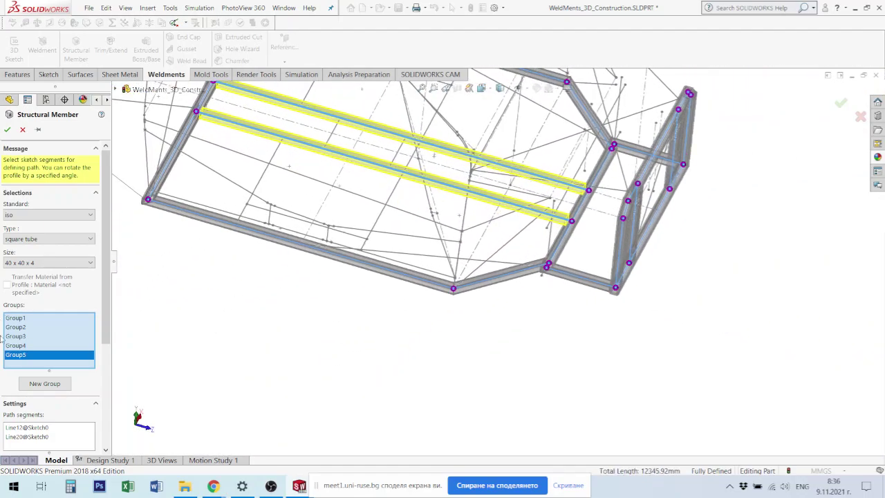
# Step: Start Group6 with six crossmembers on Line17, Line19, Line51, Line15, Line50 and Line13
pyautogui.click(56, 384)
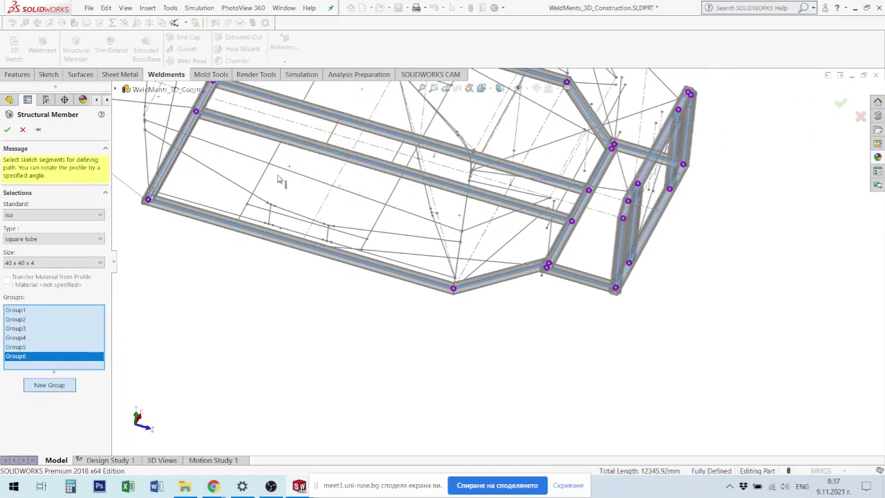
pyautogui.moveTo(290, 200); pyautogui.dragTo(424, 179, button='middle')
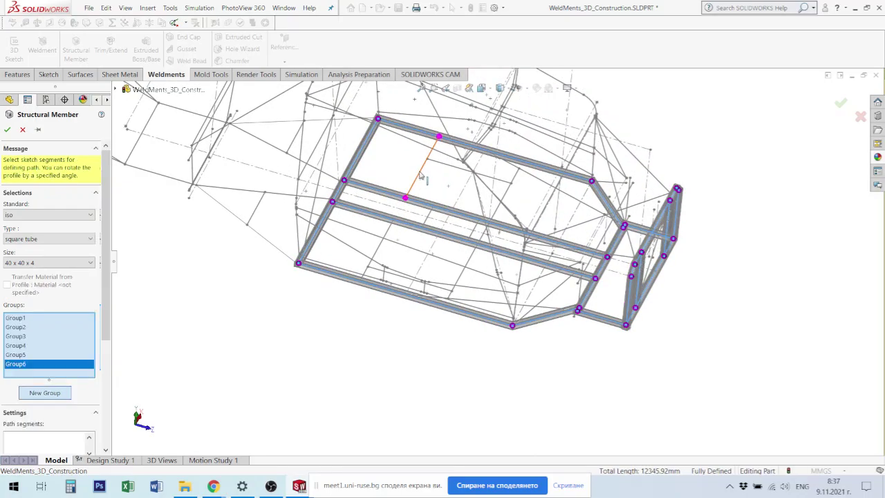
pyautogui.click(420, 174)
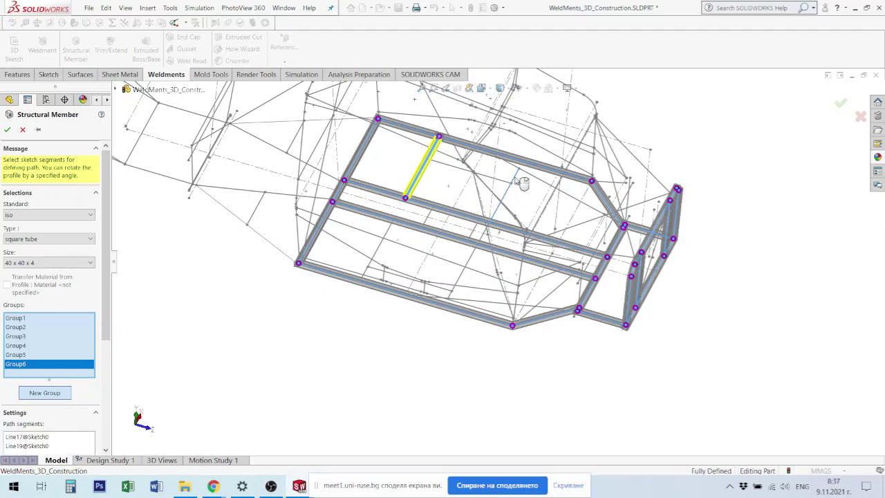
pyautogui.click(517, 182)
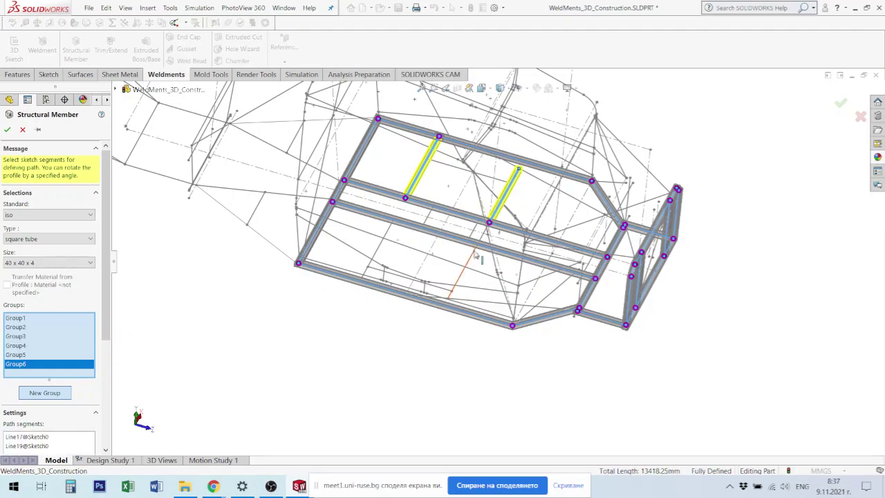
pyautogui.scroll(-2, 478, 235)
pyautogui.scroll(-2, 494, 254)
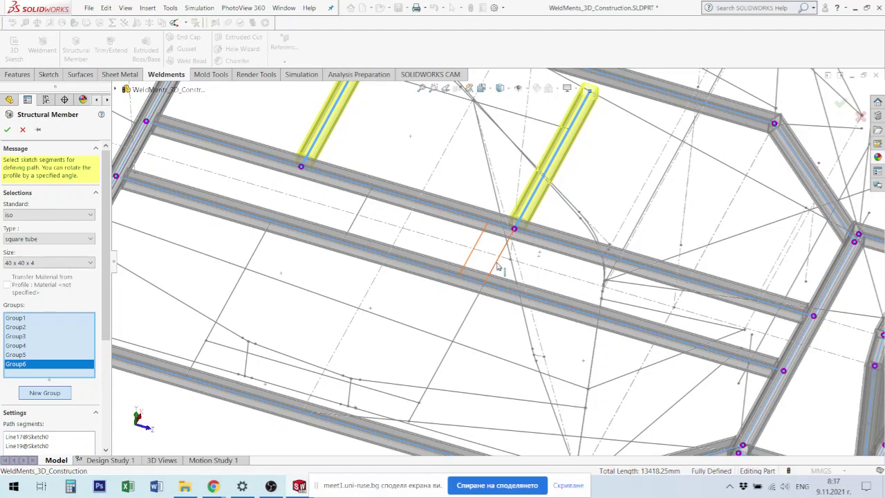
pyautogui.click(498, 265)
pyautogui.click(497, 266)
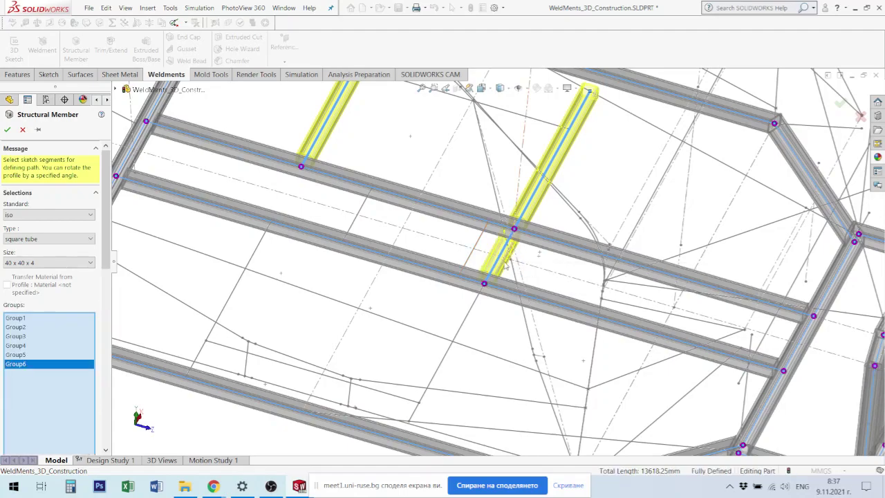
pyautogui.click(464, 330)
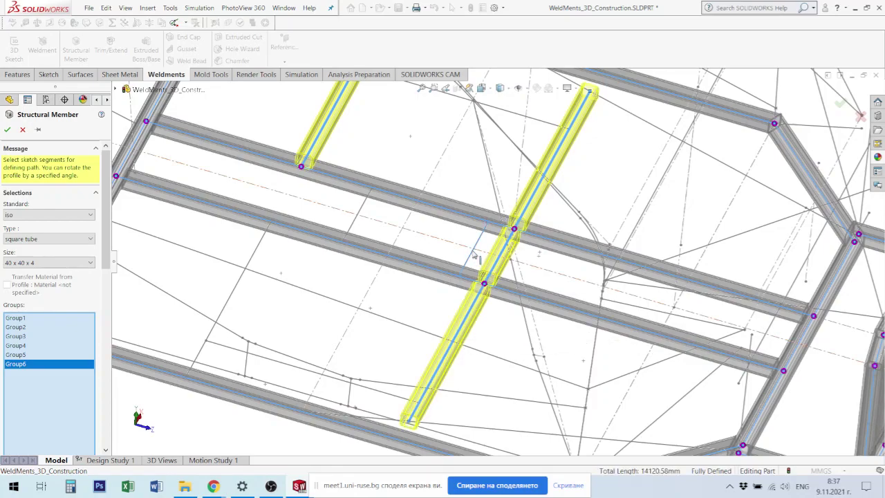
pyautogui.click(474, 255)
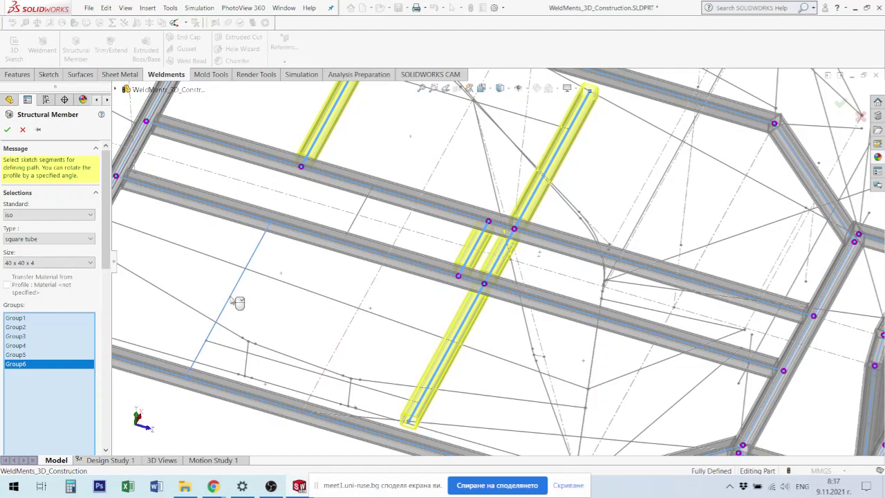
pyautogui.click(232, 301)
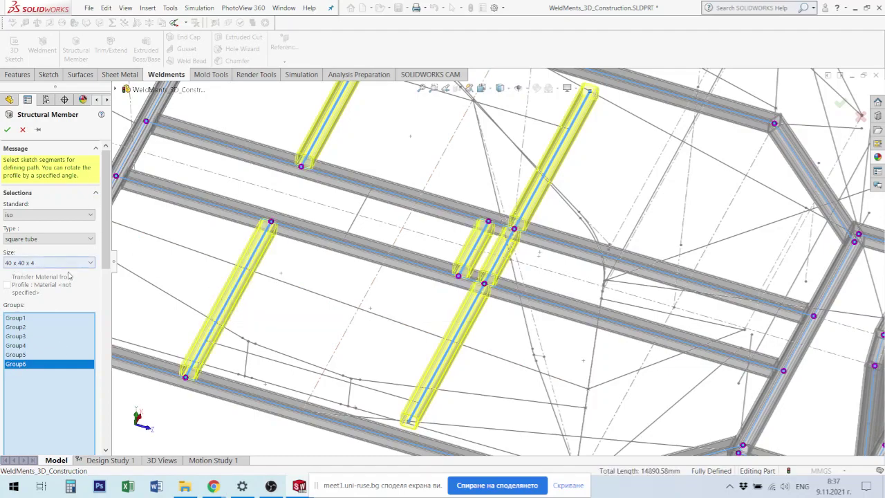
pyautogui.scroll(-5, 109, 322)
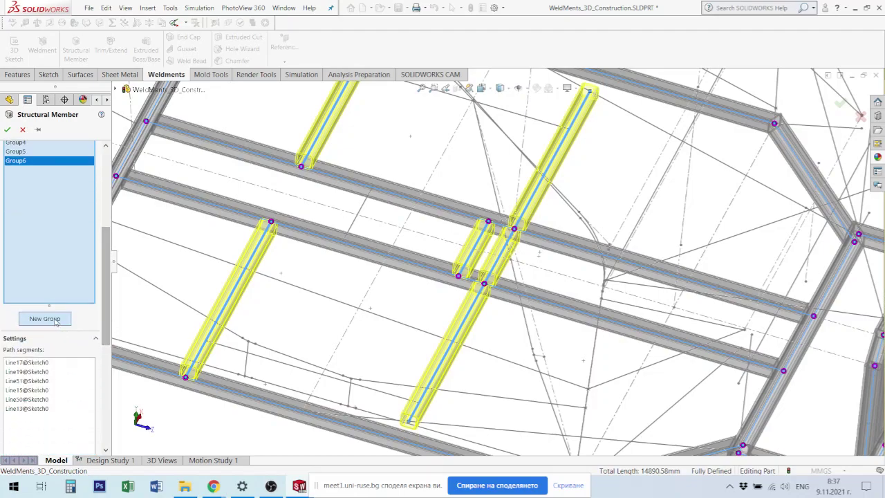
# Step: Create Group7 with one square tube along the diagonal line at the front base corner
pyautogui.click(55, 319)
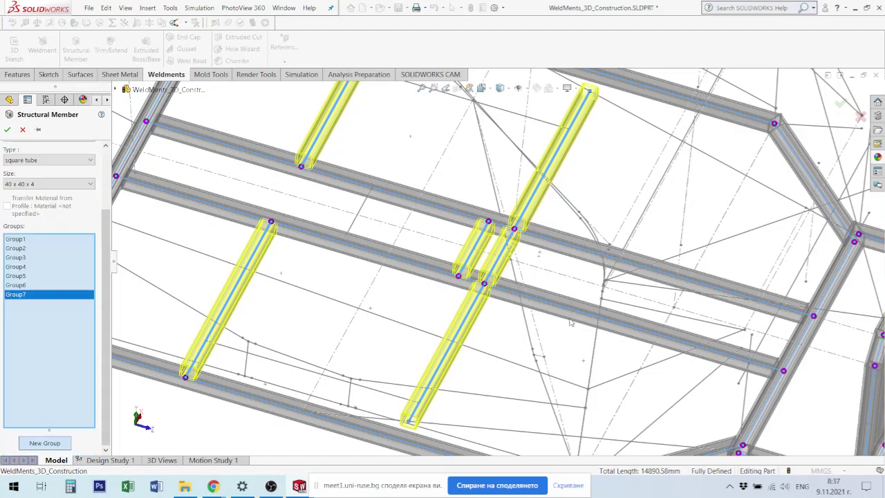
pyautogui.click(705, 156)
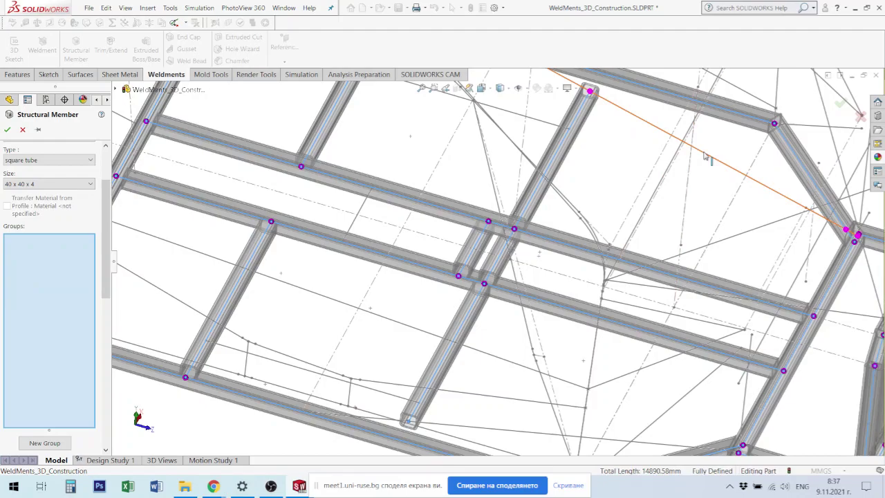
pyautogui.press('z')
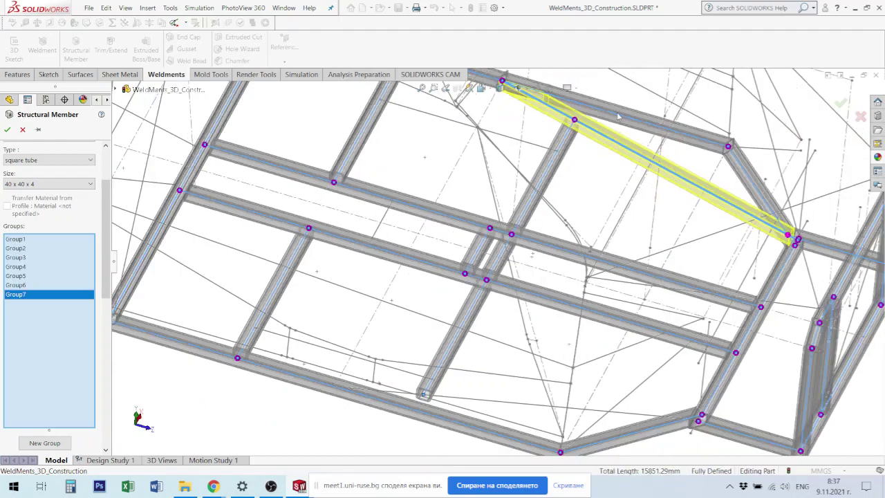
pyautogui.scroll(3, 619, 116)
pyautogui.moveTo(619, 116)
pyautogui.mouseDown(button='middle')
pyautogui.moveTo(521, 204)
pyautogui.moveTo(485, 88)
pyautogui.mouseUp(button='middle')
pyautogui.scroll(-5, 521, 204)
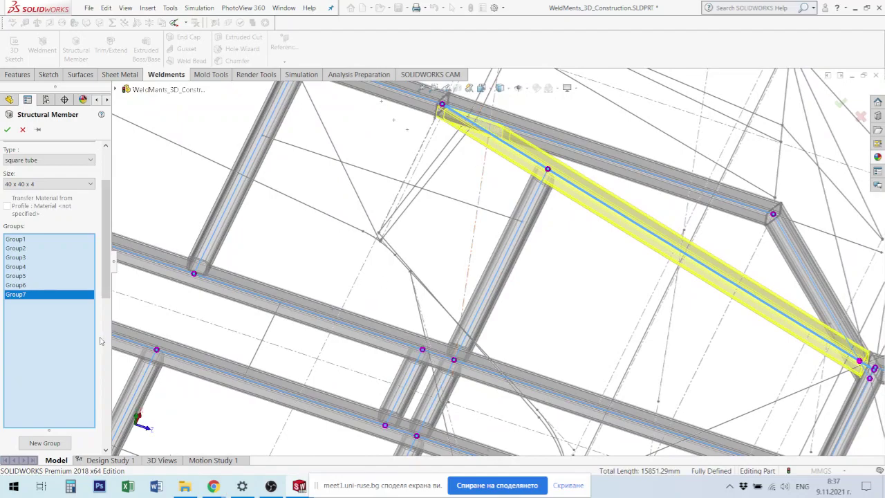
pyautogui.scroll(3, 583, 377)
pyautogui.scroll(3, 583, 360)
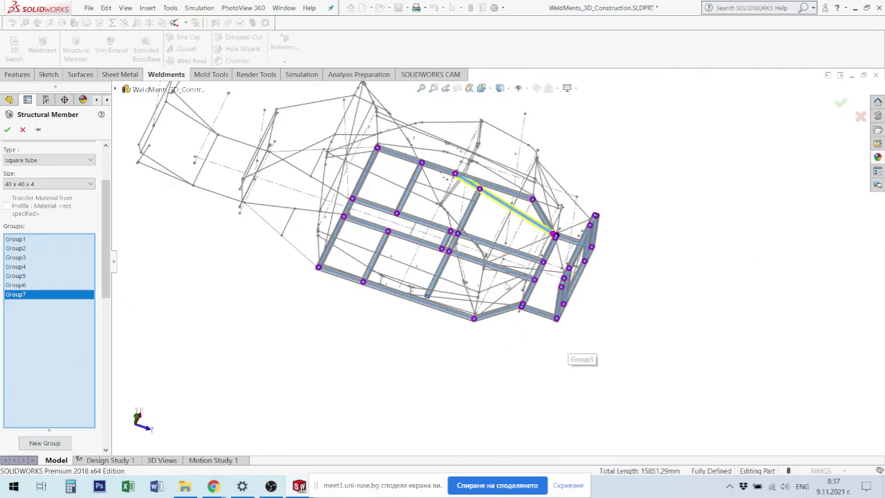
pyautogui.scroll(-2, 493, 294)
pyautogui.scroll(-2, 493, 294)
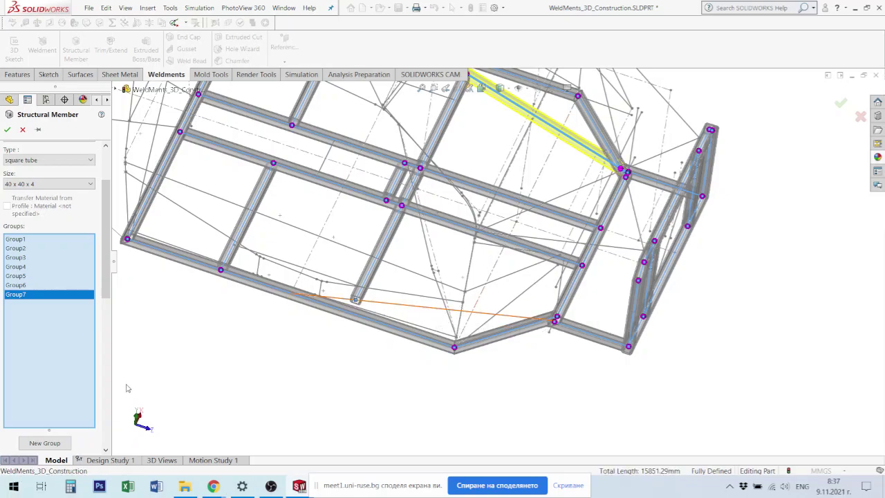
# Step: Start a new group with a square tube along the lower diagonal line
pyautogui.click(44, 443)
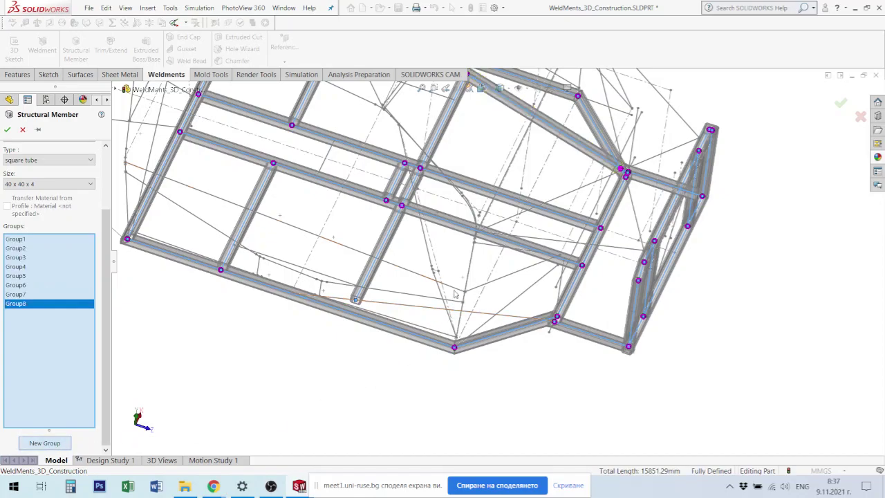
pyautogui.click(428, 310)
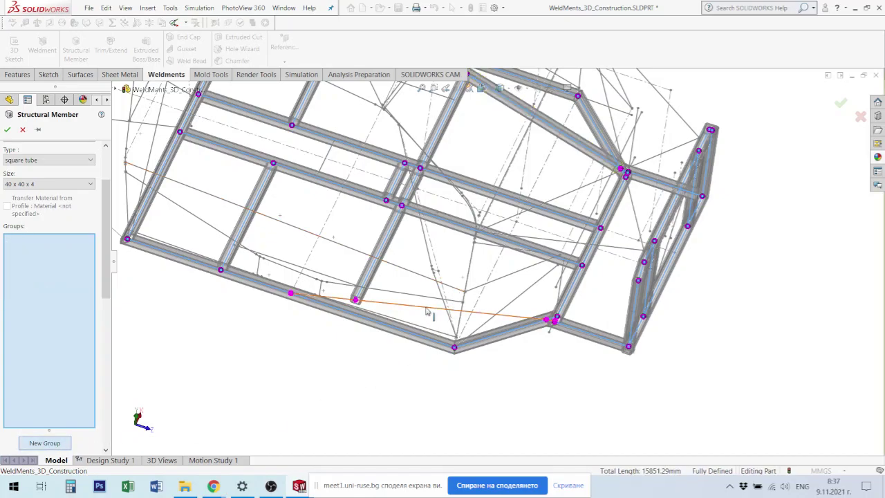
pyautogui.moveTo(428, 311); pyautogui.dragTo(432, 238, button='middle')
pyautogui.moveTo(423, 251); pyautogui.dragTo(480, 97, button='middle')
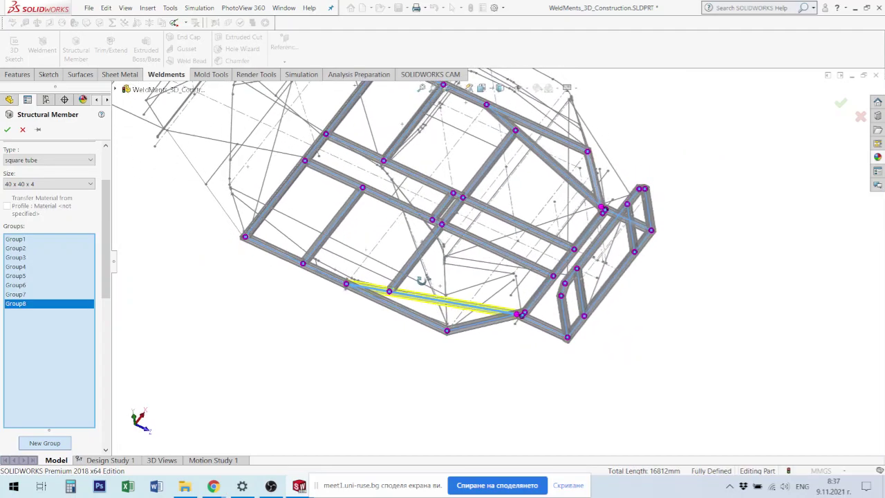
pyautogui.moveTo(327, 275); pyautogui.dragTo(360, 219, button='middle')
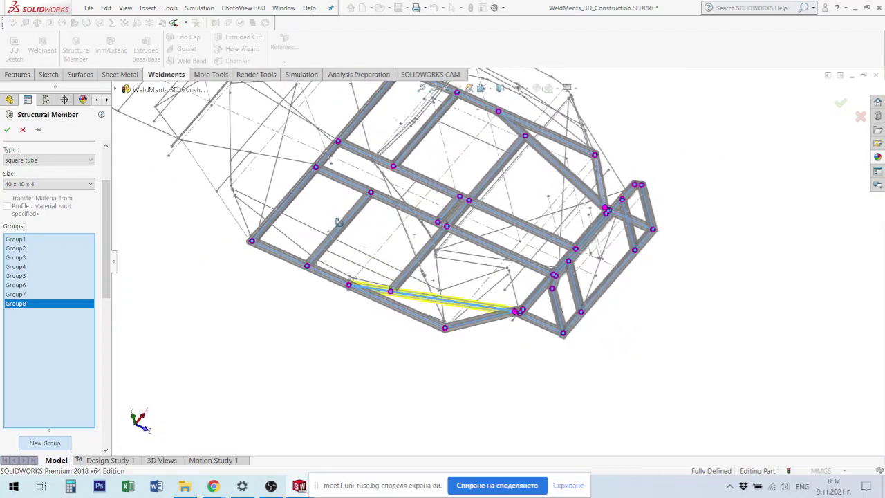
# Step: Add another group with two square-tube crosspieces across the inner chassis bays
pyautogui.click(45, 443)
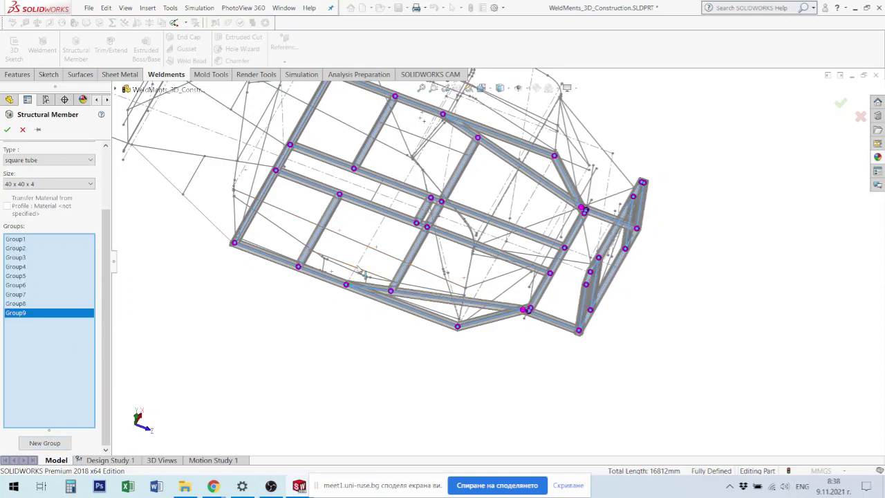
pyautogui.moveTo(364, 274); pyautogui.dragTo(355, 246, button='middle')
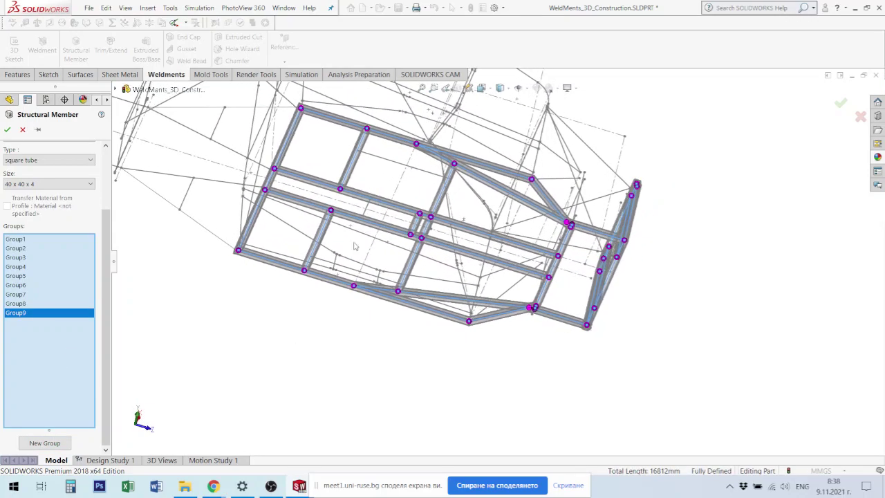
pyautogui.click(328, 265)
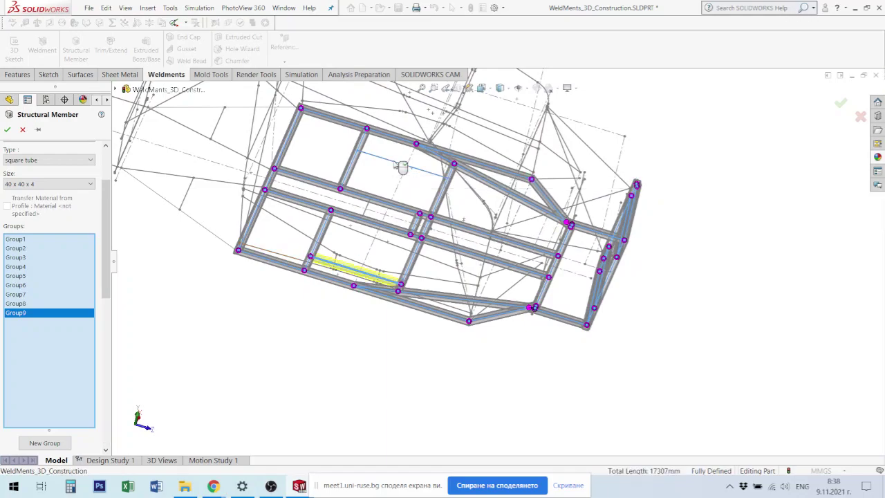
pyautogui.click(402, 167)
pyautogui.moveTo(405, 168)
pyautogui.mouseDown(button='middle')
pyautogui.moveTo(448, 163)
pyautogui.moveTo(449, 176)
pyautogui.mouseUp(button='middle')
pyautogui.scroll(-5, 443, 215)
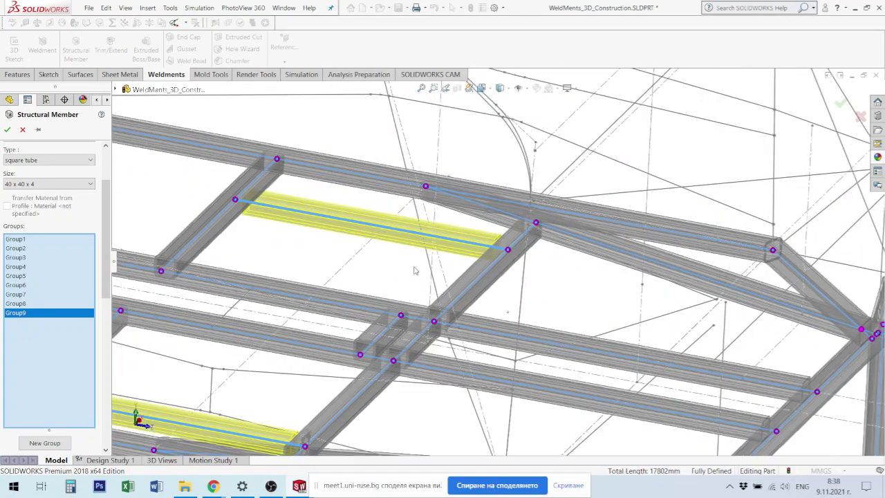
pyautogui.scroll(5, 384, 328)
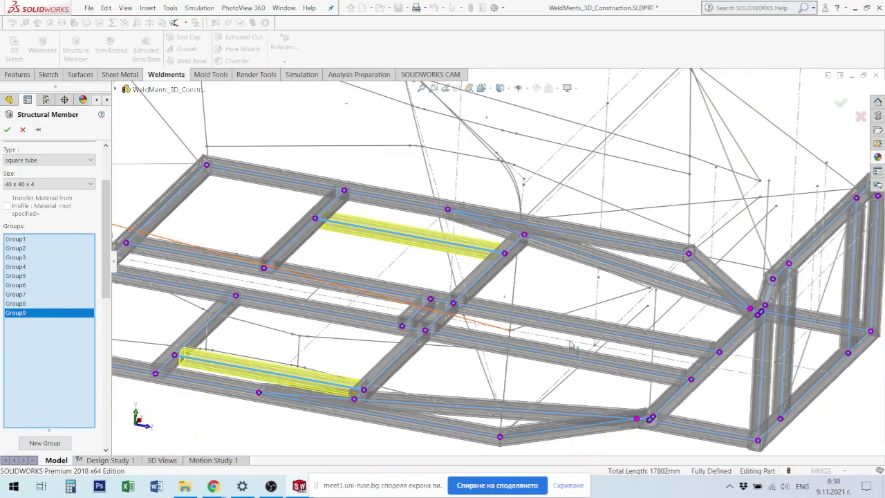
pyautogui.moveTo(384, 329)
pyautogui.mouseDown(button='middle')
pyautogui.moveTo(443, 291)
pyautogui.moveTo(490, 219)
pyautogui.moveTo(507, 220)
pyautogui.moveTo(500, 242)
pyautogui.moveTo(500, 231)
pyautogui.mouseUp(button='middle')
pyautogui.scroll(-4, 488, 279)
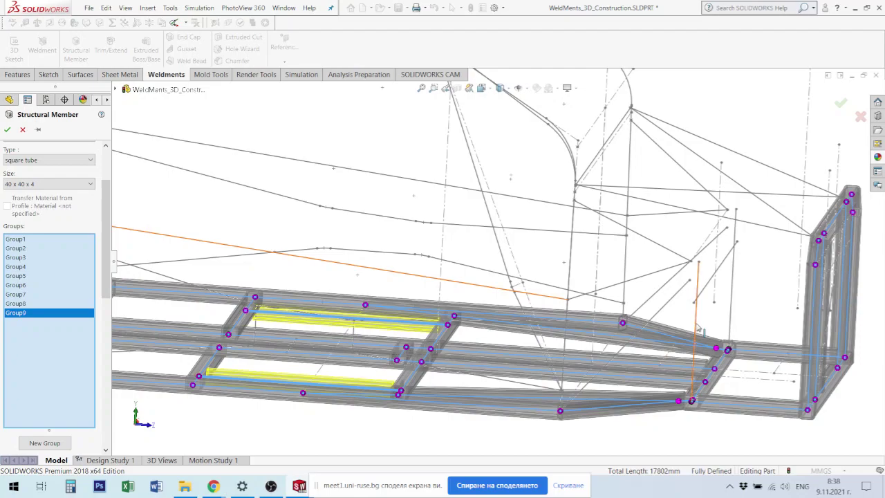
# Step: Inspect the frame's right end and confirm the nine-group structural member feature
pyautogui.moveTo(698, 329); pyautogui.dragTo(712, 274, button='middle')
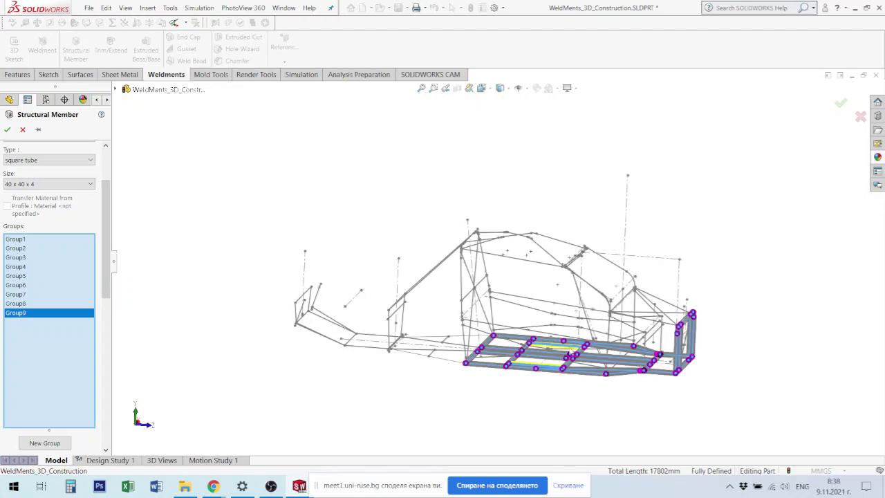
pyautogui.scroll(-3, 571, 354)
pyautogui.scroll(-2, 571, 354)
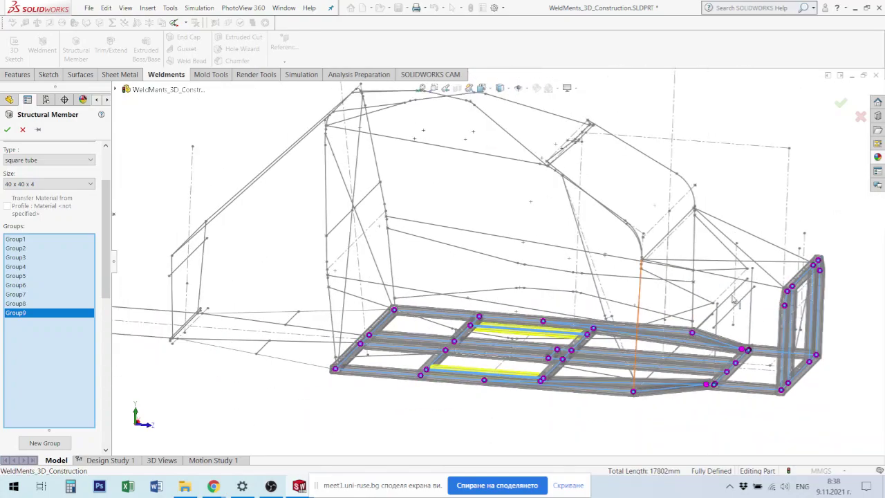
pyautogui.scroll(-2, 735, 299)
pyautogui.scroll(-2, 734, 298)
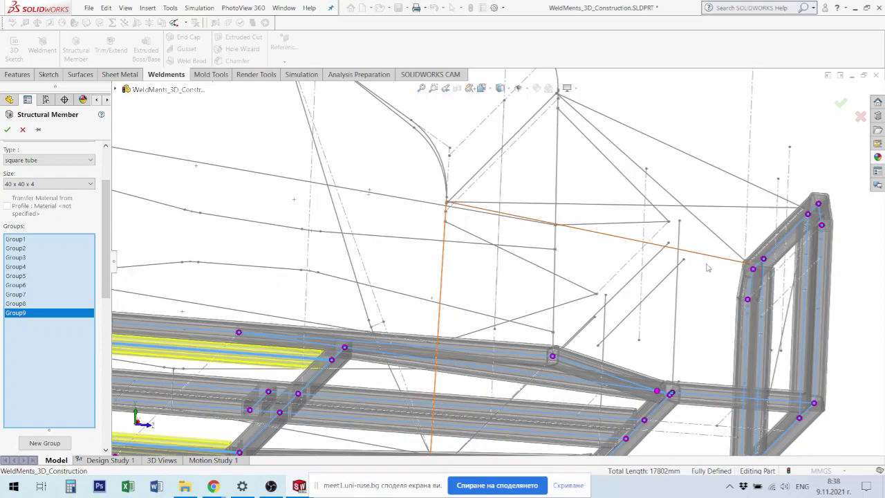
pyautogui.moveTo(733, 251)
pyautogui.mouseDown(button='middle')
pyautogui.moveTo(722, 251)
pyautogui.moveTo(718, 271)
pyautogui.mouseUp(button='middle')
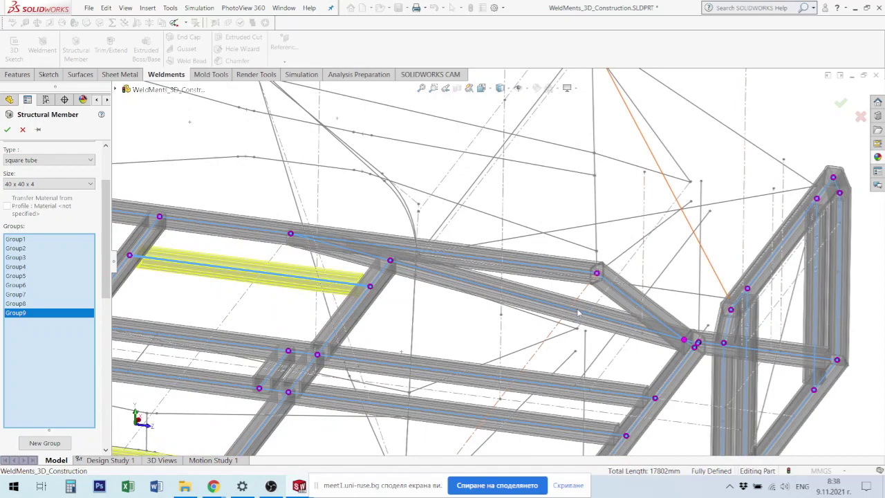
pyautogui.scroll(5, 578, 313)
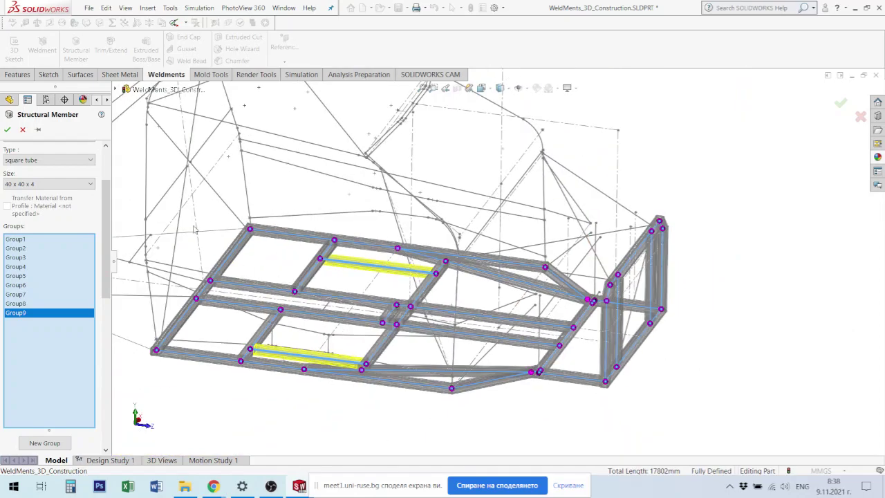
pyautogui.click(8, 130)
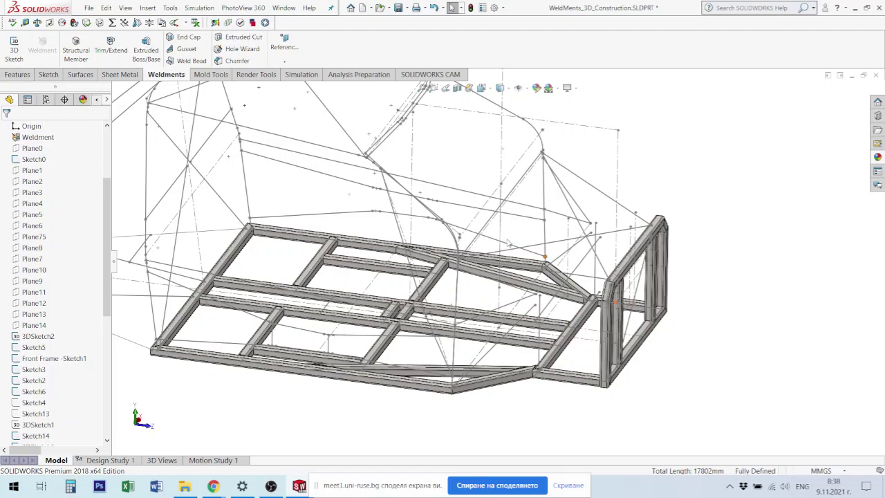
# Step: Expand Square tube 40 X 40 X 4(1), highlight several tube bodies including the front post, then select Sketch1
pyautogui.scroll(-3, 633, 323)
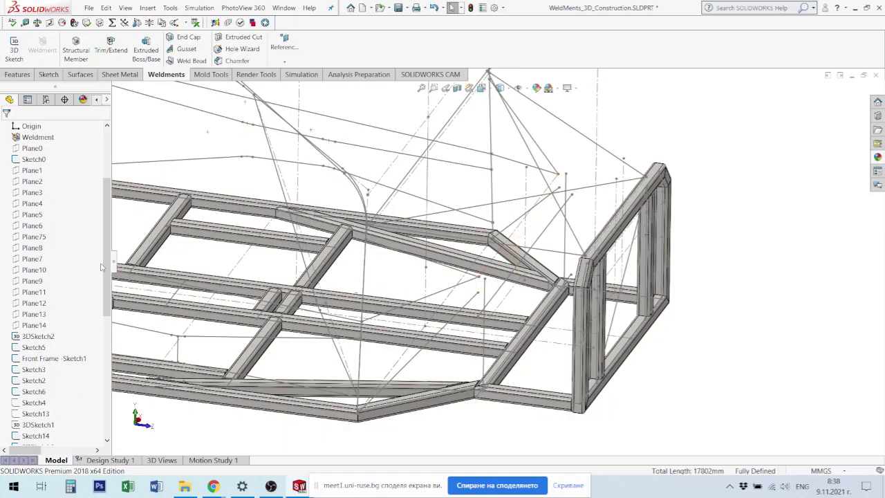
pyautogui.scroll(-3, 76, 332)
pyautogui.scroll(-3, 69, 387)
pyautogui.scroll(-2, 52, 422)
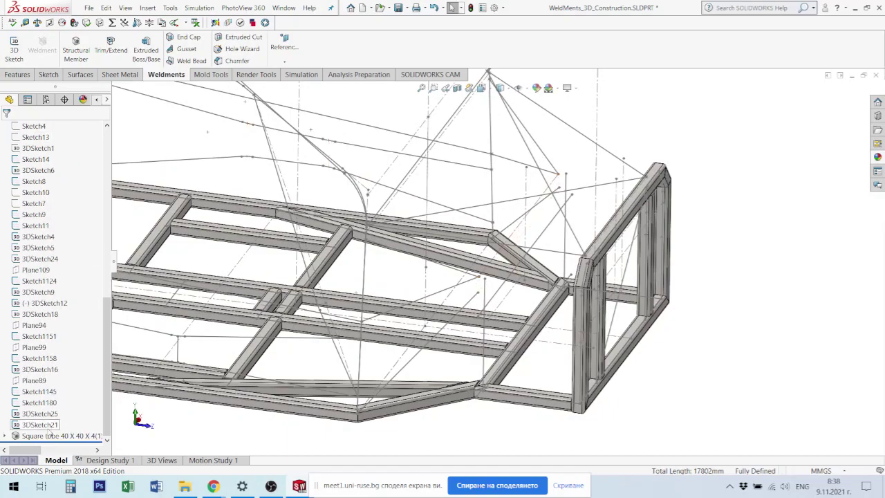
pyautogui.click(48, 435)
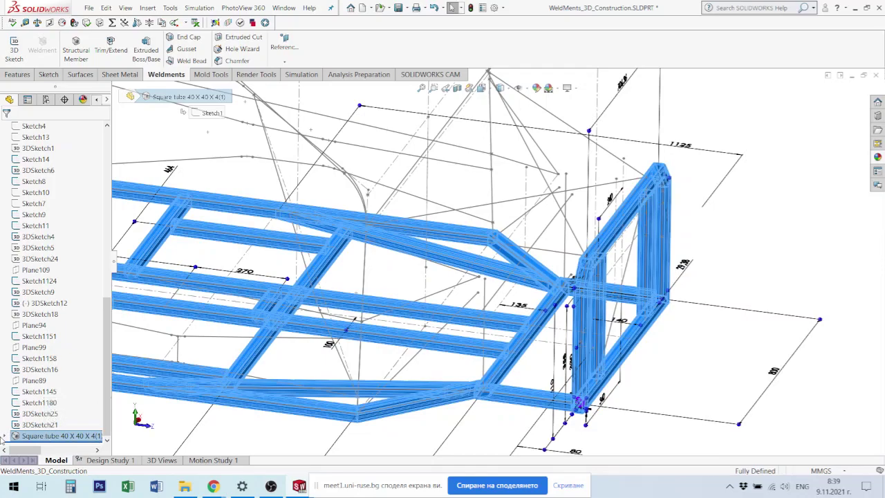
pyautogui.click(5, 436)
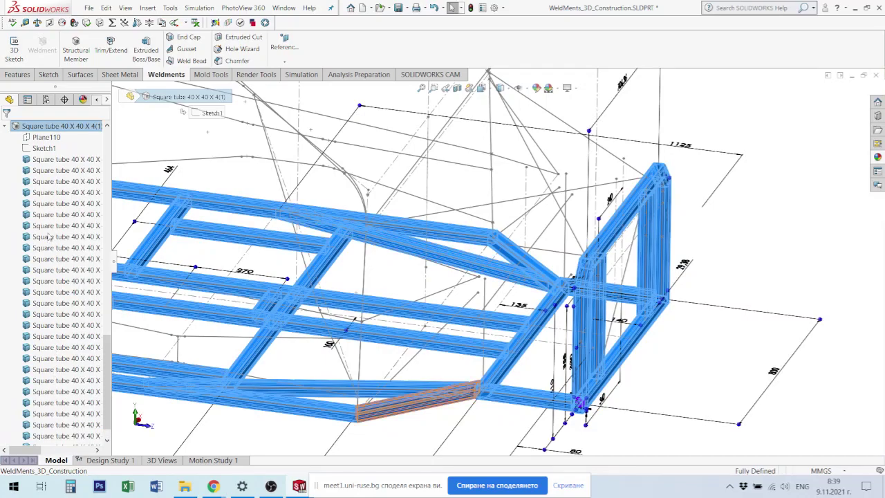
pyautogui.click(57, 161)
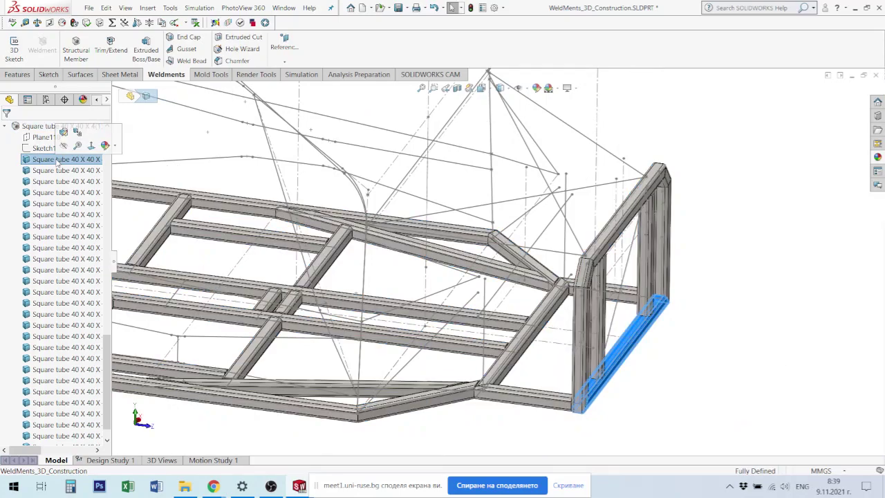
pyautogui.click(58, 171)
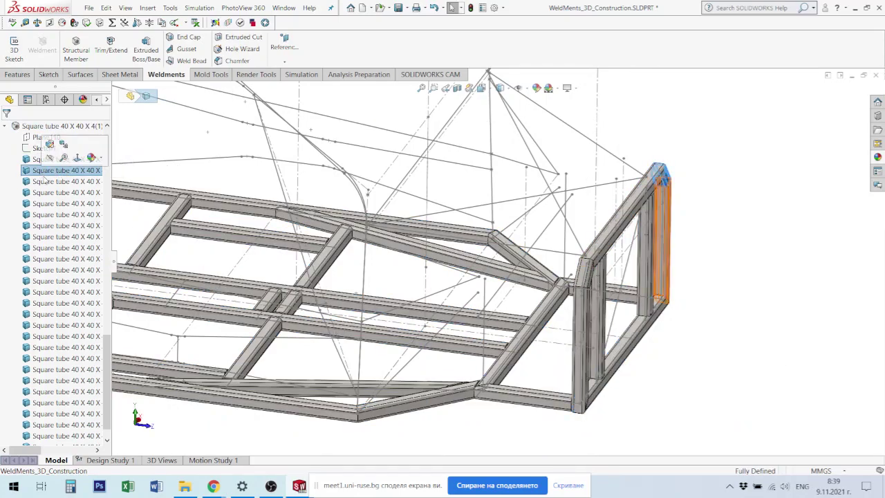
pyautogui.click(63, 215)
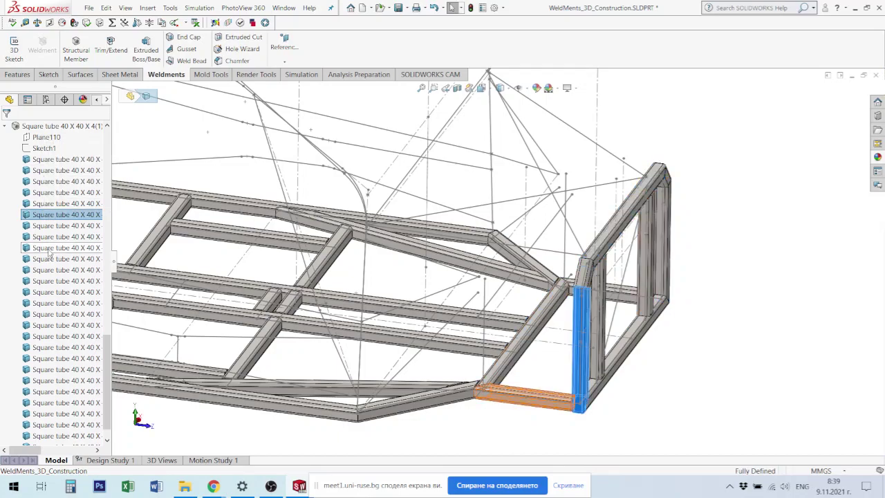
pyautogui.click(55, 149)
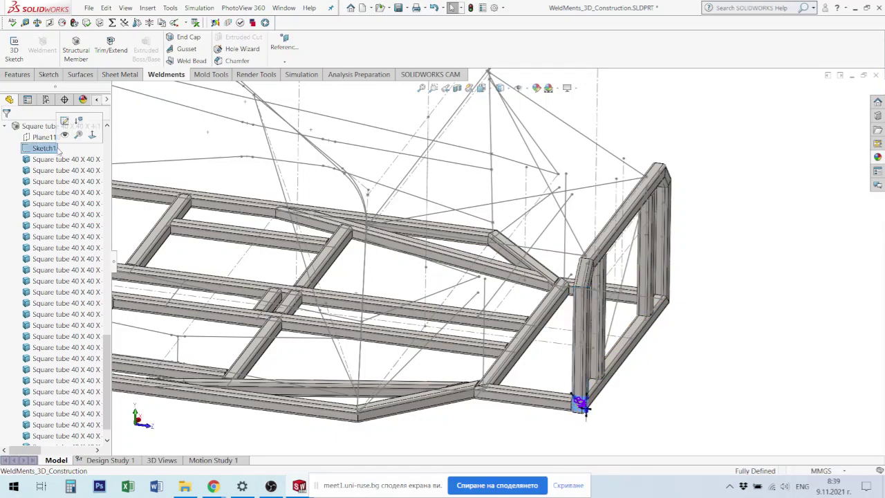
# Step: Edit the profile Sketch1 and move the 40 dimension to the profile's left side
pyautogui.click(67, 122)
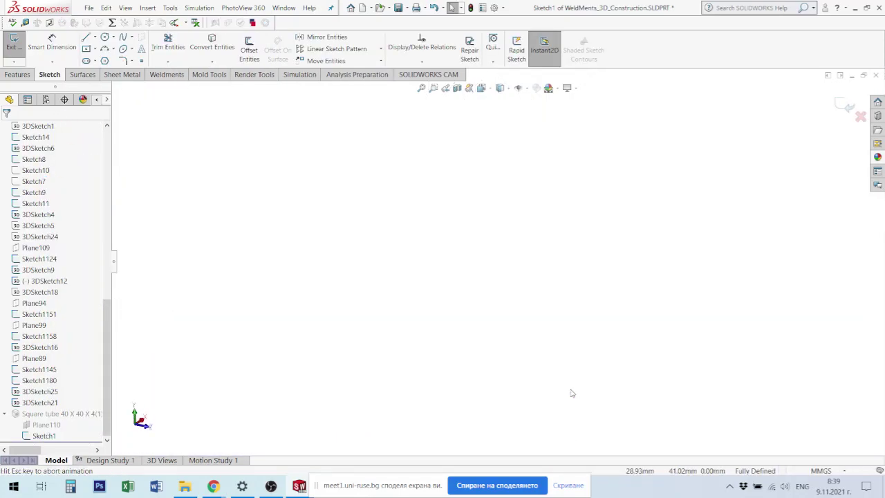
pyautogui.scroll(-1, 346, 385)
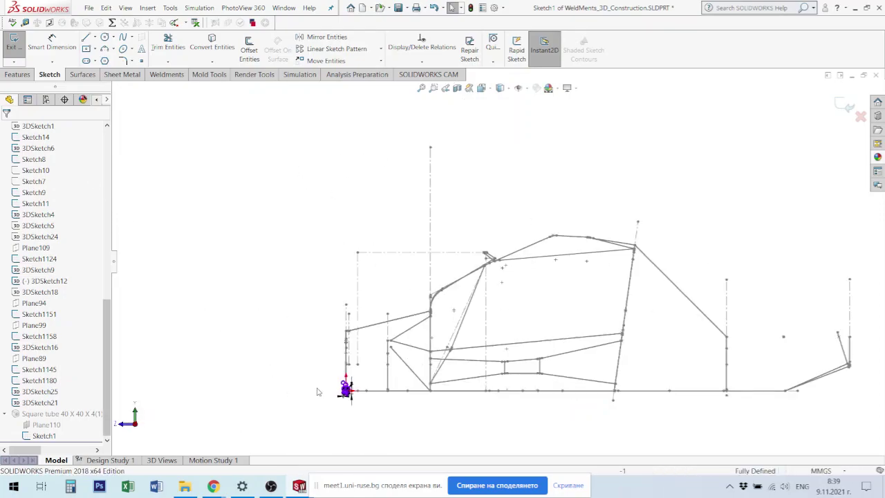
pyautogui.scroll(-2, 369, 362)
pyautogui.scroll(-2, 429, 306)
pyautogui.scroll(-2, 456, 268)
pyautogui.scroll(-1, 429, 266)
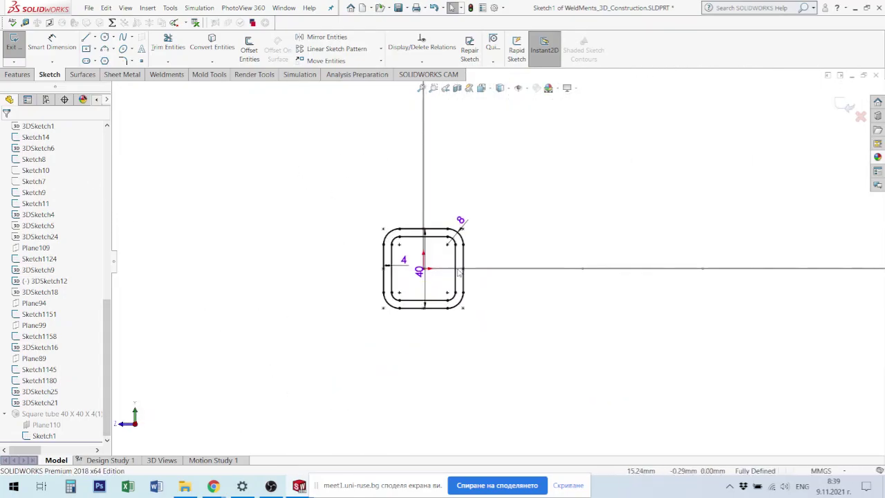
pyautogui.scroll(-3, 388, 280)
pyautogui.scroll(-1, 345, 325)
pyautogui.scroll(2, 408, 352)
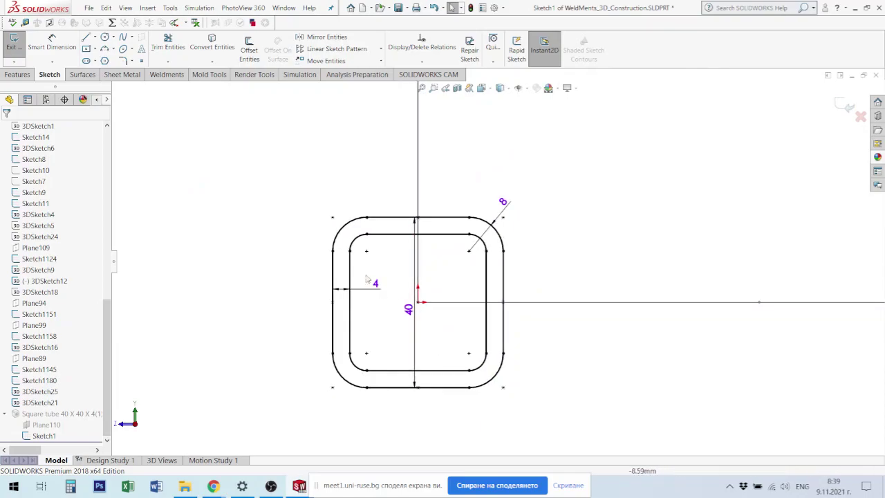
pyautogui.moveTo(411, 317); pyautogui.dragTo(285, 291)
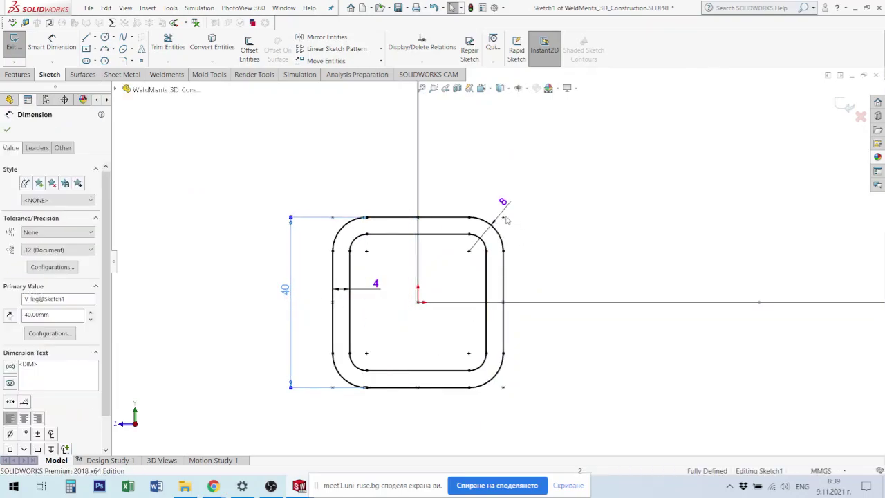
pyautogui.click(382, 294)
# Step: Change the wall thickness from 4 to 2 mm and the corner radius to 2.5, then exit the sketch
pyautogui.doubleClick(374, 278)
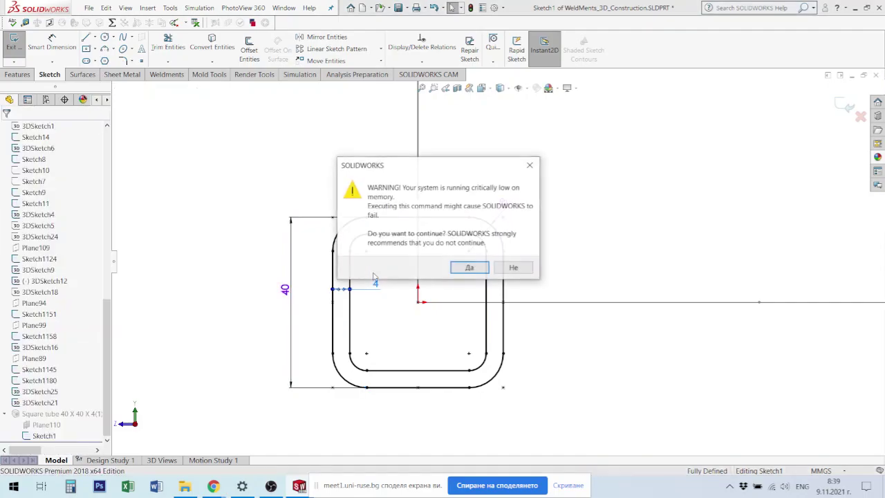
pyautogui.click(470, 267)
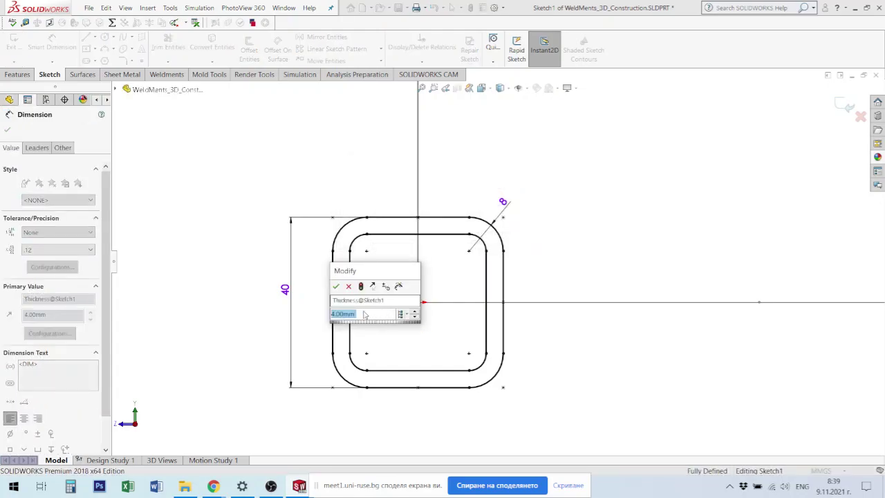
pyautogui.write('2')
pyautogui.press('Return')
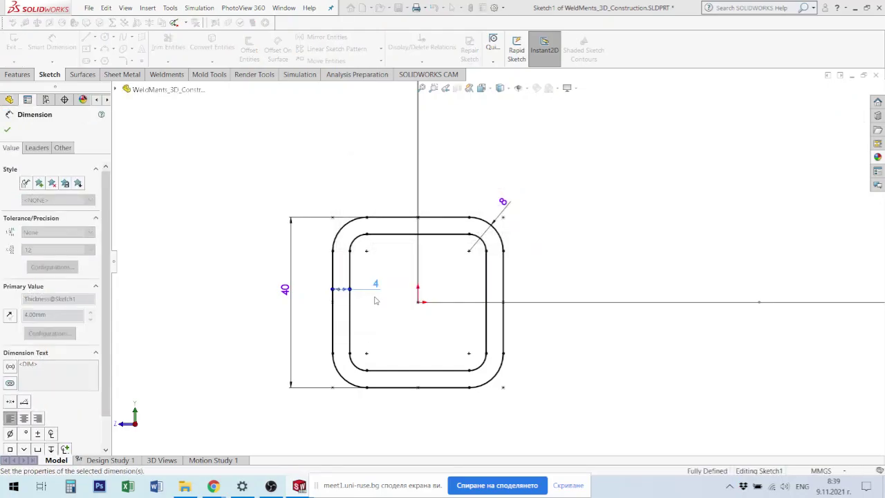
pyautogui.press('Escape')
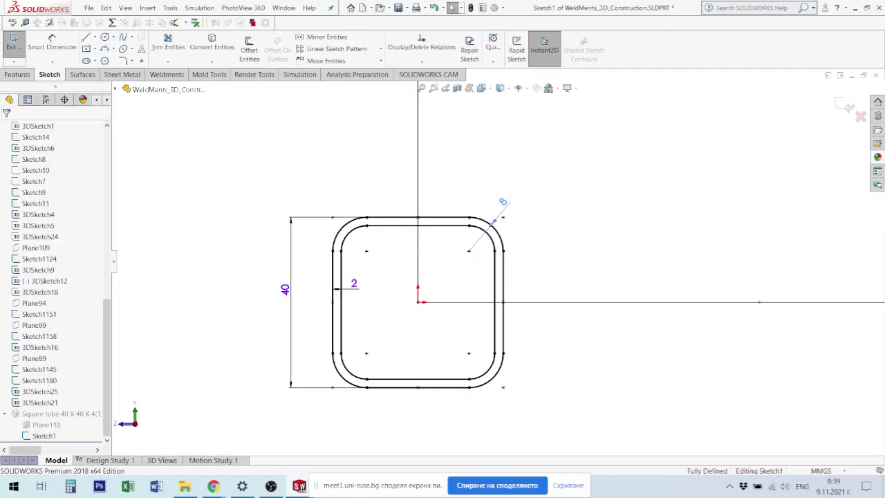
pyautogui.doubleClick(503, 202)
pyautogui.write('2.5')
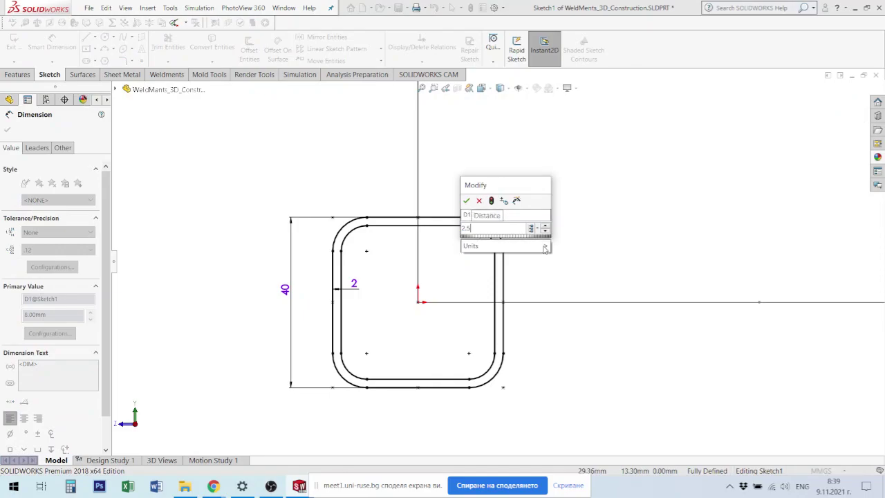
pyautogui.press('Return')
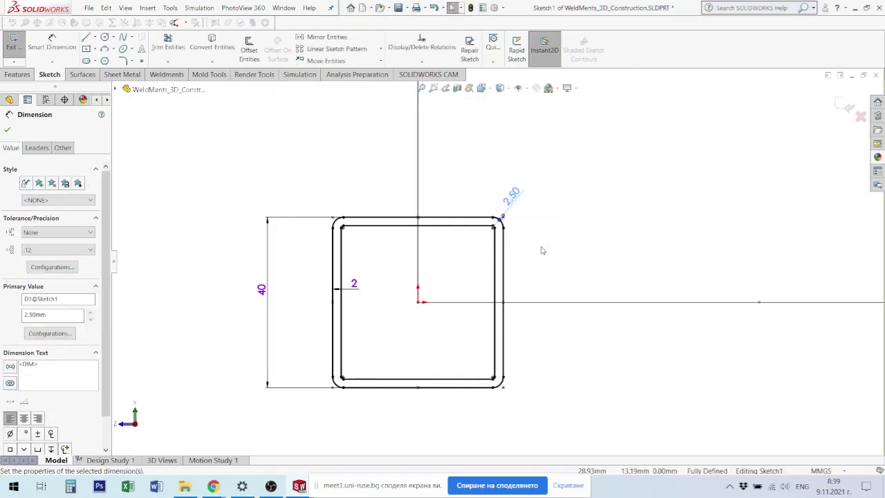
pyautogui.click(845, 107)
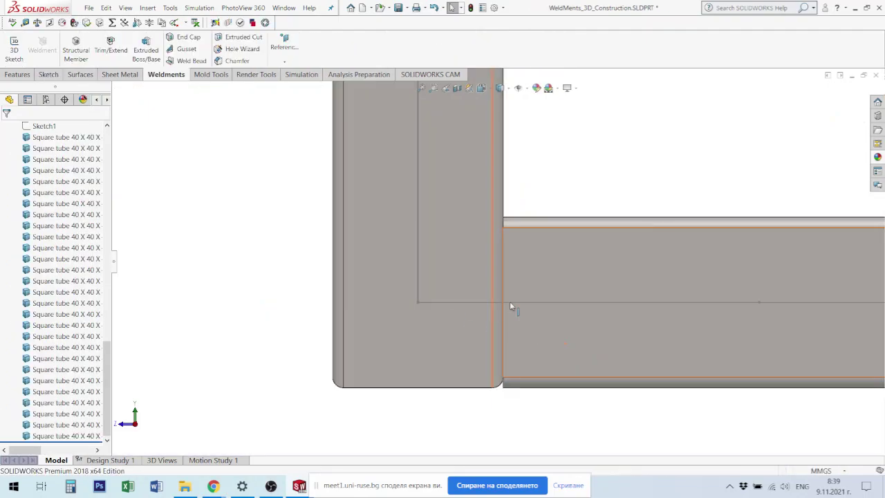
# Step: Orbit the rebuilt frame, widen the FeatureManager, and select then clear the first tube member
pyautogui.scroll(3, 512, 302)
pyautogui.scroll(3, 525, 297)
pyautogui.scroll(2, 523, 256)
pyautogui.scroll(2, 550, 201)
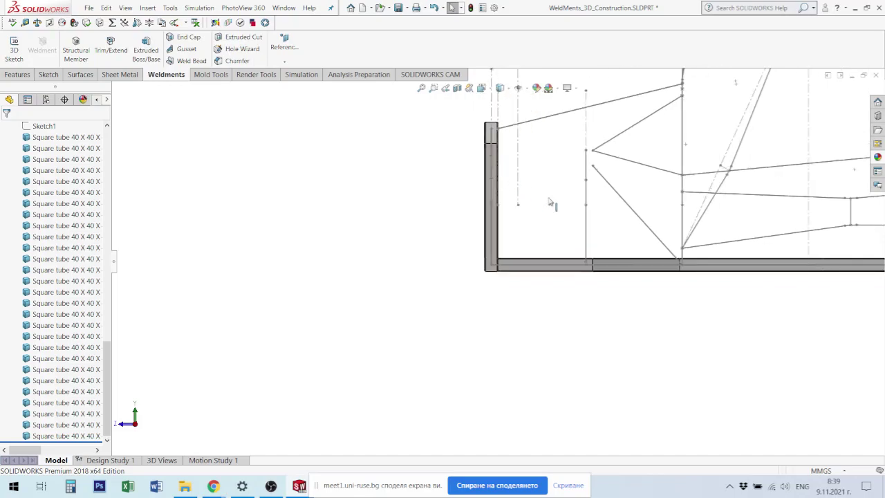
pyautogui.scroll(2, 539, 187)
pyautogui.scroll(-4, 512, 194)
pyautogui.scroll(3, 526, 207)
pyautogui.scroll(3, 540, 220)
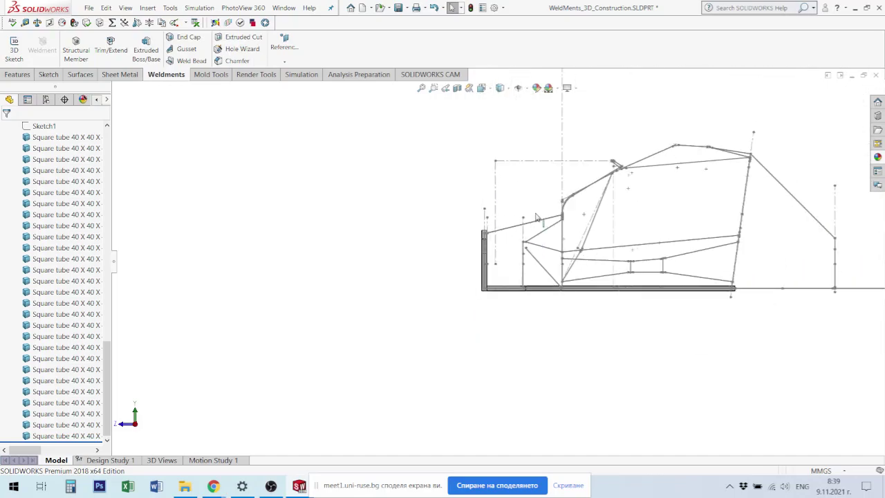
pyautogui.moveTo(541, 247)
pyautogui.mouseDown(button='middle')
pyautogui.moveTo(538, 254)
pyautogui.moveTo(562, 256)
pyautogui.mouseUp(button='middle')
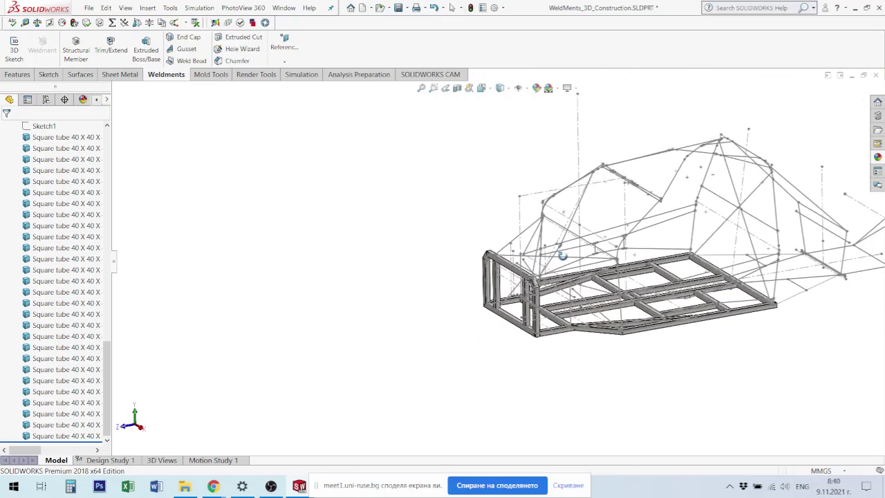
pyautogui.press('Escape')
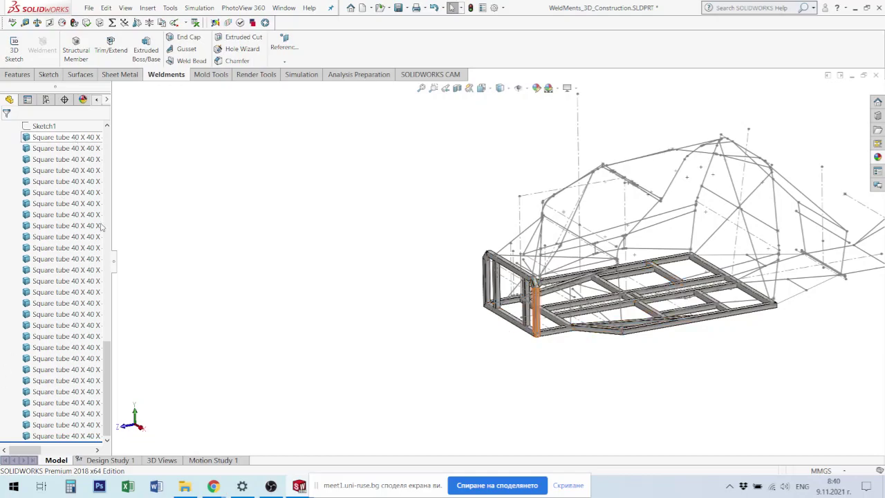
pyautogui.moveTo(116, 263); pyautogui.dragTo(153, 262)
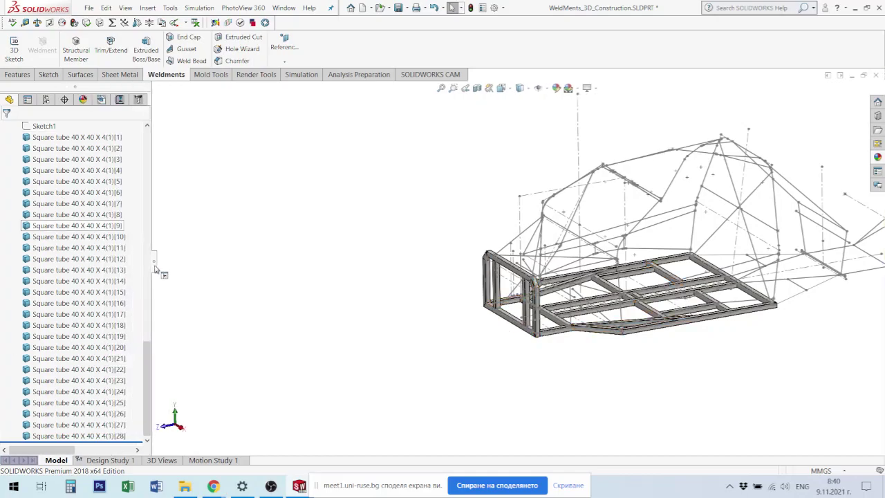
pyautogui.click(100, 137)
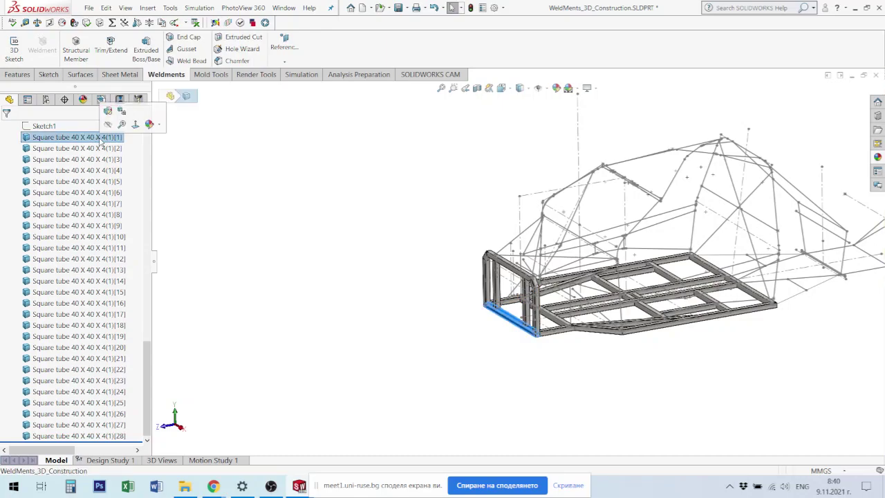
pyautogui.click(435, 393)
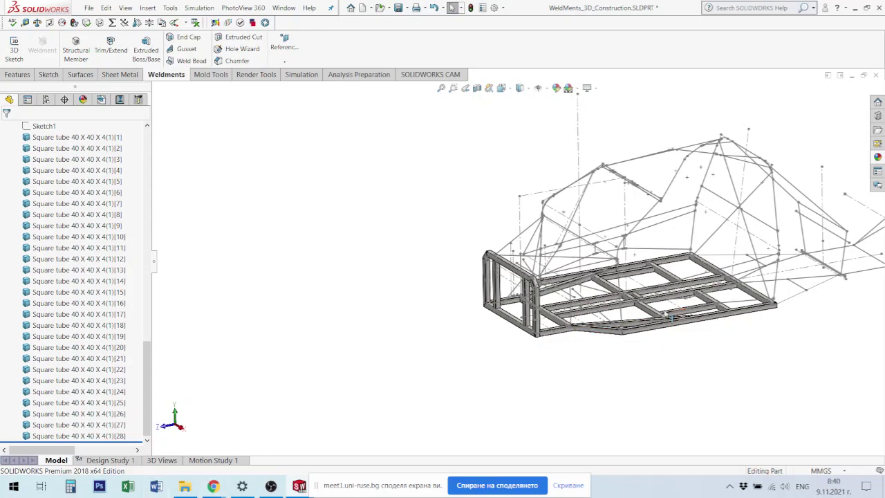
# Step: Inspect the frame top-down and at a corner joint, then collapse the Square tube 40 X 40 X 4(1) folder
pyautogui.scroll(-3, 669, 316)
pyautogui.scroll(-3, 670, 317)
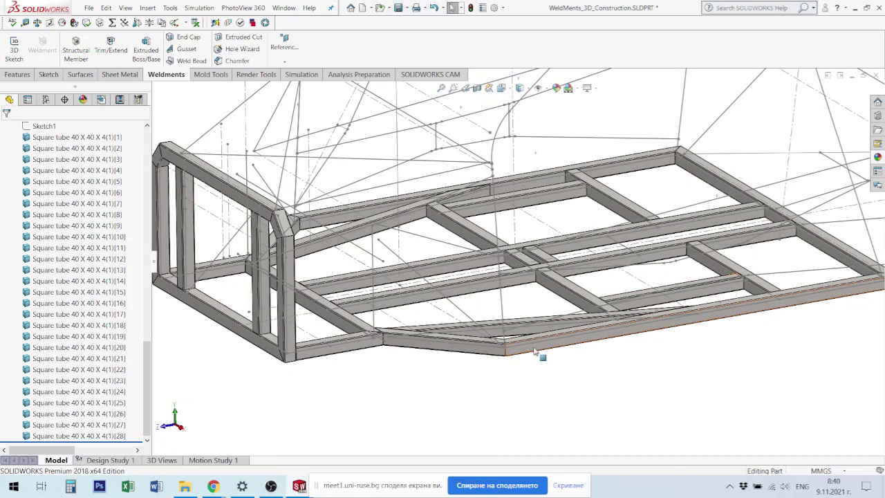
pyautogui.scroll(3, 512, 353)
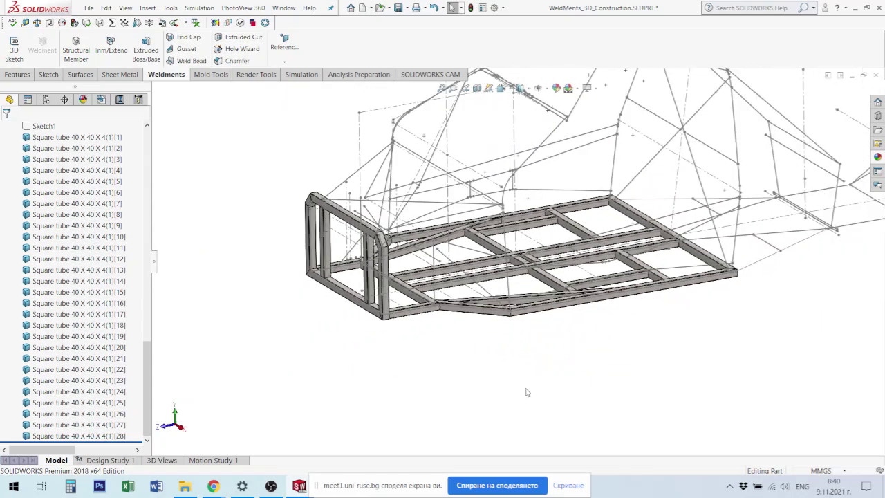
pyautogui.scroll(-2, 503, 302)
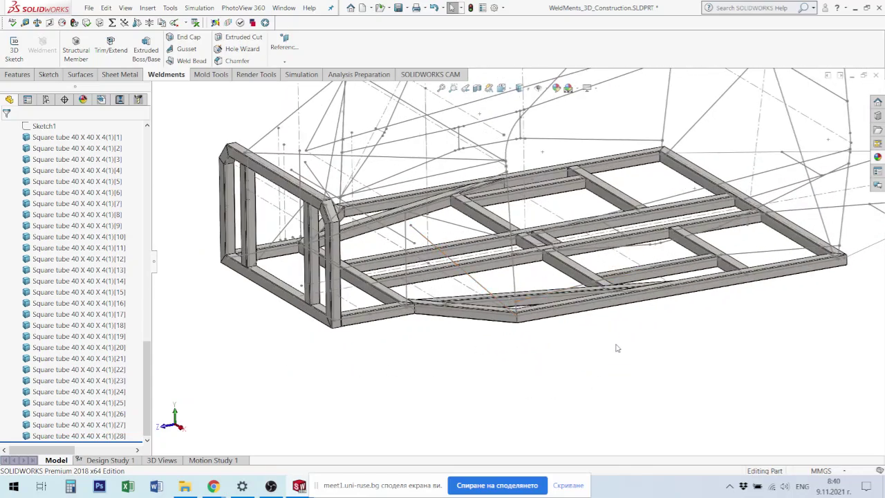
pyautogui.moveTo(636, 255)
pyautogui.mouseDown(button='middle')
pyautogui.moveTo(277, 301)
pyautogui.moveTo(267, 312)
pyautogui.moveTo(277, 356)
pyautogui.moveTo(268, 346)
pyautogui.moveTo(369, 344)
pyautogui.mouseUp(button='middle')
pyautogui.scroll(-2, 333, 294)
pyautogui.scroll(-2, 333, 295)
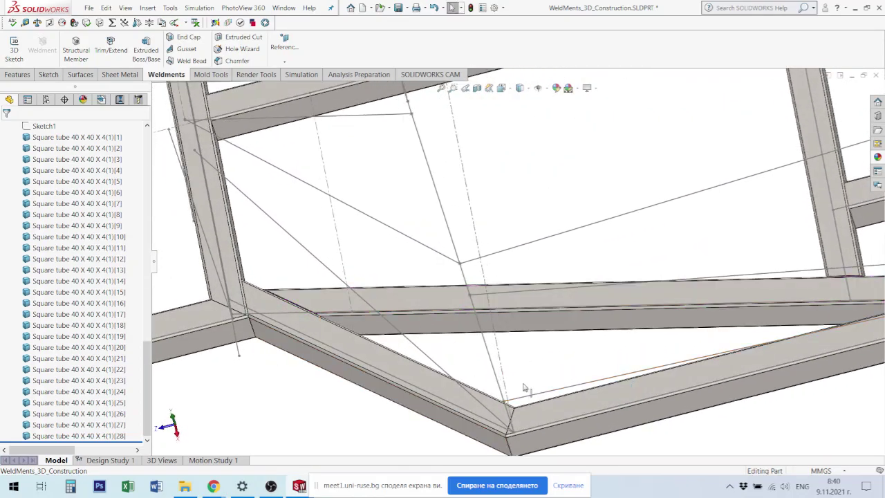
pyautogui.moveTo(529, 388); pyautogui.dragTo(529, 368, button='middle')
pyautogui.scroll(1, 529, 368)
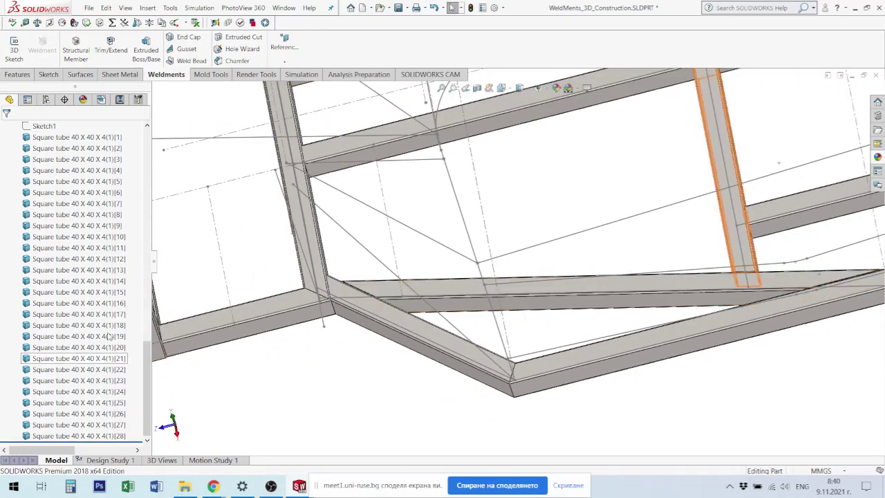
pyautogui.scroll(6, 146, 361)
pyautogui.scroll(3, 104, 380)
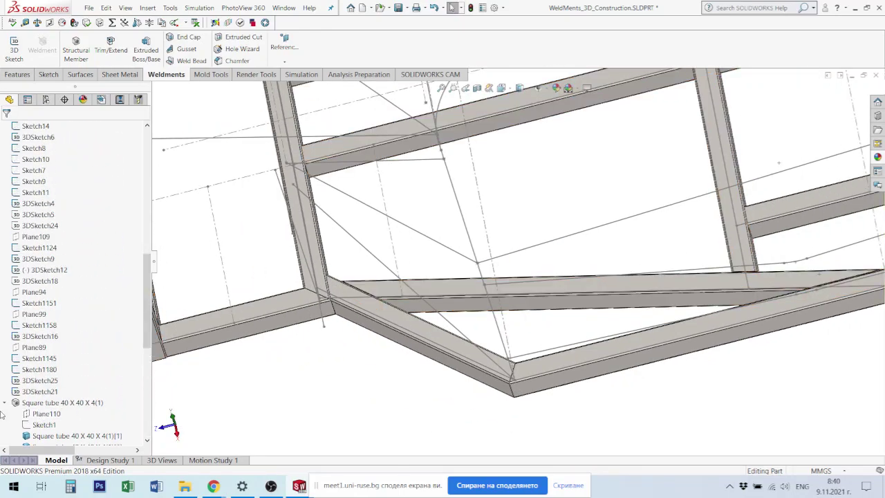
pyautogui.click(5, 403)
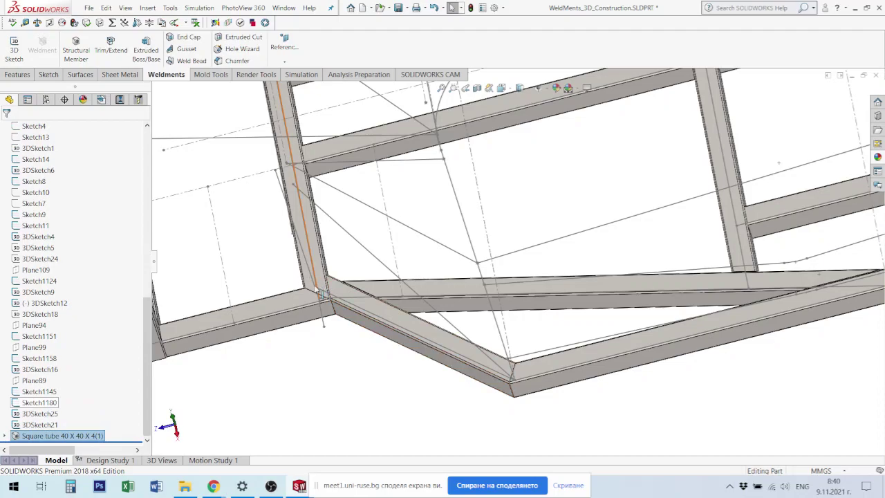
pyautogui.scroll(2, 325, 312)
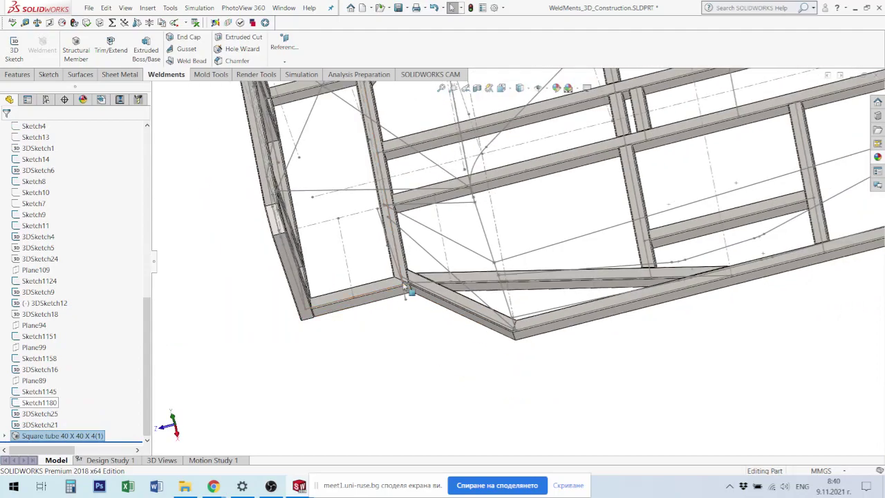
pyautogui.scroll(-2, 274, 303)
pyautogui.scroll(-2, 332, 305)
pyautogui.scroll(-2, 423, 303)
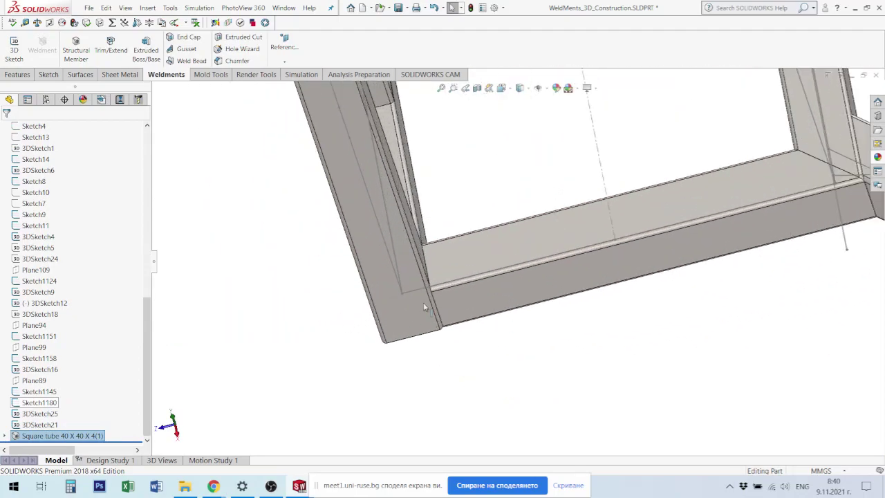
pyautogui.click(447, 309)
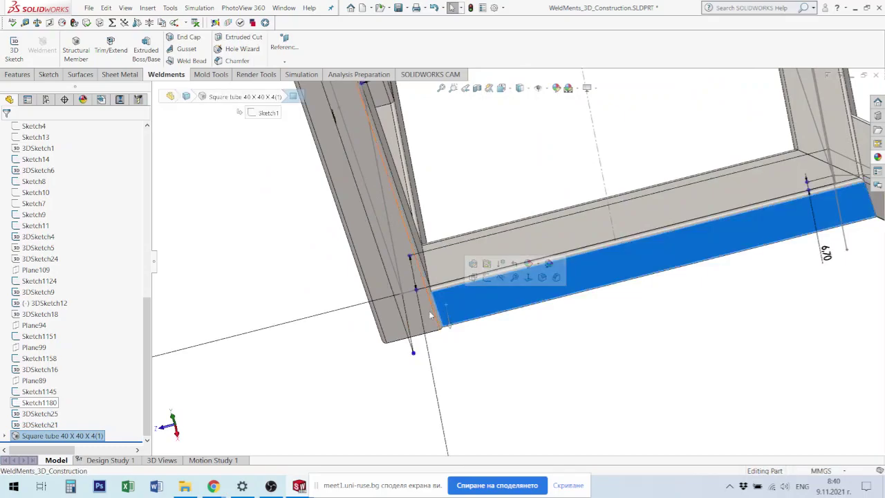
pyautogui.scroll(3, 420, 311)
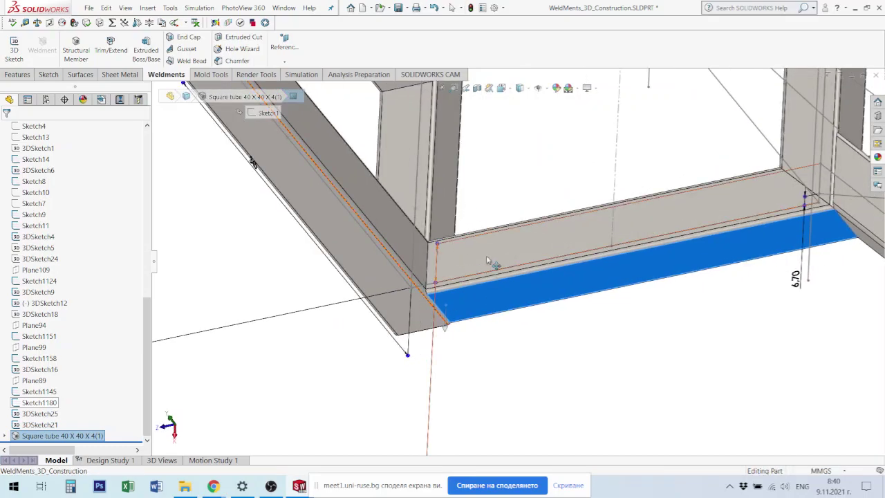
pyautogui.scroll(-2, 550, 176)
pyautogui.scroll(1, 550, 176)
pyautogui.scroll(1, 746, 222)
pyautogui.scroll(2, 692, 229)
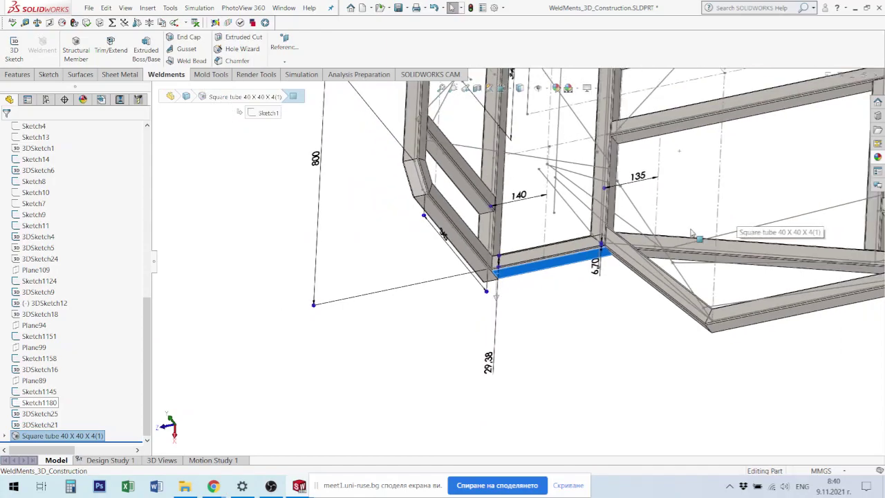
pyautogui.scroll(1, 642, 207)
pyautogui.scroll(2, 642, 207)
pyautogui.scroll(2, 633, 166)
pyautogui.scroll(1, 630, 138)
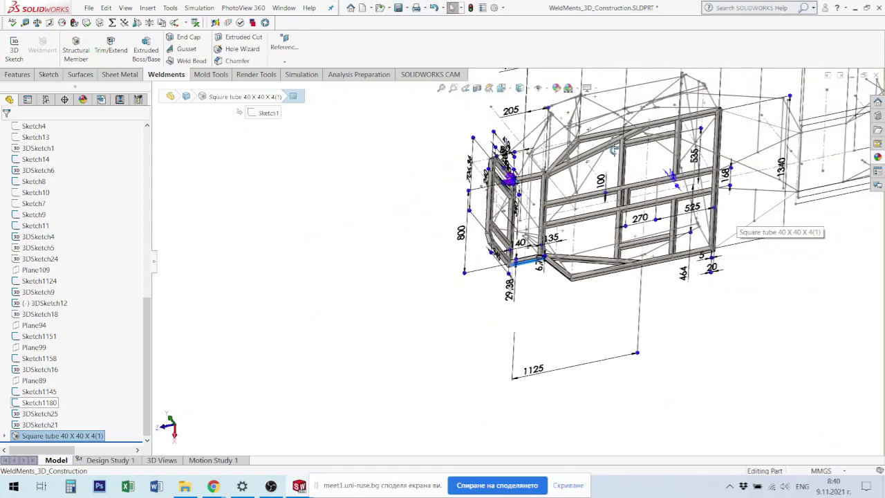
pyautogui.scroll(2, 628, 125)
pyautogui.moveTo(628, 125)
pyautogui.mouseDown(button='middle')
pyautogui.moveTo(622, 225)
pyautogui.moveTo(633, 209)
pyautogui.mouseUp(button='middle')
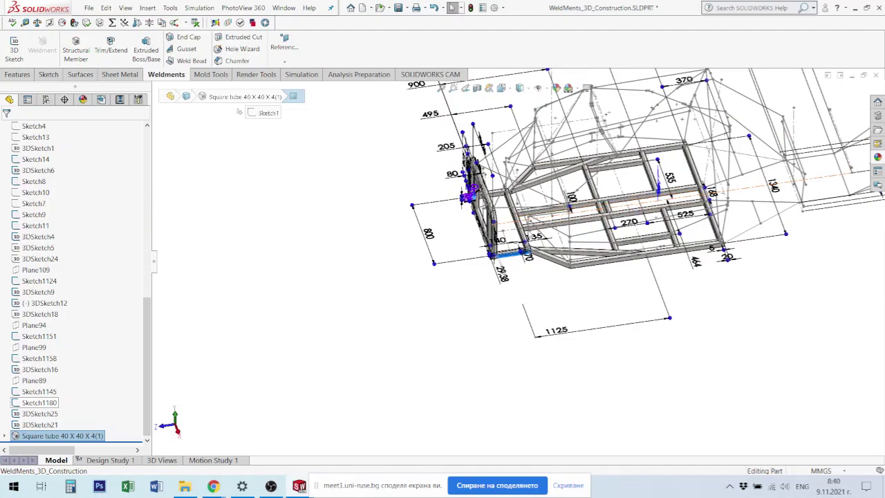
pyautogui.moveTo(672, 204)
pyautogui.mouseDown(button='middle')
pyautogui.moveTo(552, 166)
pyautogui.moveTo(589, 180)
pyautogui.mouseUp(button='middle')
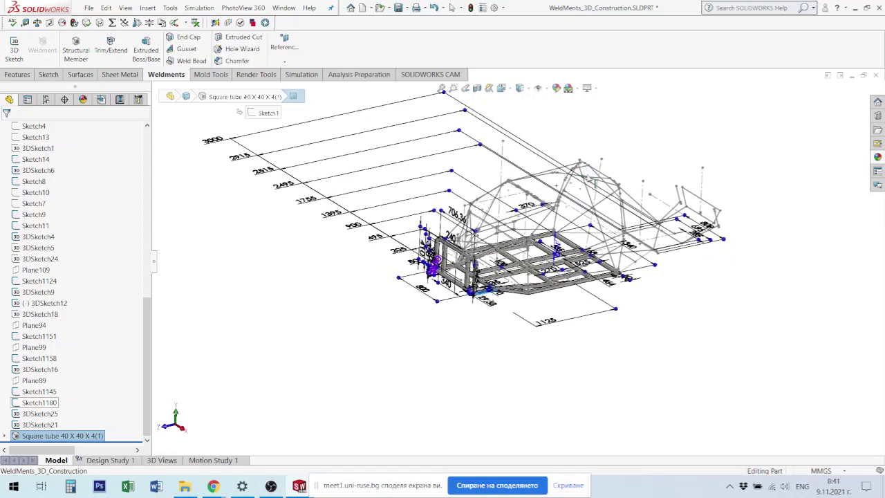
pyautogui.scroll(-2, 605, 237)
pyautogui.scroll(-2, 609, 245)
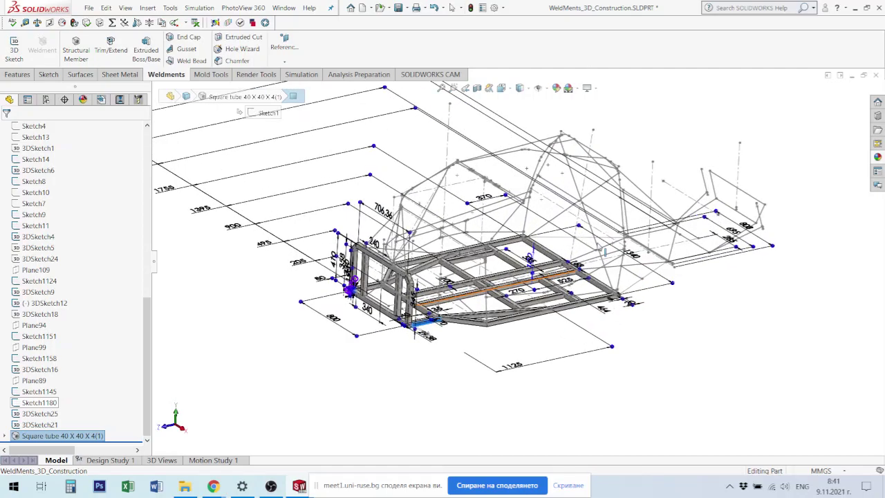
pyautogui.scroll(-2, 613, 255)
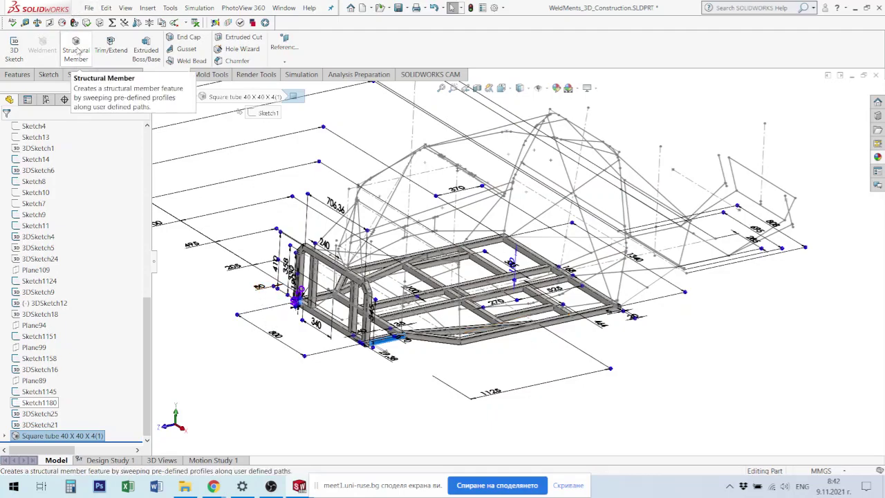
# Step: Start a structural member using the pipe profile in size 33.7 x 4.0
pyautogui.click(76, 50)
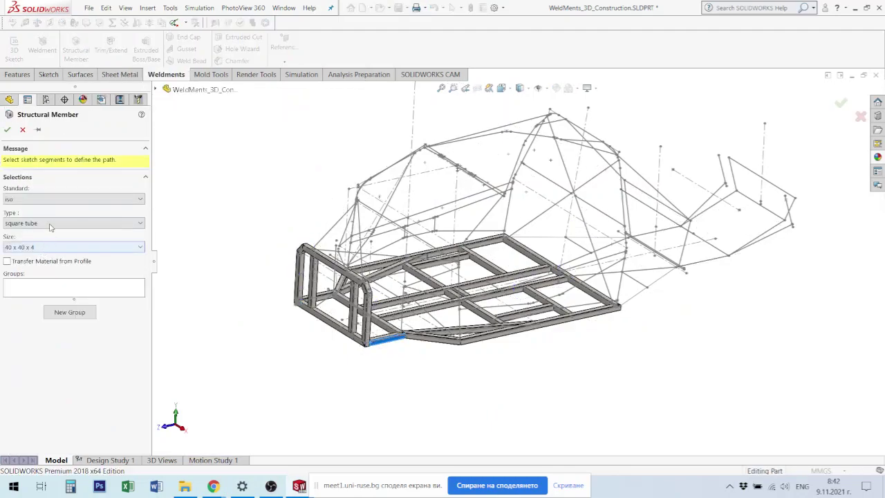
pyautogui.click(52, 224)
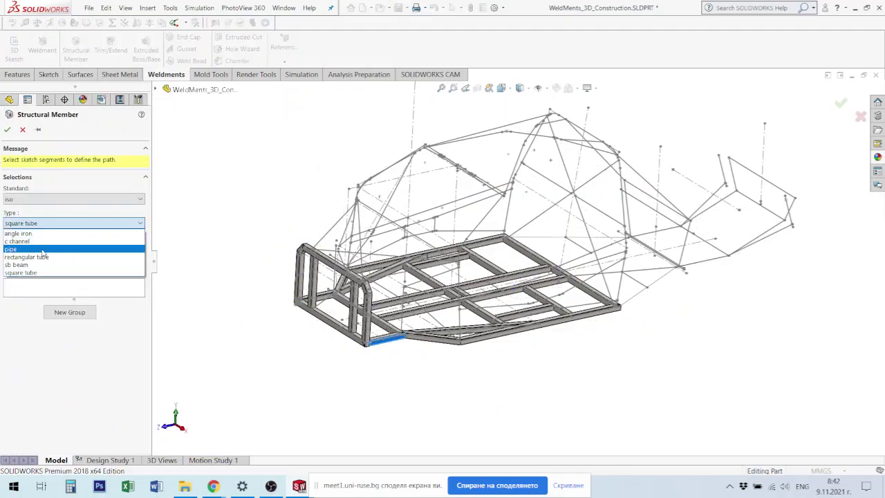
pyautogui.click(42, 249)
pyautogui.click(44, 251)
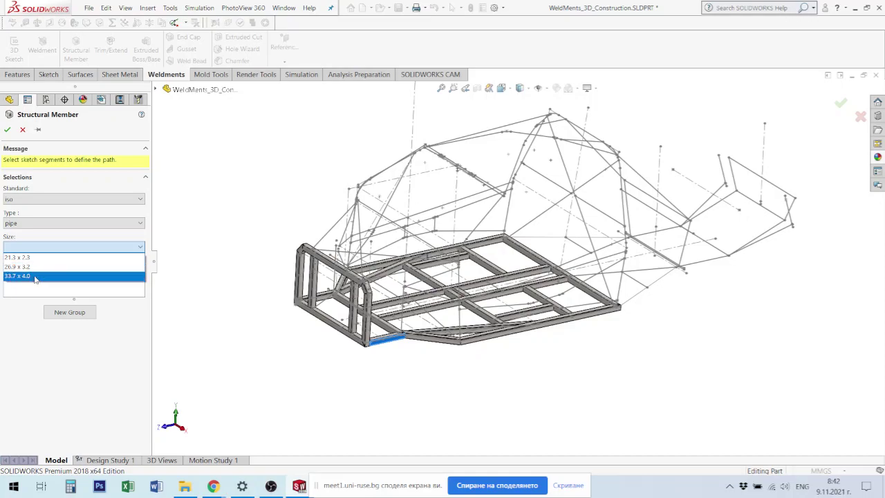
pyautogui.click(36, 276)
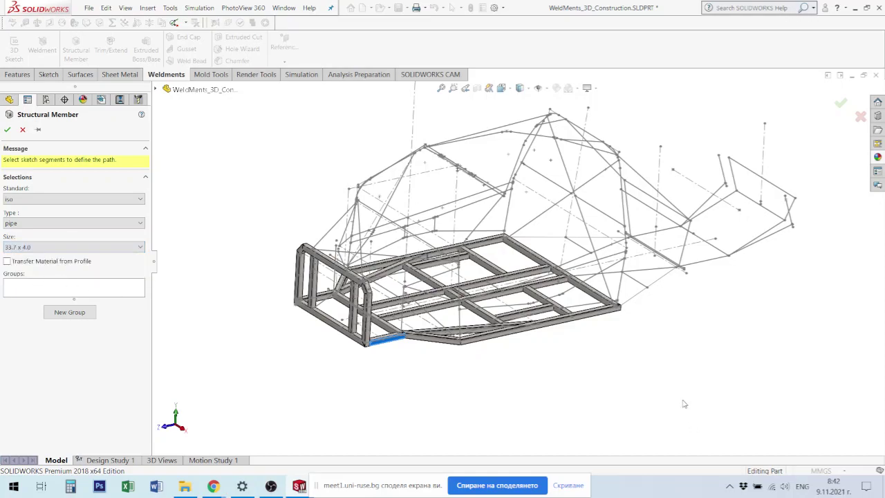
pyautogui.scroll(-1, 622, 278)
pyautogui.scroll(-2, 609, 291)
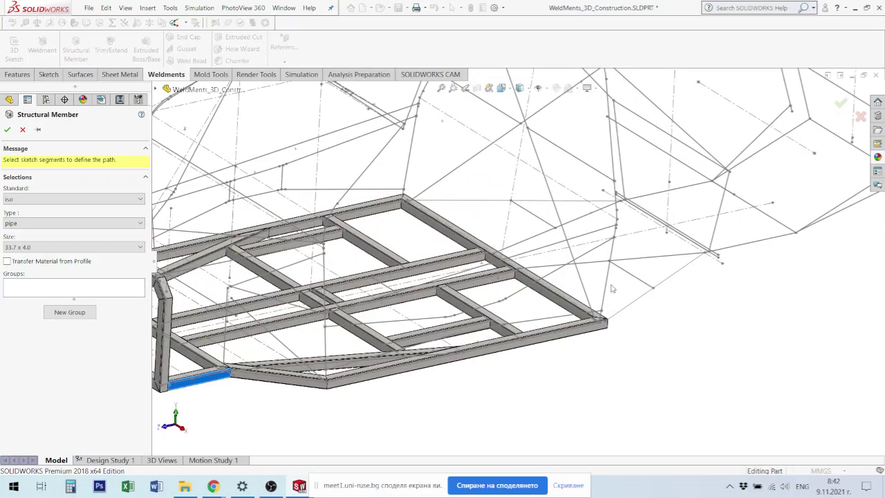
# Step: Add Sketch6's chassis-corner upright, first arc, vertical line and top arc to the pipe path
pyautogui.click(608, 287)
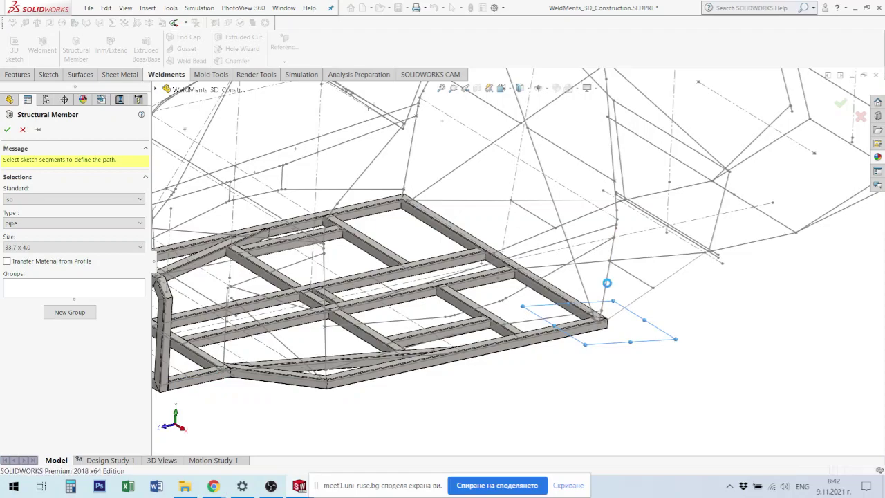
pyautogui.click(608, 287)
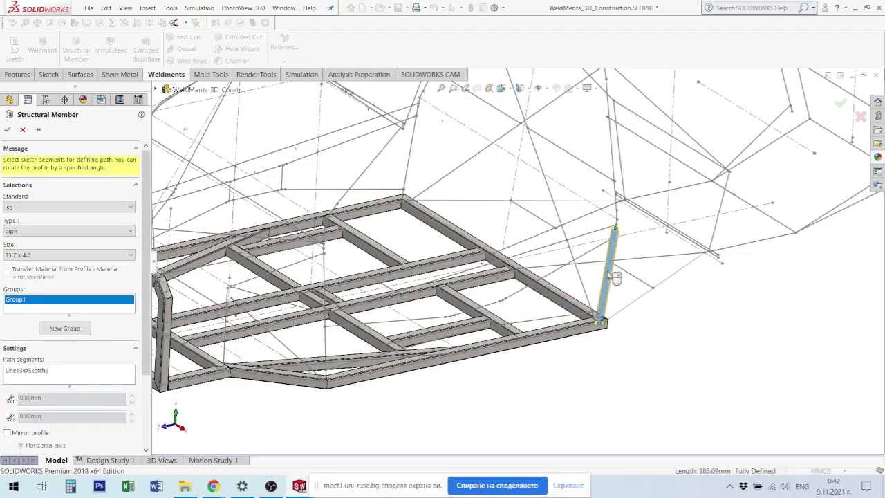
pyautogui.scroll(-5, 628, 214)
pyautogui.scroll(-3, 586, 261)
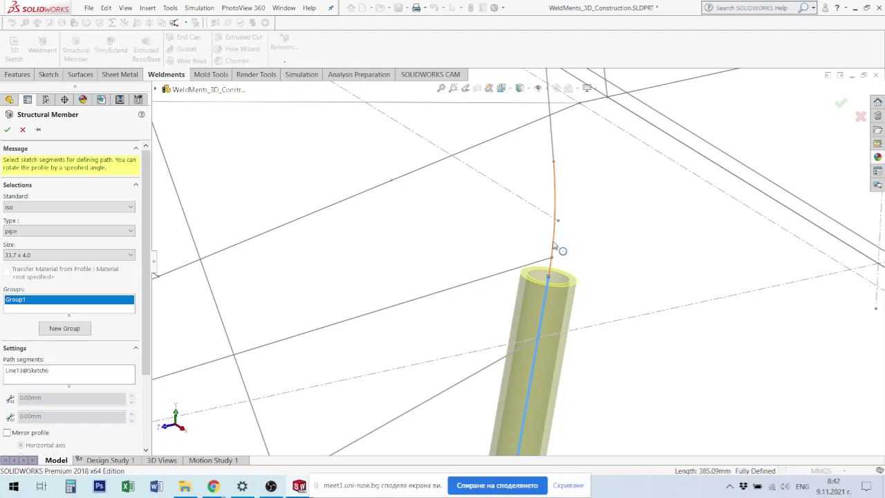
pyautogui.click(553, 246)
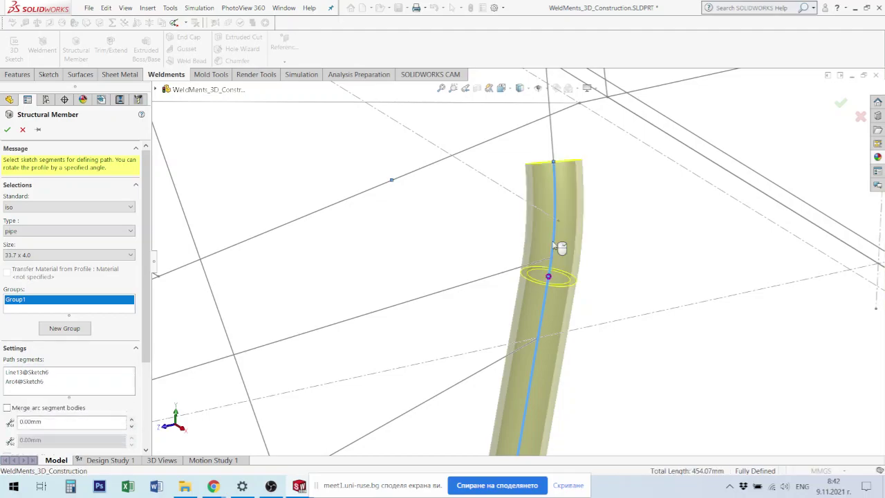
pyautogui.click(556, 141)
pyautogui.scroll(2, 562, 166)
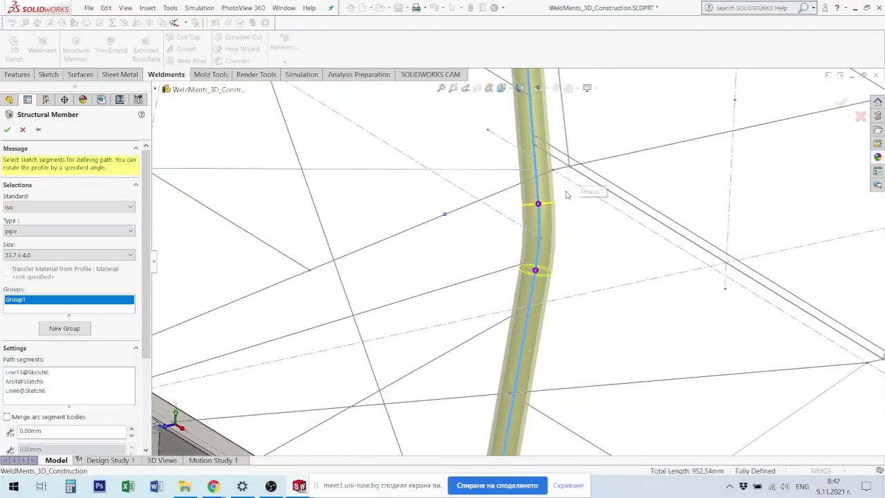
pyautogui.scroll(3, 566, 194)
pyautogui.moveTo(566, 194); pyautogui.dragTo(517, 178, button='middle')
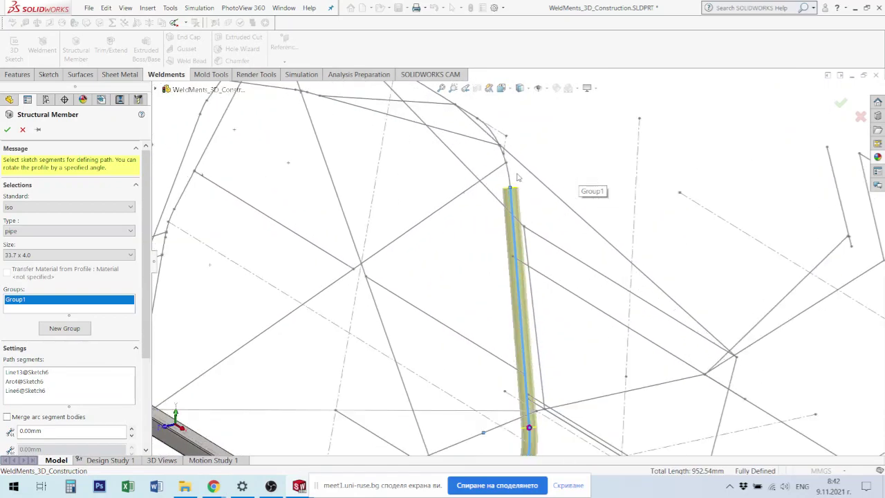
pyautogui.click(513, 182)
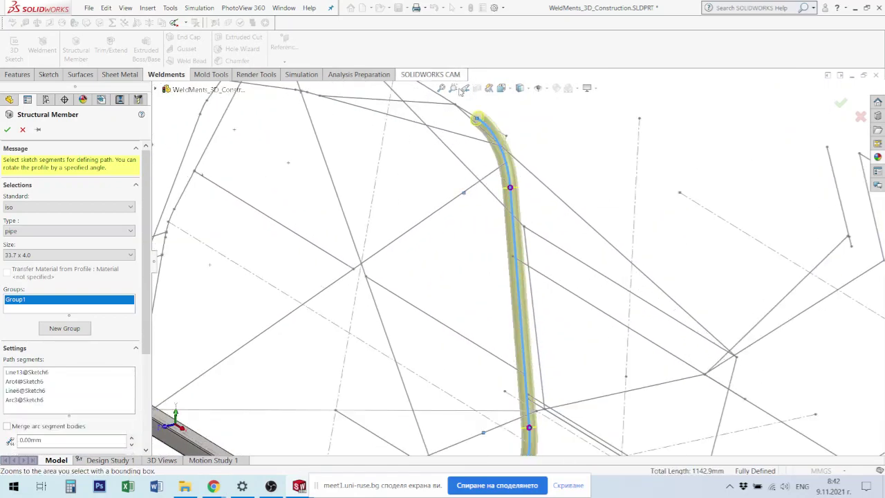
# Step: Extend the pipe path along the sloping top line, remaining arcs and lines back down to the chassis
pyautogui.moveTo(466, 115); pyautogui.dragTo(468, 155, button='middle')
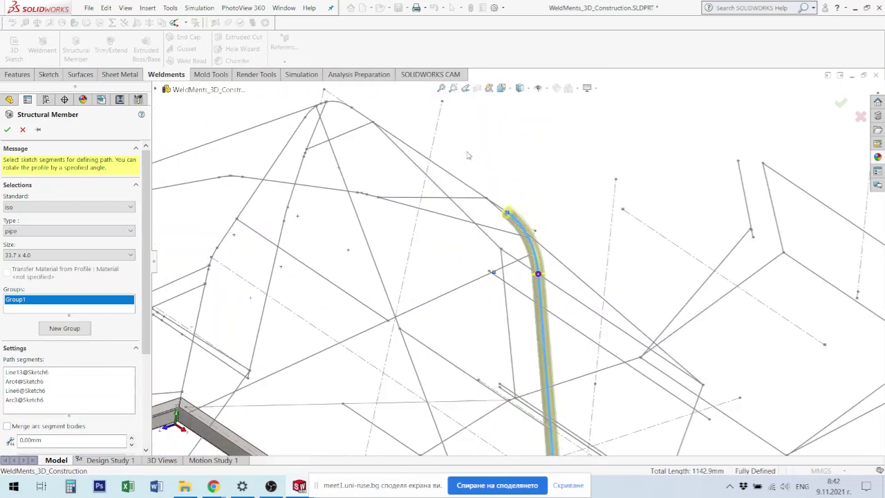
pyautogui.click(449, 177)
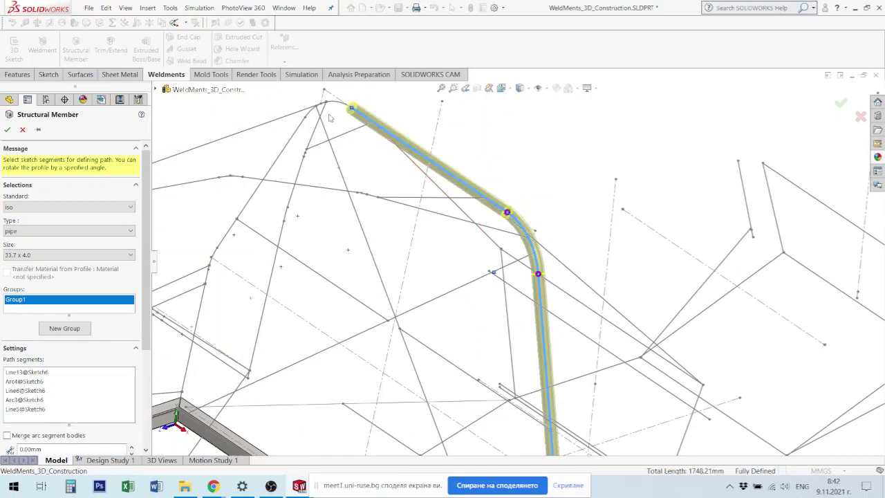
pyautogui.scroll(-3, 331, 118)
pyautogui.click(391, 132)
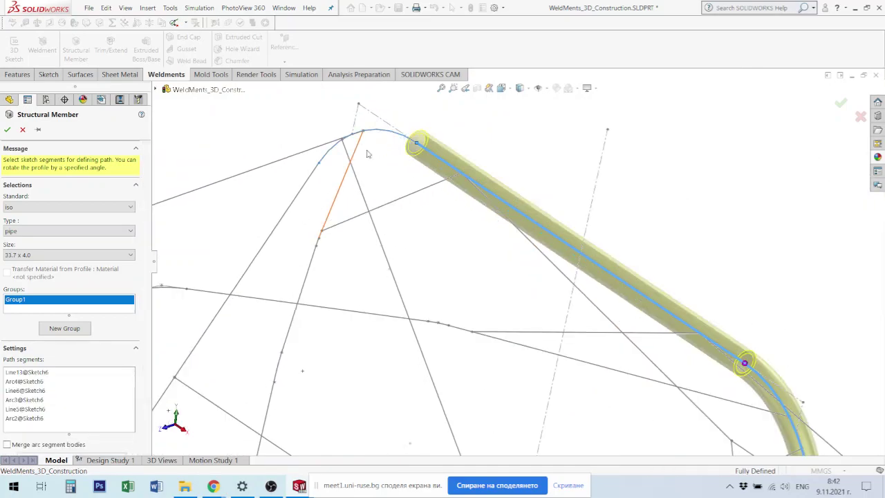
pyautogui.click(297, 206)
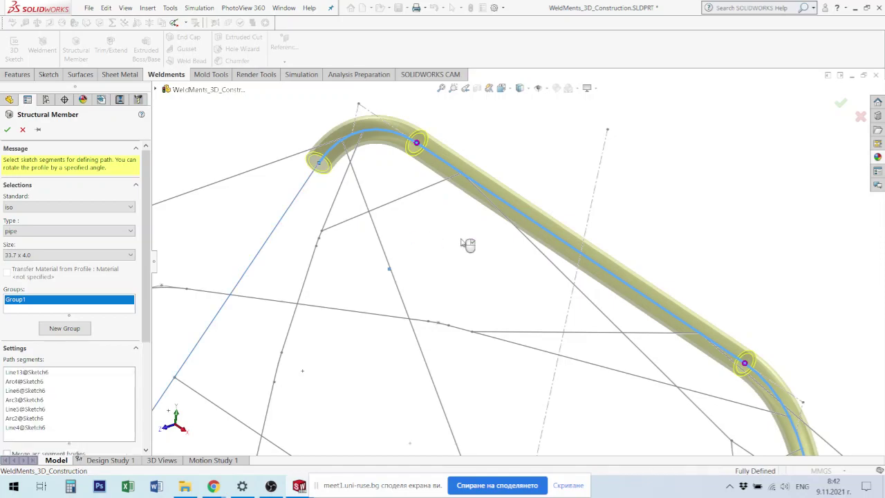
pyautogui.moveTo(468, 243)
pyautogui.mouseDown(button='middle')
pyautogui.moveTo(461, 184)
pyautogui.moveTo(413, 284)
pyautogui.mouseUp(button='middle')
pyautogui.scroll(-2, 398, 331)
pyautogui.scroll(-3, 398, 330)
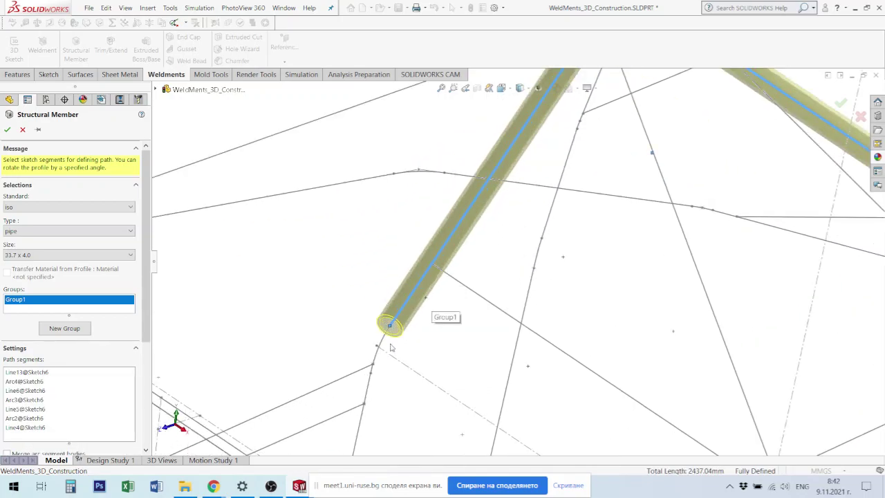
pyautogui.scroll(-3, 398, 331)
pyautogui.click(401, 325)
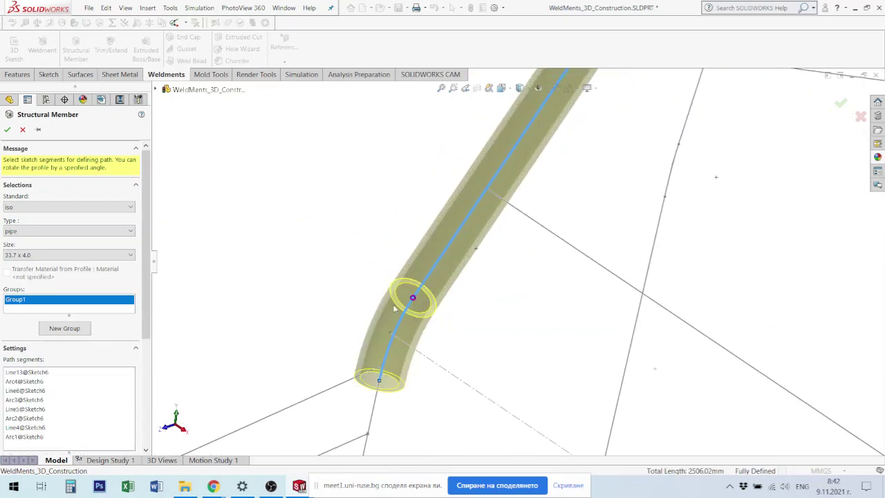
pyautogui.scroll(-1, 388, 385)
pyautogui.scroll(3, 388, 385)
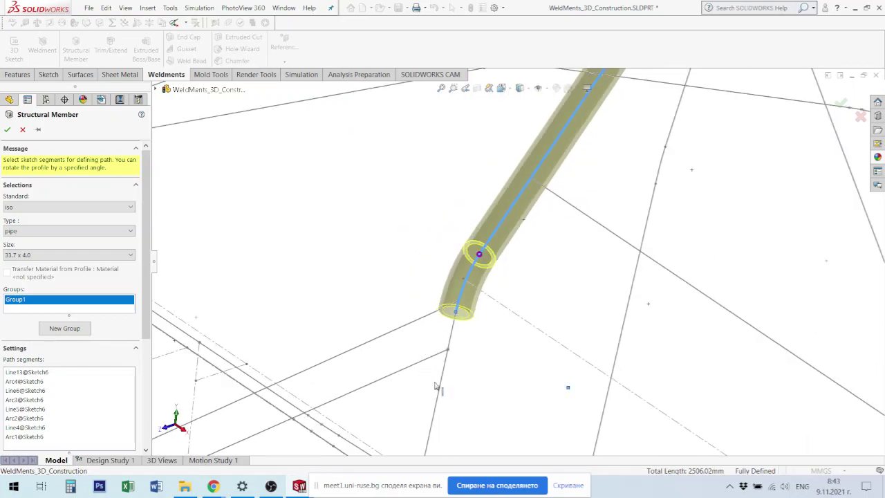
pyautogui.click(440, 402)
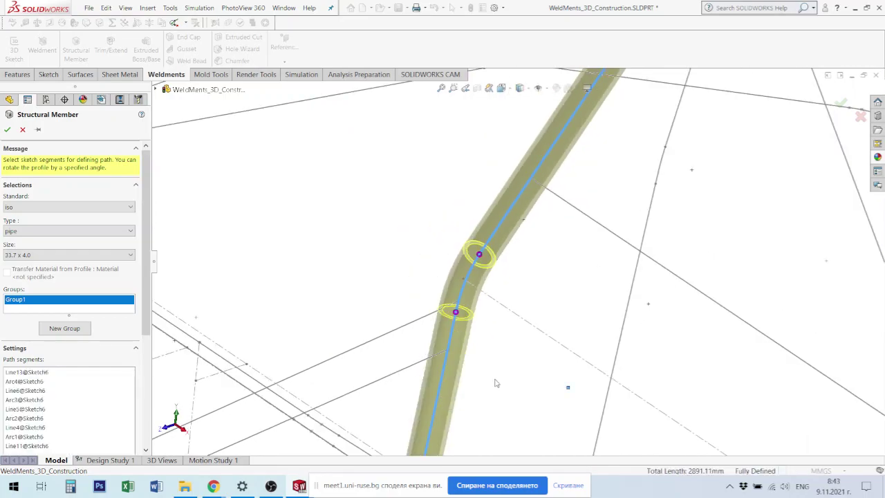
pyautogui.scroll(2, 497, 383)
pyautogui.scroll(2, 498, 384)
pyautogui.moveTo(659, 281); pyautogui.dragTo(793, 205, button='middle')
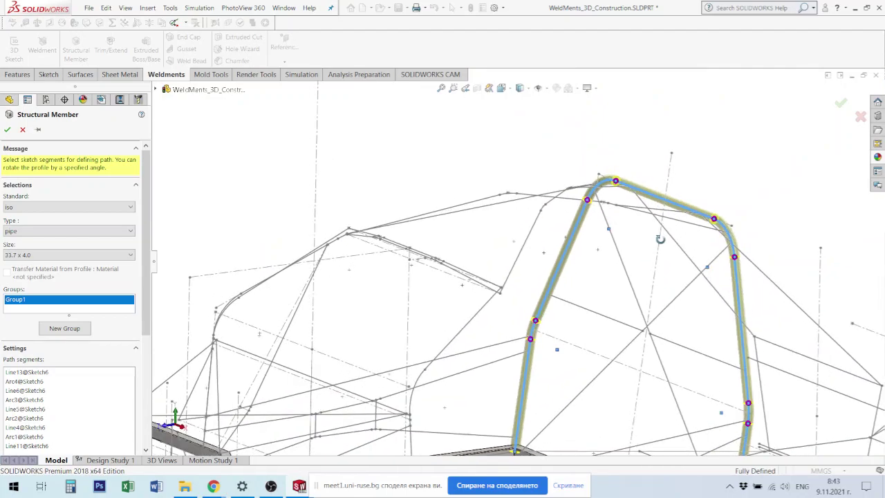
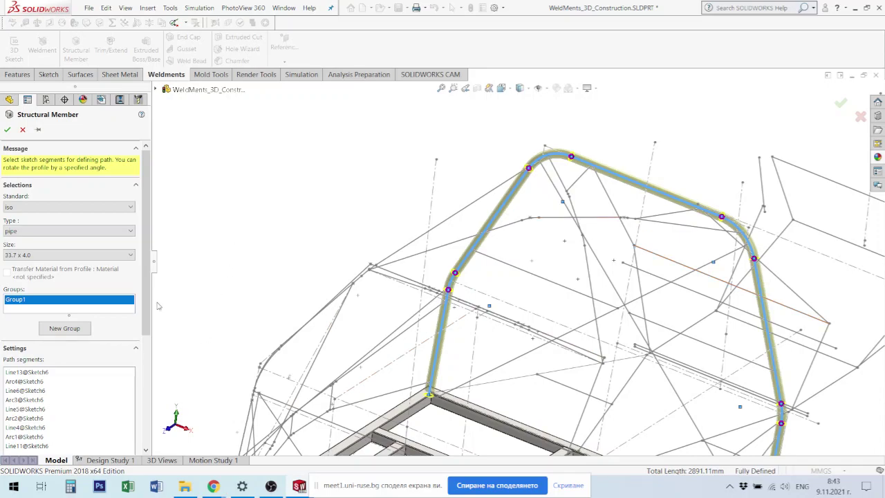
# Step: Add Line20 and Line21 as separate groups of 33.7 x 4.0 pipe forming the X-brace
pyautogui.click(64, 328)
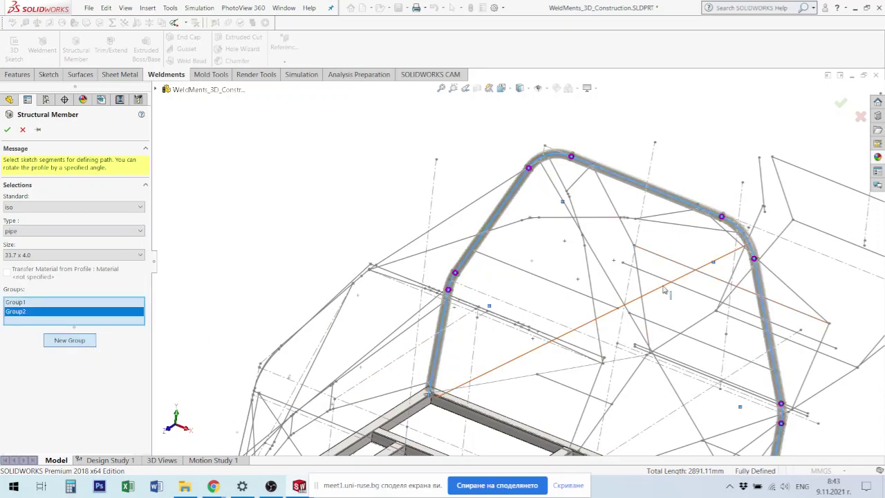
pyautogui.click(664, 291)
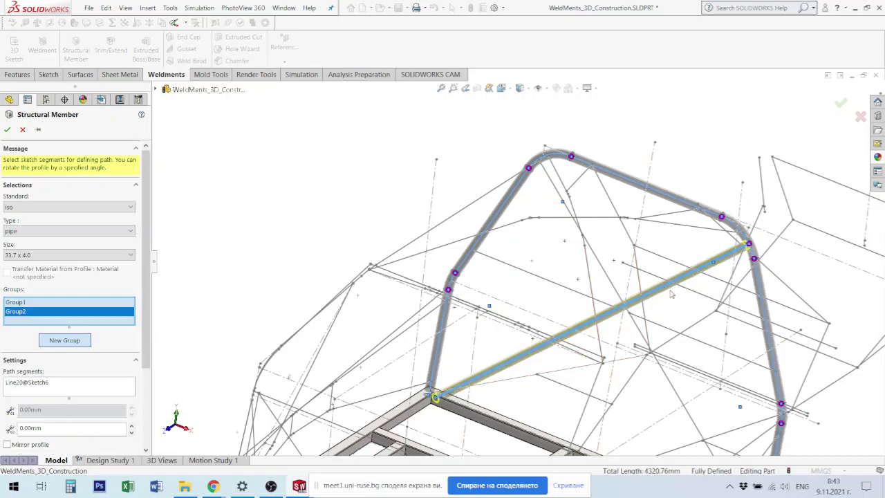
pyautogui.click(73, 343)
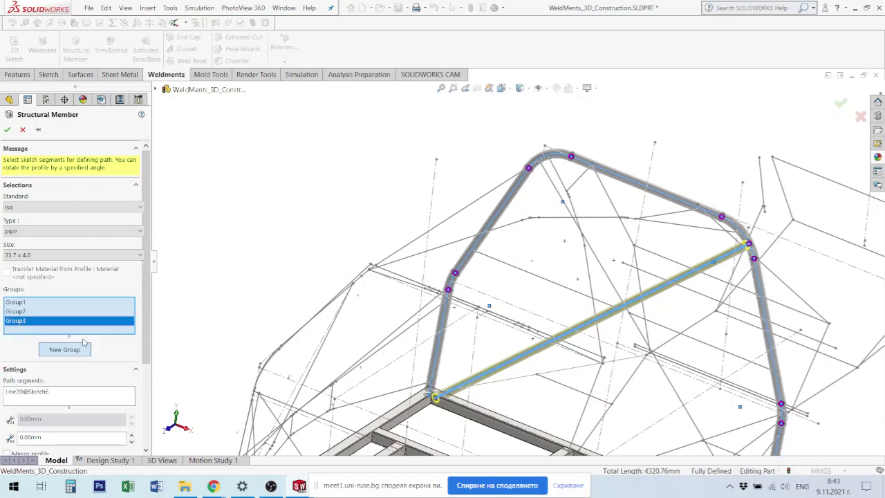
pyautogui.click(610, 283)
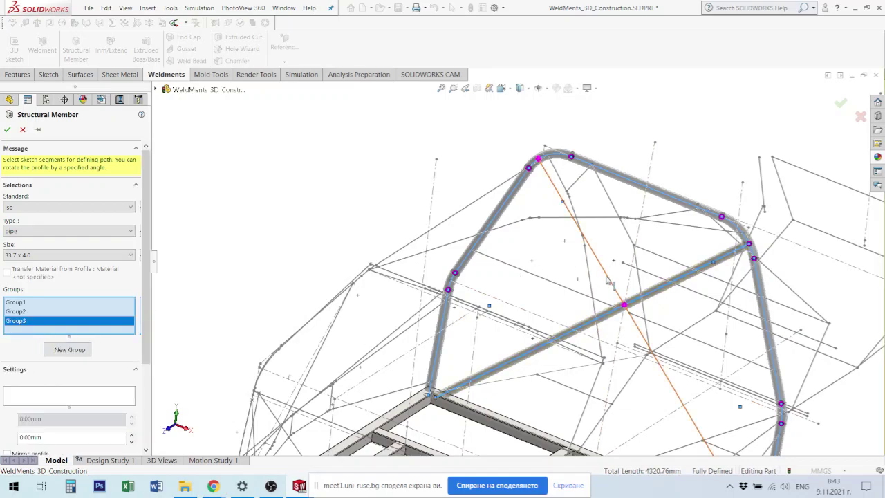
pyautogui.scroll(-2, 615, 298)
pyautogui.scroll(-3, 614, 299)
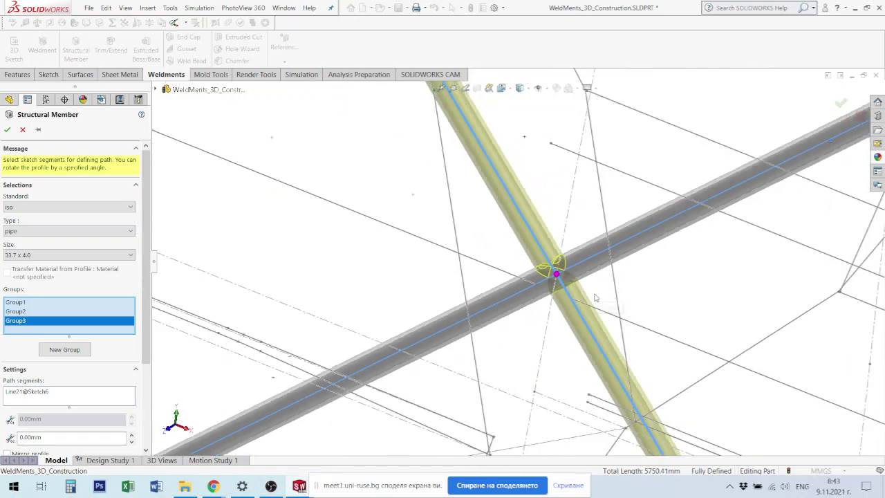
pyautogui.scroll(2, 594, 295)
pyautogui.scroll(2, 594, 293)
pyautogui.scroll(2, 596, 291)
pyautogui.moveTo(596, 289); pyautogui.dragTo(581, 307, button='middle')
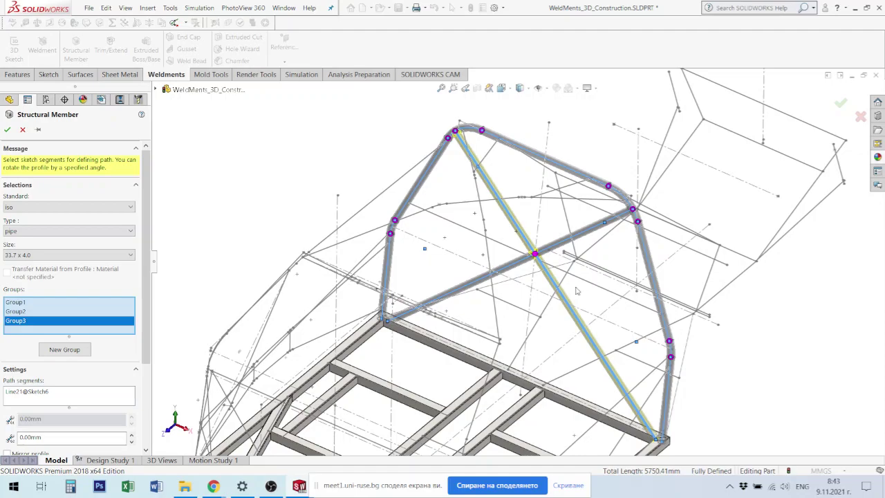
pyautogui.scroll(-2, 646, 427)
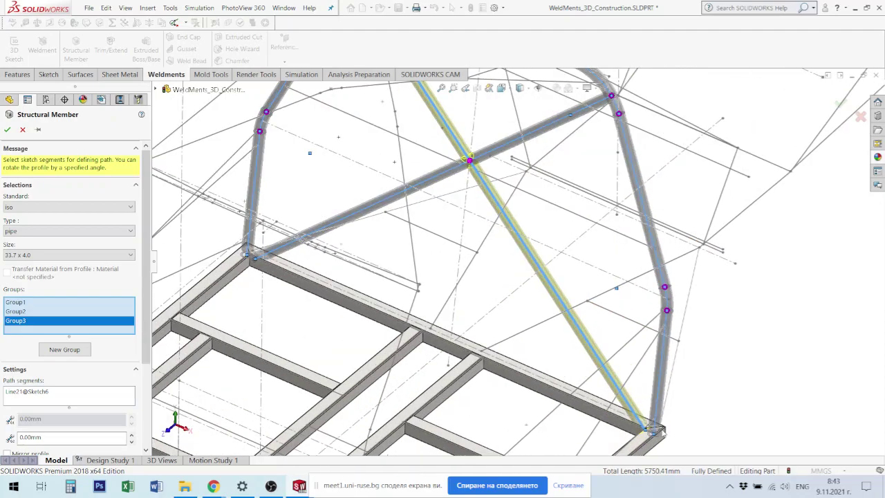
pyautogui.scroll(-3, 643, 423)
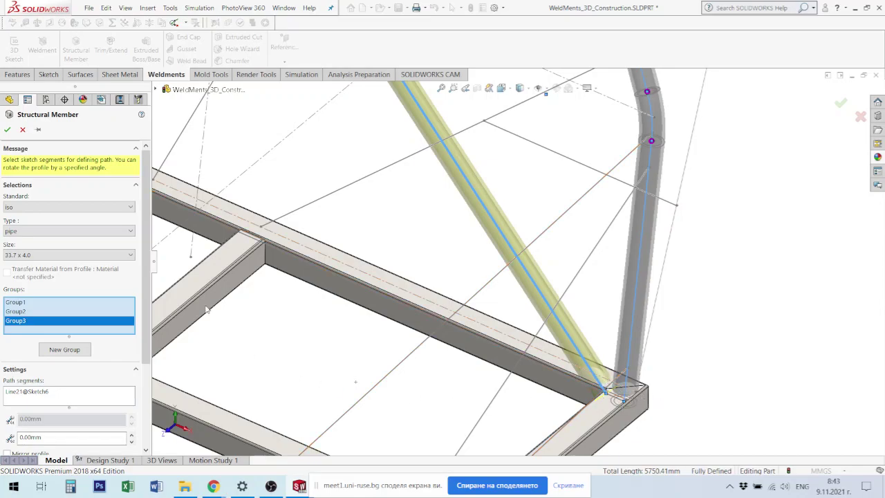
pyautogui.scroll(5, 477, 207)
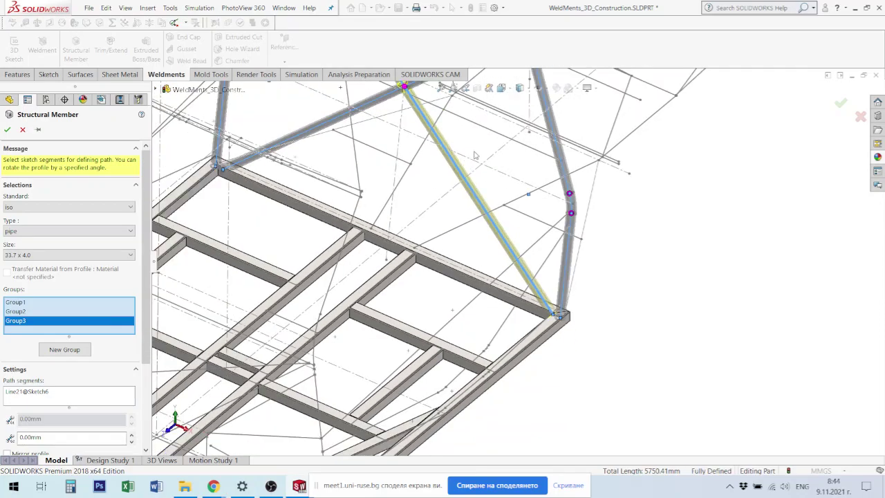
pyautogui.scroll(1, 477, 155)
pyautogui.moveTo(474, 155); pyautogui.dragTo(474, 158, button='middle')
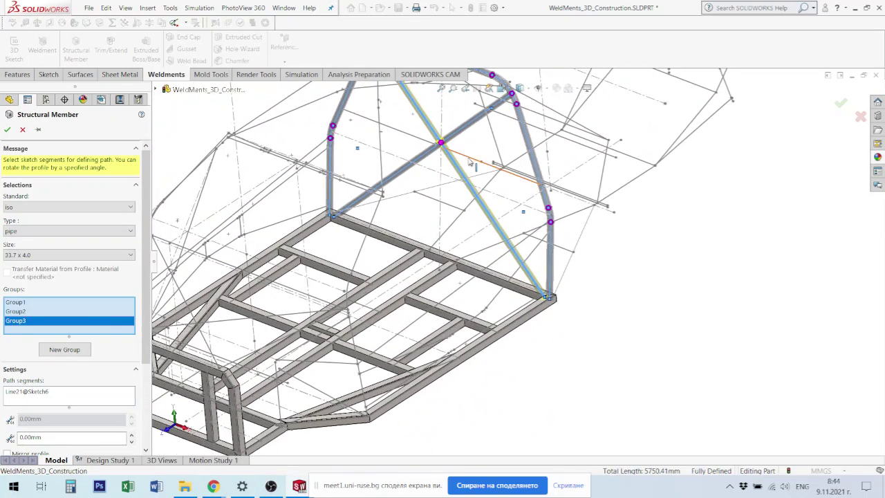
# Step: Create Group4 with a horizontal pipe along Line22 and Line23 through the X-brace centre
pyautogui.click(75, 351)
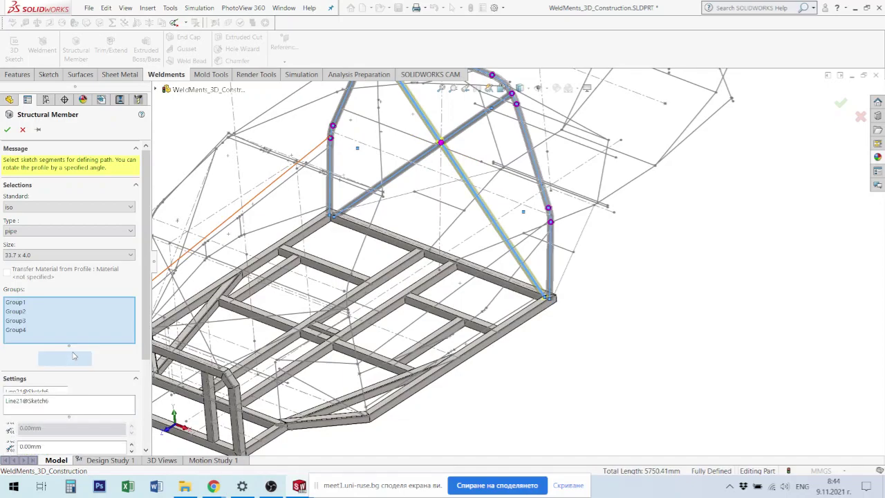
pyautogui.click(419, 142)
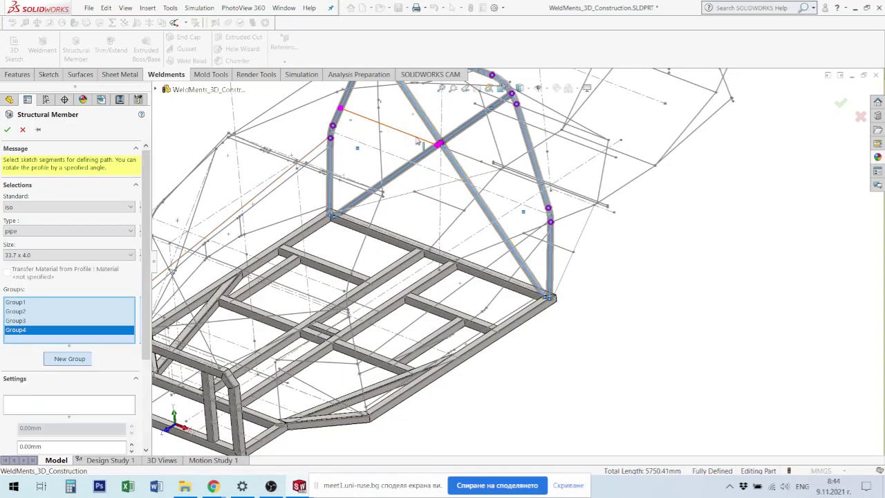
pyautogui.click(470, 156)
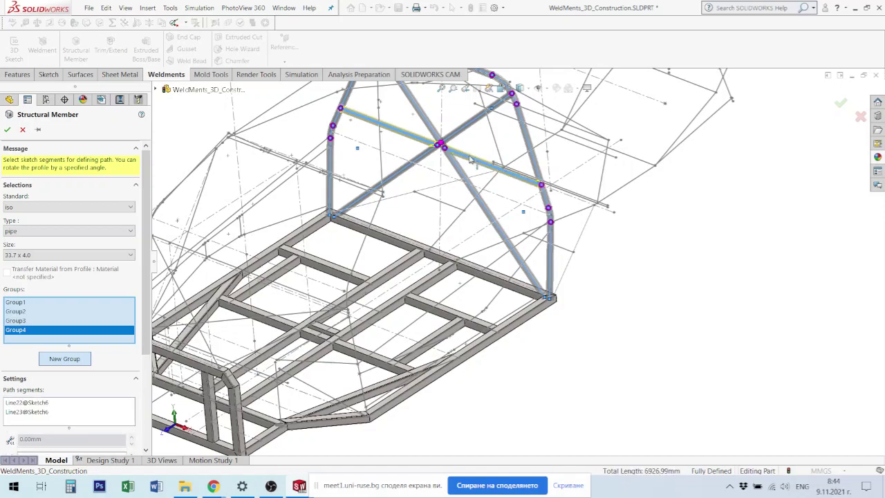
pyautogui.scroll(-2, 487, 158)
pyautogui.scroll(-2, 487, 158)
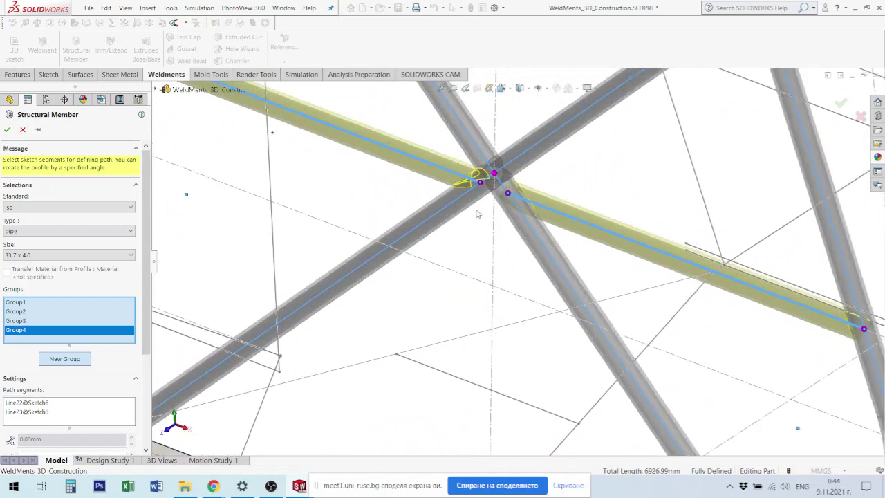
pyautogui.scroll(-2, 524, 208)
pyautogui.moveTo(548, 191); pyautogui.dragTo(544, 178, button='middle')
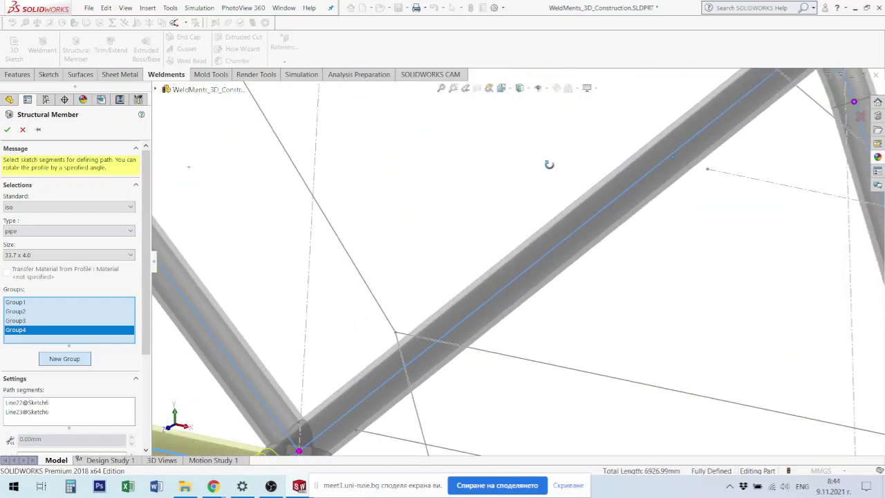
pyautogui.scroll(2, 592, 272)
pyautogui.scroll(2, 604, 275)
pyautogui.scroll(3, 604, 274)
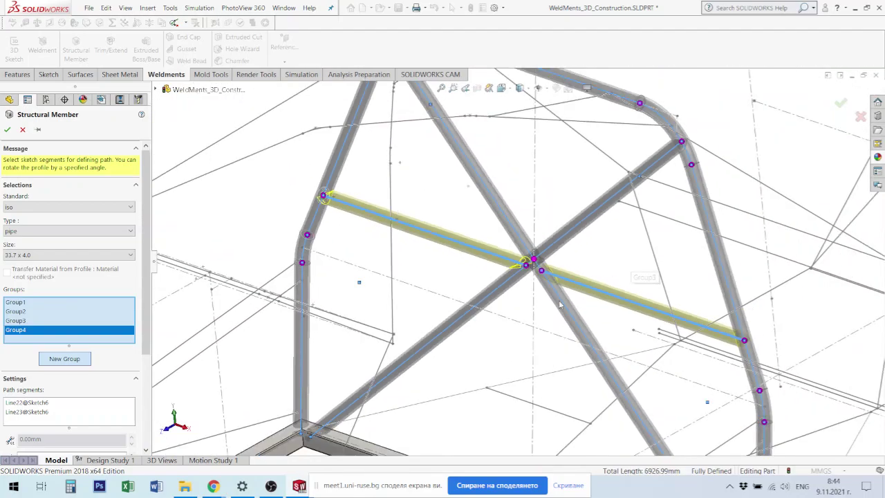
pyautogui.scroll(2, 552, 315)
pyautogui.scroll(2, 552, 314)
pyautogui.scroll(2, 539, 332)
pyautogui.scroll(-1, 461, 321)
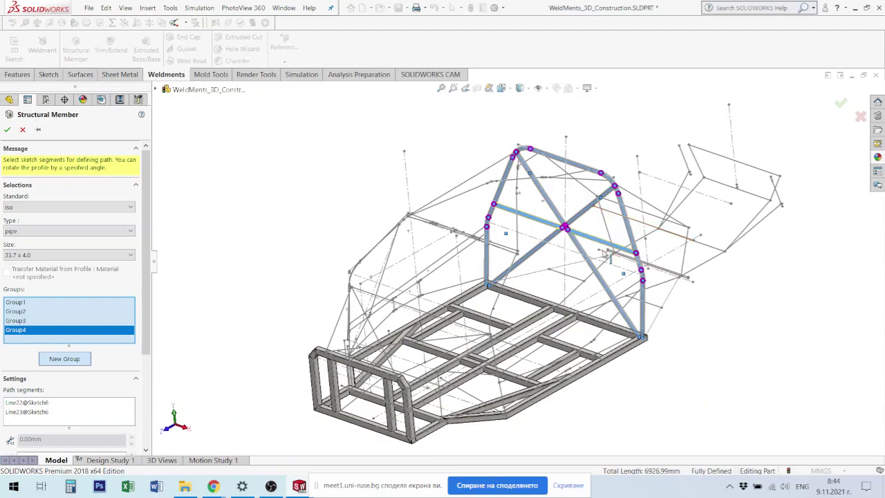
# Step: Start Group5 with a pipe along the chassis sketch line and the arc above it
pyautogui.click(66, 359)
pyautogui.scroll(-3, 513, 397)
pyautogui.scroll(-2, 503, 379)
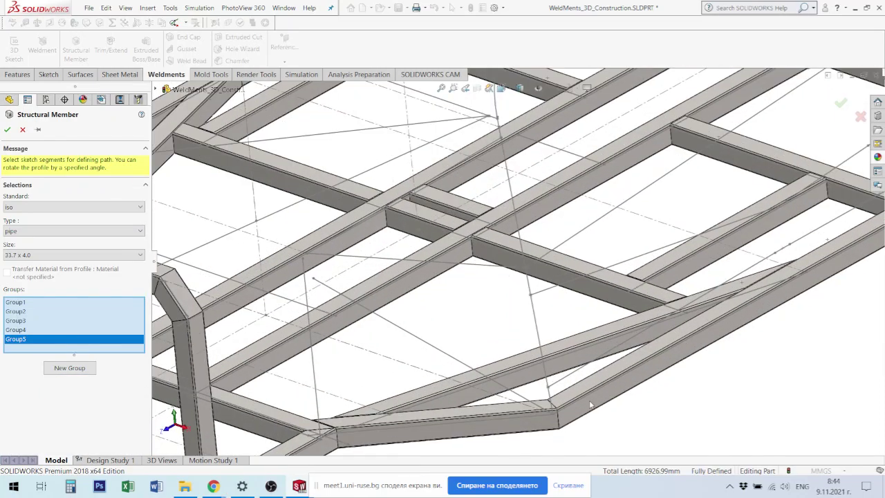
pyautogui.scroll(-2, 532, 352)
pyautogui.scroll(-2, 551, 327)
pyautogui.click(526, 302)
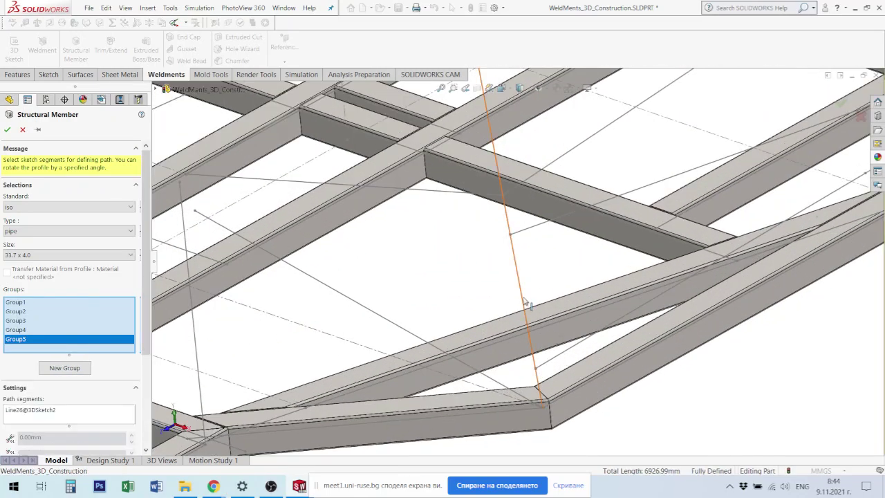
pyautogui.scroll(2, 517, 149)
pyautogui.scroll(2, 526, 149)
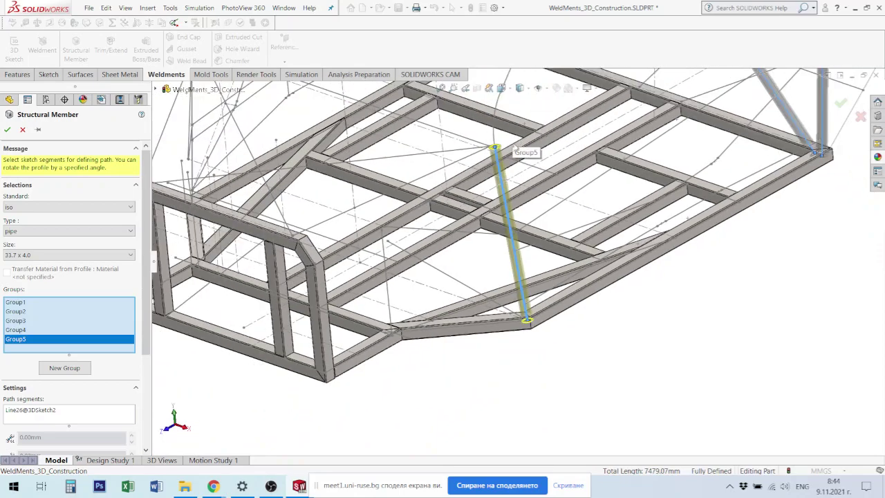
pyautogui.scroll(-2, 491, 170)
pyautogui.scroll(-2, 493, 153)
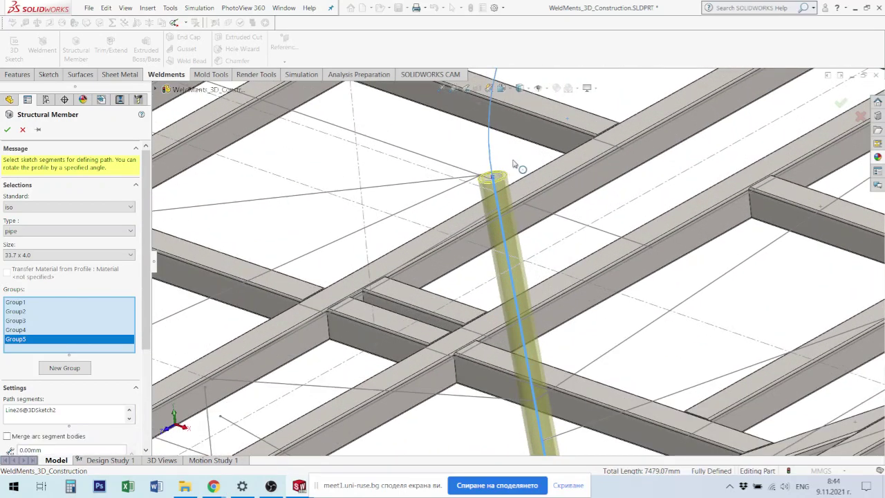
pyautogui.click(492, 156)
pyautogui.scroll(-2, 496, 135)
pyautogui.scroll(2, 496, 135)
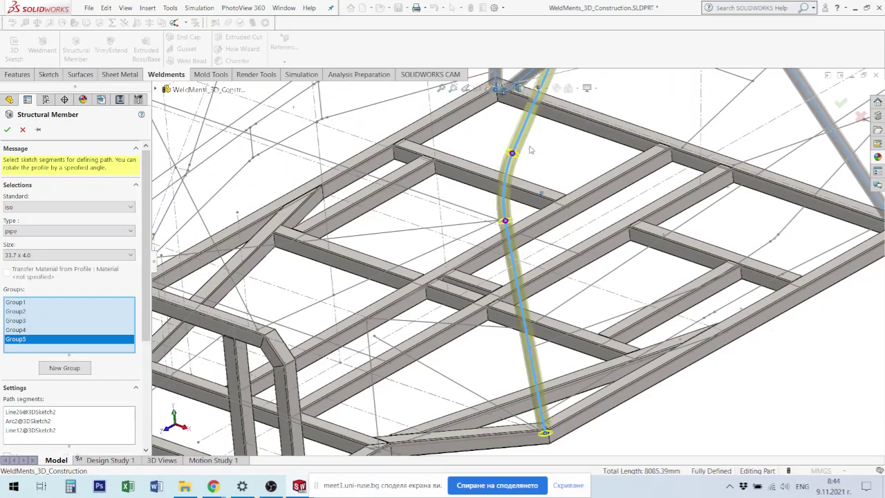
pyautogui.scroll(5, 527, 152)
pyautogui.scroll(-6, 541, 187)
pyautogui.scroll(-3, 541, 187)
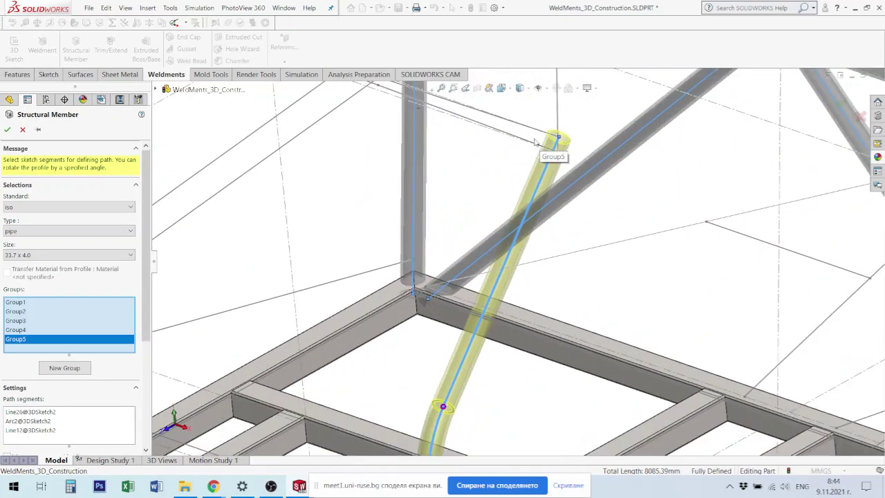
pyautogui.scroll(-3, 533, 145)
pyautogui.moveTo(473, 199); pyautogui.dragTo(370, 233, button='middle')
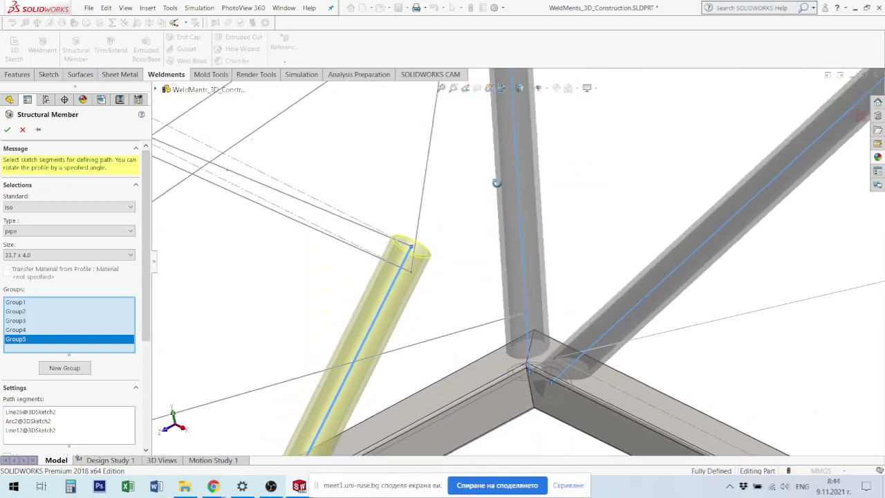
# Step: Extend the Group5 pipe along the next hoop lines and arc across the top
pyautogui.click(374, 218)
pyautogui.scroll(2, 561, 256)
pyautogui.scroll(1, 561, 256)
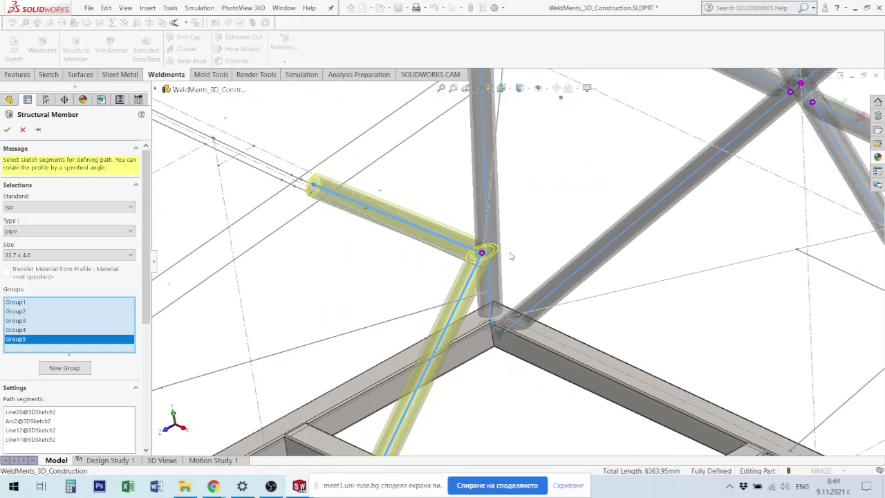
pyautogui.scroll(-2, 297, 189)
pyautogui.scroll(-3, 355, 208)
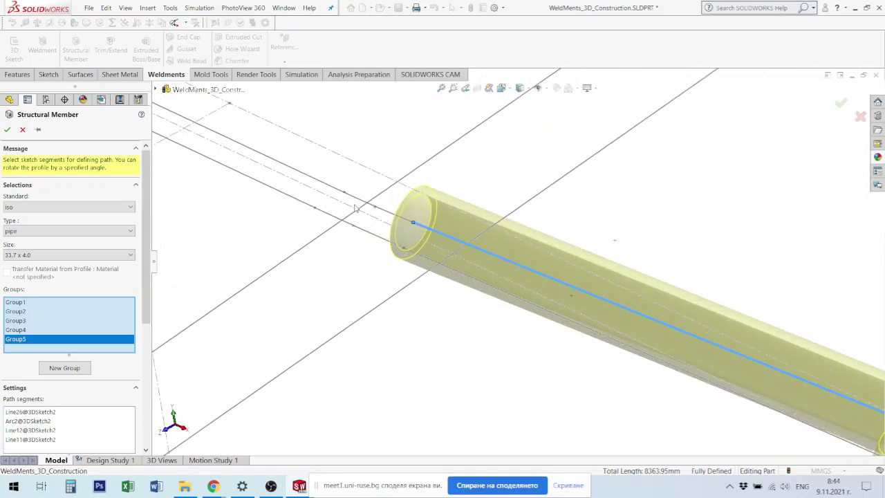
pyautogui.click(391, 219)
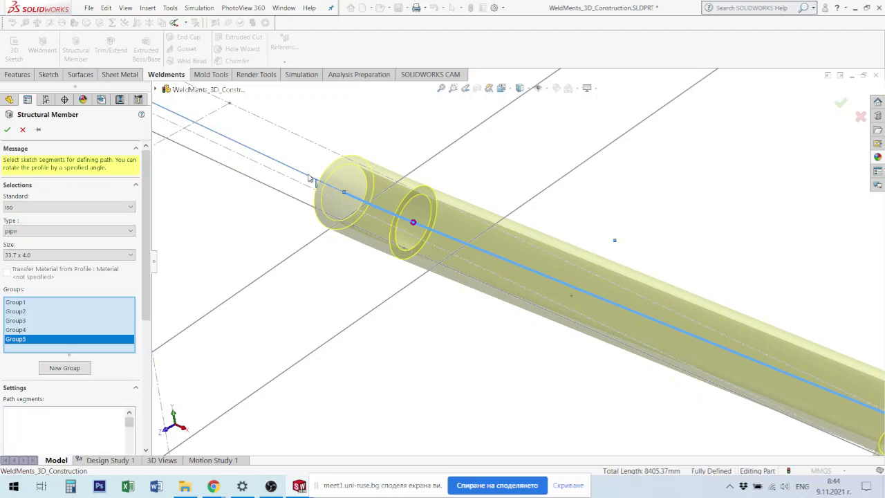
pyautogui.scroll(1, 378, 189)
pyautogui.scroll(3, 374, 194)
pyautogui.scroll(-1, 380, 199)
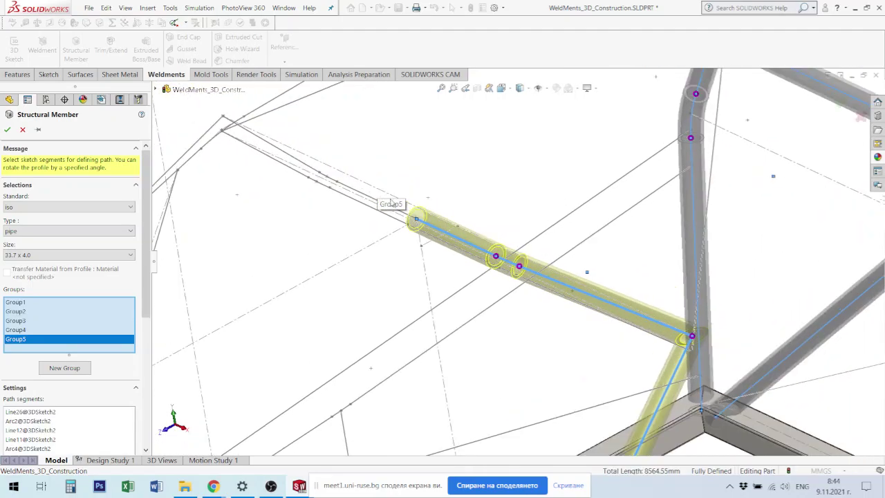
pyautogui.scroll(-3, 415, 221)
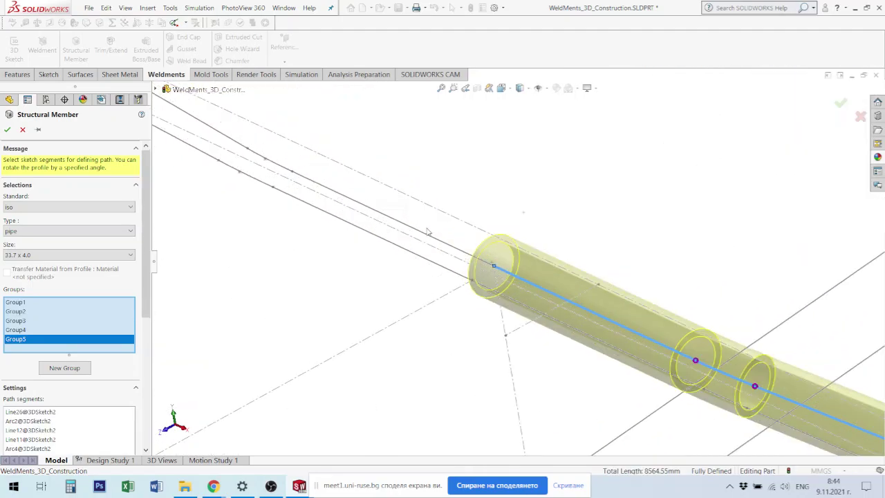
pyautogui.click(462, 254)
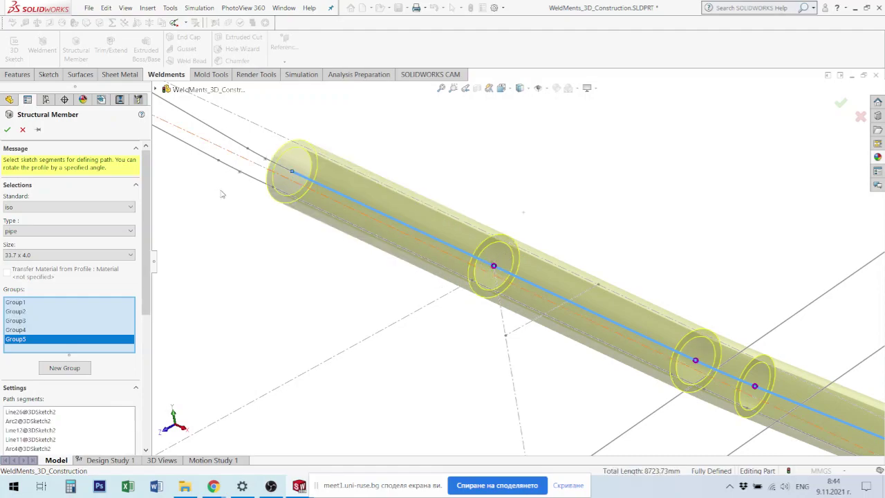
pyautogui.scroll(-2, 246, 176)
pyautogui.scroll(-2, 291, 170)
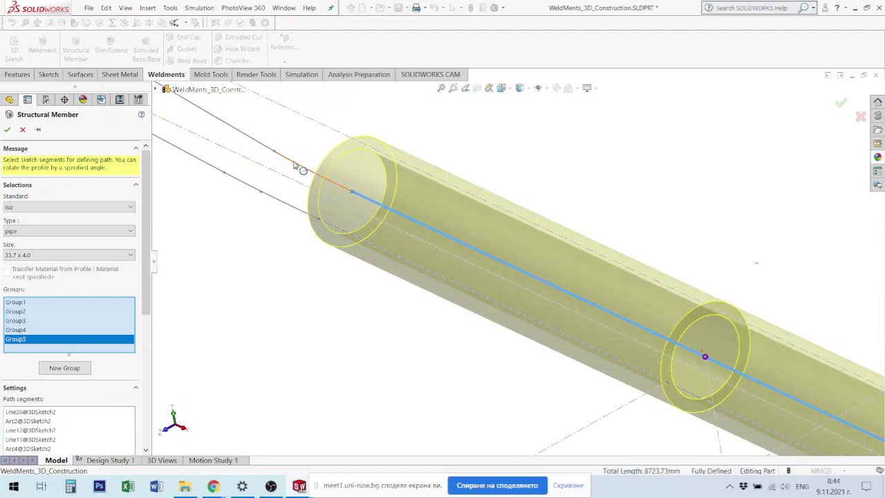
pyautogui.click(294, 164)
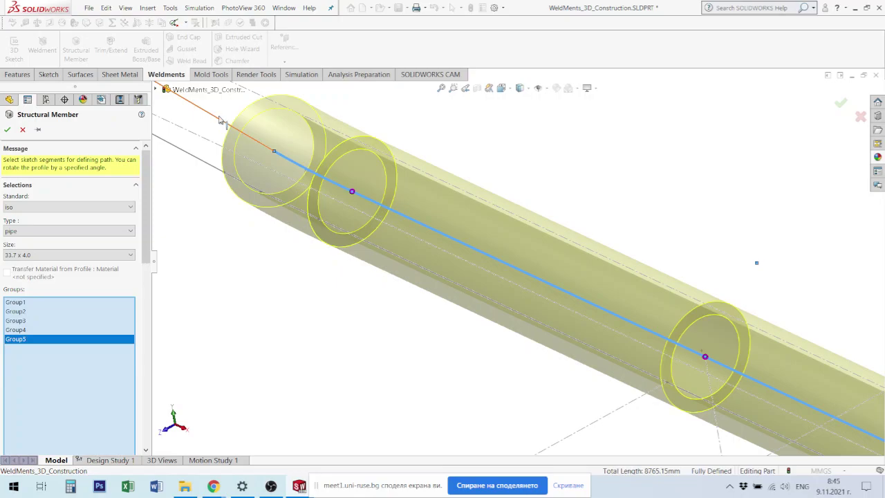
pyautogui.scroll(2, 278, 161)
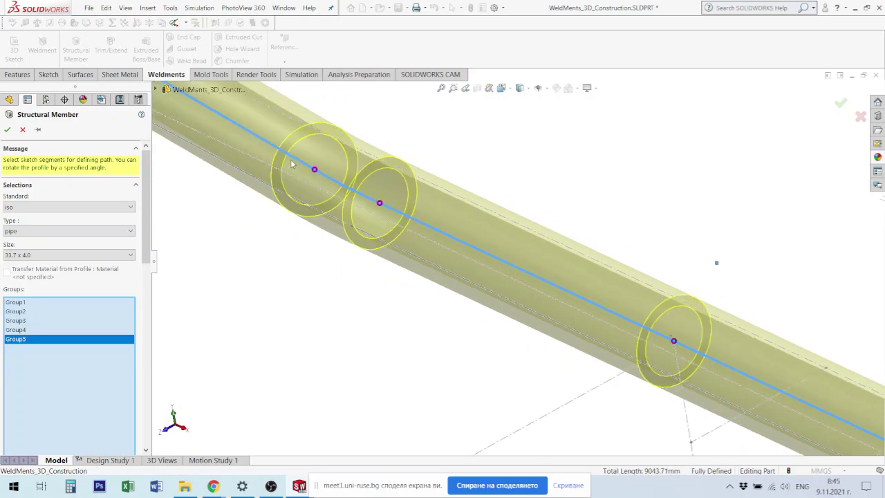
pyautogui.scroll(2, 361, 190)
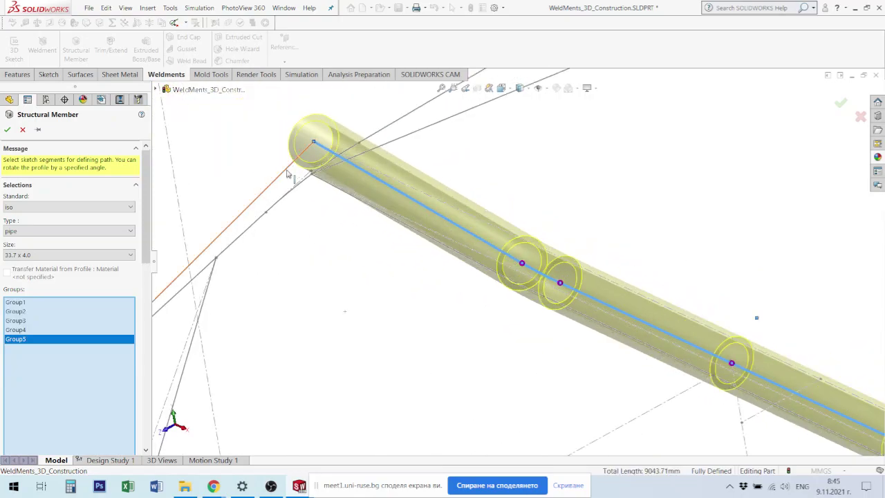
# Step: Continue the pipe down the left side through the arc and vertical line to the floor frame
pyautogui.click(287, 178)
pyautogui.scroll(3, 300, 285)
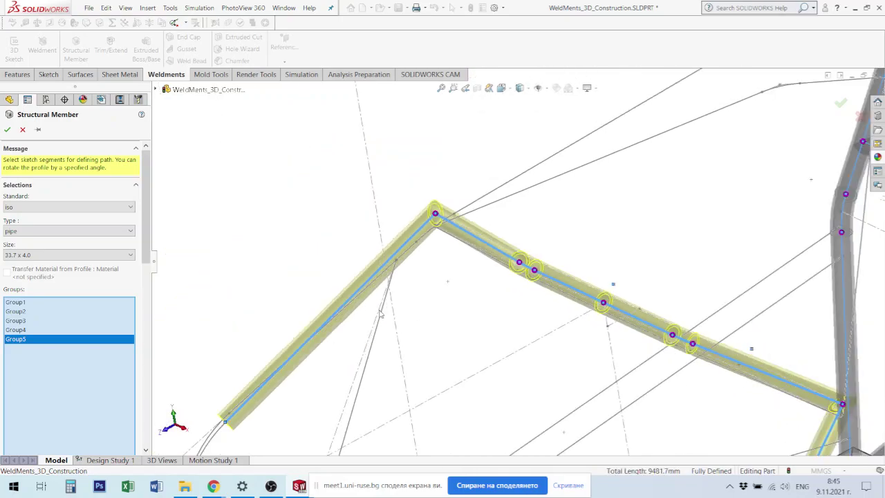
pyautogui.scroll(2, 373, 312)
pyautogui.scroll(-3, 408, 329)
pyautogui.scroll(-3, 408, 332)
pyautogui.scroll(-3, 408, 332)
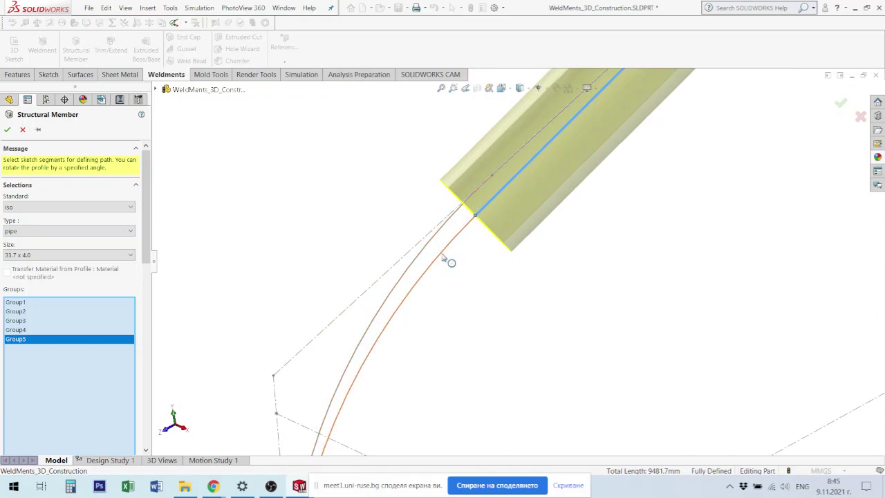
pyautogui.click(448, 296)
pyautogui.moveTo(468, 311); pyautogui.dragTo(483, 361, button='middle')
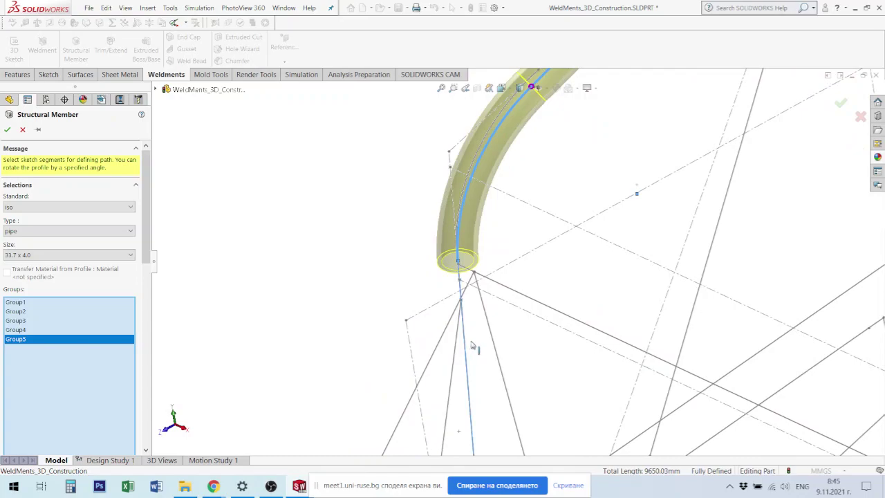
pyautogui.click(473, 345)
pyautogui.scroll(1, 485, 342)
pyautogui.scroll(1, 518, 332)
pyautogui.scroll(1, 548, 319)
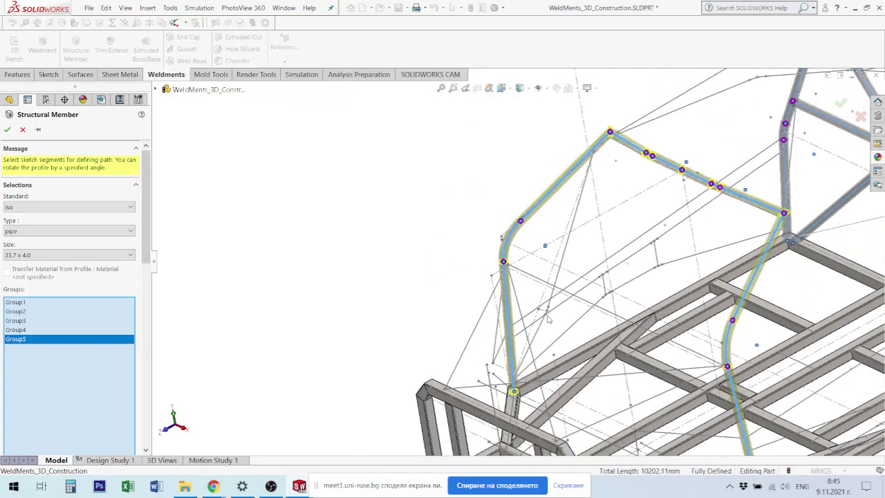
pyautogui.scroll(2, 601, 320)
pyautogui.moveTo(601, 320); pyautogui.dragTo(591, 318, button='middle')
pyautogui.scroll(1, 782, 357)
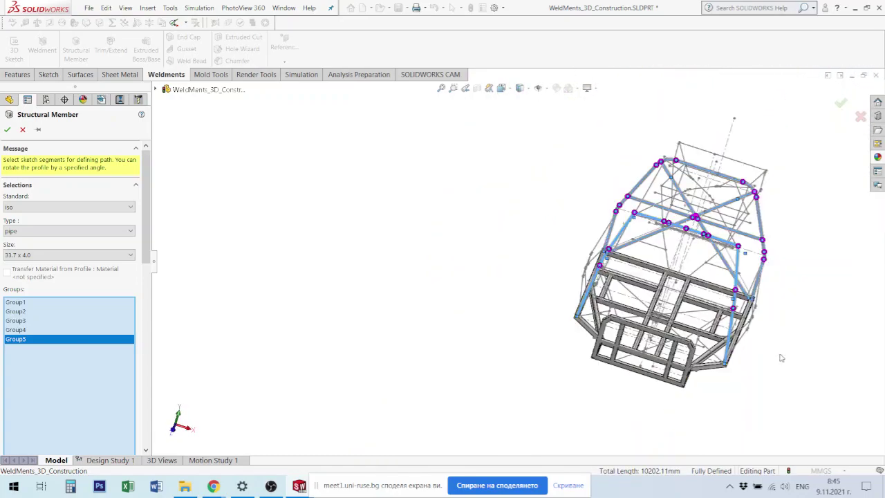
pyautogui.moveTo(782, 358)
pyautogui.mouseDown(button='middle')
pyautogui.moveTo(718, 351)
pyautogui.moveTo(651, 159)
pyautogui.moveTo(526, 166)
pyautogui.mouseUp(button='middle')
pyautogui.scroll(-2, 651, 159)
pyautogui.scroll(-2, 651, 159)
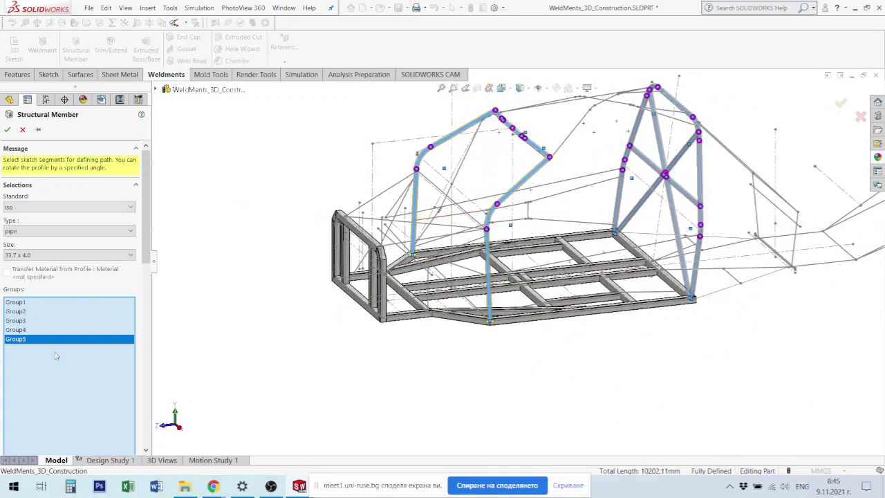
pyautogui.moveTo(148, 229); pyautogui.dragTo(148, 289)
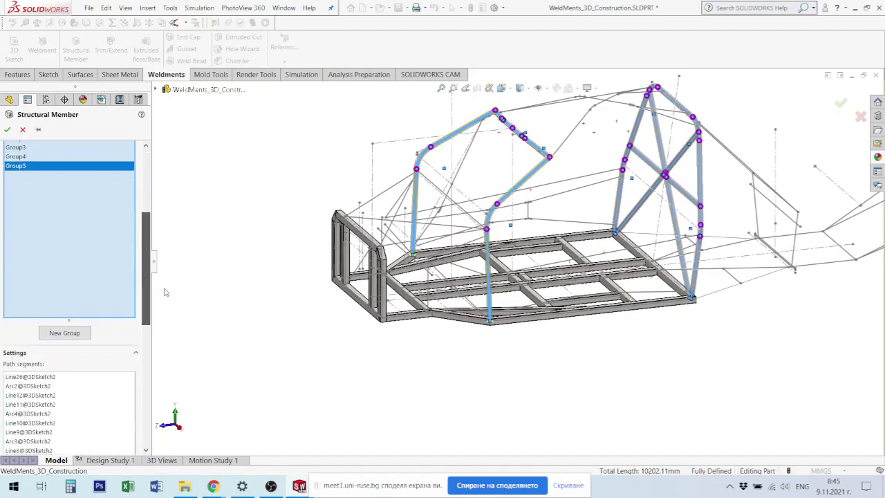
# Step: Add Group6 along the diagonal line between the hoops and create the Pipe 33.7 x 4.0 member
pyautogui.click(64, 333)
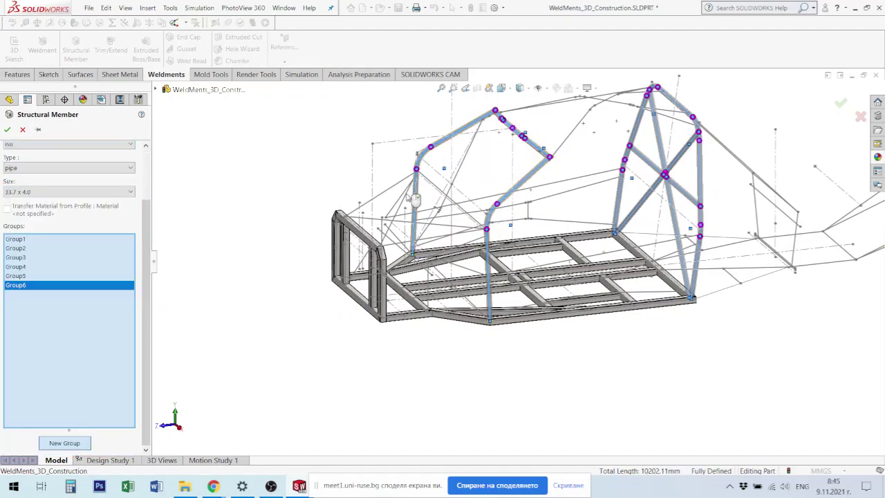
pyautogui.scroll(-2, 508, 225)
pyautogui.scroll(-2, 509, 225)
pyautogui.scroll(-1, 509, 225)
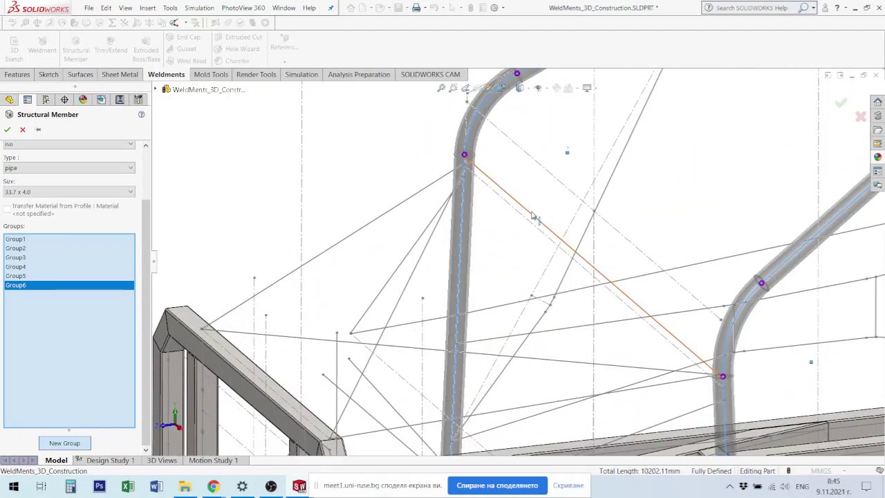
pyautogui.click(533, 217)
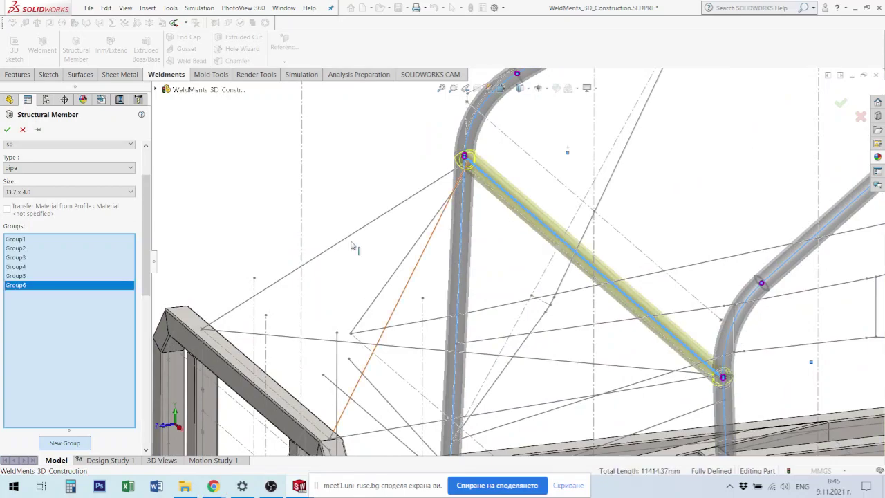
pyautogui.click(7, 130)
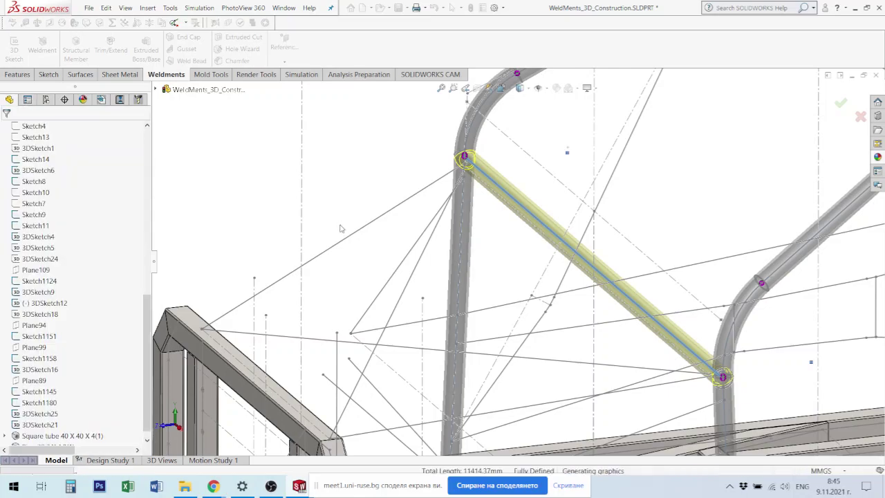
# Step: Select the sketch line leading to the front frame
pyautogui.scroll(3, 388, 268)
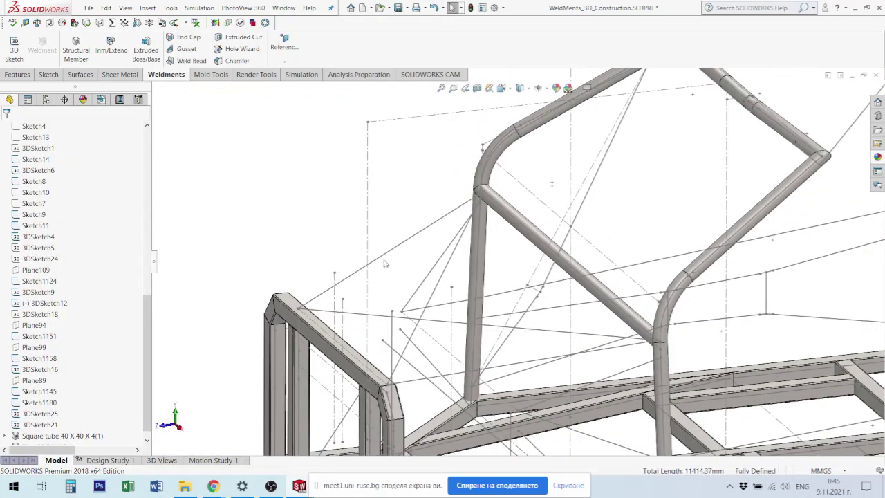
pyautogui.click(384, 261)
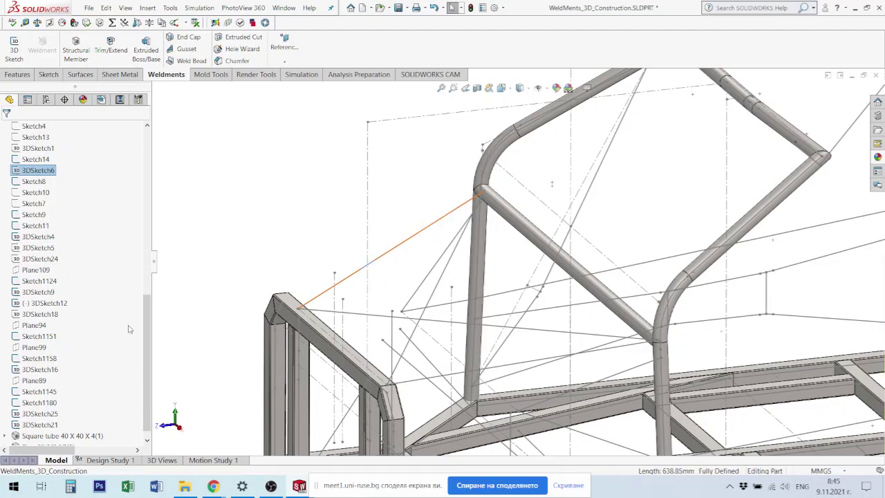
pyautogui.scroll(-1, 149, 346)
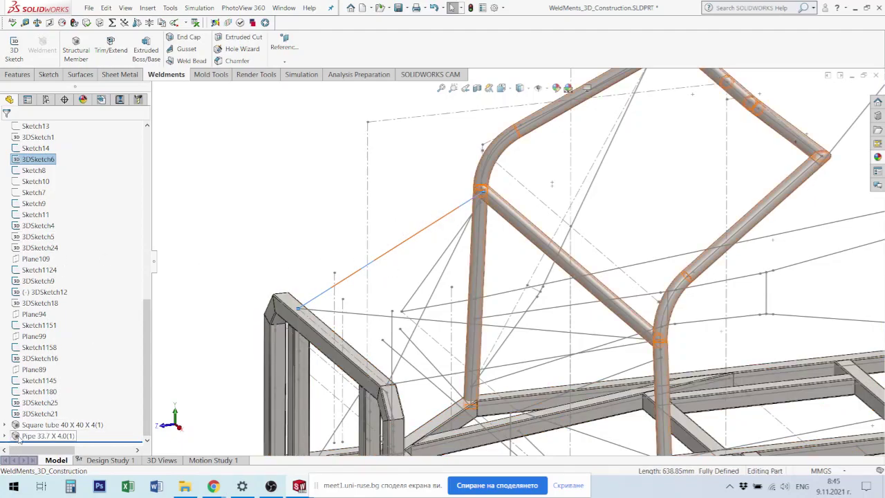
# Step: Expand Pipe 33.7 X 4.0(1) and edit its profile sketch, Sketch1182
pyautogui.click(22, 437)
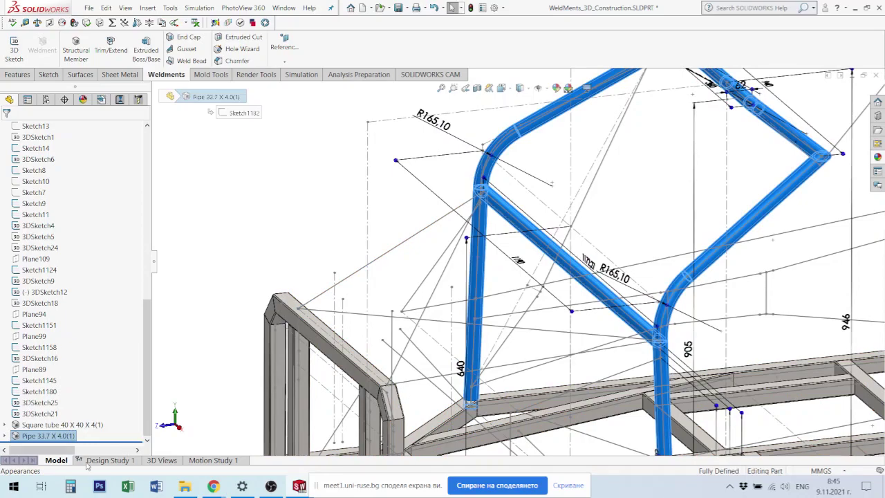
pyautogui.click(5, 436)
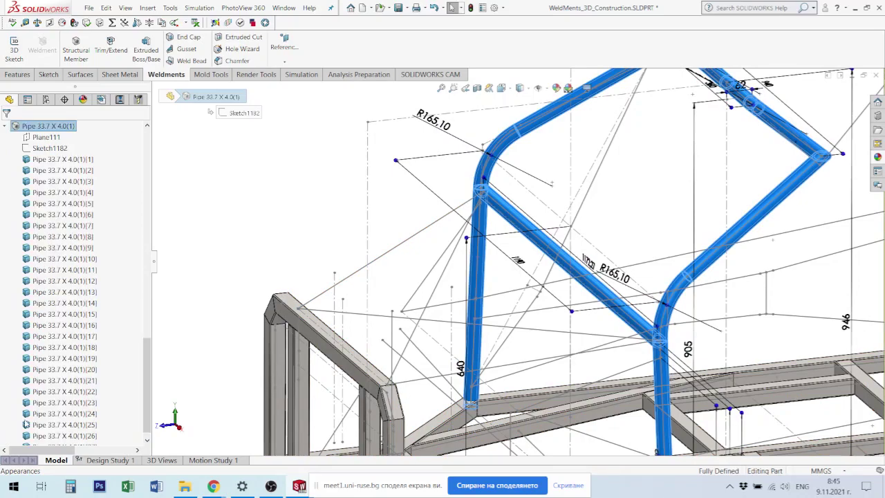
pyautogui.click(49, 148)
pyautogui.click(70, 132)
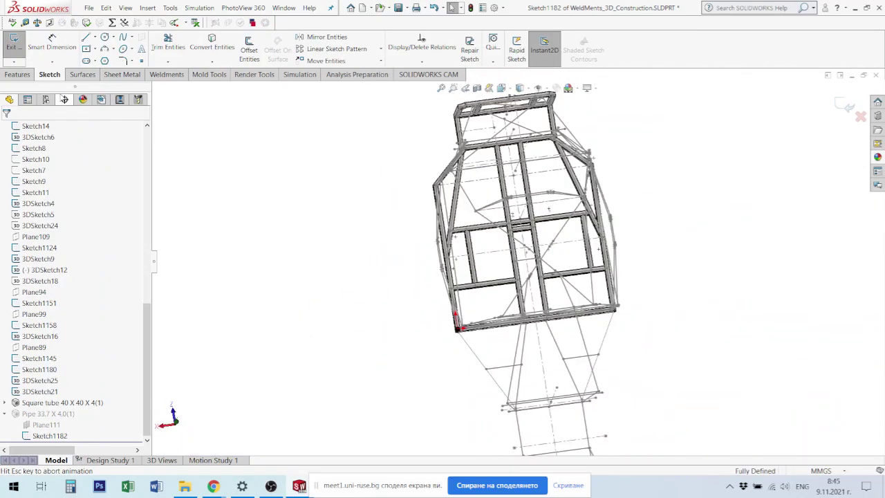
pyautogui.scroll(-3, 435, 289)
pyautogui.scroll(-3, 522, 269)
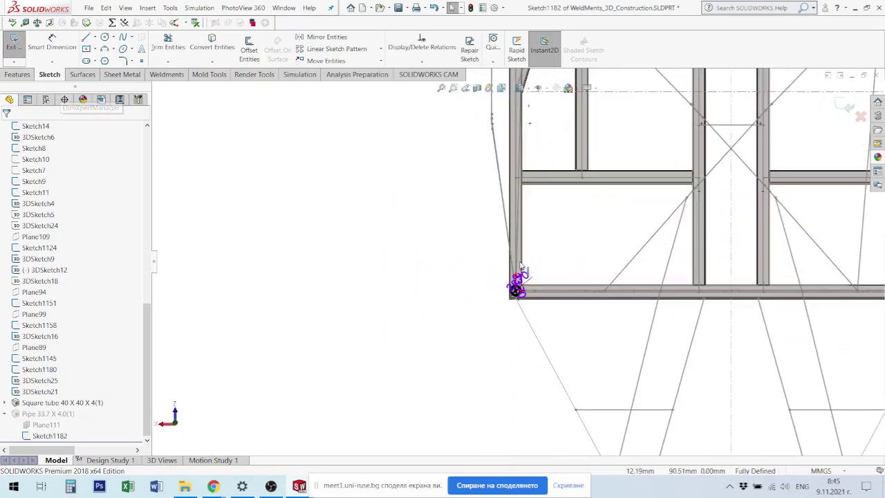
pyautogui.scroll(-2, 522, 270)
pyautogui.scroll(-2, 514, 300)
pyautogui.scroll(-2, 510, 339)
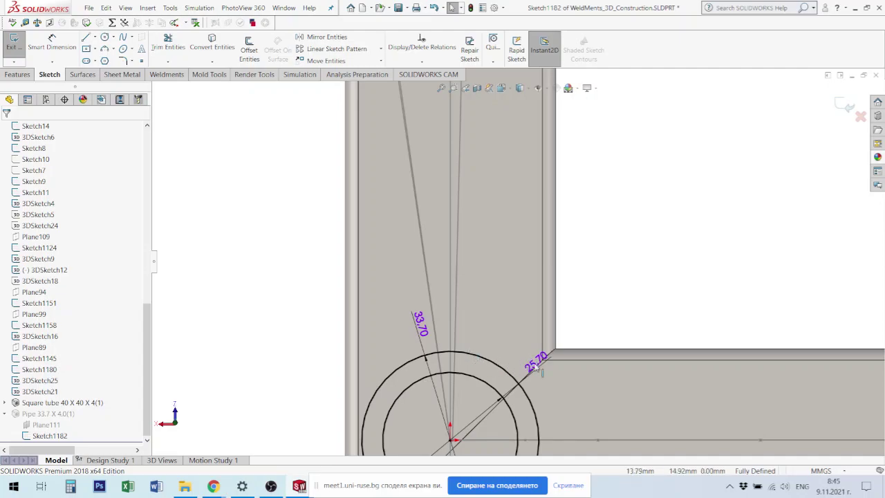
# Step: Delete the 25.70 inner-diameter dimension and change the outer diameter to 40 mm
pyautogui.doubleClick(540, 367)
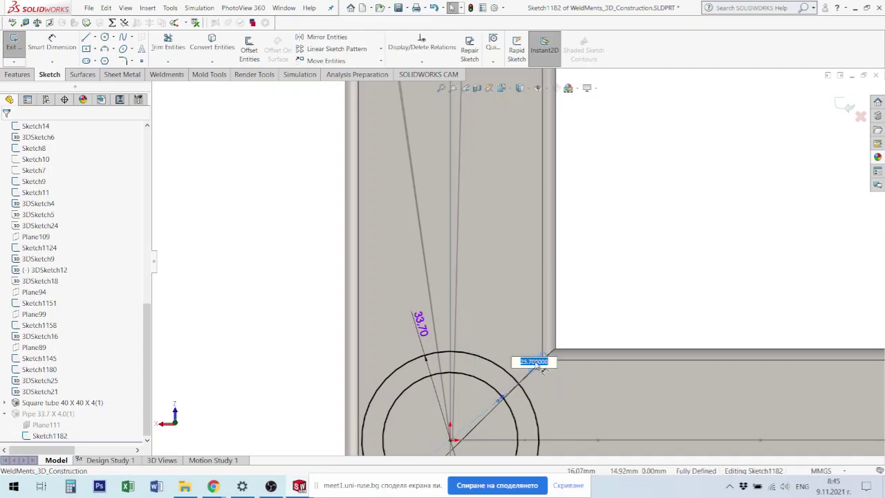
pyautogui.press('Return')
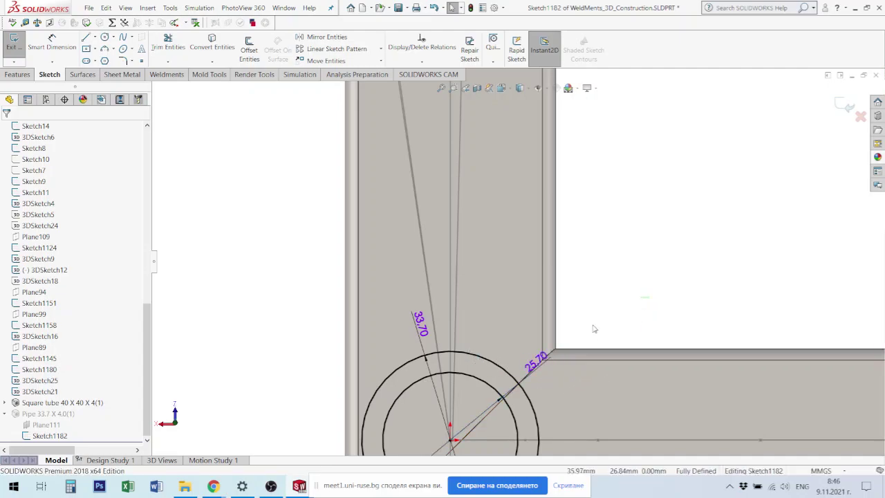
pyautogui.click(525, 343)
pyautogui.press('Delete')
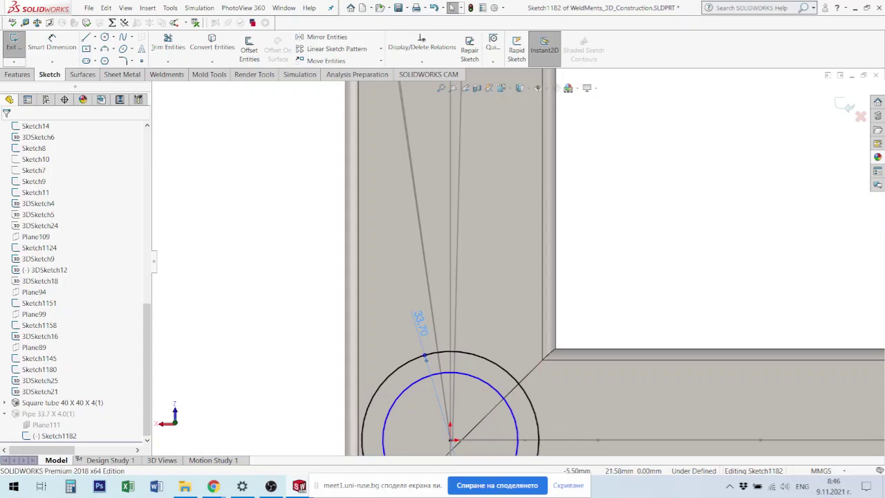
pyautogui.click(420, 324)
pyautogui.press('Delete')
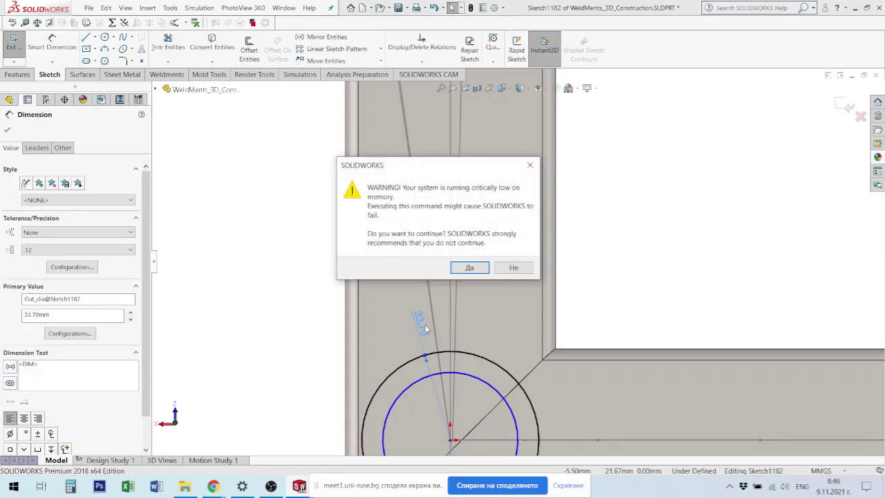
pyautogui.click(468, 269)
pyautogui.write('4')
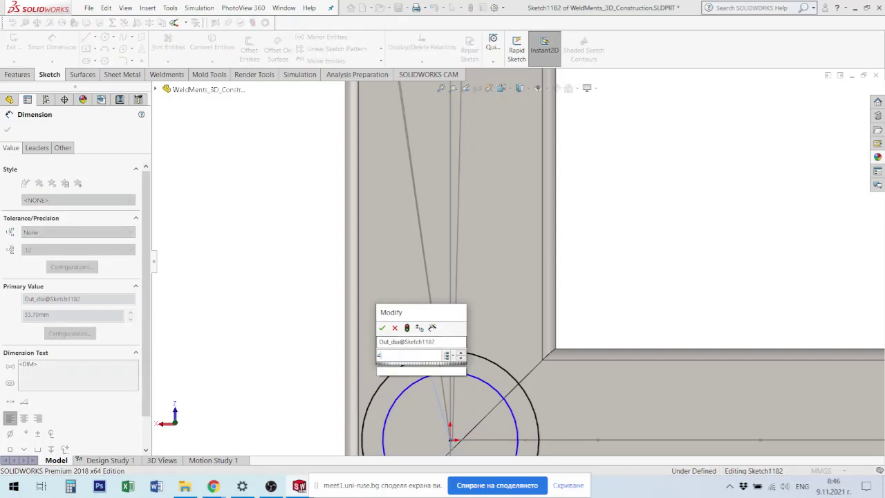
pyautogui.write('0')
pyautogui.press('Return')
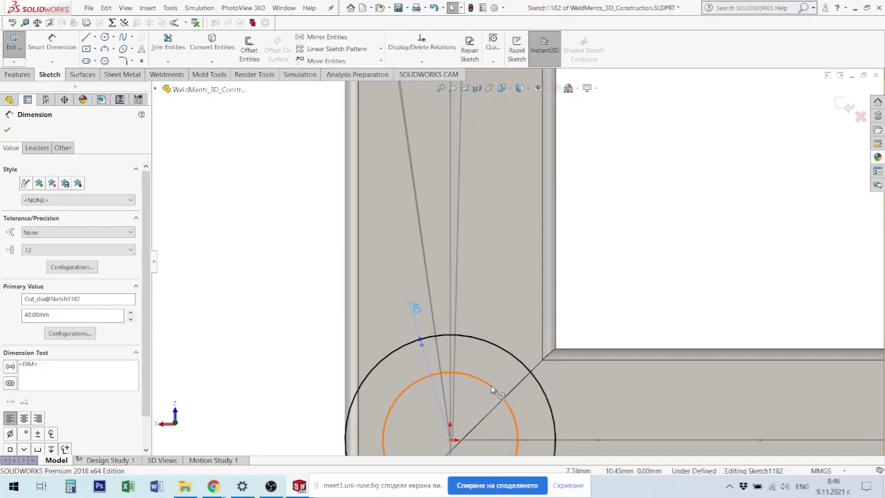
# Step: Dimension the two circle centres 2.00 mm apart and exit the sketch
pyautogui.click(493, 391)
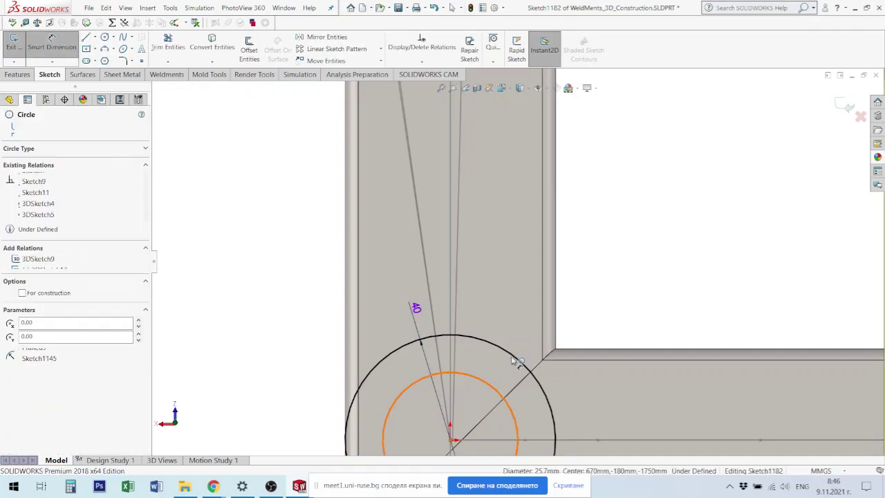
pyautogui.click(513, 353)
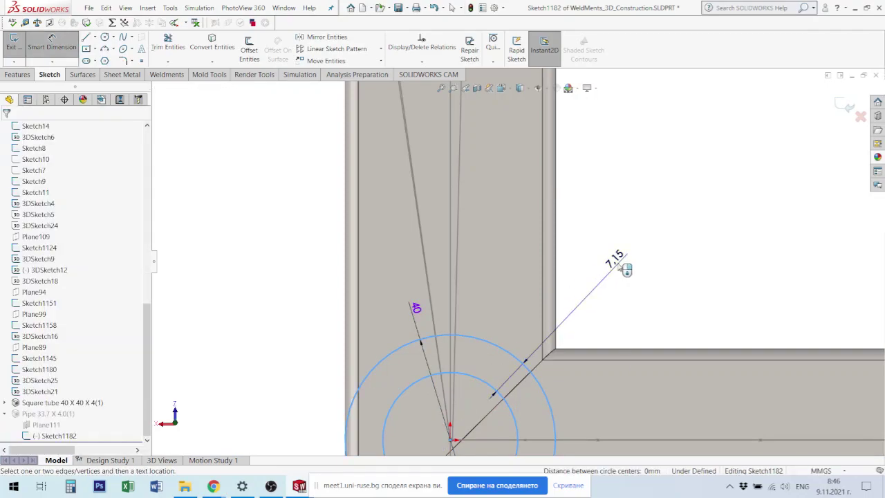
pyautogui.click(626, 269)
pyautogui.press('Return')
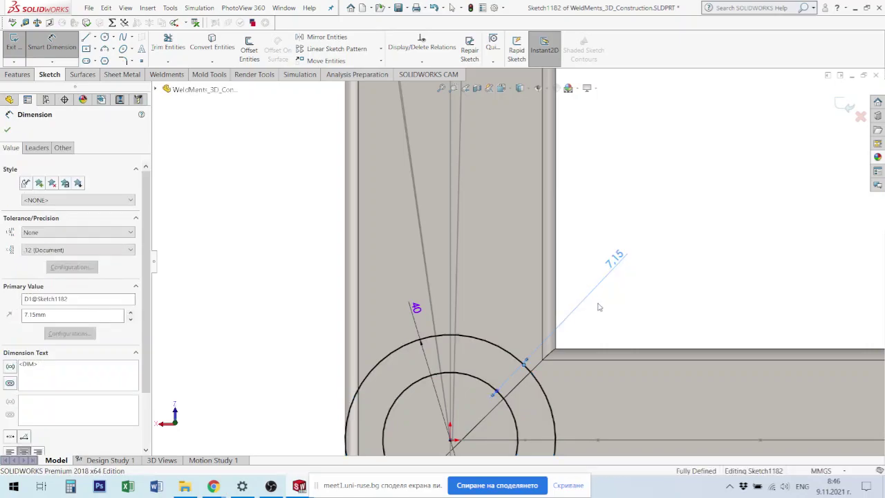
pyautogui.scroll(1, 587, 336)
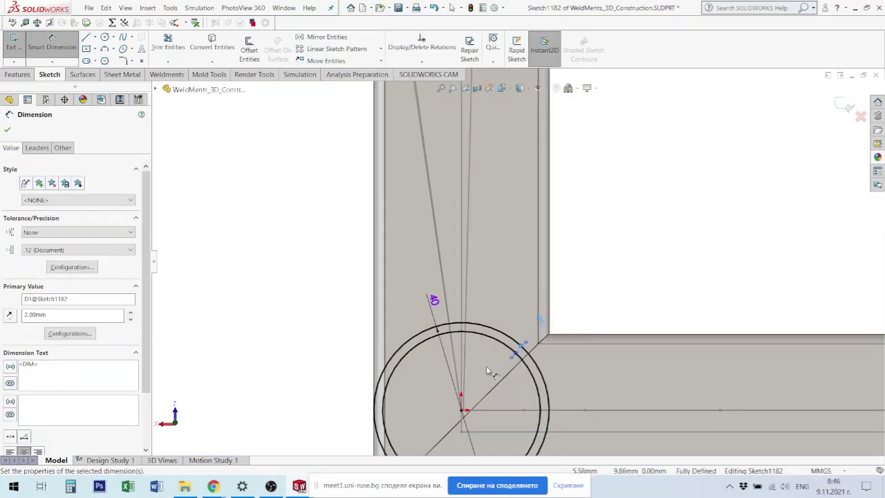
pyautogui.moveTo(486, 371); pyautogui.dragTo(820, 204, button='middle')
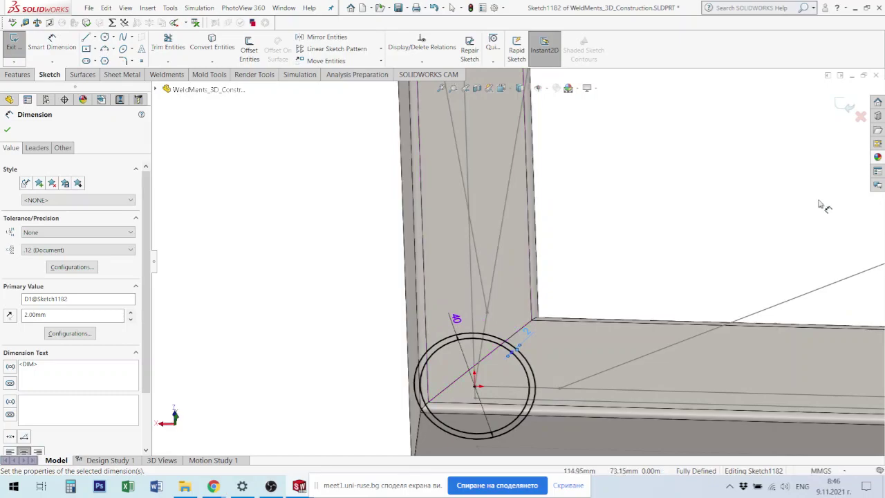
pyautogui.click(845, 106)
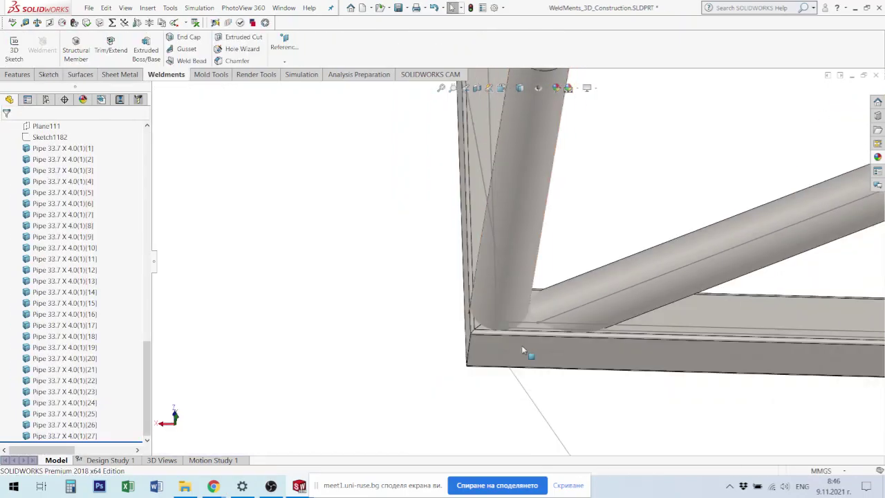
# Step: Fit and reorient the frame, then edit the Pipe 33.7 X 4.0(1) structural member
pyautogui.press('f')
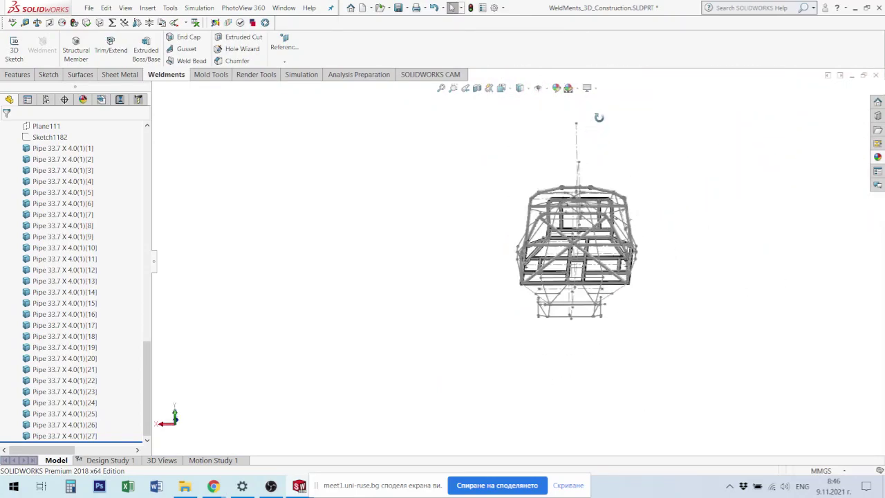
pyautogui.moveTo(599, 118); pyautogui.dragTo(647, 146, button='middle')
pyautogui.scroll(-5, 502, 261)
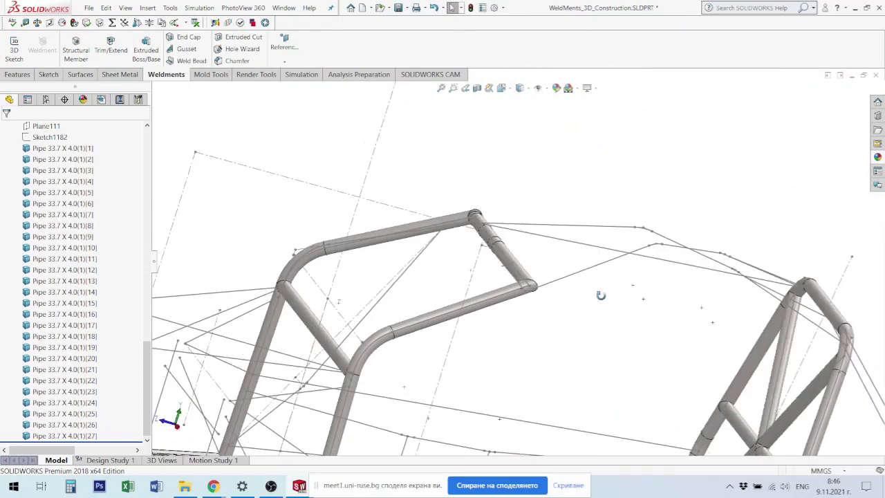
pyautogui.moveTo(601, 295); pyautogui.dragTo(563, 326, button='middle')
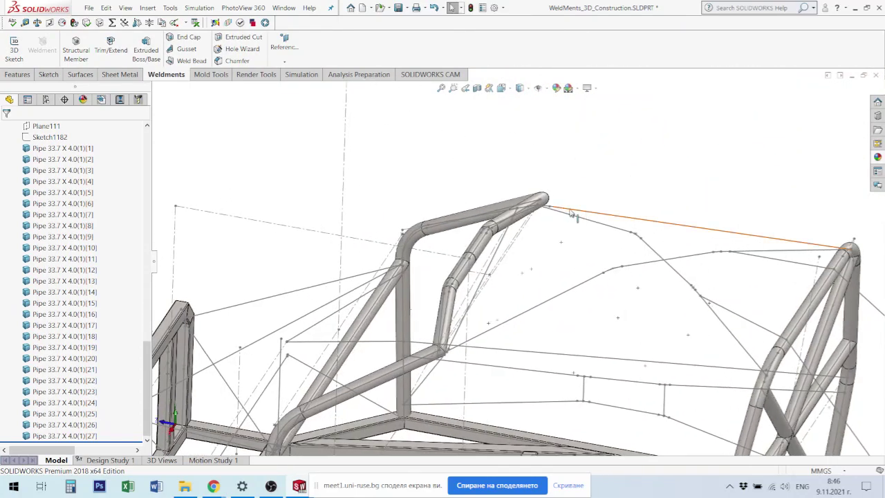
pyautogui.scroll(2, 615, 318)
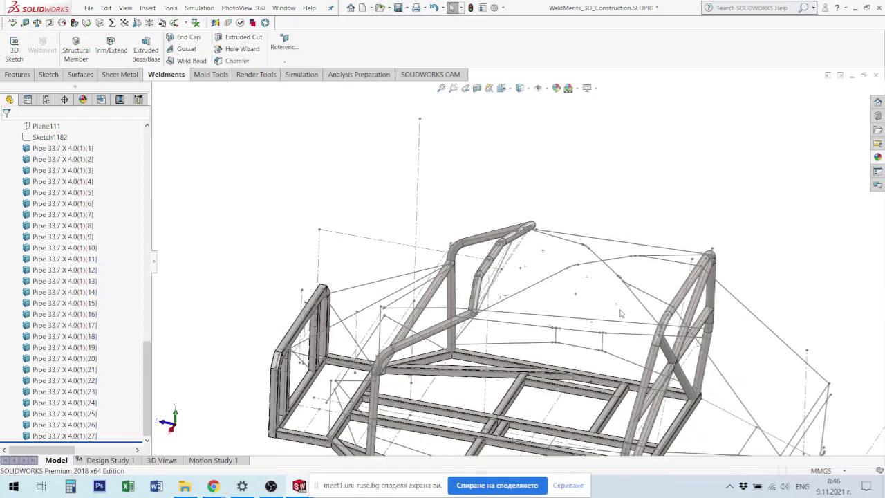
pyautogui.moveTo(621, 317); pyautogui.dragTo(419, 346, button='middle')
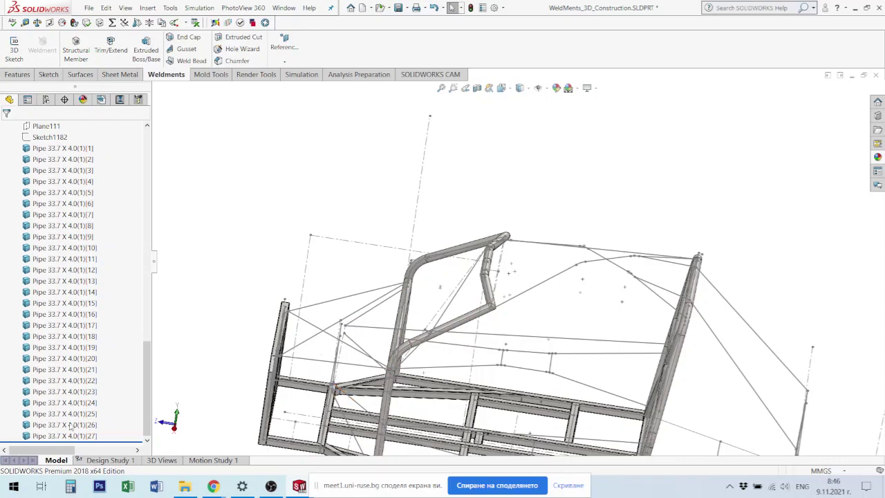
pyautogui.scroll(2, 147, 373)
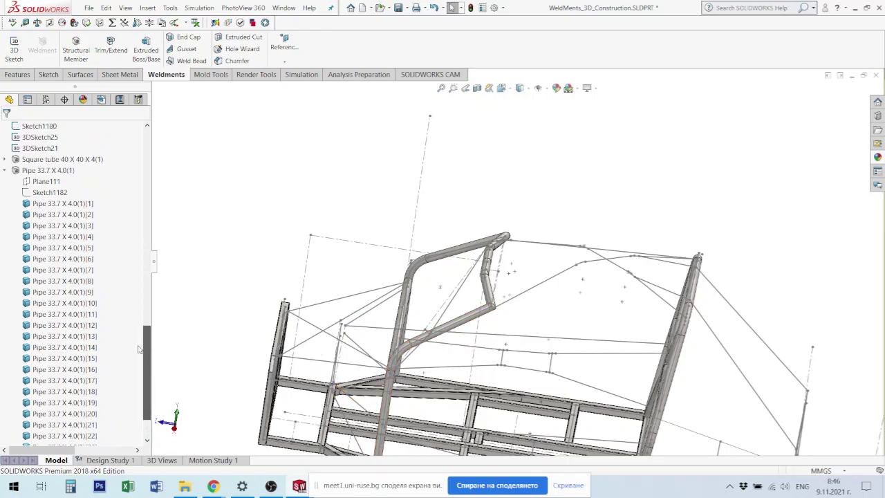
pyautogui.click(42, 171)
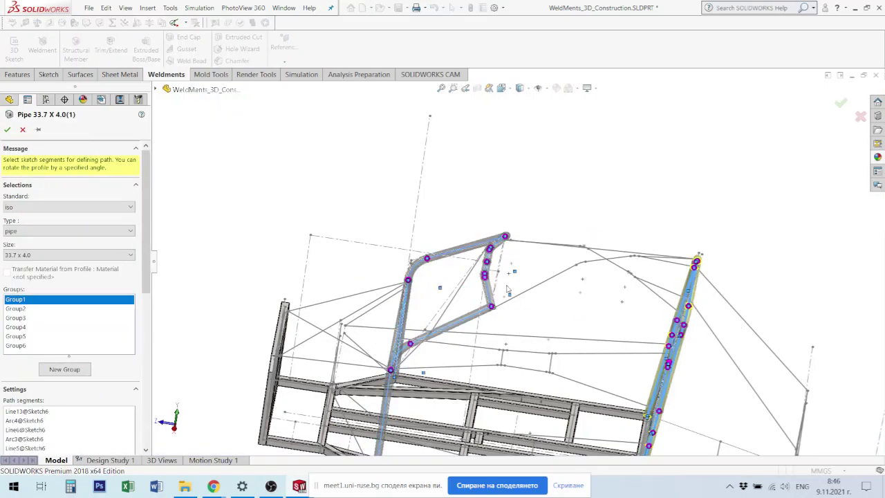
# Step: Add a new empty Group7 to the structural member
pyautogui.scroll(5, 507, 289)
pyautogui.moveTo(507, 289); pyautogui.dragTo(587, 223, button='middle')
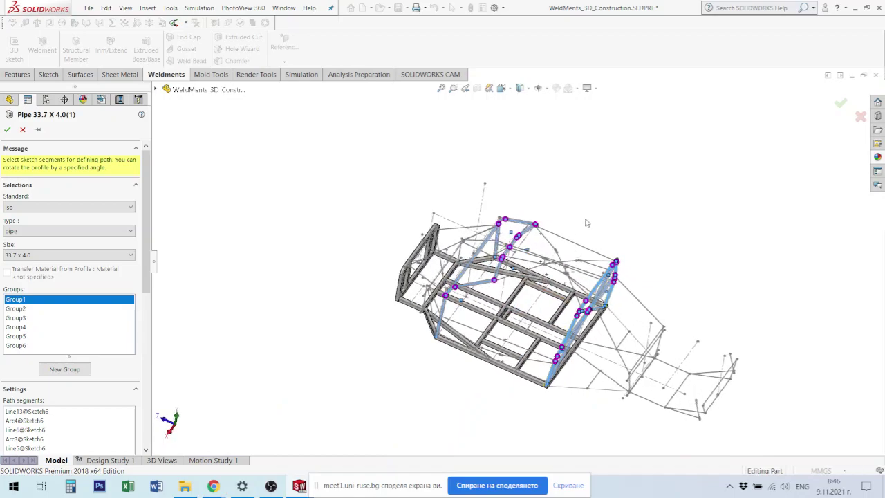
pyautogui.scroll(-4, 581, 225)
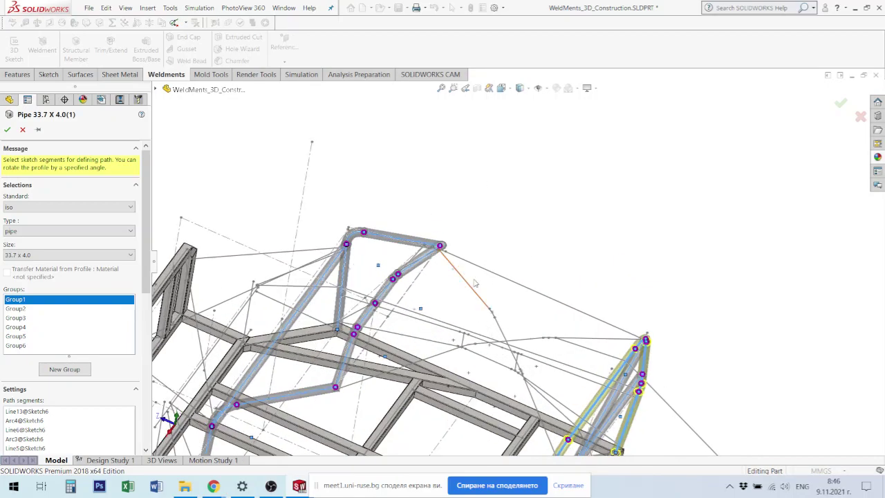
pyautogui.scroll(-3, 446, 260)
pyautogui.scroll(-2, 463, 229)
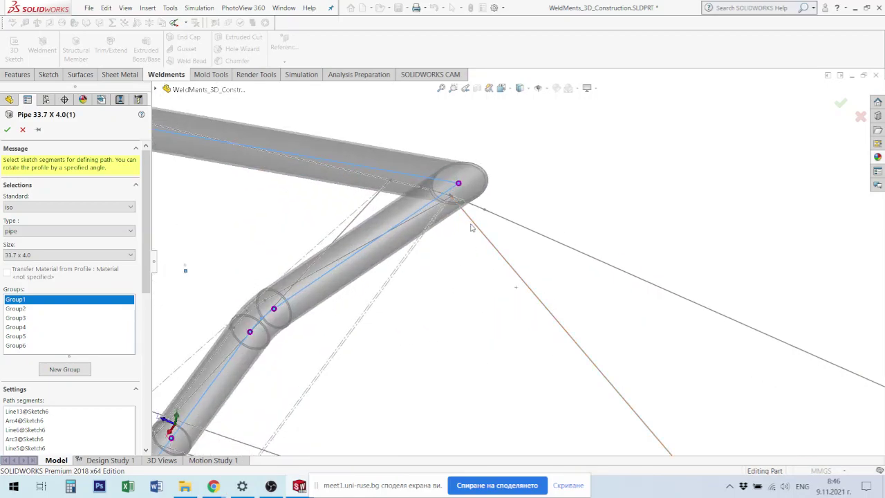
pyautogui.click(480, 229)
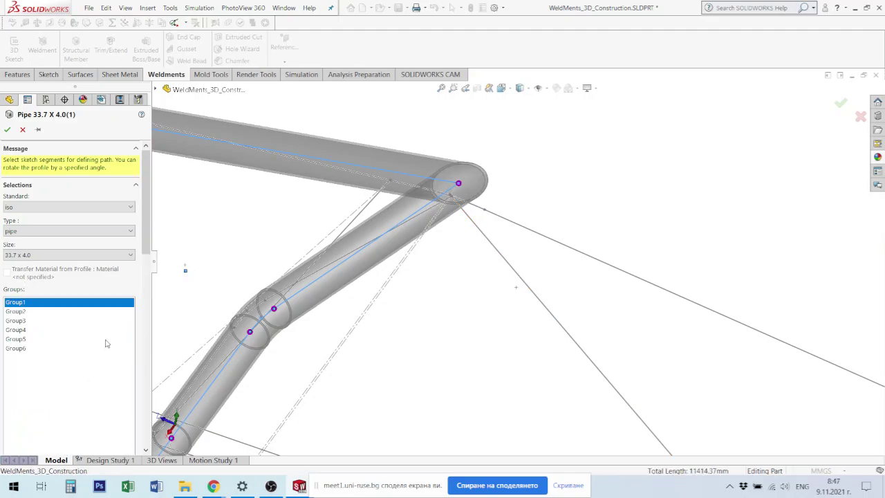
pyautogui.scroll(-5, 146, 207)
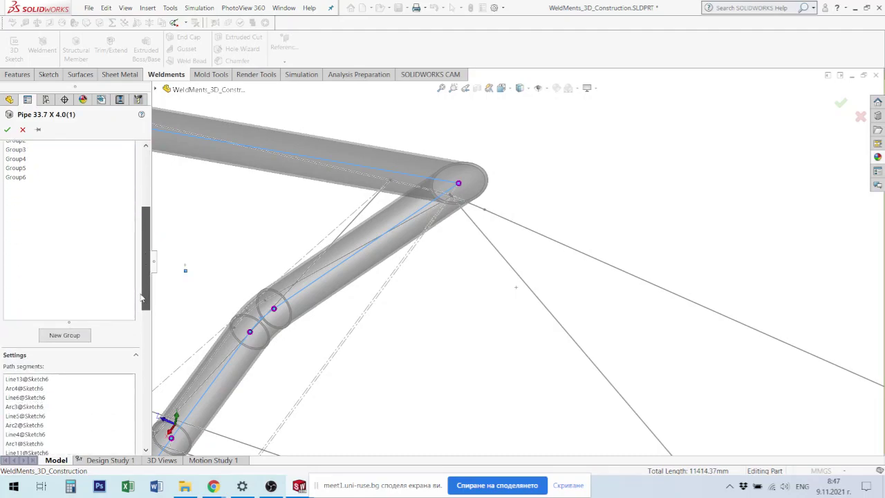
pyautogui.click(73, 337)
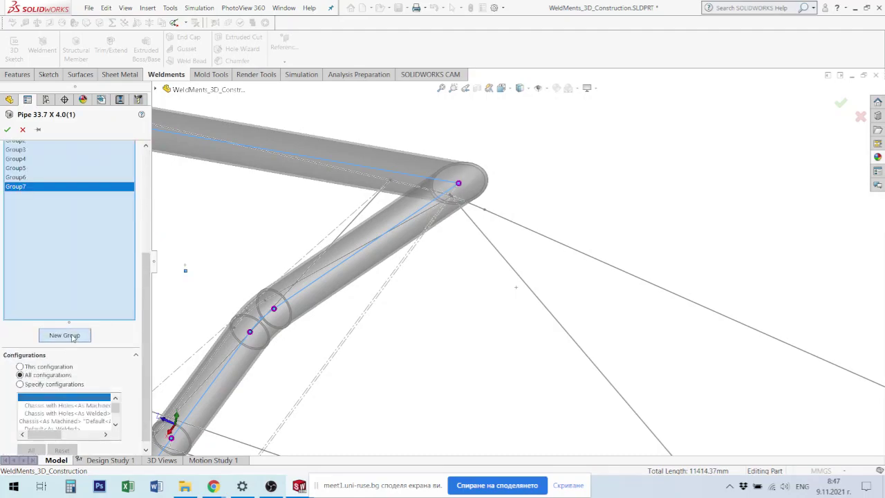
# Step: Start the Group7 pipe along Sketch1151's Line1, Arc1 and Line2
pyautogui.click(498, 255)
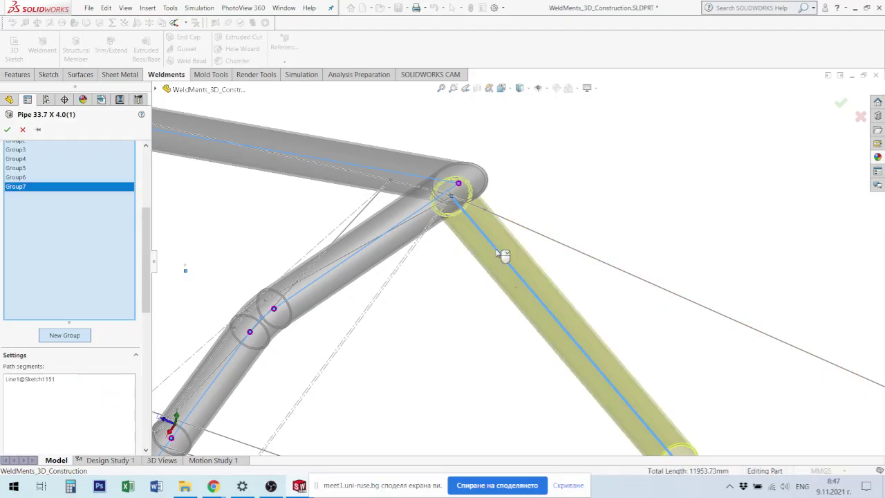
pyautogui.scroll(3, 695, 383)
pyautogui.scroll(2, 594, 348)
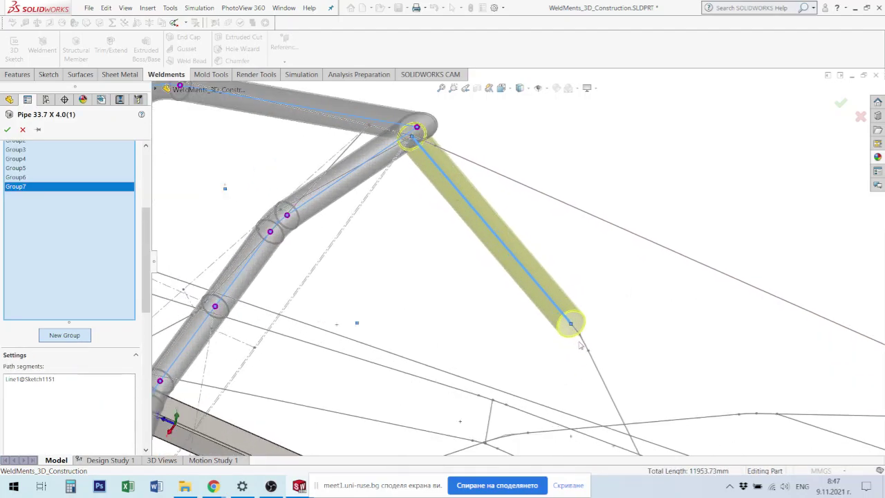
pyautogui.scroll(-5, 590, 346)
pyautogui.click(600, 380)
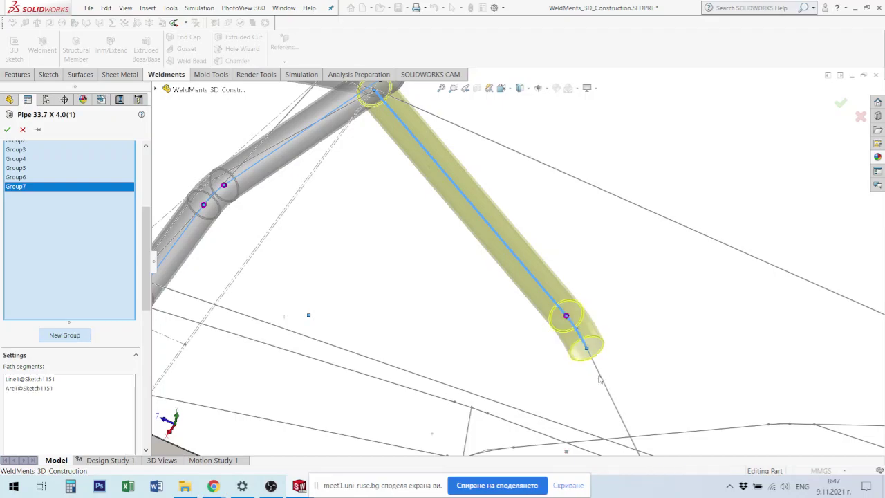
pyautogui.click(602, 381)
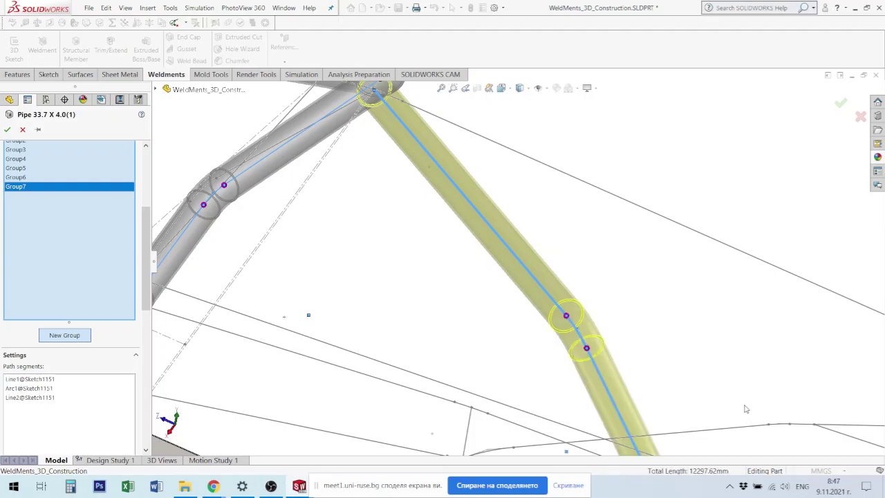
pyautogui.scroll(2, 602, 381)
pyautogui.scroll(2, 593, 399)
pyautogui.scroll(-3, 592, 401)
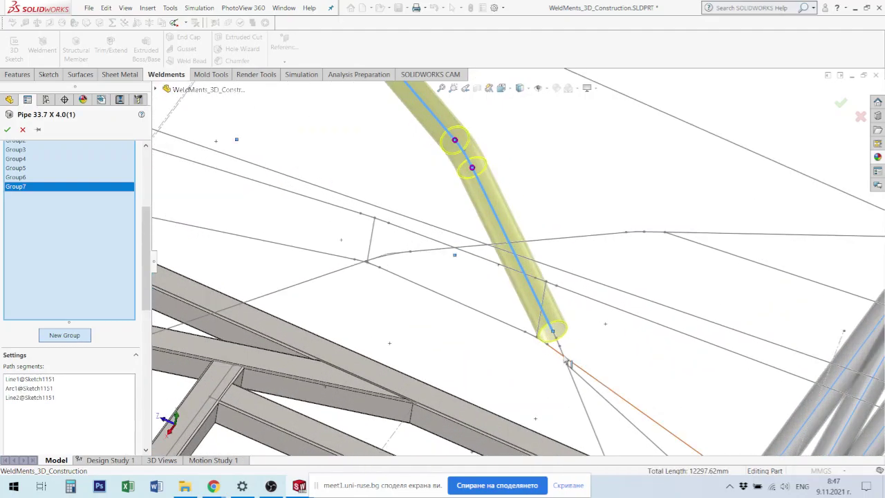
pyautogui.moveTo(569, 364); pyautogui.dragTo(566, 353, button='middle')
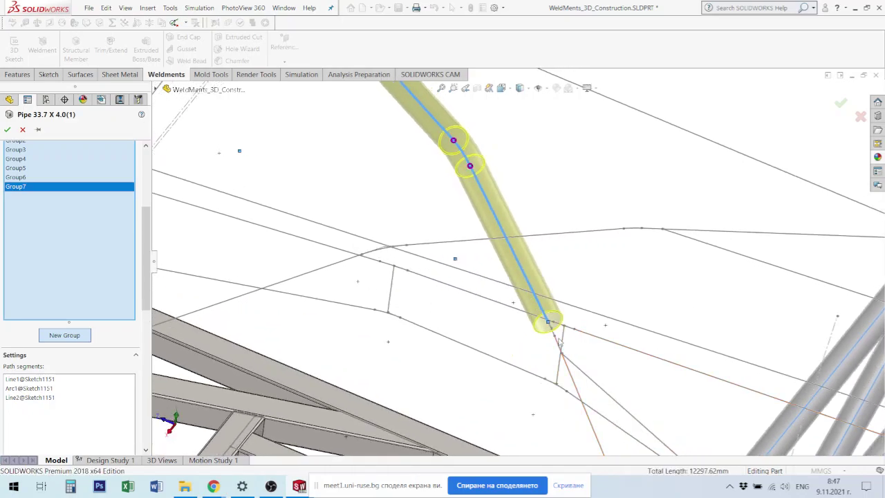
pyautogui.scroll(-2, 561, 344)
pyautogui.scroll(-2, 558, 339)
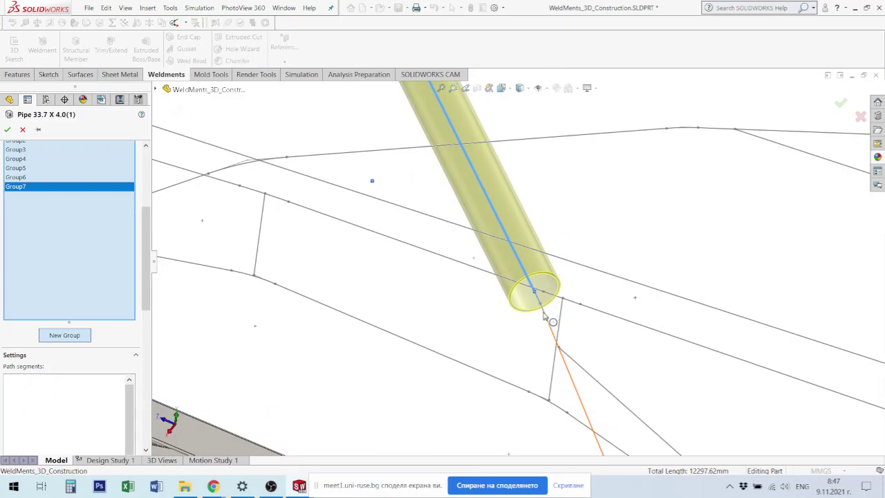
# Step: Extend the Group7 pipe through Arc2 and Line3, then start a new group
pyautogui.click(547, 316)
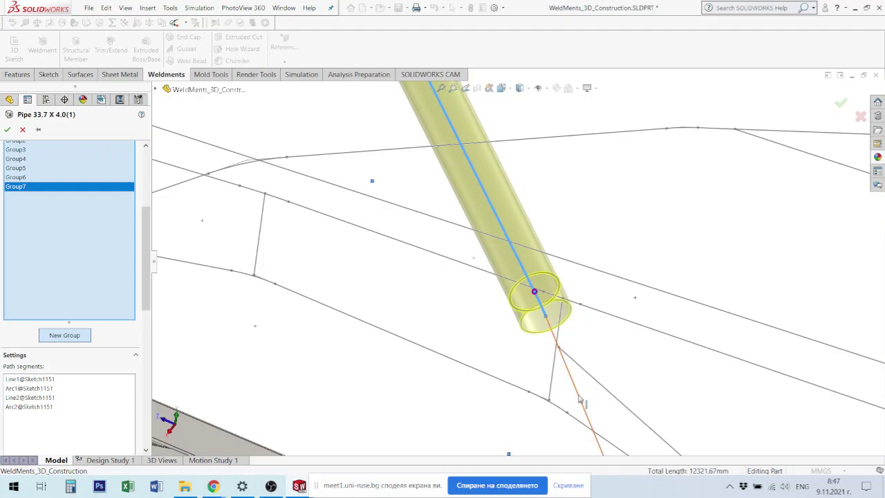
pyautogui.click(580, 400)
pyautogui.scroll(2, 588, 394)
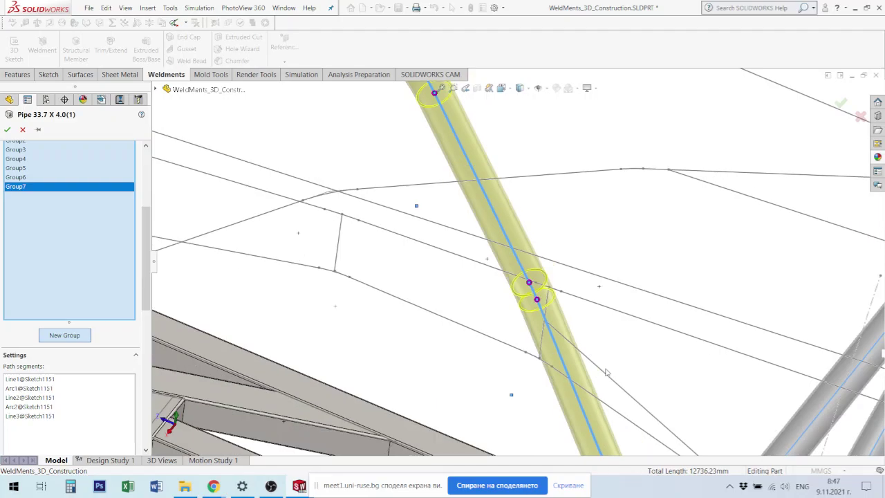
pyautogui.scroll(2, 574, 387)
pyautogui.scroll(2, 556, 380)
pyautogui.moveTo(552, 377); pyautogui.dragTo(3, 298, button='middle')
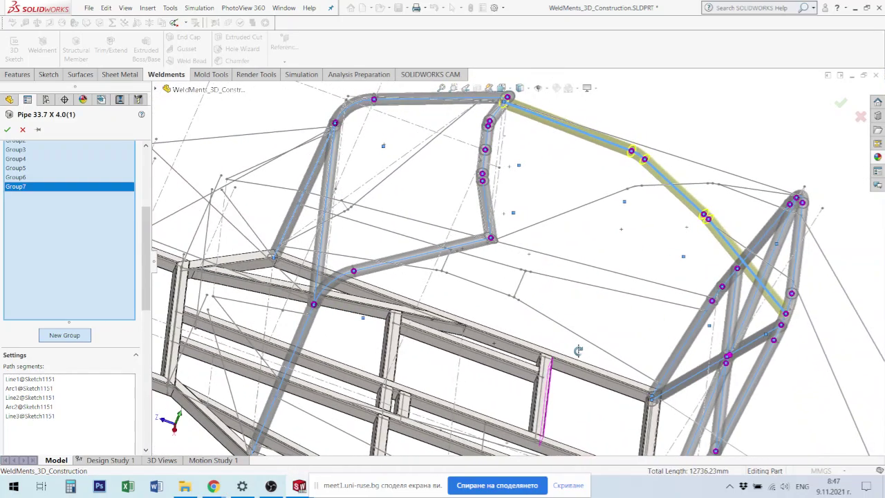
pyautogui.click(56, 336)
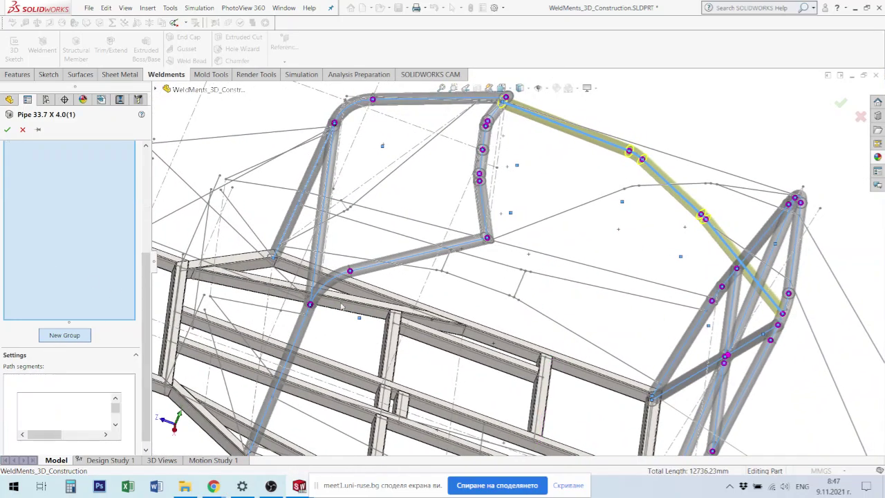
# Step: Start the Group8 pipe on Sketch1158's Line1, Arc1 and Line2
pyautogui.click(513, 236)
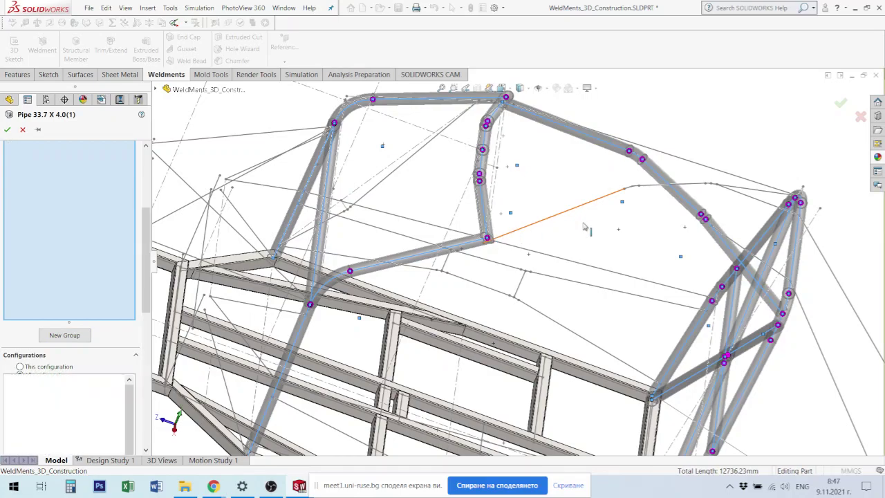
pyautogui.scroll(-3, 626, 199)
pyautogui.scroll(-2, 609, 200)
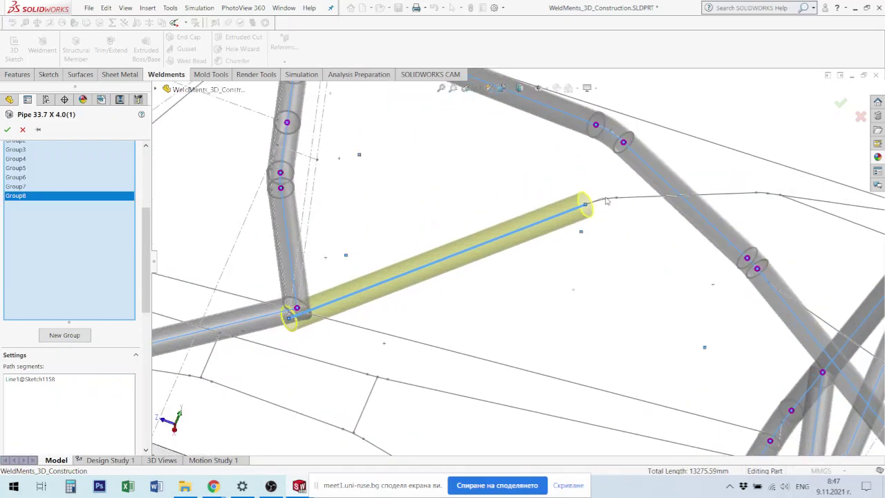
pyautogui.click(609, 200)
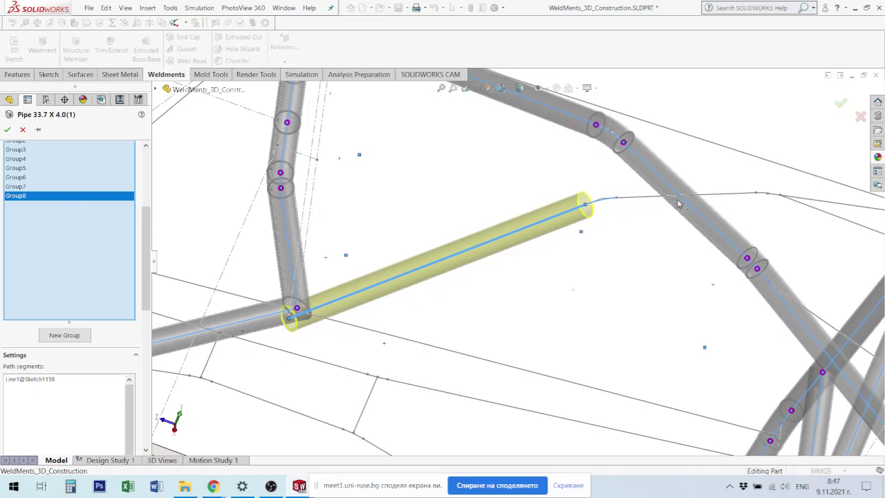
pyautogui.click(651, 200)
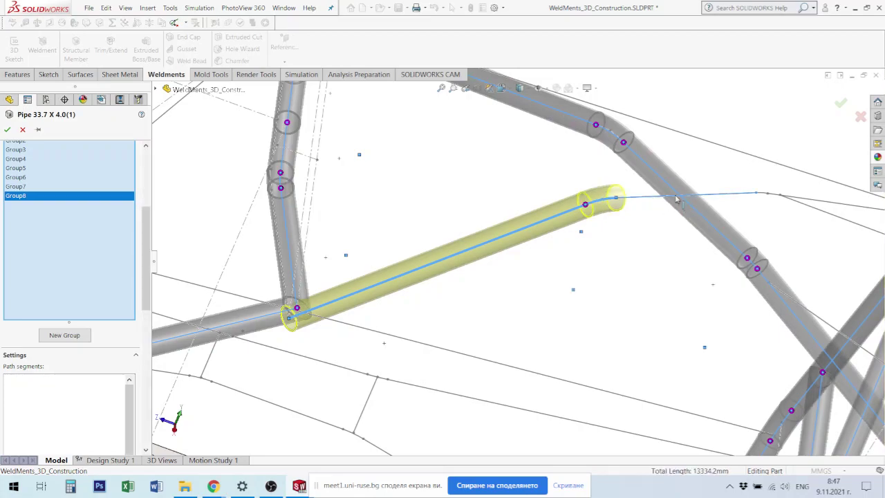
pyautogui.click(677, 199)
# Step: Finish the Group8 pipe through Arc2 and Line3, then create empty Group9
pyautogui.scroll(-5, 612, 205)
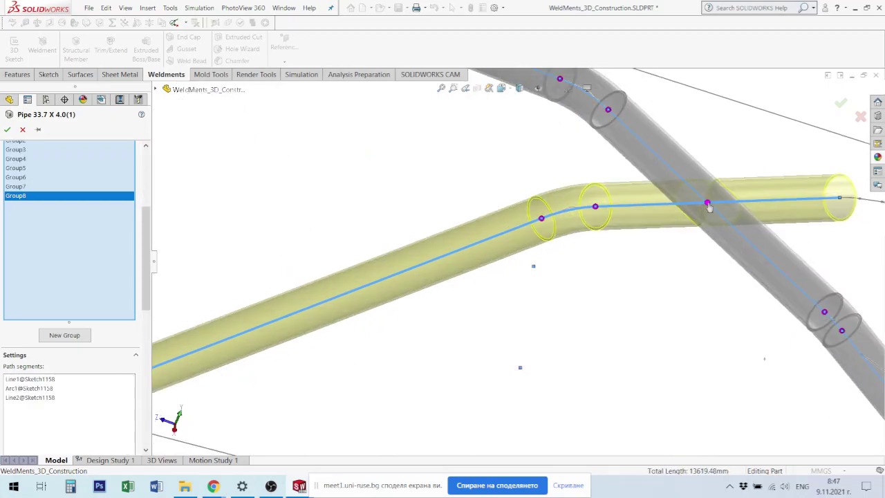
pyautogui.moveTo(702, 208); pyautogui.dragTo(694, 197, button='middle')
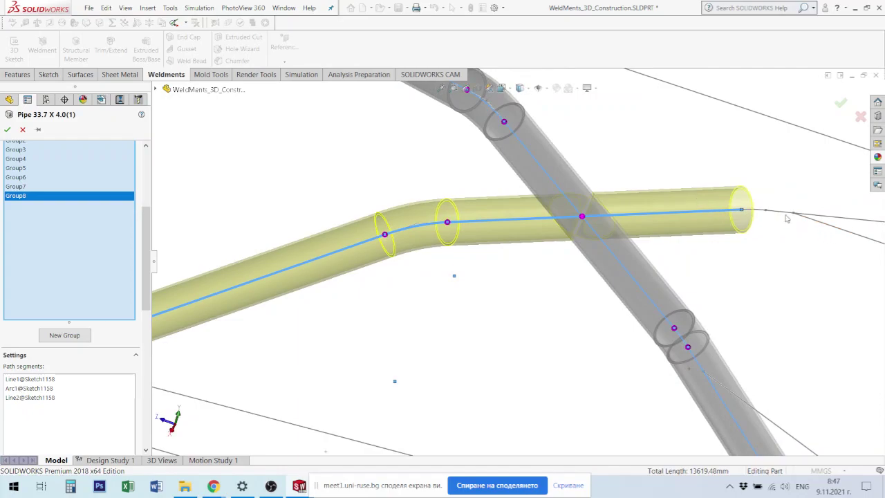
pyautogui.scroll(-3, 765, 222)
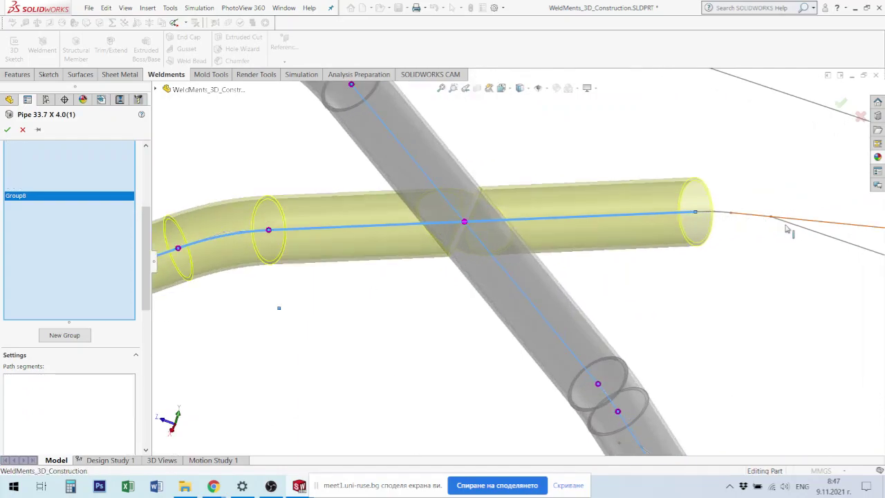
pyautogui.scroll(3, 842, 260)
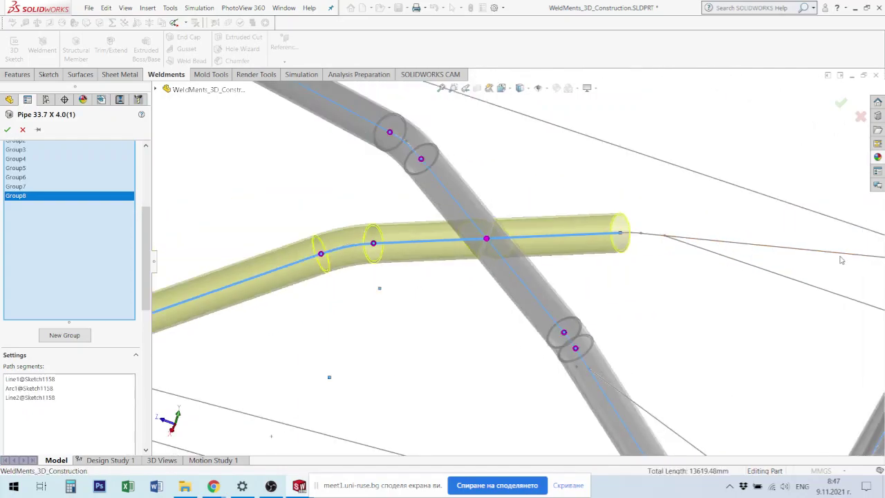
pyautogui.click(646, 236)
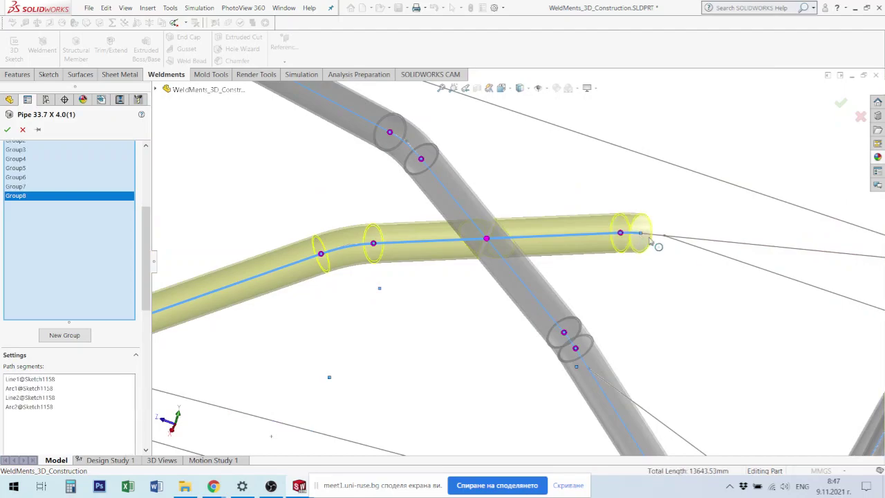
pyautogui.scroll(-3, 668, 244)
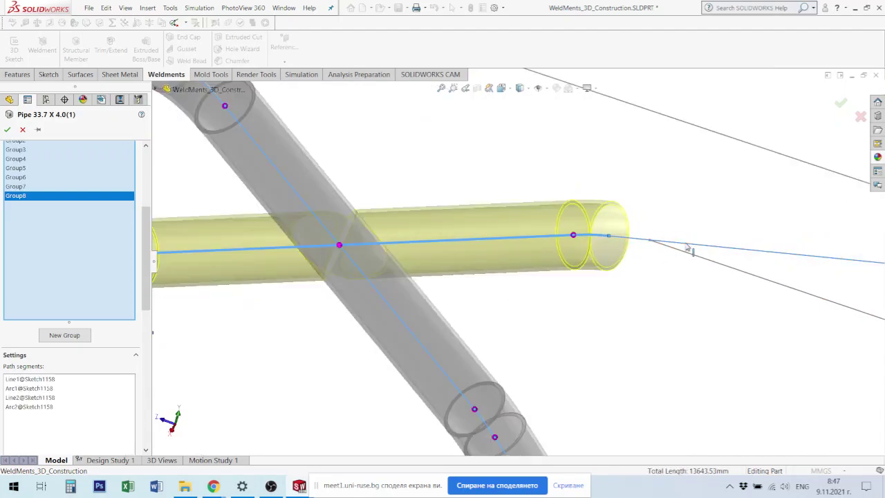
pyautogui.click(690, 249)
pyautogui.press('z')
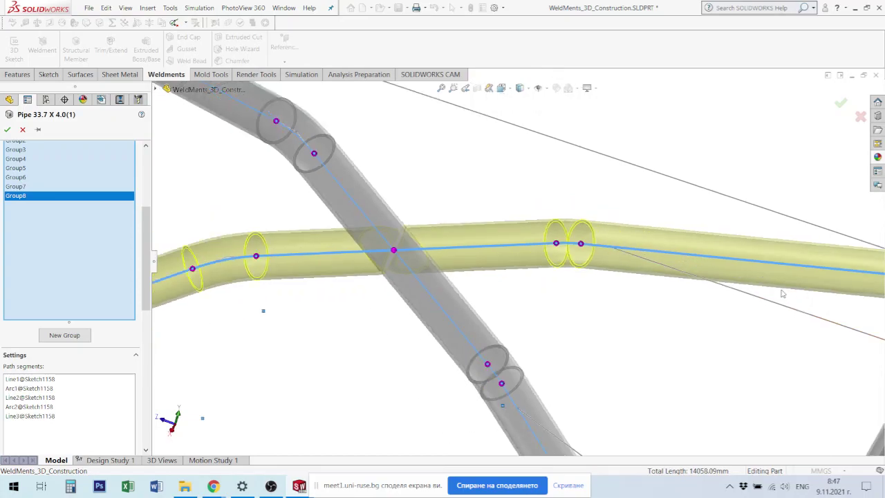
pyautogui.press('z')
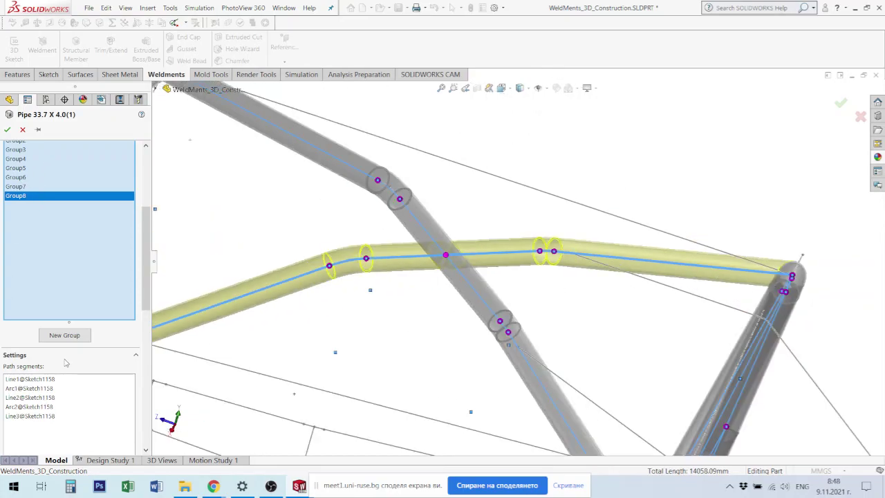
pyautogui.click(65, 335)
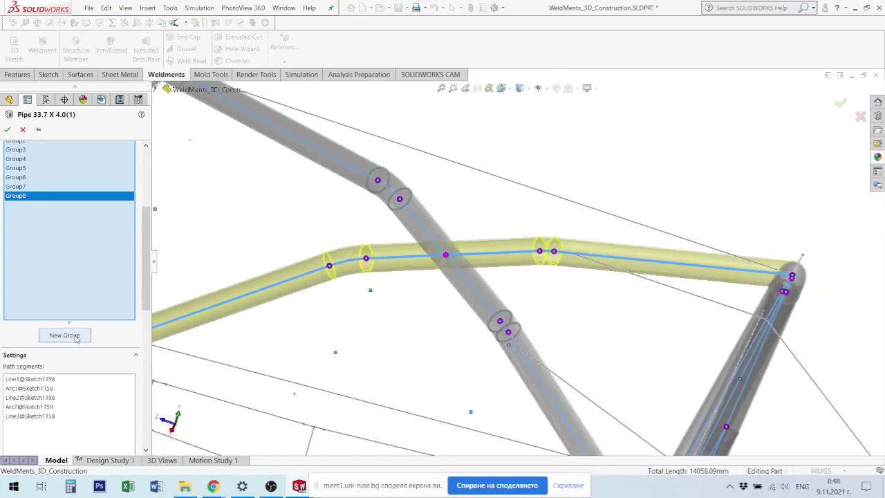
# Step: Add Groups 9–11: pipes on the top diagonal, the corner brace and Line2@3DSketch6
pyautogui.click(594, 211)
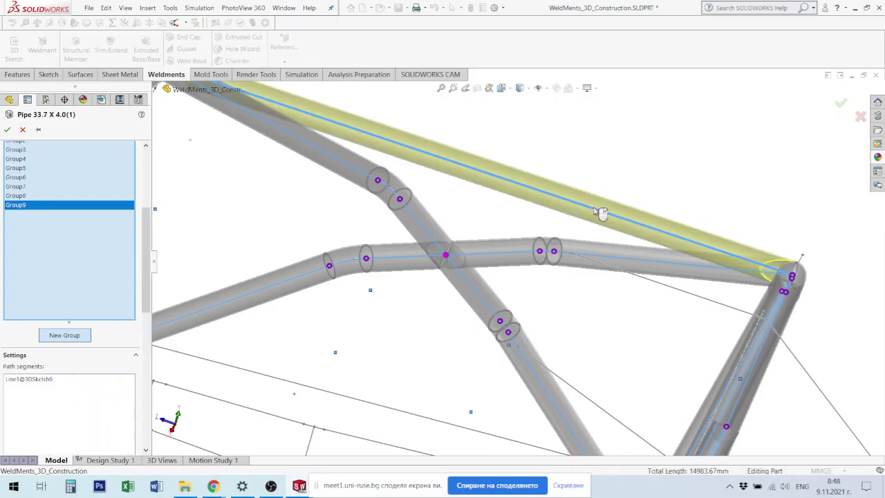
pyautogui.click(64, 336)
pyautogui.click(725, 312)
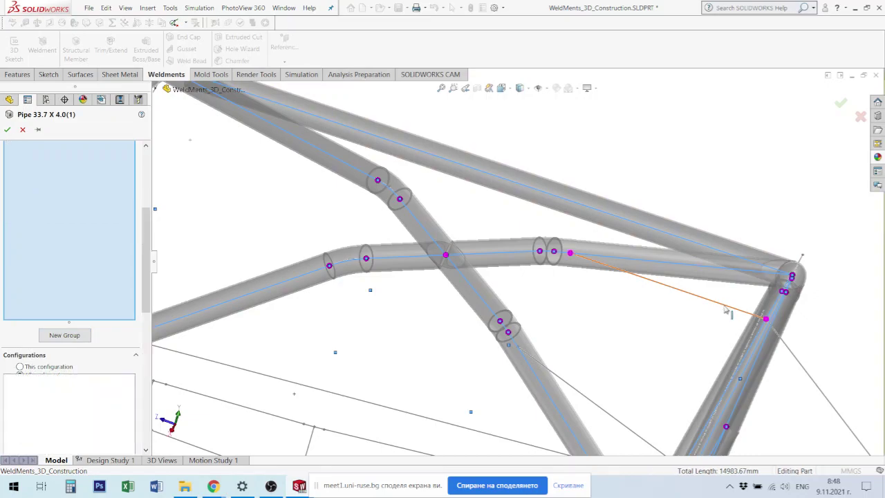
pyautogui.scroll(5, 540, 331)
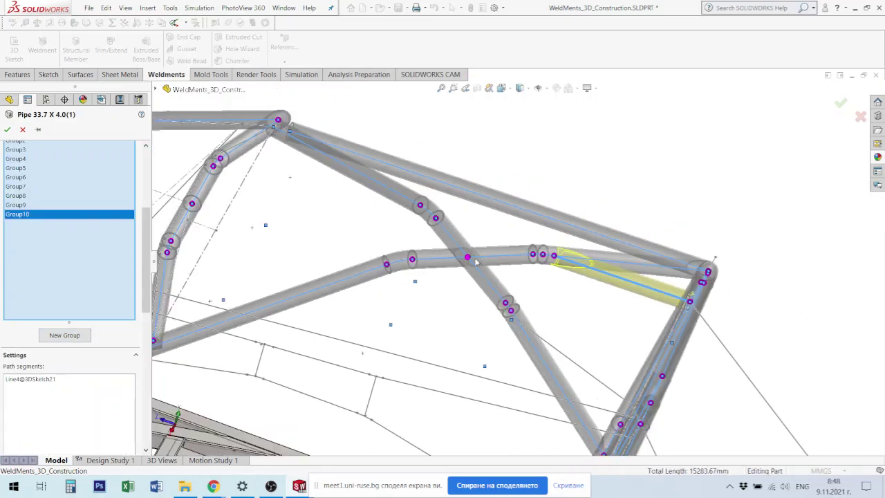
pyautogui.moveTo(540, 331)
pyautogui.mouseDown(button='middle')
pyautogui.moveTo(323, 233)
pyautogui.moveTo(346, 228)
pyautogui.moveTo(322, 227)
pyautogui.moveTo(309, 269)
pyautogui.mouseUp(button='middle')
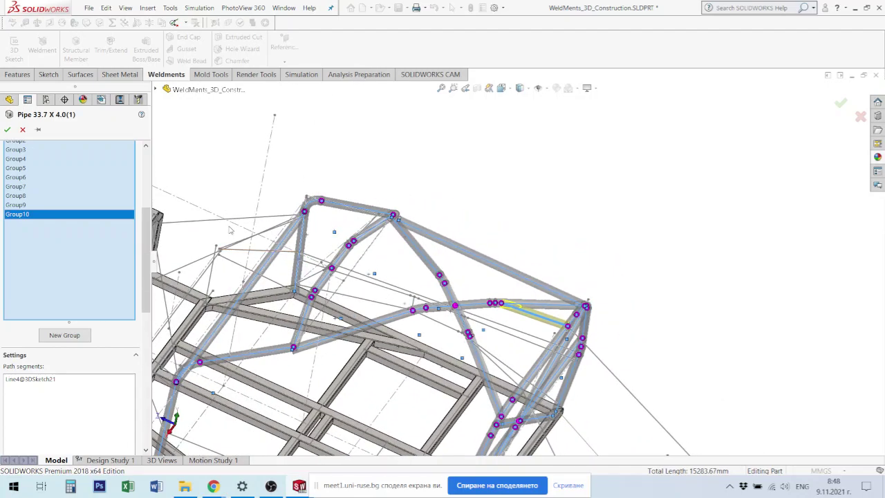
pyautogui.scroll(-3, 249, 235)
pyautogui.click(256, 223)
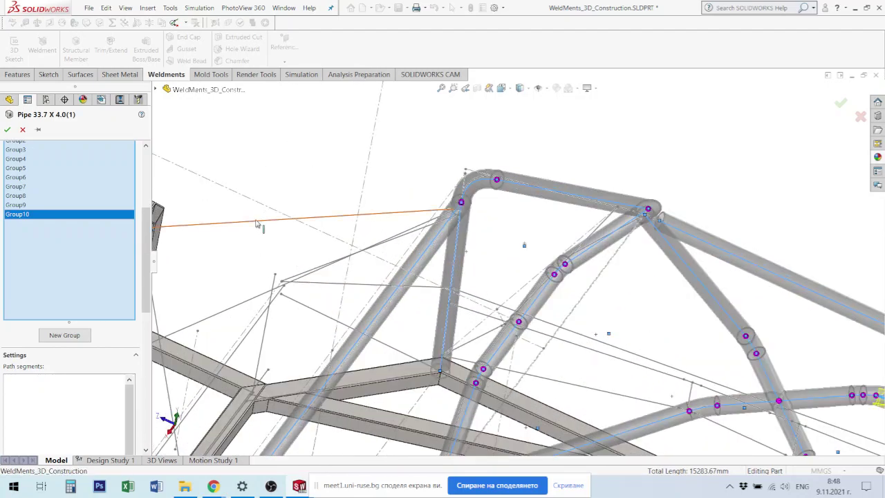
pyautogui.click(64, 335)
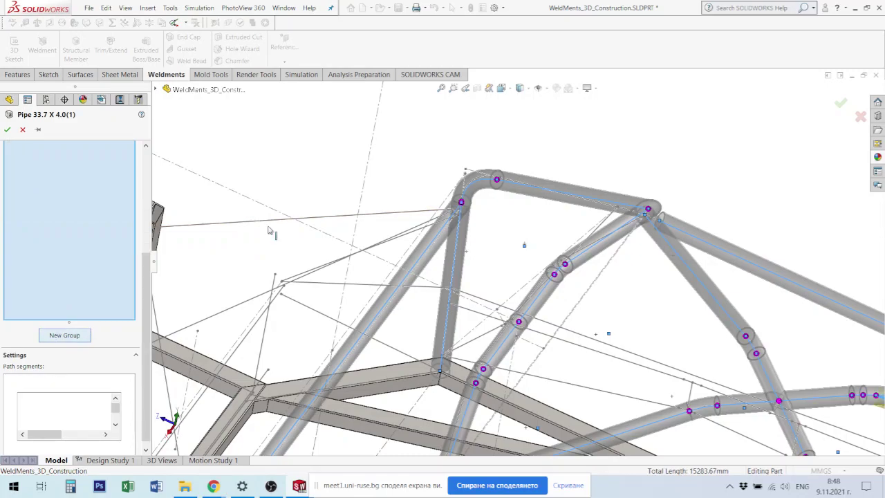
pyautogui.click(240, 226)
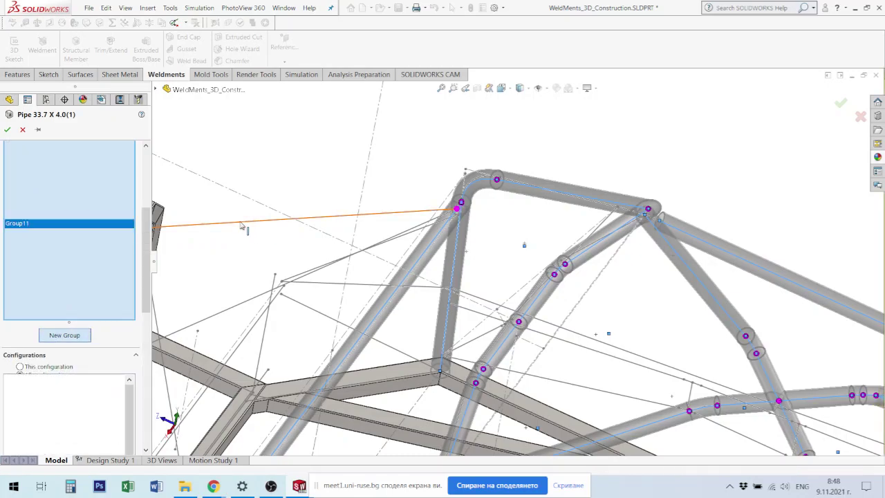
pyautogui.scroll(5, 389, 259)
# Step: Zoom in on the front hoop's lower frame, reselect a path segment, and create empty Group12
pyautogui.scroll(3, 389, 258)
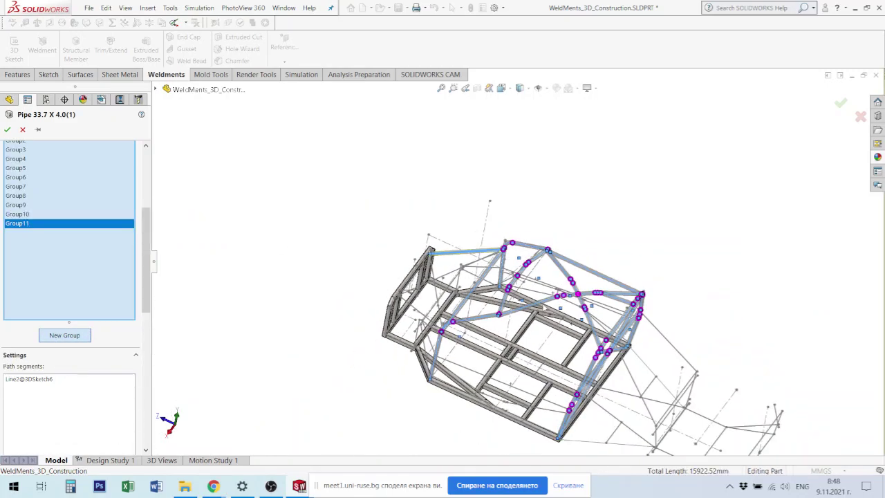
pyautogui.moveTo(390, 259)
pyautogui.mouseDown(button='middle')
pyautogui.moveTo(482, 223)
pyautogui.moveTo(404, 262)
pyautogui.moveTo(415, 302)
pyautogui.moveTo(401, 316)
pyautogui.moveTo(678, 421)
pyautogui.mouseUp(button='middle')
pyautogui.scroll(5, 561, 263)
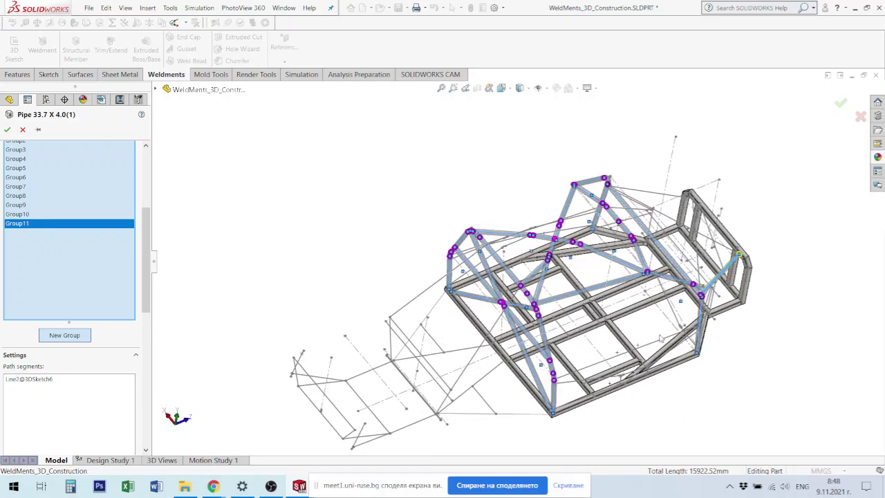
pyautogui.moveTo(561, 263)
pyautogui.mouseDown(button='middle')
pyautogui.moveTo(748, 293)
pyautogui.moveTo(692, 316)
pyautogui.moveTo(701, 318)
pyautogui.mouseUp(button='middle')
pyautogui.scroll(3, 536, 356)
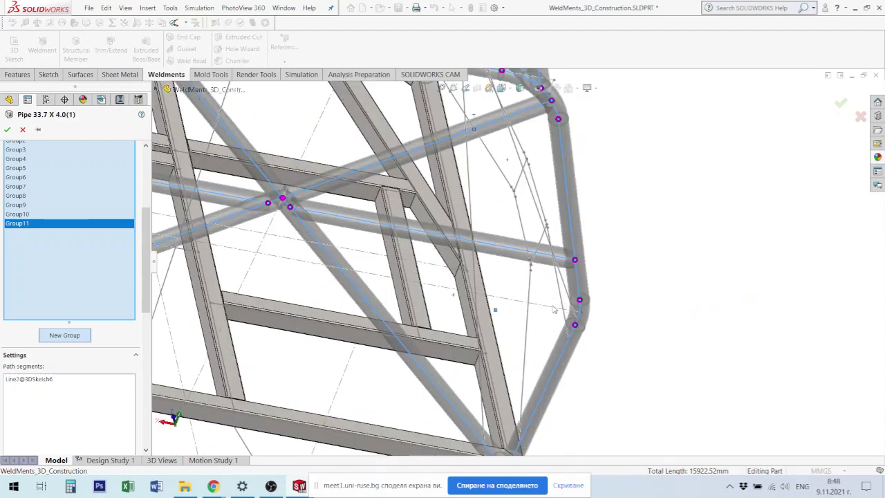
pyautogui.scroll(2, 525, 350)
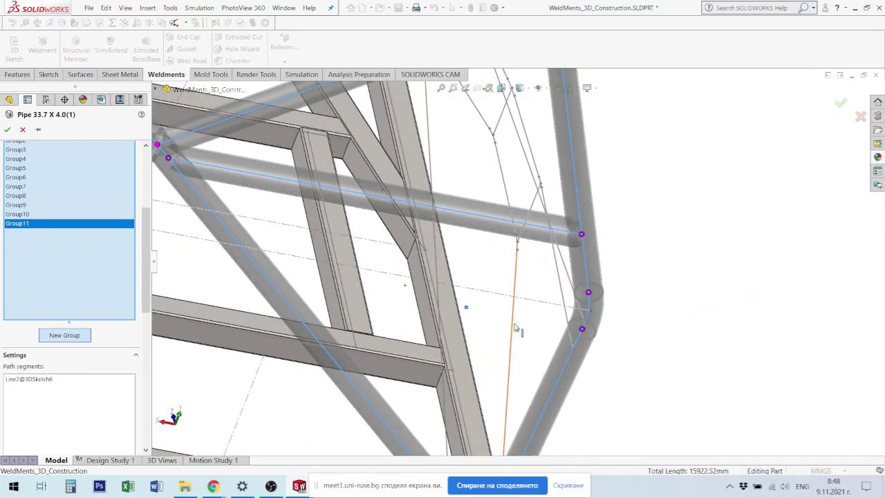
pyautogui.click(515, 326)
pyautogui.click(525, 287)
pyautogui.click(66, 336)
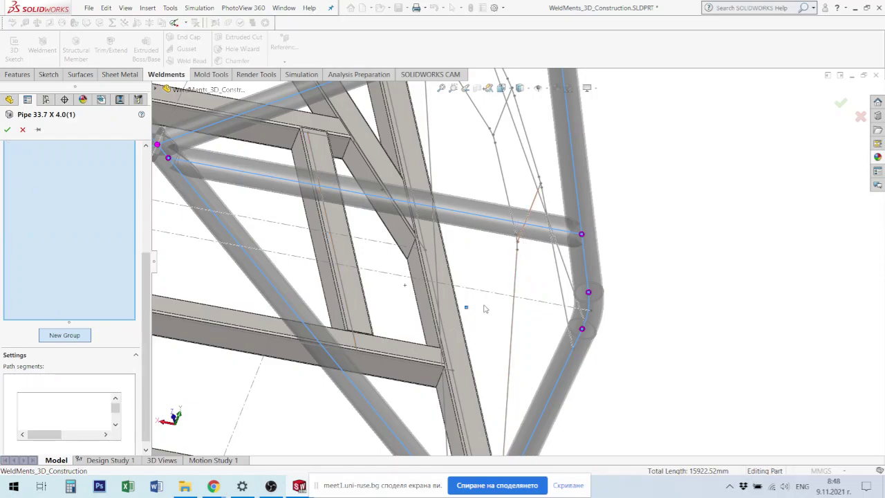
# Step: Run a Group12 pipe along Line16 and Arc8 of 3DSketch6
pyautogui.click(517, 269)
pyautogui.scroll(-4, 516, 256)
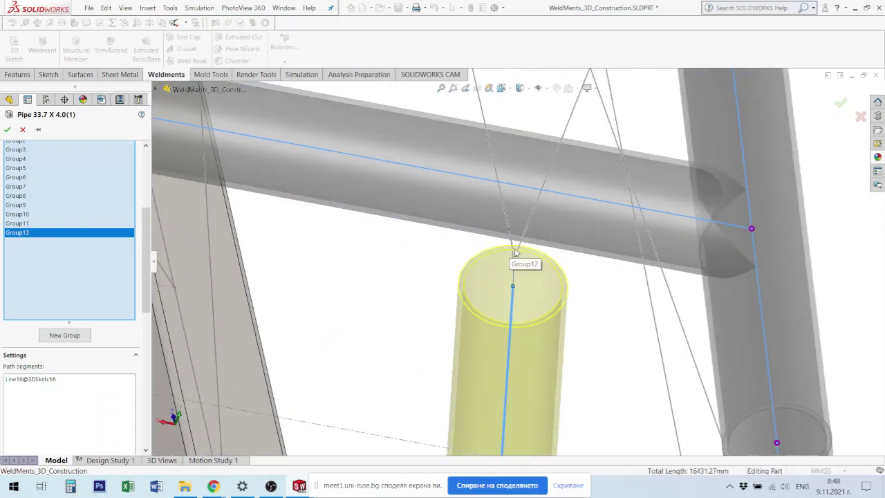
pyautogui.click(480, 108)
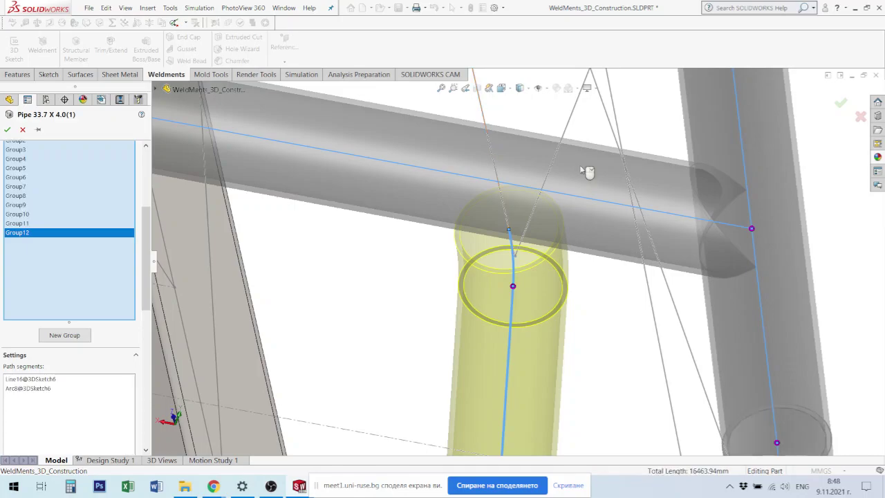
pyautogui.scroll(3, 587, 172)
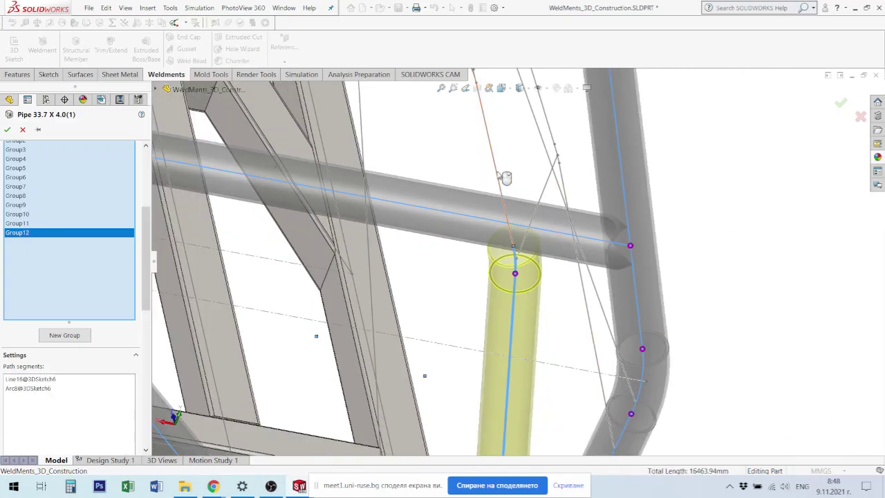
pyautogui.scroll(-3, 526, 207)
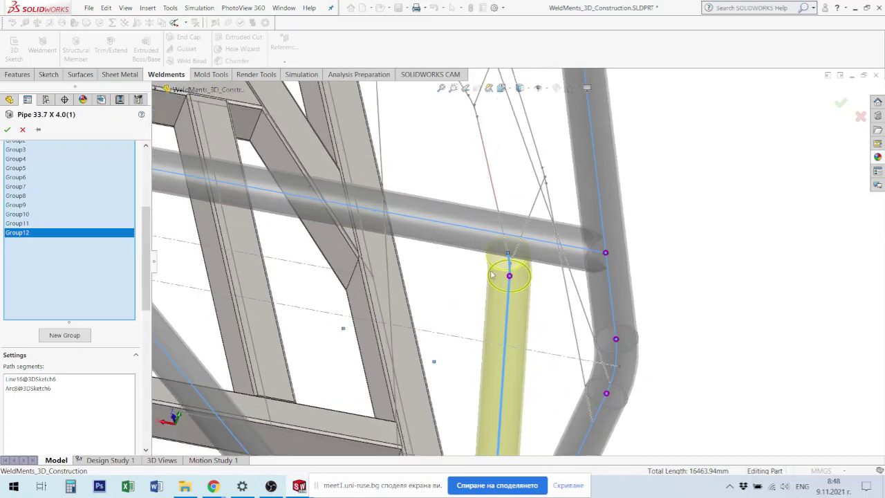
pyautogui.scroll(-3, 492, 200)
pyautogui.scroll(3, 492, 200)
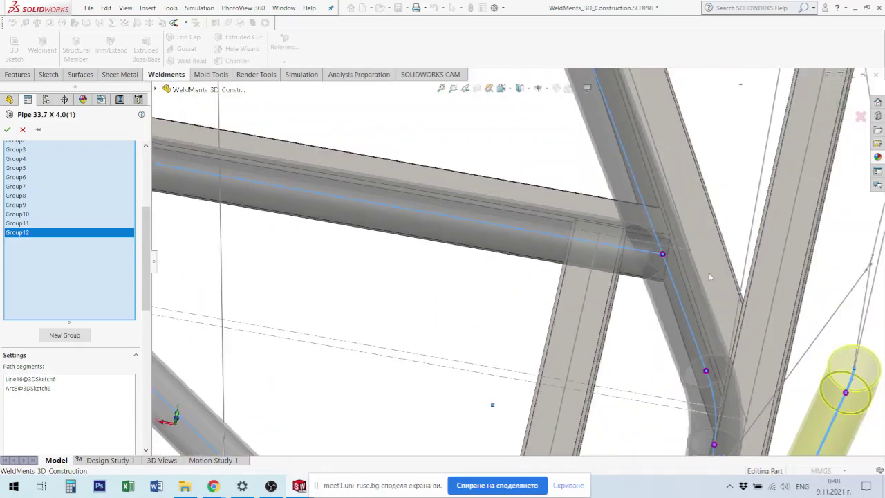
pyautogui.scroll(2, 553, 228)
pyautogui.scroll(-2, 622, 263)
pyautogui.scroll(-2, 660, 273)
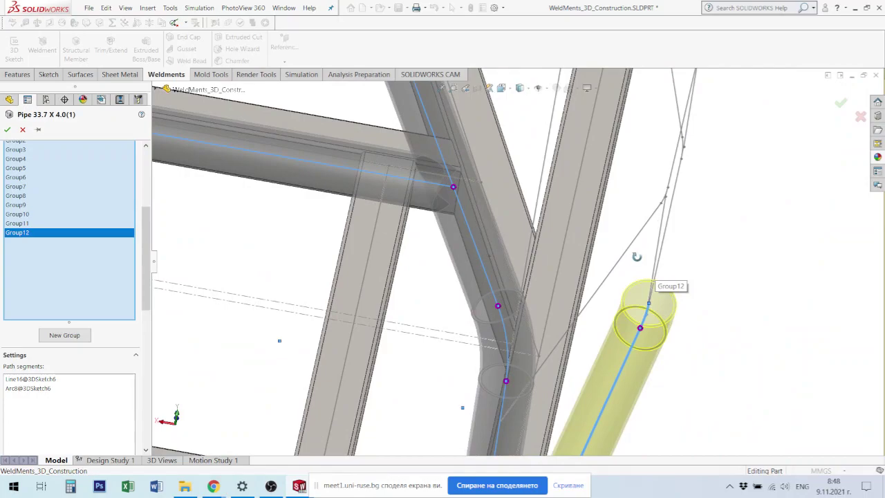
pyautogui.moveTo(638, 310)
pyautogui.mouseDown(button='middle')
pyautogui.moveTo(632, 253)
pyautogui.moveTo(641, 249)
pyautogui.mouseUp(button='middle')
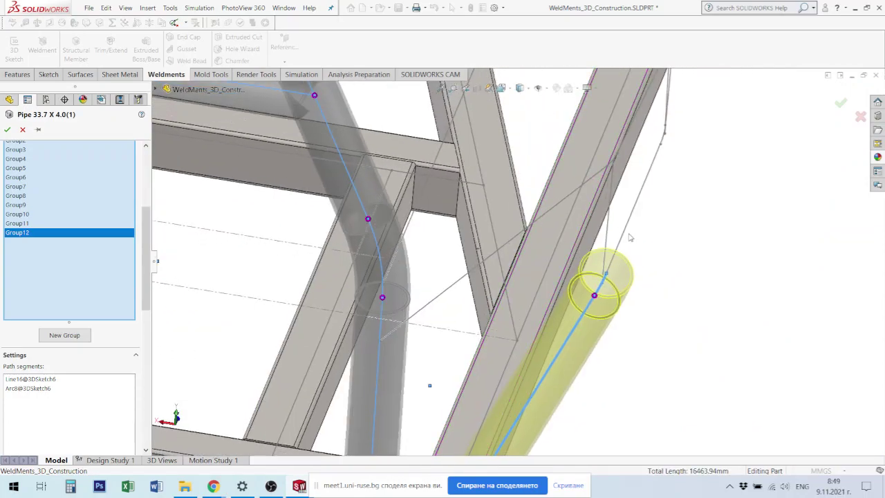
# Step: Inspect the Group12 pipe end at the frame rail while reselecting its path segments
pyautogui.click(628, 237)
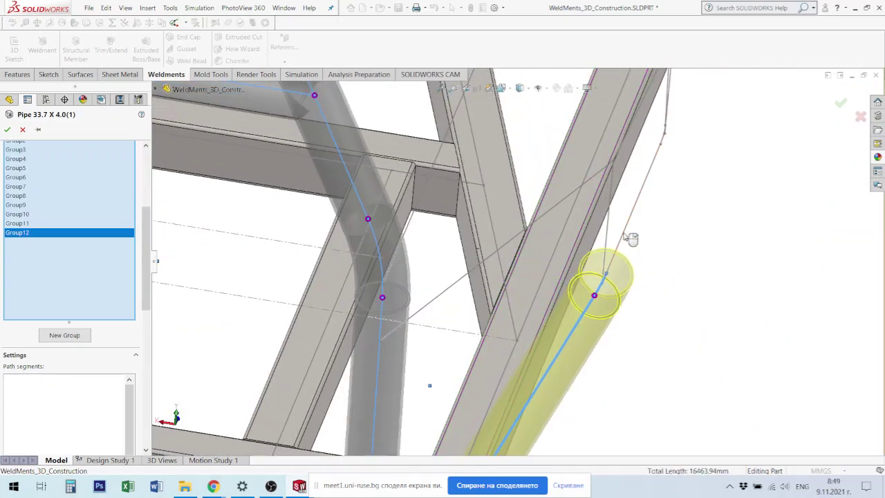
pyautogui.click(638, 235)
pyautogui.moveTo(640, 243); pyautogui.dragTo(598, 185, button='middle')
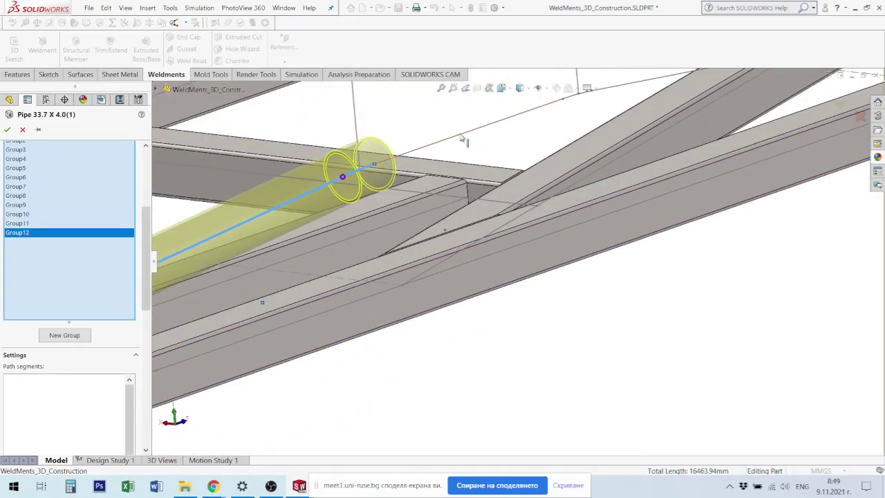
pyautogui.scroll(-3, 412, 168)
pyautogui.scroll(-2, 412, 168)
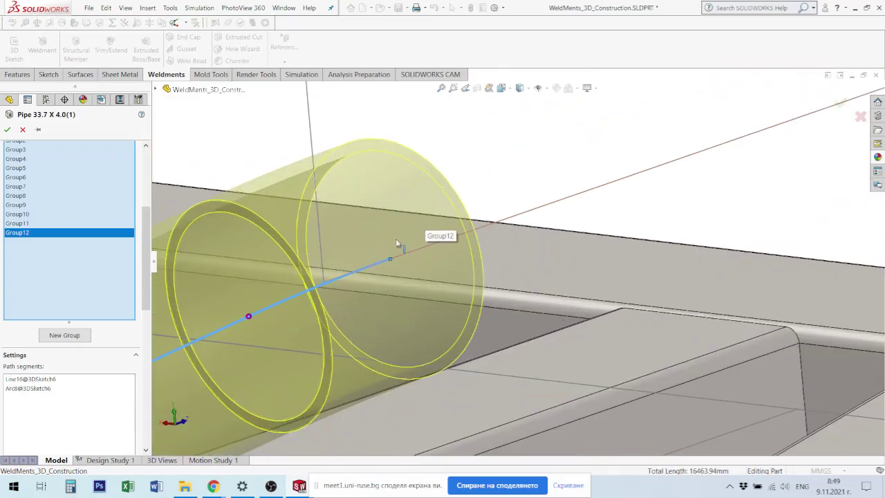
pyautogui.moveTo(401, 245); pyautogui.dragTo(232, 339, button='middle')
pyautogui.scroll(-2, 229, 336)
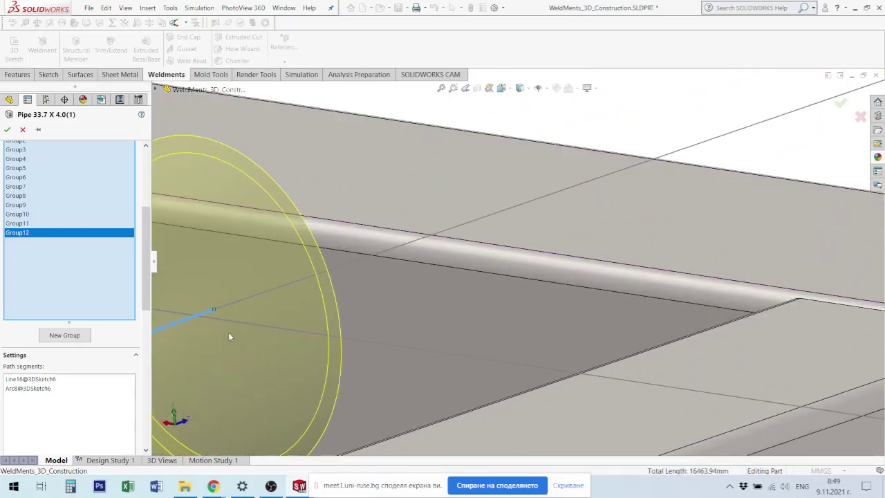
pyautogui.scroll(-2, 310, 295)
pyautogui.scroll(-2, 301, 260)
pyautogui.scroll(-2, 402, 259)
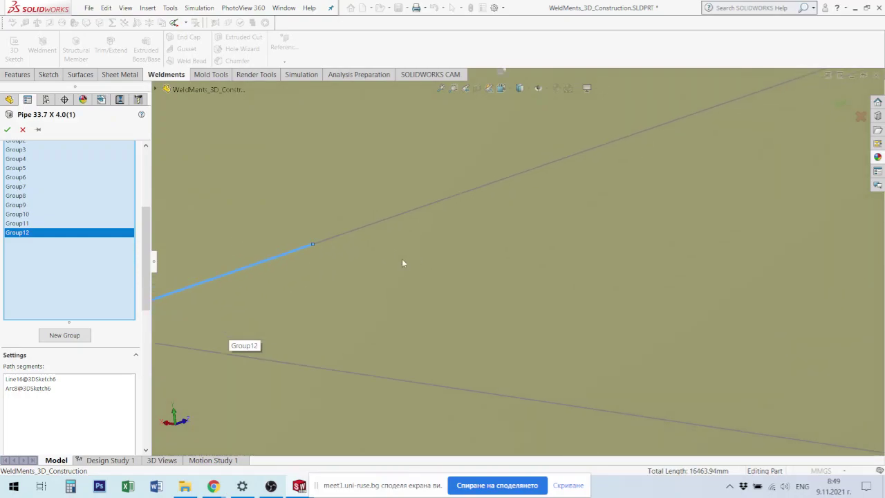
pyautogui.click(373, 219)
pyautogui.scroll(1, 490, 223)
pyautogui.scroll(1, 577, 249)
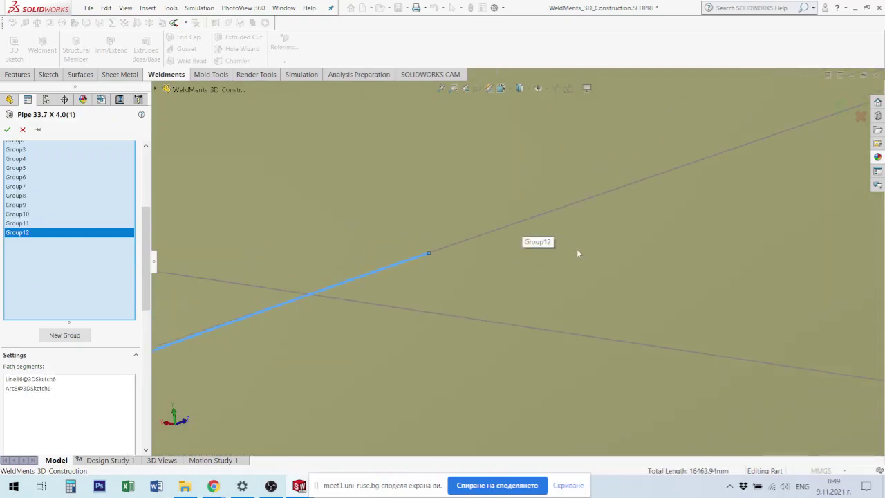
pyautogui.scroll(1, 631, 264)
pyautogui.scroll(2, 657, 261)
pyautogui.scroll(2, 650, 260)
pyautogui.scroll(1, 643, 259)
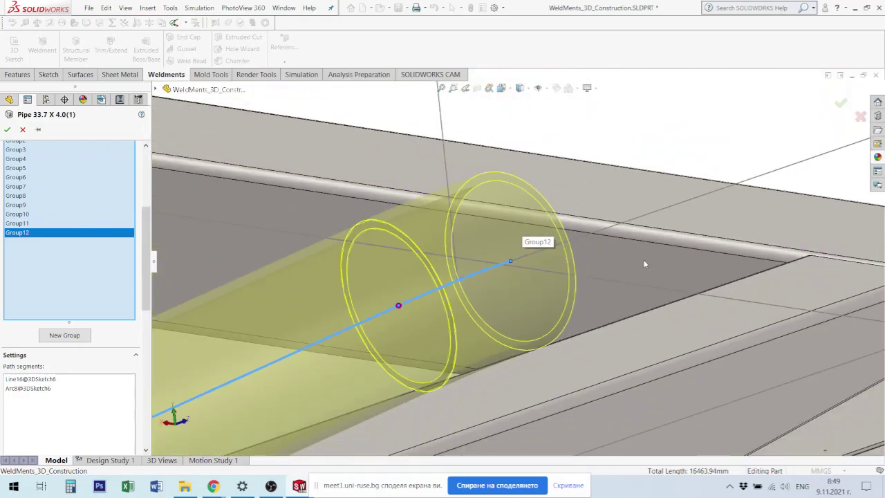
pyautogui.scroll(1, 639, 261)
pyautogui.scroll(-1, 573, 286)
pyautogui.scroll(1, 571, 283)
pyautogui.scroll(1, 571, 282)
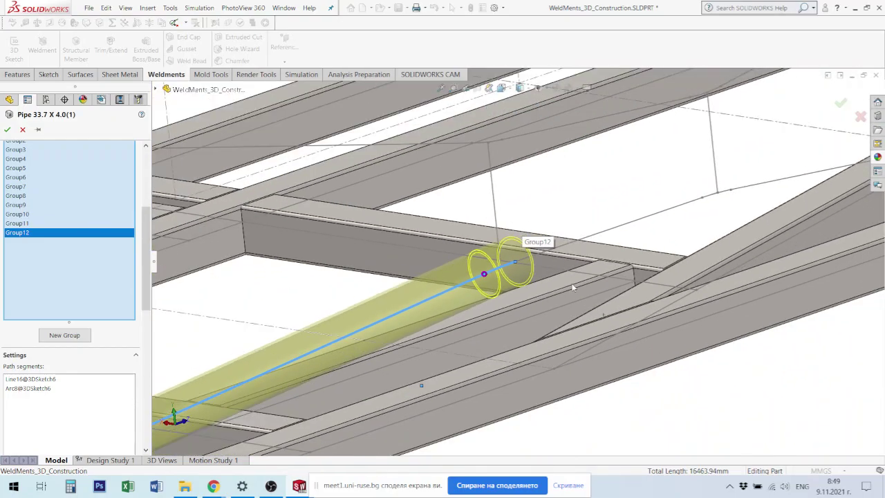
pyautogui.scroll(2, 571, 283)
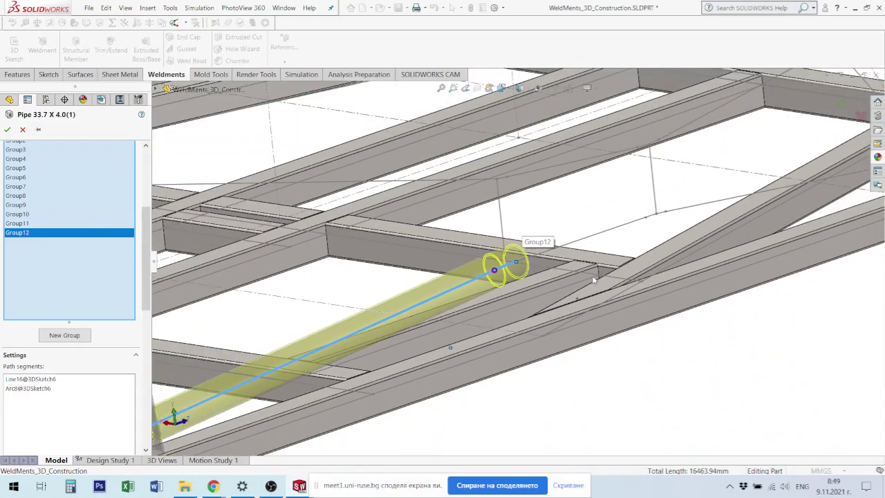
# Step: Delete the Group12 pipe so the group list ends at Group11
pyautogui.click(620, 229)
pyautogui.click(516, 260)
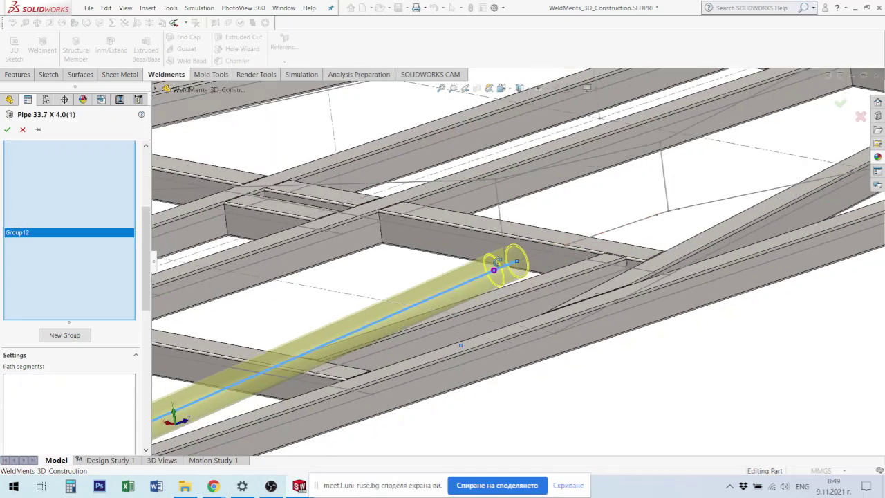
pyautogui.moveTo(516, 260); pyautogui.dragTo(469, 278, button='middle')
pyautogui.scroll(-2, 484, 275)
pyautogui.scroll(-1, 533, 259)
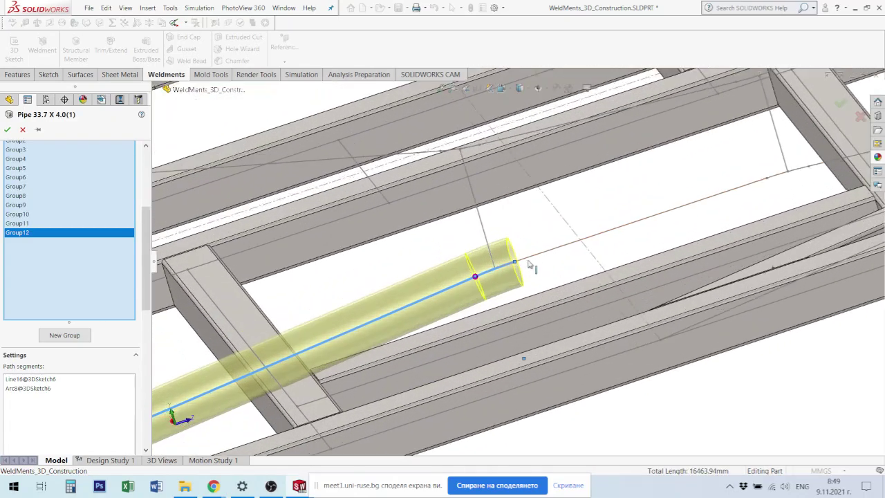
pyautogui.scroll(-2, 529, 267)
pyautogui.scroll(-2, 528, 270)
pyautogui.scroll(-2, 529, 269)
pyautogui.scroll(-2, 529, 269)
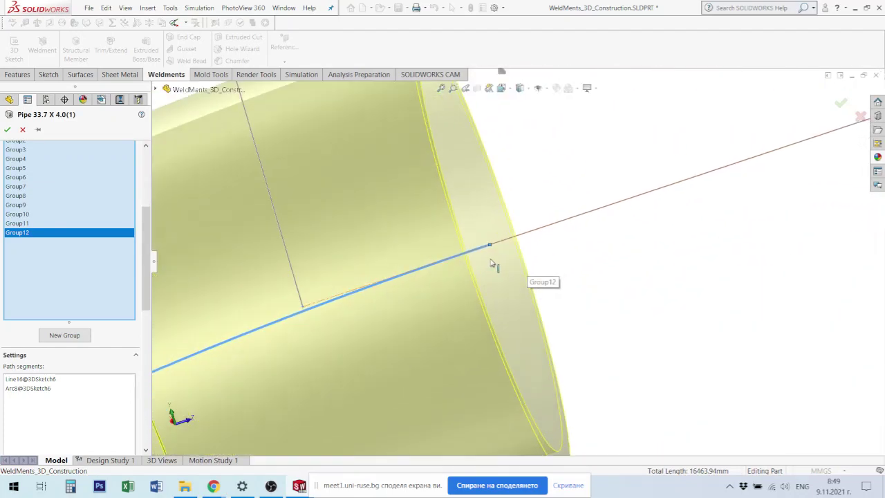
pyautogui.scroll(-2, 515, 260)
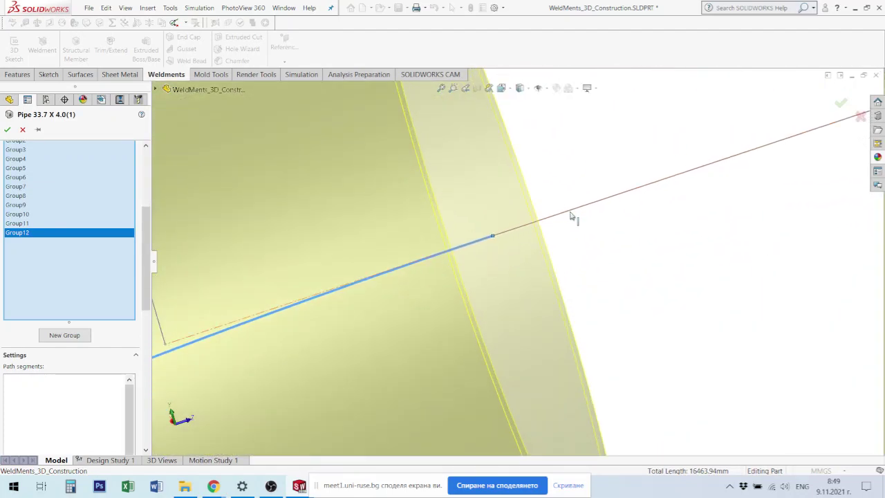
pyautogui.scroll(1, 623, 254)
pyautogui.scroll(2, 650, 254)
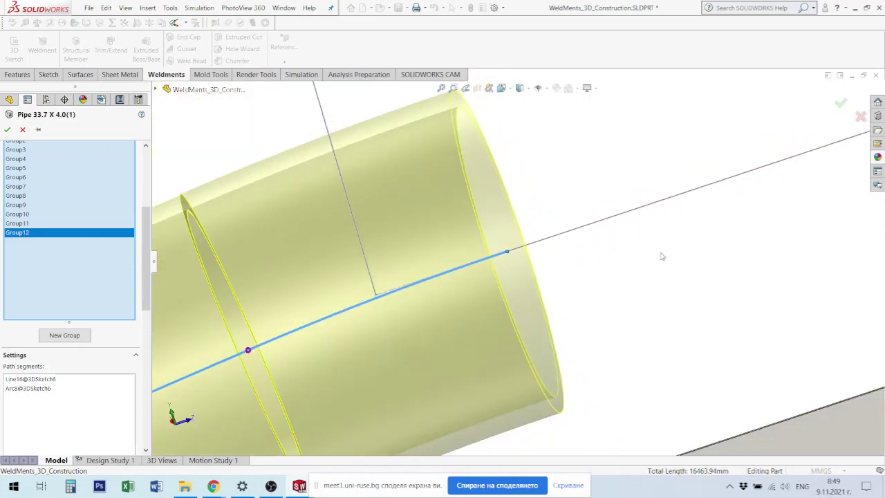
pyautogui.scroll(2, 657, 254)
pyautogui.scroll(2, 653, 253)
pyautogui.scroll(1, 654, 253)
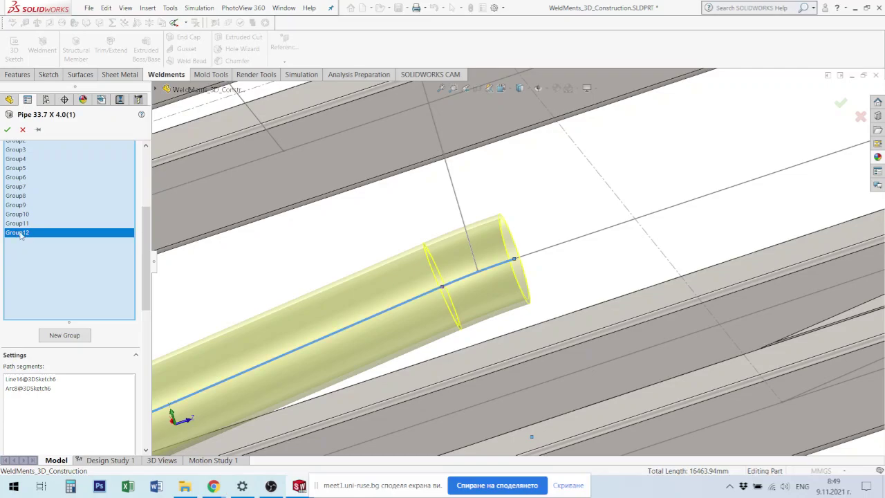
pyautogui.press('Delete')
pyautogui.scroll(-1, 442, 280)
pyautogui.scroll(-1, 487, 287)
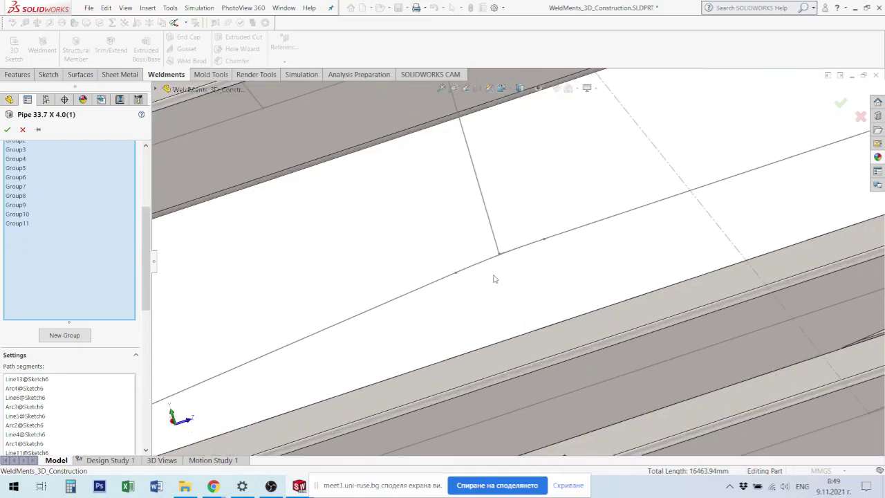
pyautogui.scroll(-2, 494, 276)
pyautogui.scroll(-2, 520, 249)
pyautogui.scroll(-1, 520, 249)
pyautogui.scroll(-1, 505, 256)
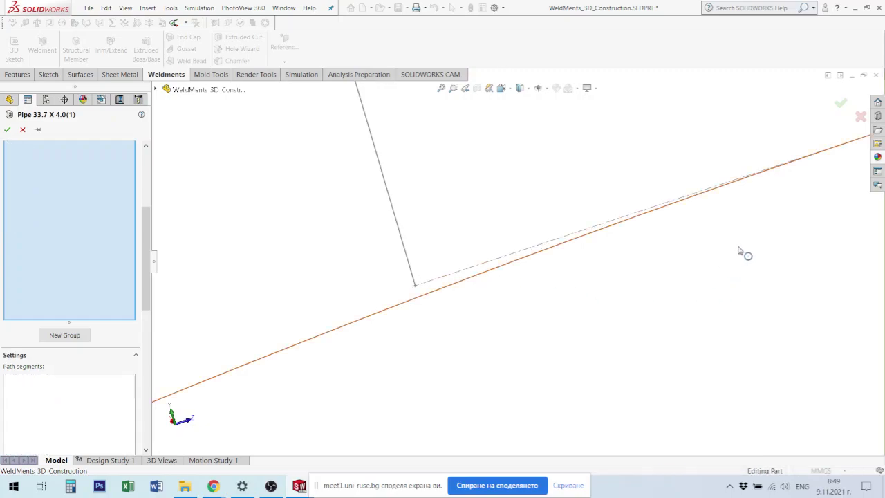
pyautogui.scroll(1, 739, 251)
pyautogui.scroll(1, 735, 252)
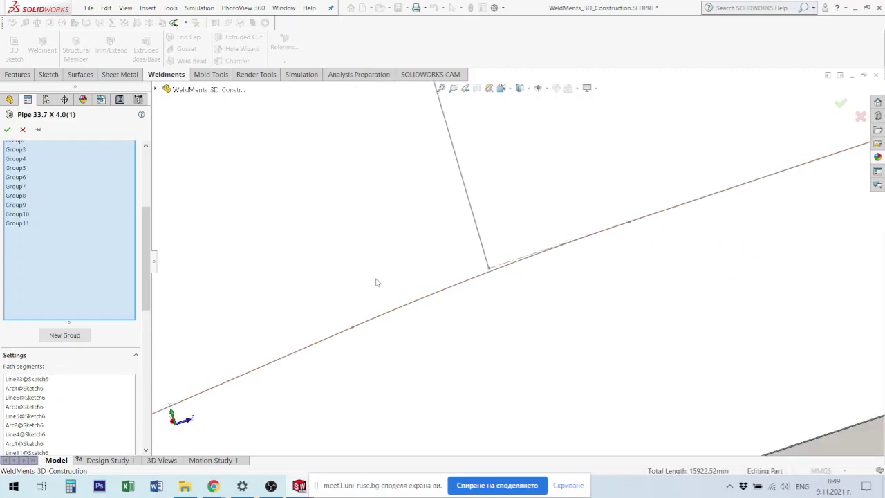
pyautogui.scroll(1, 667, 337)
pyautogui.scroll(2, 350, 251)
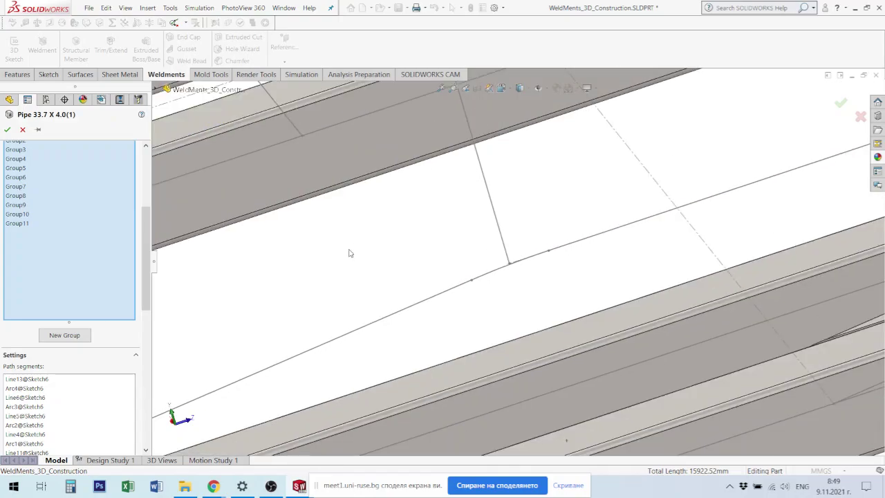
pyautogui.scroll(1, 357, 256)
pyautogui.scroll(1, 325, 166)
pyautogui.scroll(2, 324, 165)
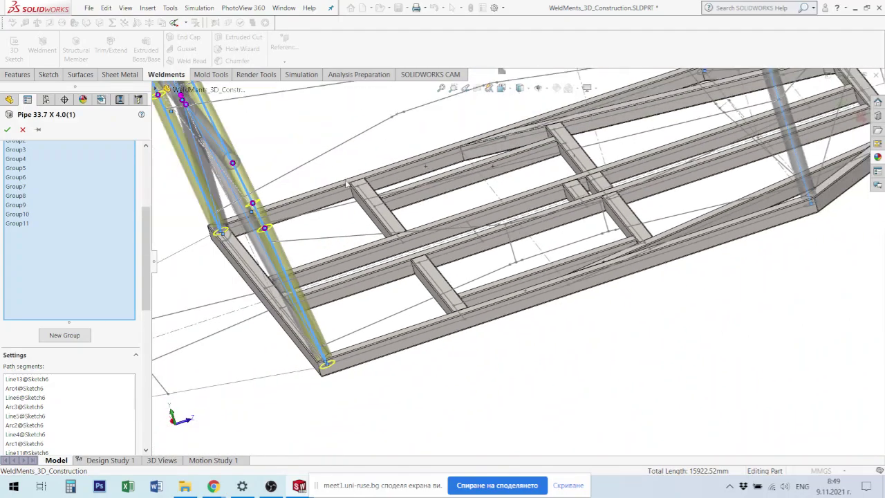
pyautogui.moveTo(324, 166); pyautogui.dragTo(575, 177, button='middle')
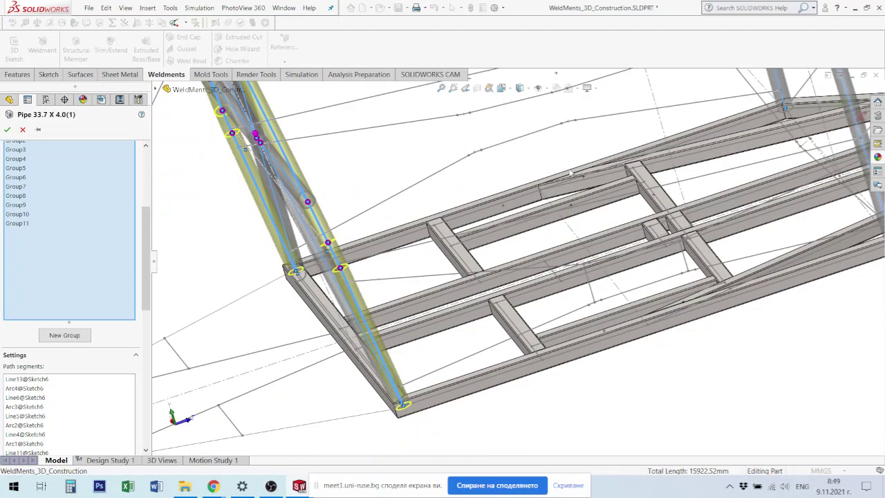
pyautogui.scroll(-2, 613, 261)
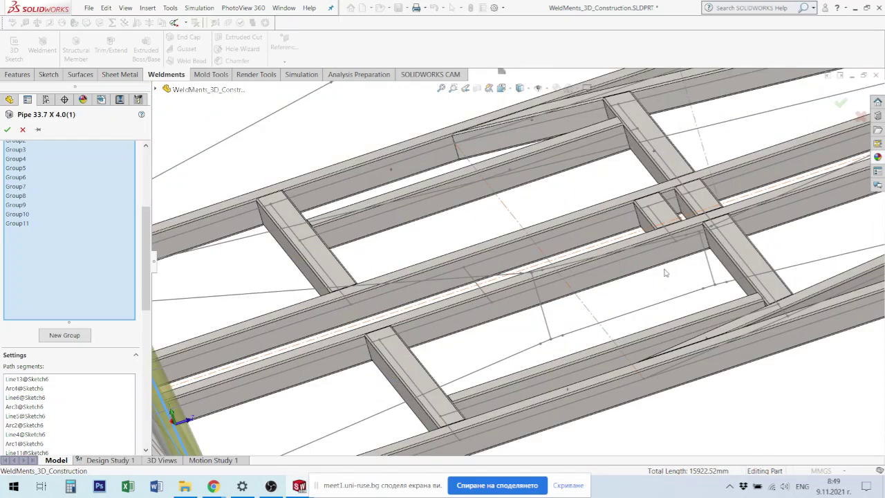
pyautogui.scroll(2, 559, 286)
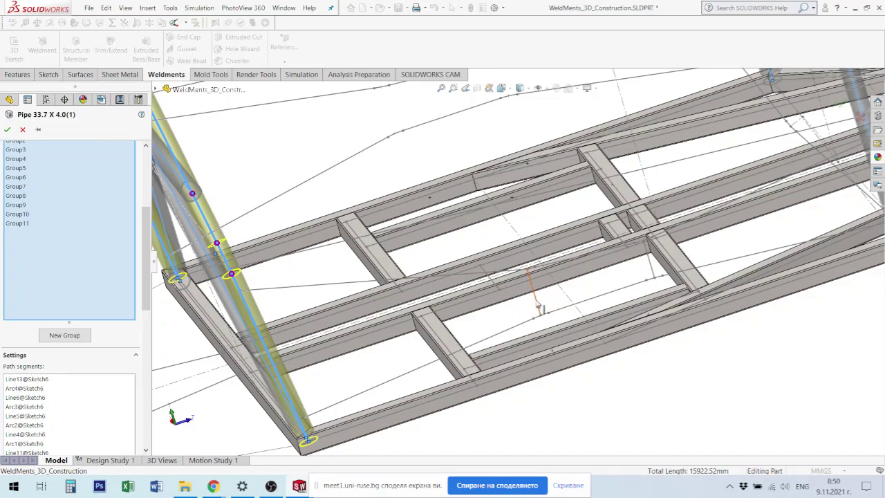
pyautogui.scroll(2, 407, 191)
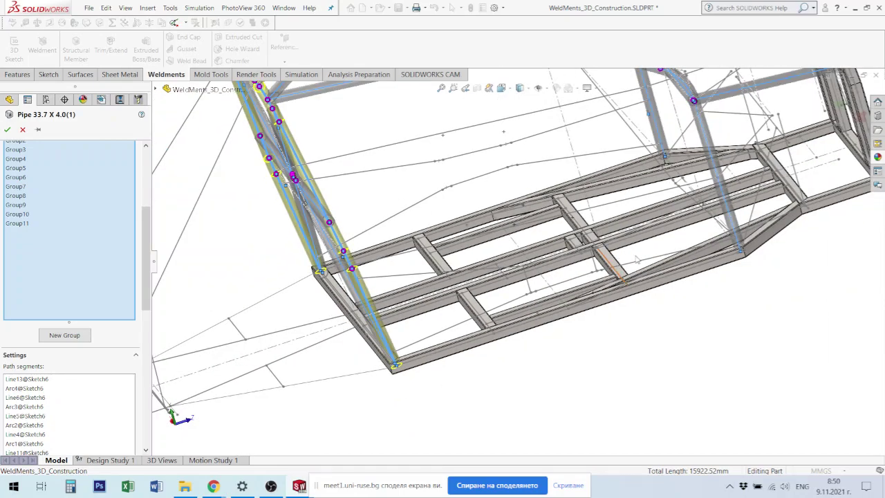
pyautogui.scroll(-2, 569, 166)
pyautogui.moveTo(485, 133); pyautogui.dragTo(534, 136, button='middle')
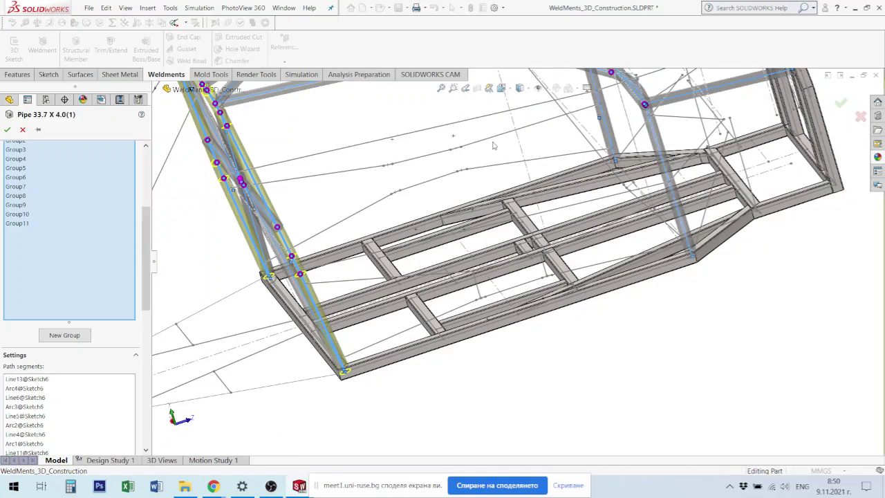
pyautogui.scroll(3, 484, 207)
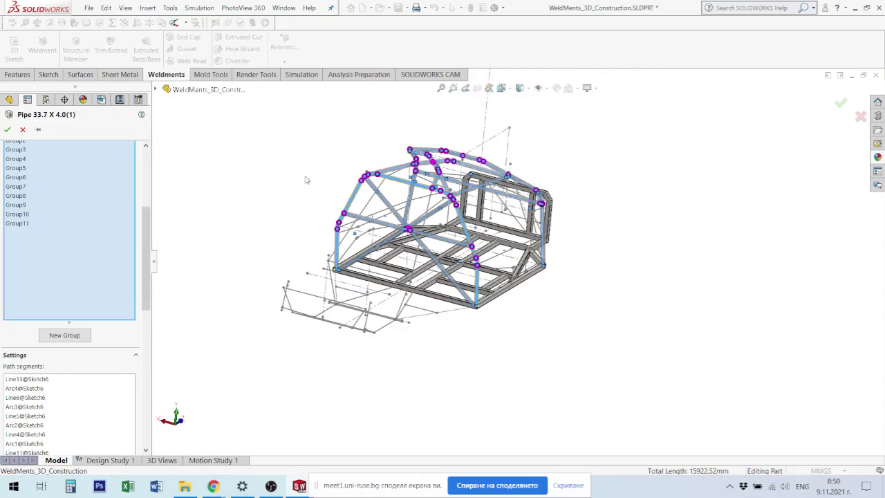
pyautogui.scroll(1, 449, 228)
pyautogui.scroll(-2, 427, 258)
pyautogui.moveTo(427, 258)
pyautogui.mouseDown(button='middle')
pyautogui.moveTo(490, 293)
pyautogui.moveTo(474, 306)
pyautogui.mouseUp(button='middle')
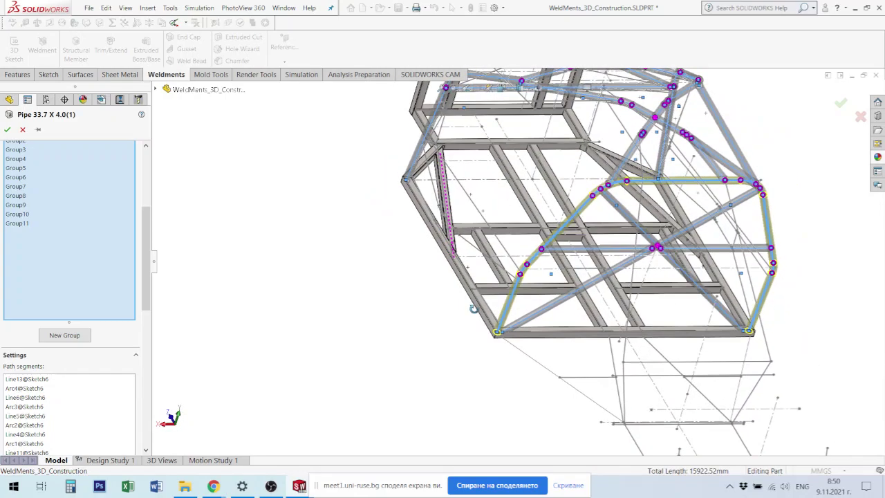
# Step: Create Group13 and pick a sketch line for it
pyautogui.click(76, 335)
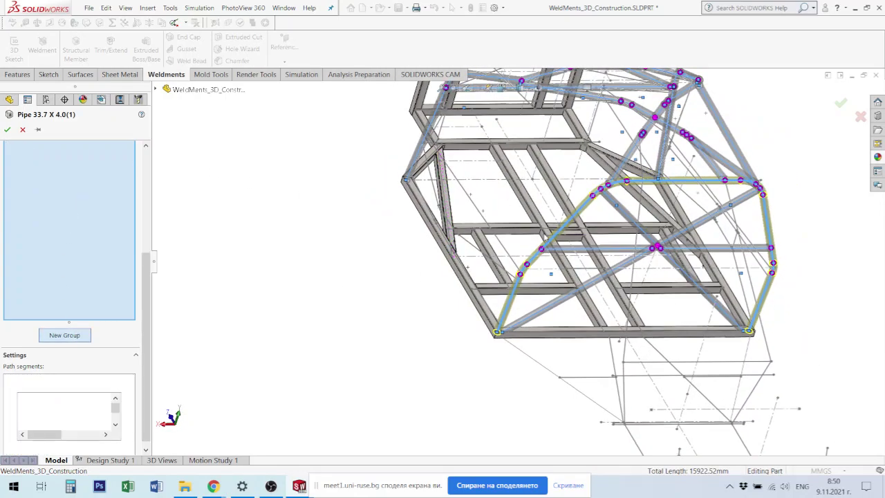
pyautogui.click(475, 209)
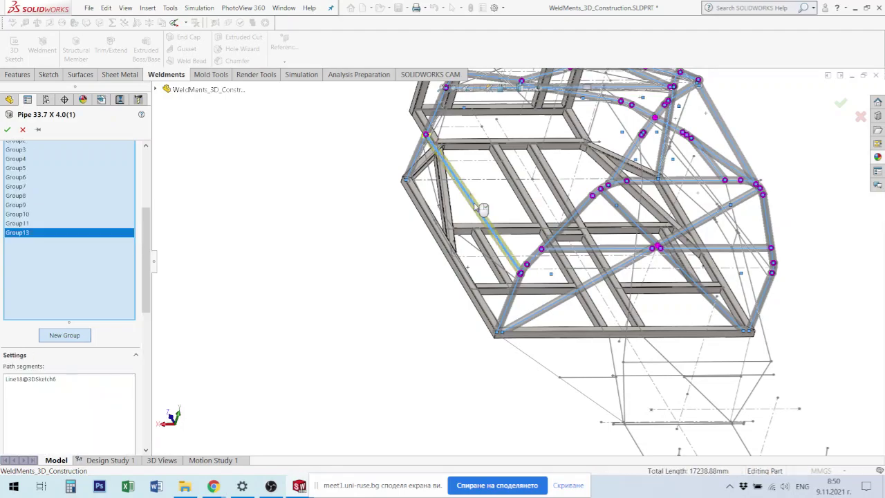
pyautogui.scroll(-3, 473, 207)
pyautogui.scroll(-3, 472, 207)
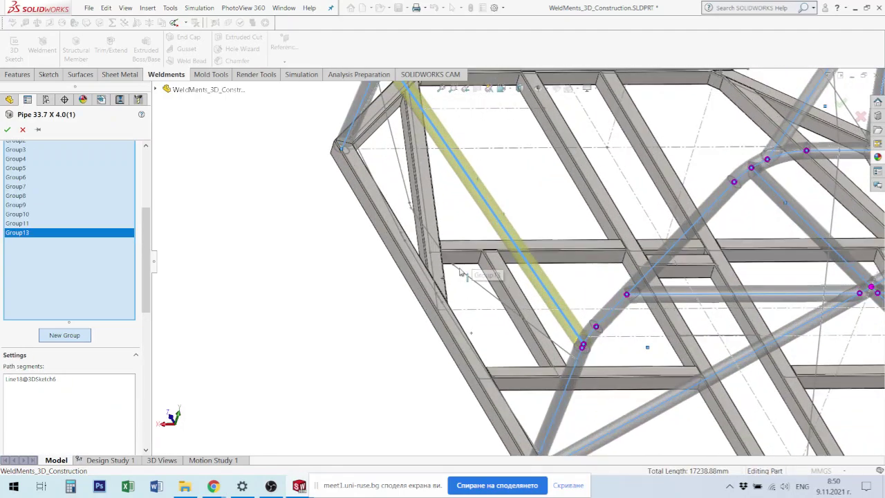
# Step: Create Group14 and run its pipe along Line11, Arc2 and Line23 of 3DSketch6
pyautogui.click(74, 338)
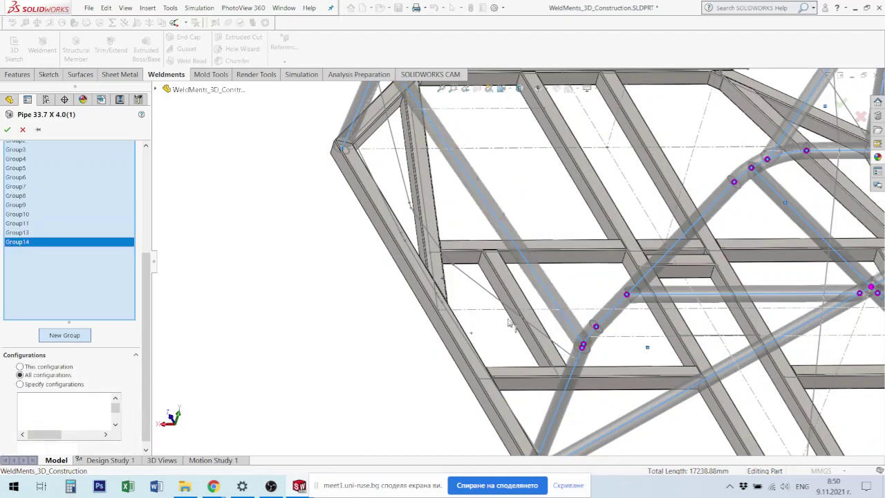
pyautogui.click(491, 298)
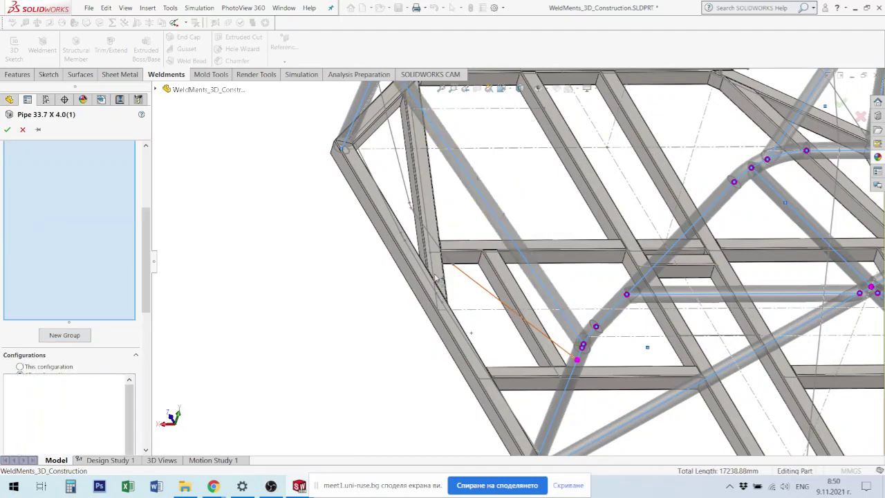
pyautogui.scroll(-2, 446, 277)
pyautogui.scroll(-2, 456, 277)
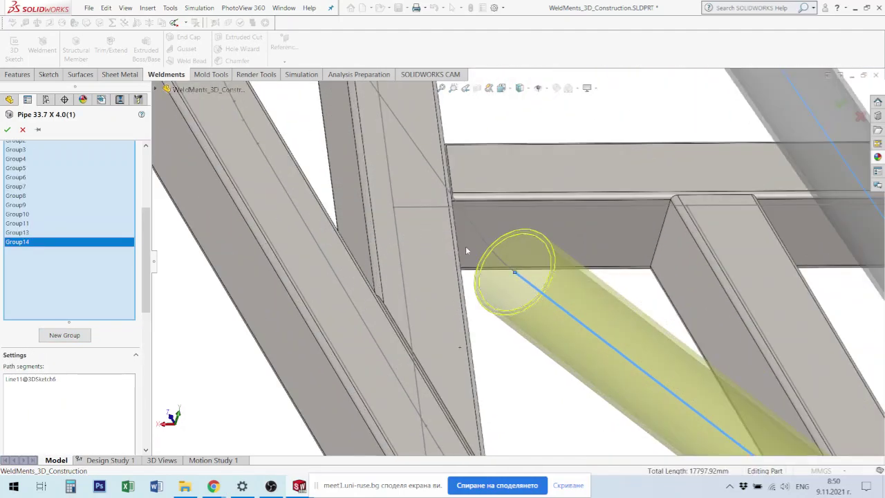
pyautogui.scroll(-1, 466, 277)
pyautogui.scroll(-2, 474, 231)
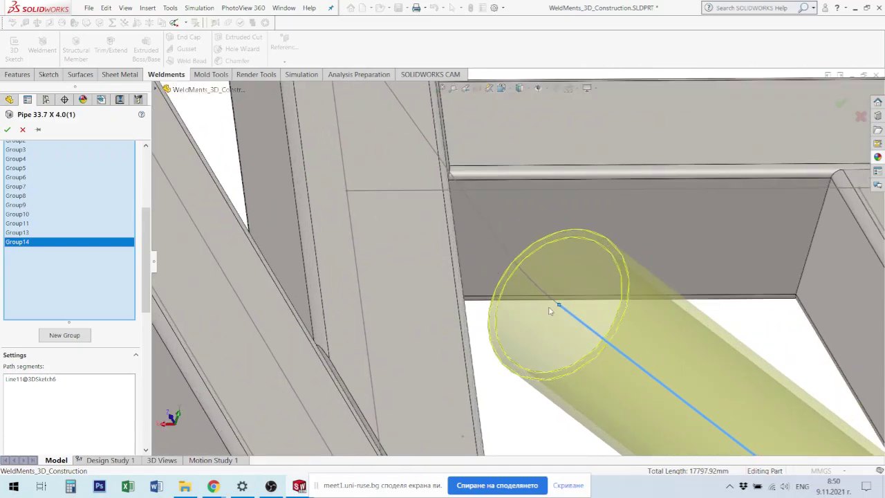
pyautogui.click(494, 221)
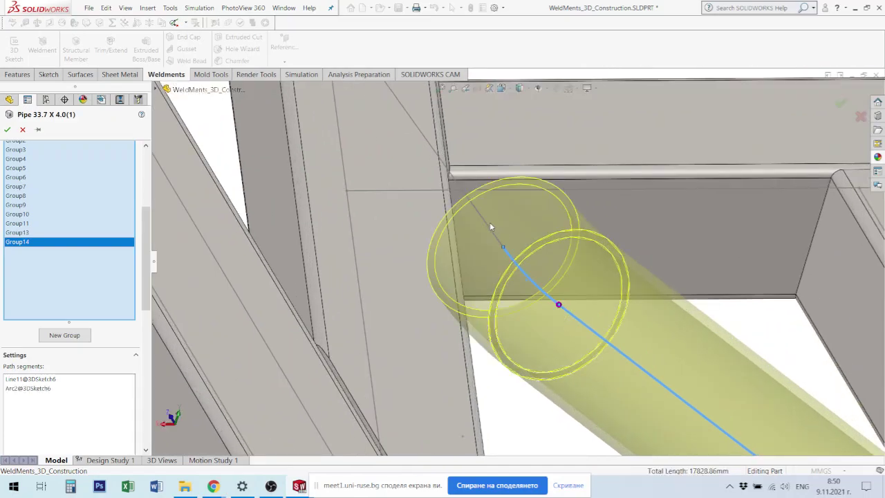
pyautogui.click(438, 157)
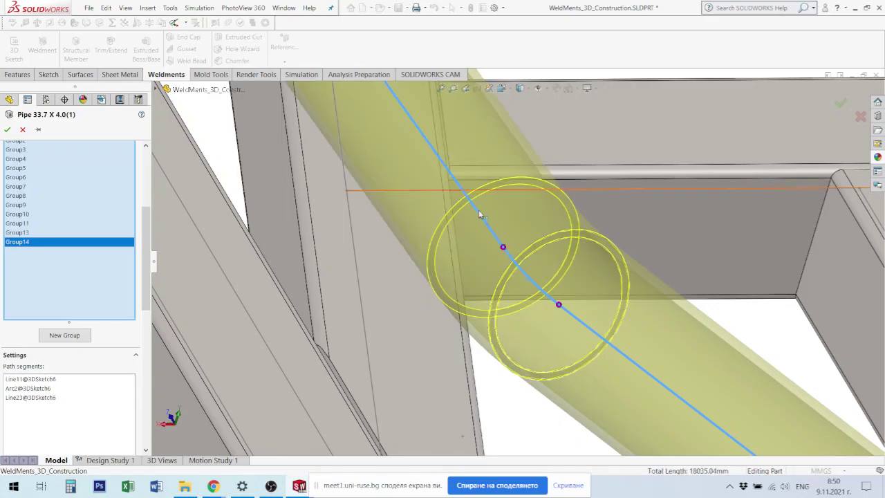
# Step: Extend the Group14 pipe through Arc1 and Line9 up to the top of the frame
pyautogui.scroll(1, 481, 216)
pyautogui.scroll(1, 481, 215)
pyautogui.scroll(1, 480, 215)
pyautogui.scroll(2, 483, 215)
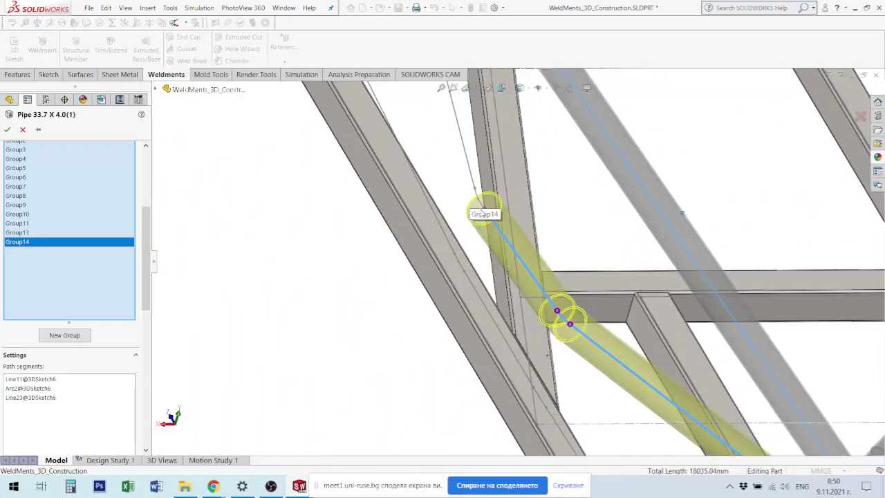
pyautogui.scroll(-1, 482, 215)
pyautogui.scroll(-1, 478, 204)
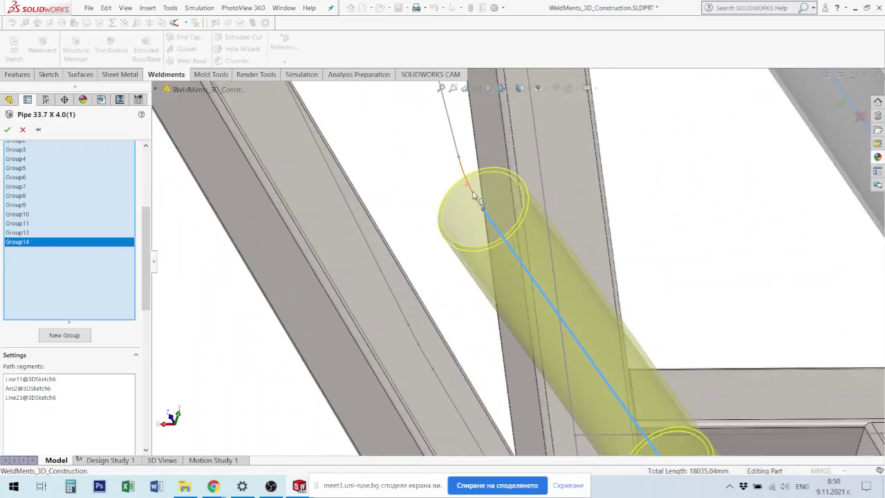
pyautogui.click(474, 195)
pyautogui.click(454, 129)
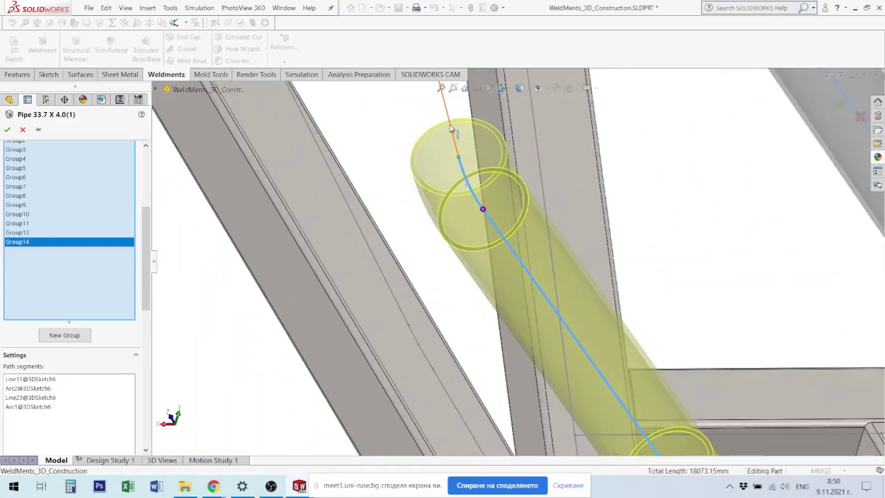
pyautogui.click(453, 125)
pyautogui.click(483, 143)
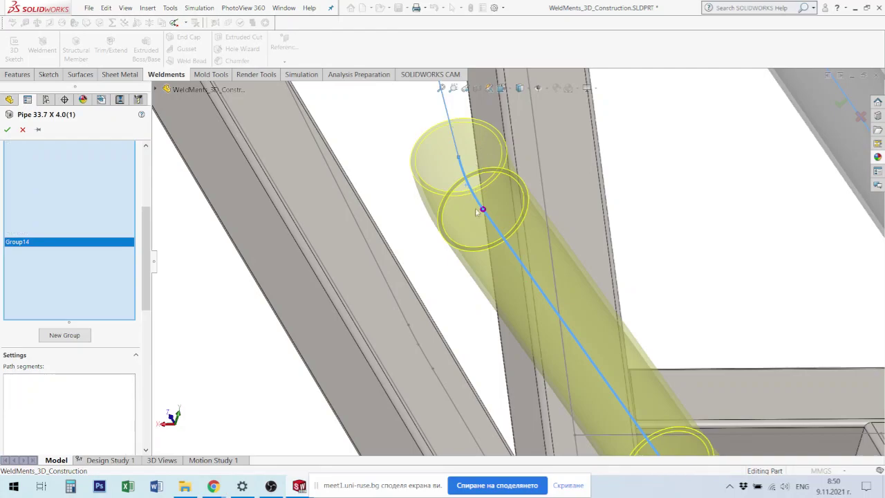
pyautogui.scroll(1, 511, 198)
pyautogui.scroll(1, 512, 199)
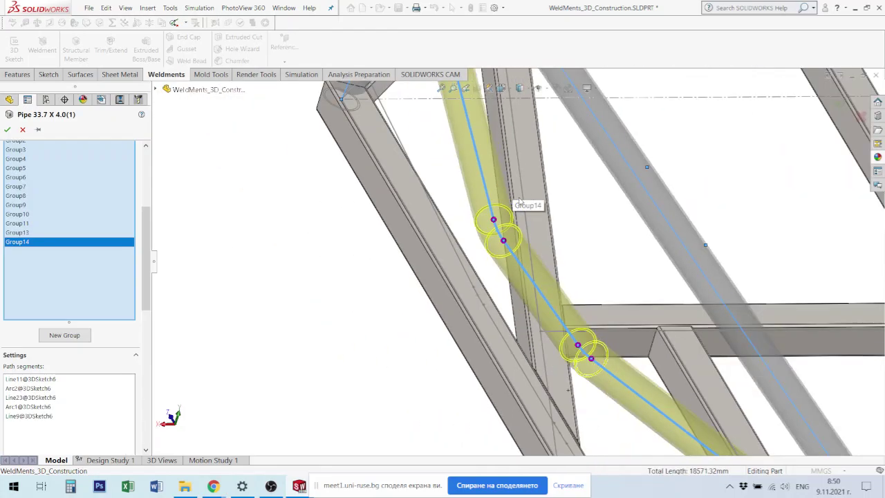
pyautogui.scroll(2, 512, 198)
pyautogui.scroll(1, 512, 198)
pyautogui.moveTo(664, 373)
pyautogui.mouseDown(button='middle')
pyautogui.moveTo(669, 367)
pyautogui.moveTo(575, 263)
pyautogui.mouseUp(button='middle')
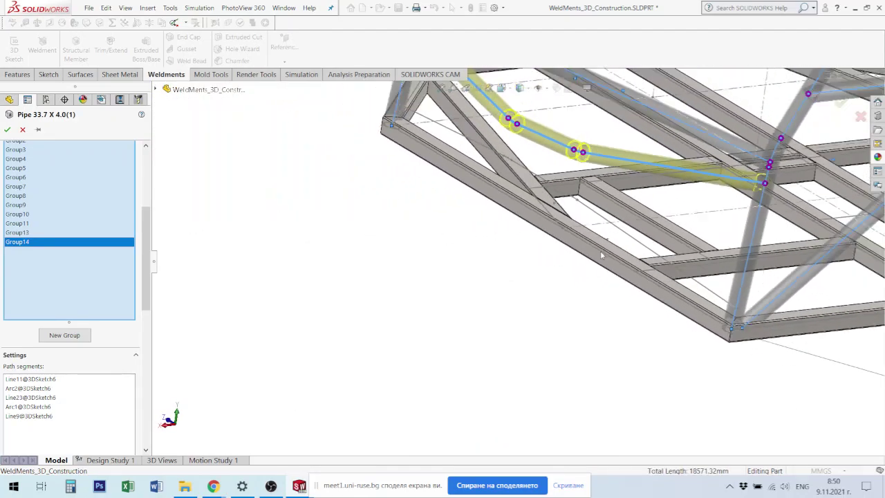
pyautogui.moveTo(575, 262); pyautogui.dragTo(435, 275, button='middle')
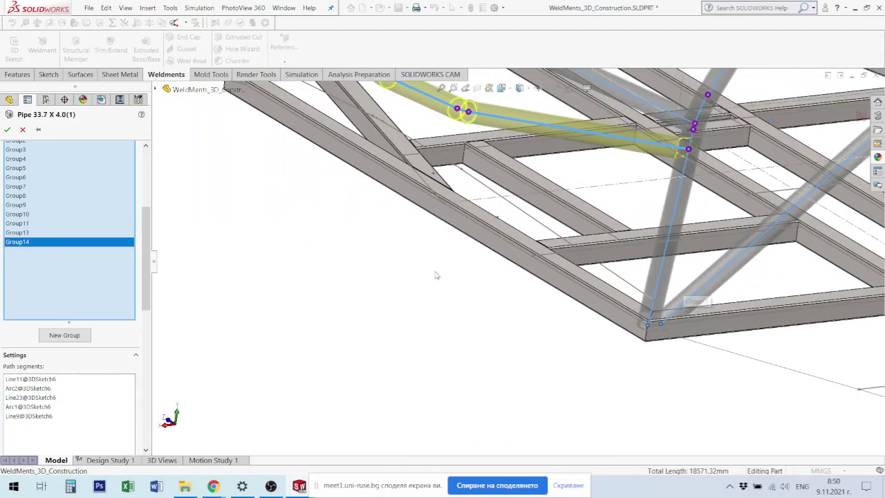
# Step: Create Group15 with a pipe along 3DSketch6's Line12, Arc4, Line24, Arc3 and Line10
pyautogui.click(81, 338)
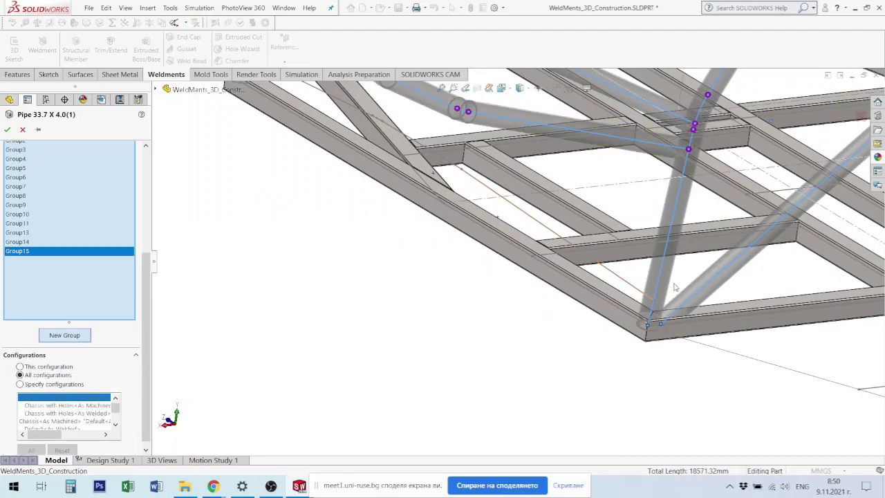
pyautogui.click(631, 287)
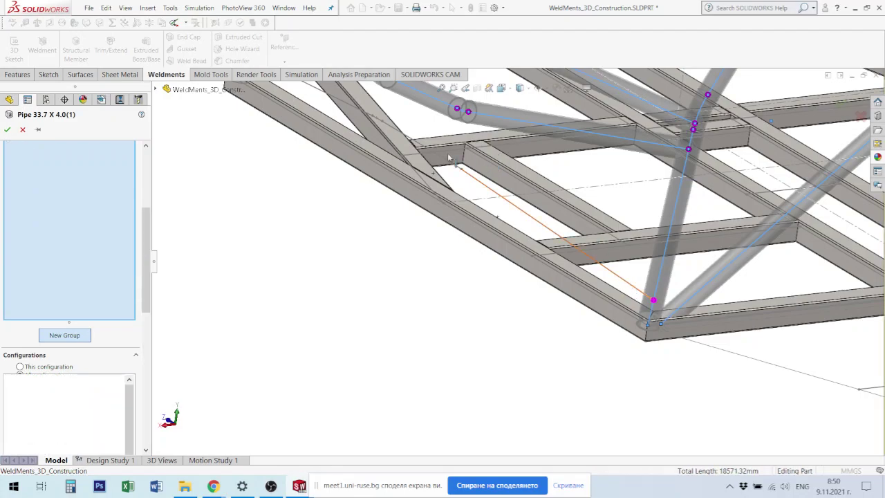
pyautogui.scroll(-6, 450, 160)
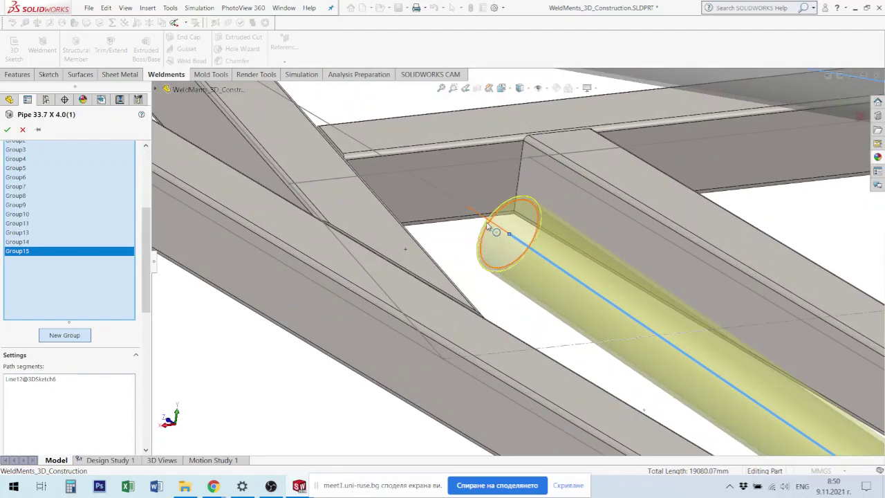
pyautogui.click(450, 198)
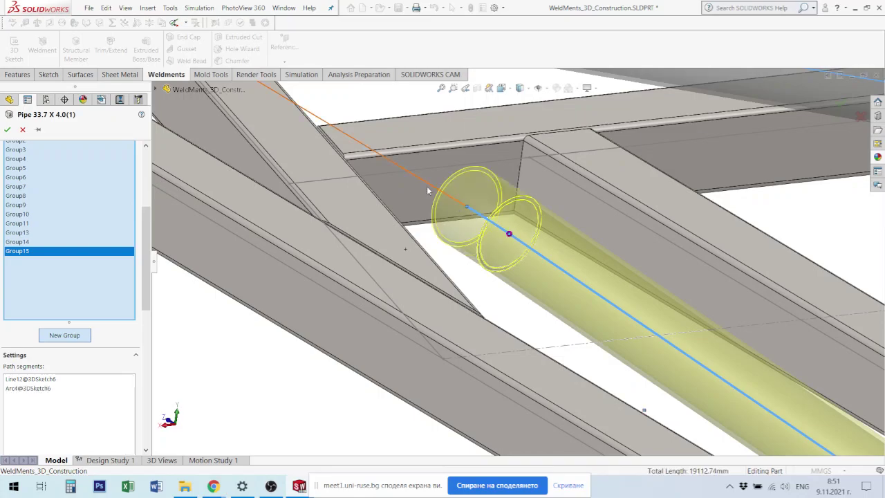
pyautogui.click(387, 157)
pyautogui.moveTo(440, 181)
pyautogui.mouseDown(button='middle')
pyautogui.moveTo(334, 155)
pyautogui.moveTo(471, 205)
pyautogui.moveTo(437, 202)
pyautogui.mouseUp(button='middle')
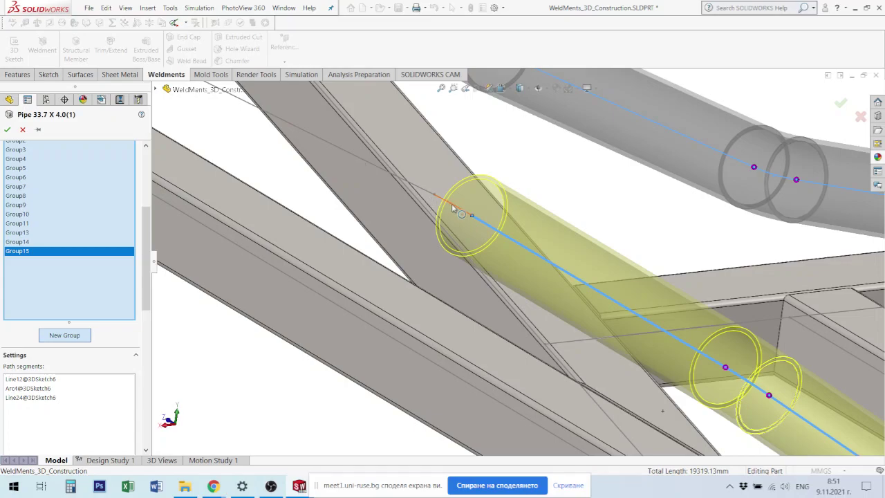
pyautogui.click(451, 204)
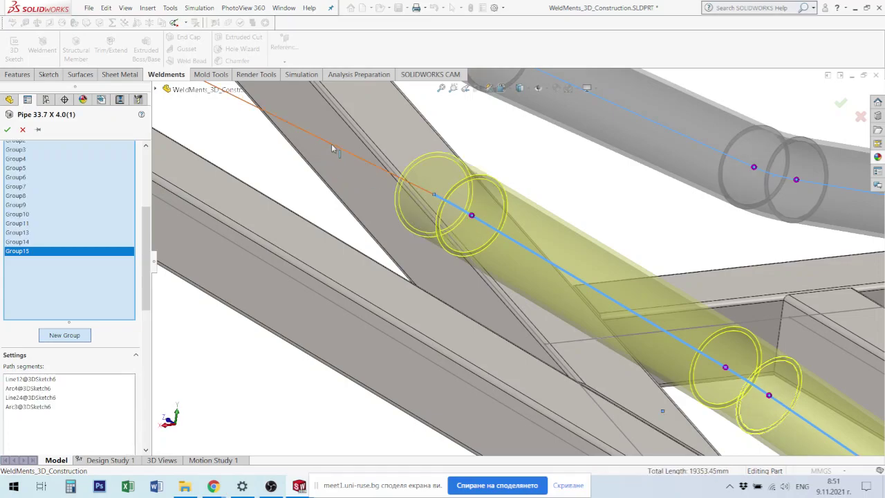
pyautogui.click(332, 148)
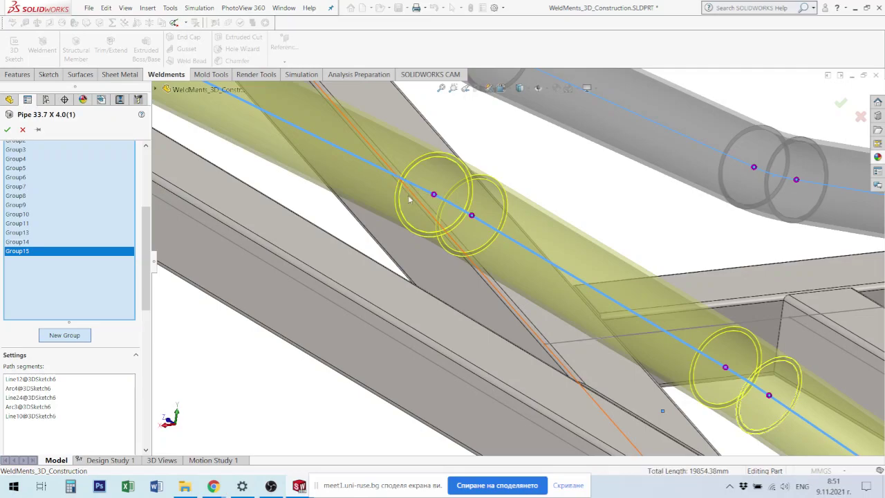
# Step: Orbit and zoom the frame to review the new Group15 pipes
pyautogui.scroll(3, 410, 217)
pyautogui.scroll(2, 410, 217)
pyautogui.scroll(1, 415, 215)
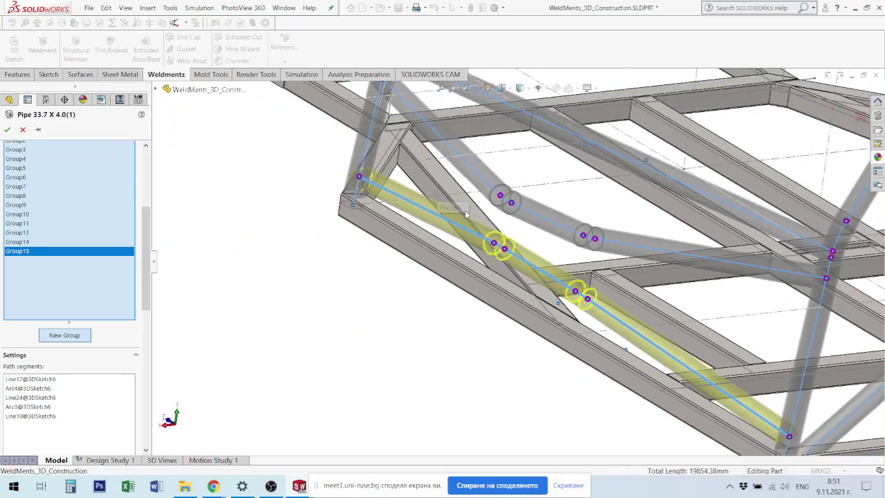
pyautogui.scroll(1, 484, 207)
pyautogui.scroll(2, 528, 199)
pyautogui.moveTo(529, 201); pyautogui.dragTo(585, 215, button='middle')
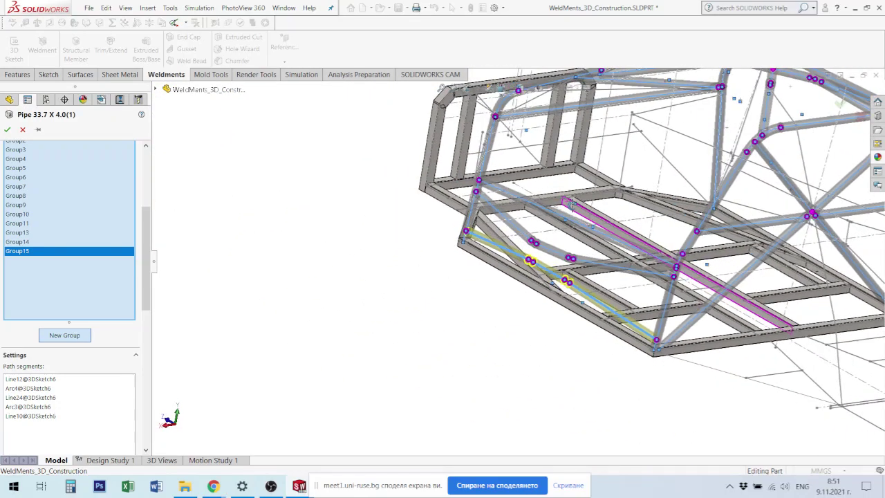
pyautogui.moveTo(592, 215)
pyautogui.mouseDown(button='middle')
pyautogui.moveTo(505, 244)
pyautogui.moveTo(519, 267)
pyautogui.moveTo(506, 253)
pyautogui.moveTo(625, 293)
pyautogui.mouseUp(button='middle')
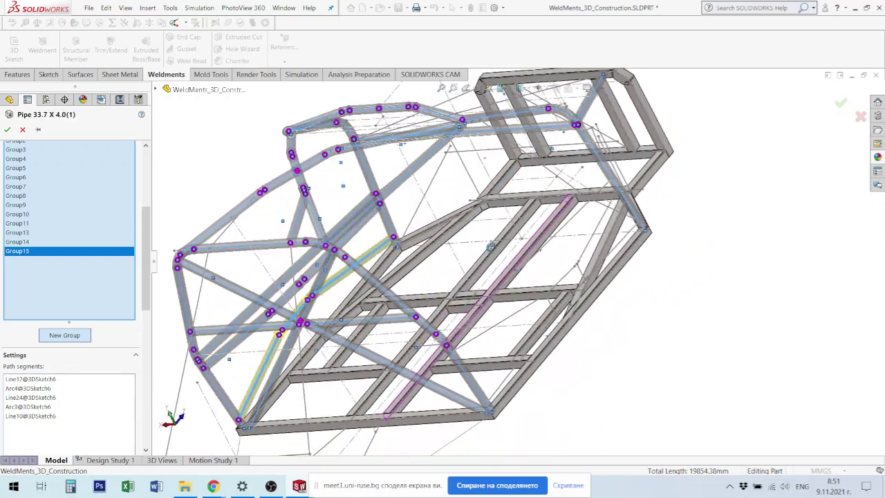
pyautogui.scroll(-5, 625, 294)
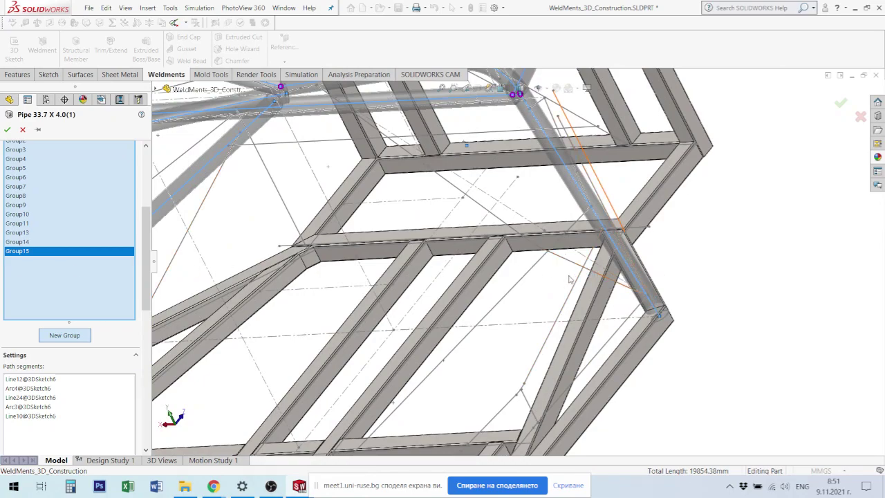
pyautogui.click(574, 269)
# Step: Create Group16 with a pipe along Sketch1145's Line3, Arc1 and Line2
pyautogui.click(64, 335)
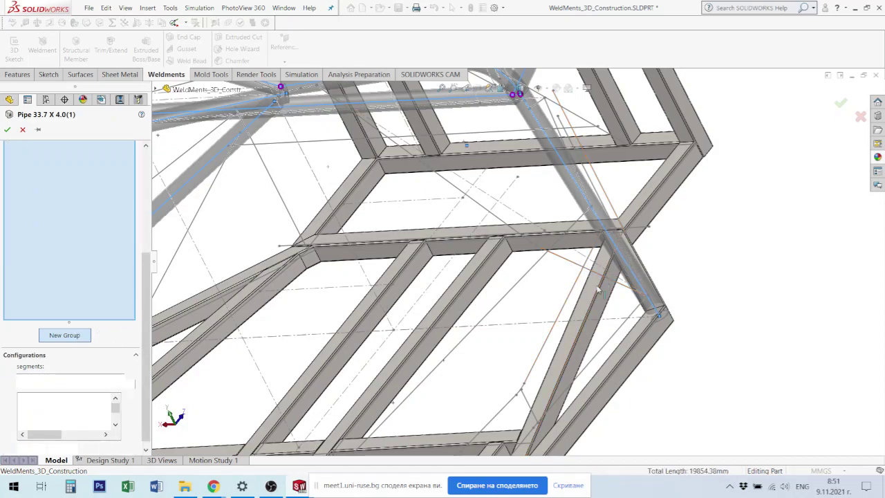
pyautogui.scroll(-3, 467, 207)
pyautogui.scroll(-2, 468, 207)
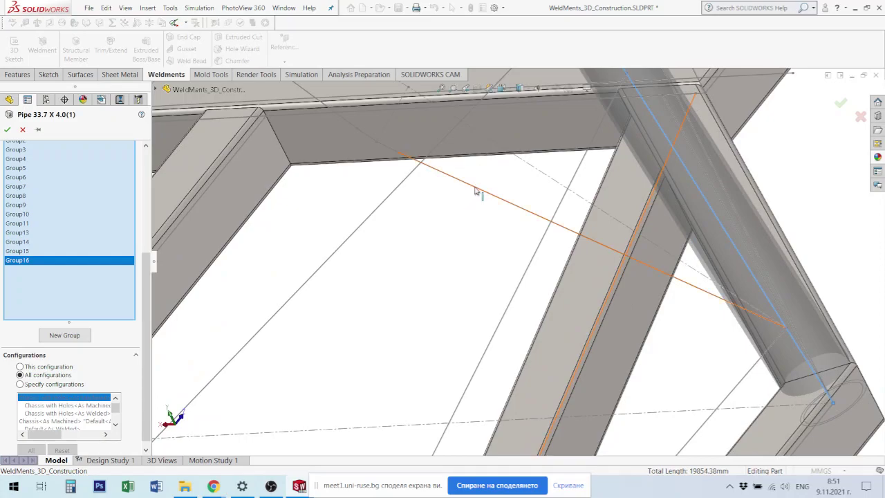
pyautogui.click(477, 192)
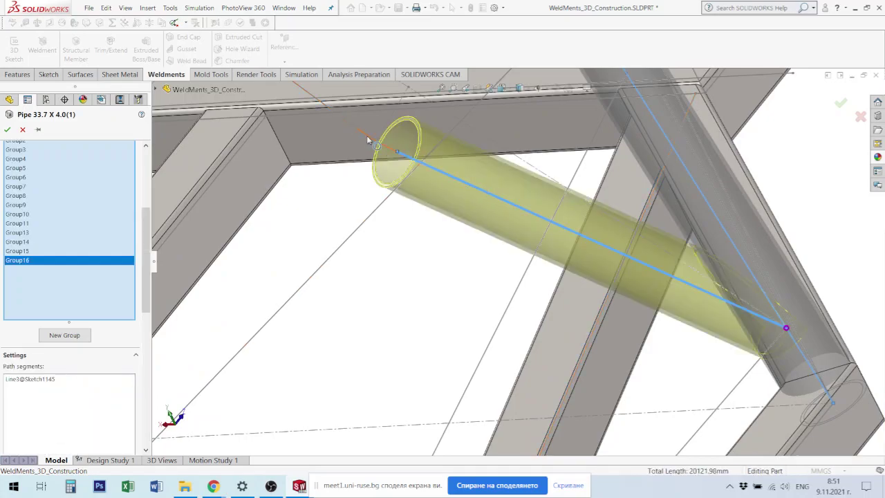
pyautogui.click(348, 123)
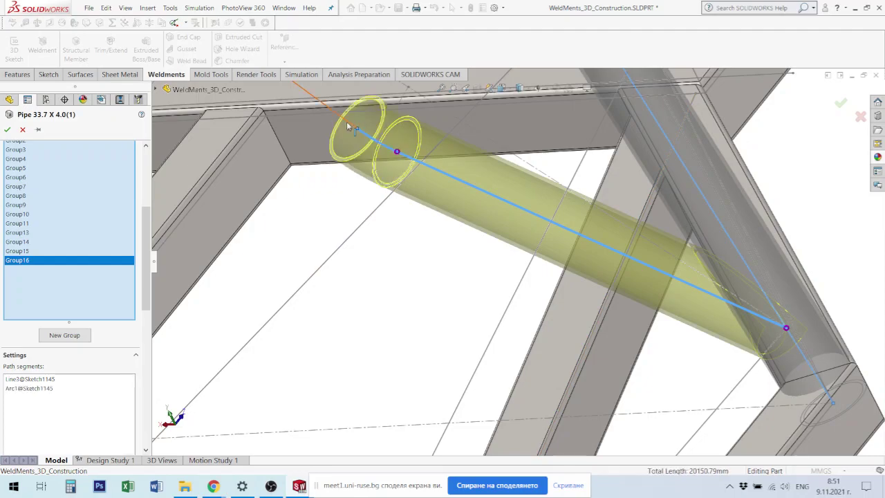
pyautogui.click(340, 115)
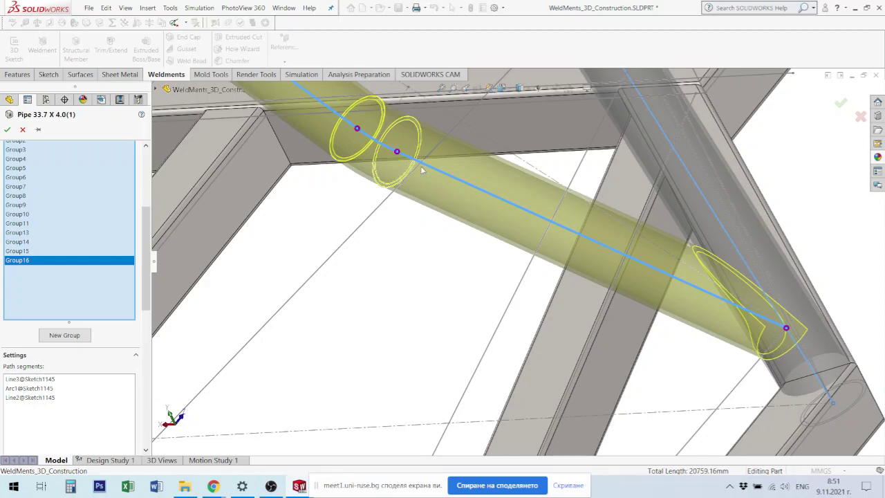
pyautogui.moveTo(401, 163); pyautogui.dragTo(422, 170, button='middle')
pyautogui.scroll(5, 422, 170)
pyautogui.scroll(3, 374, 178)
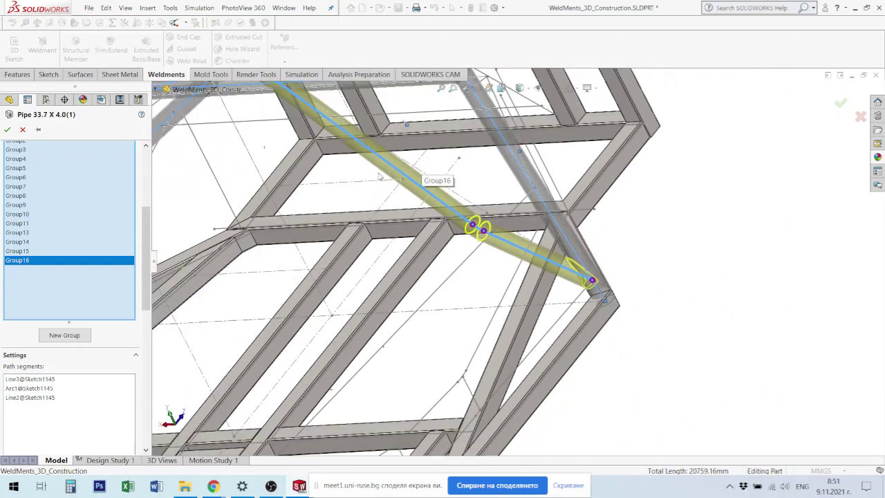
pyautogui.scroll(3, 379, 177)
pyautogui.moveTo(380, 177)
pyautogui.mouseDown(button='middle')
pyautogui.moveTo(835, 272)
pyautogui.moveTo(566, 280)
pyautogui.mouseUp(button='middle')
pyautogui.scroll(-3, 835, 271)
pyautogui.scroll(-2, 565, 280)
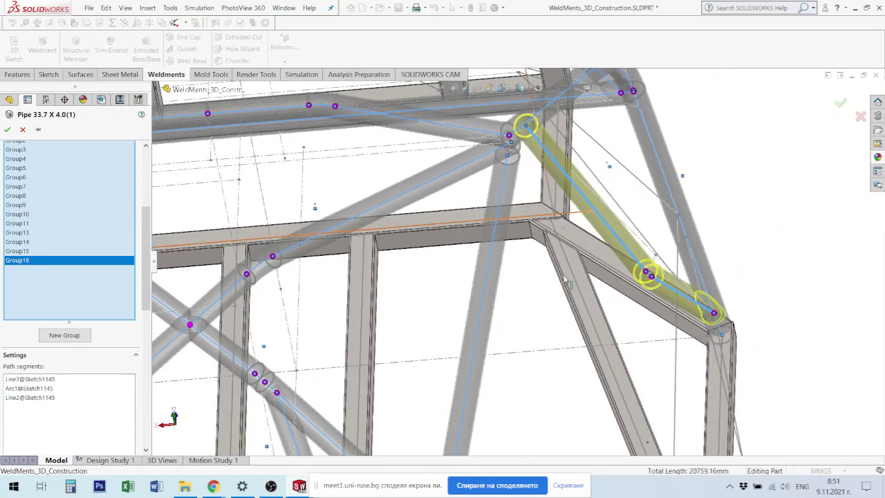
pyautogui.scroll(2, 513, 335)
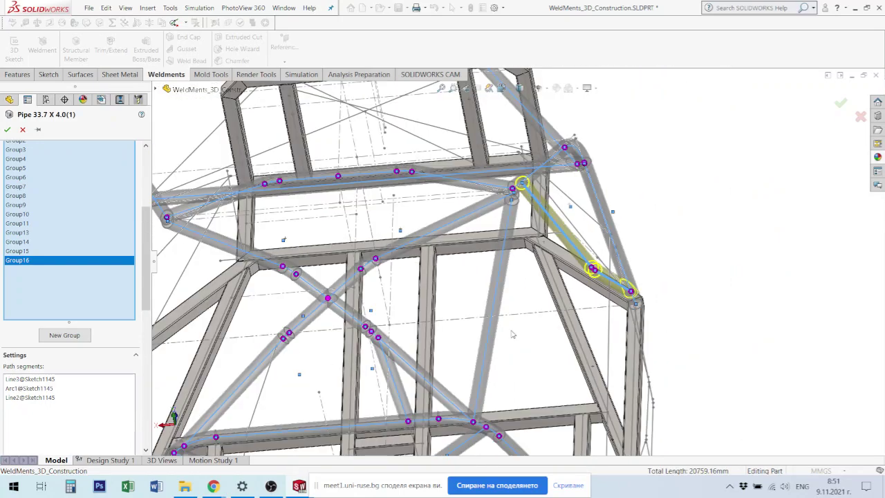
# Step: Add Group17 with a pipe along Line17 of 3DSketch6 at the rear corner
pyautogui.click(65, 335)
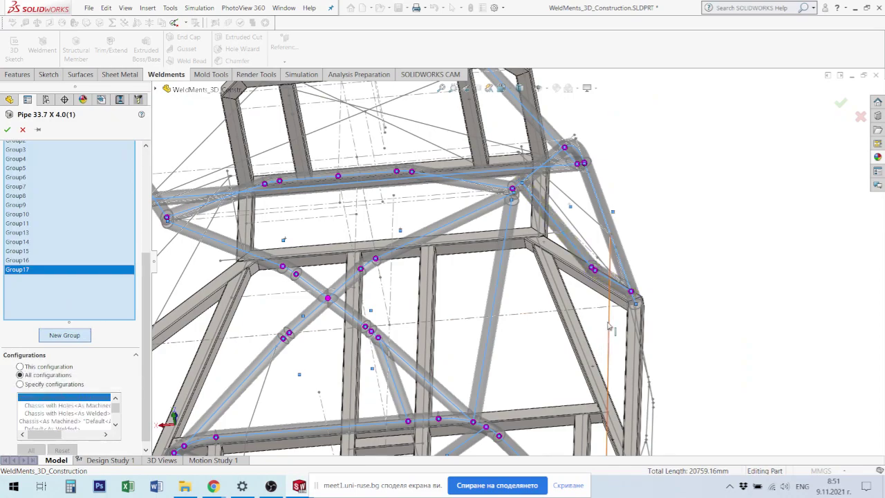
pyautogui.moveTo(612, 329); pyautogui.dragTo(492, 319, button='middle')
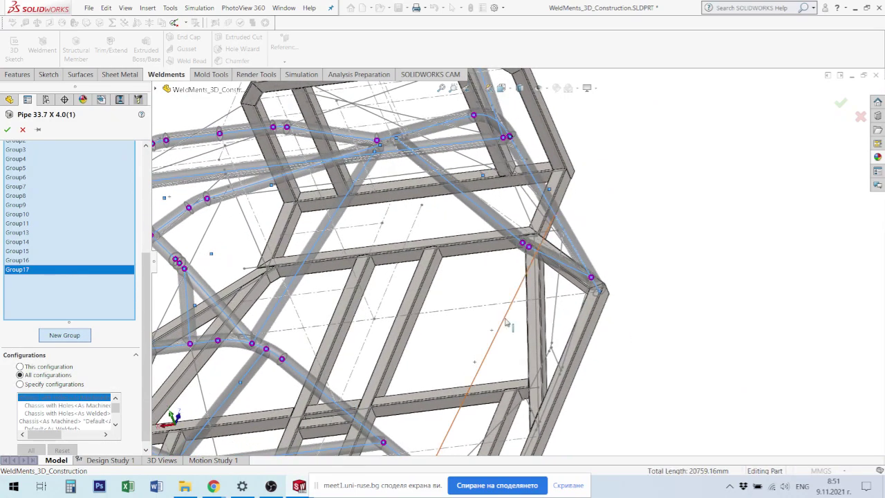
pyautogui.click(507, 323)
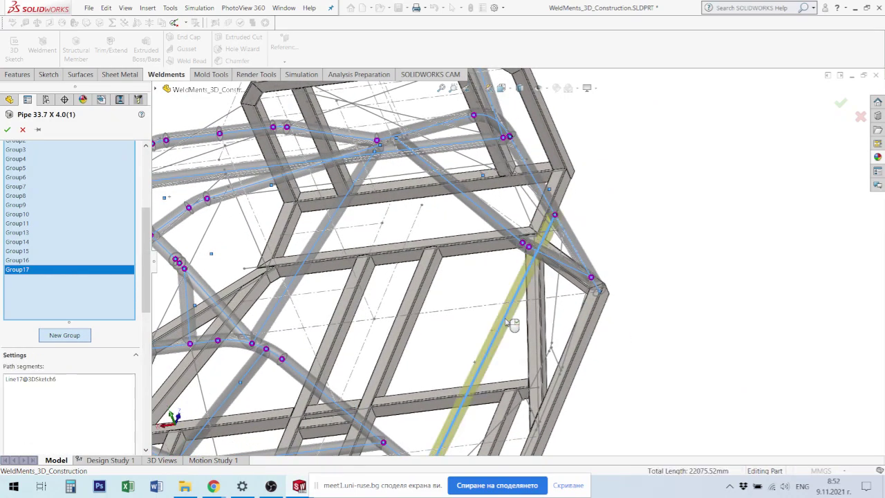
# Step: Start Group18 and select Line13 of 3DSketch6 as its pipe path
pyautogui.click(64, 335)
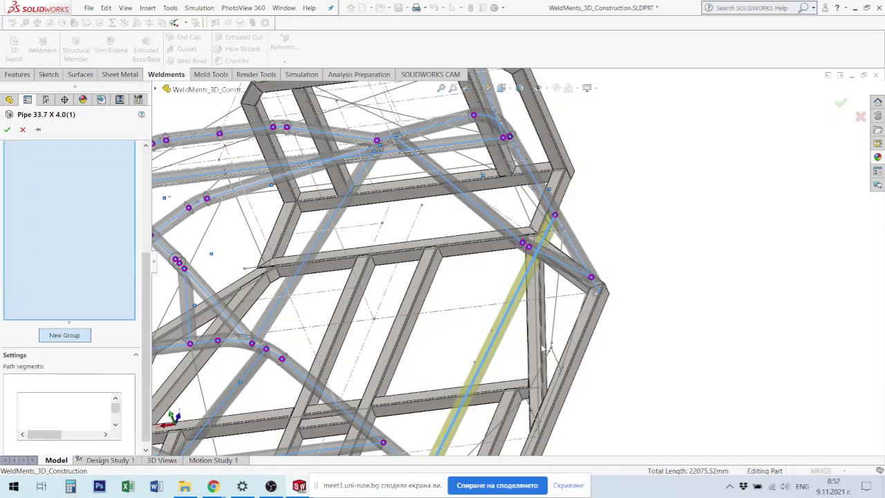
pyautogui.scroll(5, 491, 285)
pyautogui.scroll(-3, 491, 285)
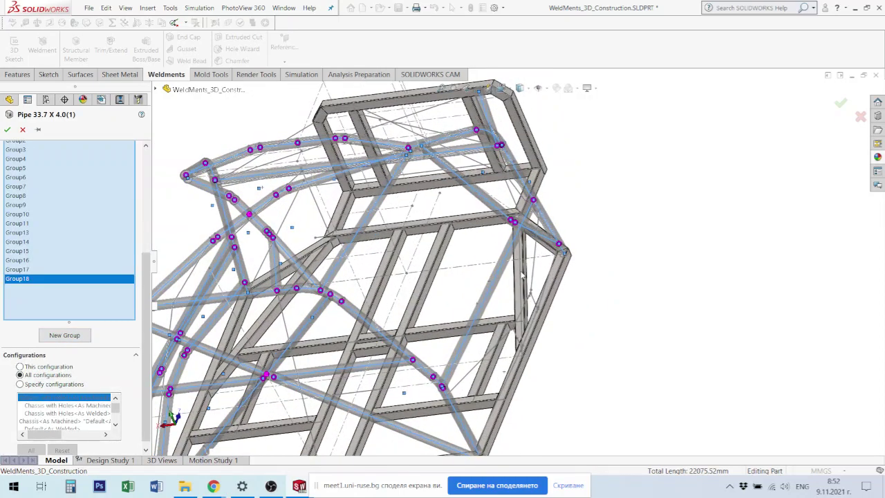
pyautogui.scroll(-3, 498, 277)
pyautogui.scroll(-3, 513, 248)
pyautogui.scroll(-3, 511, 249)
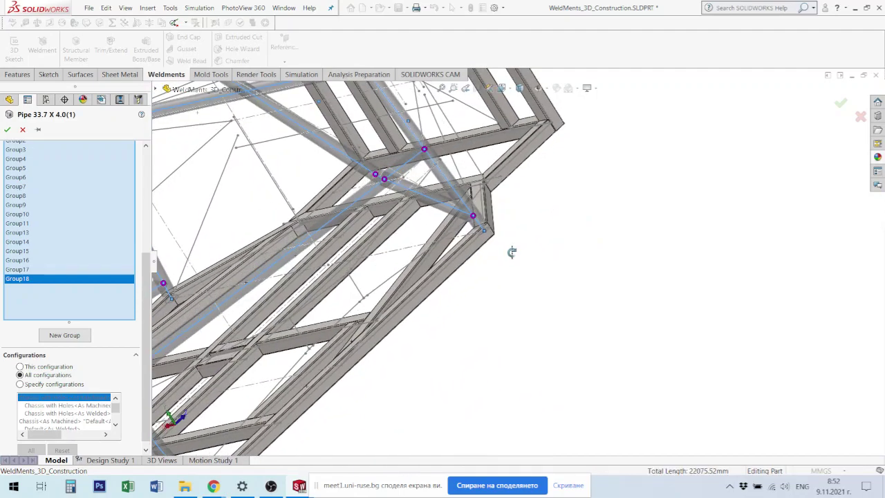
pyautogui.scroll(3, 518, 256)
pyautogui.scroll(-3, 443, 242)
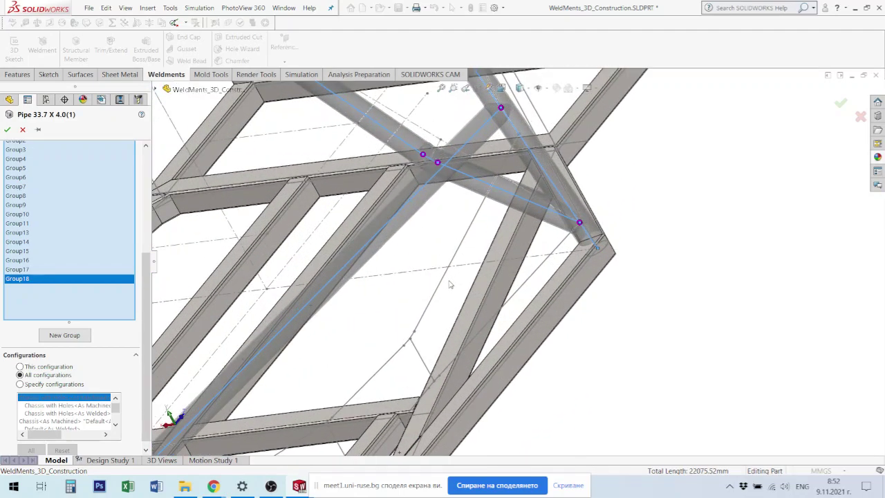
pyautogui.scroll(-2, 453, 268)
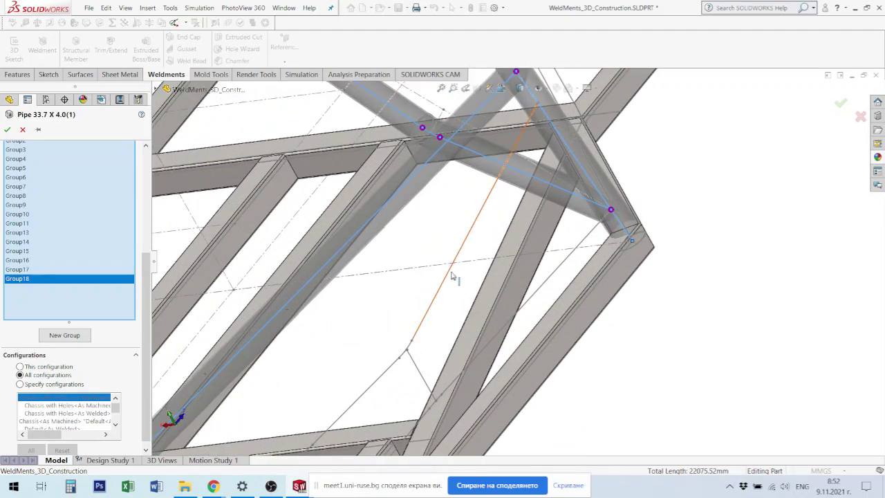
pyautogui.click(444, 289)
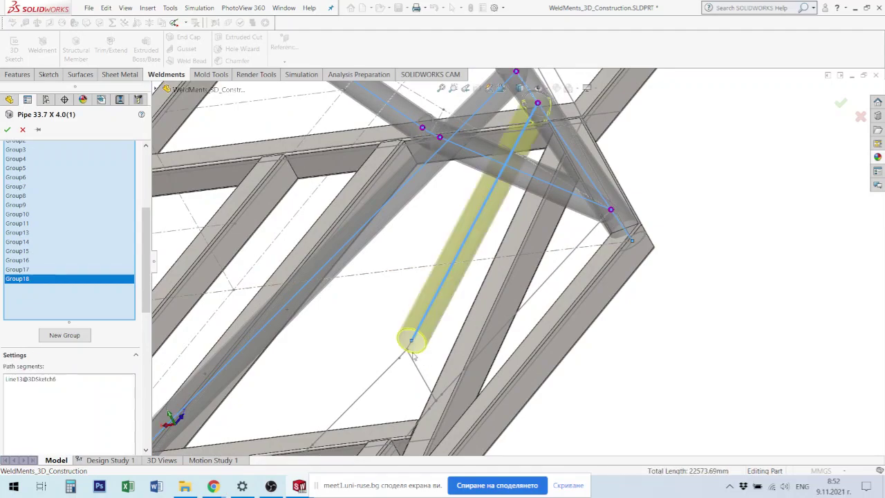
pyautogui.scroll(-3, 419, 354)
pyautogui.click(421, 345)
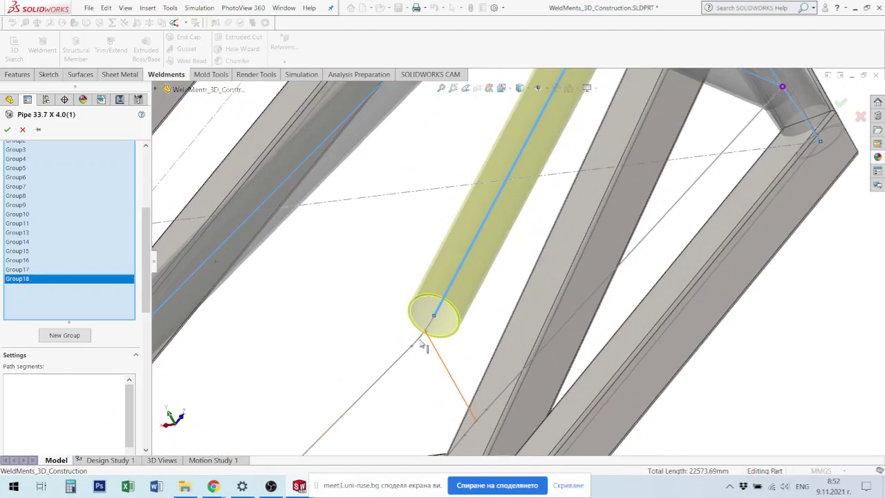
pyautogui.click(391, 376)
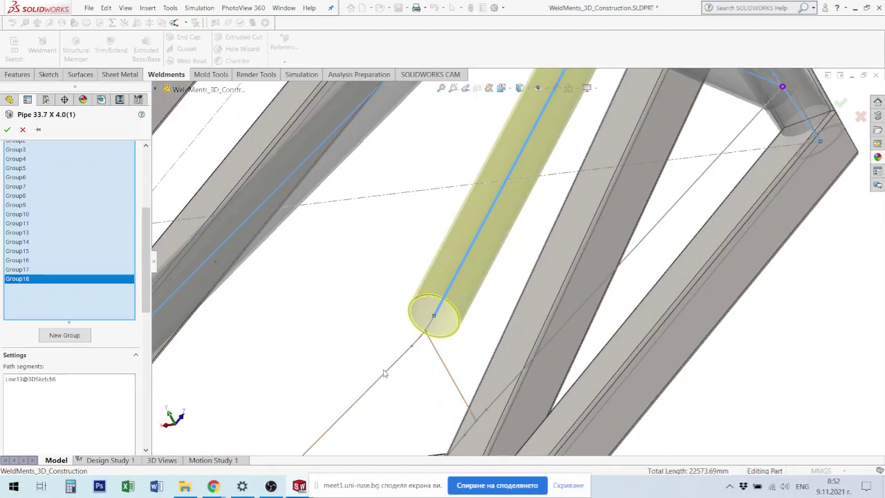
pyautogui.click(420, 344)
pyautogui.click(437, 361)
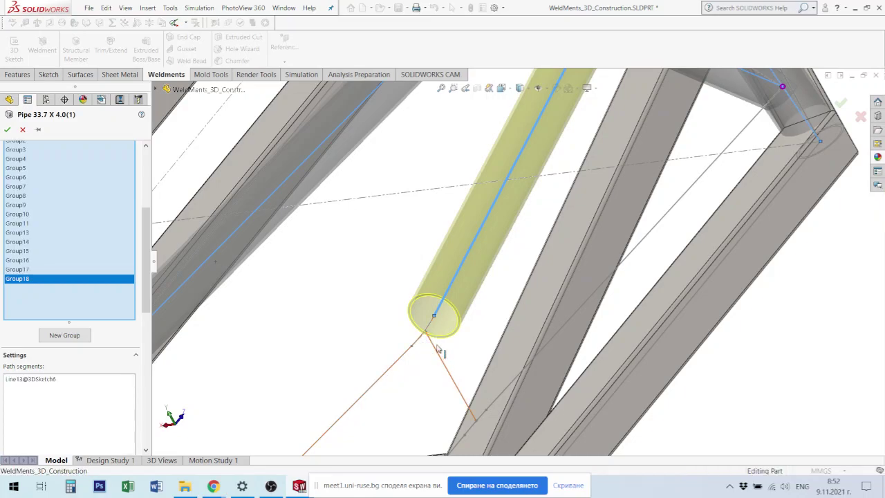
# Step: Add Arc5 to Group18's path, undo the stray click, and finish the pipe member
pyautogui.scroll(-5, 431, 323)
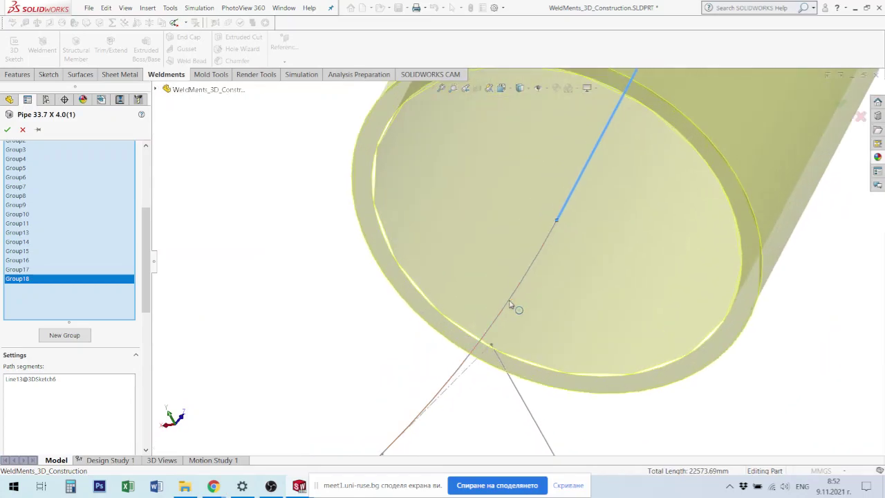
pyautogui.click(510, 303)
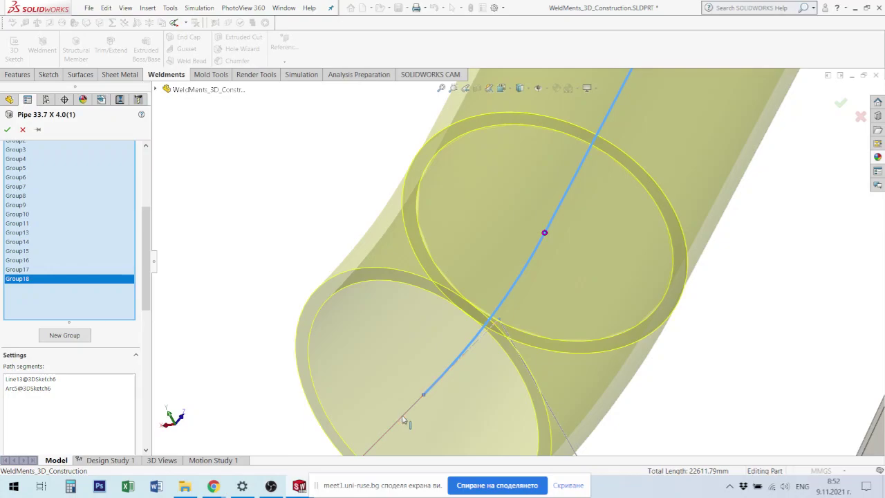
pyautogui.click(406, 421)
pyautogui.press('z')
pyautogui.press('z')
pyautogui.press('z')
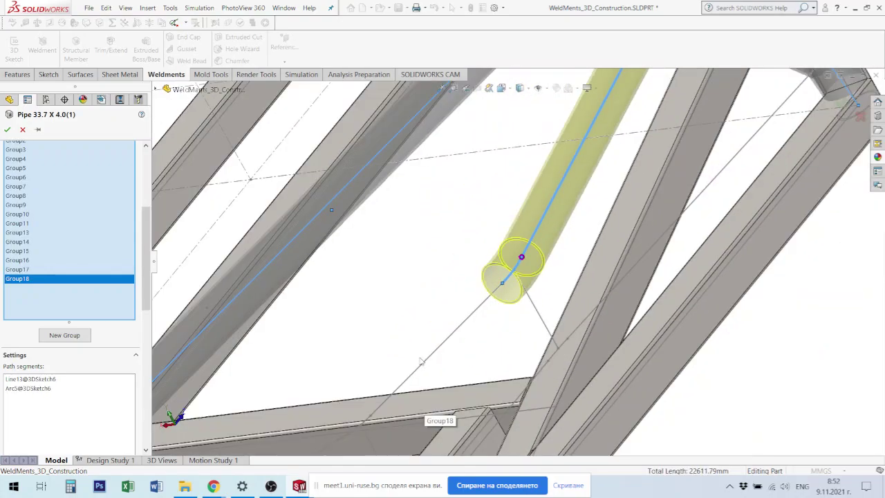
pyautogui.scroll(3, 462, 359)
pyautogui.scroll(-3, 666, 318)
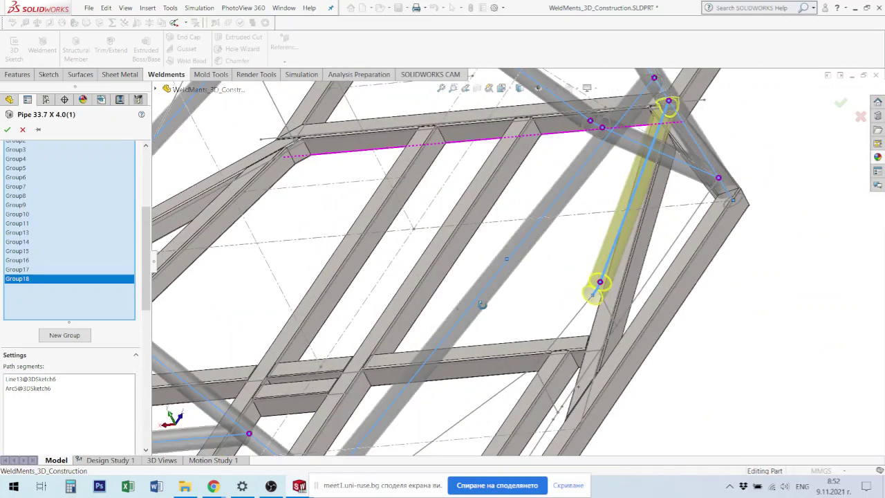
pyautogui.scroll(-2, 665, 319)
pyautogui.scroll(-2, 625, 324)
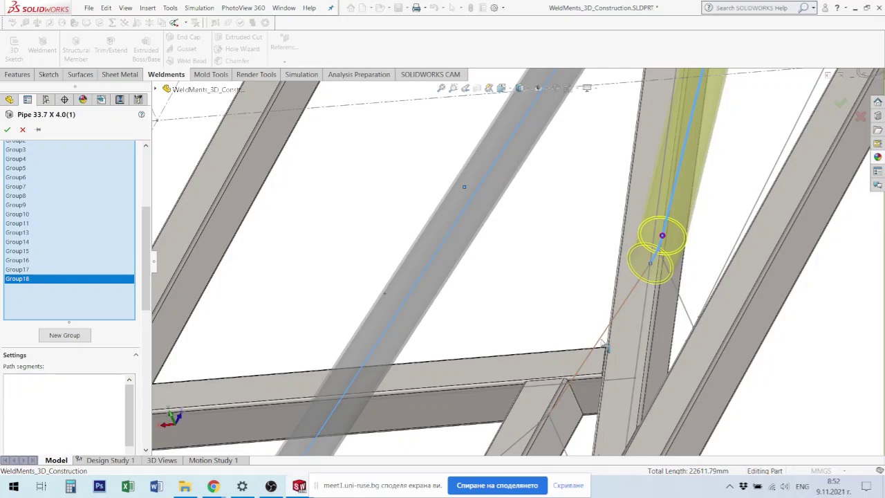
pyautogui.scroll(3, 622, 346)
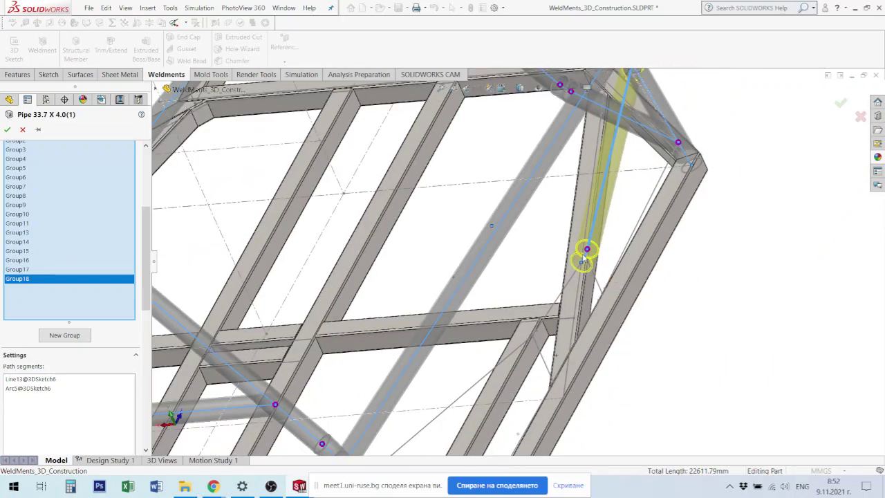
pyautogui.scroll(3, 583, 259)
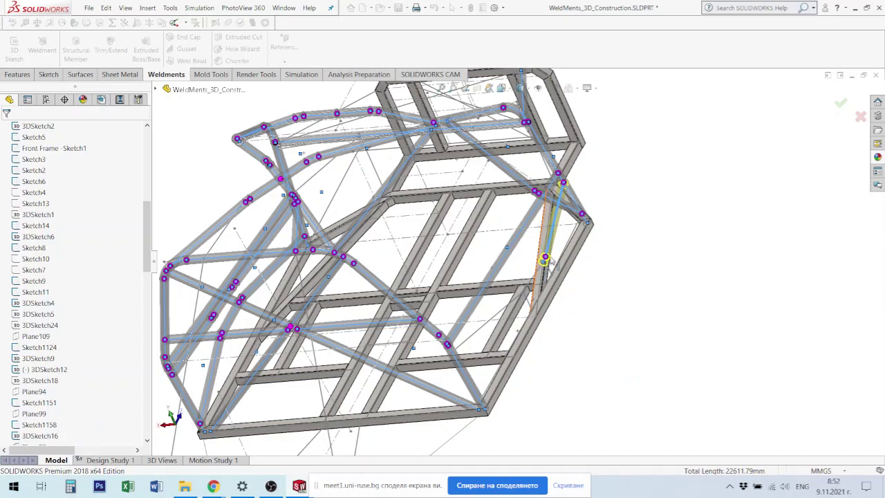
pyautogui.scroll(-3, 546, 260)
pyautogui.scroll(-1, 526, 320)
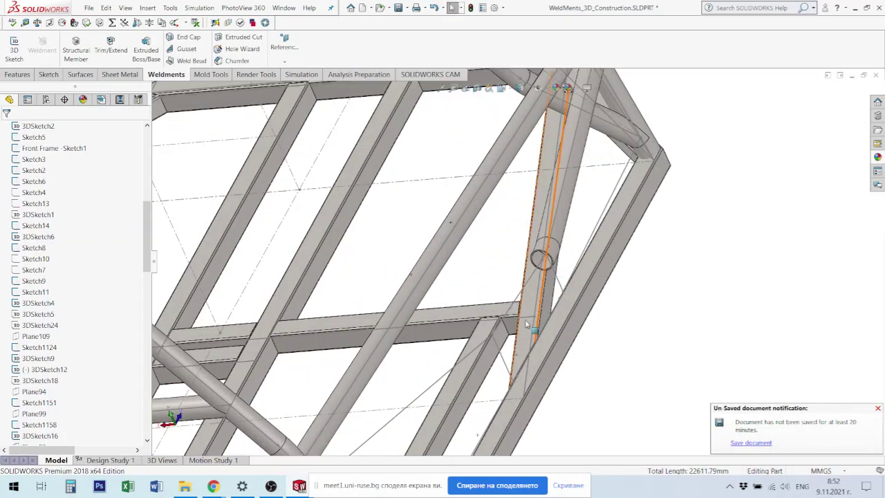
pyautogui.scroll(-1, 525, 307)
pyautogui.scroll(-2, 523, 284)
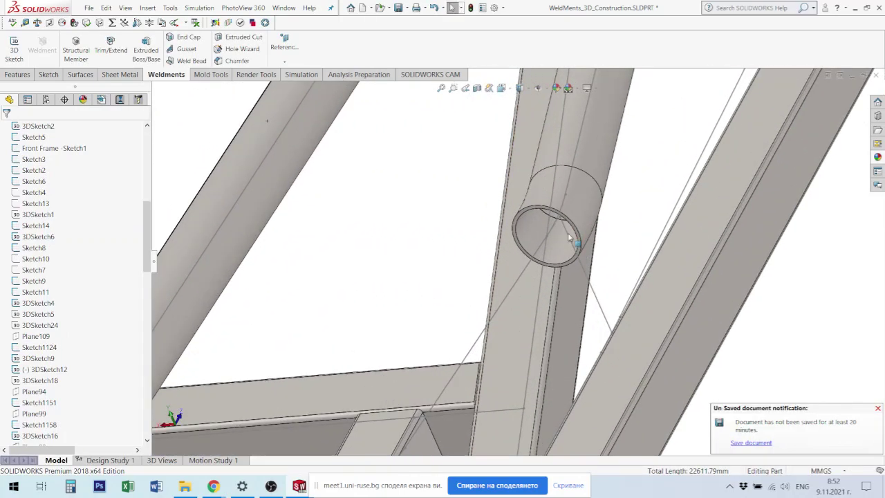
pyautogui.moveTo(569, 237)
pyautogui.mouseDown(button='middle')
pyautogui.moveTo(585, 209)
pyautogui.moveTo(551, 297)
pyautogui.moveTo(542, 249)
pyautogui.mouseUp(button='middle')
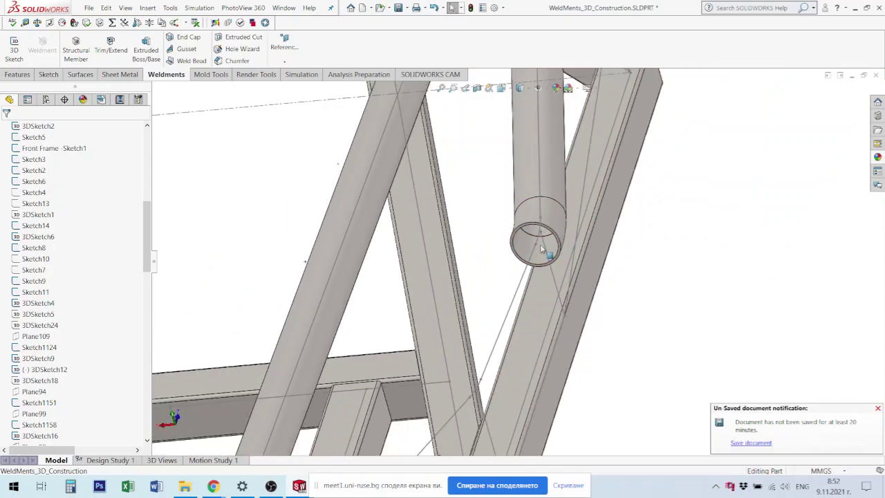
pyautogui.scroll(2, 542, 249)
pyautogui.scroll(1, 518, 251)
pyautogui.scroll(2, 520, 253)
pyautogui.scroll(1, 502, 297)
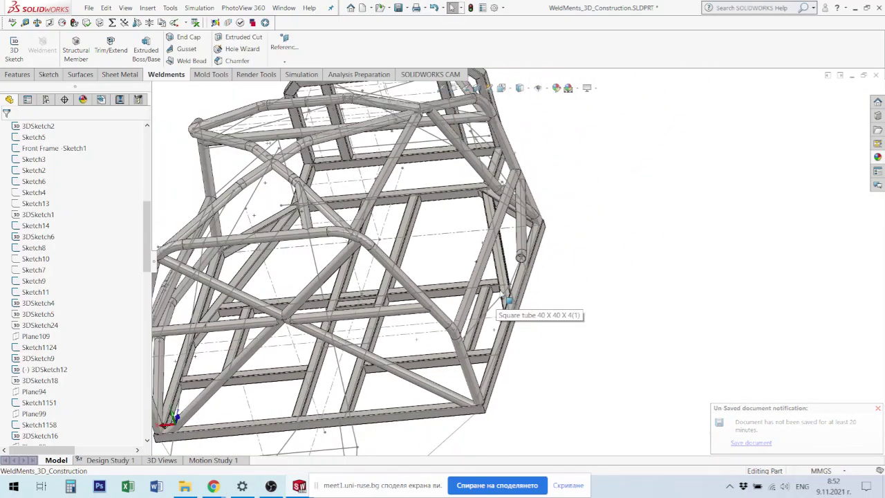
pyautogui.scroll(1, 508, 300)
pyautogui.scroll(-2, 505, 304)
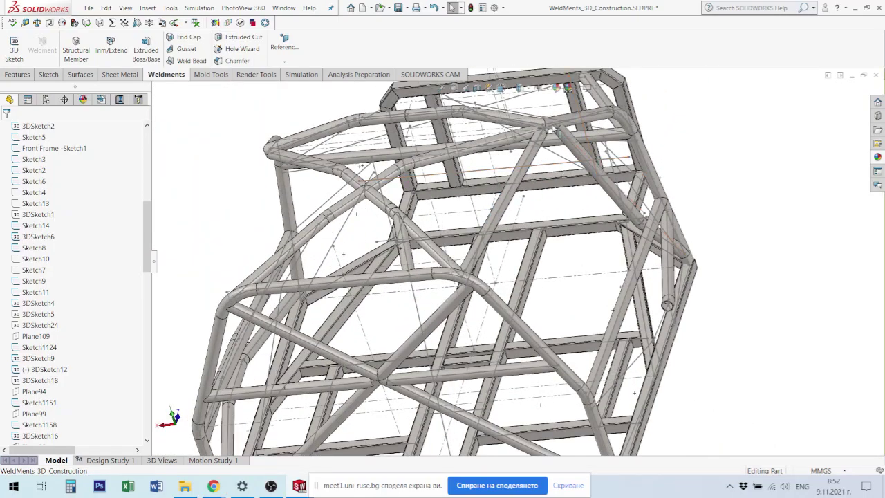
pyautogui.moveTo(505, 304)
pyautogui.mouseDown(button='middle')
pyautogui.moveTo(622, 207)
pyautogui.moveTo(741, 132)
pyautogui.mouseUp(button='middle')
pyautogui.scroll(3, 740, 132)
pyautogui.scroll(-2, 522, 220)
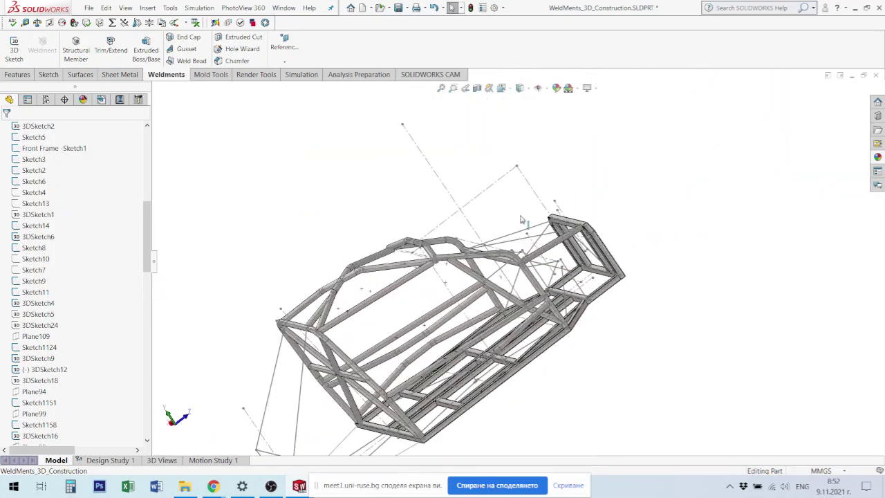
pyautogui.scroll(-1, 522, 220)
pyautogui.scroll(-2, 553, 263)
pyautogui.scroll(-2, 583, 242)
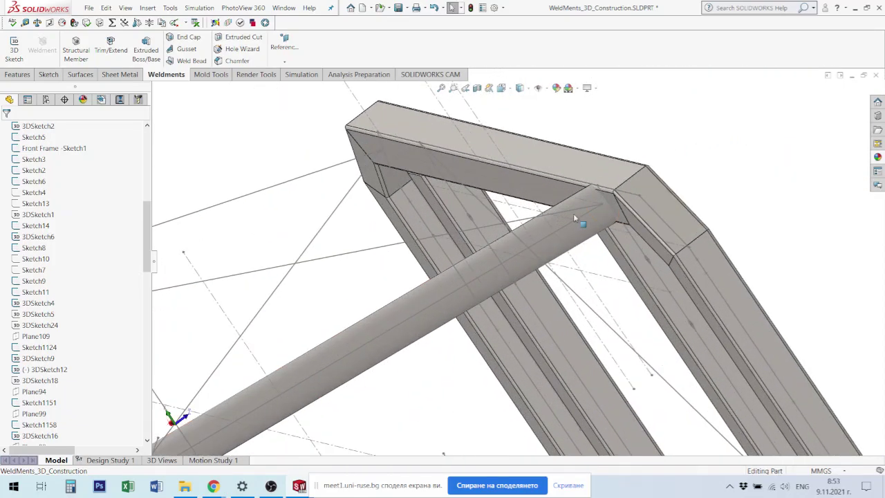
pyautogui.moveTo(574, 217)
pyautogui.mouseDown(button='middle')
pyautogui.moveTo(552, 227)
pyautogui.moveTo(592, 202)
pyautogui.moveTo(554, 253)
pyautogui.mouseUp(button='middle')
pyautogui.scroll(-2, 581, 205)
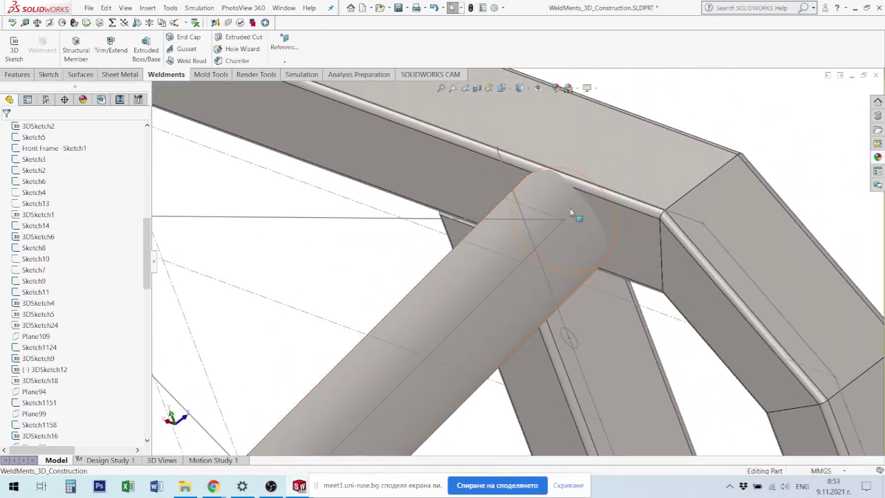
pyautogui.click(576, 215)
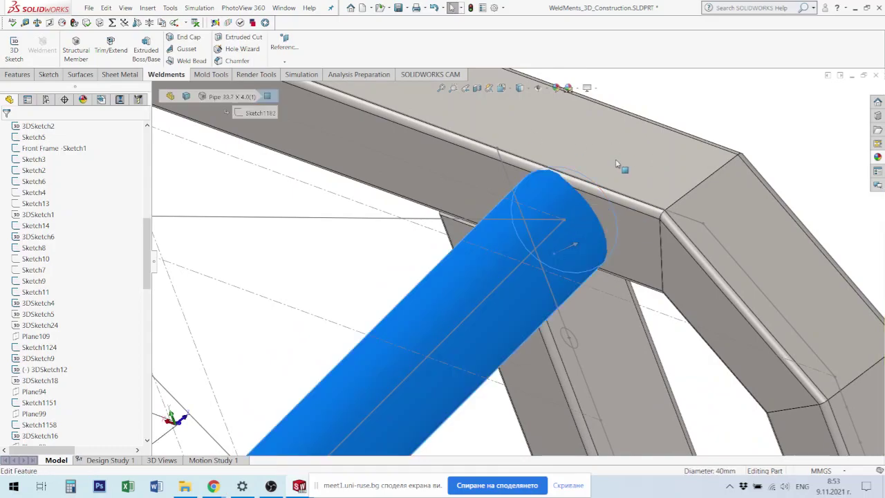
pyautogui.hotkey('ctrl', 'shift', 'z')
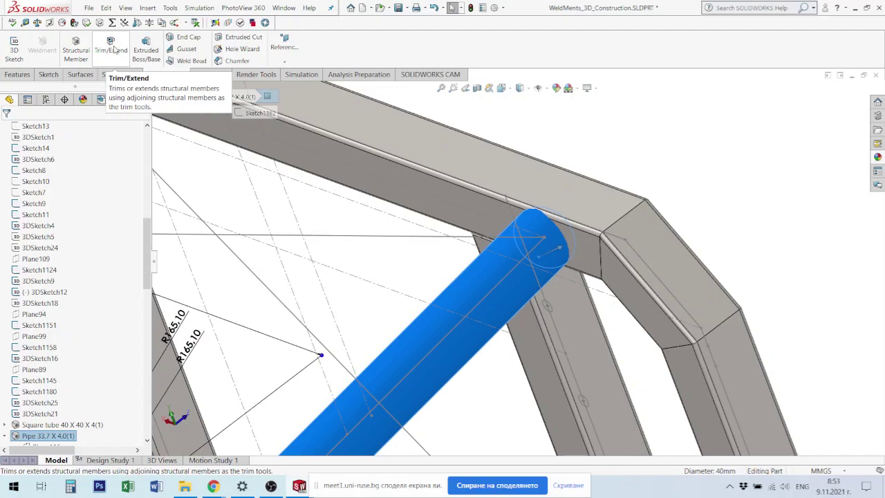
pyautogui.click(711, 168)
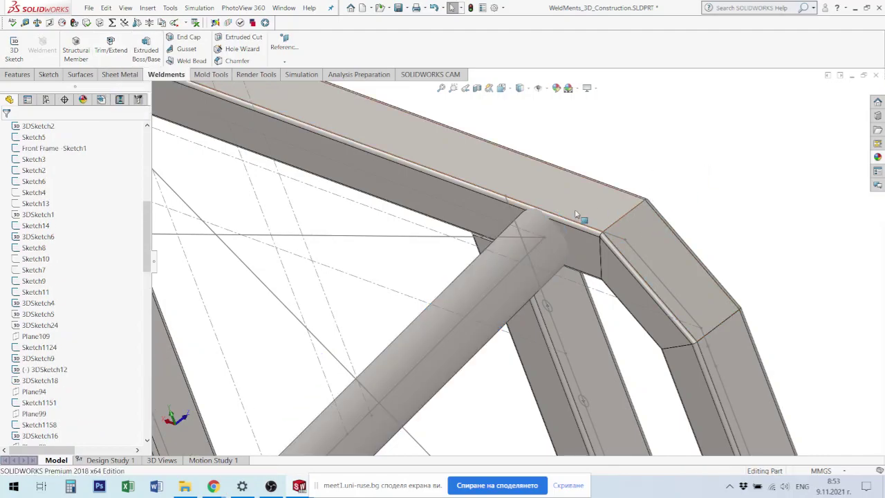
# Step: Set up Trim/Extend with the diagonal pipe as body and the beam face as boundary
pyautogui.click(111, 48)
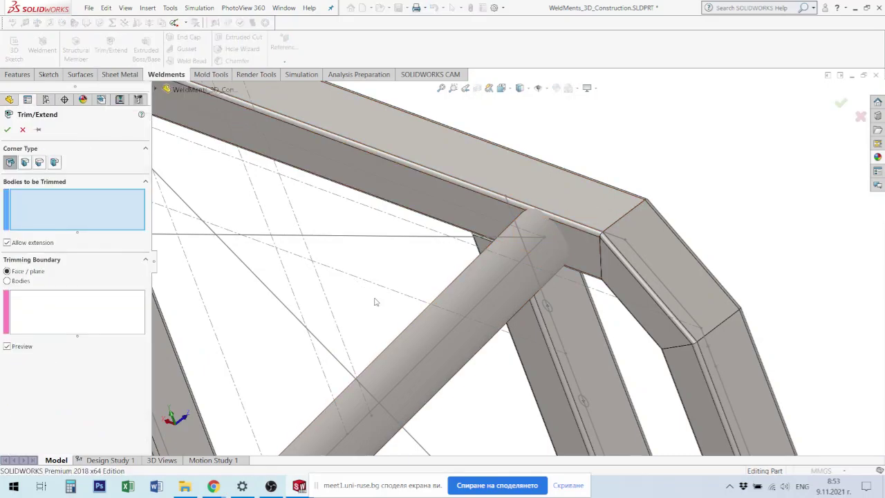
pyautogui.click(506, 315)
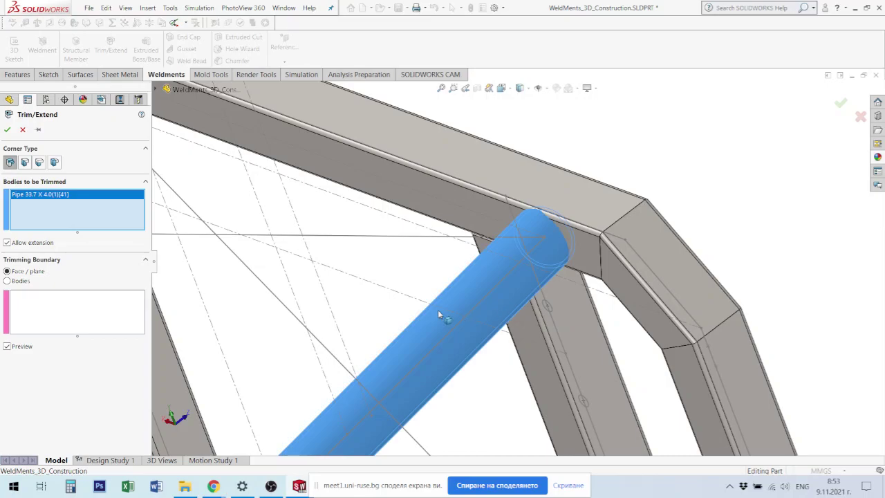
pyautogui.click(64, 313)
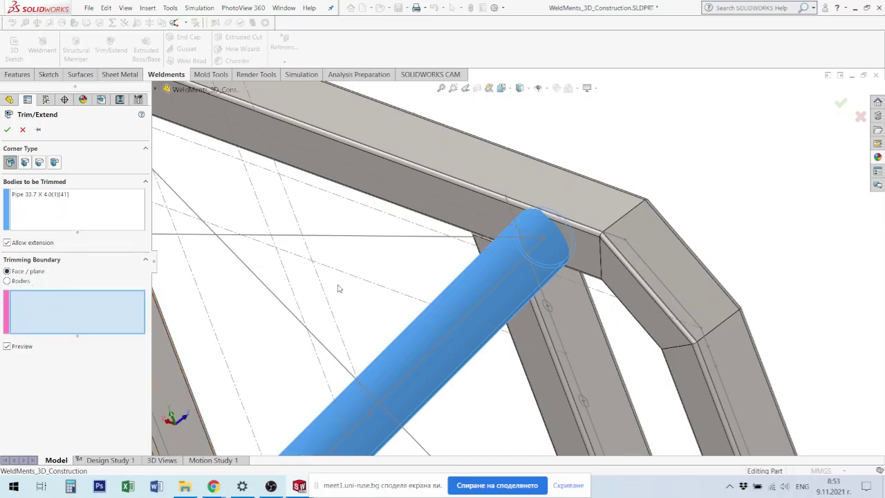
pyautogui.click(590, 258)
pyautogui.scroll(2, 593, 259)
pyautogui.scroll(2, 464, 332)
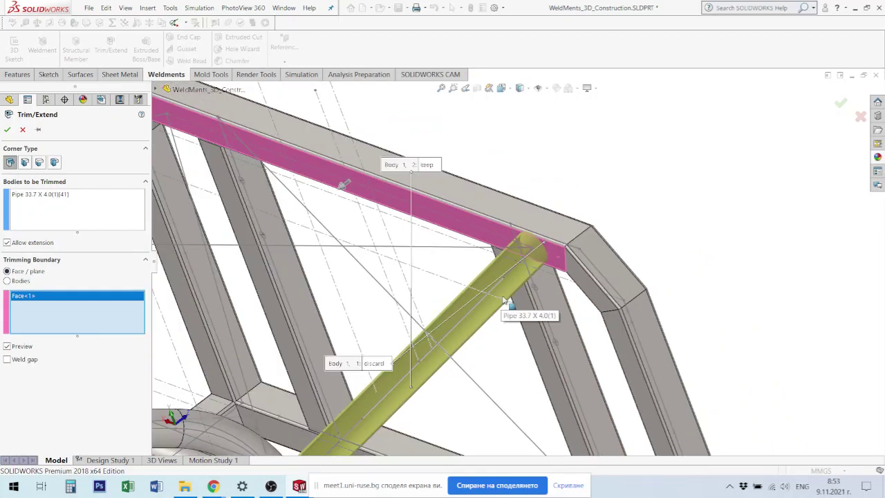
pyautogui.scroll(2, 429, 323)
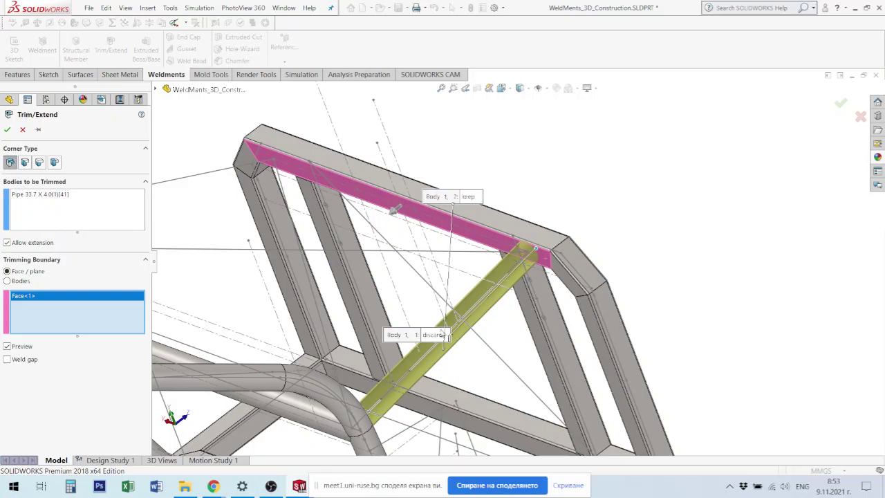
pyautogui.moveTo(443, 335)
pyautogui.mouseDown()
pyautogui.moveTo(525, 274)
pyautogui.moveTo(614, 147)
pyautogui.moveTo(617, 162)
pyautogui.mouseUp()
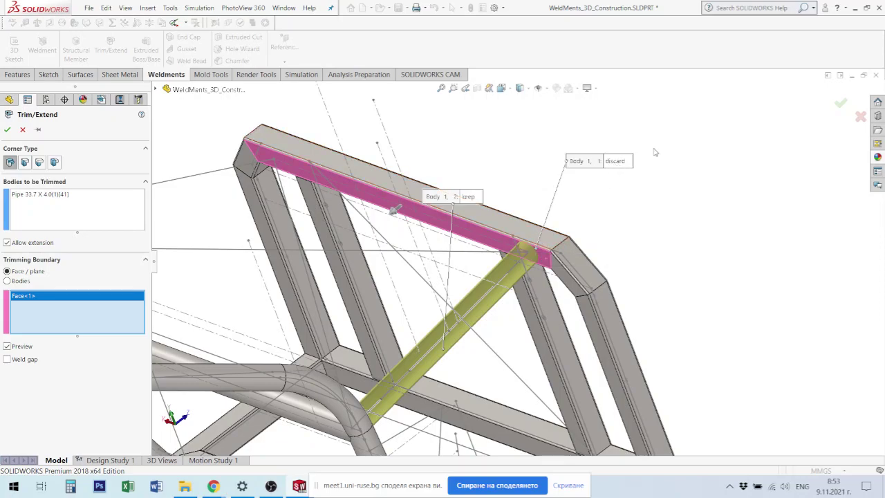
# Step: Keep the second pipe piece, discard the first, and apply the trim
pyautogui.click(615, 161)
pyautogui.click(473, 198)
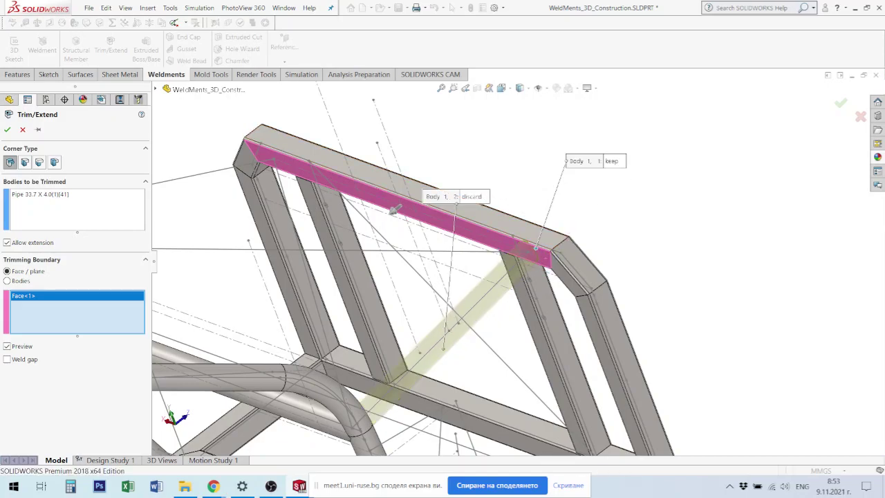
pyautogui.click(613, 161)
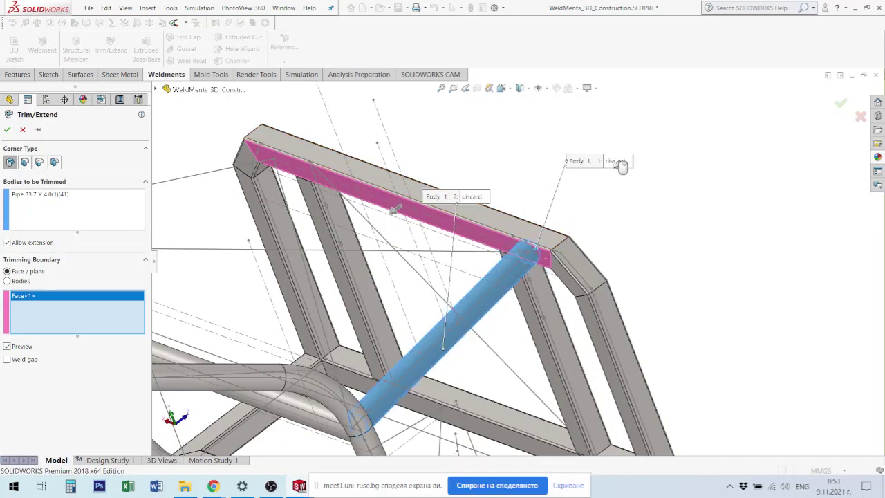
pyautogui.click(475, 197)
pyautogui.moveTo(551, 279)
pyautogui.mouseDown(button='middle')
pyautogui.moveTo(524, 305)
pyautogui.moveTo(500, 289)
pyautogui.moveTo(508, 292)
pyautogui.mouseUp(button='middle')
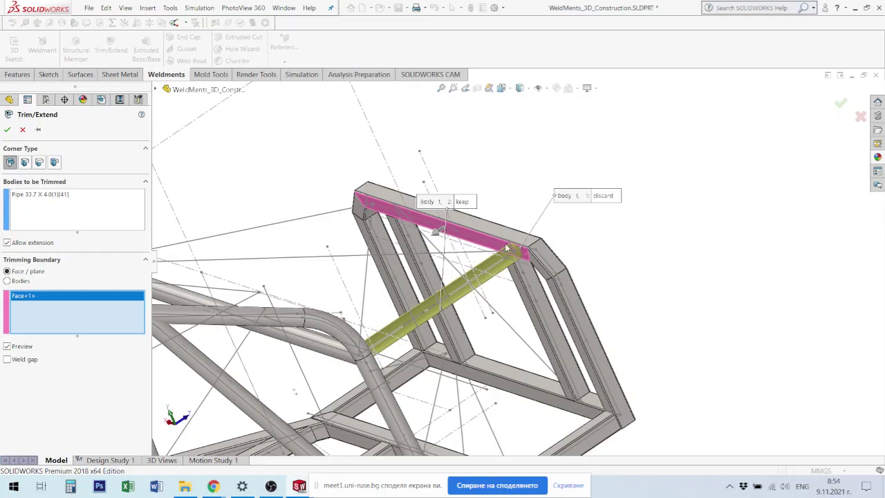
pyautogui.scroll(-3, 508, 248)
pyautogui.scroll(-2, 505, 255)
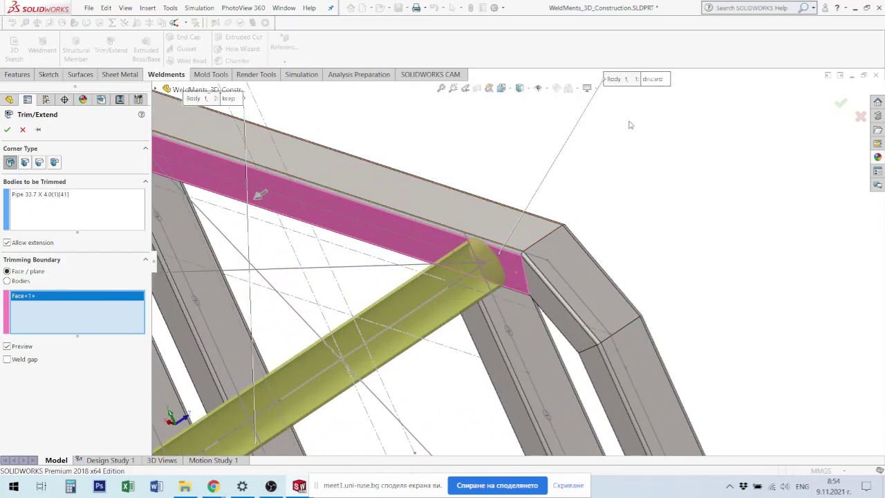
pyautogui.moveTo(629, 124); pyautogui.dragTo(166, 251, button='middle')
pyautogui.click(7, 130)
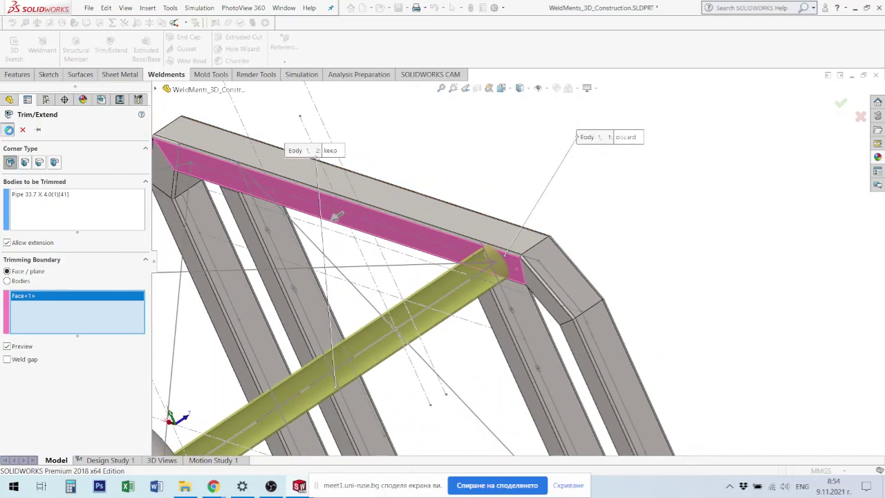
pyautogui.click(469, 269)
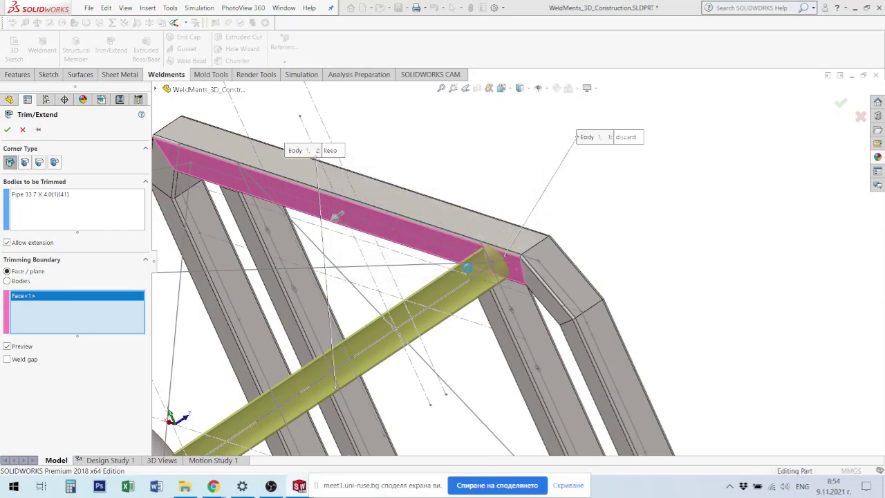
# Step: Orbit and zoom around the frame to inspect the pipe joints at the lower corner
pyautogui.moveTo(468, 267); pyautogui.dragTo(415, 349, button='middle')
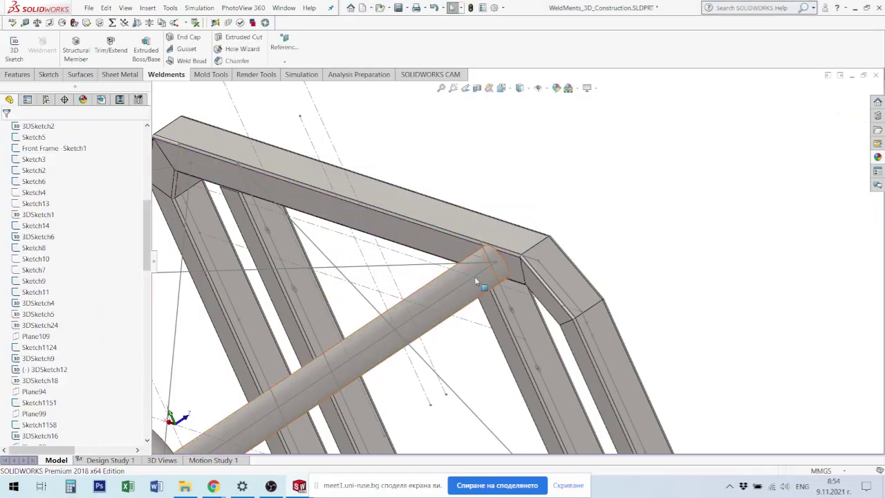
pyautogui.scroll(-2, 482, 293)
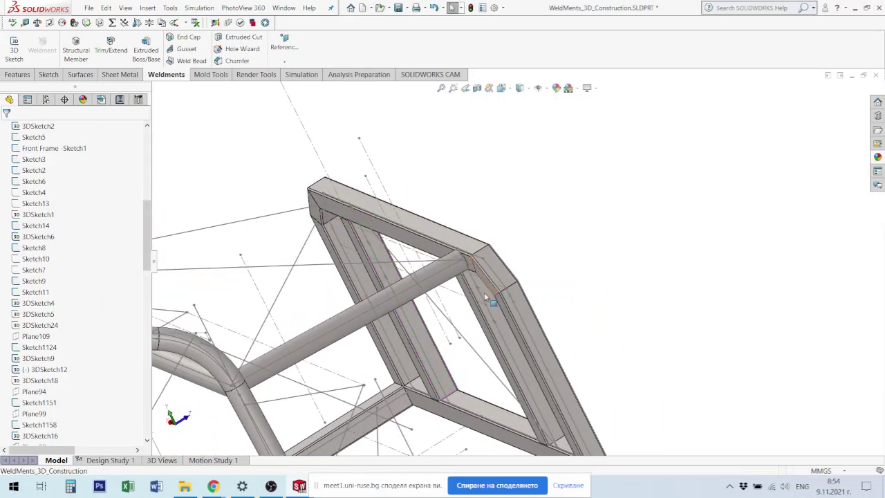
pyautogui.scroll(-3, 471, 243)
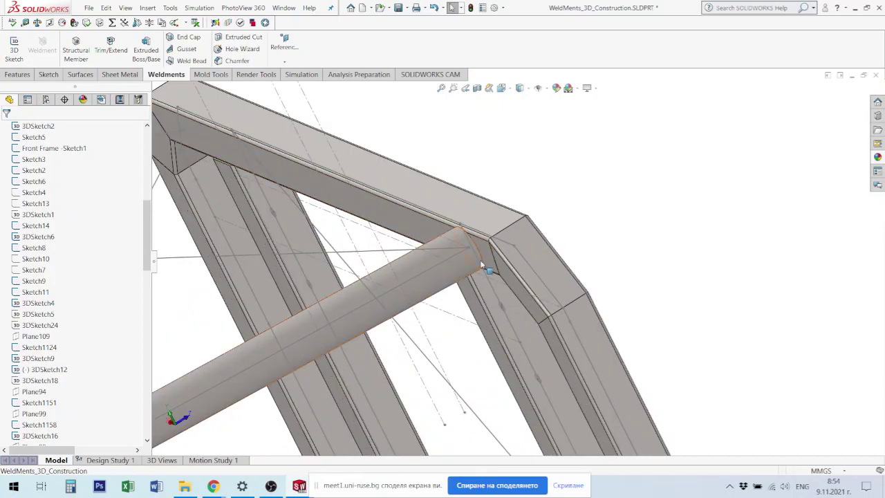
pyautogui.scroll(3, 478, 311)
pyautogui.scroll(2, 540, 367)
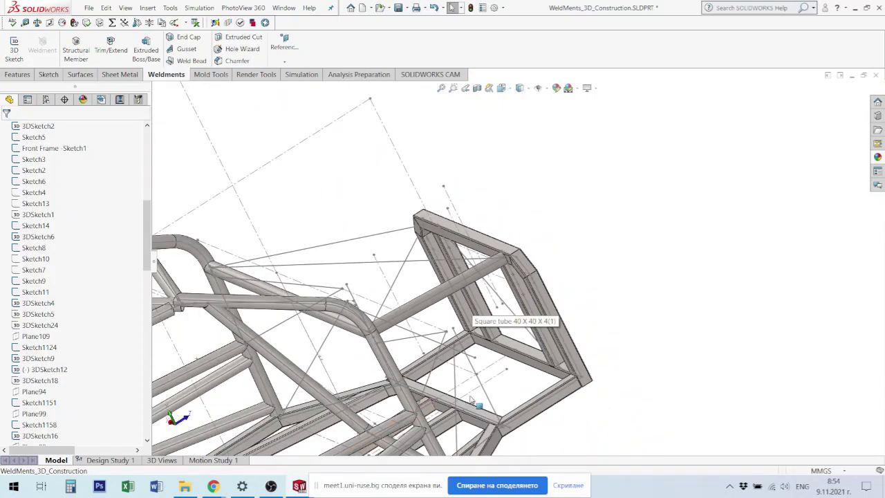
pyautogui.scroll(-1, 476, 401)
pyautogui.scroll(-2, 476, 399)
pyautogui.scroll(-1, 503, 356)
pyautogui.scroll(-2, 503, 357)
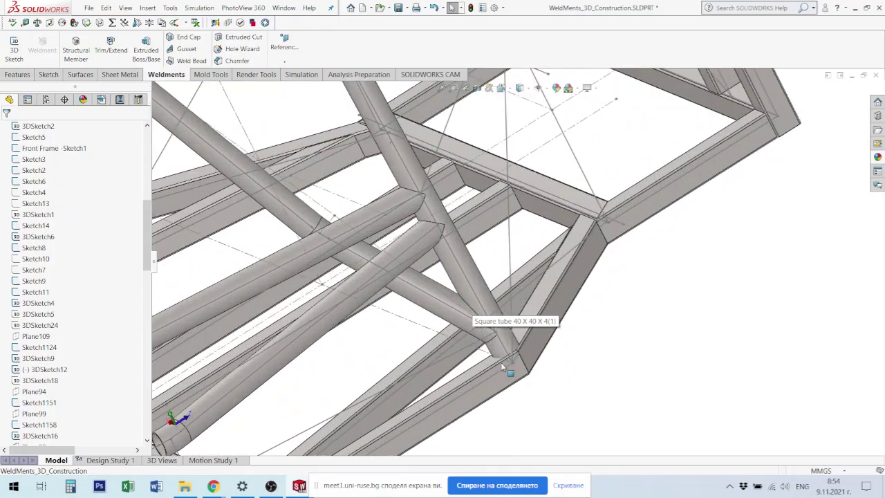
pyautogui.scroll(-1, 509, 358)
pyautogui.scroll(-2, 505, 318)
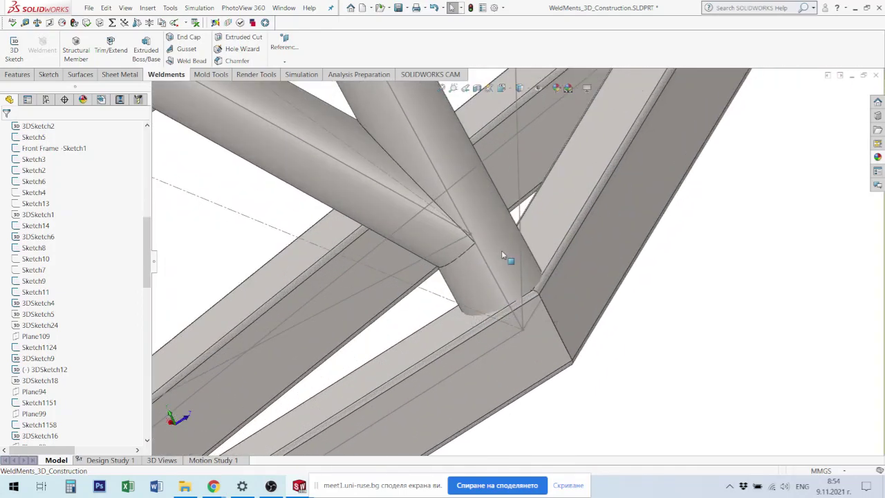
pyautogui.click(502, 250)
pyautogui.scroll(1, 462, 302)
pyautogui.scroll(1, 456, 301)
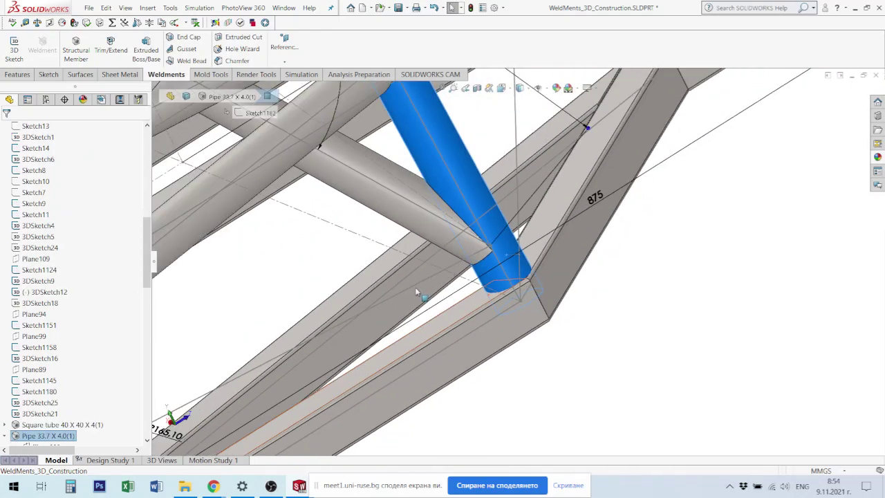
pyautogui.scroll(2, 418, 291)
pyautogui.scroll(1, 422, 290)
pyautogui.scroll(1, 424, 293)
pyautogui.scroll(1, 423, 292)
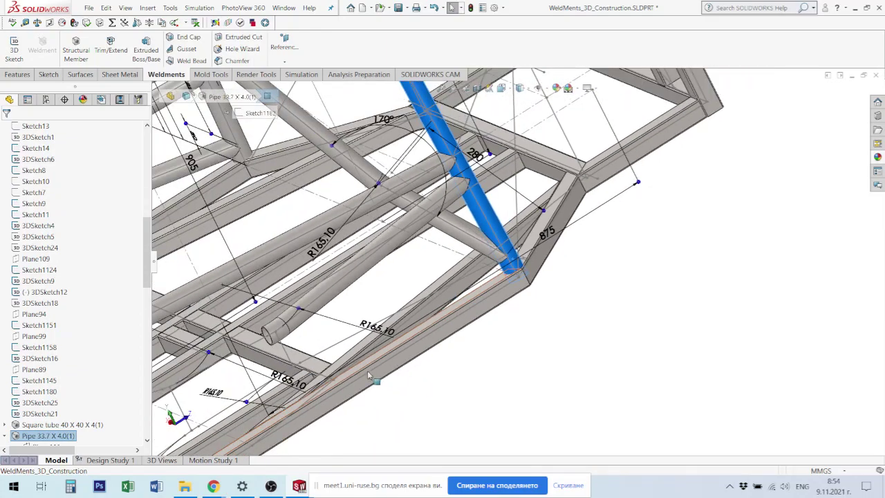
pyautogui.scroll(1, 367, 373)
pyautogui.scroll(1, 354, 357)
pyautogui.scroll(1, 354, 357)
pyautogui.scroll(1, 357, 358)
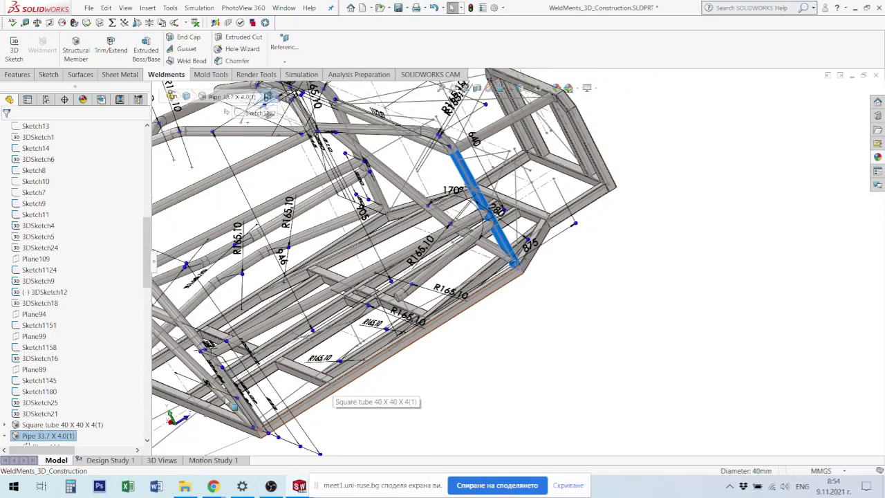
pyautogui.scroll(1, 585, 371)
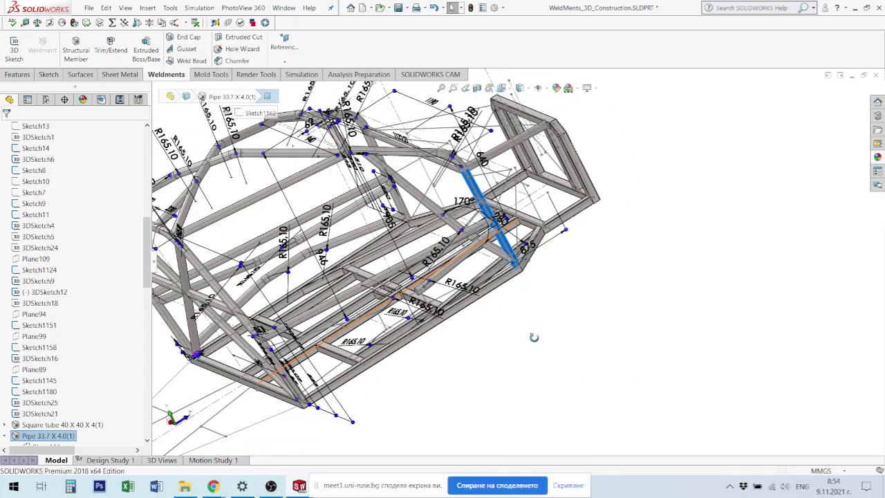
pyautogui.moveTo(533, 336); pyautogui.dragTo(539, 324, button='middle')
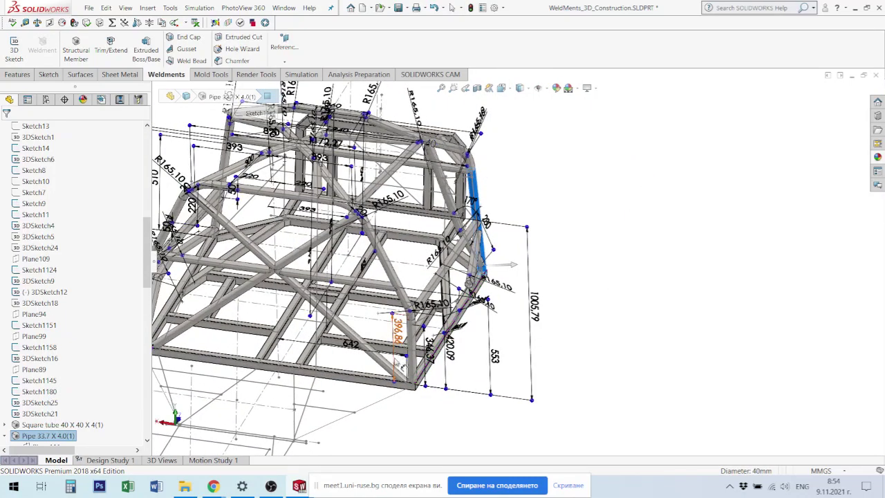
# Step: Turn off display of sketches and dimensions via Hide/Show Items
pyautogui.click(547, 88)
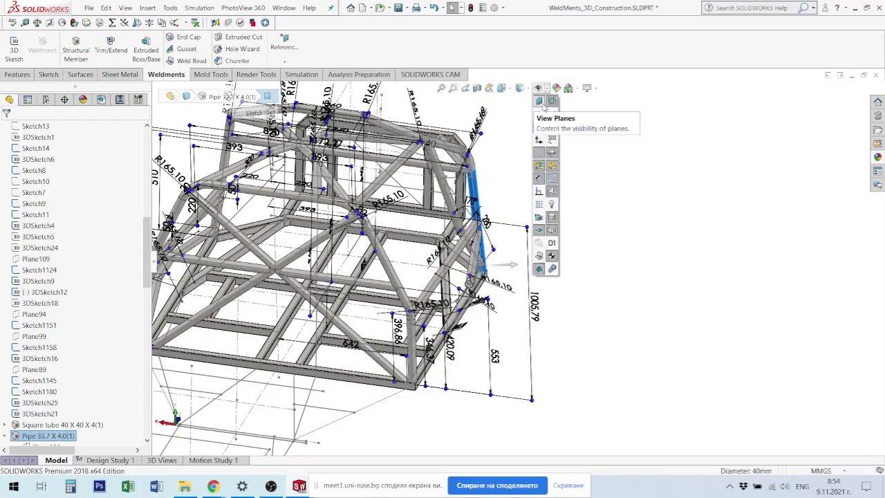
pyautogui.click(552, 179)
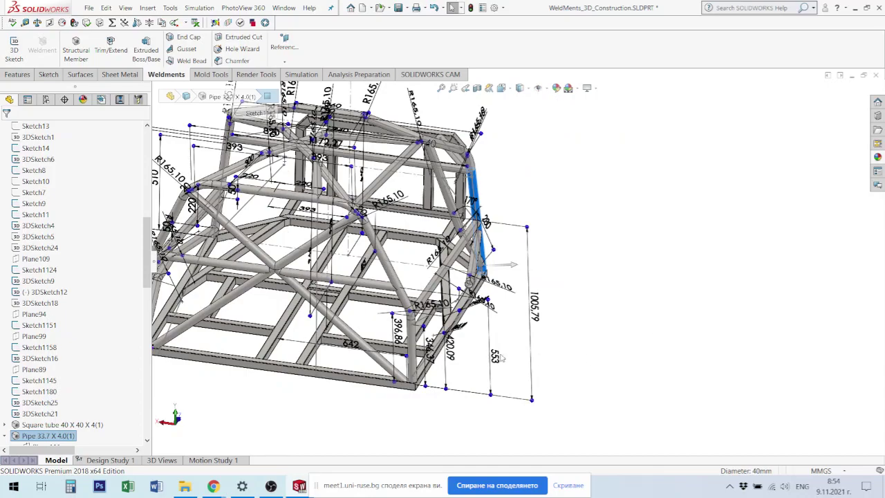
pyautogui.click(629, 307)
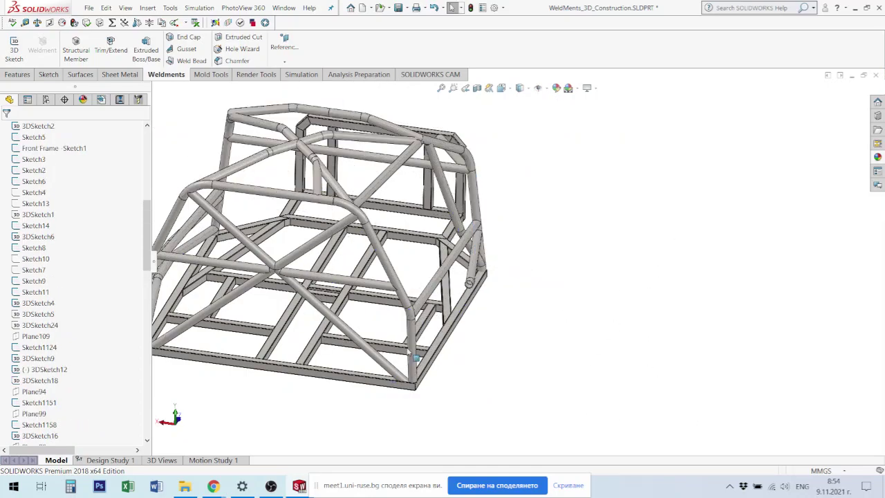
pyautogui.scroll(-5, 410, 353)
pyautogui.moveTo(409, 353)
pyautogui.mouseDown(button='middle')
pyautogui.moveTo(530, 211)
pyautogui.moveTo(443, 239)
pyautogui.mouseUp(button='middle')
pyautogui.scroll(3, 434, 241)
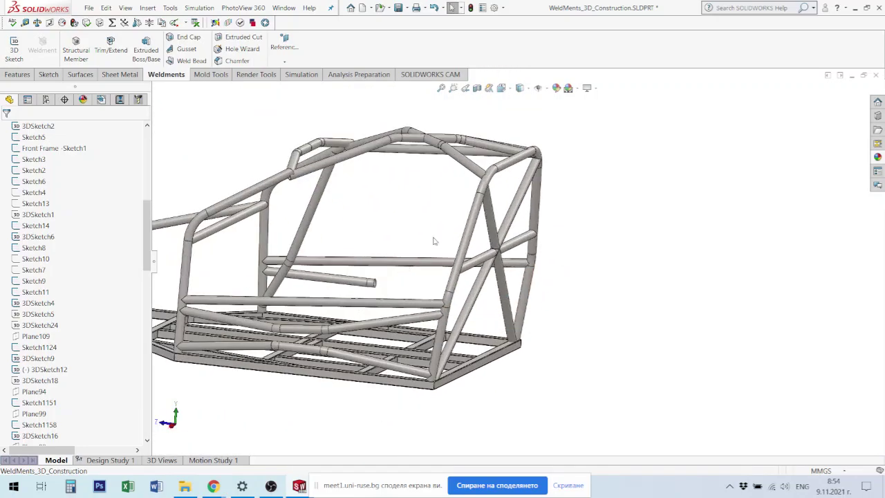
pyautogui.moveTo(362, 153); pyautogui.dragTo(355, 190, button='middle')
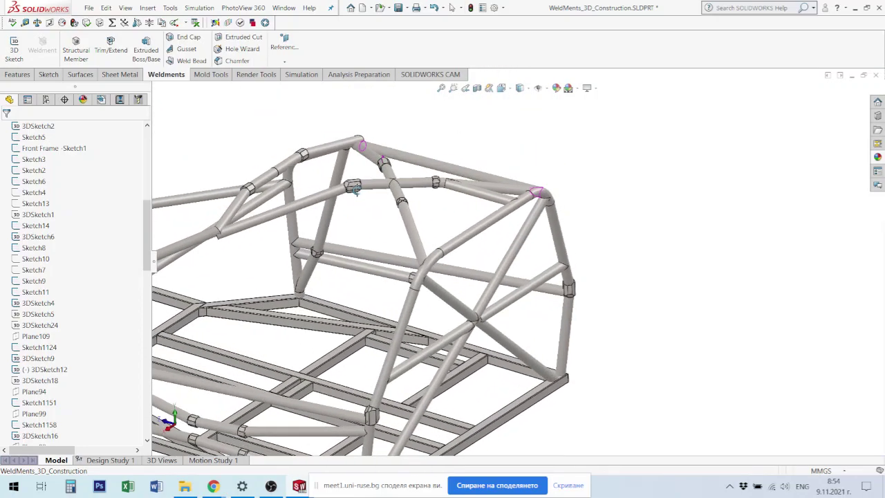
pyautogui.scroll(-2, 332, 222)
pyautogui.scroll(-3, 276, 247)
pyautogui.scroll(-2, 307, 259)
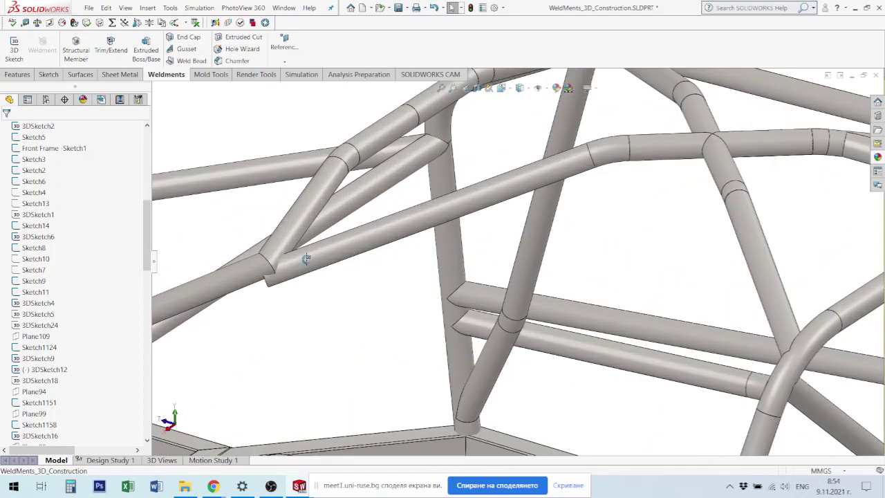
pyautogui.scroll(3, 311, 247)
pyautogui.scroll(-3, 623, 125)
pyautogui.scroll(-2, 654, 107)
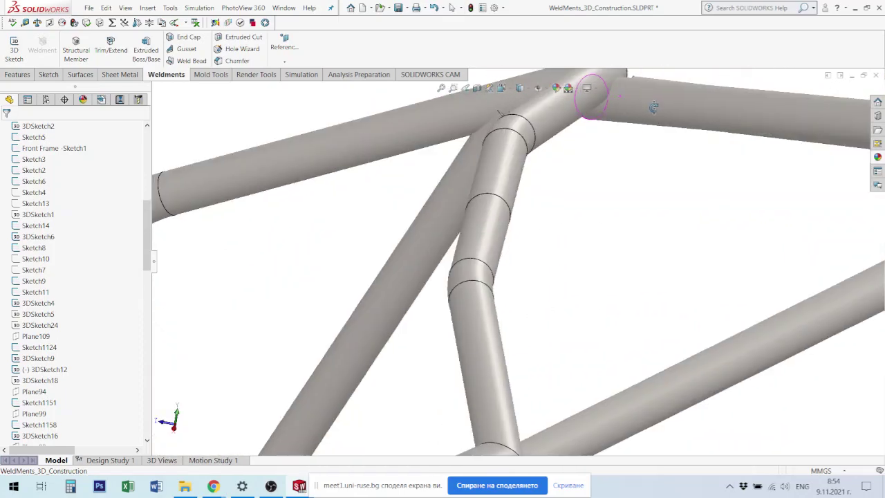
pyautogui.moveTo(653, 108)
pyautogui.mouseDown(button='middle')
pyautogui.moveTo(628, 129)
pyautogui.moveTo(589, 127)
pyautogui.moveTo(623, 114)
pyautogui.moveTo(632, 127)
pyautogui.moveTo(588, 233)
pyautogui.moveTo(559, 178)
pyautogui.moveTo(555, 204)
pyautogui.mouseUp(button='middle')
pyautogui.scroll(-3, 640, 108)
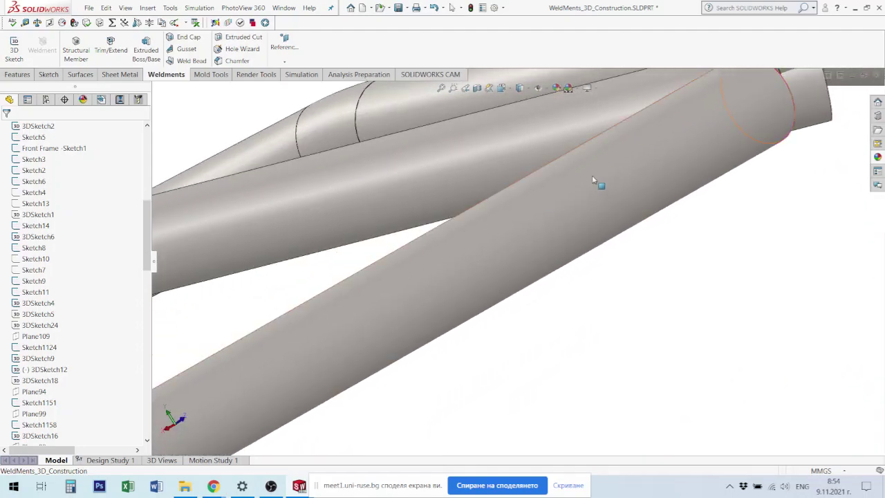
pyautogui.moveTo(593, 178)
pyautogui.mouseDown(button='middle')
pyautogui.moveTo(642, 157)
pyautogui.moveTo(740, 223)
pyautogui.moveTo(722, 253)
pyautogui.moveTo(642, 244)
pyautogui.mouseUp(button='middle')
pyautogui.scroll(3, 604, 305)
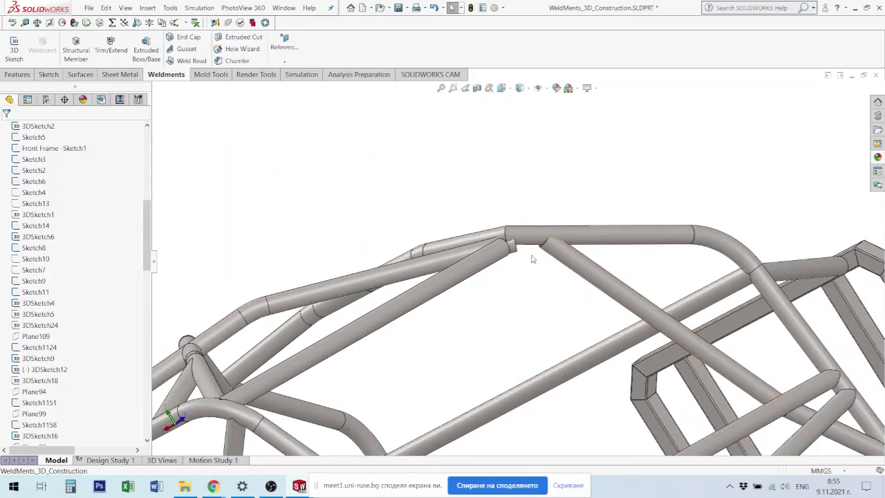
pyautogui.moveTo(556, 257)
pyautogui.mouseDown(button='middle')
pyautogui.moveTo(558, 273)
pyautogui.moveTo(557, 260)
pyautogui.mouseUp(button='middle')
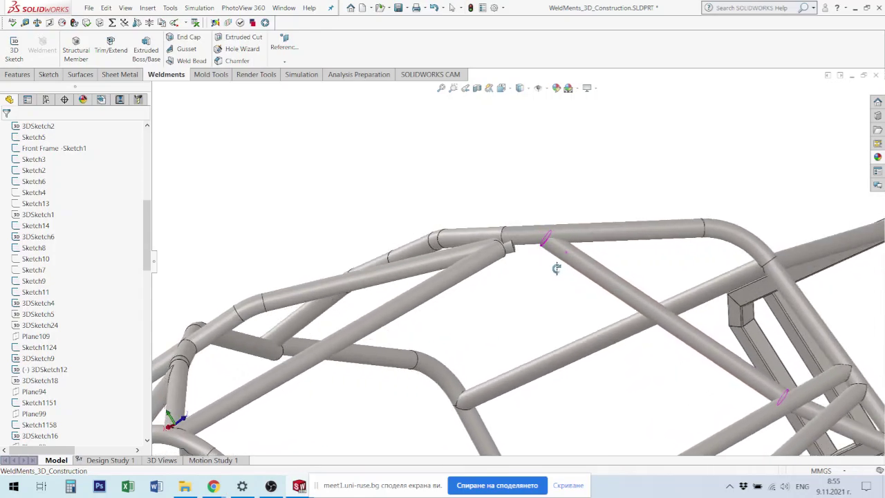
pyautogui.scroll(3, 610, 287)
pyautogui.scroll(2, 618, 385)
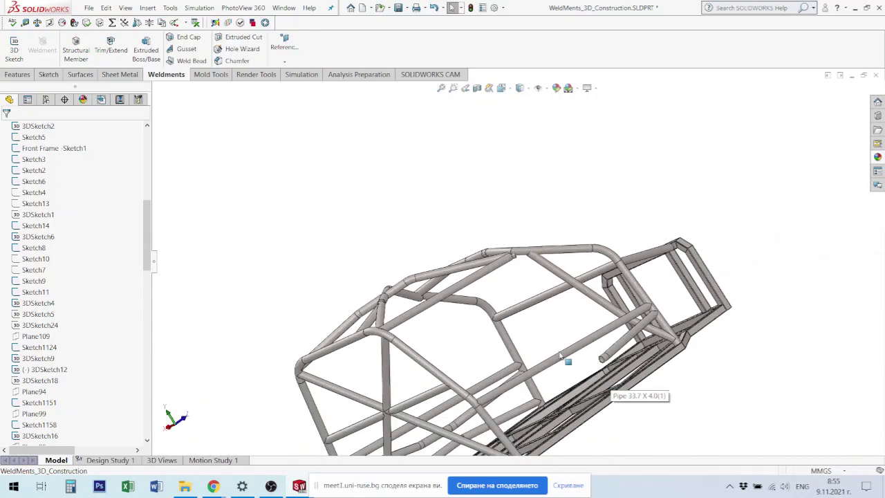
pyautogui.scroll(1, 480, 403)
pyautogui.scroll(1, 426, 340)
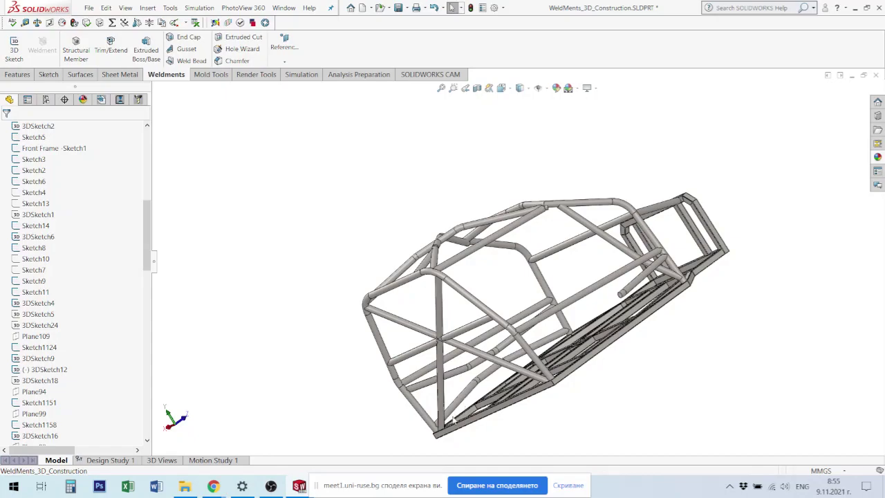
pyautogui.moveTo(454, 420)
pyautogui.mouseDown(button='middle')
pyautogui.moveTo(544, 403)
pyautogui.moveTo(519, 410)
pyautogui.mouseUp(button='middle')
pyautogui.scroll(-3, 493, 413)
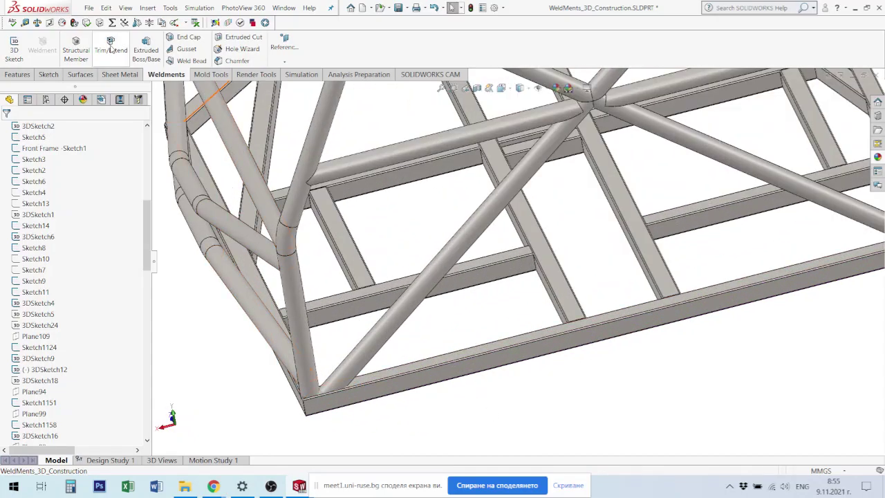
# Step: Start Trim/Extend and select the six 33.7 X 4.0 pipes as bodies to trim
pyautogui.click(111, 47)
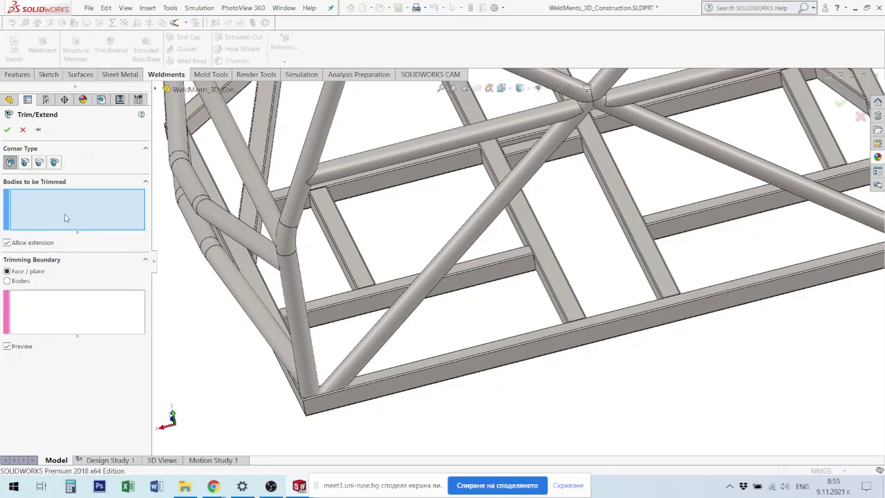
pyautogui.click(307, 351)
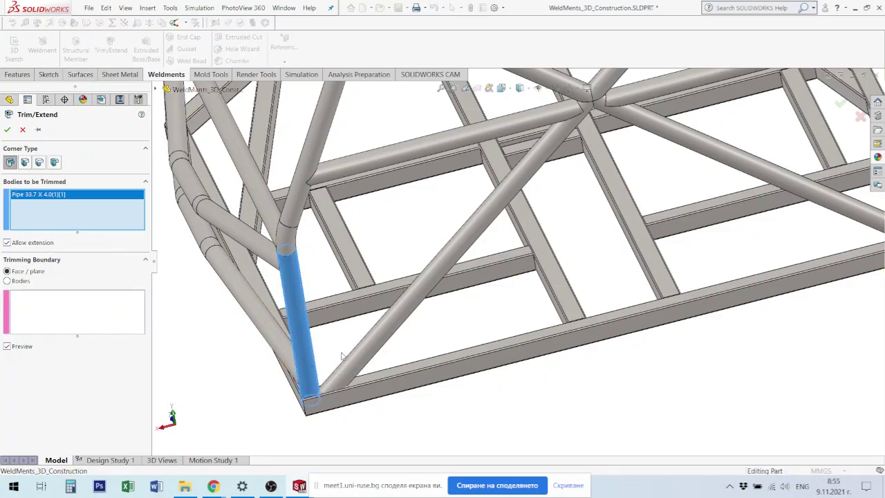
pyautogui.click(367, 360)
pyautogui.moveTo(633, 353)
pyautogui.mouseDown(button='middle')
pyautogui.moveTo(810, 280)
pyautogui.moveTo(688, 233)
pyautogui.mouseUp(button='middle')
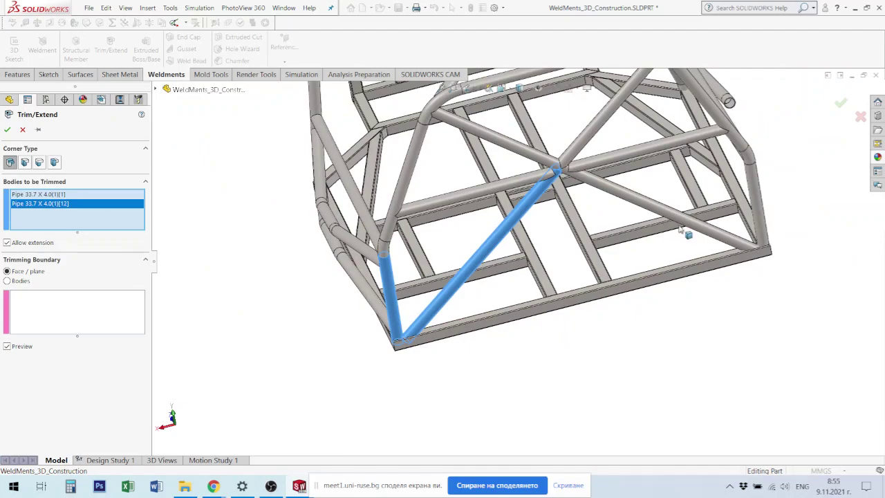
pyautogui.click(712, 236)
pyautogui.click(765, 228)
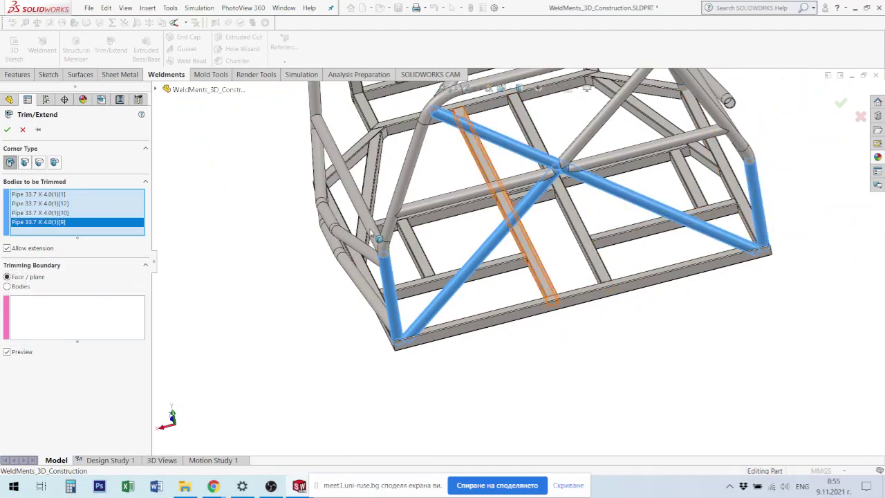
pyautogui.moveTo(471, 225); pyautogui.dragTo(370, 223, button='middle')
pyautogui.scroll(-3, 388, 208)
pyautogui.scroll(-3, 401, 198)
pyautogui.scroll(-2, 411, 199)
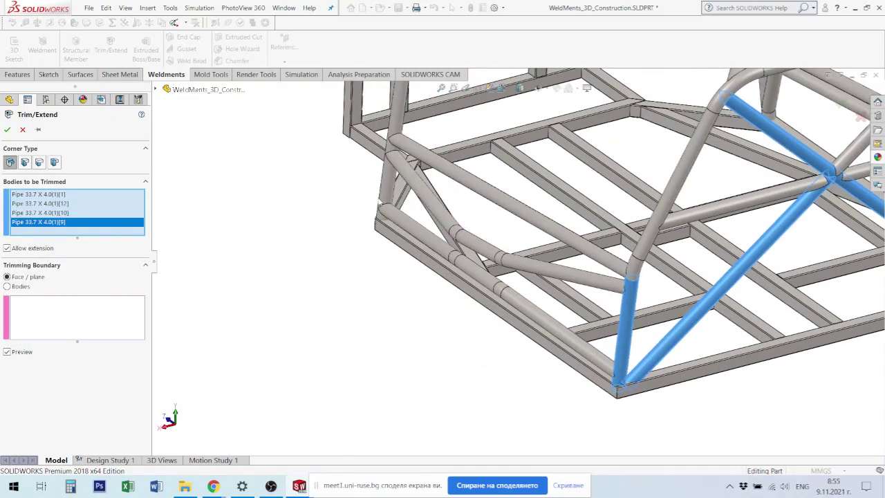
pyautogui.scroll(-2, 424, 202)
pyautogui.click(429, 200)
pyautogui.scroll(3, 677, 174)
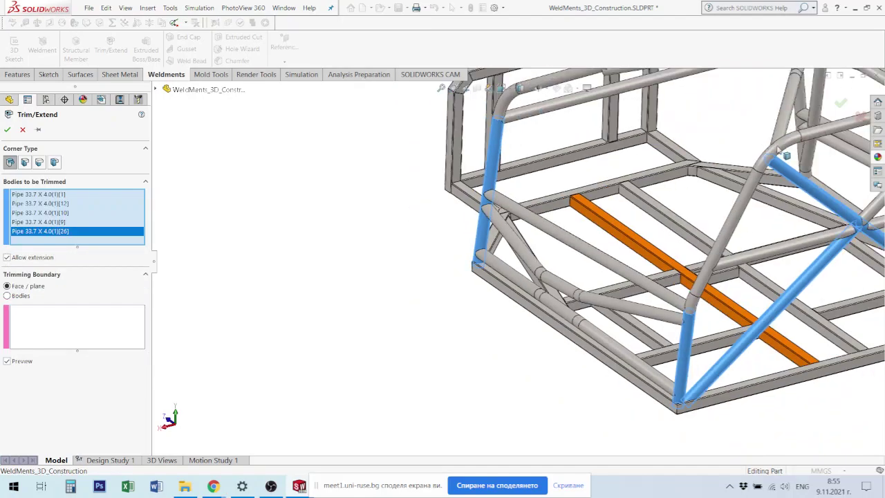
pyautogui.scroll(3, 677, 175)
pyautogui.scroll(-3, 677, 175)
pyautogui.scroll(-3, 699, 183)
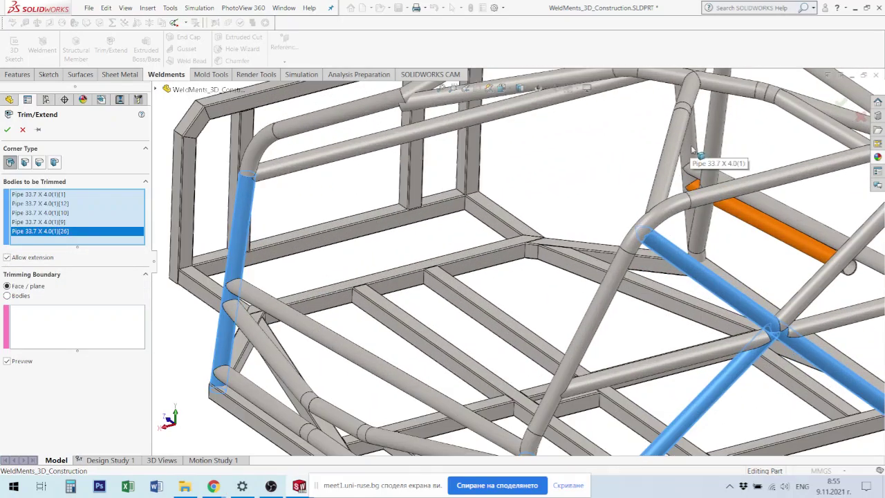
pyautogui.click(695, 143)
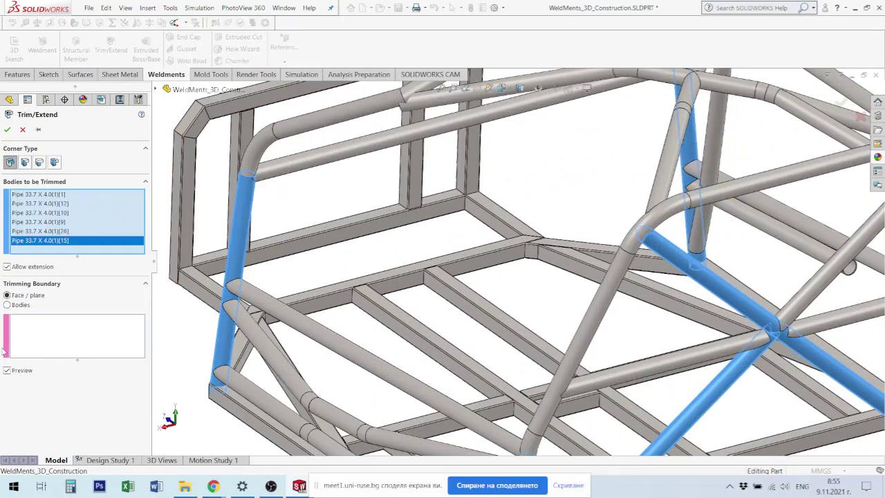
# Step: Pick the square floor tube's face as the Face/plane trimming boundary
pyautogui.click(29, 328)
pyautogui.press('f')
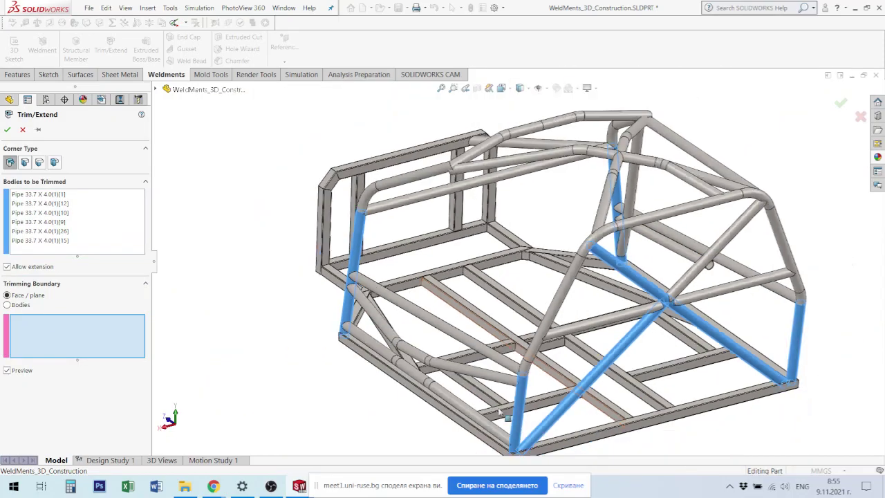
pyautogui.scroll(-3, 667, 443)
pyautogui.scroll(-3, 644, 370)
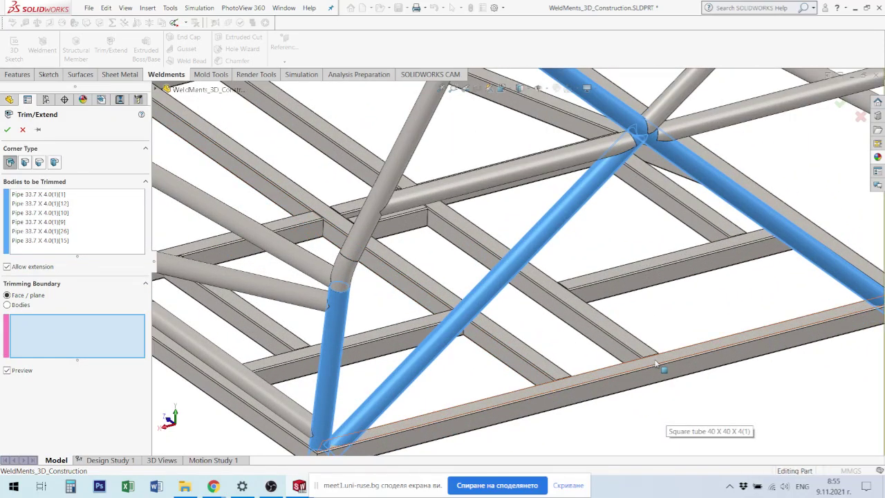
pyautogui.click(656, 365)
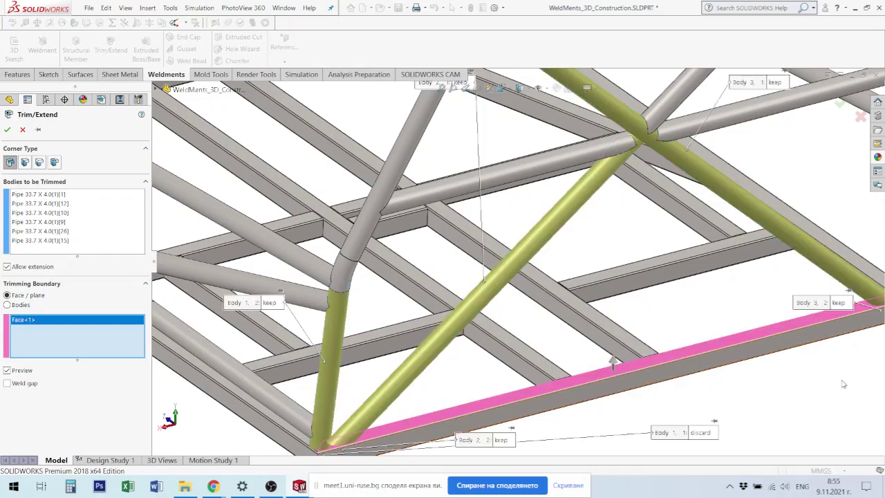
pyautogui.moveTo(657, 367); pyautogui.dragTo(831, 357, button='middle')
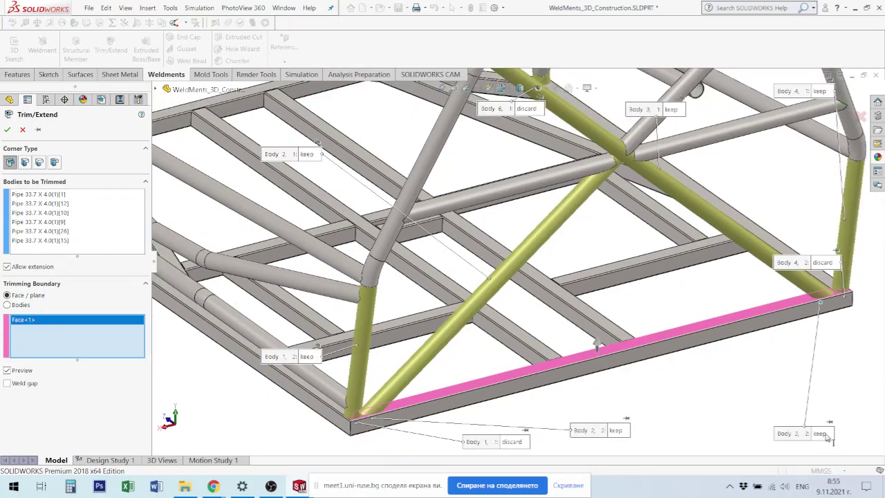
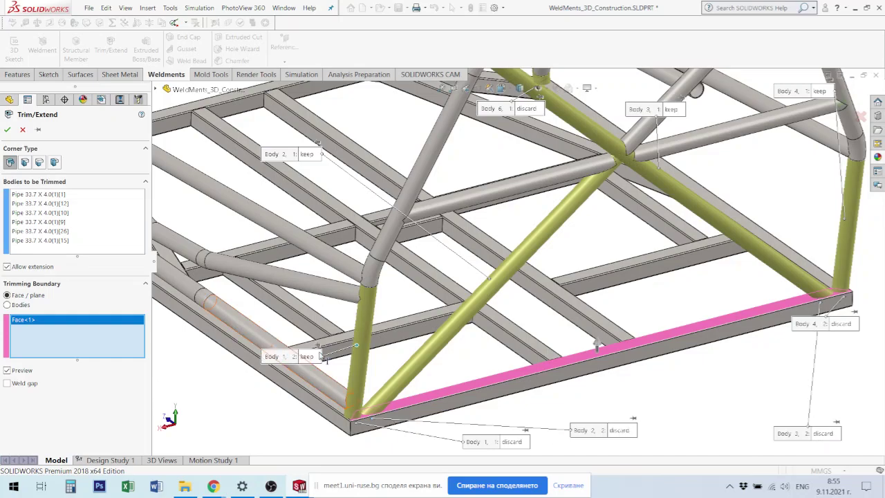
# Step: Zoom out to review the trim preview of the six Pipe 33.7 X 4.0 bodies against the bottom rail face
pyautogui.press('f')
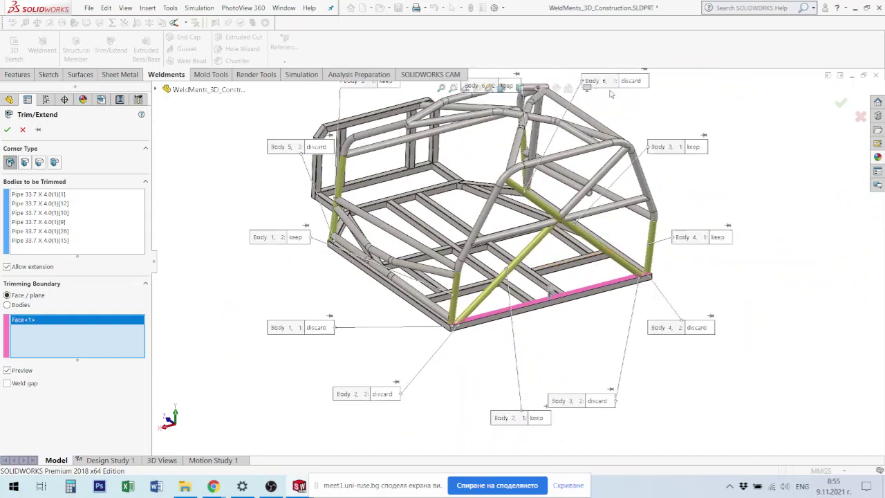
pyautogui.press('z')
pyautogui.scroll(-2, 547, 181)
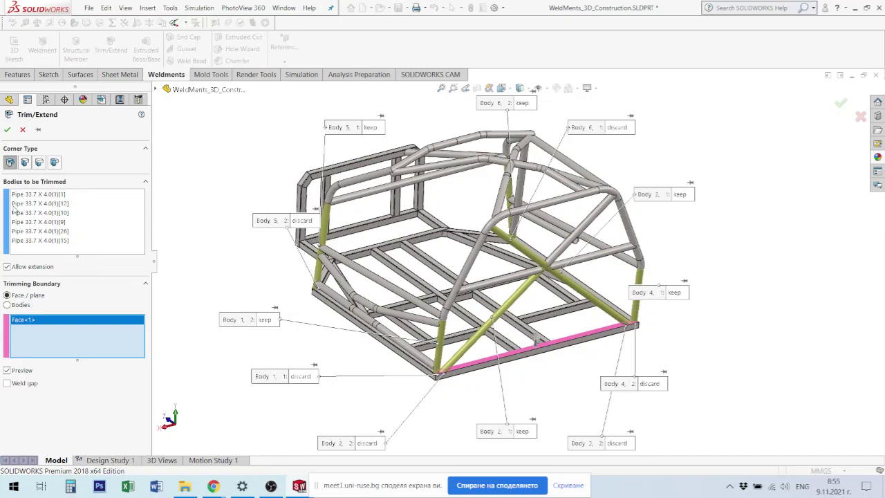
pyautogui.click(8, 130)
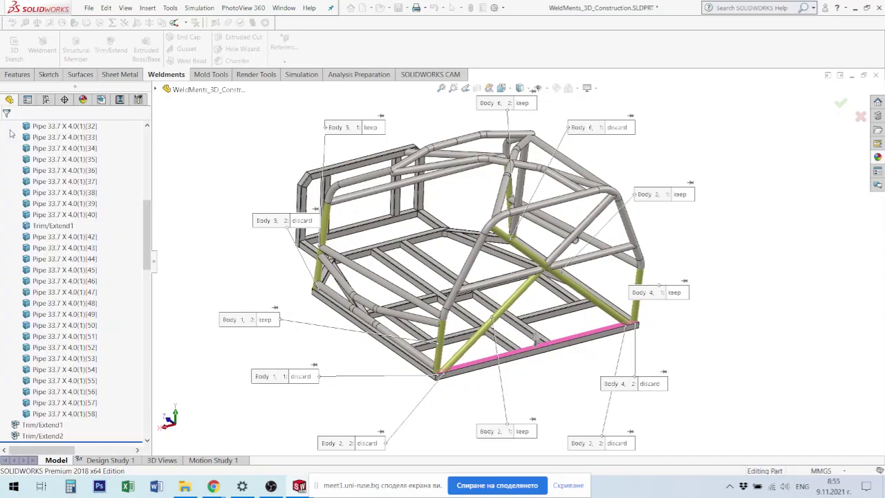
pyautogui.scroll(-3, 332, 266)
pyautogui.scroll(-3, 359, 274)
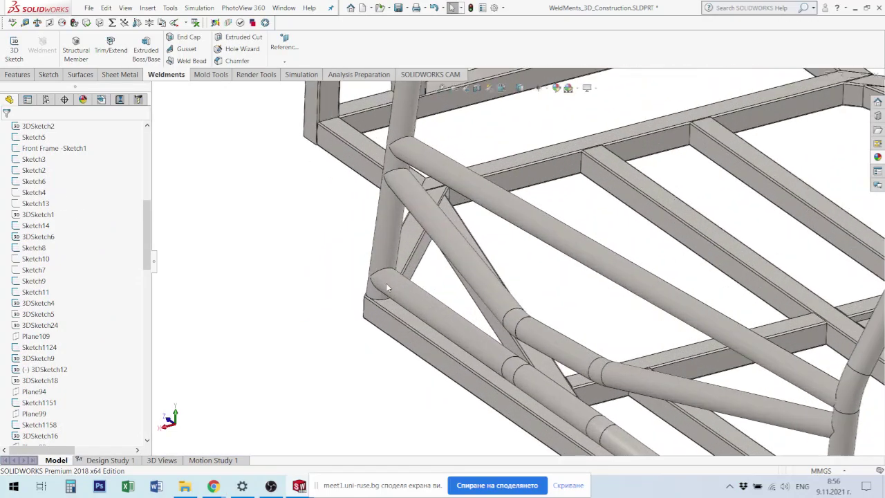
pyautogui.scroll(-3, 394, 280)
pyautogui.scroll(-2, 419, 285)
pyautogui.scroll(-3, 419, 285)
pyautogui.scroll(-3, 387, 294)
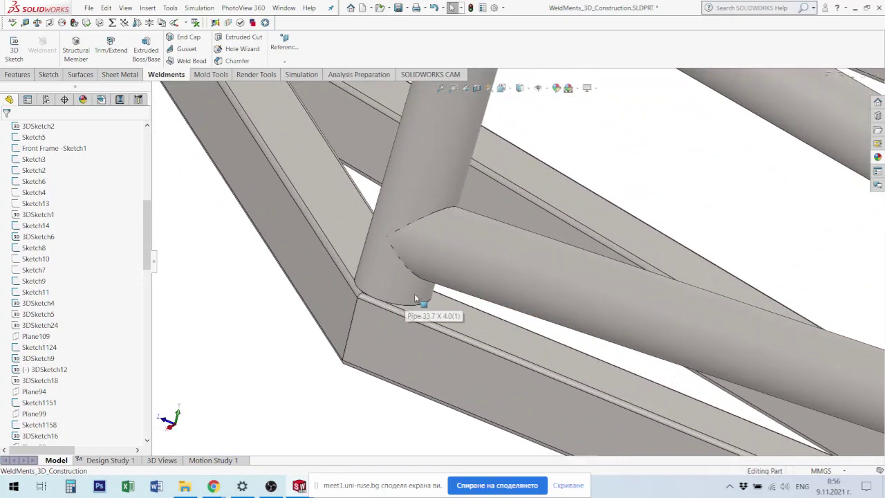
pyautogui.click(374, 305)
pyautogui.moveTo(716, 298)
pyautogui.mouseDown(button='middle')
pyautogui.moveTo(697, 176)
pyautogui.moveTo(736, 156)
pyautogui.mouseUp(button='middle')
pyautogui.scroll(3, 707, 173)
pyautogui.scroll(1, 737, 156)
pyautogui.scroll(1, 711, 138)
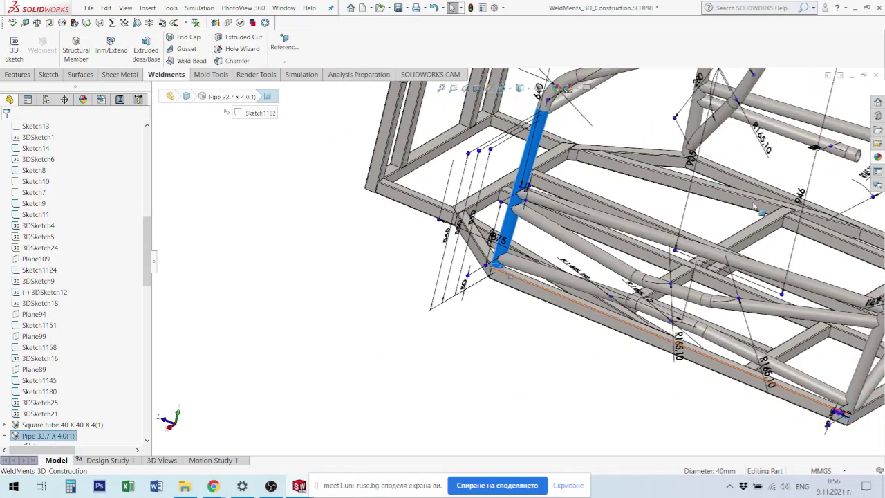
pyautogui.scroll(1, 754, 204)
pyautogui.scroll(1, 695, 181)
pyautogui.moveTo(695, 182); pyautogui.dragTo(830, 256, button='middle')
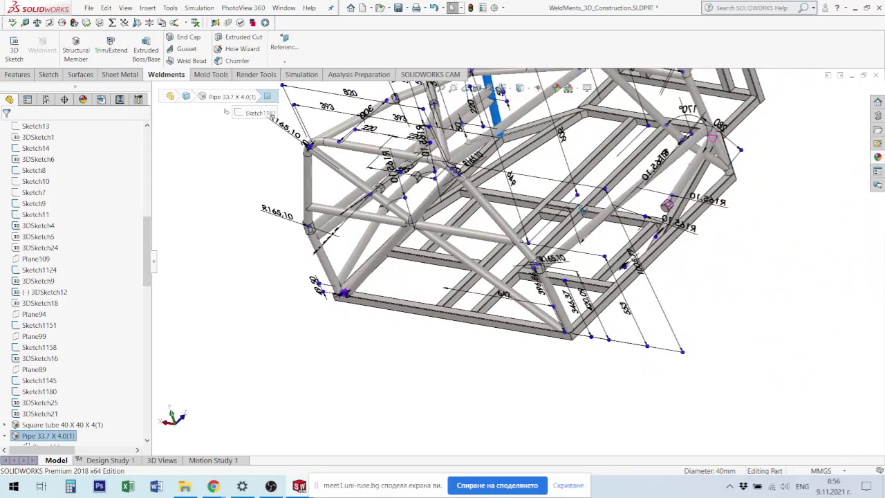
pyautogui.click(711, 239)
pyautogui.scroll(3, 668, 143)
pyautogui.scroll(-2, 650, 138)
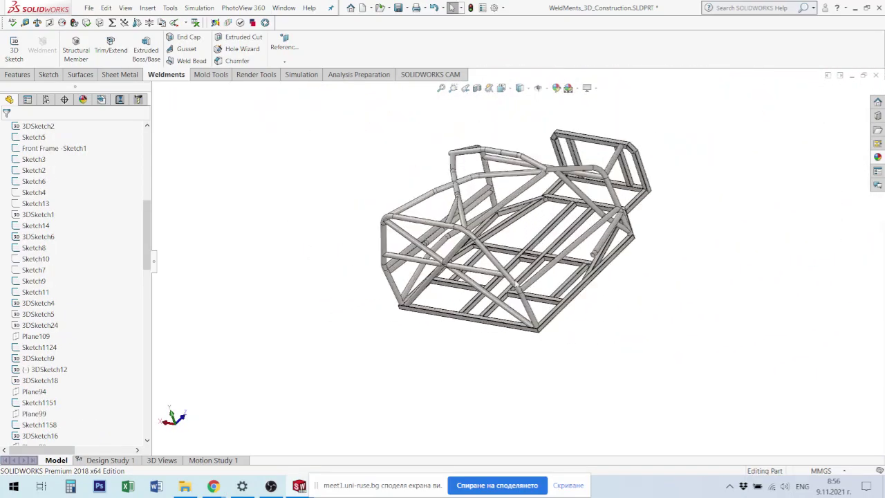
pyautogui.scroll(-3, 622, 125)
pyautogui.scroll(-3, 562, 97)
pyautogui.scroll(-1, 561, 98)
pyautogui.scroll(-1, 562, 110)
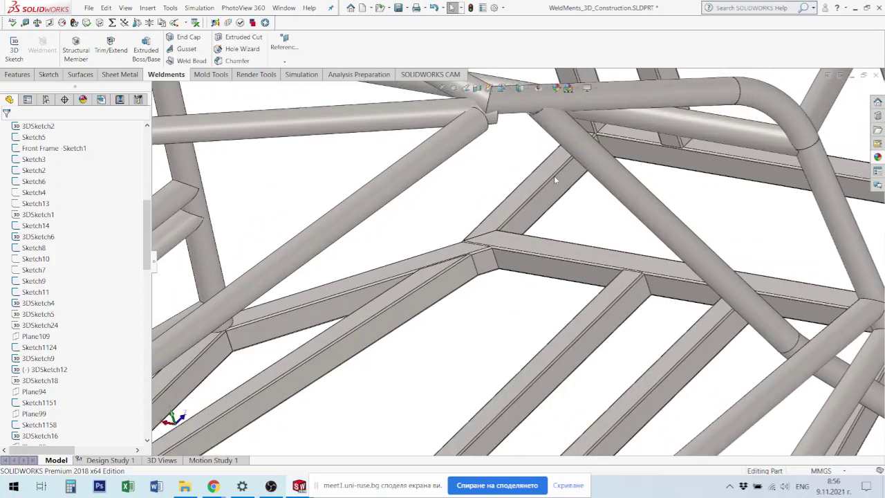
pyautogui.scroll(-2, 563, 124)
pyautogui.scroll(-1, 565, 132)
pyautogui.scroll(-2, 564, 131)
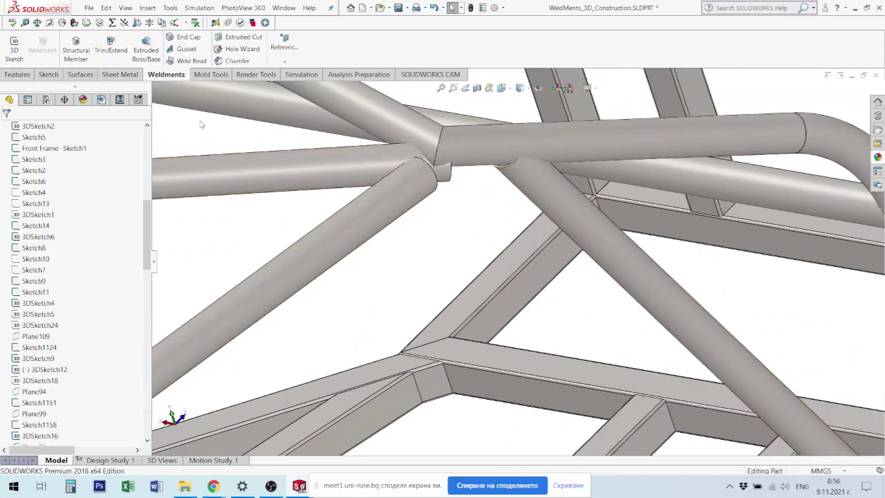
# Step: Start a Trim/Extend with the diagonal pipe as the body and the horizontal pipe's face as the boundary
pyautogui.click(108, 47)
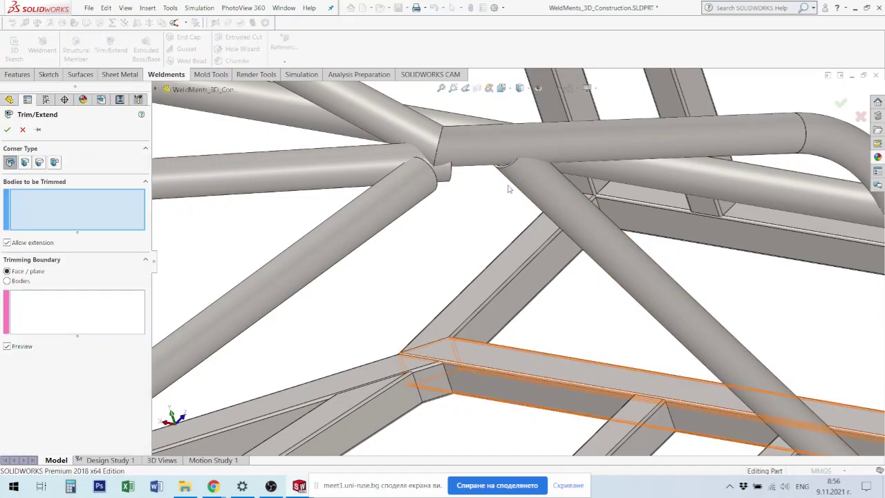
pyautogui.click(565, 206)
pyautogui.click(101, 308)
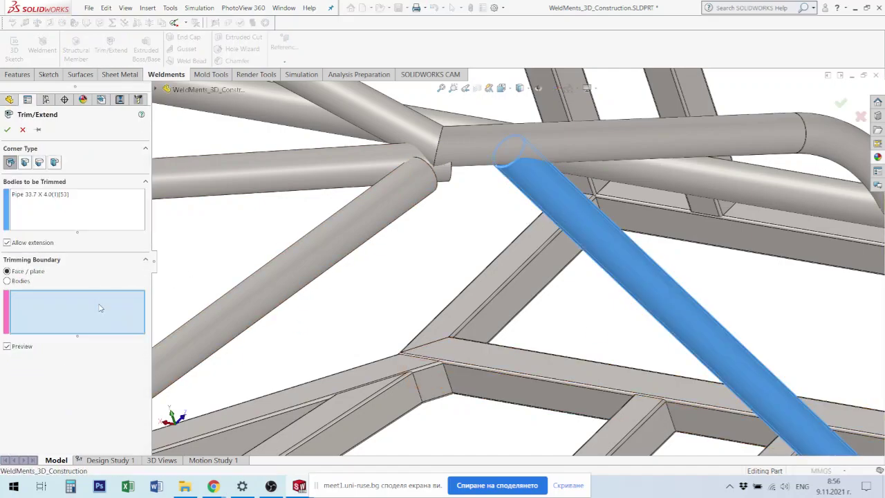
pyautogui.click(575, 150)
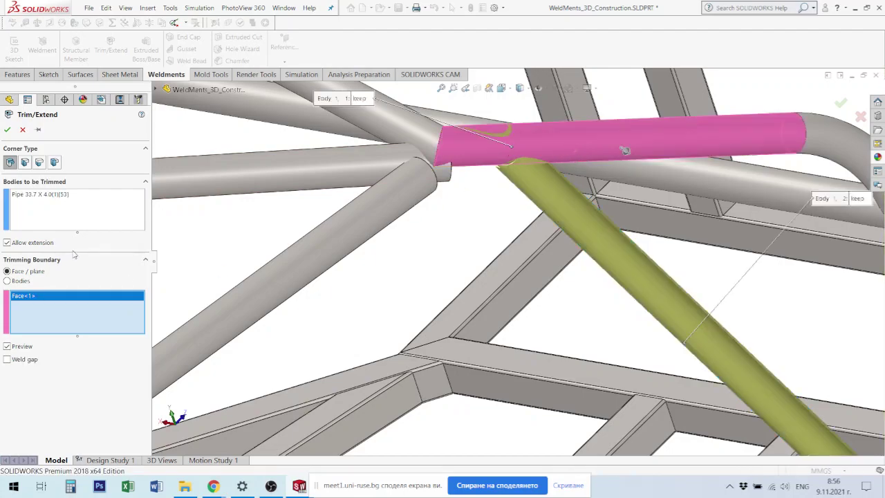
# Step: Move the keep callout aside and orbit below the junction to inspect the trim preview
pyautogui.scroll(3, 316, 275)
pyautogui.scroll(-2, 468, 223)
pyautogui.scroll(-2, 468, 223)
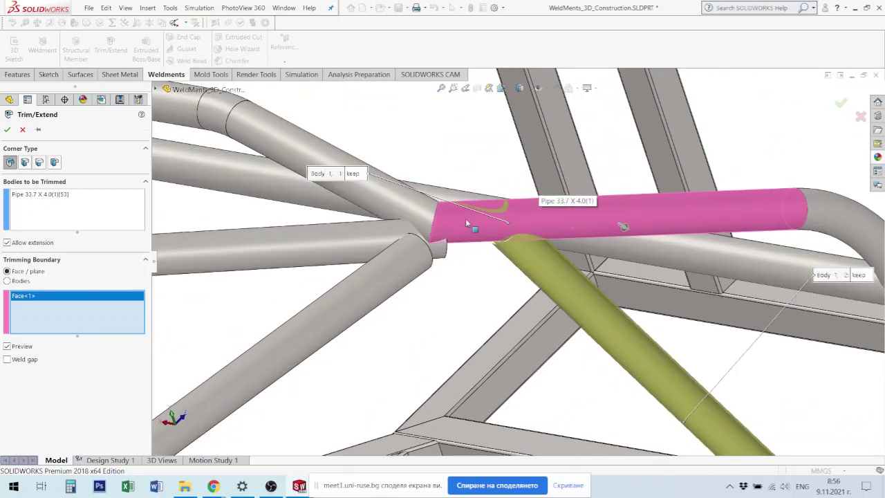
pyautogui.moveTo(359, 173); pyautogui.dragTo(420, 152)
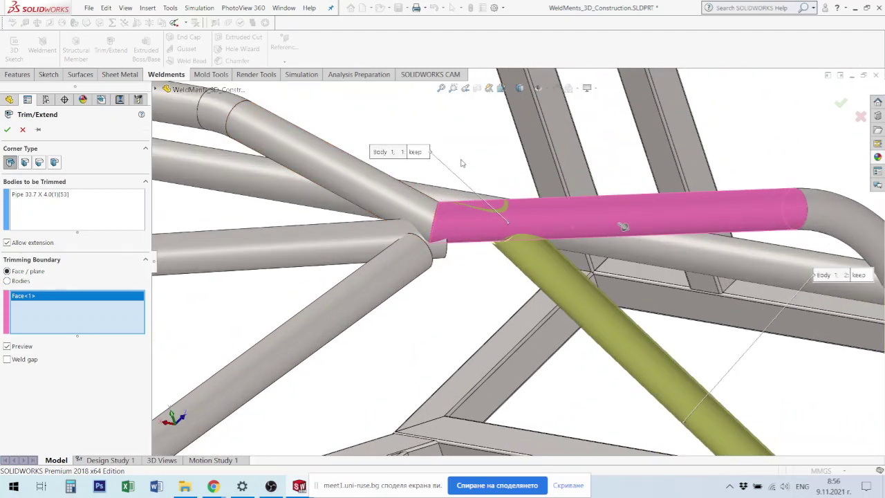
pyautogui.scroll(3, 532, 229)
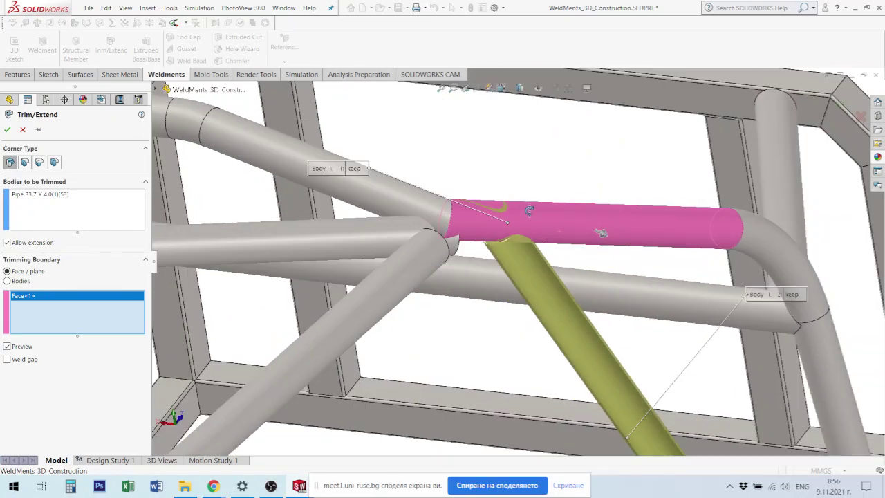
pyautogui.scroll(-1, 512, 222)
pyautogui.scroll(-2, 509, 222)
pyautogui.scroll(-2, 508, 220)
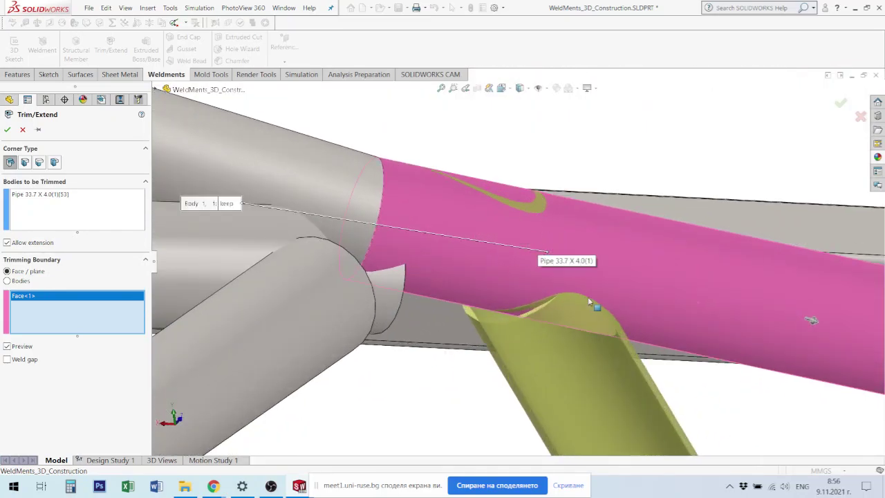
pyautogui.moveTo(537, 309)
pyautogui.mouseDown(button='middle')
pyautogui.moveTo(508, 297)
pyautogui.moveTo(484, 304)
pyautogui.mouseUp(button='middle')
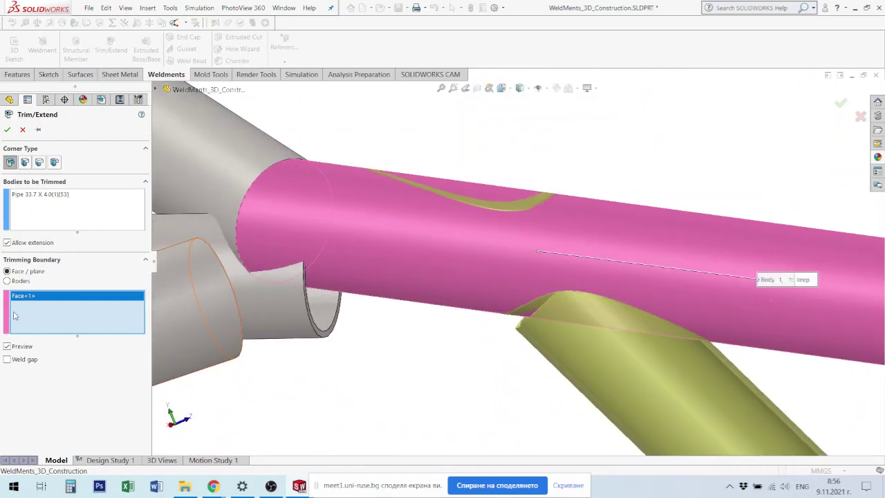
# Step: Switch the trimming boundary to Bodies, using the long horizontal pipe Pipe 33.7 X 4.0(1)[17]
pyautogui.click(8, 280)
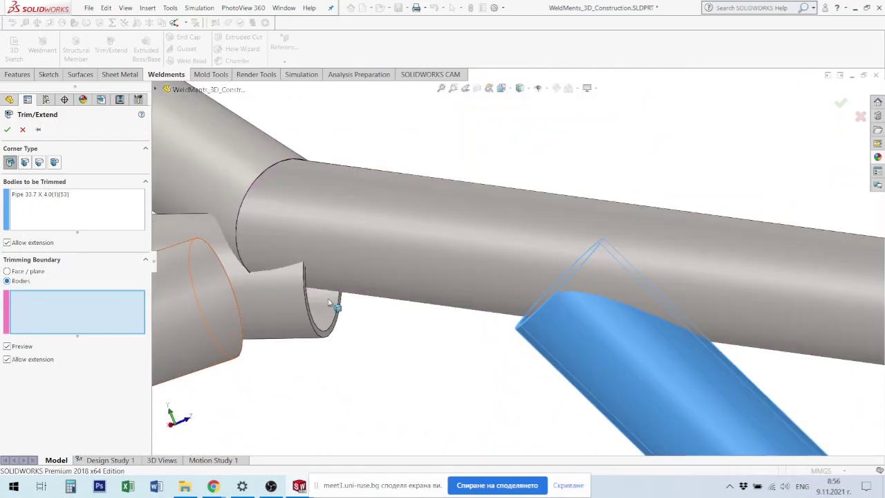
pyautogui.click(547, 256)
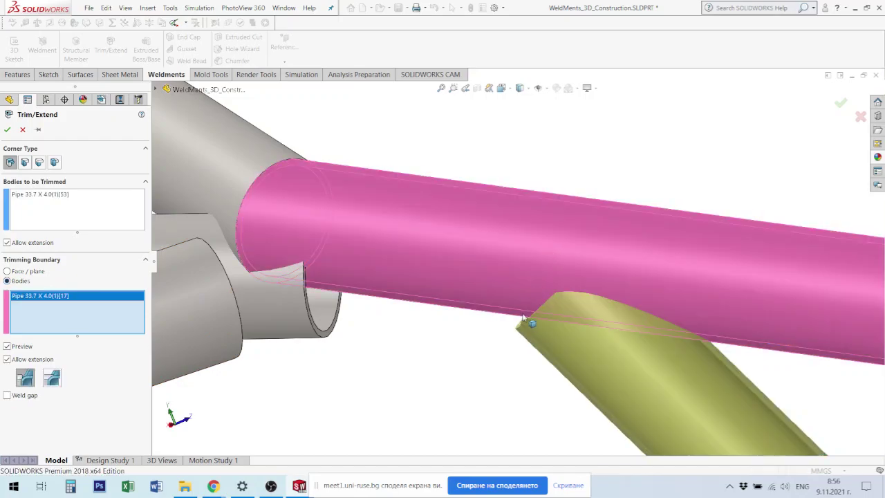
pyautogui.moveTo(524, 318)
pyautogui.mouseDown(button='middle')
pyautogui.moveTo(542, 347)
pyautogui.moveTo(478, 249)
pyautogui.mouseUp(button='middle')
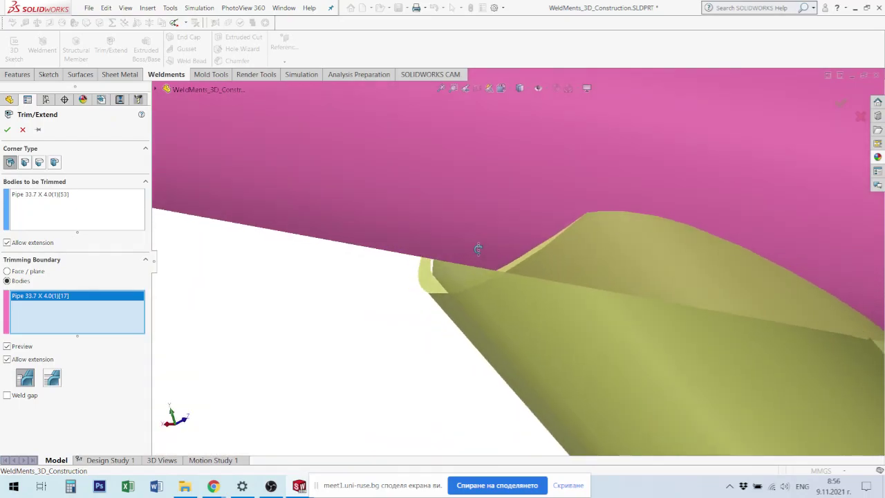
# Step: Set the horizontal pipe's face as the boundary and mark the protruding piece Discard
pyautogui.click(7, 271)
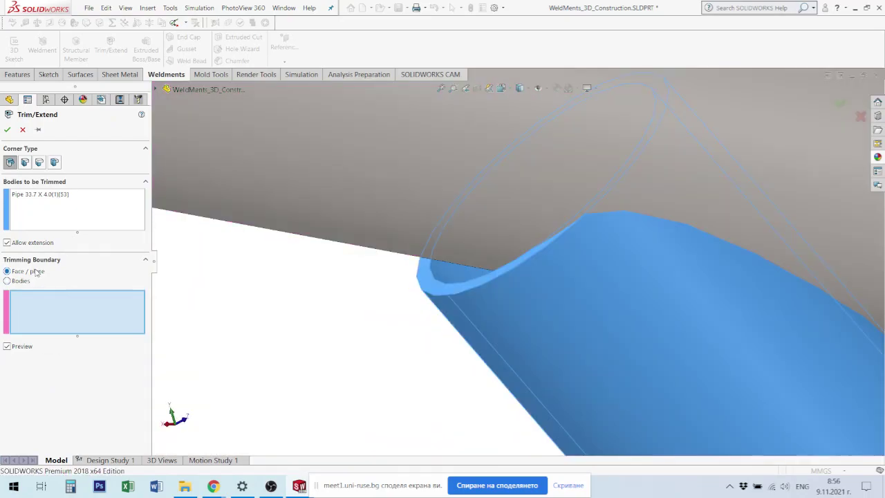
pyautogui.click(360, 196)
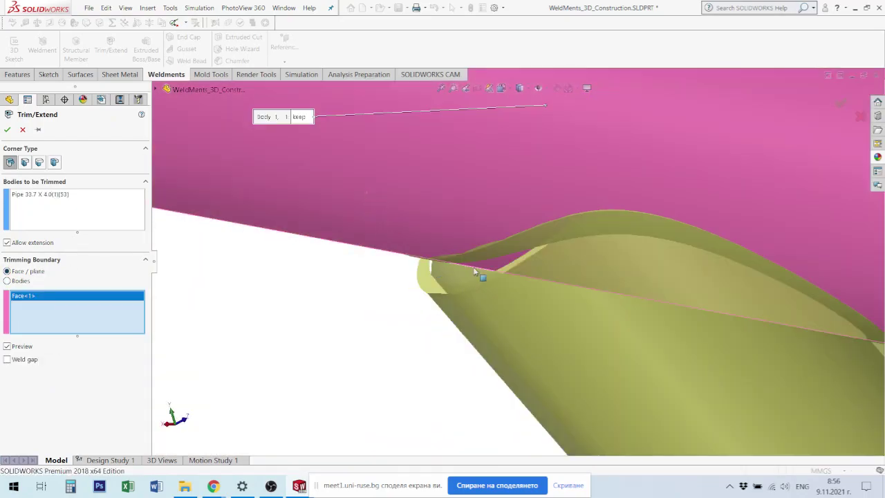
pyautogui.moveTo(464, 258); pyautogui.dragTo(526, 285, button='middle')
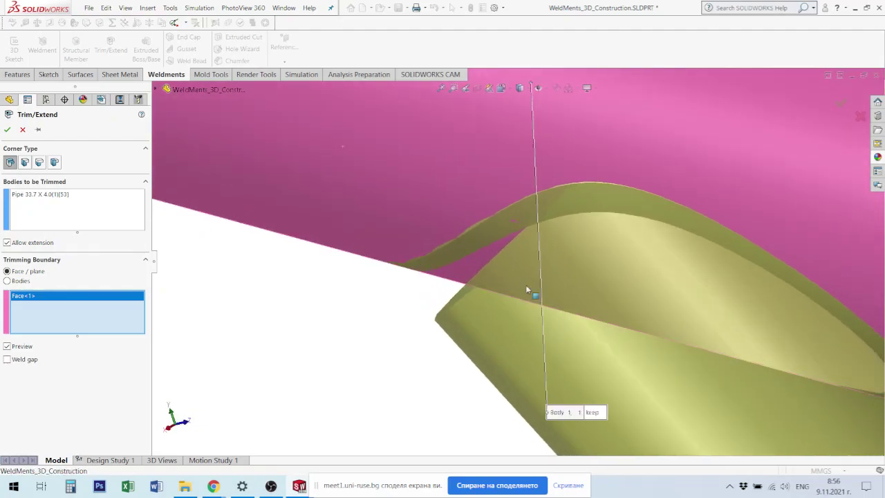
pyautogui.scroll(3, 533, 277)
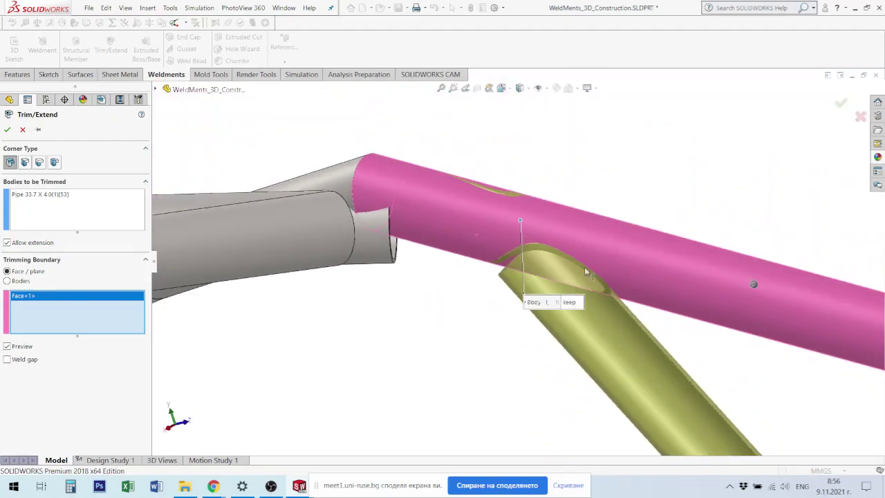
pyautogui.moveTo(565, 303); pyautogui.dragTo(629, 153)
pyautogui.click(634, 155)
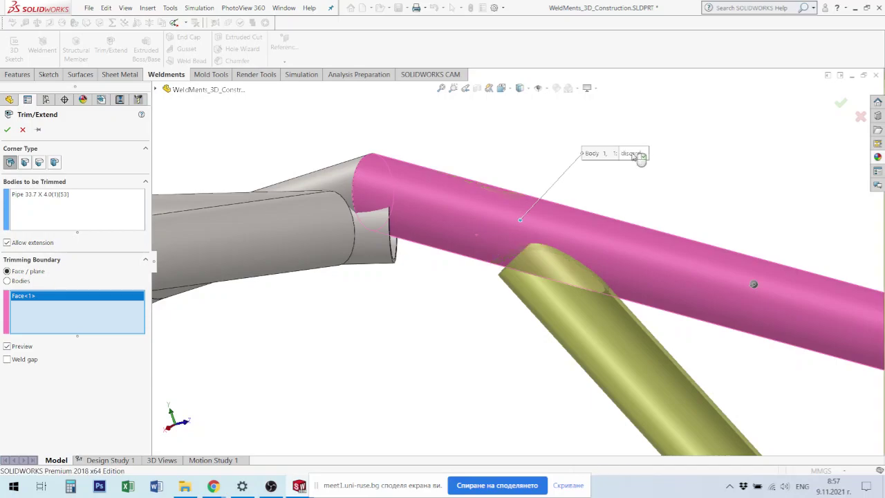
# Step: Check the junction, separate the keep and discard labels, and accept the diagonal pipe trim
pyautogui.scroll(3, 494, 250)
pyautogui.moveTo(493, 250); pyautogui.dragTo(535, 316, button='middle')
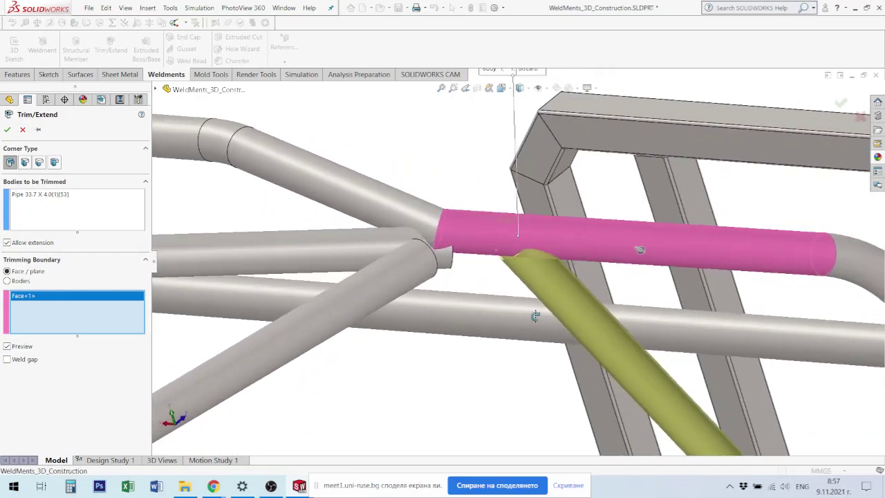
pyautogui.scroll(-2, 491, 268)
pyautogui.scroll(-3, 538, 246)
pyautogui.scroll(-3, 510, 245)
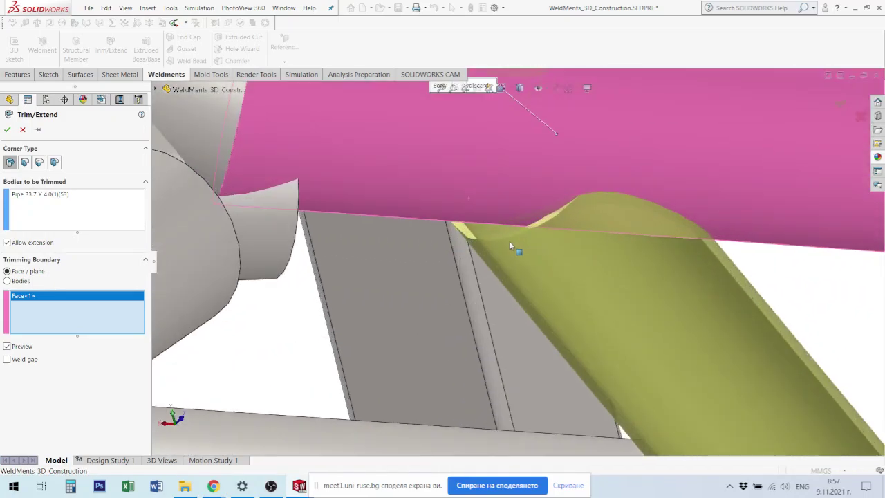
pyautogui.moveTo(510, 245)
pyautogui.mouseDown(button='middle')
pyautogui.moveTo(520, 212)
pyautogui.moveTo(508, 186)
pyautogui.moveTo(511, 204)
pyautogui.mouseUp(button='middle')
pyautogui.scroll(2, 579, 344)
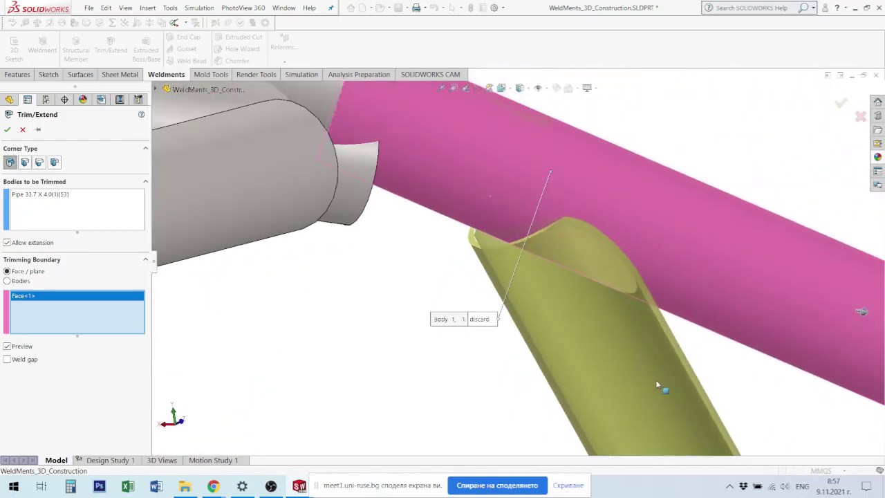
pyautogui.scroll(2, 656, 380)
pyautogui.scroll(2, 664, 408)
pyautogui.scroll(1, 533, 336)
pyautogui.scroll(2, 583, 325)
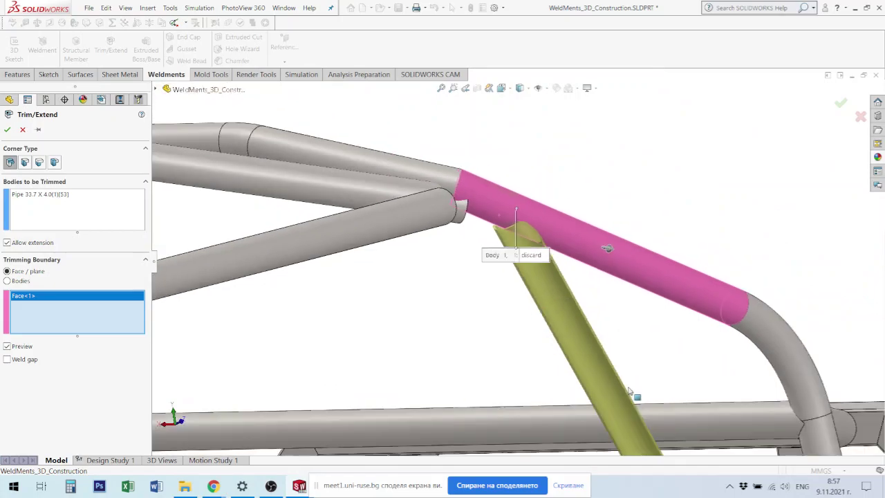
pyautogui.scroll(2, 539, 290)
pyautogui.scroll(-3, 518, 251)
pyautogui.scroll(3, 533, 270)
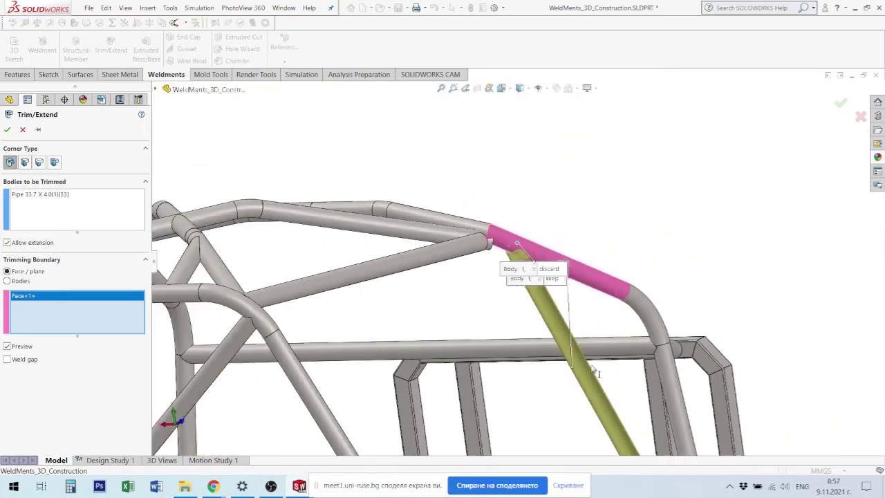
pyautogui.scroll(-1, 561, 318)
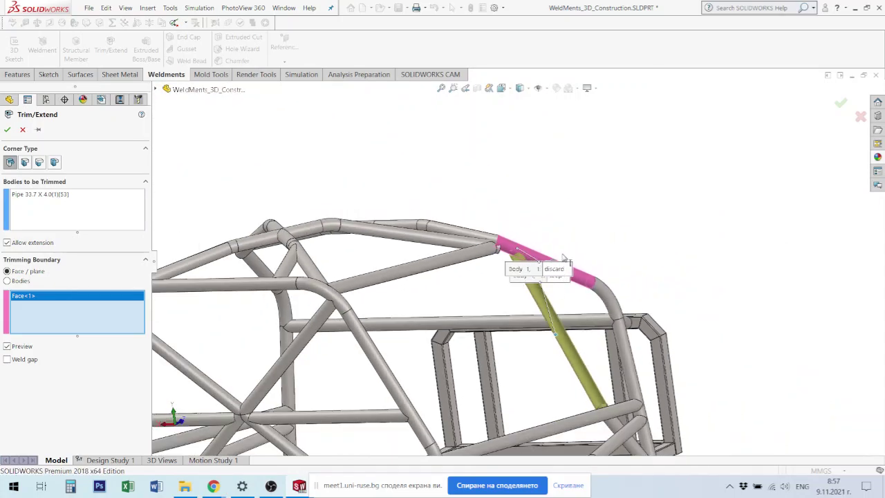
pyautogui.moveTo(559, 275); pyautogui.dragTo(575, 218)
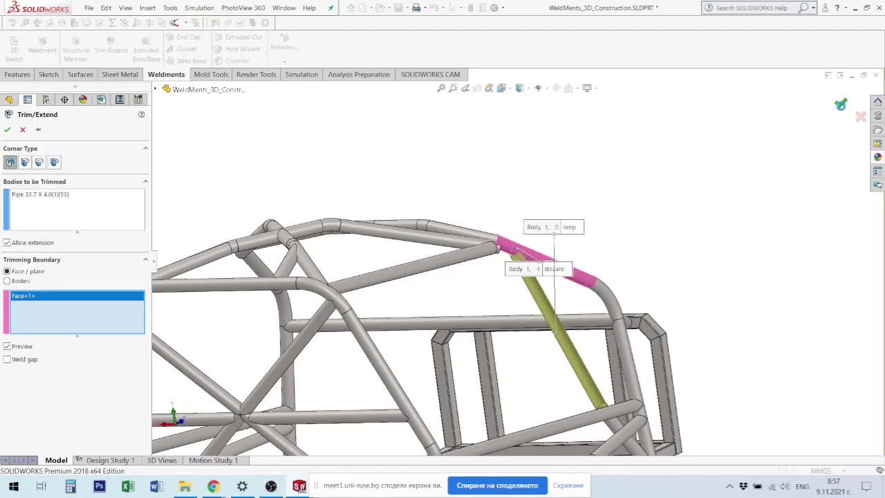
pyautogui.click(841, 104)
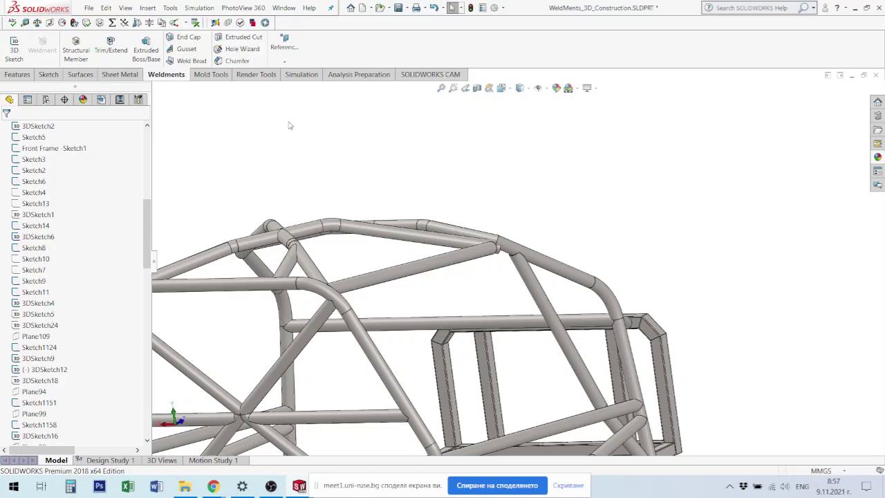
pyautogui.scroll(-1, 553, 308)
pyautogui.scroll(-1, 411, 185)
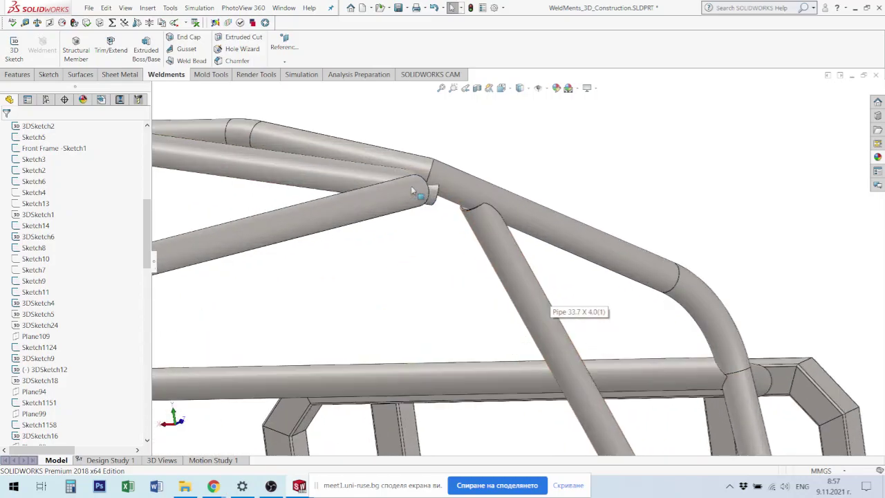
pyautogui.scroll(-1, 442, 210)
pyautogui.scroll(-1, 460, 202)
pyautogui.moveTo(460, 203); pyautogui.dragTo(477, 221, button='middle')
pyautogui.scroll(-2, 470, 211)
pyautogui.scroll(-1, 488, 223)
pyautogui.scroll(-1, 471, 201)
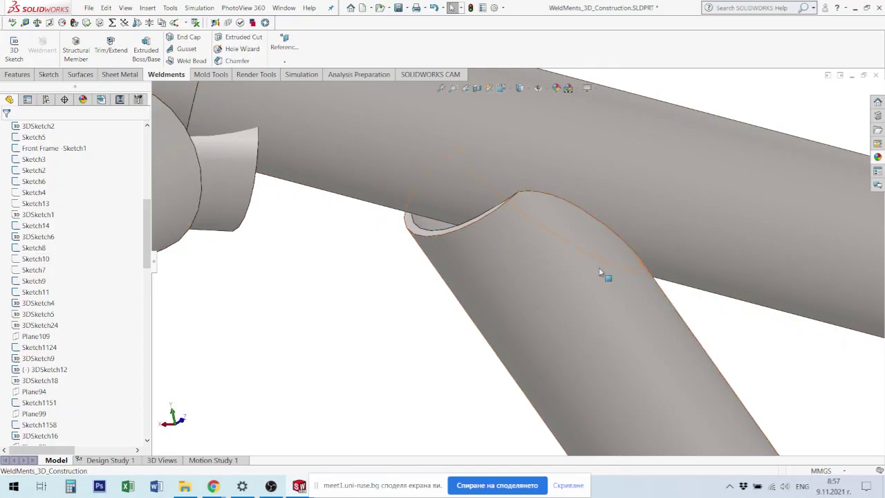
pyautogui.click(535, 263)
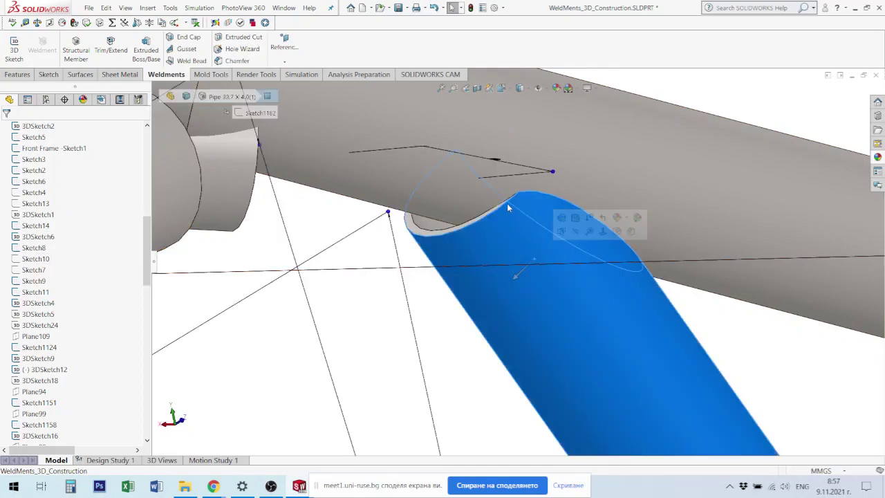
pyautogui.moveTo(533, 206)
pyautogui.mouseDown(button='middle')
pyautogui.moveTo(446, 239)
pyautogui.moveTo(444, 225)
pyautogui.mouseUp(button='middle')
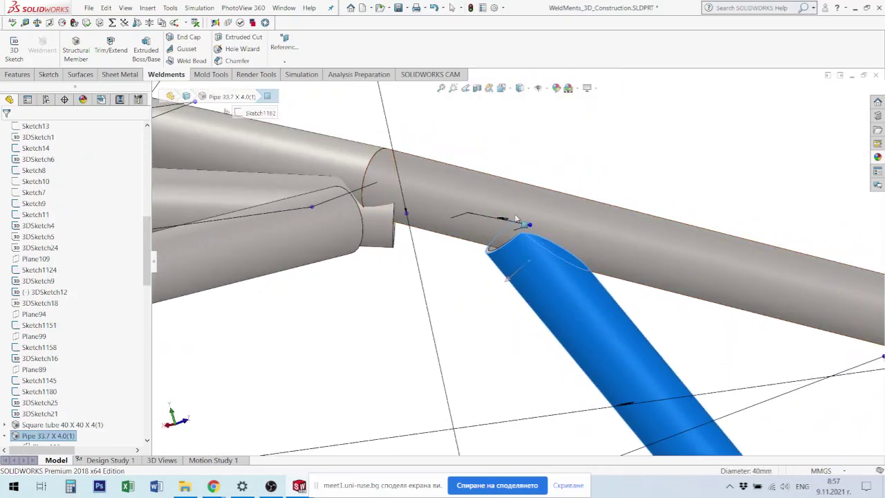
pyautogui.moveTo(529, 248); pyautogui.dragTo(572, 259, button='middle')
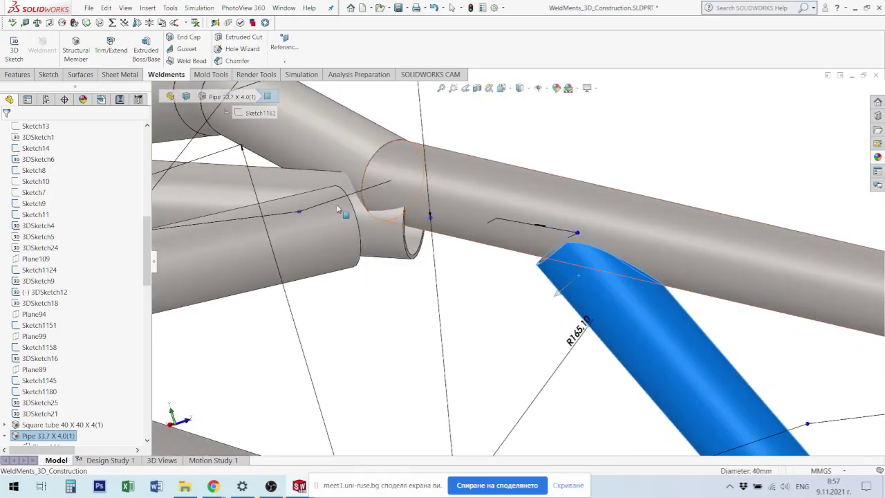
pyautogui.moveTo(352, 204); pyautogui.dragTo(347, 217, button='middle')
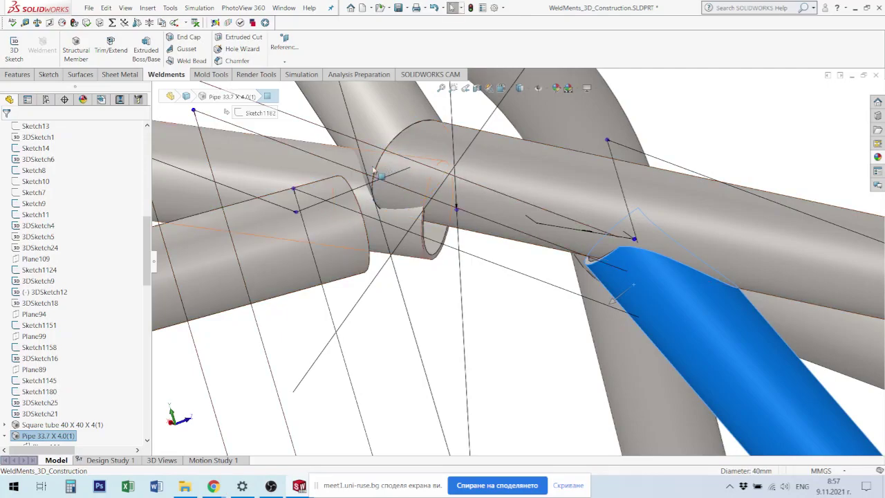
pyautogui.moveTo(374, 193); pyautogui.dragTo(393, 251, button='middle')
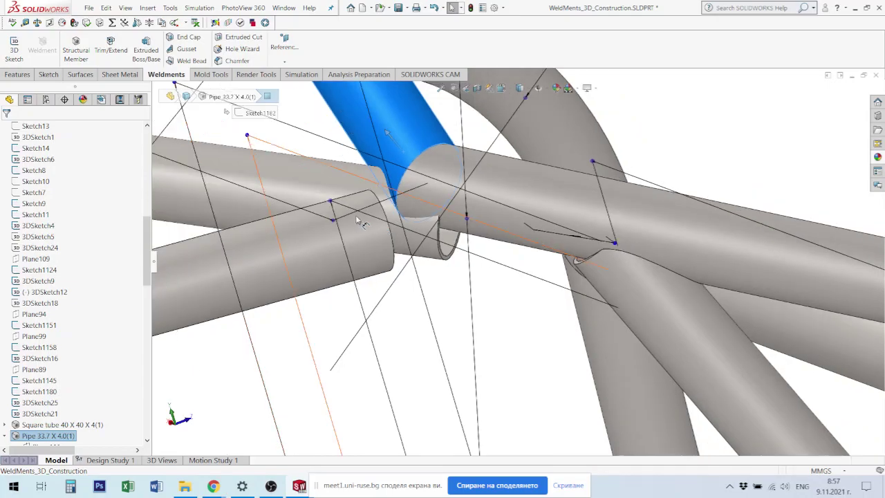
pyautogui.scroll(2, 393, 251)
pyautogui.scroll(2, 415, 252)
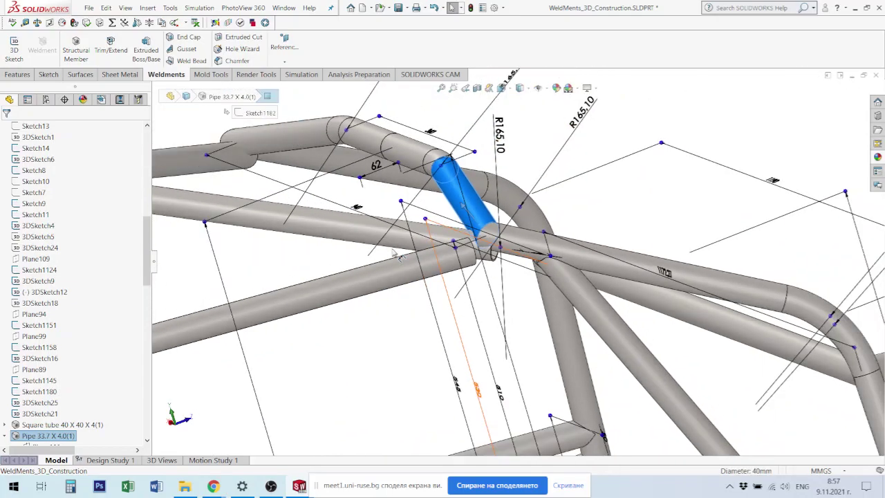
pyautogui.scroll(2, 470, 254)
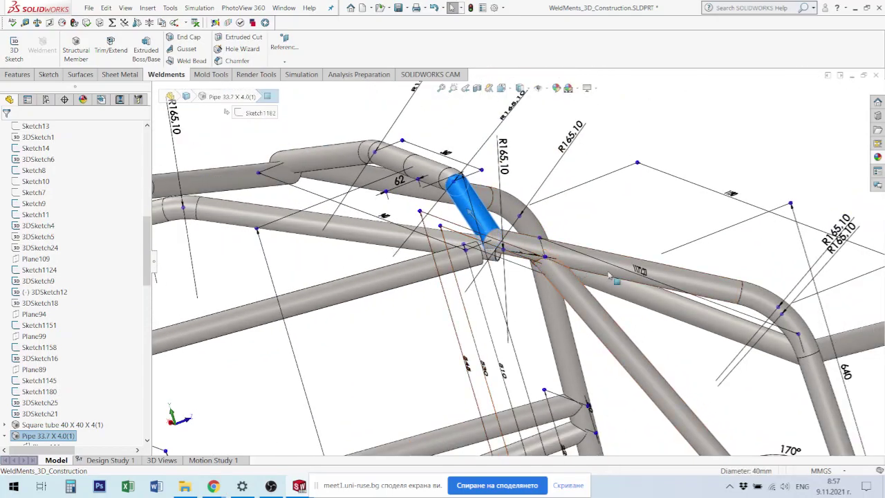
pyautogui.scroll(1, 546, 273)
pyautogui.scroll(1, 698, 324)
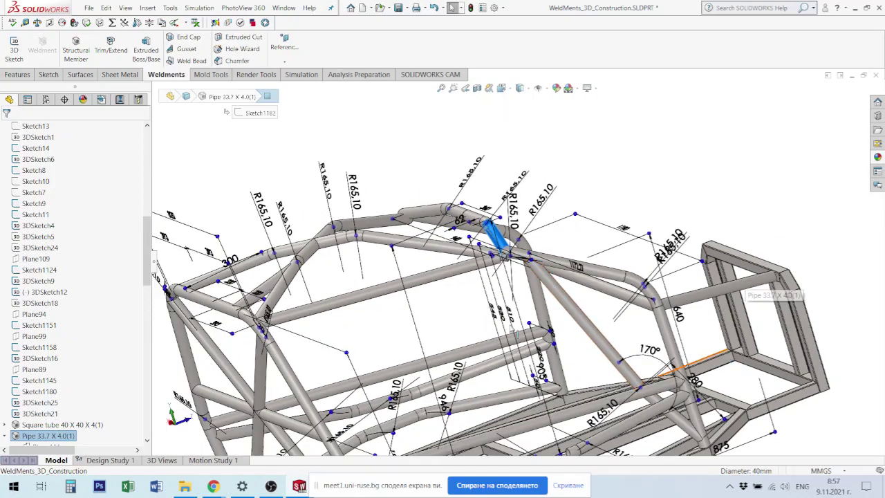
pyautogui.moveTo(515, 330); pyautogui.dragTo(762, 119, button='middle')
pyautogui.click(650, 148)
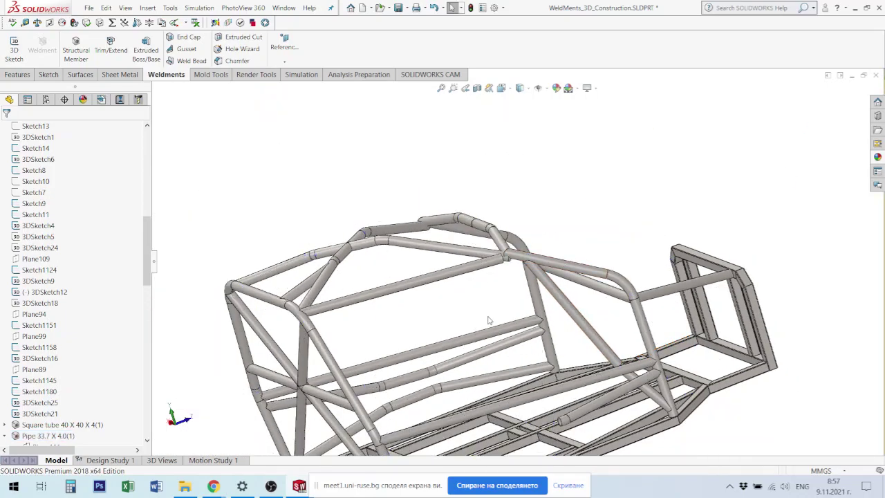
pyautogui.moveTo(490, 320)
pyautogui.mouseDown(button='middle')
pyautogui.moveTo(519, 307)
pyautogui.moveTo(361, 404)
pyautogui.mouseUp(button='middle')
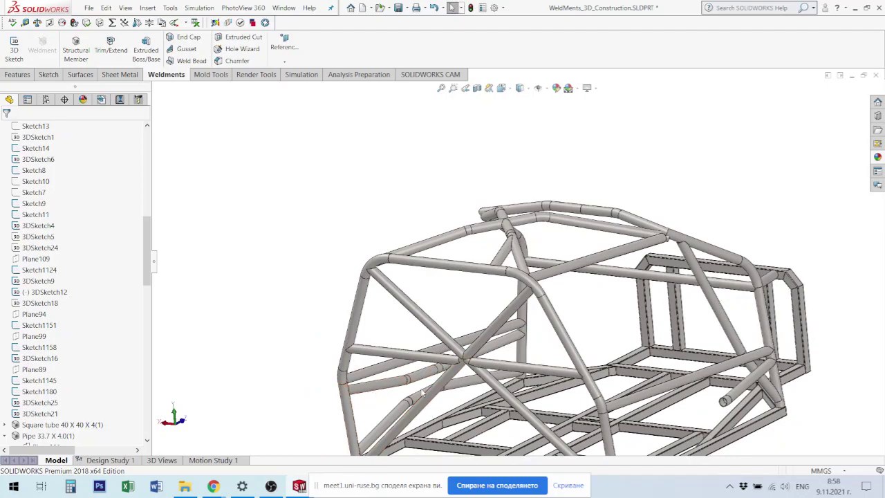
pyautogui.moveTo(568, 288); pyautogui.dragTo(557, 315, button='middle')
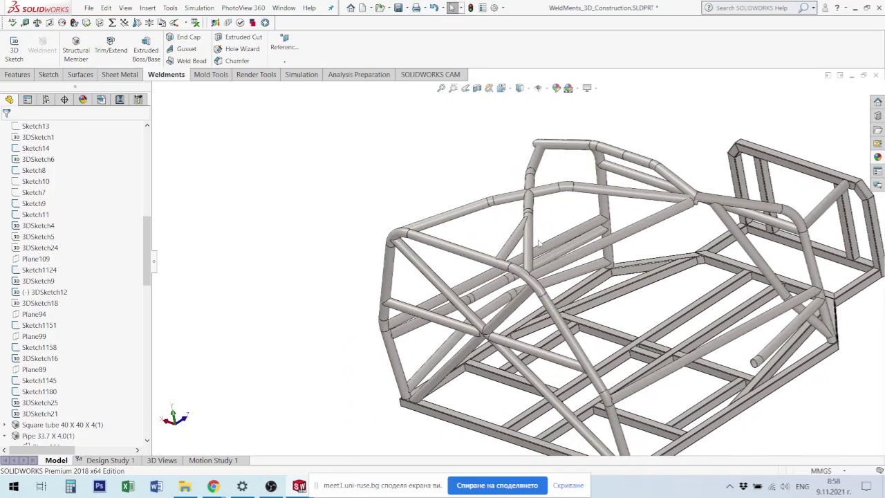
pyautogui.click(616, 239)
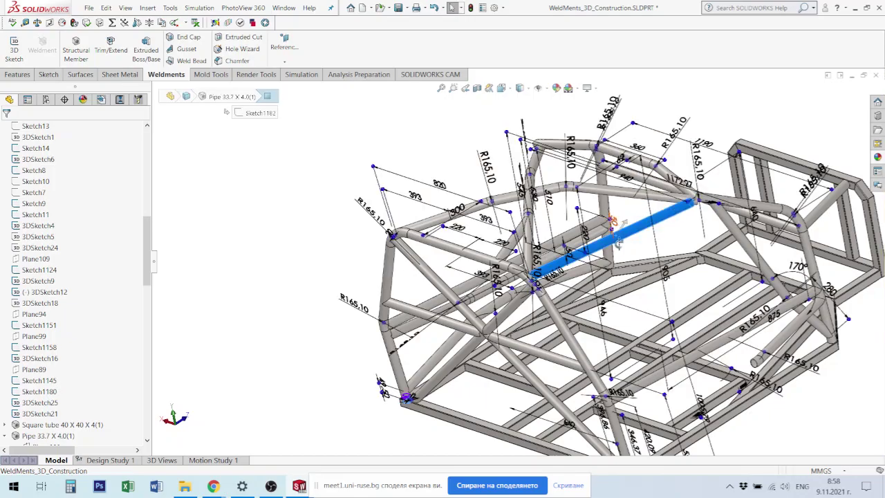
pyautogui.moveTo(615, 239); pyautogui.dragTo(559, 223, button='middle')
pyautogui.scroll(-2, 560, 226)
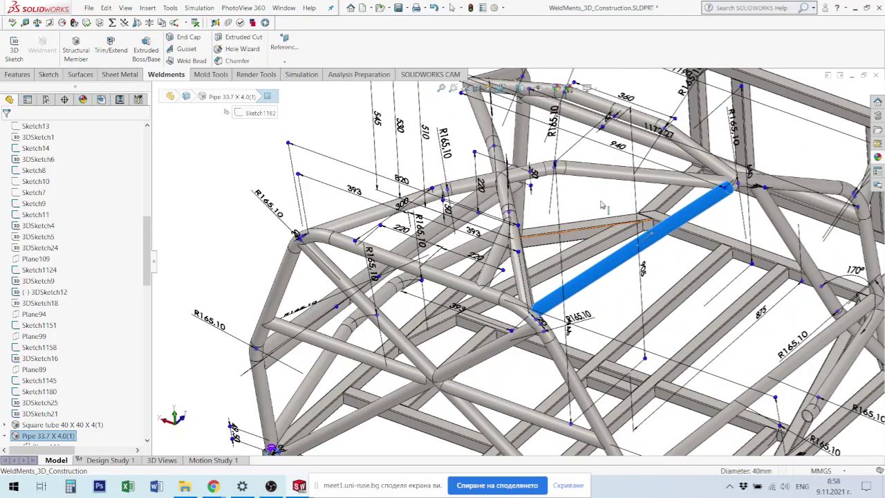
pyautogui.scroll(-2, 560, 226)
pyautogui.click(487, 260)
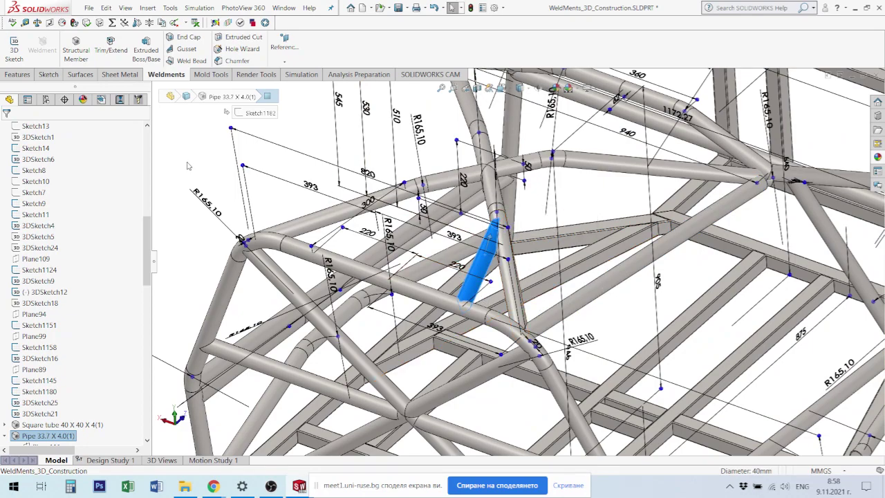
pyautogui.click(187, 166)
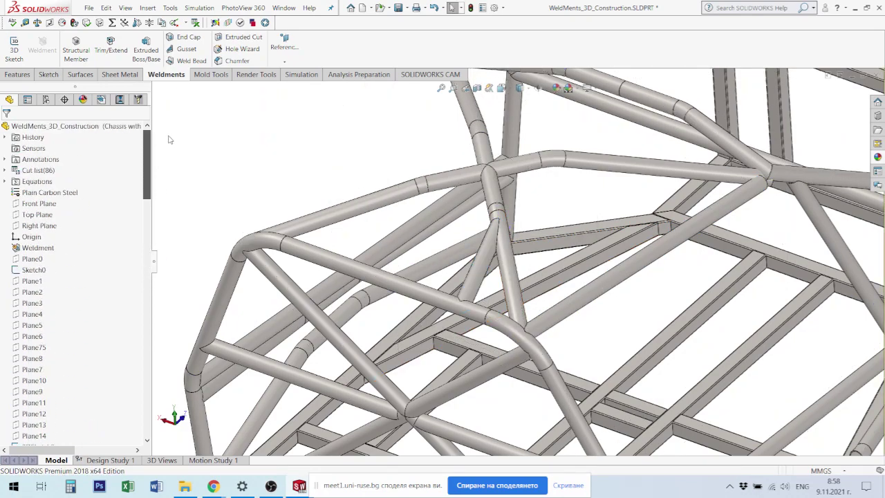
# Step: Select the Right Plane, then the long crossbar pipe and the rear diagonal pipe
pyautogui.click(40, 226)
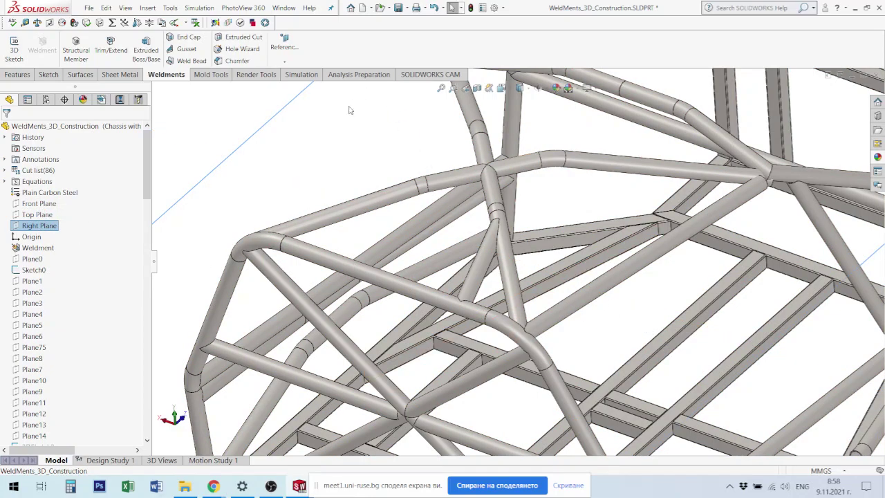
pyautogui.click(648, 259)
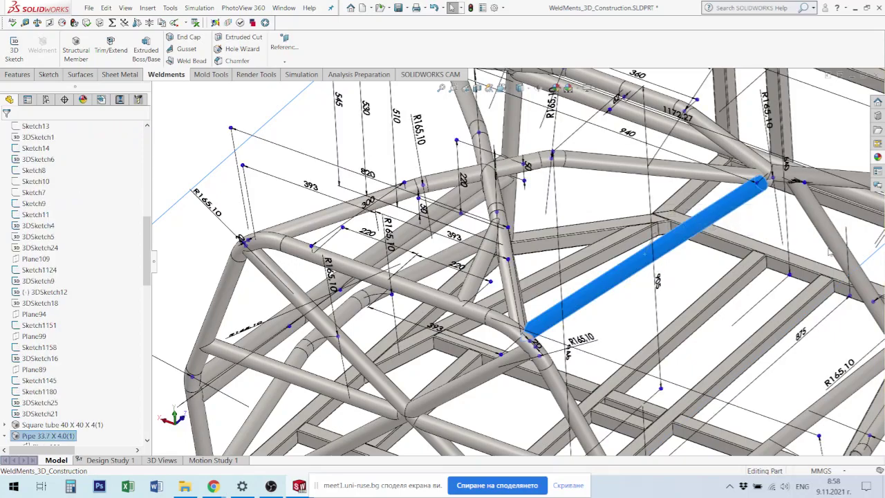
pyautogui.press('z')
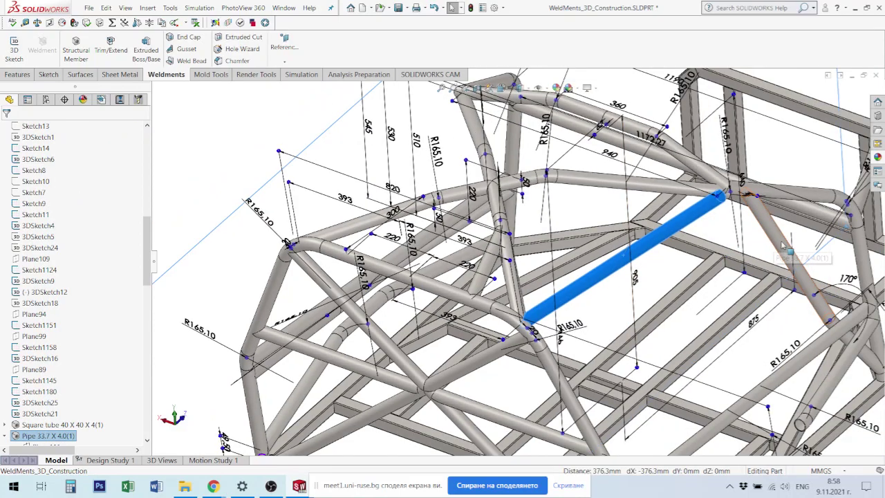
pyautogui.keyDown('ctrl'); pyautogui.click(784, 245); pyautogui.keyUp('ctrl')
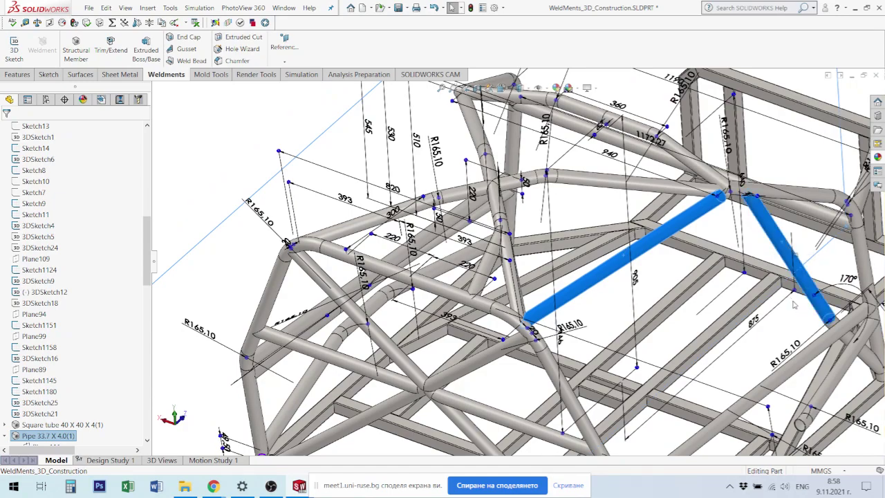
# Step: Zoom in and back out, then orbit the whole frame to a side view
pyautogui.scroll(-2, 832, 328)
pyautogui.scroll(-2, 802, 292)
pyautogui.scroll(-3, 788, 260)
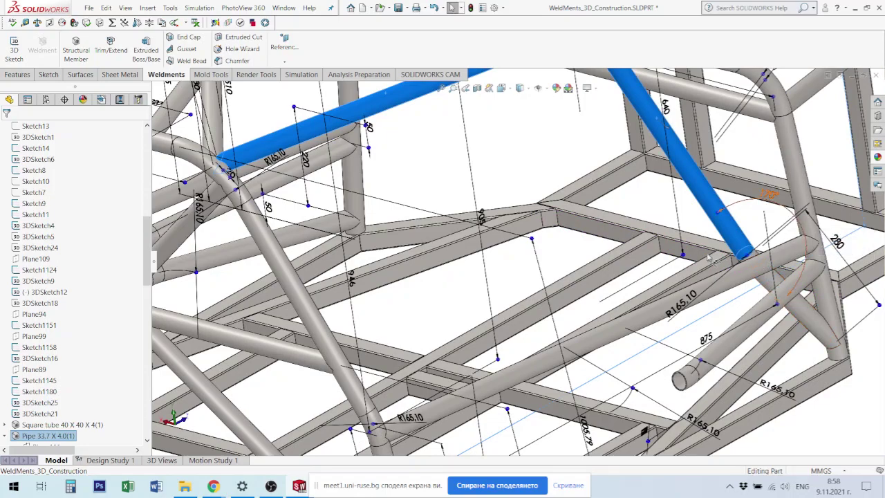
pyautogui.scroll(-1, 736, 268)
pyautogui.scroll(-1, 735, 268)
pyautogui.scroll(-2, 737, 266)
pyautogui.scroll(-1, 739, 270)
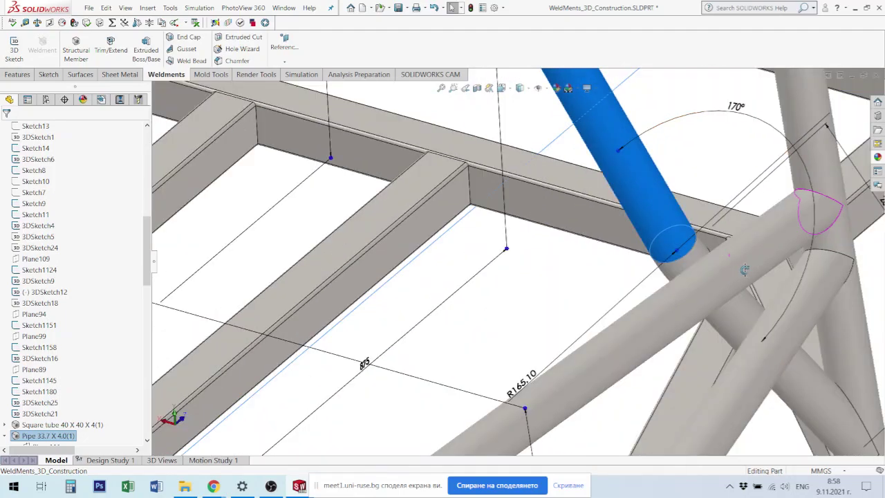
pyautogui.scroll(-2, 747, 274)
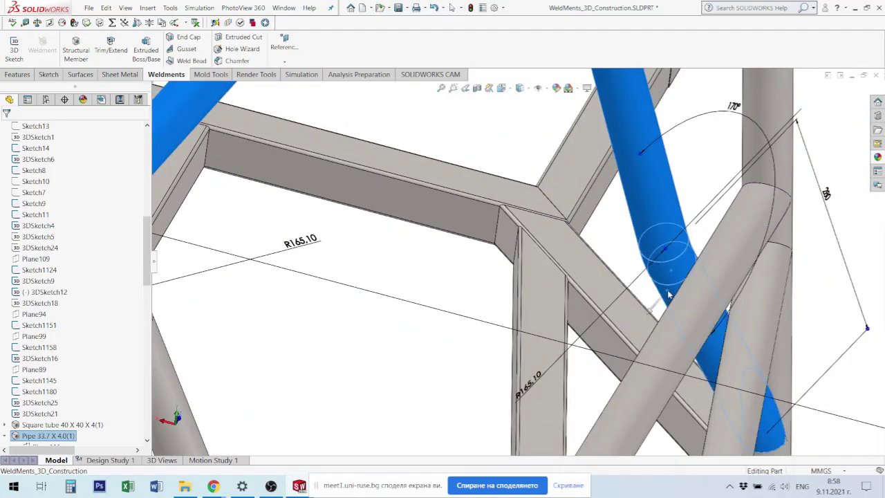
pyautogui.press('z')
pyautogui.press('z')
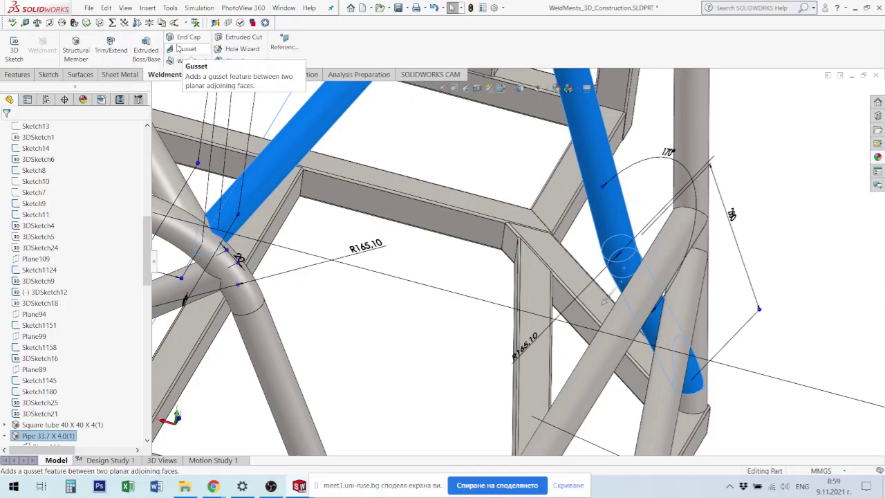
pyautogui.scroll(1, 601, 287)
pyautogui.scroll(1, 602, 287)
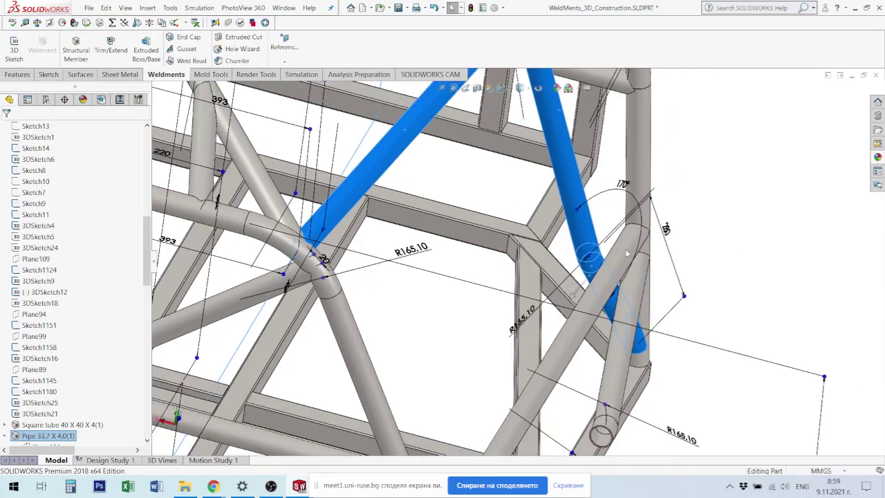
pyautogui.scroll(1, 602, 287)
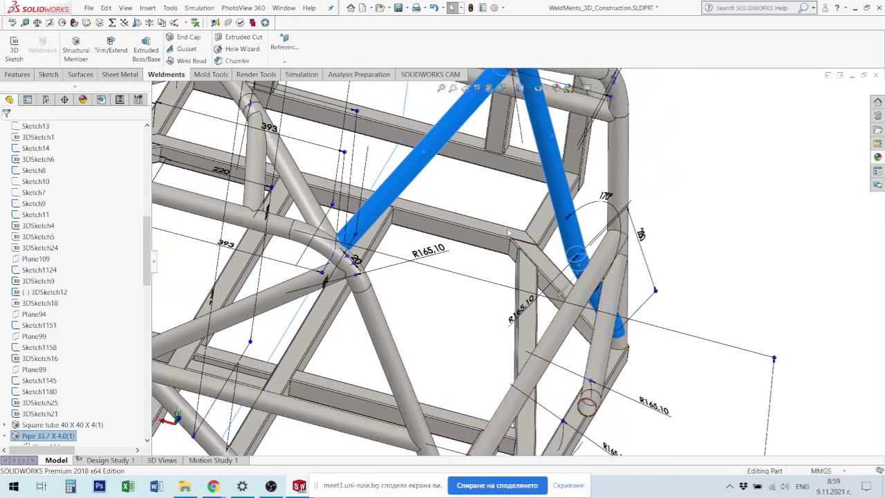
pyautogui.scroll(1, 488, 222)
pyautogui.scroll(1, 488, 221)
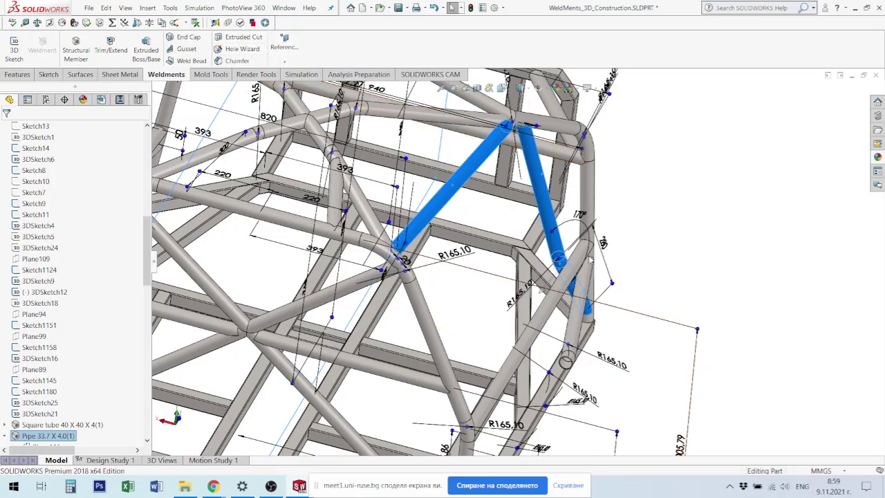
pyautogui.scroll(2, 502, 287)
pyautogui.scroll(2, 503, 287)
pyautogui.moveTo(503, 287); pyautogui.dragTo(600, 339, button='middle')
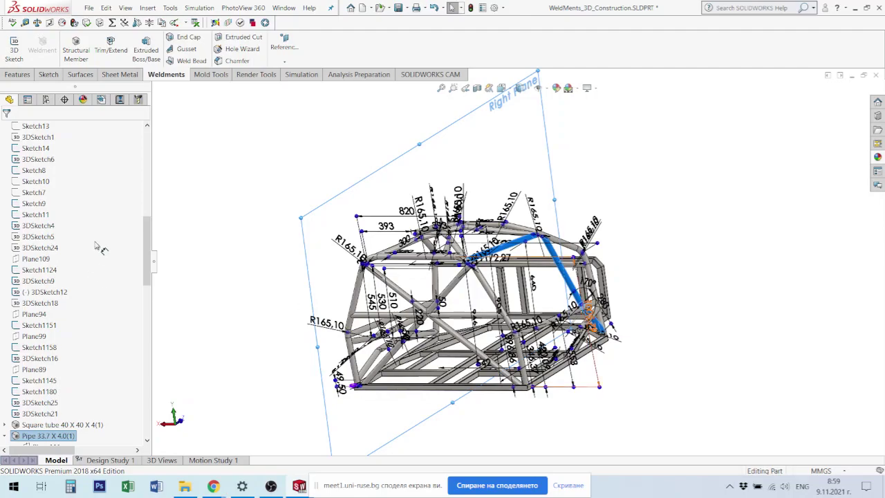
# Step: Start a Mirror across the Right Plane, adding the roof pipe and trimmed diagonal pipe as bodies
pyautogui.click(17, 74)
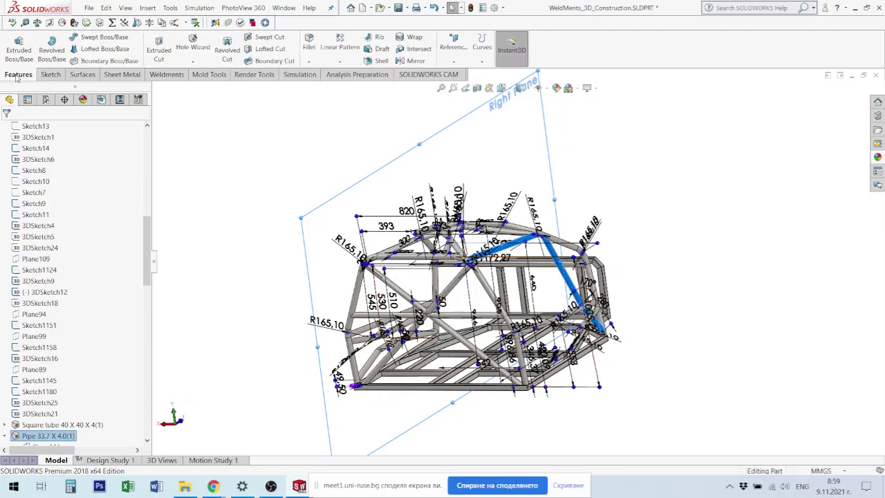
pyautogui.click(411, 62)
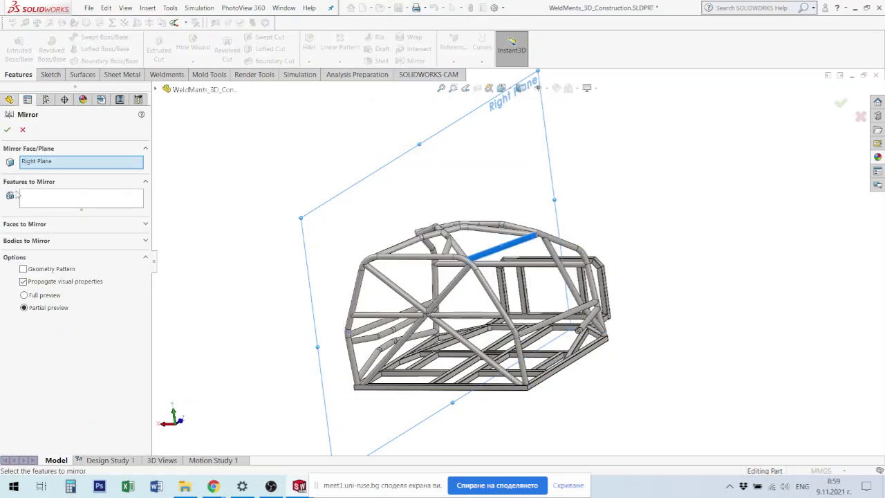
pyautogui.click(28, 241)
pyautogui.scroll(-2, 567, 320)
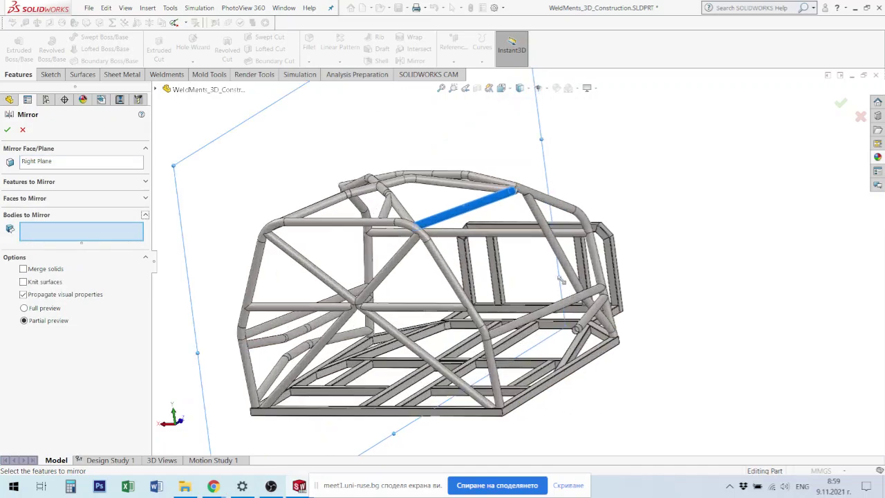
pyautogui.scroll(-2, 566, 221)
pyautogui.click(458, 201)
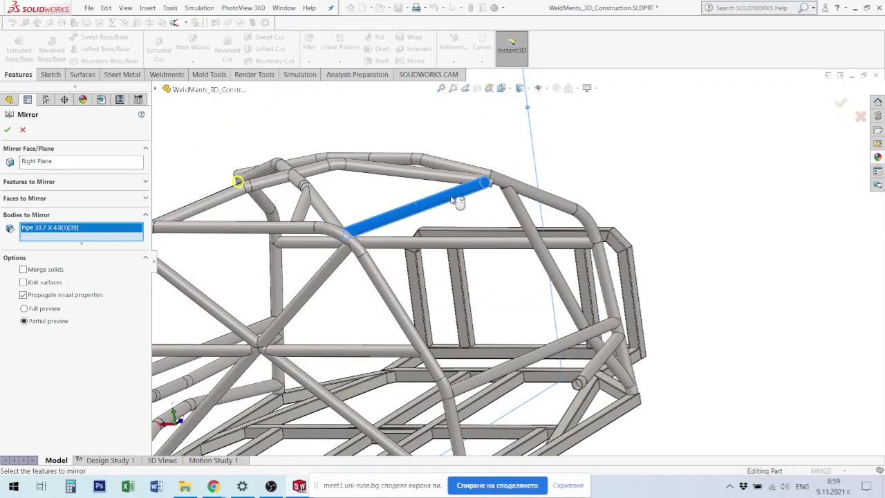
pyautogui.scroll(3, 534, 246)
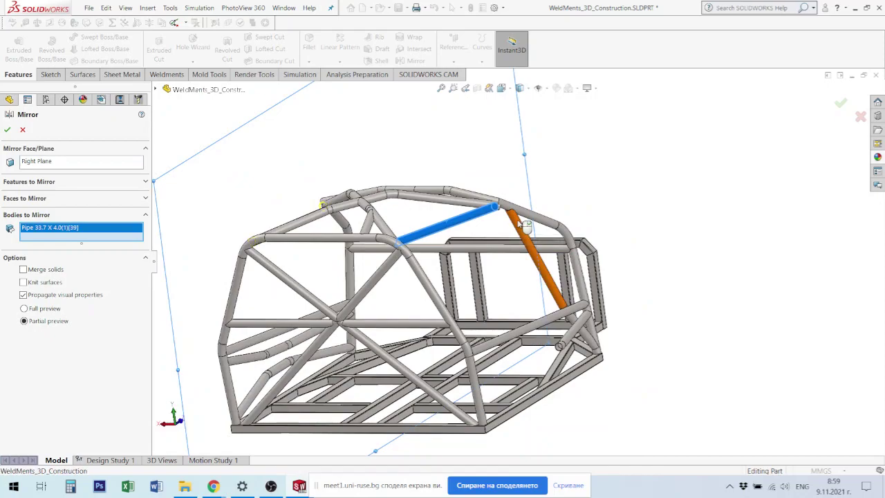
pyautogui.click(526, 225)
# Step: Add the lower diagonal pipe and the lower-right pipe to the bodies to mirror
pyautogui.scroll(-2, 561, 312)
pyautogui.scroll(-2, 570, 312)
pyautogui.scroll(-1, 578, 313)
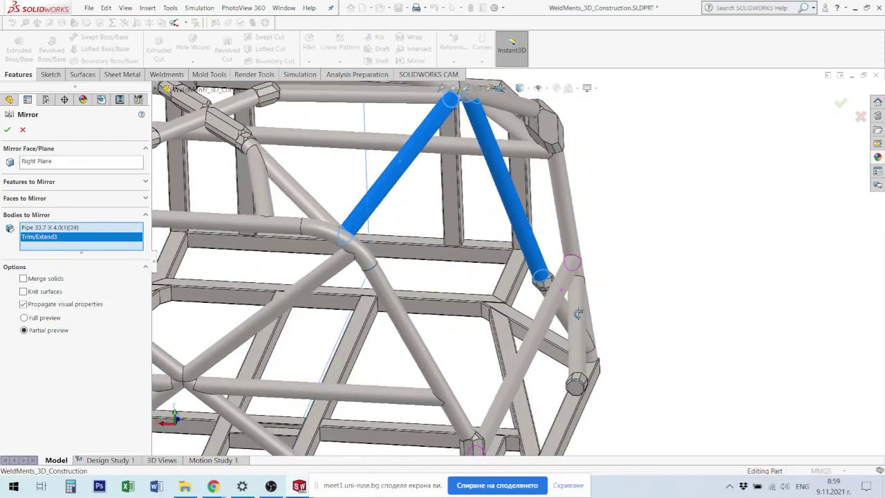
pyautogui.scroll(-1, 578, 313)
pyautogui.scroll(-2, 564, 291)
pyautogui.scroll(-1, 549, 280)
pyautogui.click(544, 278)
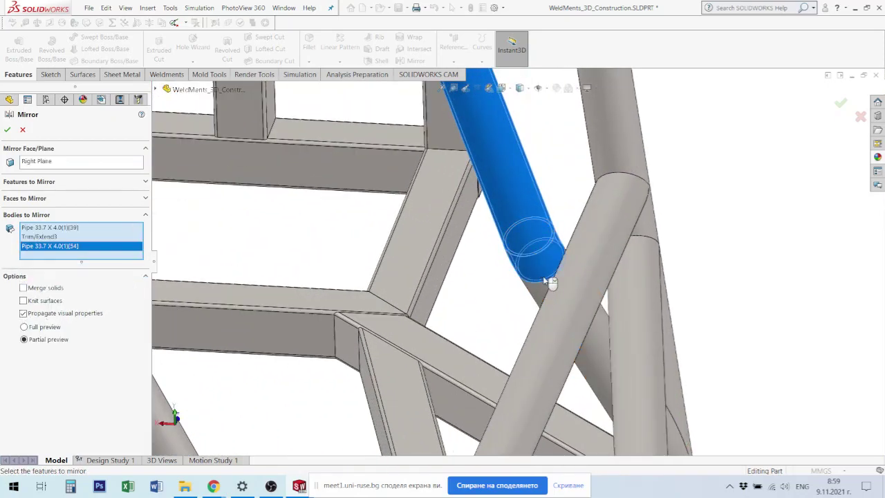
pyautogui.click(600, 361)
pyautogui.scroll(2, 602, 356)
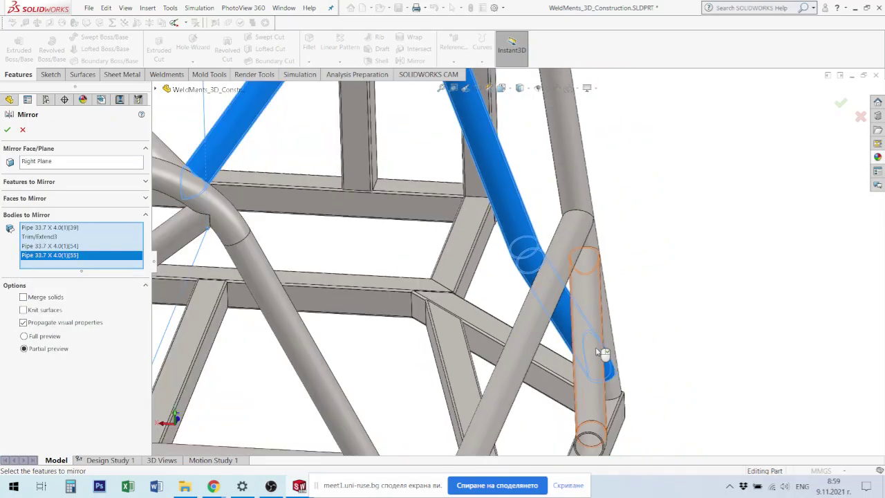
pyautogui.scroll(3, 603, 354)
pyautogui.scroll(3, 415, 318)
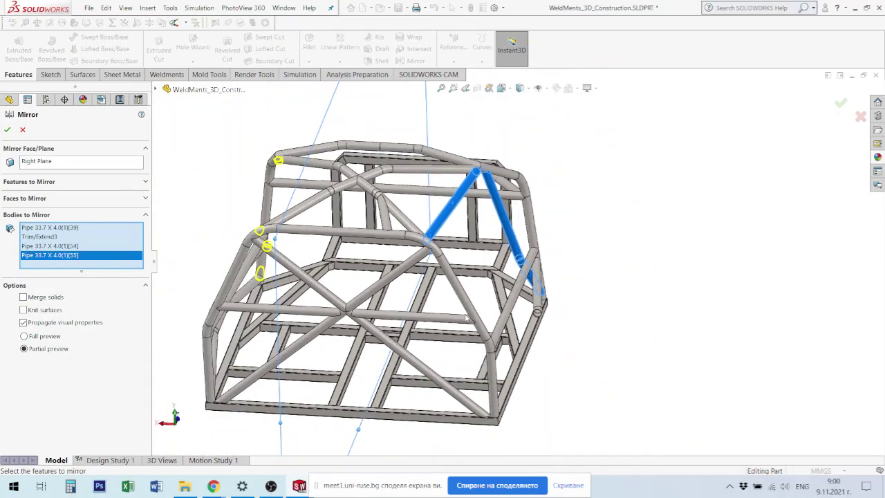
# Step: Orbit to the far side, add the remaining diagonal pipe, and confirm the mirror
pyautogui.moveTo(467, 318); pyautogui.dragTo(158, 331, button='middle')
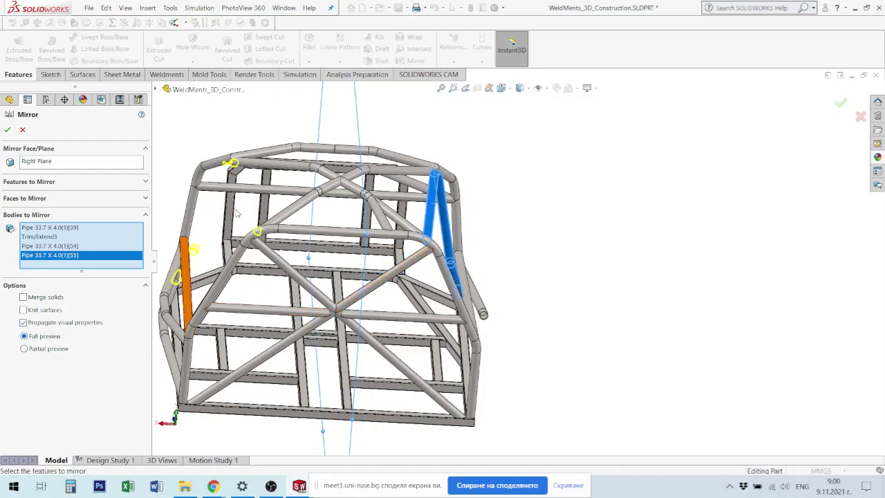
pyautogui.moveTo(185, 305); pyautogui.dragTo(267, 254, button='middle')
pyautogui.scroll(-2, 268, 256)
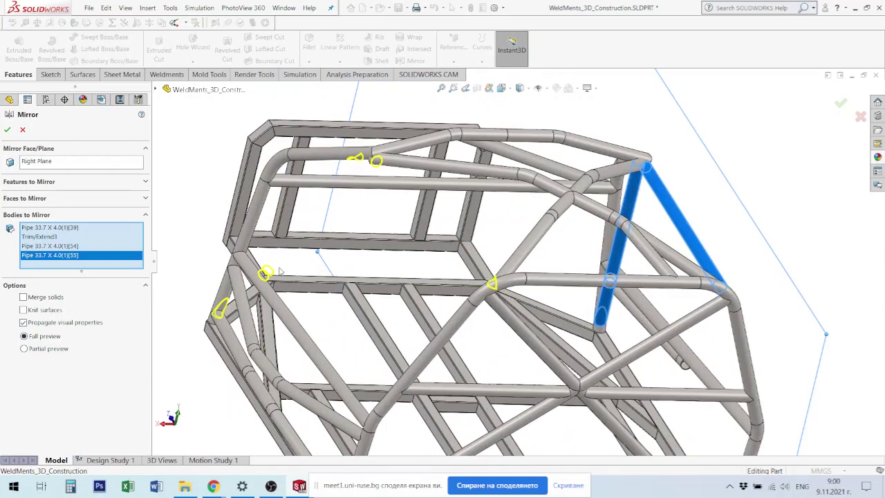
pyautogui.scroll(-2, 277, 266)
pyautogui.scroll(-1, 297, 276)
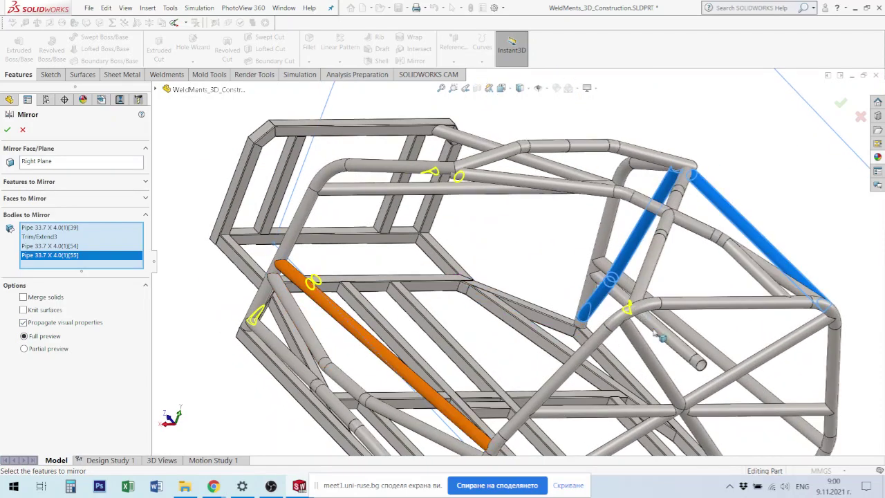
pyautogui.scroll(3, 657, 335)
pyautogui.moveTo(686, 271)
pyautogui.mouseDown(button='middle')
pyautogui.moveTo(652, 280)
pyautogui.moveTo(621, 260)
pyautogui.mouseUp(button='middle')
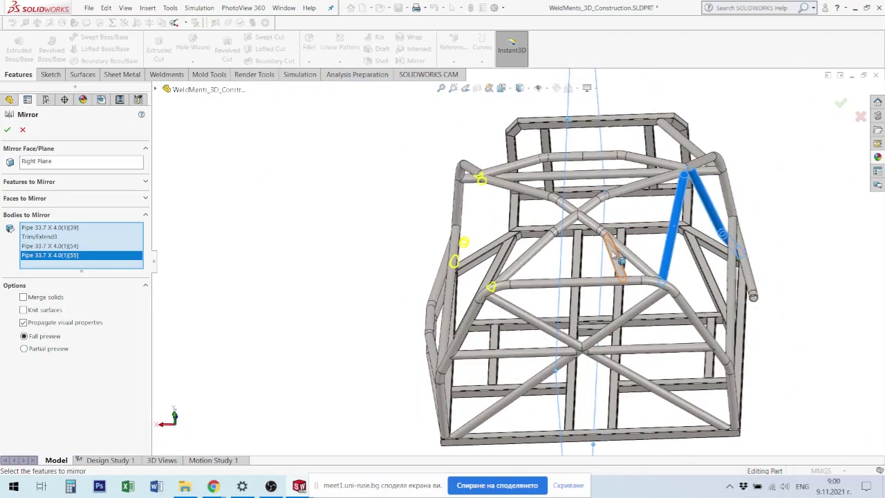
pyautogui.click(621, 260)
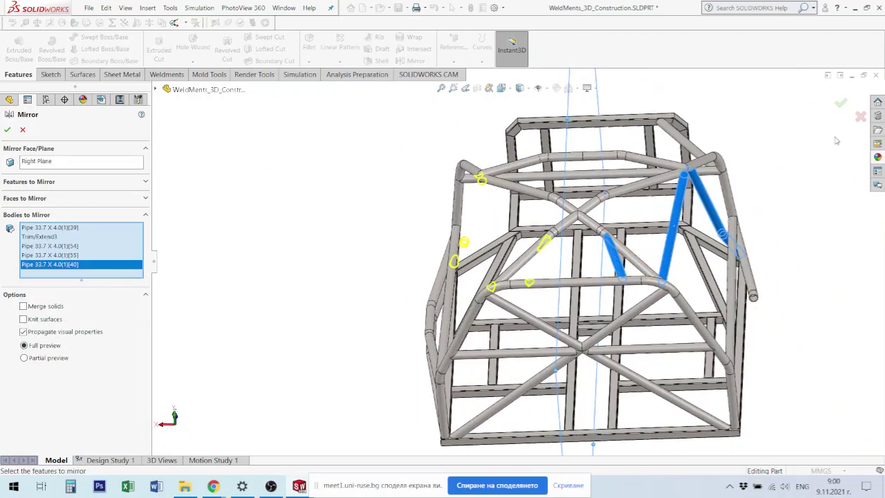
pyautogui.click(841, 105)
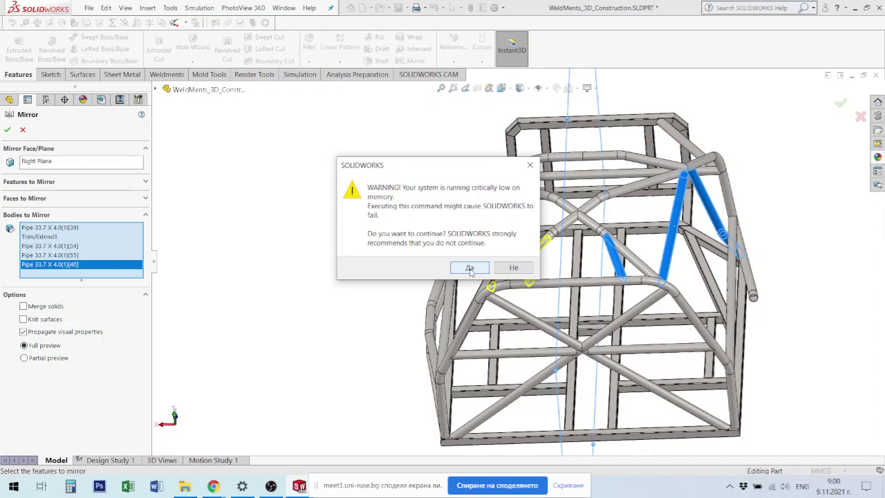
# Step: Accept the low-memory warning with Да and orbit to view the mirrored frame
pyautogui.click(471, 270)
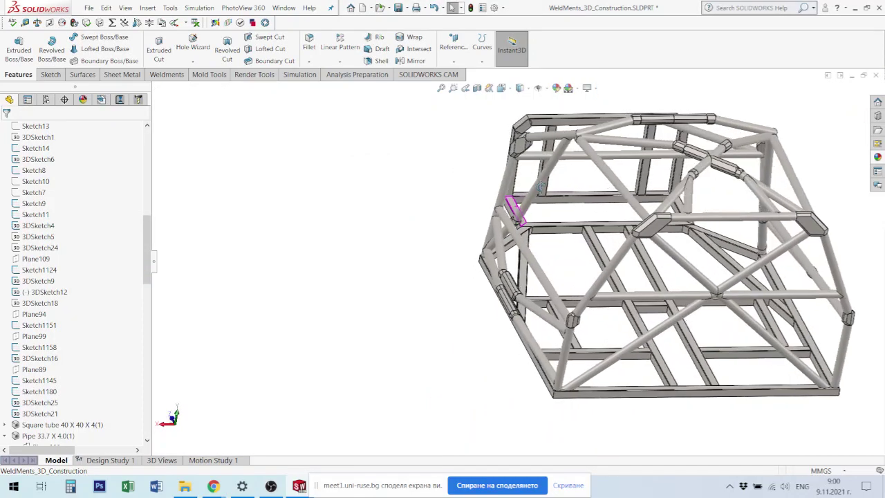
pyautogui.moveTo(541, 185); pyautogui.dragTo(463, 220, button='middle')
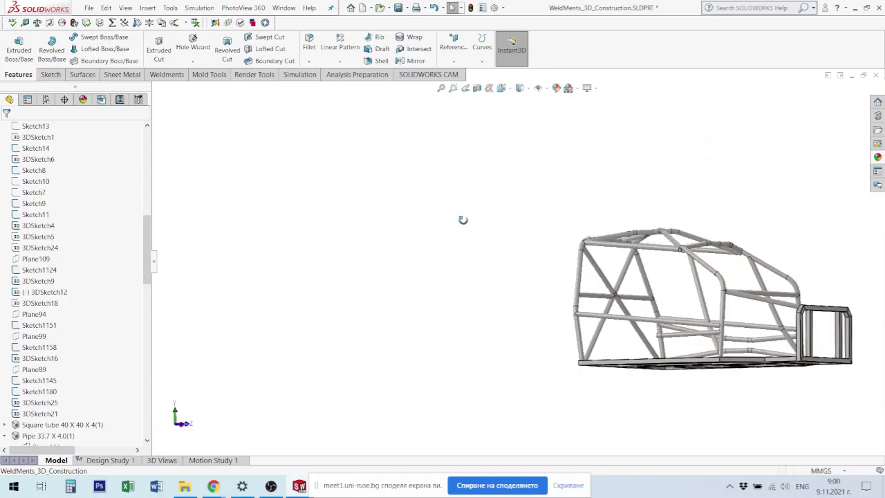
pyautogui.moveTo(463, 220); pyautogui.dragTo(439, 279, button='middle')
pyautogui.scroll(-3, 682, 360)
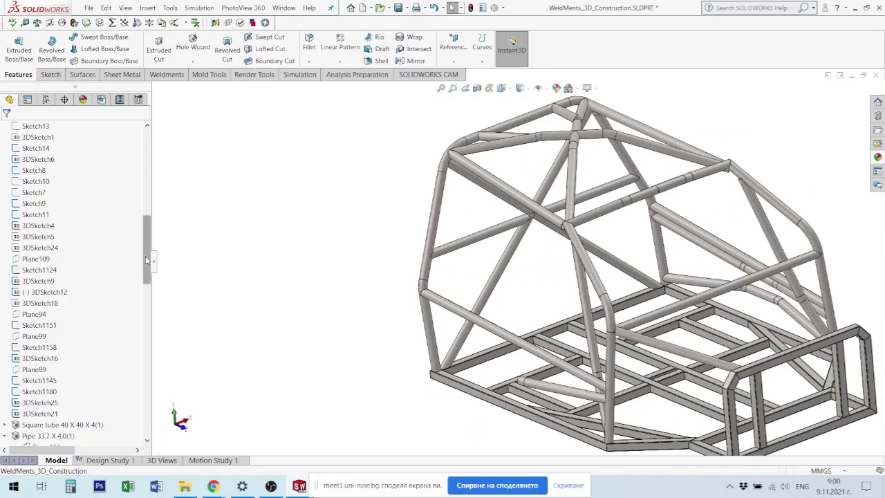
pyautogui.moveTo(148, 259); pyautogui.dragTo(152, 434)
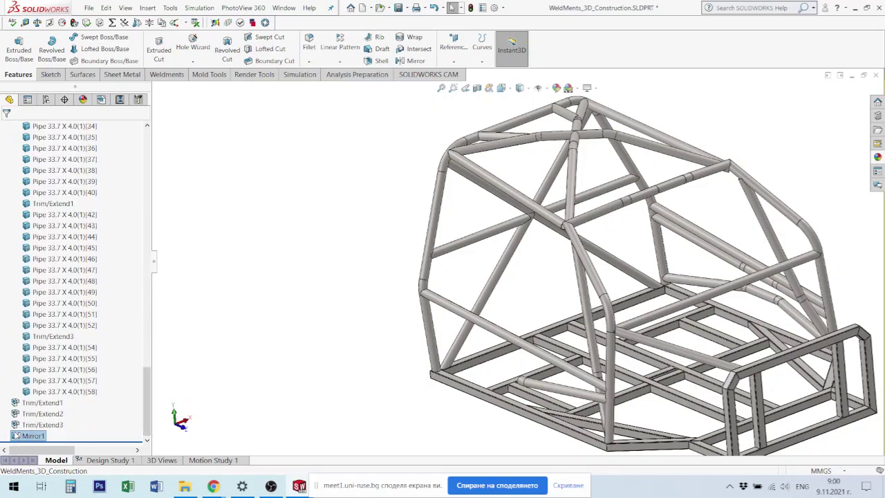
# Step: Edit Mirror1 to add Trim/Extend1 as a sixth mirrored body and apply it
pyautogui.rightClick(13, 437)
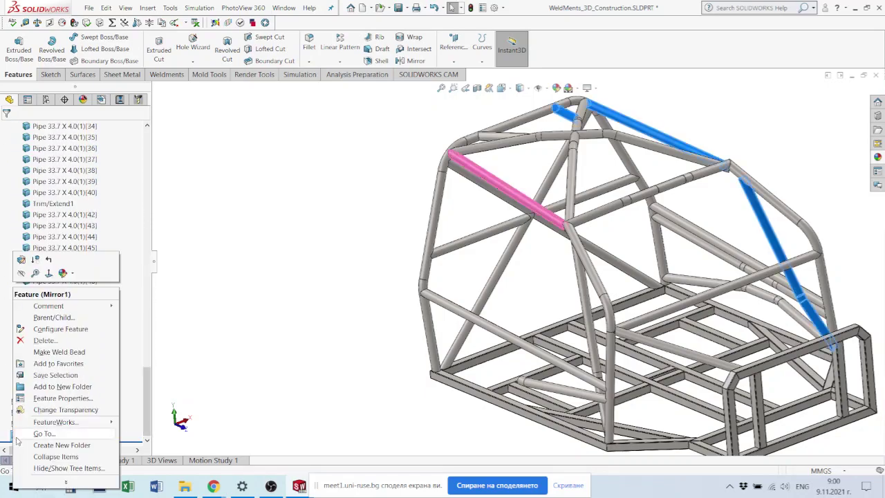
pyautogui.click(21, 259)
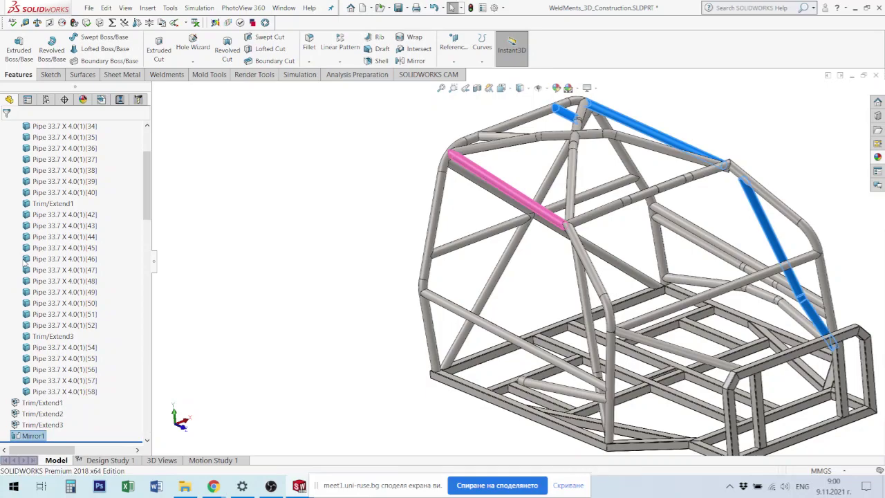
pyautogui.click(659, 348)
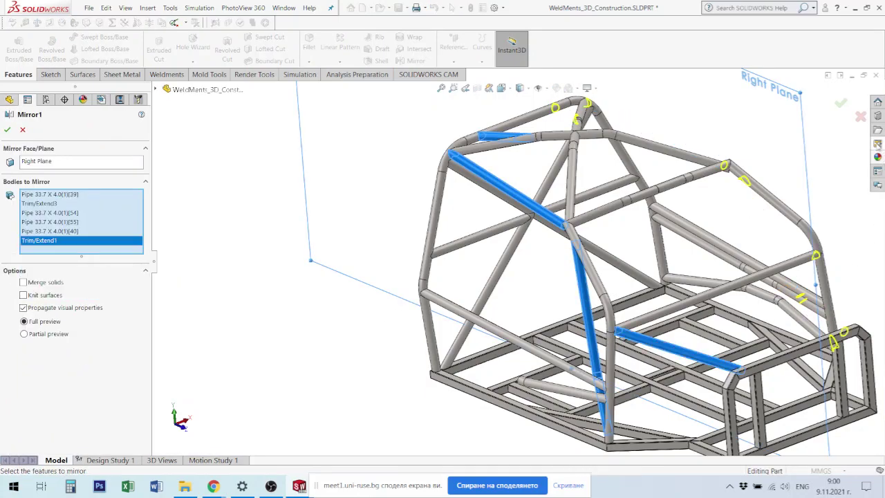
pyautogui.click(841, 103)
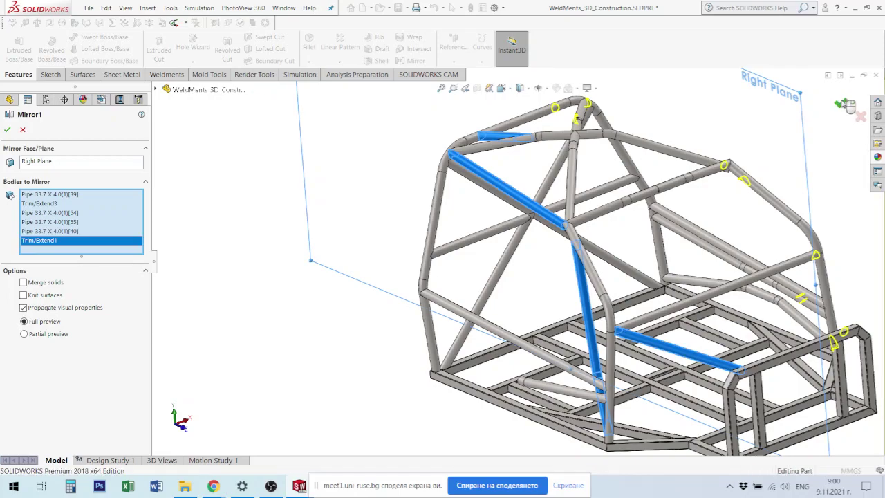
# Step: Orbit and zoom around the roll cage to inspect the mirrored pipe members
pyautogui.moveTo(812, 265); pyautogui.dragTo(838, 313, button='middle')
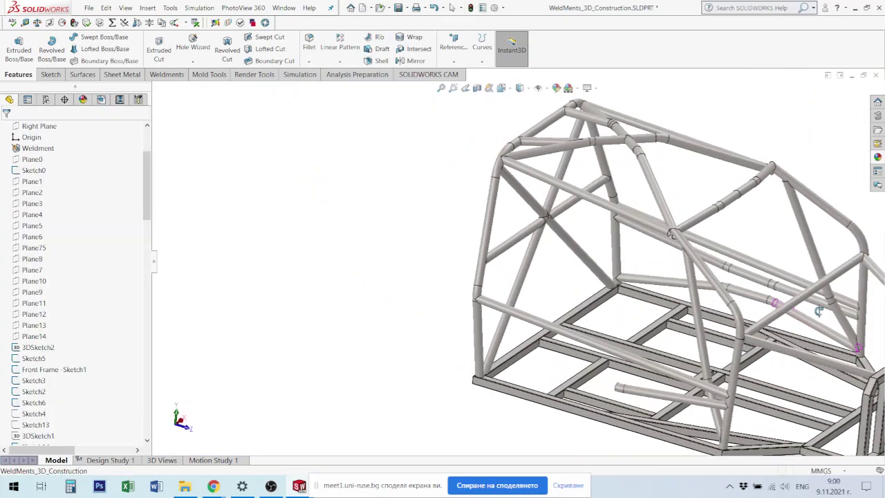
pyautogui.scroll(3, 817, 304)
pyautogui.scroll(-3, 625, 253)
pyautogui.scroll(-2, 672, 263)
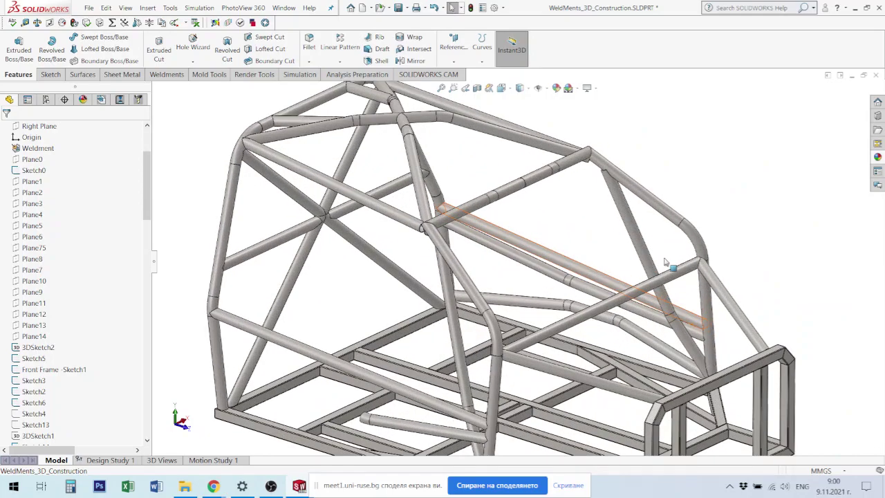
pyautogui.scroll(-3, 674, 280)
pyautogui.scroll(3, 675, 280)
pyautogui.moveTo(674, 280)
pyautogui.mouseDown(button='middle')
pyautogui.moveTo(638, 316)
pyautogui.moveTo(664, 355)
pyautogui.mouseUp(button='middle')
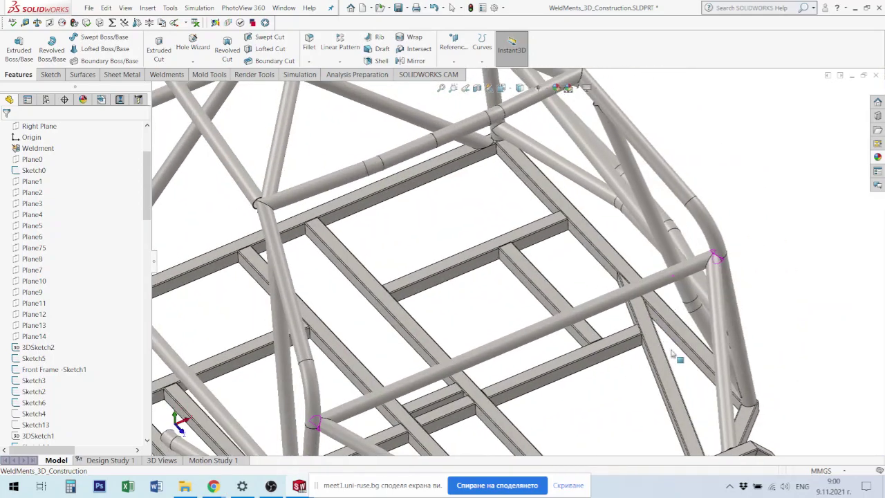
pyautogui.scroll(2, 660, 356)
pyautogui.scroll(2, 664, 360)
pyautogui.moveTo(531, 259)
pyautogui.mouseDown(button='middle')
pyautogui.moveTo(543, 249)
pyautogui.moveTo(568, 349)
pyautogui.moveTo(692, 415)
pyautogui.mouseUp(button='middle')
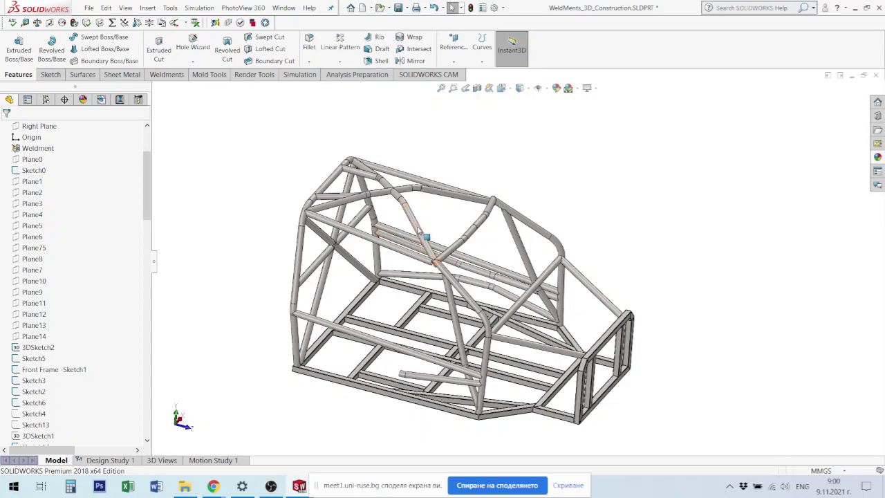
# Step: Select a roll-bar pipe to check its dimensions, then clear the selection
pyautogui.click(418, 230)
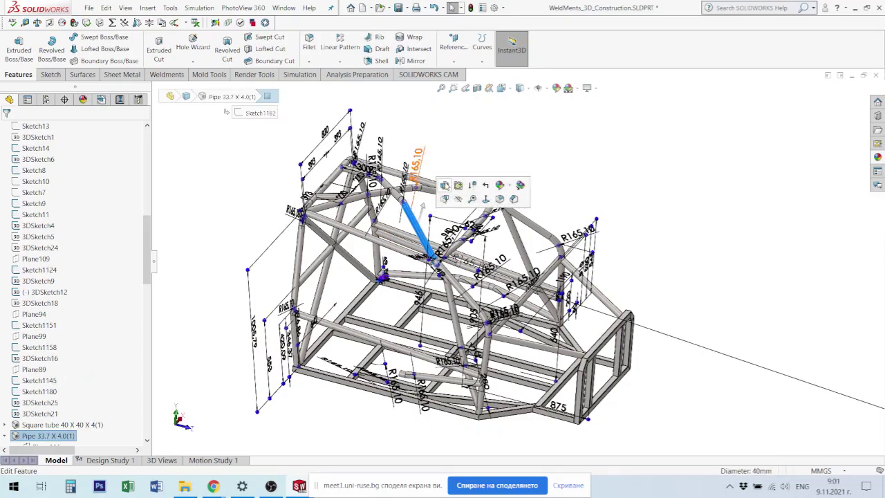
pyautogui.click(672, 197)
pyautogui.scroll(3, 711, 322)
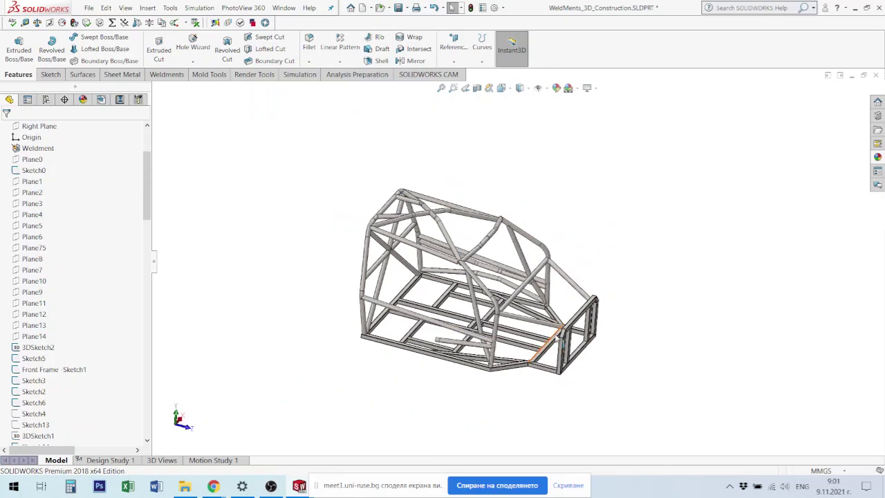
pyautogui.scroll(-2, 557, 337)
pyautogui.scroll(-3, 557, 343)
pyautogui.scroll(-3, 533, 281)
pyautogui.scroll(-3, 514, 297)
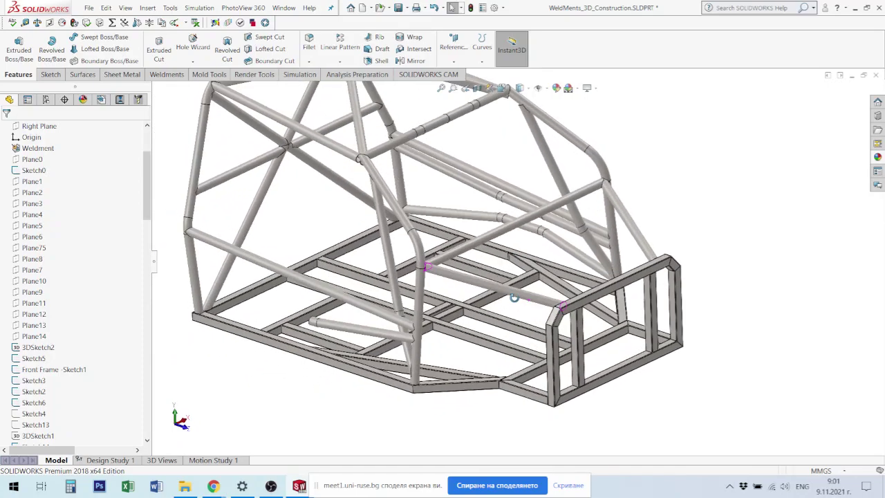
pyautogui.scroll(1, 514, 297)
pyautogui.scroll(3, 516, 261)
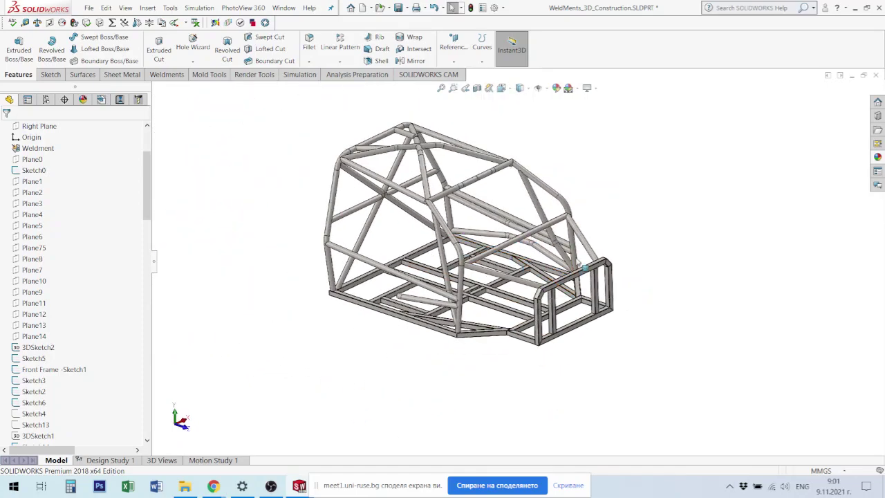
pyautogui.scroll(-1, 523, 189)
pyautogui.scroll(-4, 523, 188)
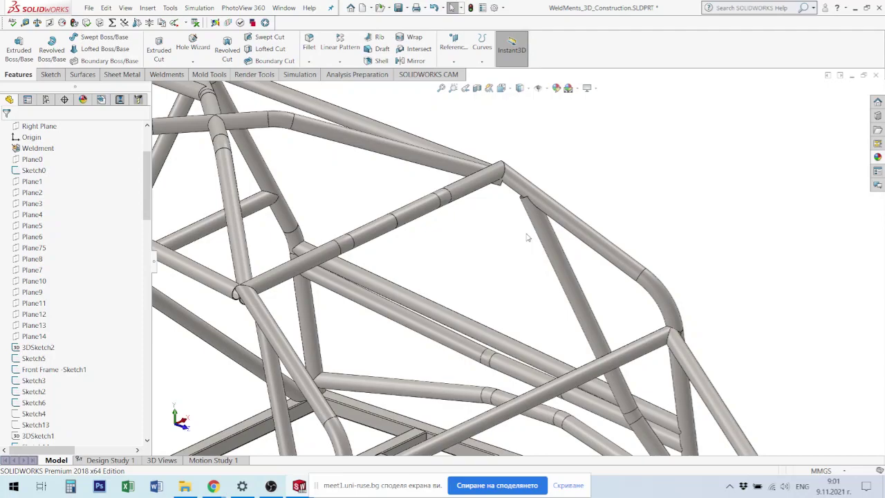
pyautogui.scroll(2, 543, 306)
pyautogui.scroll(2, 547, 305)
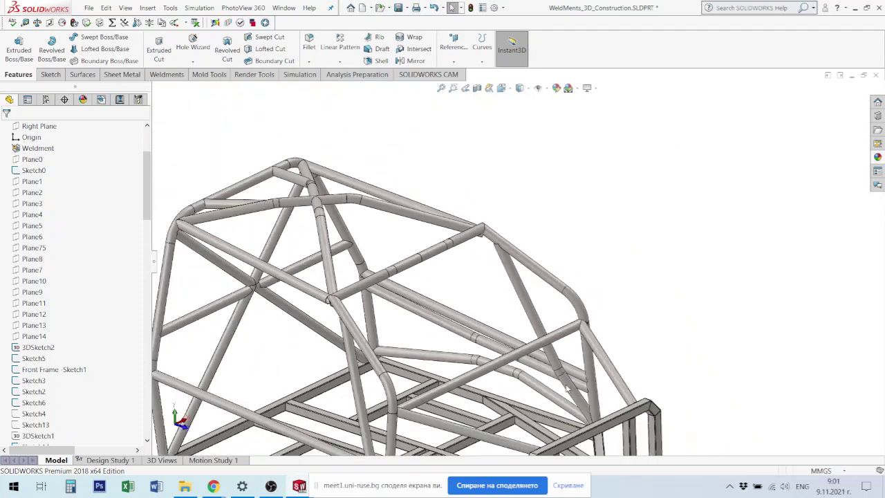
pyautogui.scroll(1, 569, 389)
pyautogui.click(574, 336)
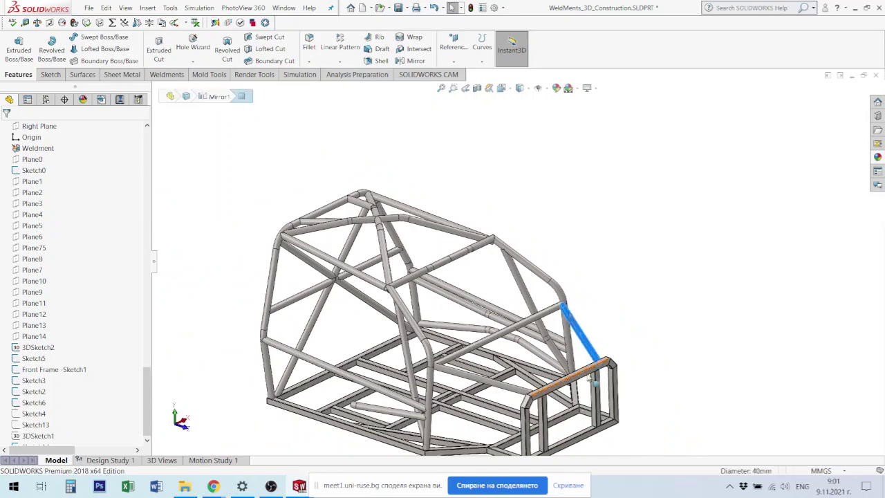
pyautogui.scroll(-2, 557, 402)
pyautogui.scroll(-2, 526, 415)
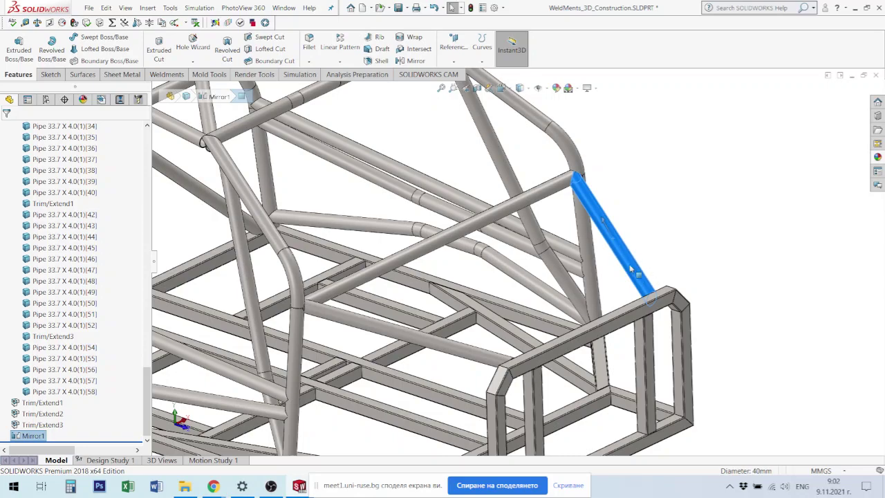
pyautogui.scroll(3, 650, 329)
pyautogui.scroll(3, 650, 335)
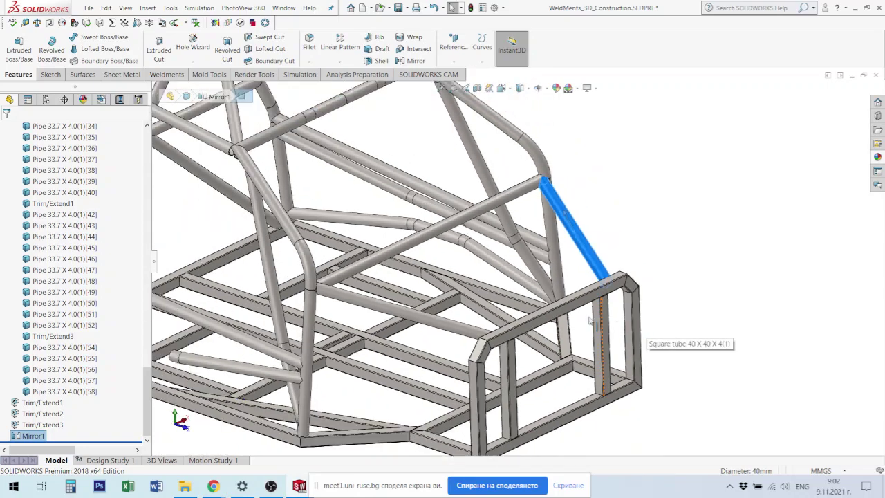
pyautogui.scroll(-5, 442, 159)
pyautogui.scroll(3, 651, 276)
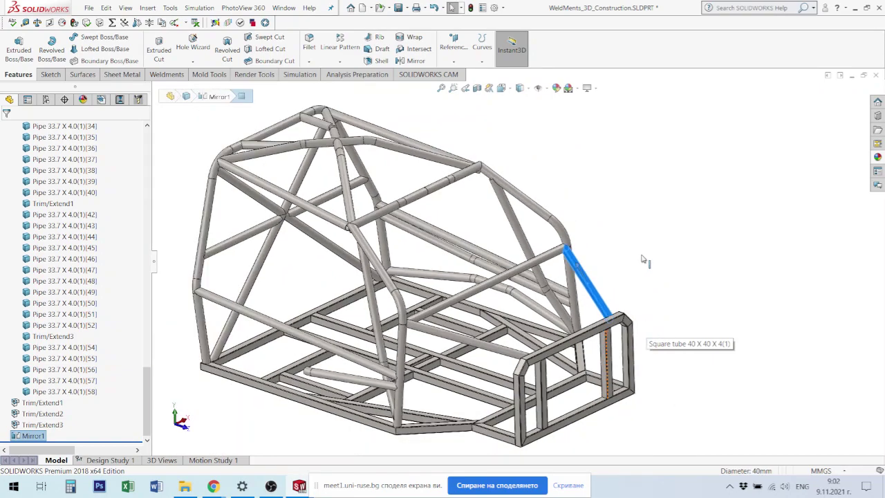
pyautogui.scroll(1, 643, 256)
pyautogui.scroll(-2, 439, 228)
pyautogui.scroll(2, 453, 303)
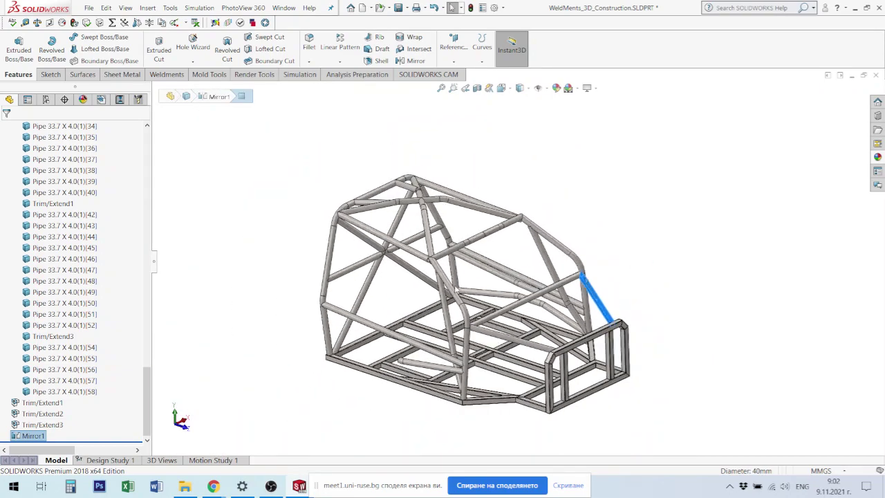
pyautogui.scroll(-2, 456, 291)
pyautogui.scroll(-2, 456, 259)
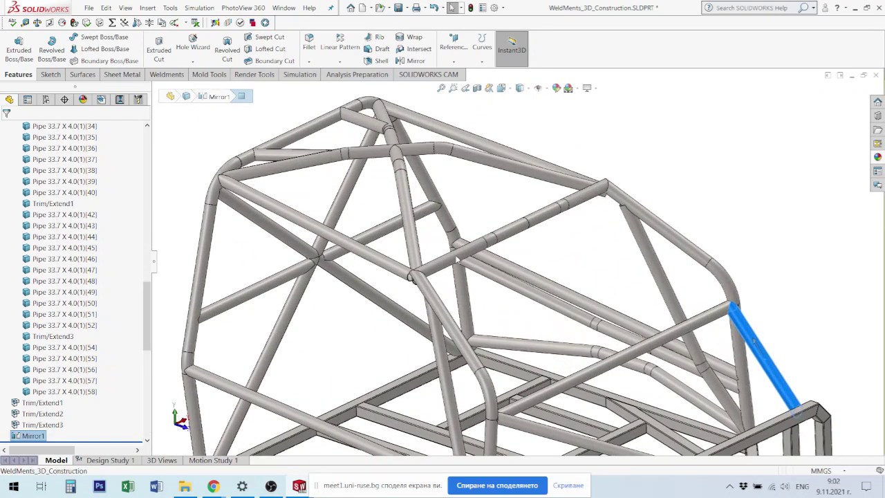
# Step: Check the sketch dimensions of a frame tube and the upper cross pipe, then clear the selection
pyautogui.click(471, 247)
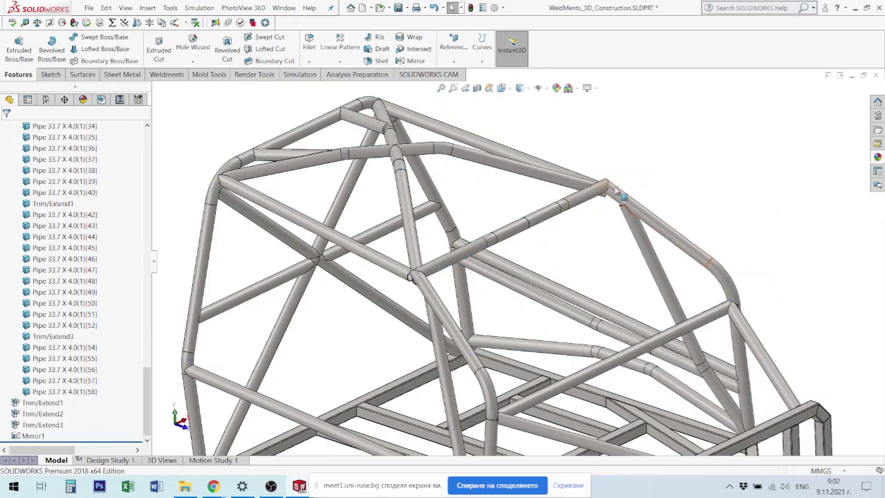
pyautogui.click(774, 201)
pyautogui.scroll(-2, 542, 235)
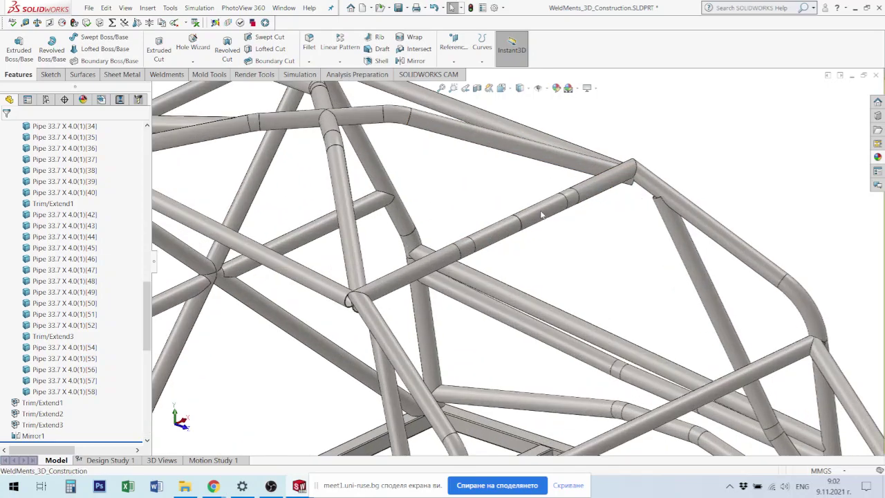
pyautogui.click(542, 215)
pyautogui.scroll(1, 739, 207)
pyautogui.scroll(1, 734, 210)
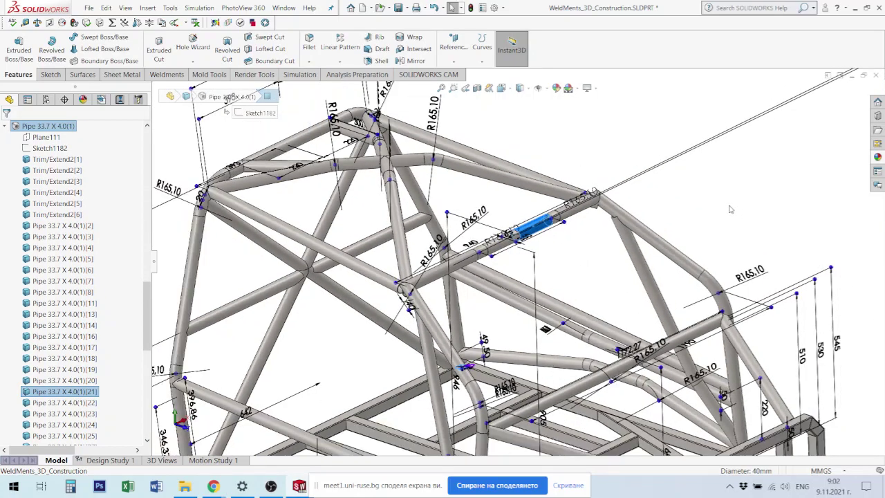
pyautogui.scroll(2, 646, 256)
pyautogui.press('Escape')
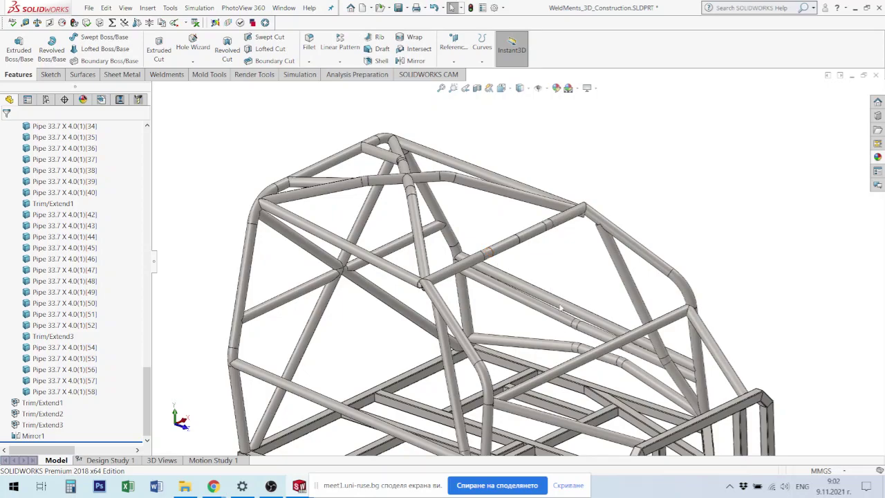
# Step: Save the weldment frame part with Ctrl+S
pyautogui.scroll(3, 567, 322)
pyautogui.scroll(2, 613, 340)
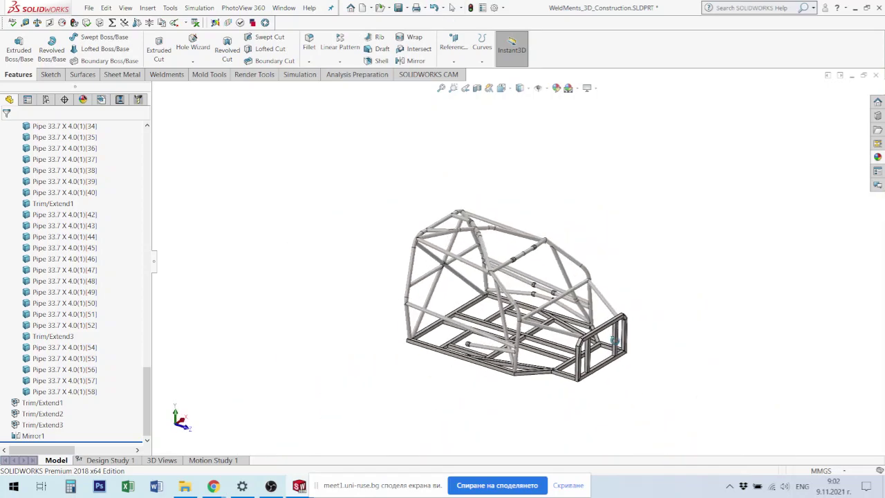
pyautogui.scroll(-3, 612, 343)
pyautogui.scroll(2, 613, 350)
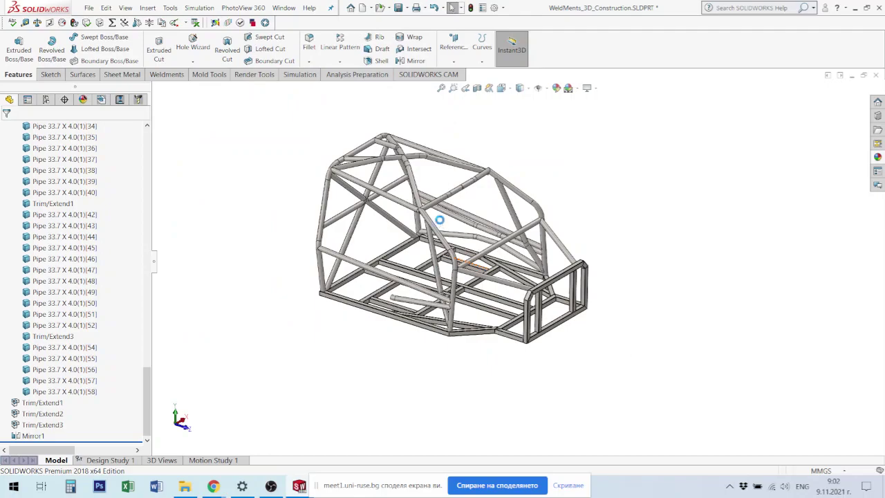
pyautogui.hotkey('ctrl', 's')
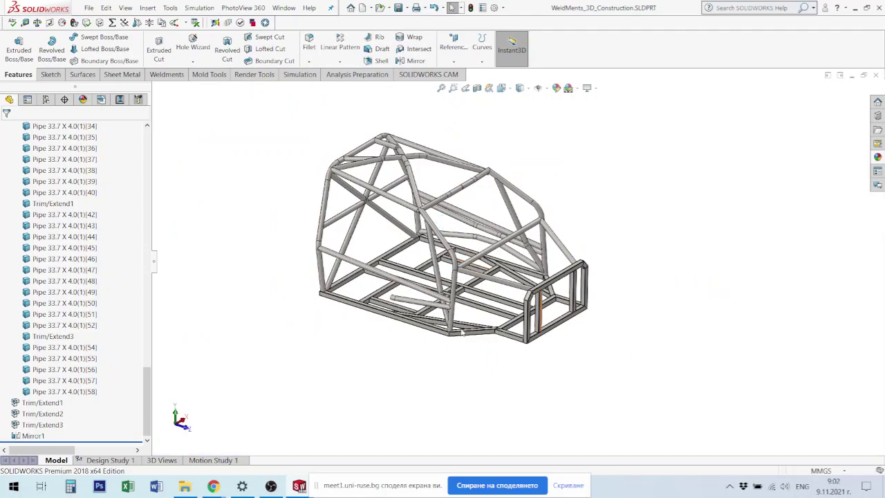
pyautogui.scroll(-2, 553, 319)
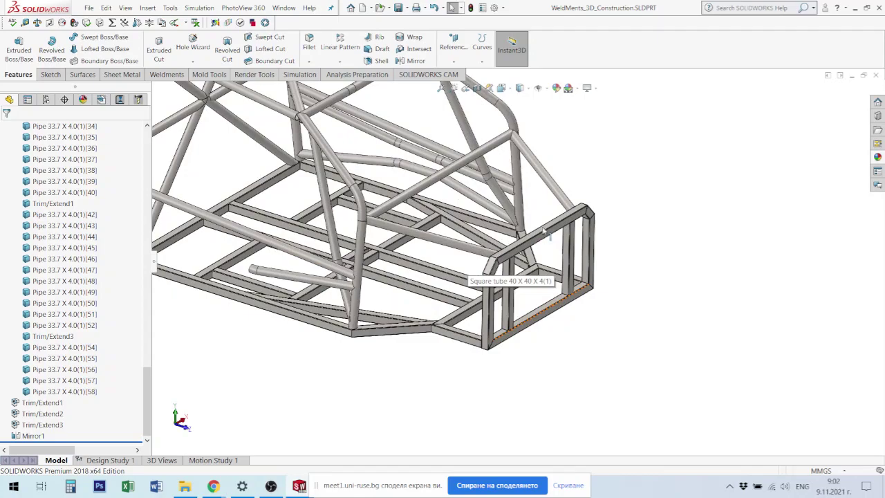
pyautogui.scroll(3, 521, 281)
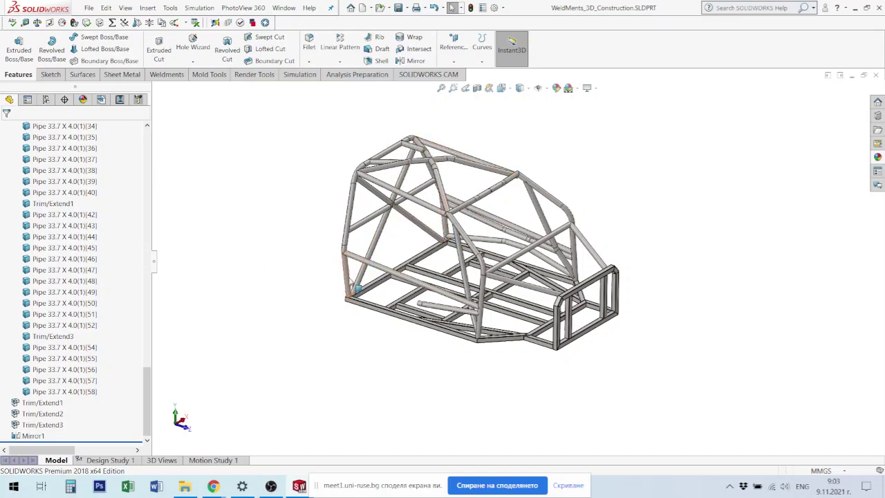
# Step: Inspect the sketch dimensions of a roll-cage pipe, then dismiss the dimension options
pyautogui.click(347, 280)
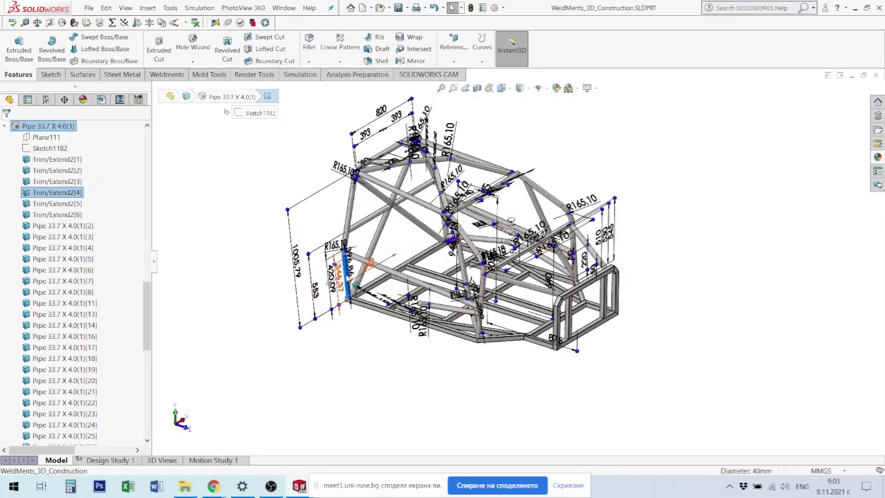
pyautogui.click(348, 267)
pyautogui.rightClick(349, 280)
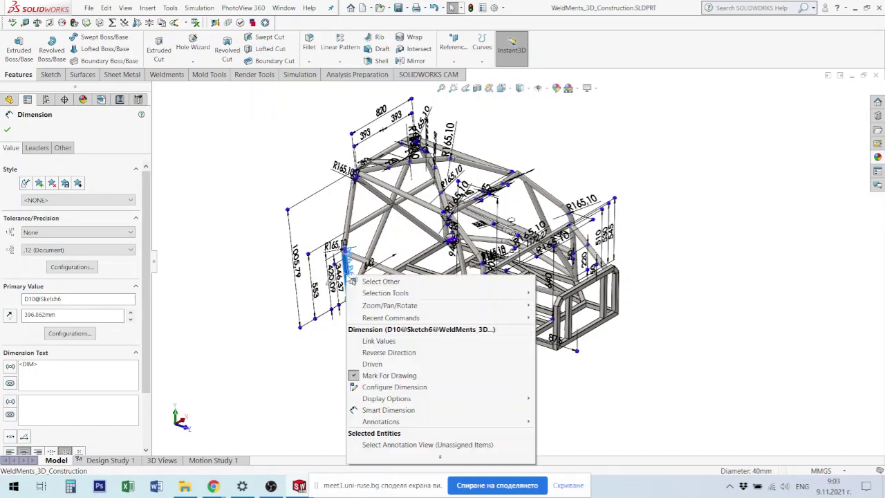
pyautogui.click(302, 350)
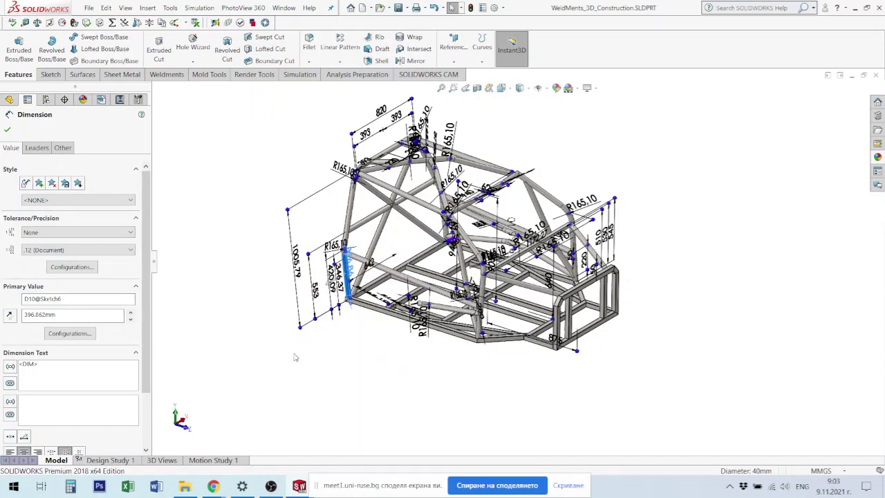
# Step: Launch Insert into New Part from the left corner upright pipe's context menu
pyautogui.moveTo(372, 327); pyautogui.dragTo(346, 246, button='middle')
pyautogui.scroll(-3, 345, 246)
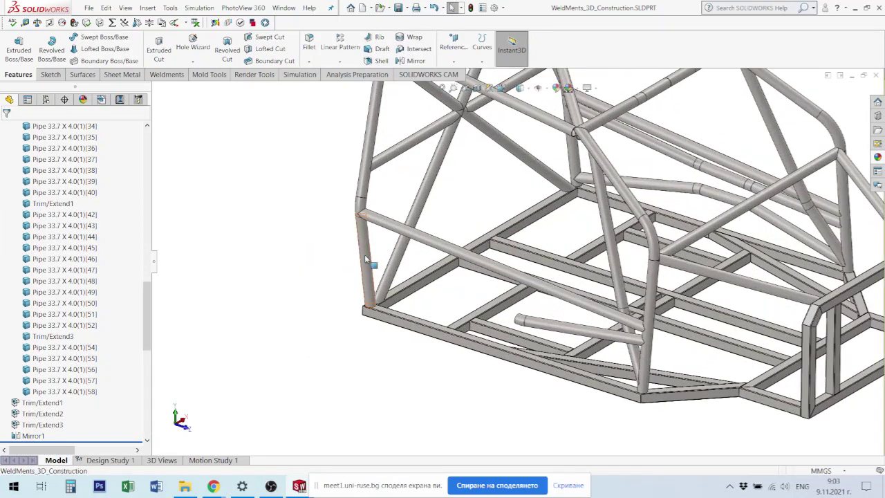
pyautogui.rightClick(365, 257)
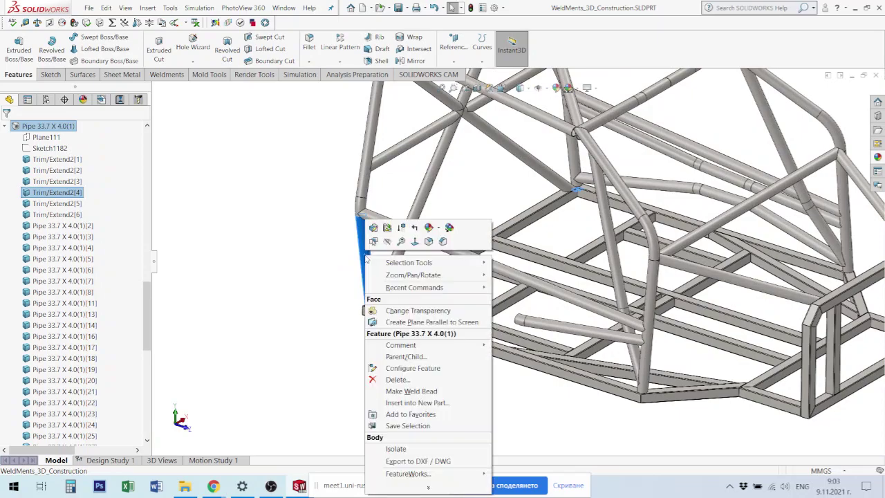
pyautogui.click(428, 489)
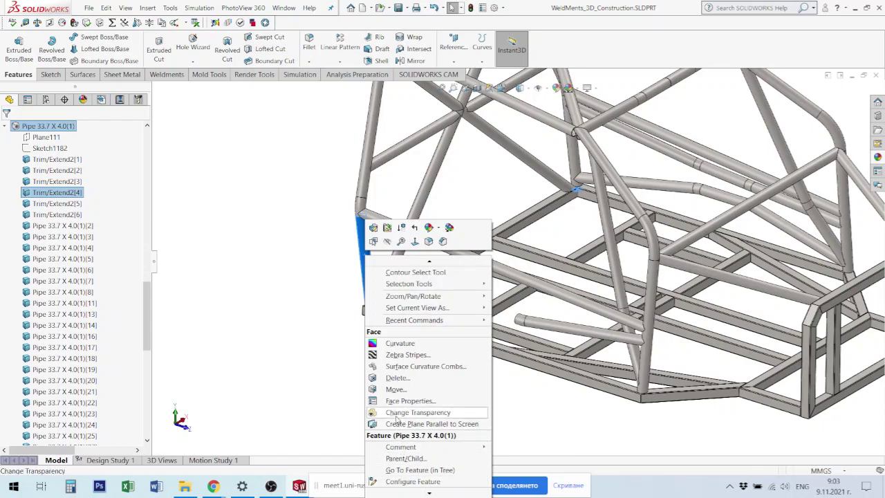
pyautogui.scroll(1, 429, 377)
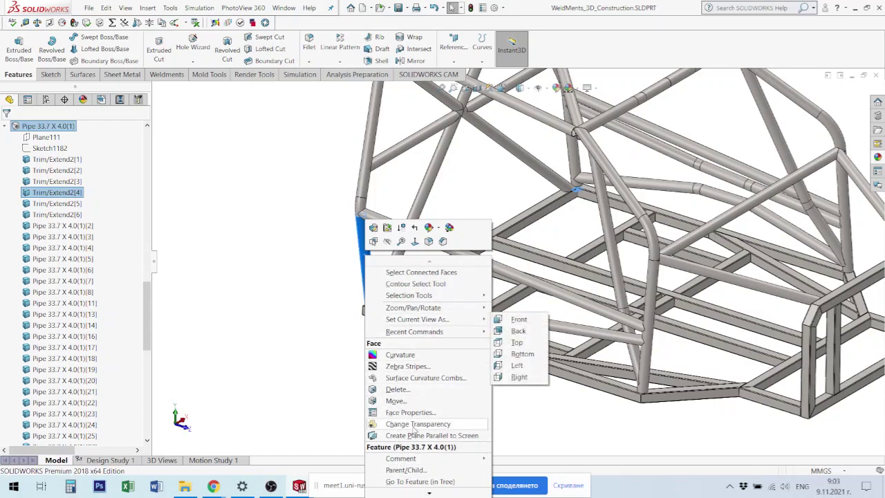
pyautogui.scroll(-3, 417, 404)
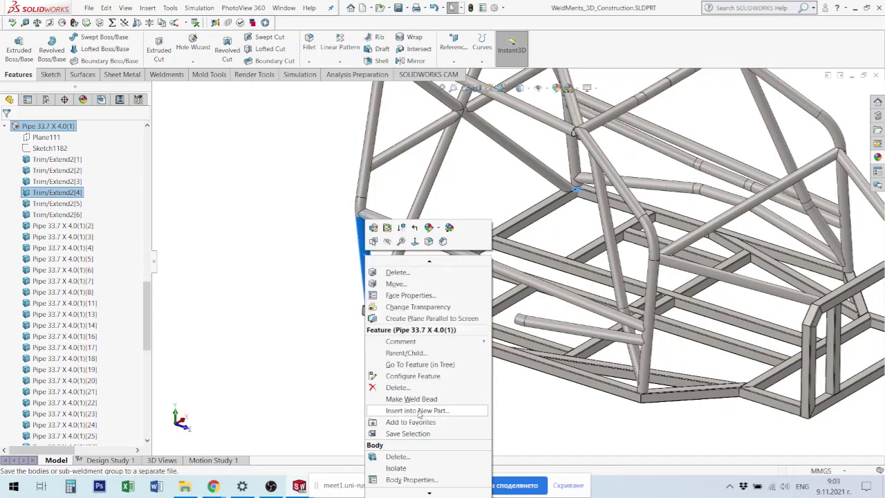
pyautogui.click(419, 411)
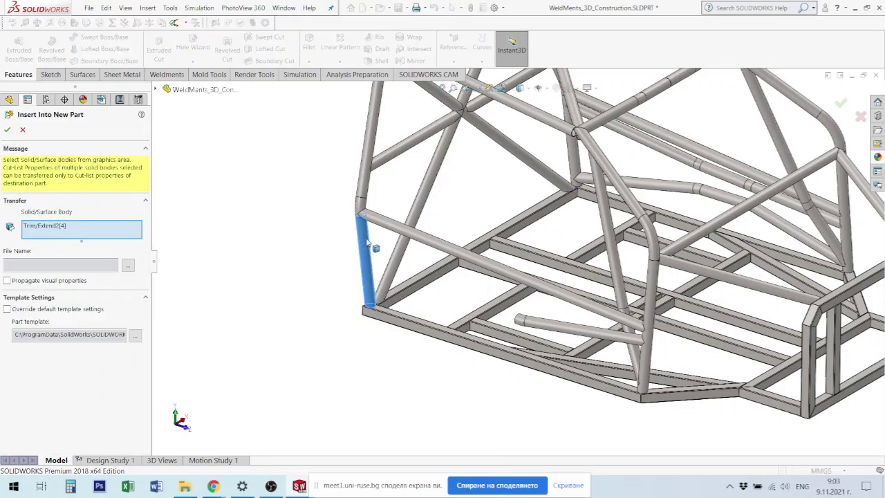
# Step: Add the connected pipes and the roll bar's upper pipes to the transfer list
pyautogui.click(361, 212)
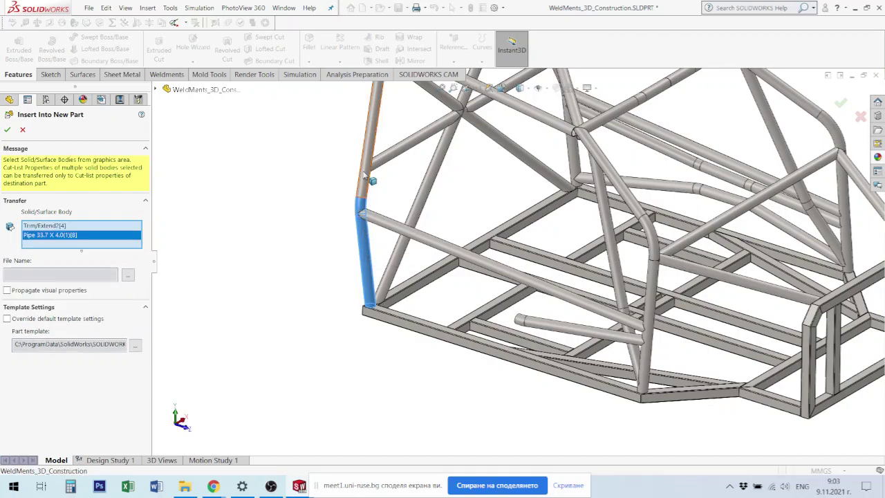
pyautogui.click(368, 179)
pyautogui.scroll(3, 422, 183)
pyautogui.scroll(3, 436, 182)
pyautogui.scroll(-3, 436, 181)
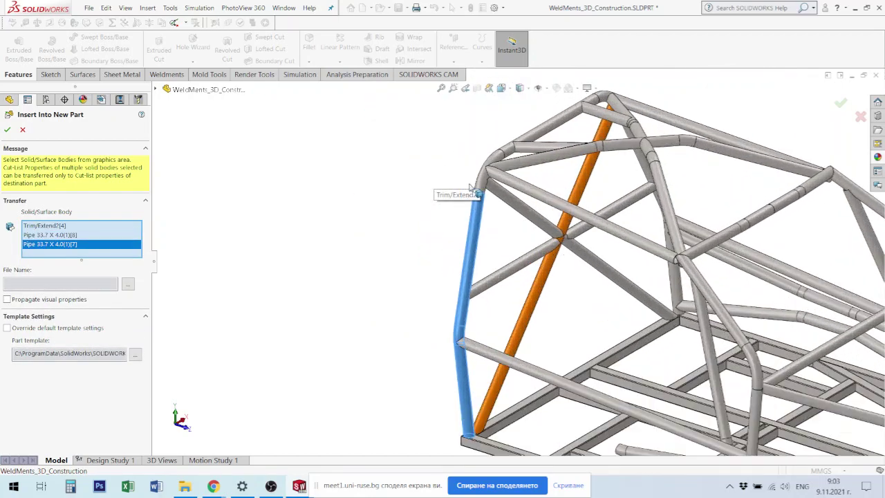
pyautogui.click(524, 140)
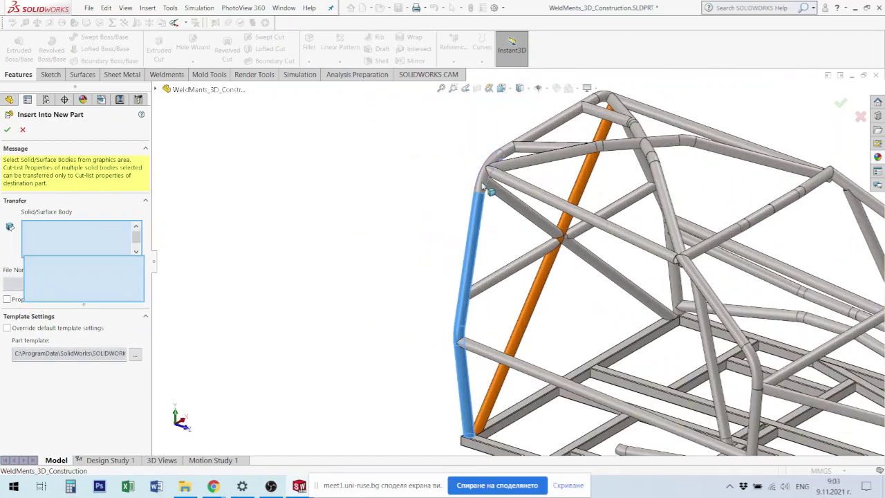
pyautogui.click(524, 141)
pyautogui.scroll(-2, 532, 138)
pyautogui.scroll(-2, 540, 133)
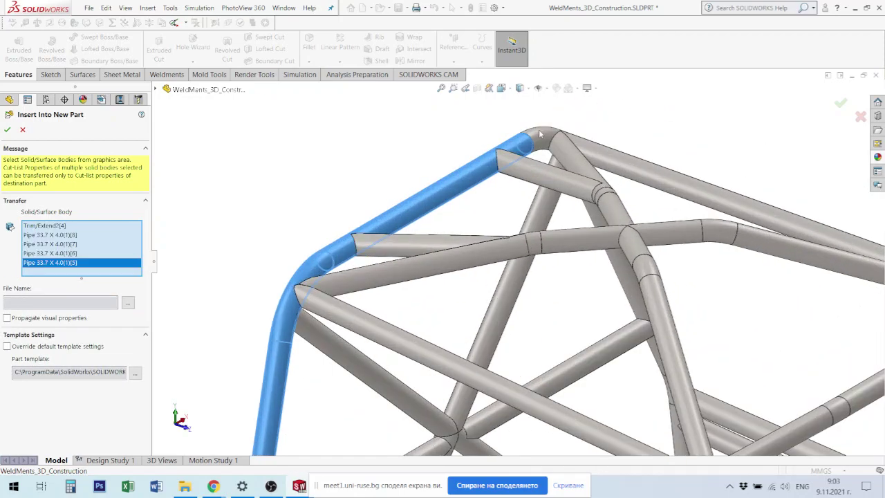
pyautogui.click(542, 134)
# Step: Add the right top, short corner and right diagonal pipes, then create the new part
pyautogui.moveTo(542, 133); pyautogui.dragTo(757, 199, button='middle')
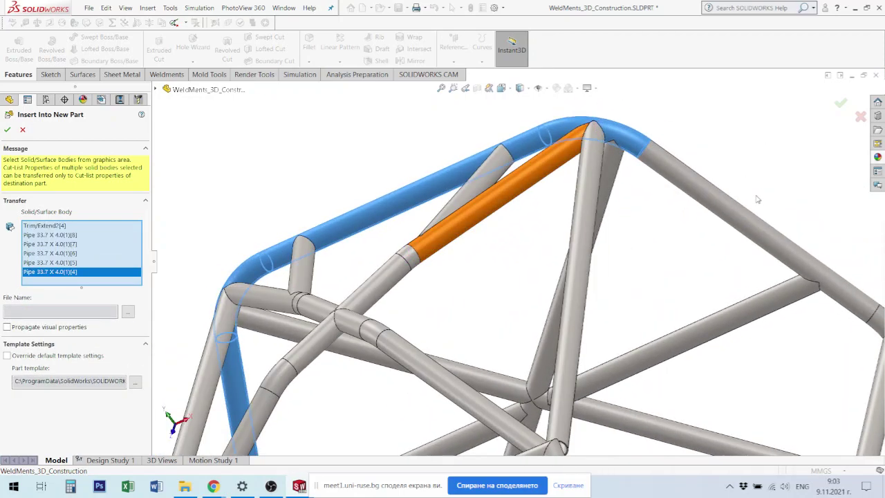
pyautogui.click(726, 200)
pyautogui.scroll(2, 733, 208)
pyautogui.scroll(-3, 745, 304)
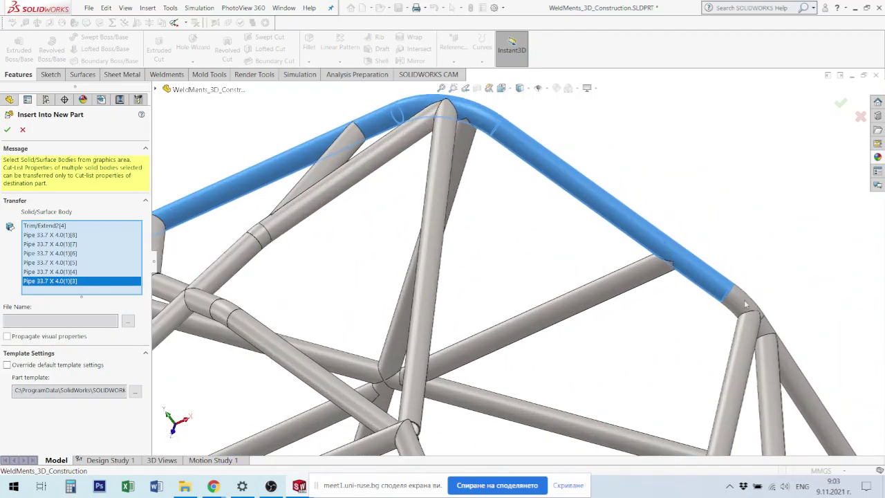
pyautogui.click(746, 306)
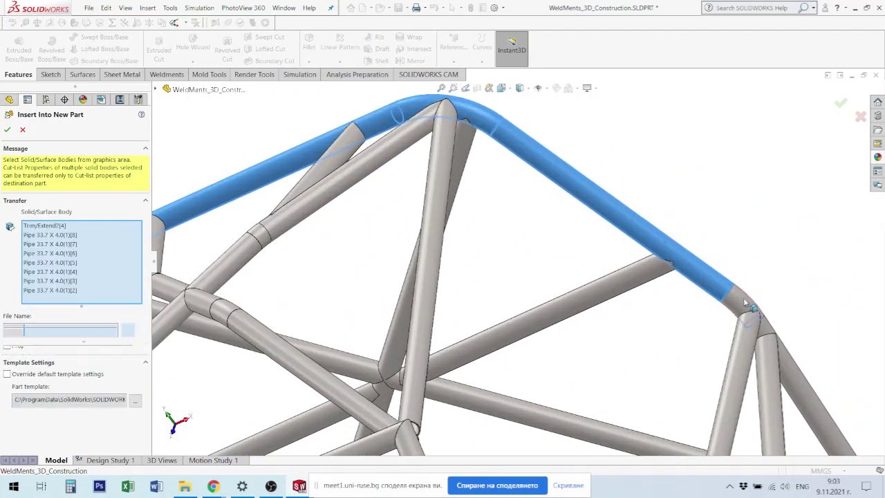
pyautogui.click(768, 329)
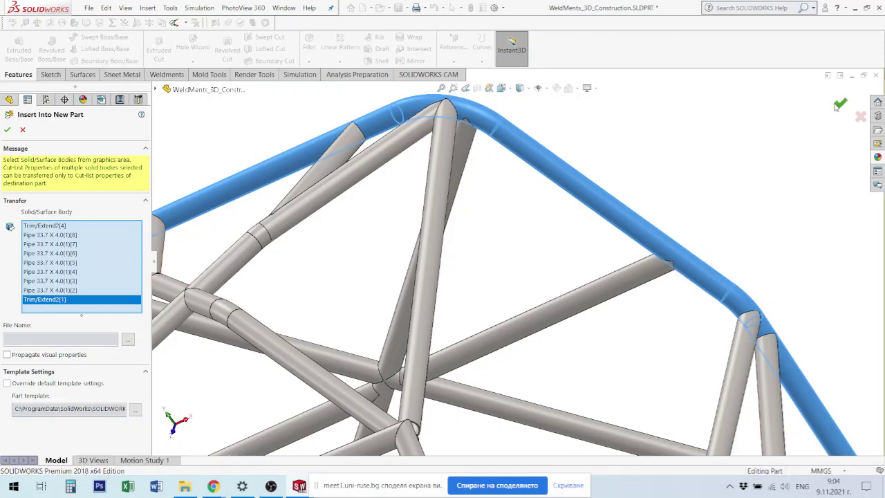
pyautogui.click(839, 104)
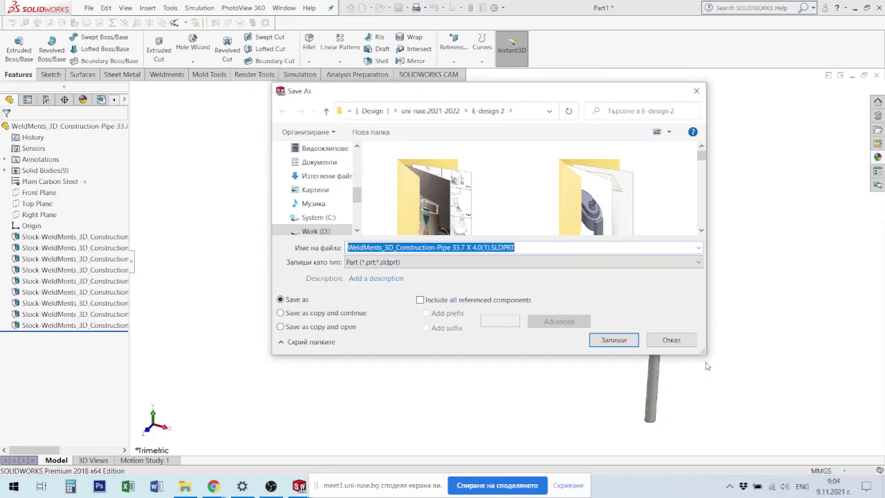
# Step: Save the new part under the file name Rear_RollBar.SLDPRT
pyautogui.write('Rear_RollBar')
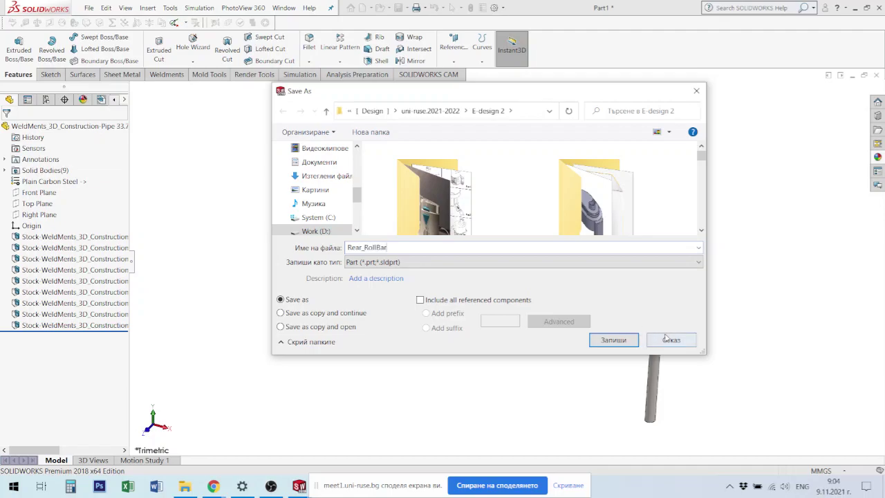
pyautogui.click(603, 339)
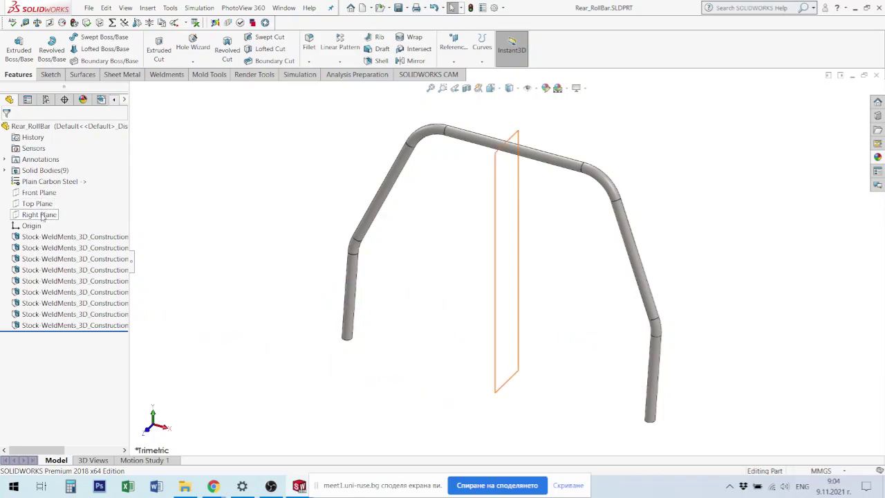
# Step: View the roll bar normal to the Right Plane, then finish looking straight down onto the Top Plane
pyautogui.click(40, 214)
pyautogui.hotkey('ctrl', '8')
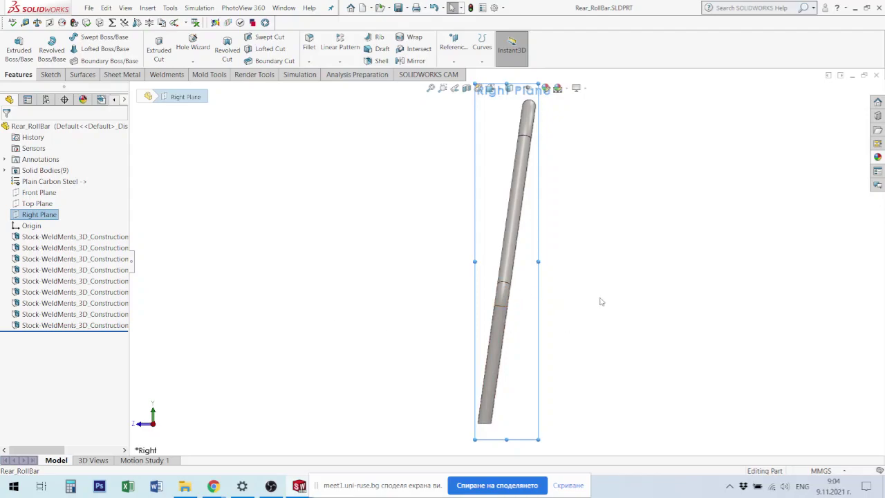
pyautogui.hotkey('ctrl', '7')
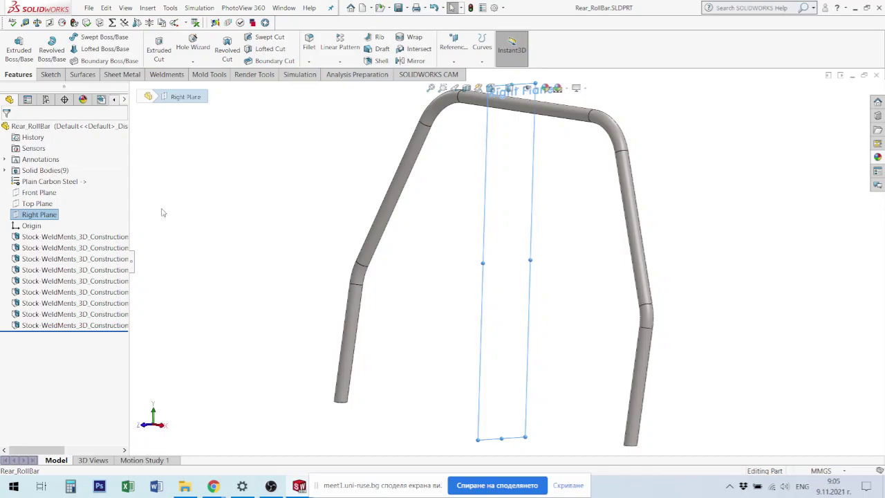
pyautogui.click(40, 193)
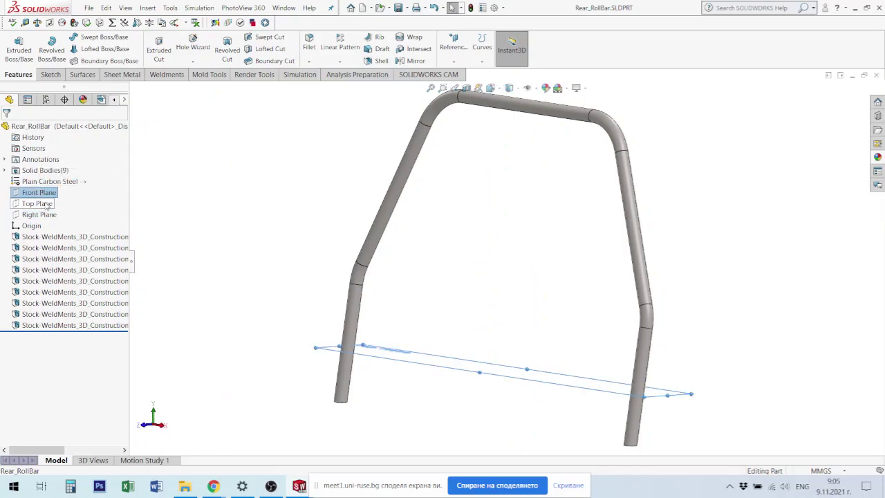
pyautogui.click(43, 204)
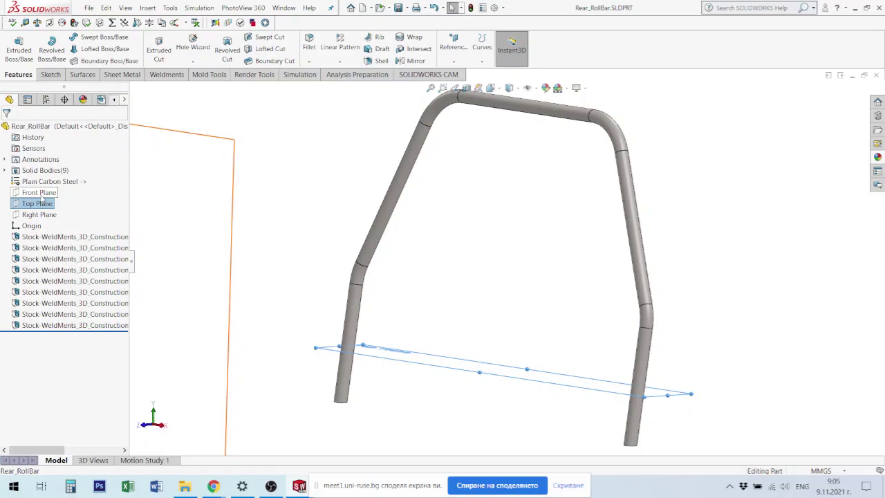
pyautogui.hotkey('ctrl', '8')
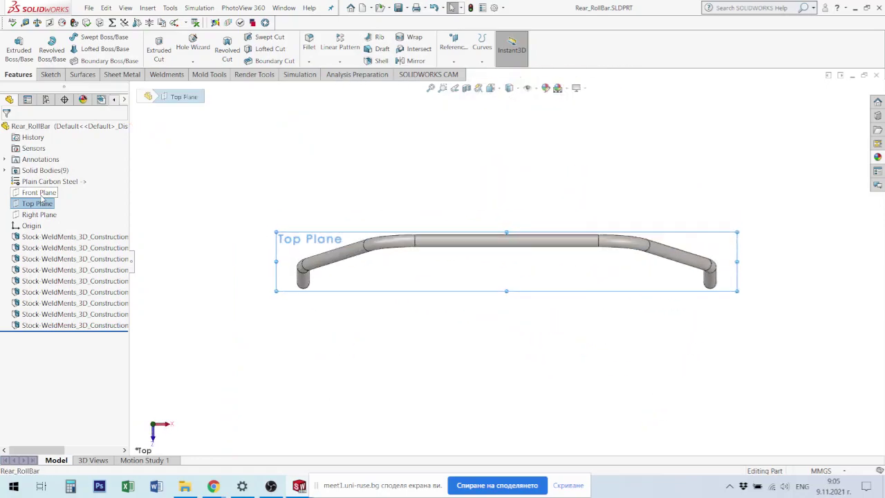
pyautogui.click(193, 309)
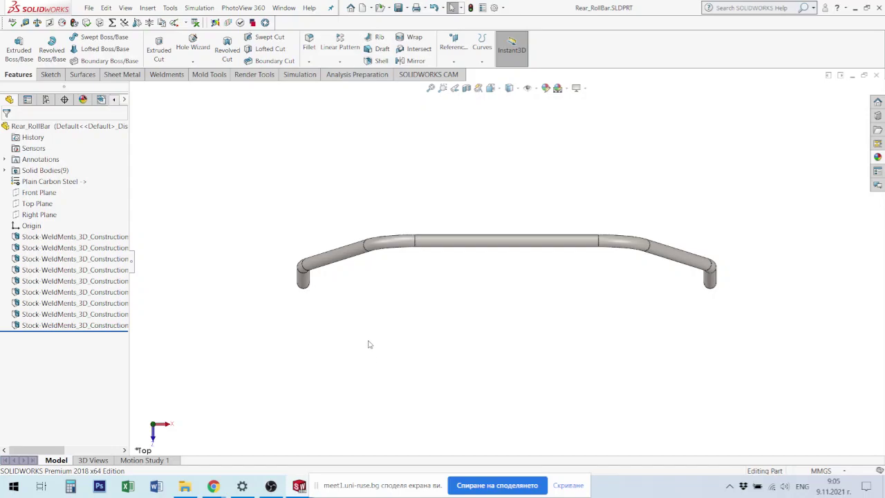
# Step: Measure the 1340 mm distance between the two leg end faces
pyautogui.click(307, 285)
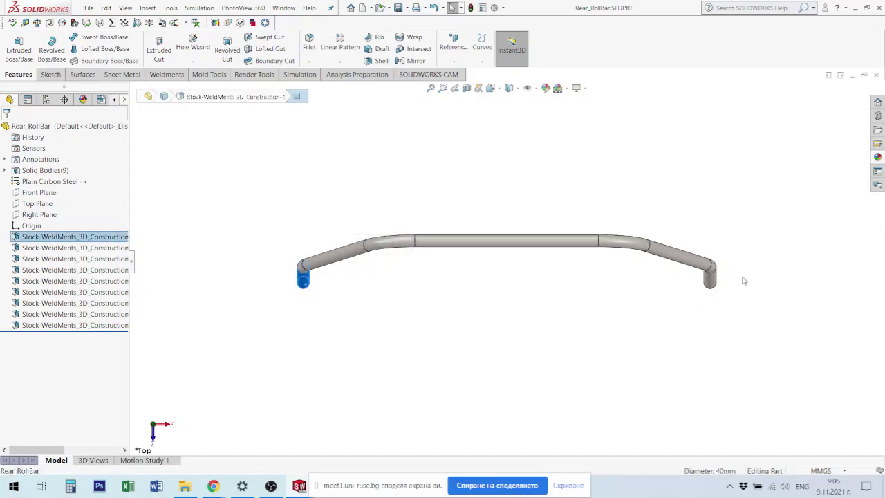
pyautogui.keyDown('ctrl'); pyautogui.click(713, 284); pyautogui.keyUp('ctrl')
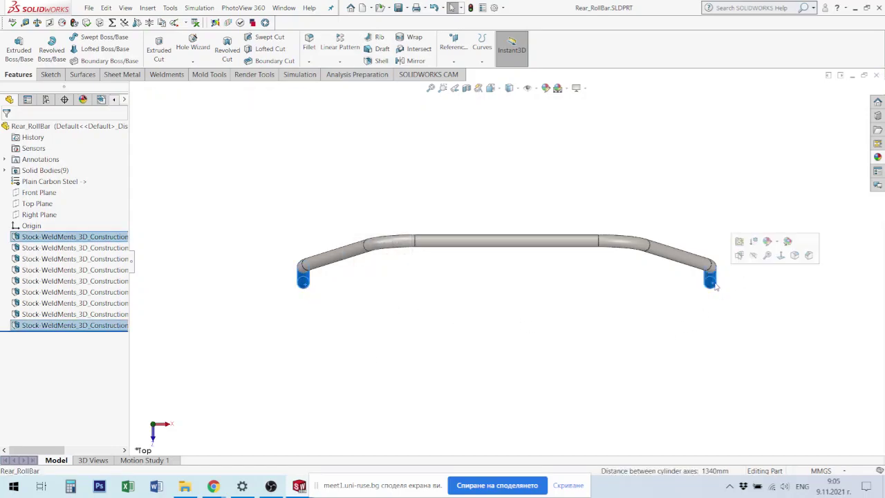
pyautogui.moveTo(717, 291); pyautogui.dragTo(719, 314, button='right')
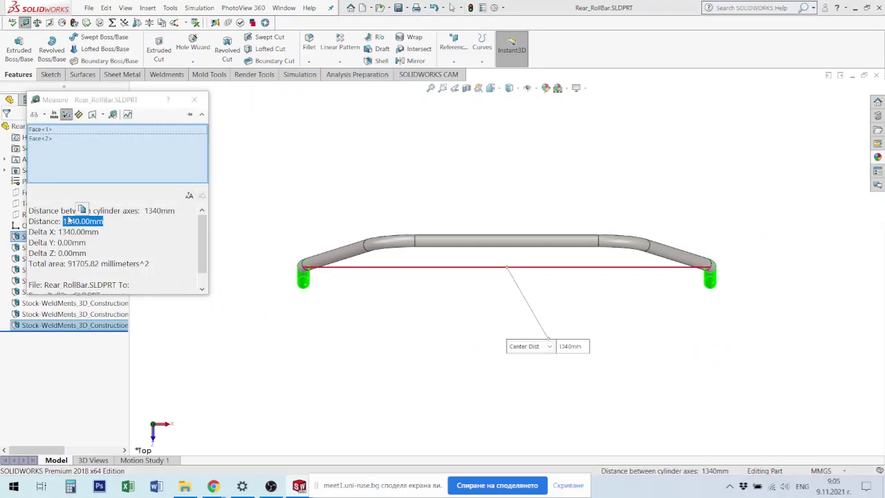
pyautogui.press('Escape')
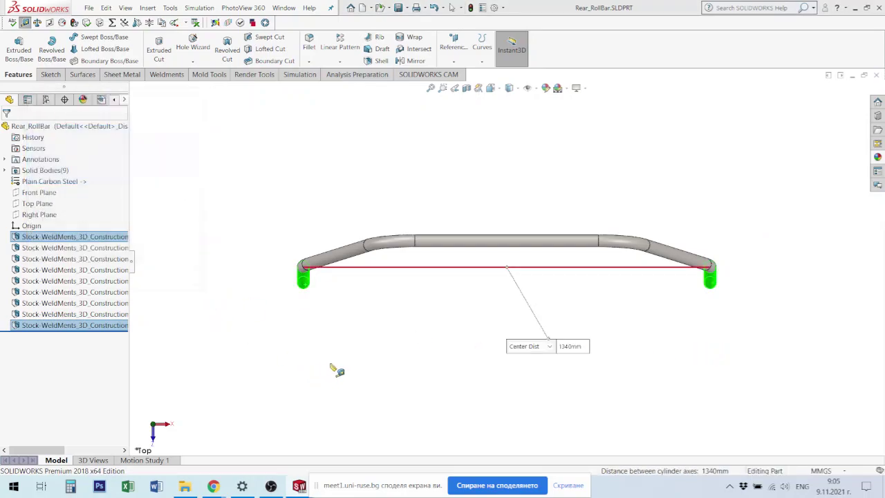
pyautogui.press('Escape')
# Step: Zoom out and start a new sketch on the Top Plane
pyautogui.press('z')
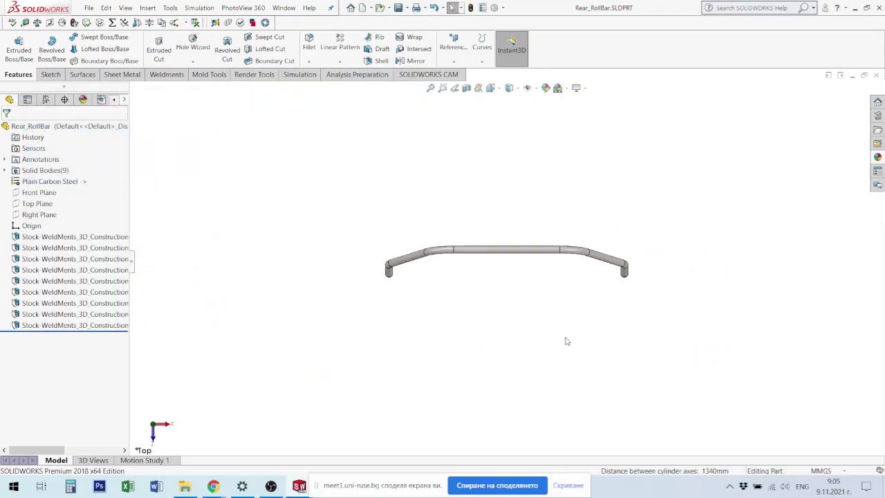
pyautogui.press('z')
pyautogui.press('z')
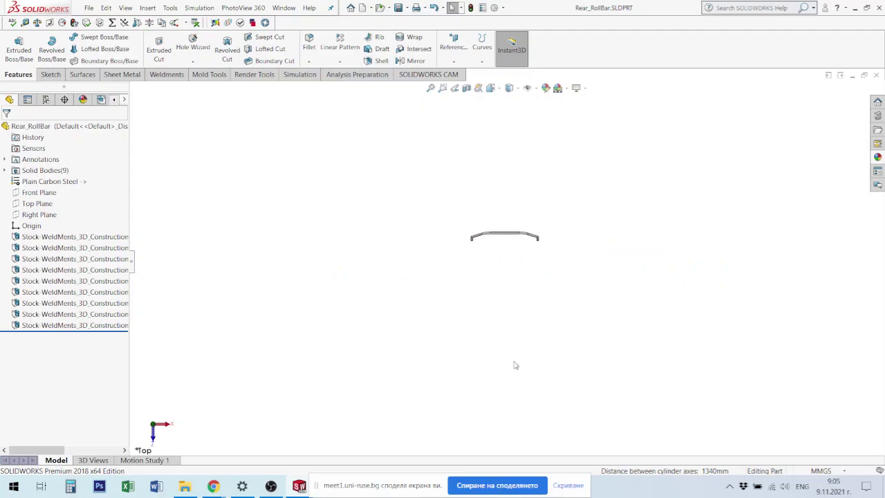
pyautogui.scroll(-2, 515, 363)
pyautogui.scroll(-2, 535, 165)
pyautogui.scroll(-2, 547, 144)
pyautogui.scroll(-1, 547, 149)
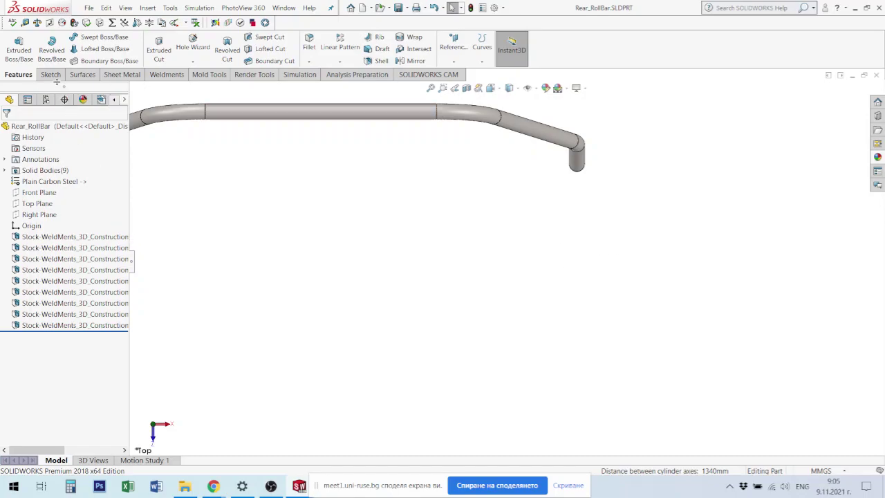
pyautogui.click(38, 204)
pyautogui.click(48, 194)
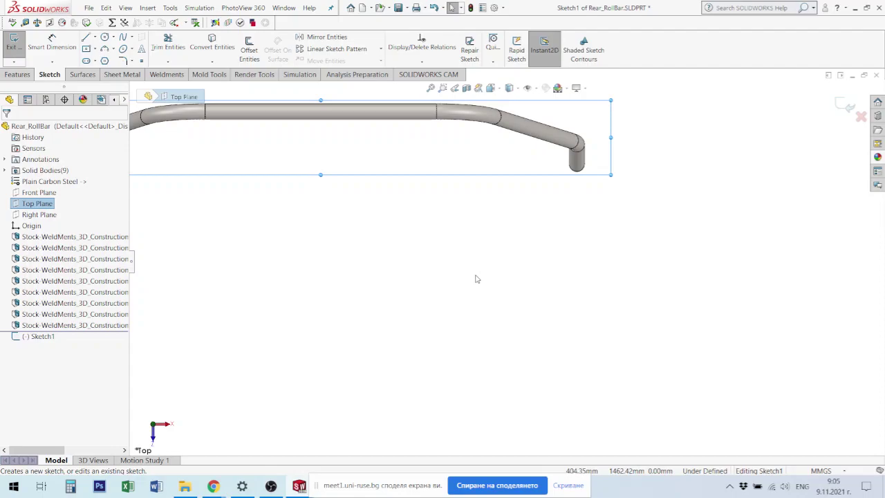
# Step: From the bottom view, draw a circle at the right leg end and dimension it Ø40 mm
pyautogui.hotkey('ctrl', '8')
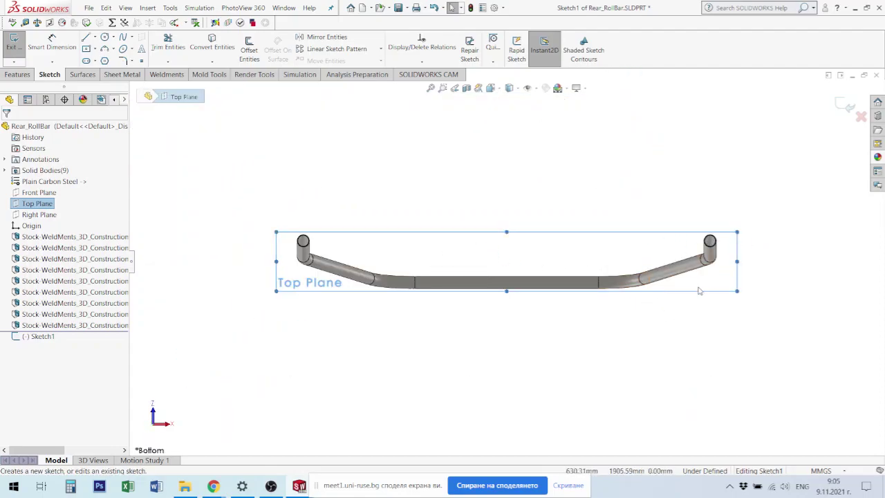
pyautogui.click(104, 37)
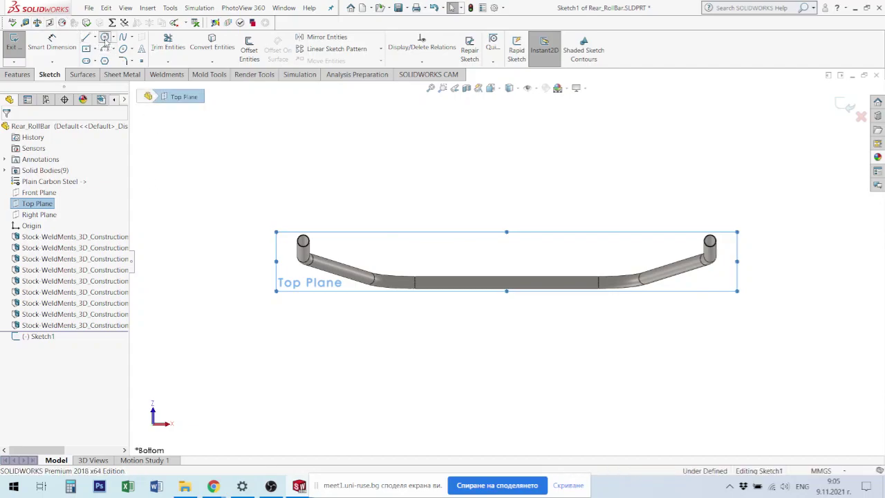
pyautogui.click(720, 272)
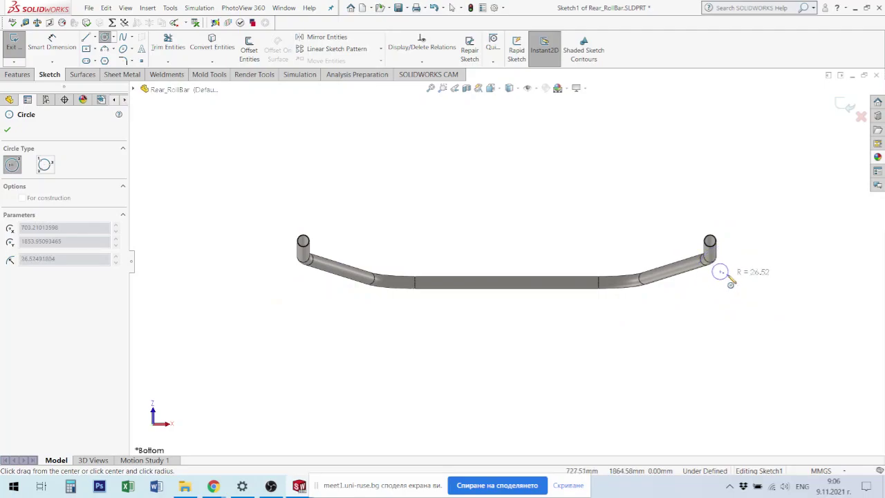
pyautogui.click(731, 285)
pyautogui.press('Escape')
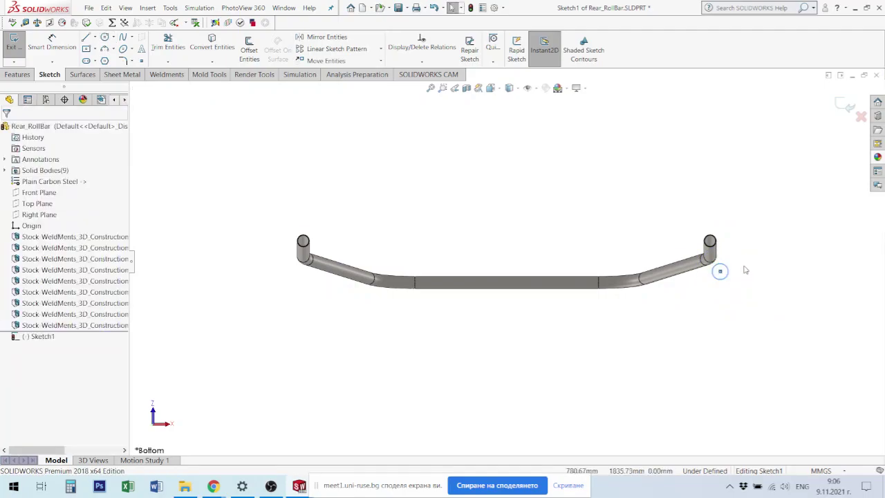
pyautogui.press('d')
pyautogui.click(728, 271)
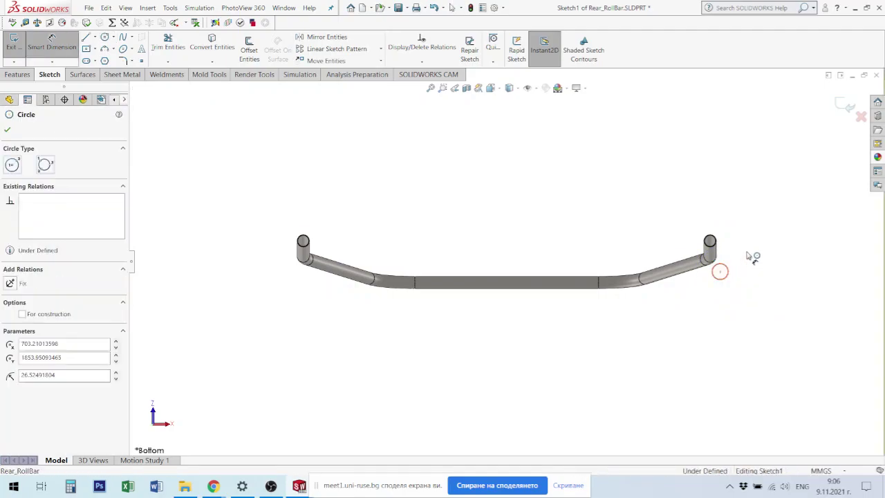
pyautogui.click(747, 254)
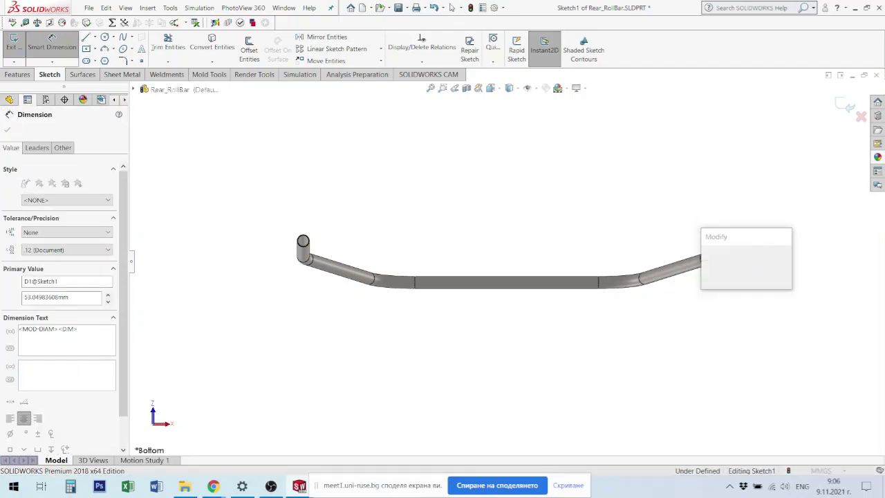
pyautogui.press('Return')
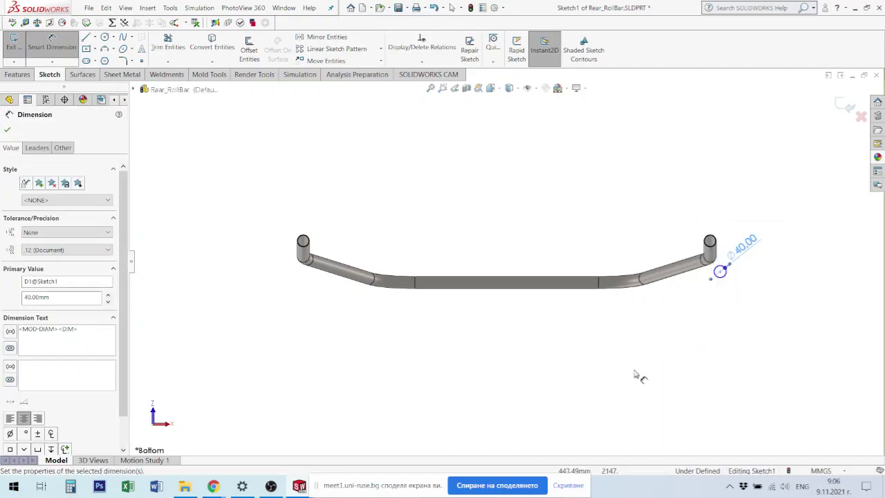
pyautogui.press('z')
# Step: Draw vertical and horizontal construction lines from the origin to below the circle
pyautogui.moveTo(585, 348); pyautogui.dragTo(512, 356, button='middle')
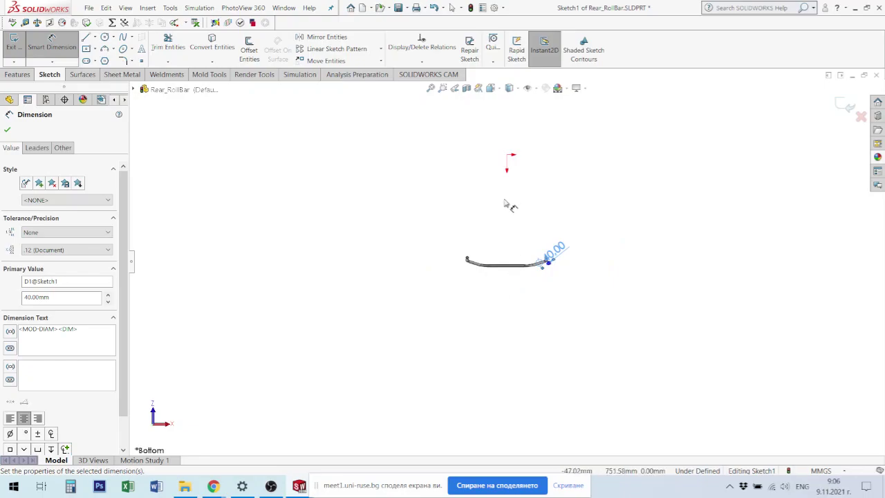
pyautogui.press('l')
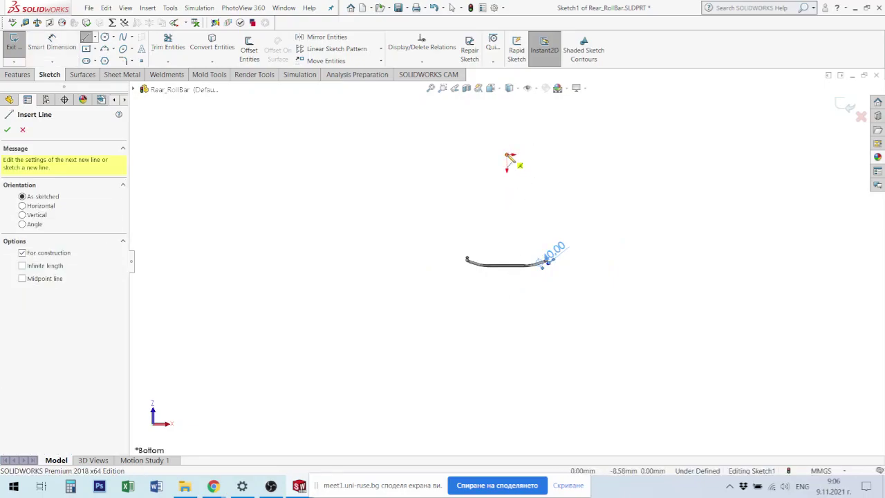
pyautogui.click(506, 157)
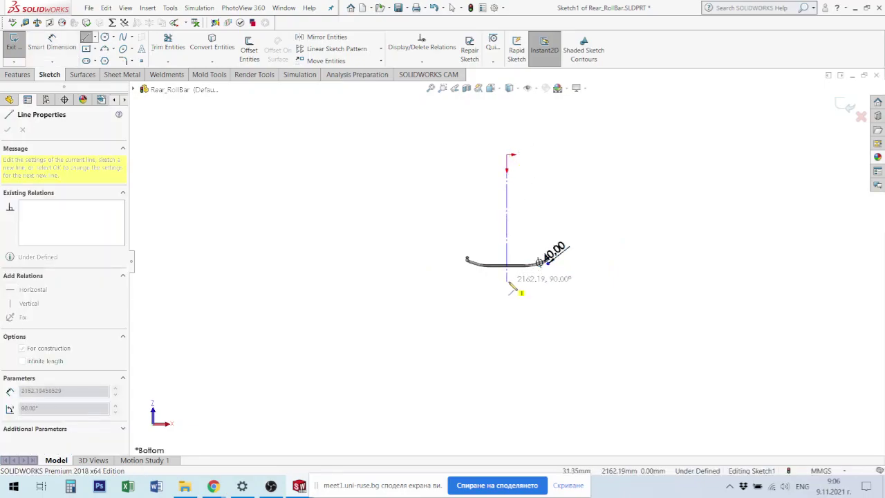
pyautogui.click(510, 284)
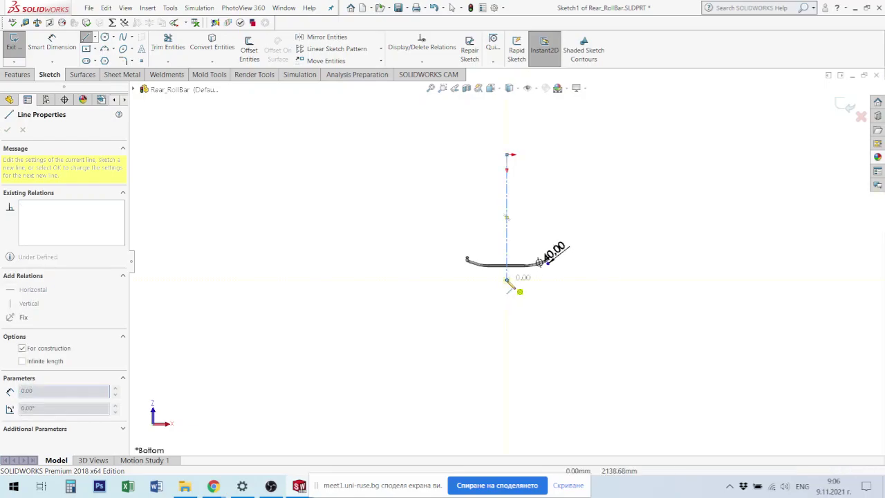
pyautogui.scroll(3, 531, 294)
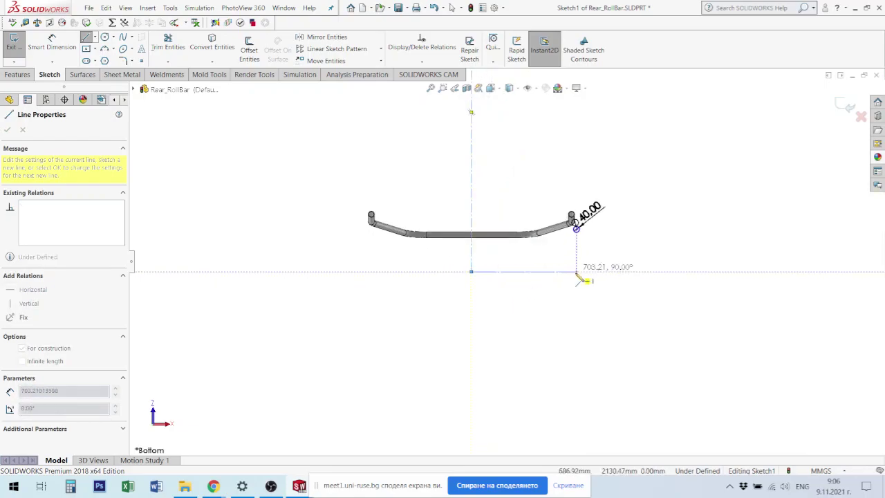
pyautogui.click(578, 272)
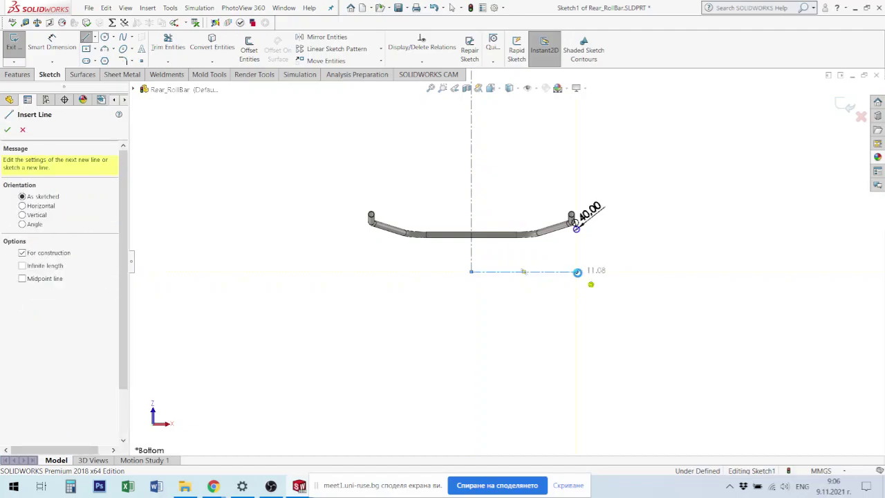
pyautogui.press('Escape')
pyautogui.scroll(2, 577, 278)
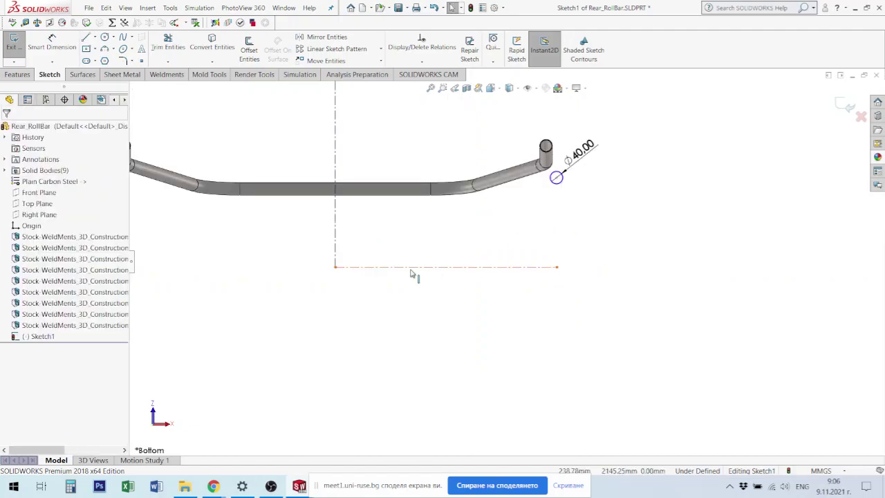
# Step: Delete the vertical construction line from the sketch
pyautogui.moveTo(335, 267)
pyautogui.mouseDown()
pyautogui.moveTo(356, 180)
pyautogui.moveTo(337, 184)
pyautogui.mouseUp()
pyautogui.click(335, 267)
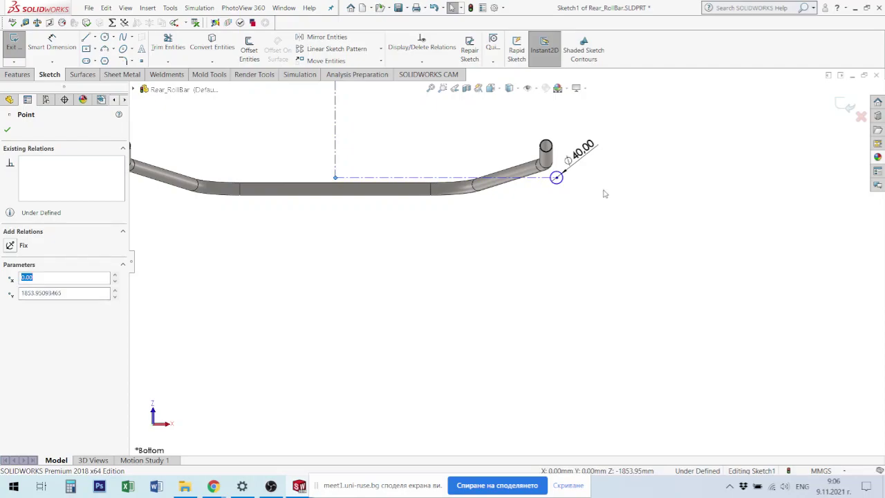
pyautogui.scroll(-3, 553, 181)
pyautogui.scroll(-3, 515, 205)
pyautogui.scroll(-1, 519, 207)
pyautogui.scroll(2, 550, 217)
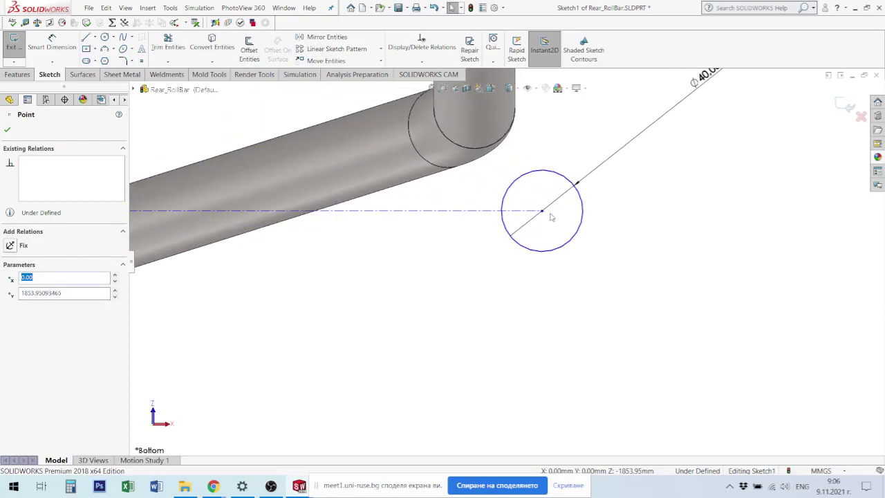
pyautogui.scroll(3, 449, 284)
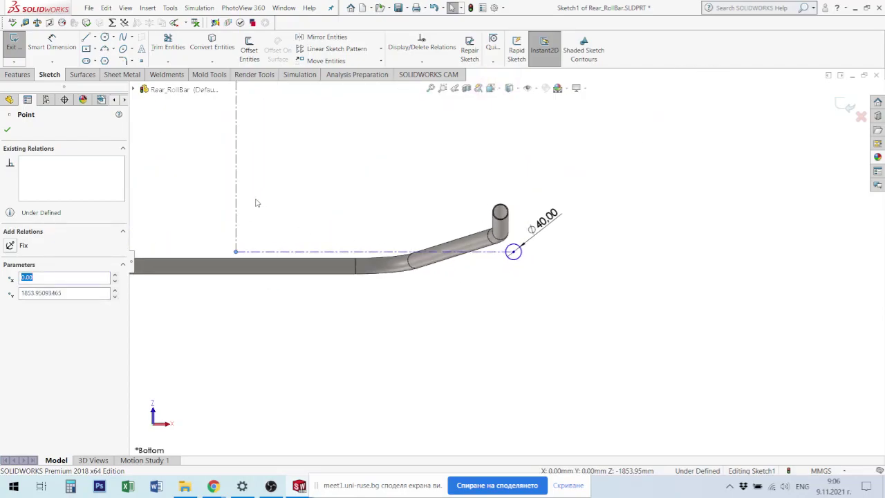
pyautogui.click(237, 202)
pyautogui.press('Delete')
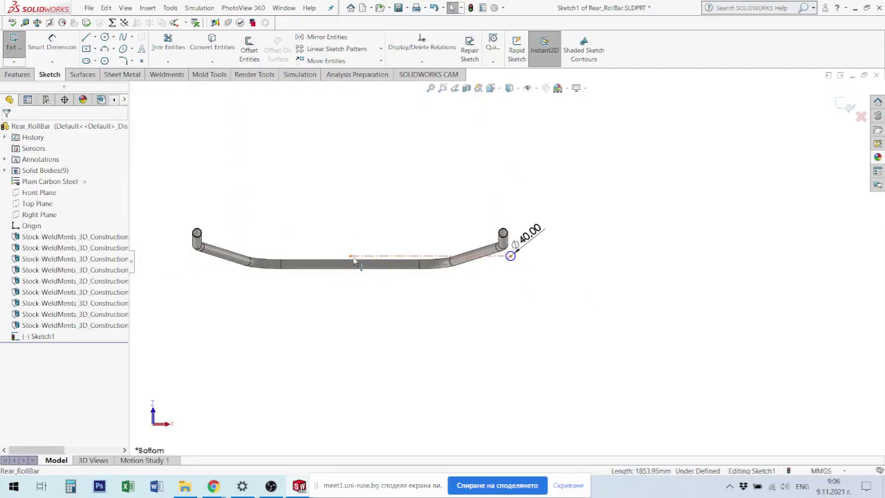
# Step: Make the centerline start coincident with the origin and dimension it 1340/2 = 670 mm
pyautogui.click(351, 258)
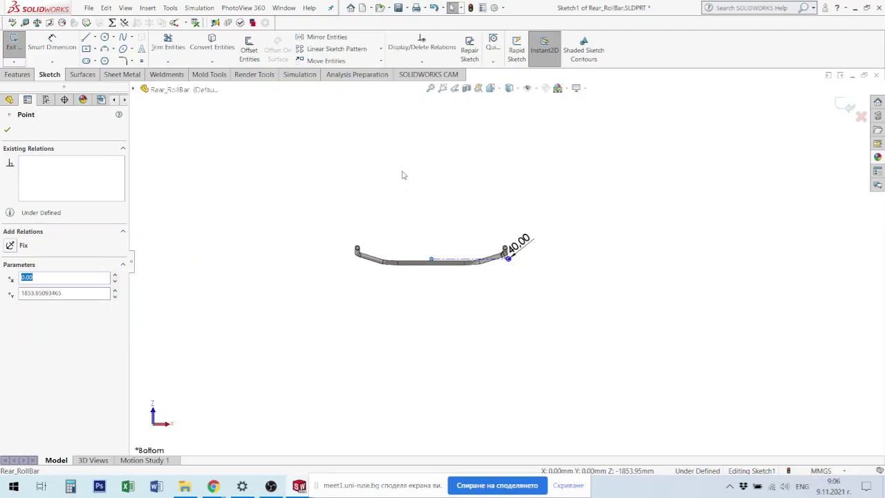
pyautogui.scroll(-2, 490, 199)
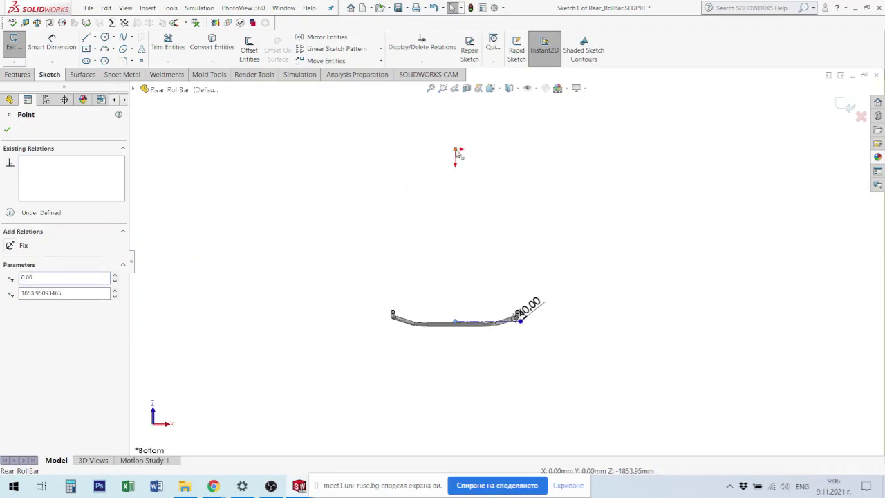
pyautogui.keyDown('ctrl'); pyautogui.click(457, 151); pyautogui.keyUp('ctrl')
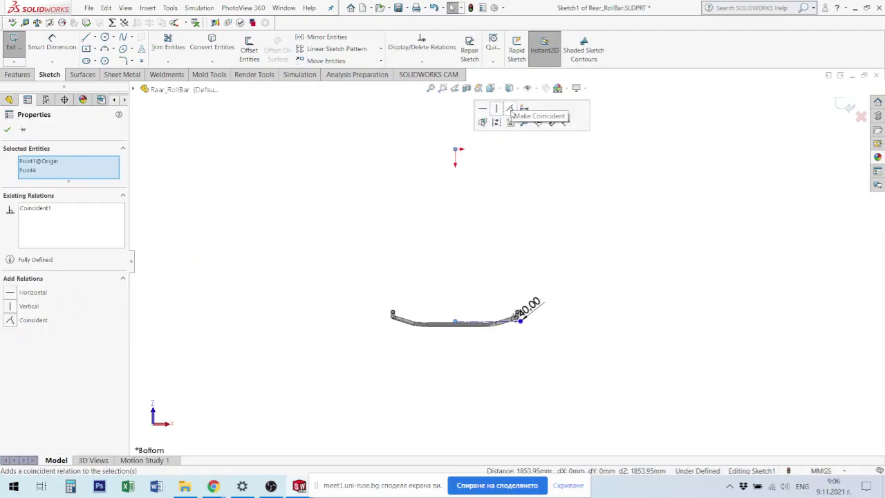
pyautogui.click(511, 109)
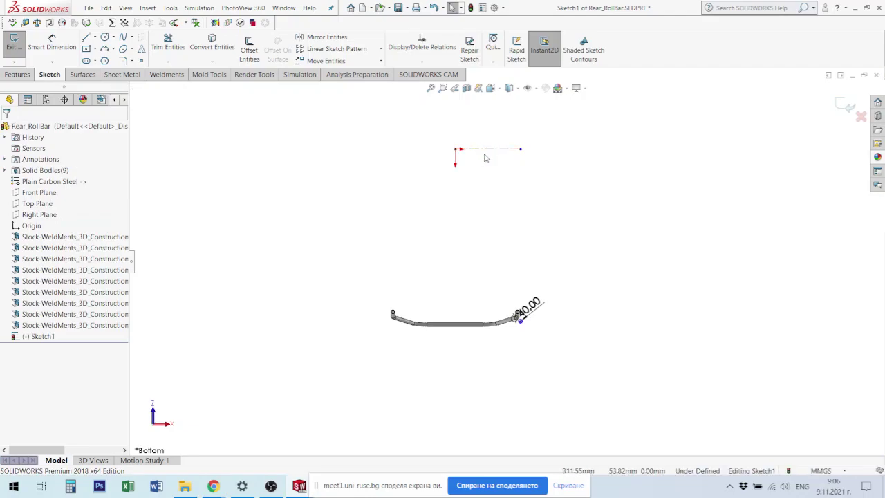
pyautogui.press('d')
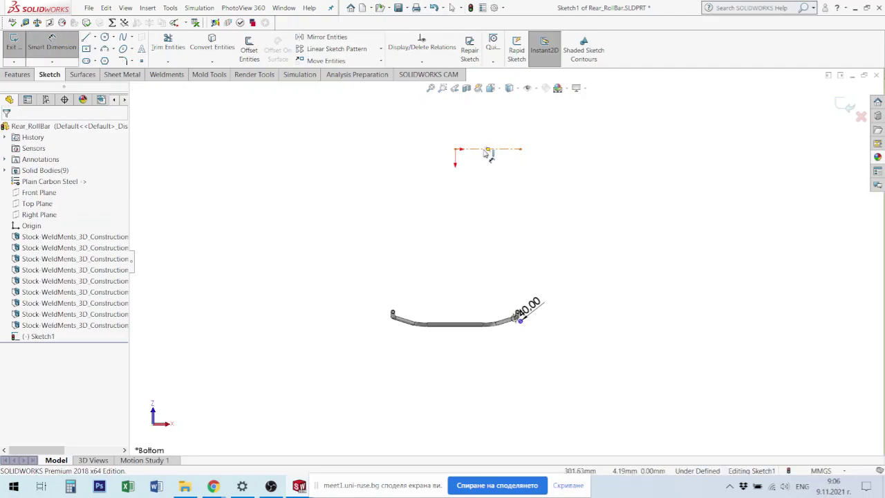
pyautogui.click(484, 149)
pyautogui.click(504, 105)
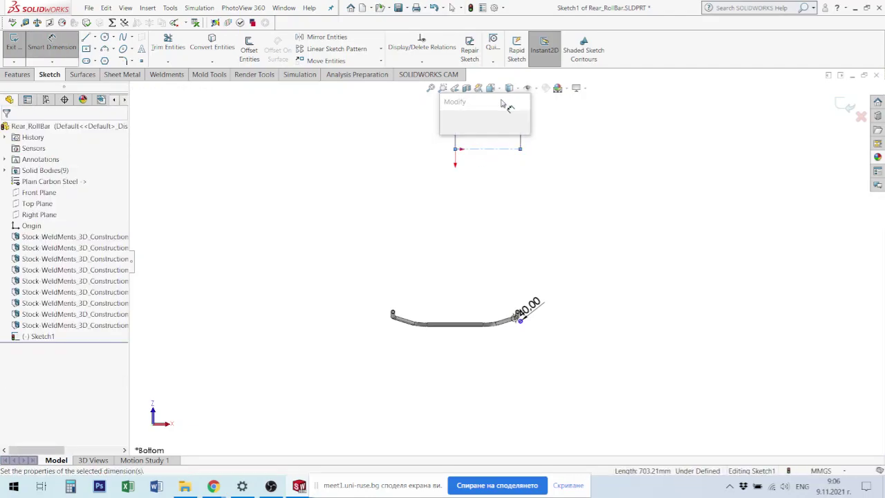
pyautogui.write('1340/2')
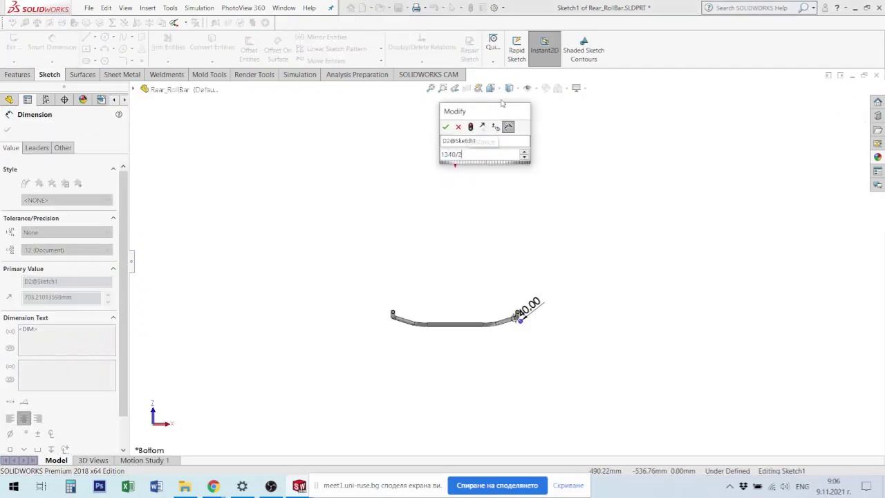
pyautogui.press('Escape')
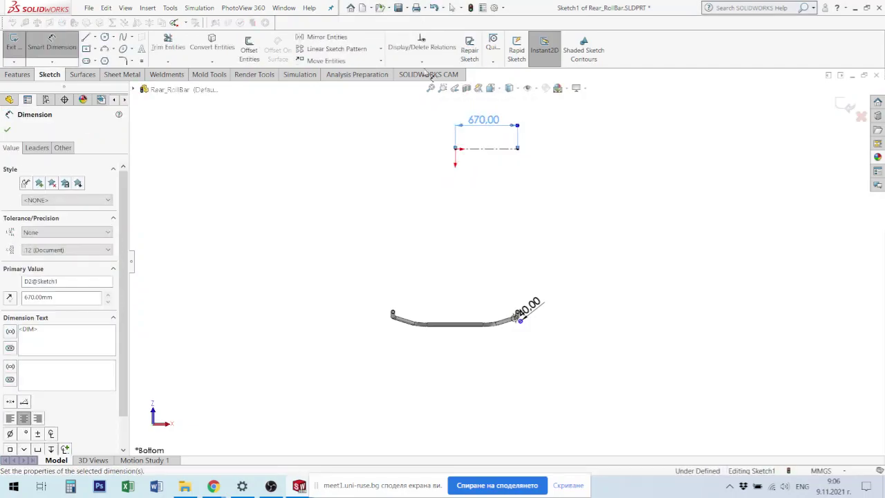
pyautogui.press('Escape')
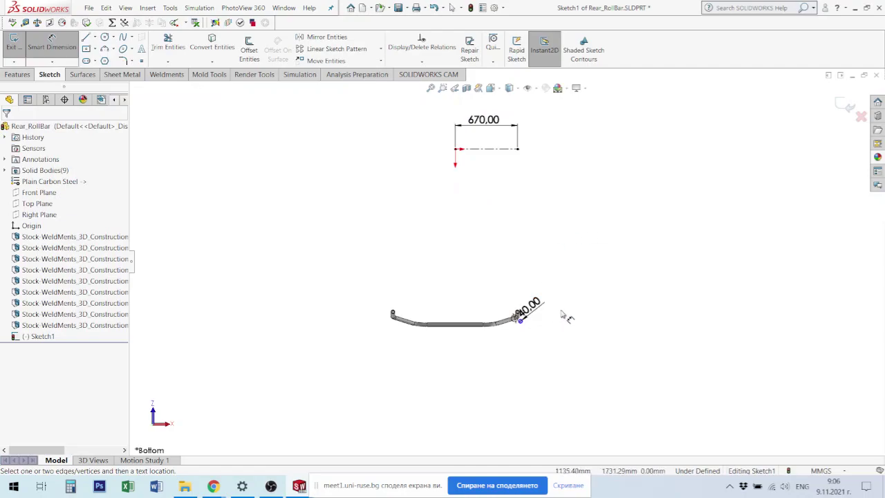
# Step: Merge the Ø40 circle's centre onto the centerline end and exit the sketch
pyautogui.scroll(-2, 557, 319)
pyautogui.scroll(-3, 492, 318)
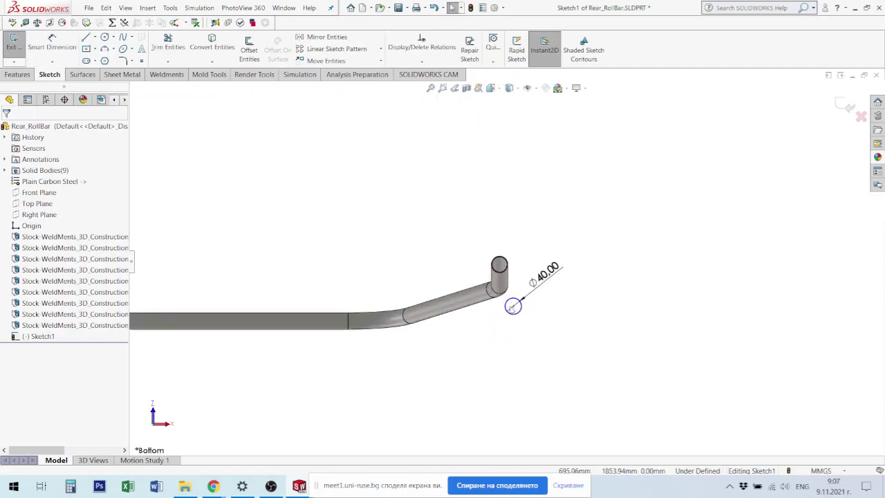
pyautogui.moveTo(513, 305); pyautogui.dragTo(520, 138)
pyautogui.scroll(3, 522, 145)
pyautogui.scroll(2, 532, 163)
pyautogui.scroll(-1, 504, 142)
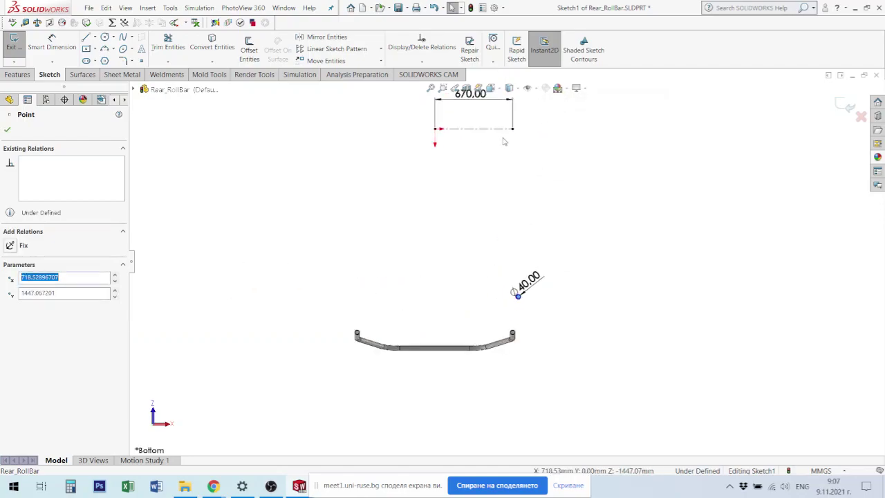
pyautogui.keyDown('ctrl'); pyautogui.click(514, 131); pyautogui.keyUp('ctrl')
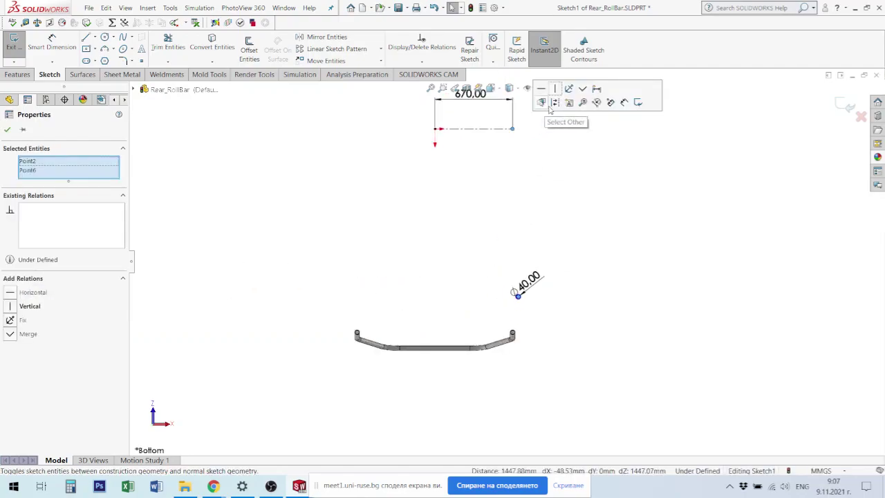
pyautogui.click(583, 89)
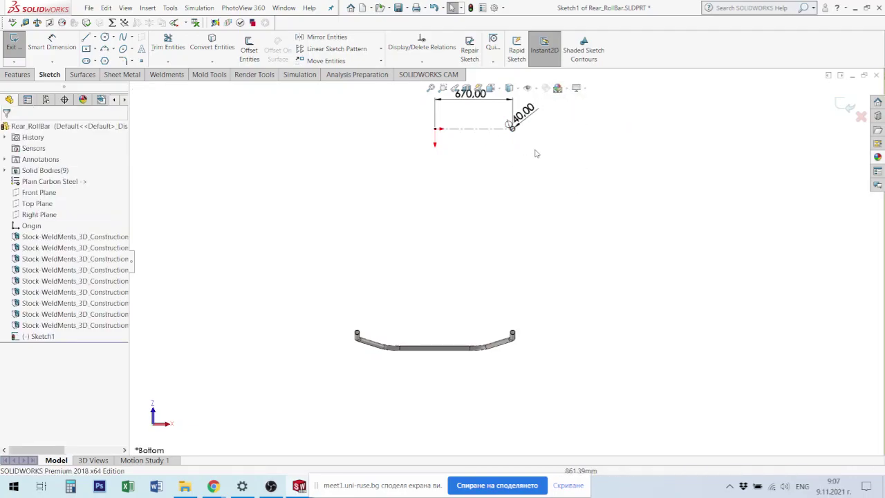
pyautogui.click(845, 105)
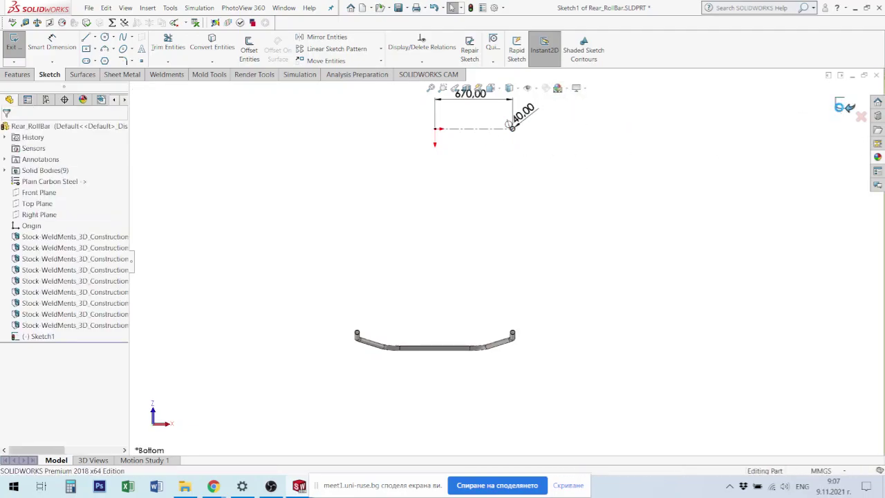
# Step: Turn on View Curves so Sketch1 displays in the model, and orbit to the roll bar
pyautogui.click(533, 90)
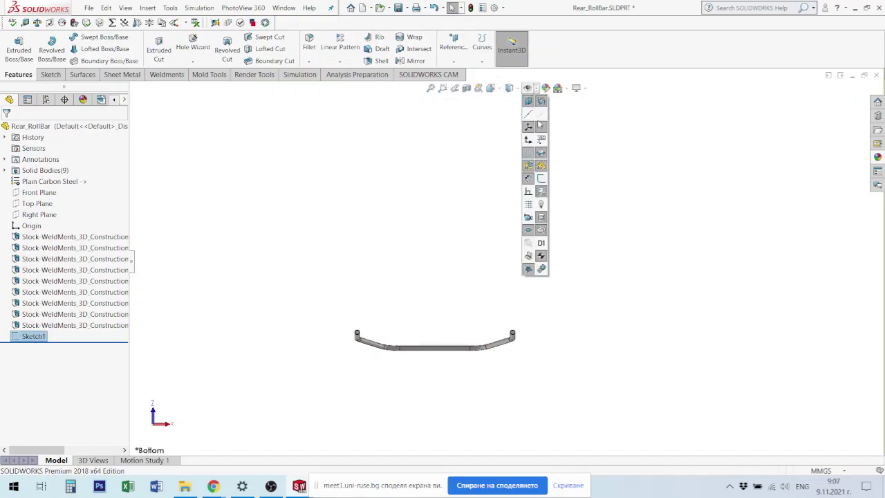
pyautogui.click(530, 113)
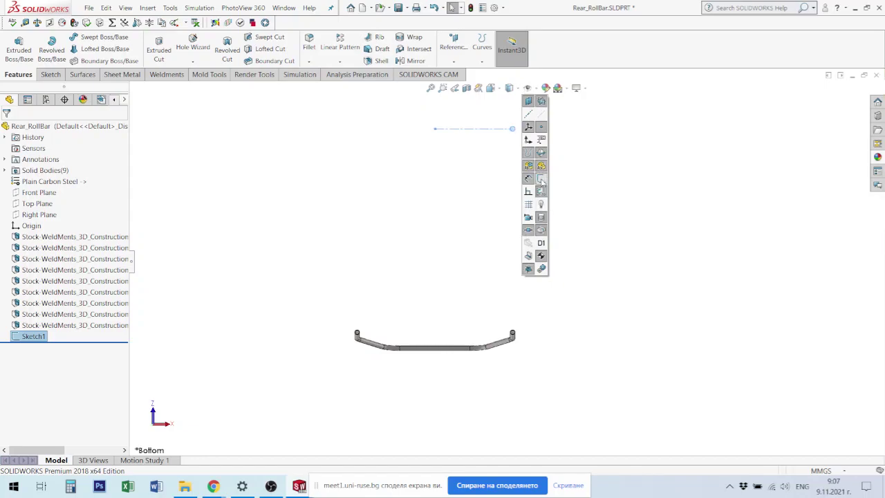
pyautogui.moveTo(553, 204)
pyautogui.mouseDown(button='middle')
pyautogui.moveTo(524, 320)
pyautogui.moveTo(525, 166)
pyautogui.moveTo(480, 145)
pyautogui.moveTo(504, 148)
pyautogui.moveTo(527, 170)
pyautogui.mouseUp(button='middle')
pyautogui.scroll(-3, 513, 234)
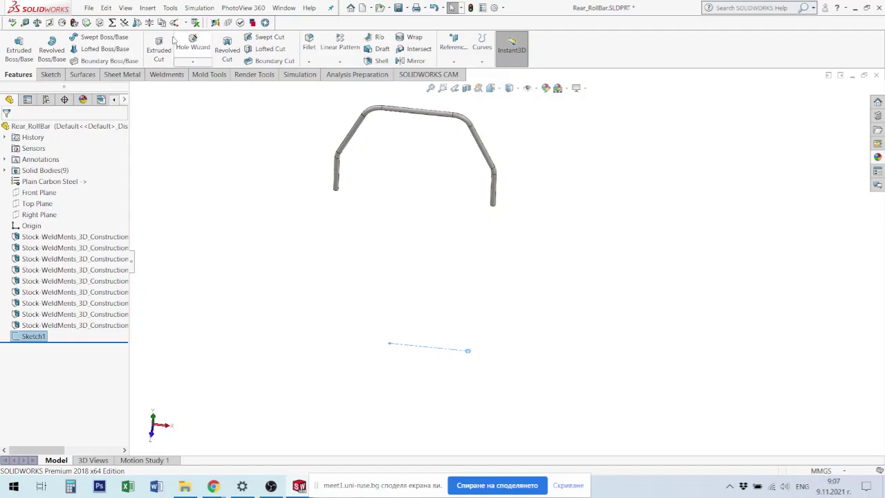
pyautogui.click(152, 9)
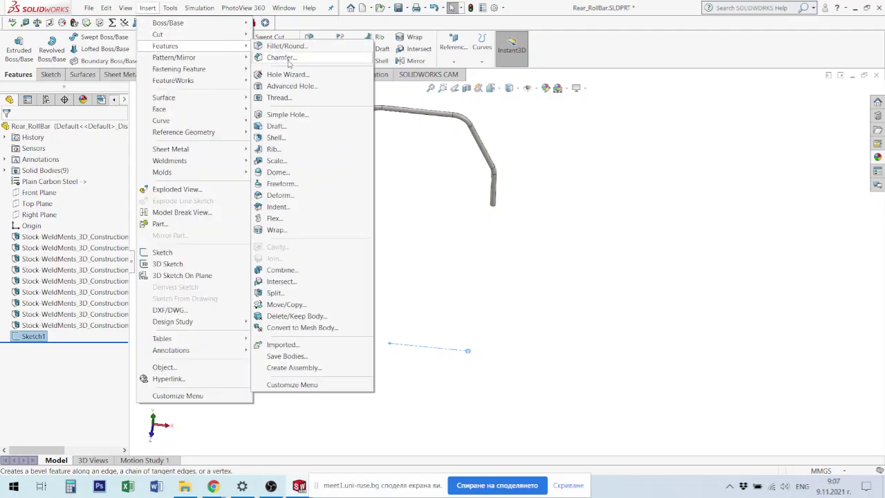
pyautogui.moveTo(166, 45)
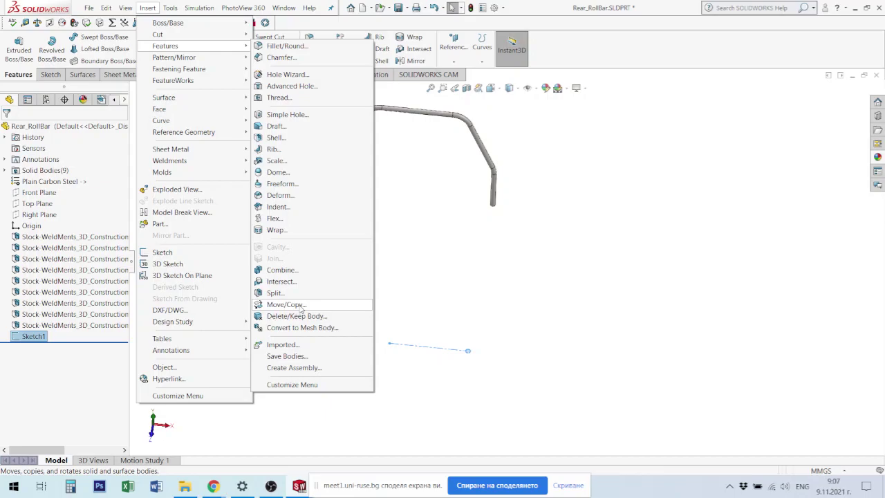
# Step: In Move/Copy Body, select the right leg and upper rod as bodies to move
pyautogui.click(302, 306)
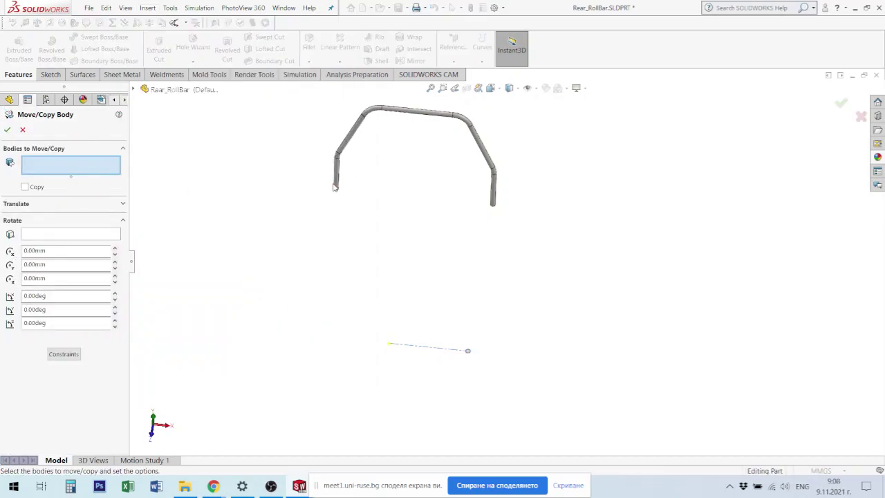
pyautogui.click(501, 200)
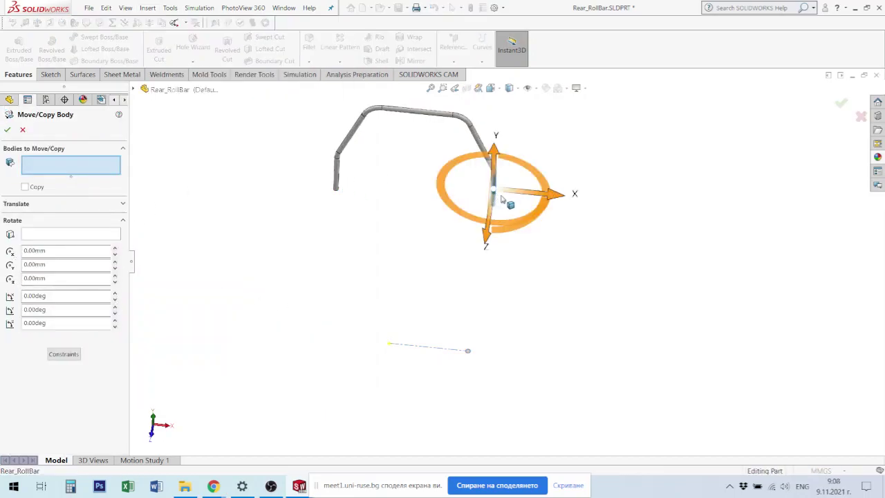
pyautogui.click(503, 201)
pyautogui.scroll(-2, 503, 204)
pyautogui.scroll(-2, 505, 207)
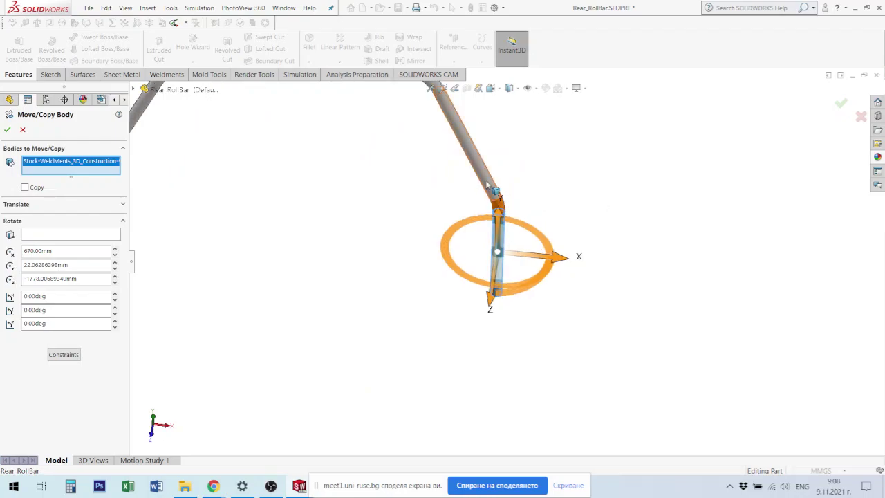
pyautogui.click(487, 187)
pyautogui.scroll(3, 484, 188)
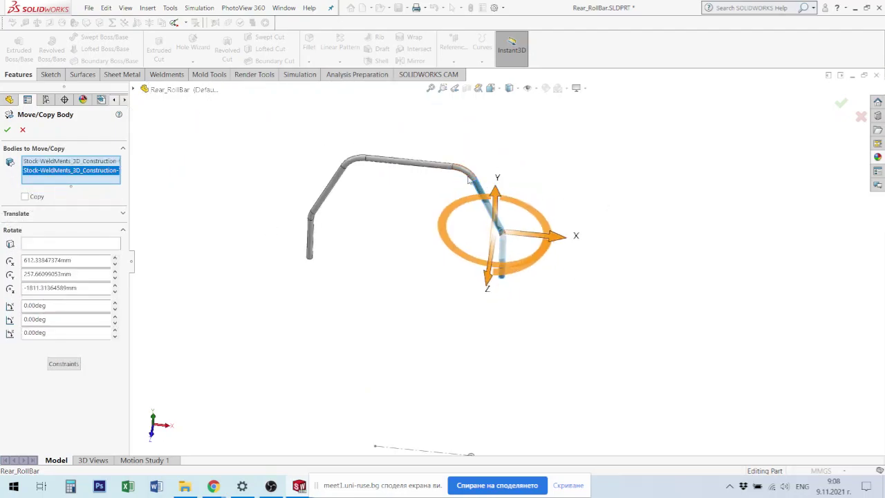
# Step: Add the remaining roll-bar segments and left leg, then orbit the view to inspect them
pyautogui.click(453, 171)
pyautogui.click(387, 165)
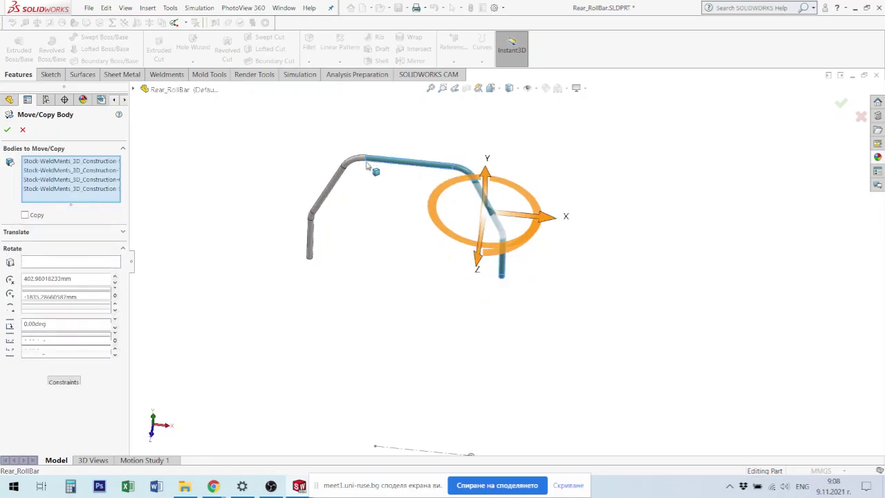
pyautogui.click(356, 171)
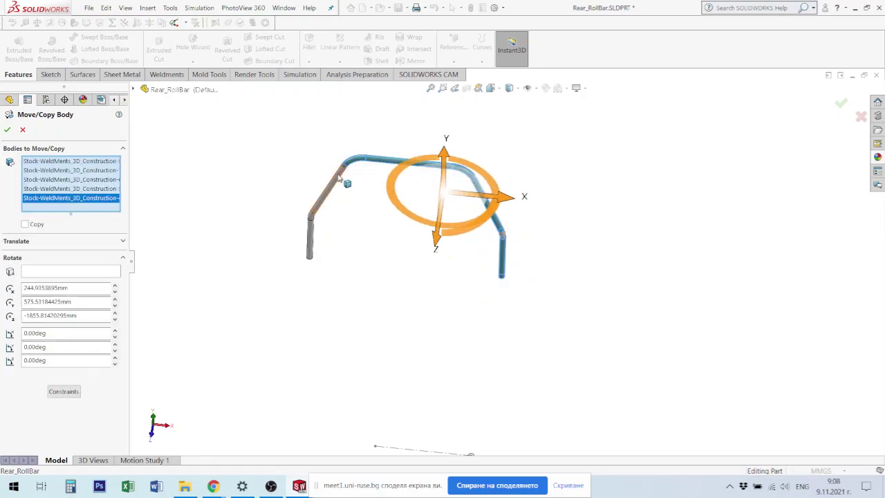
pyautogui.scroll(-1, 339, 179)
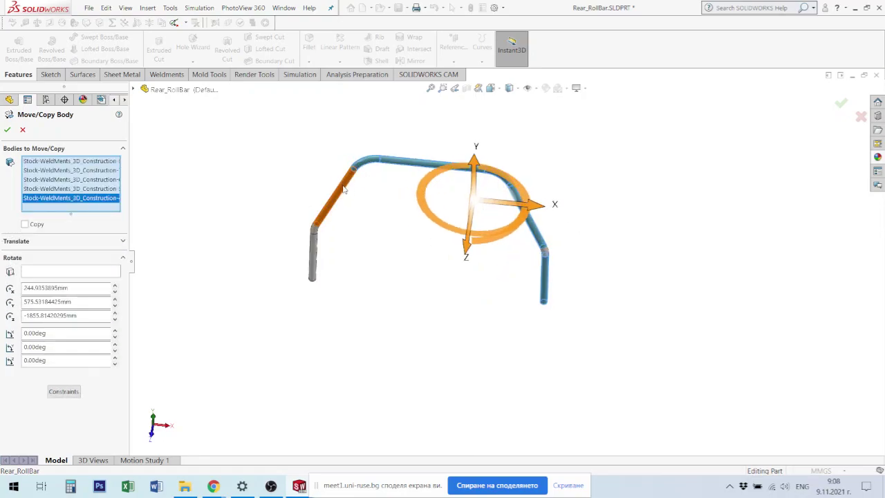
pyautogui.click(314, 254)
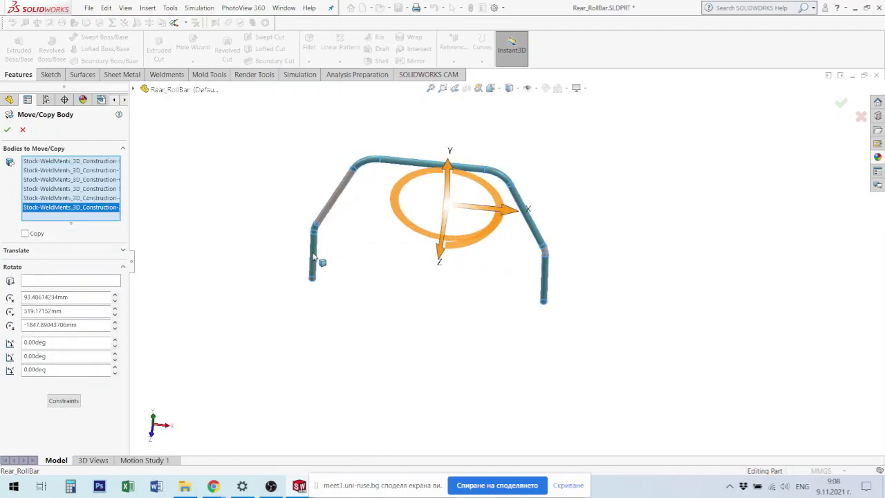
pyautogui.click(313, 258)
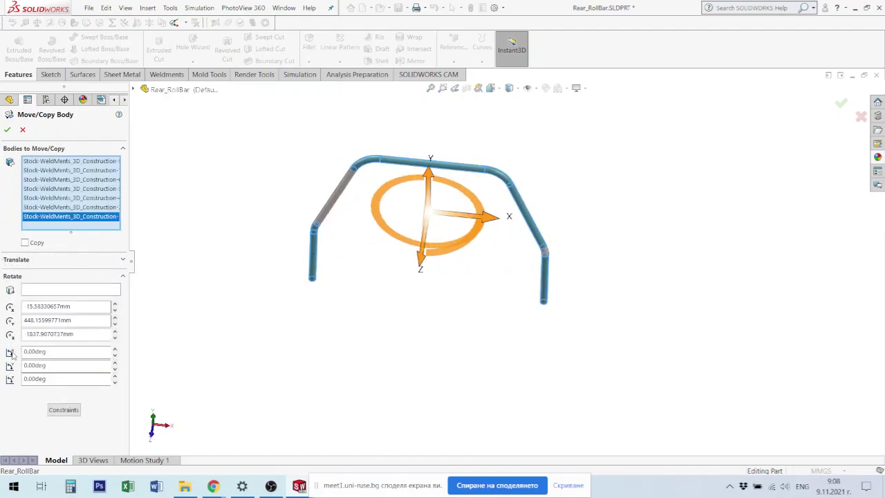
pyautogui.moveTo(454, 251); pyautogui.dragTo(470, 248)
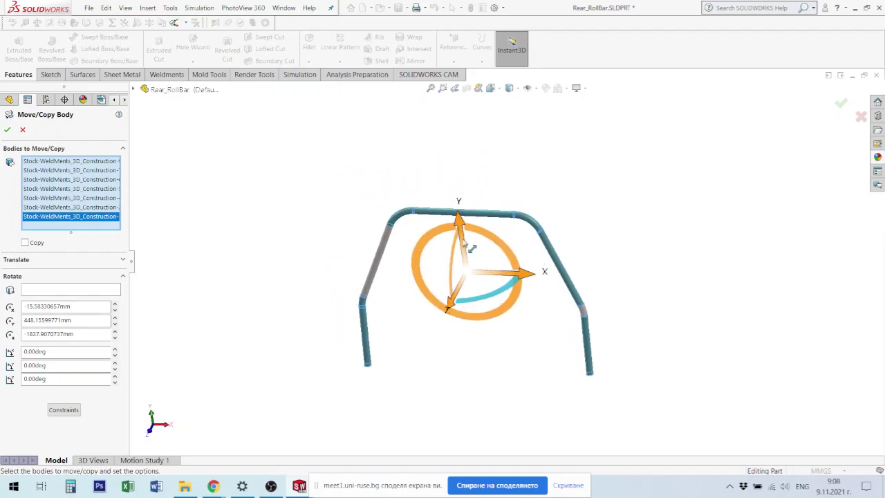
pyautogui.moveTo(470, 248); pyautogui.dragTo(497, 350)
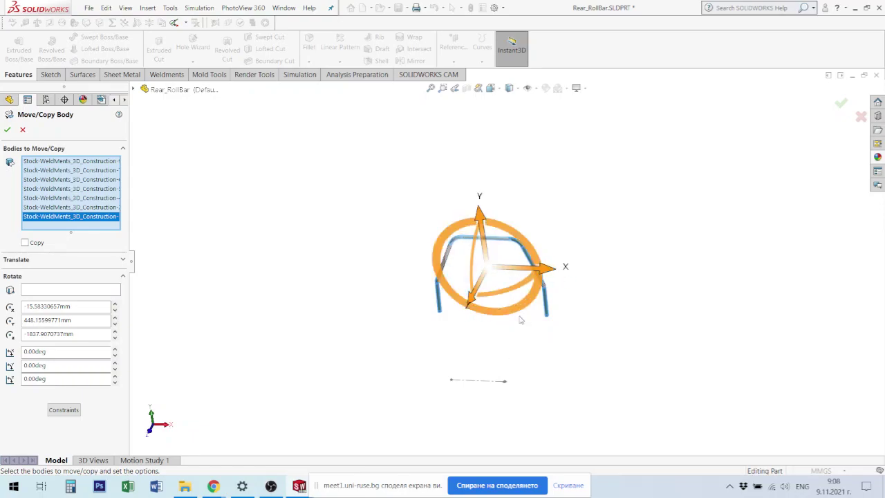
pyautogui.moveTo(520, 319); pyautogui.dragTo(505, 335, button='middle')
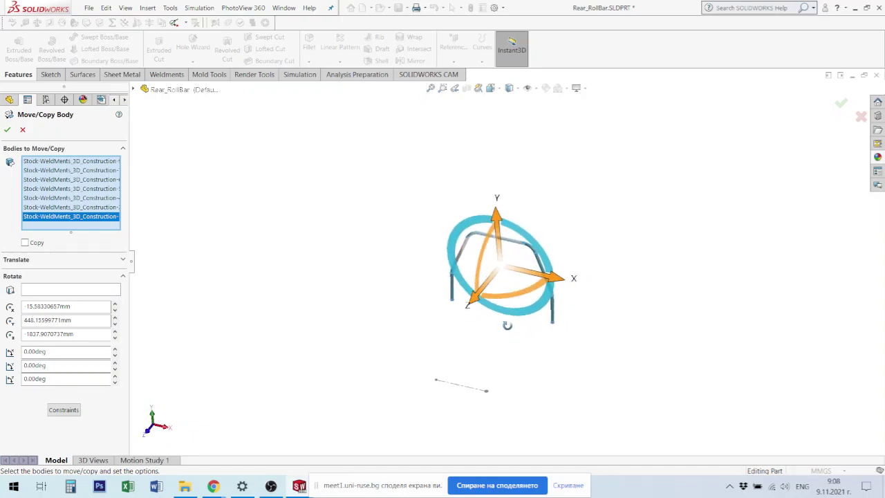
# Step: Make the roll bar's right leg tube face concentric with the sketch's Ø40 mm arc
pyautogui.click(64, 410)
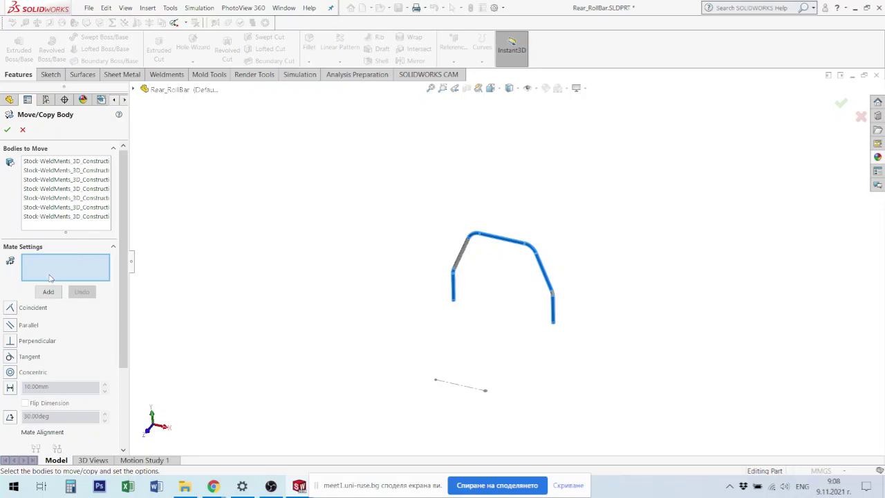
pyautogui.scroll(-2, 470, 386)
pyautogui.scroll(-2, 484, 386)
pyautogui.scroll(-3, 608, 332)
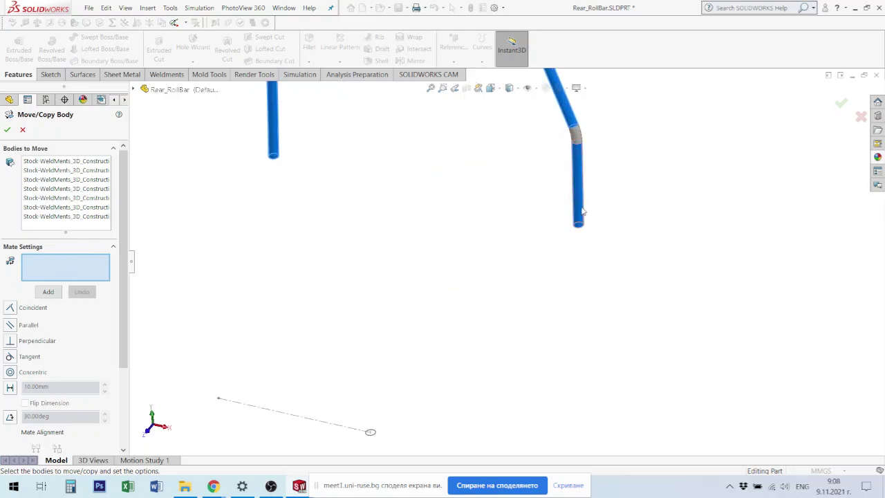
pyautogui.scroll(-3, 568, 219)
pyautogui.click(568, 219)
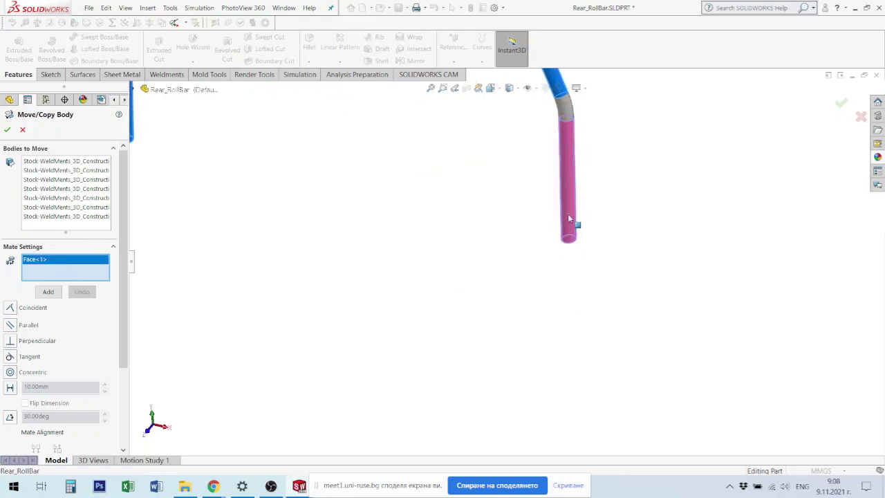
pyautogui.scroll(3, 468, 340)
pyautogui.scroll(2, 445, 355)
pyautogui.scroll(-5, 474, 300)
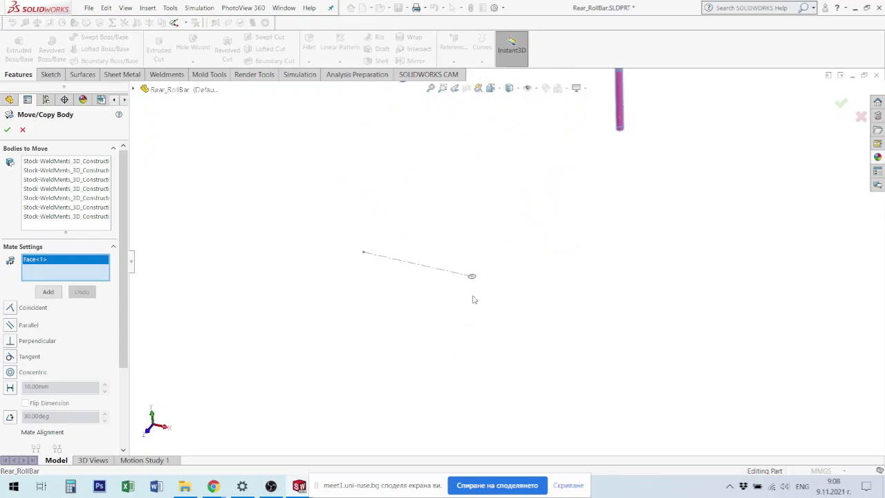
pyautogui.scroll(-3, 473, 299)
pyautogui.scroll(-2, 488, 260)
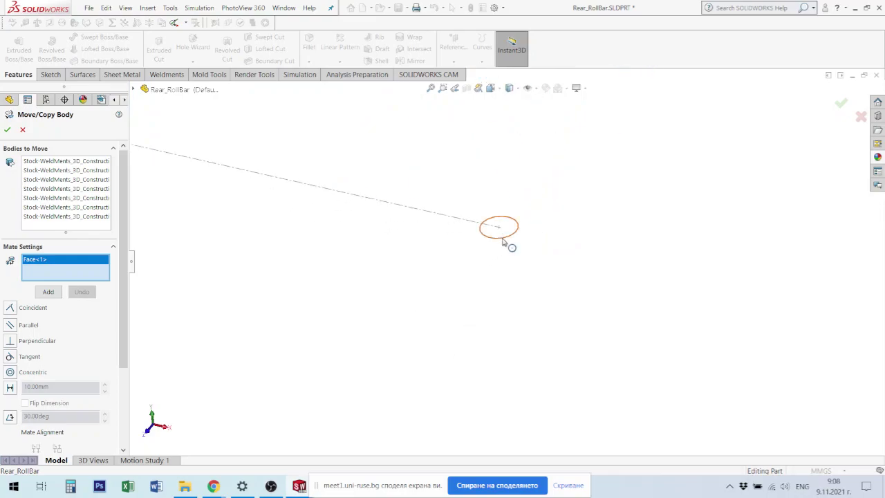
pyautogui.click(503, 239)
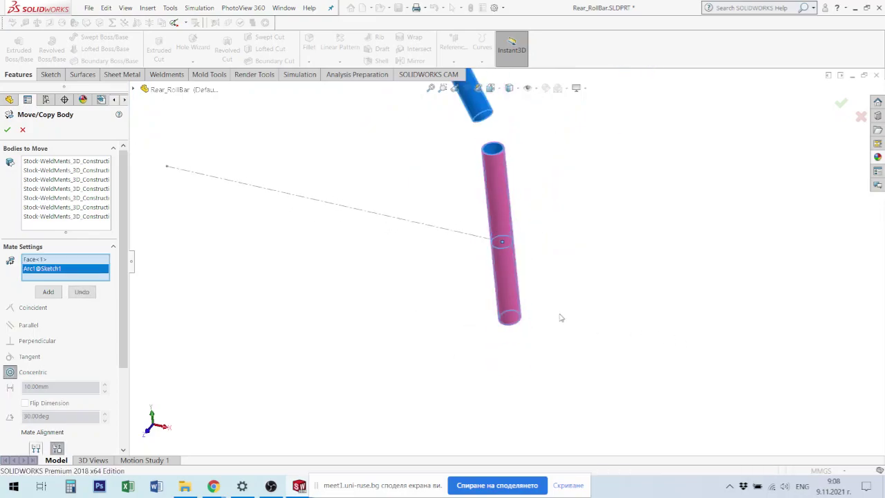
pyautogui.scroll(2, 562, 318)
pyautogui.scroll(2, 571, 301)
pyautogui.scroll(1, 565, 170)
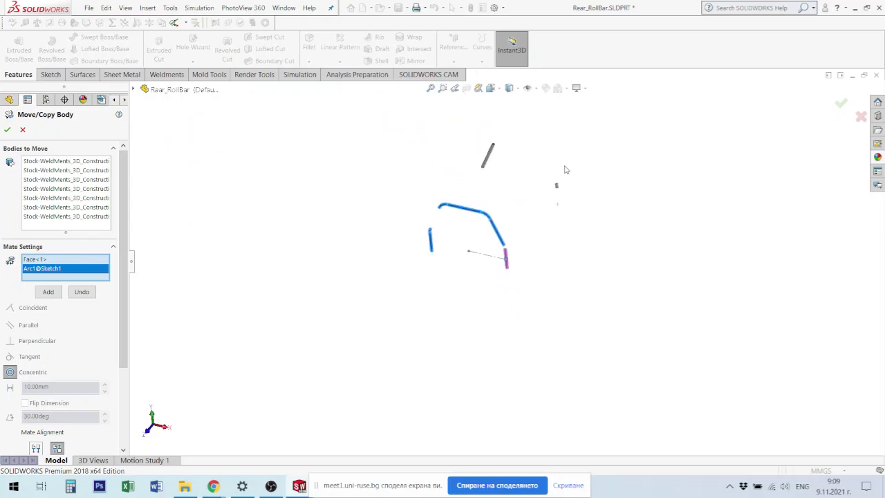
# Step: Add the eighth tube body to Bodies to Move and apply the move
pyautogui.click(89, 226)
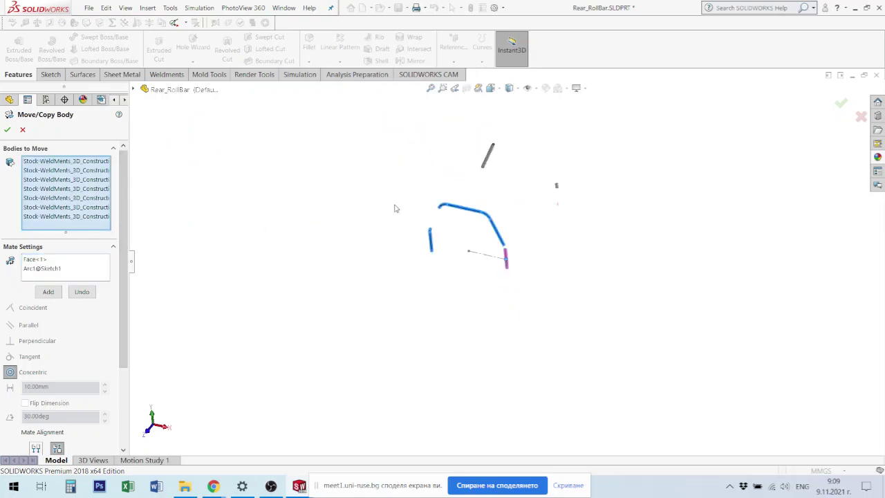
pyautogui.scroll(-1, 512, 169)
pyautogui.scroll(-1, 516, 180)
pyautogui.click(485, 153)
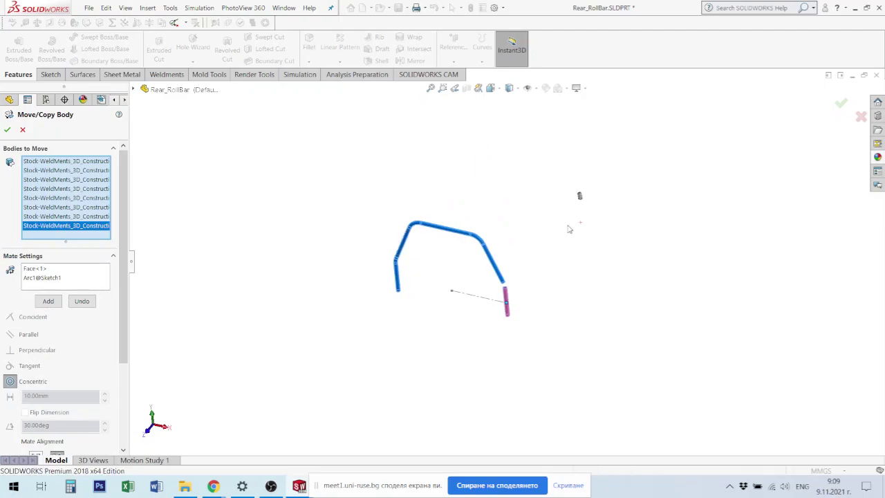
pyautogui.scroll(-1, 573, 198)
pyautogui.scroll(-2, 569, 203)
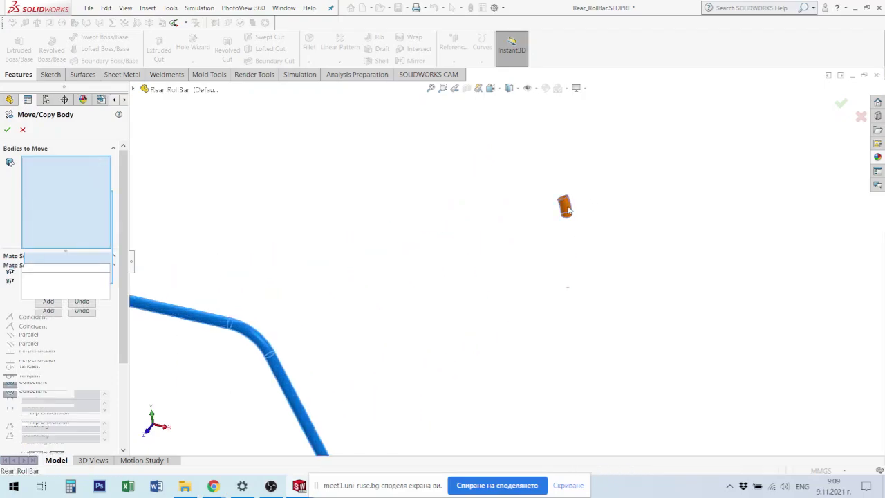
pyautogui.scroll(2, 576, 258)
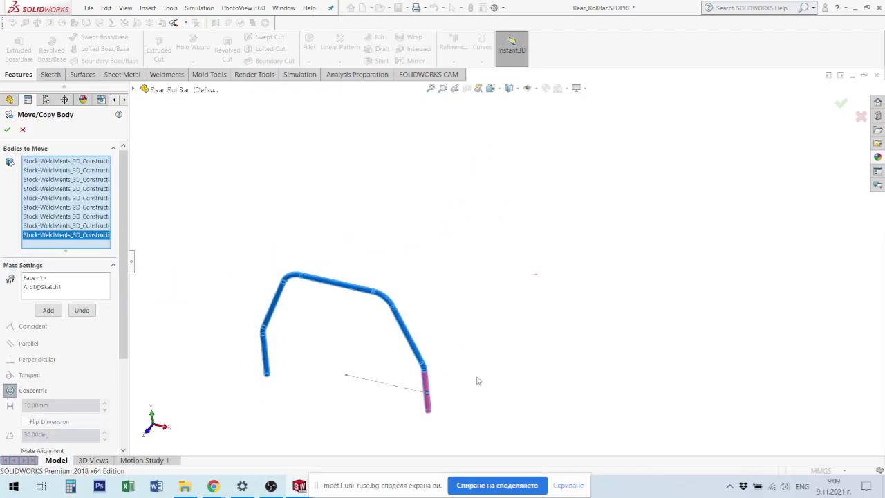
pyautogui.scroll(-2, 420, 403)
pyautogui.scroll(-2, 418, 399)
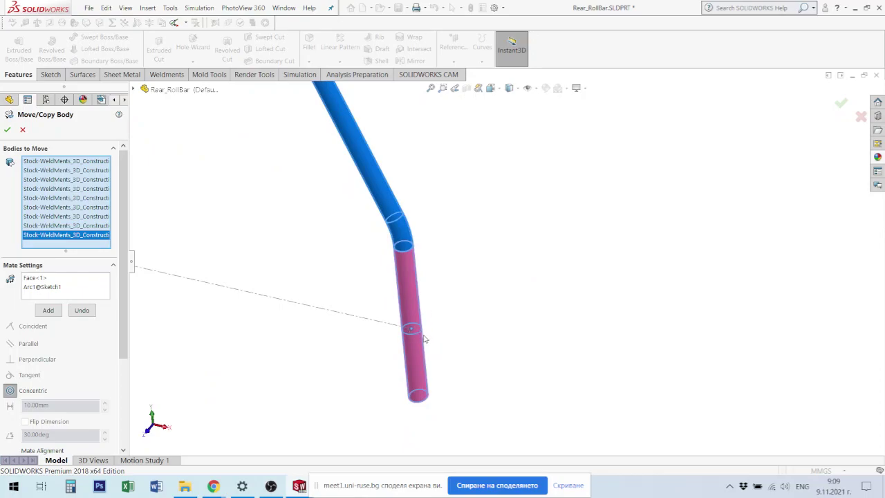
pyautogui.click(842, 103)
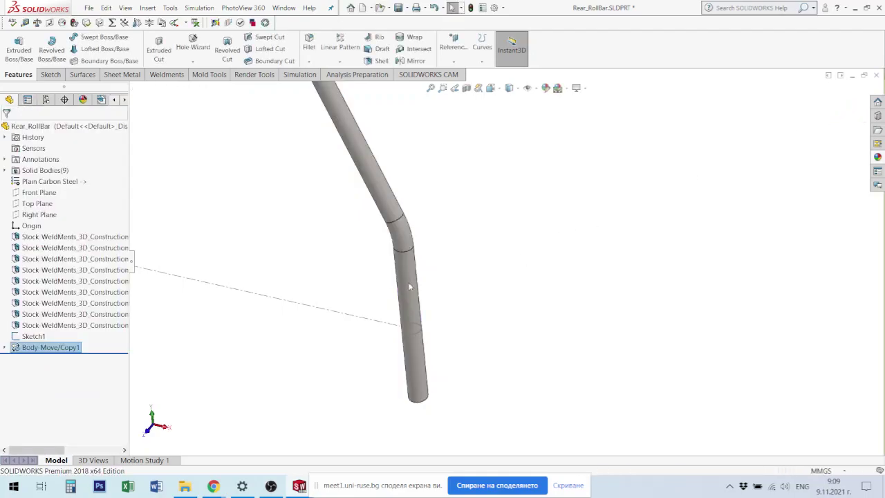
# Step: View the moved roll bar normal to the Right Plane, then the Front Plane
pyautogui.click(43, 216)
pyautogui.hotkey('ctrl', '8')
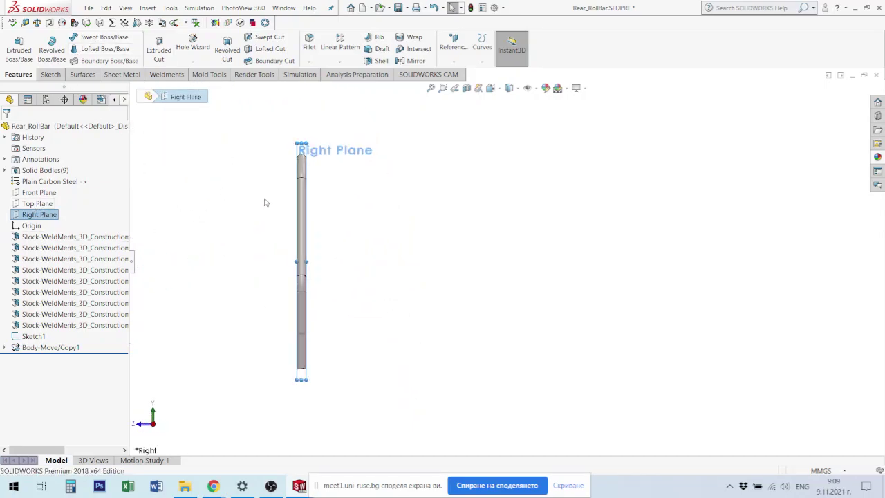
pyautogui.click(38, 193)
pyautogui.hotkey('ctrl', '8')
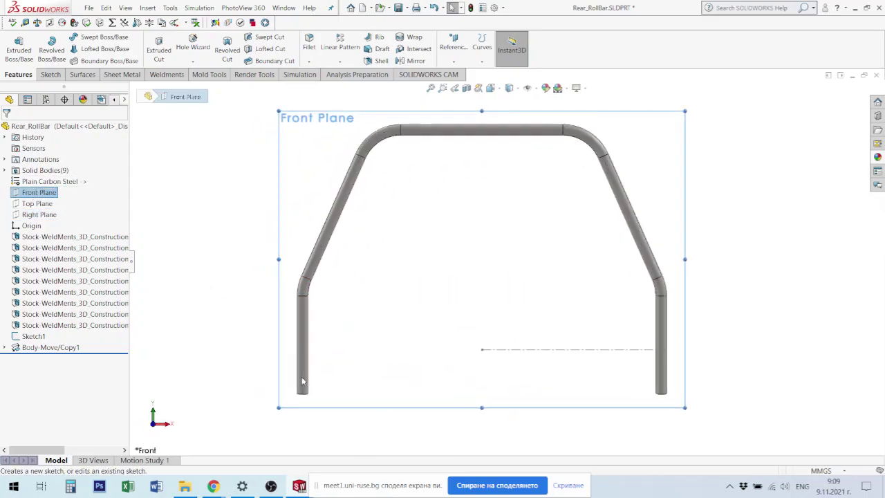
pyautogui.moveTo(326, 384); pyautogui.dragTo(290, 381, button='middle')
pyautogui.scroll(-3, 614, 421)
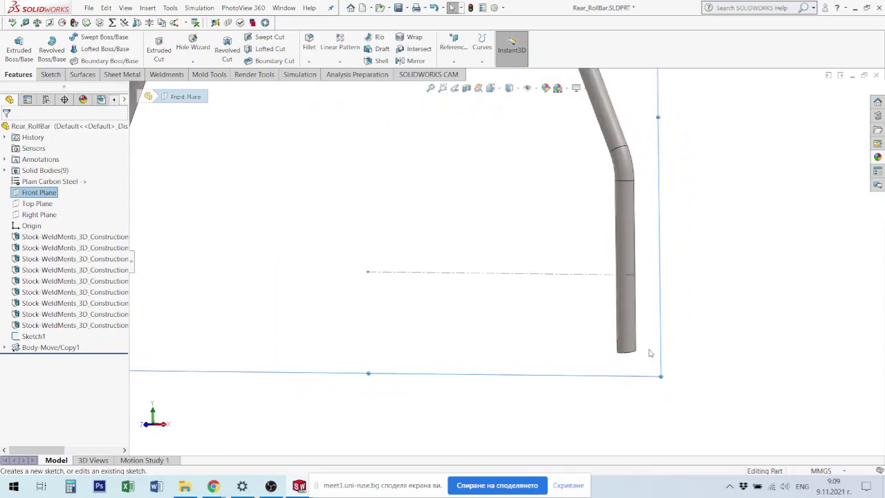
# Step: Face the Right Plane again, then suppress Body-Move/Copy1
pyautogui.click(31, 215)
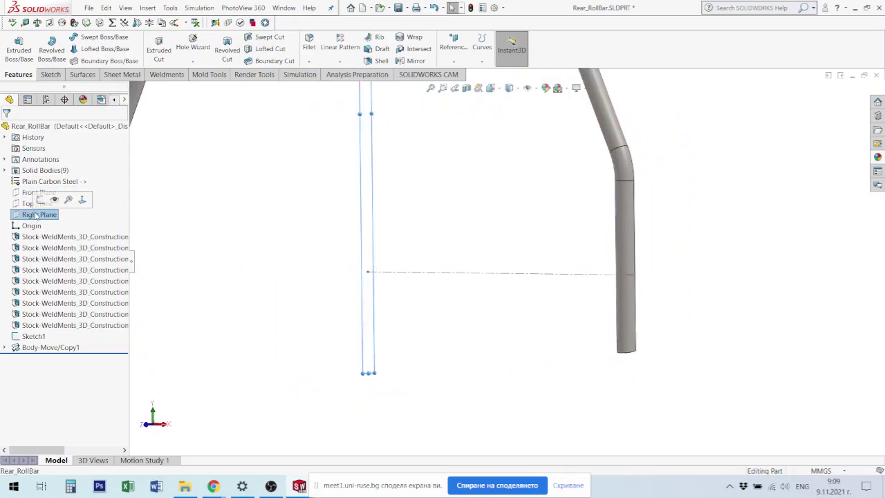
pyautogui.hotkey('ctrl', '8')
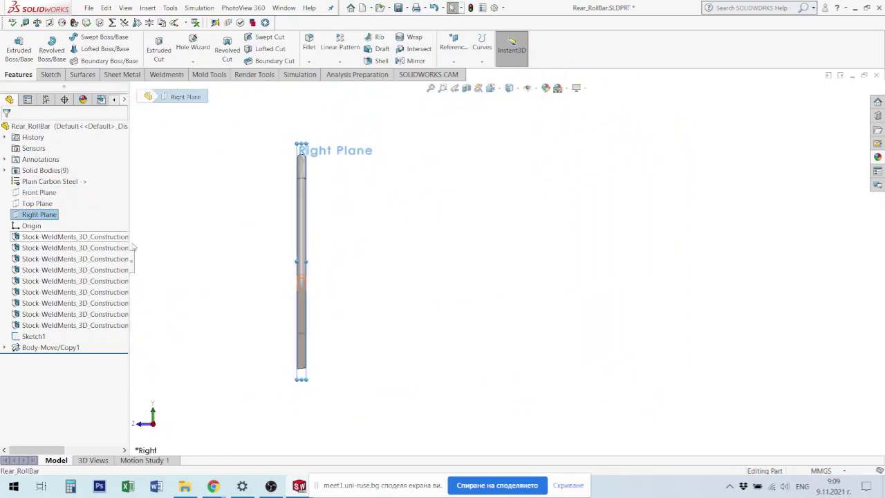
pyautogui.scroll(-2, 477, 351)
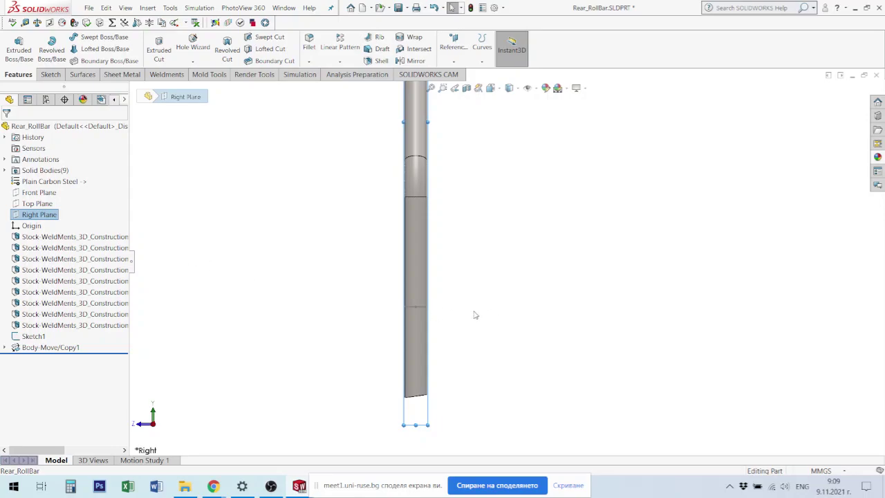
pyautogui.scroll(3, 476, 314)
pyautogui.scroll(2, 388, 178)
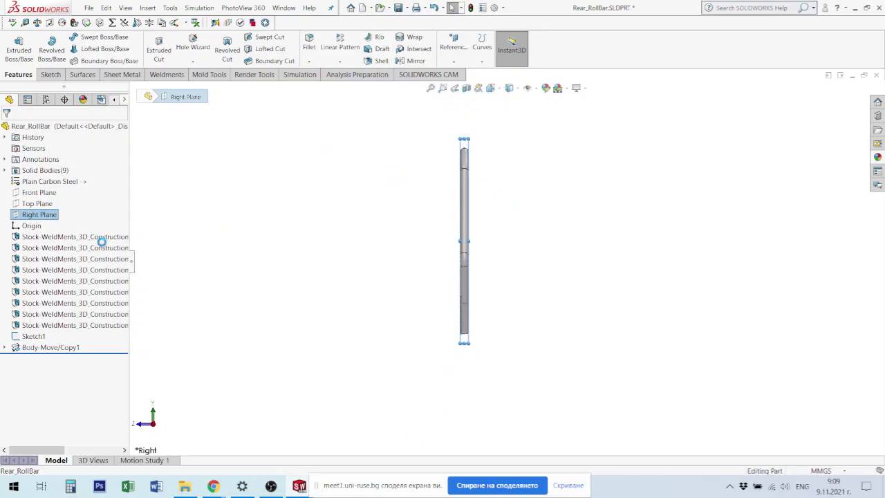
pyautogui.click(47, 350)
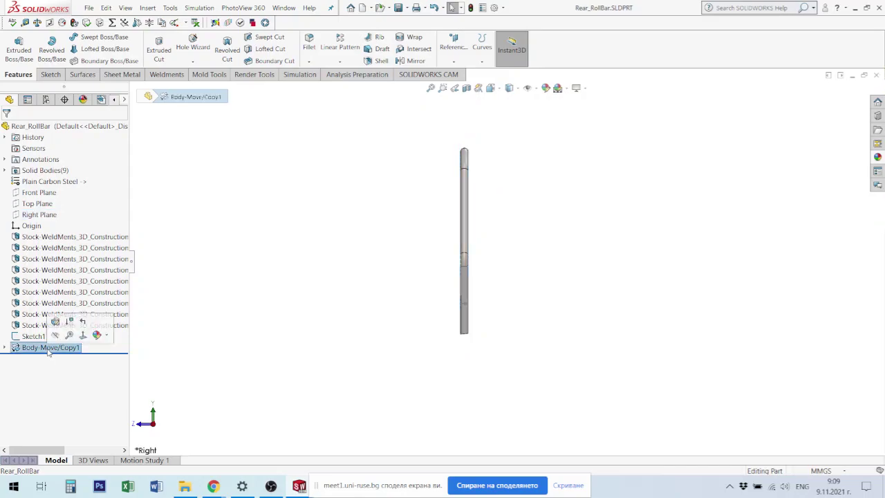
pyautogui.click(60, 322)
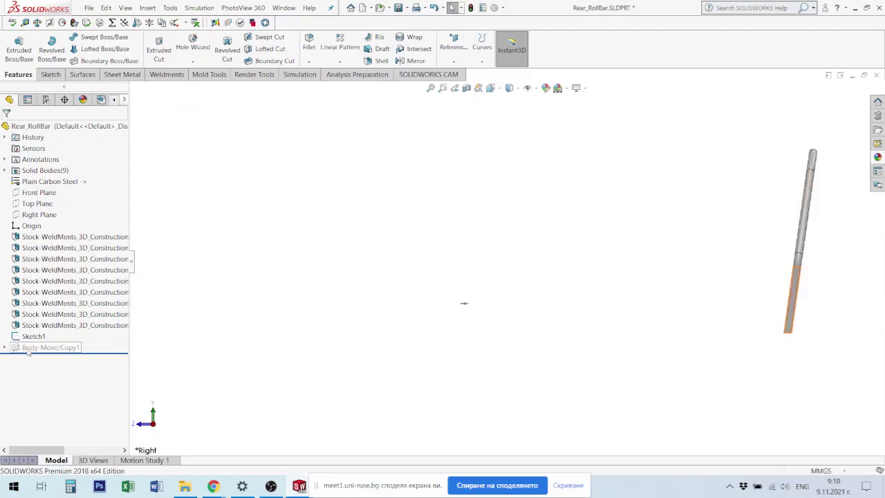
# Step: Unsuppress Body-Move/Copy1 and inspect the moved roll bar in a 3D orbited view
pyautogui.click(27, 349)
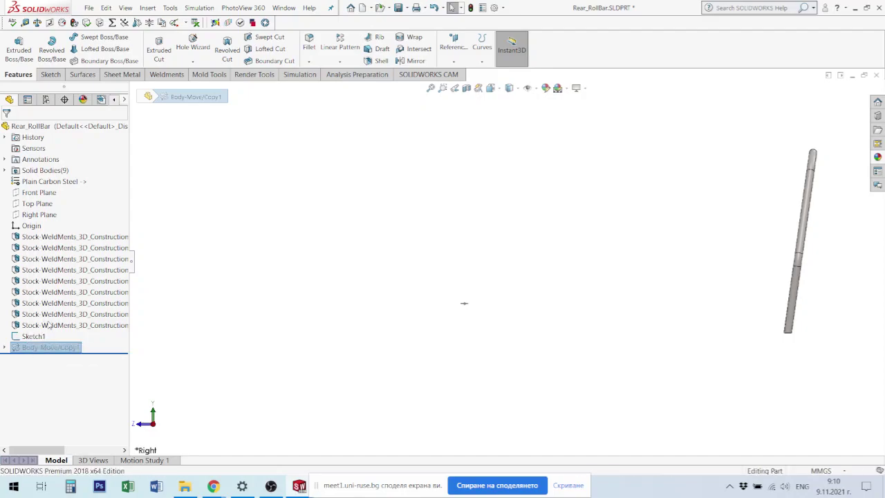
pyautogui.click(50, 325)
pyautogui.moveTo(539, 309); pyautogui.dragTo(561, 326, button='middle')
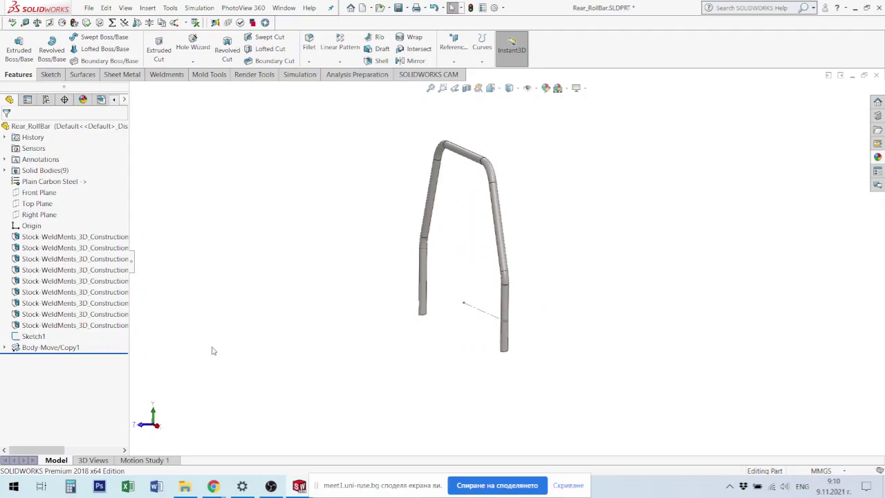
pyautogui.scroll(3, 492, 348)
pyautogui.scroll(-2, 484, 326)
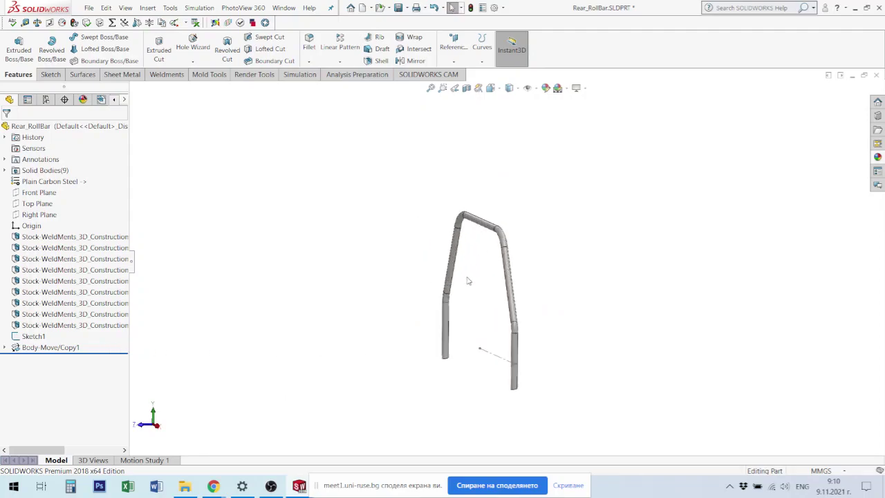
pyautogui.moveTo(468, 281); pyautogui.dragTo(501, 295, button='middle')
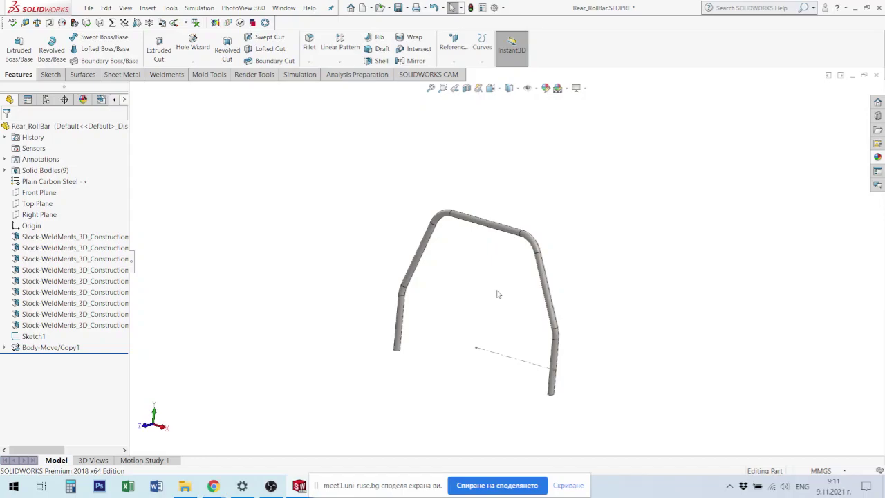
pyautogui.scroll(1, 507, 265)
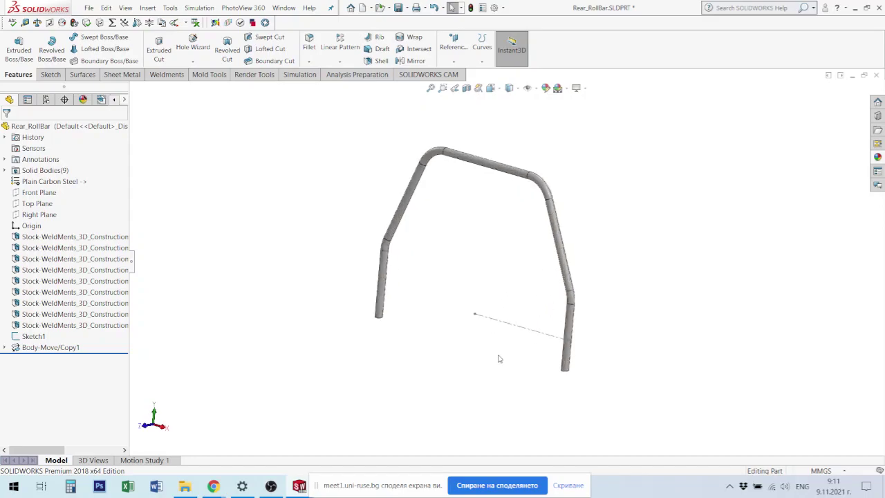
pyautogui.scroll(-2, 500, 356)
# Step: Close Rear_RollBar.SLDPRT, saving all modified documents, and view the whole tube frame
pyautogui.click(877, 76)
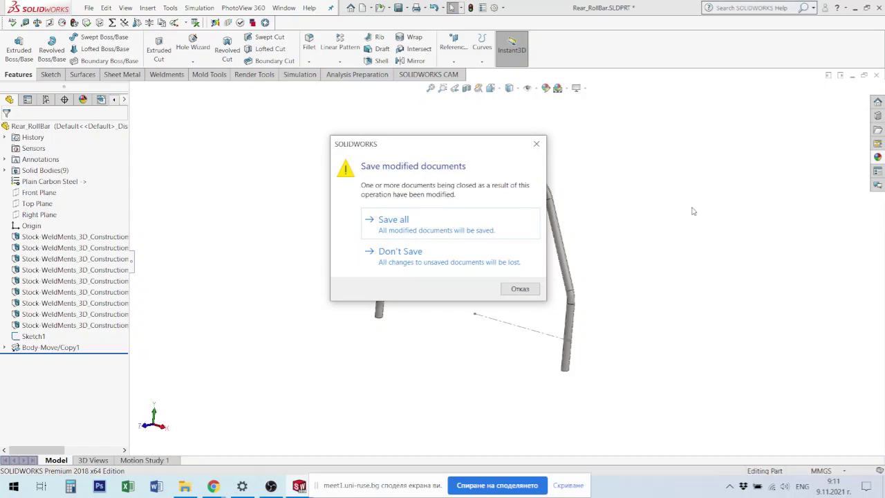
pyautogui.click(389, 216)
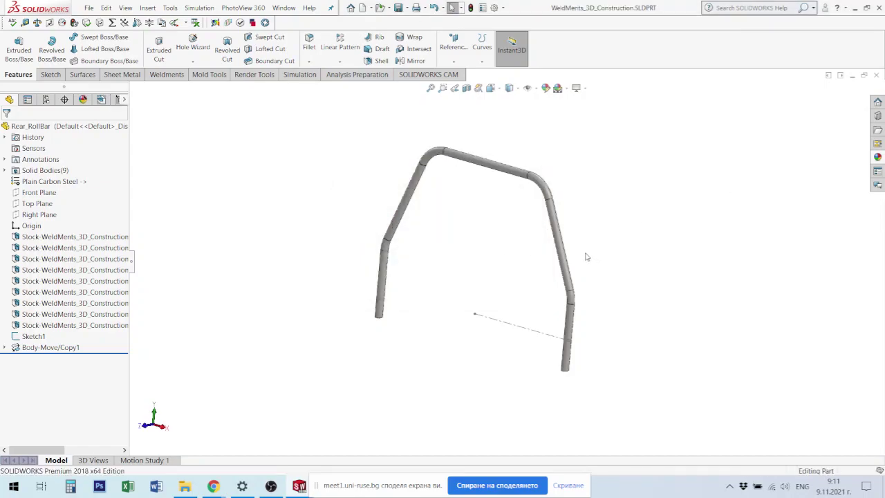
pyautogui.scroll(5, 502, 270)
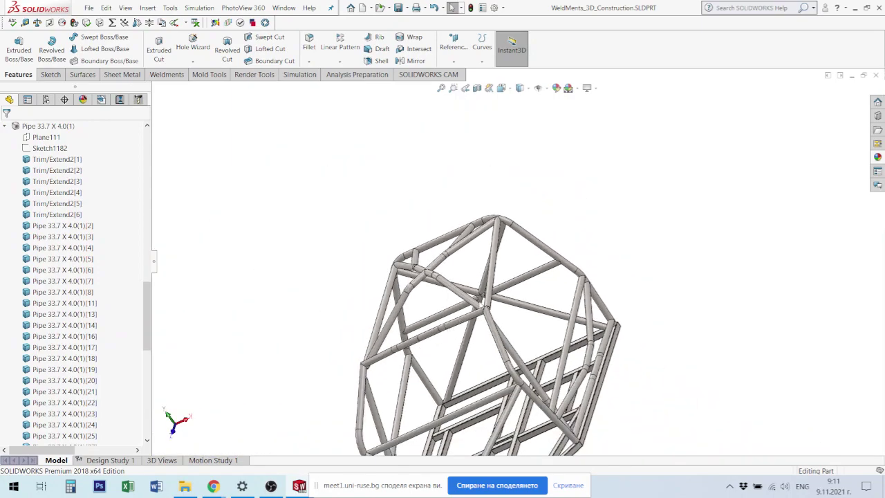
pyautogui.moveTo(469, 343)
pyautogui.mouseDown(button='middle')
pyautogui.moveTo(517, 262)
pyautogui.moveTo(413, 288)
pyautogui.mouseUp(button='middle')
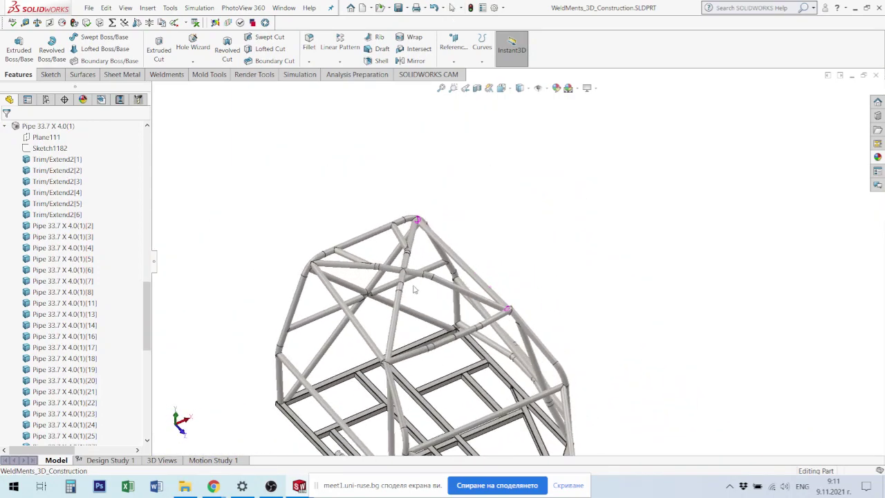
pyautogui.scroll(-3, 390, 294)
pyautogui.scroll(-3, 391, 294)
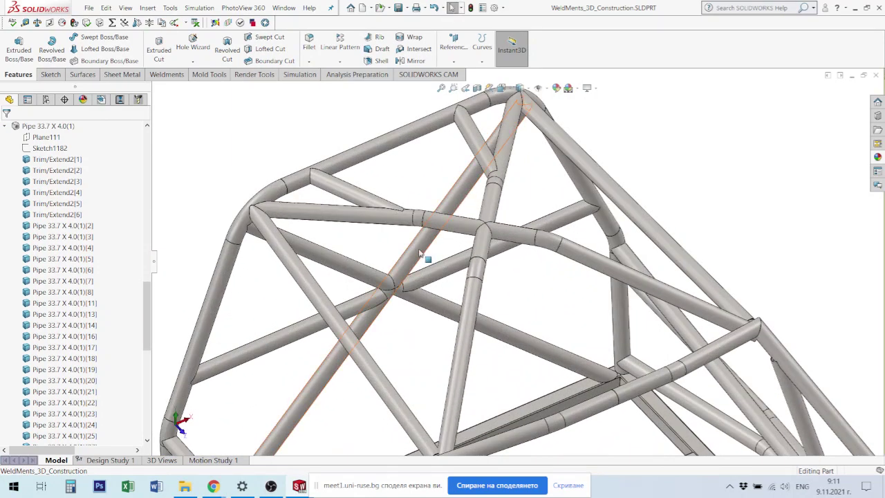
# Step: Select the short upper-left diagonal Pipe 33.7 X 4.0(1)[11] member
pyautogui.click(419, 252)
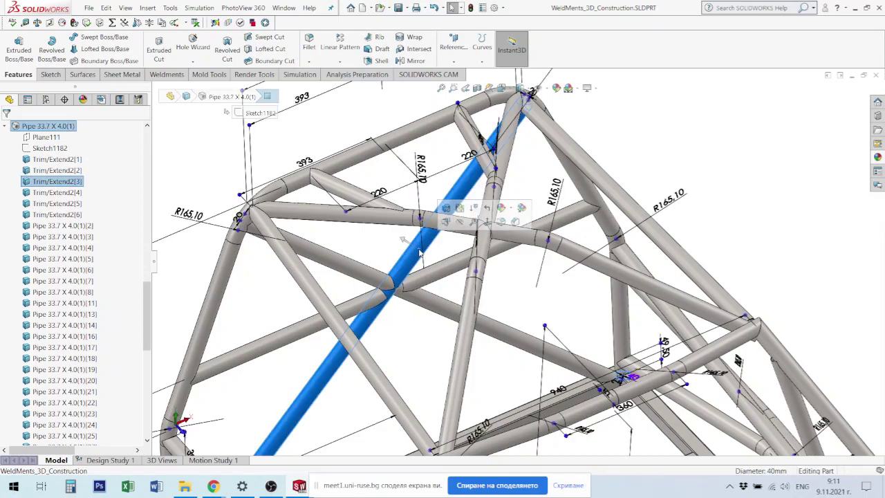
pyautogui.click(358, 274)
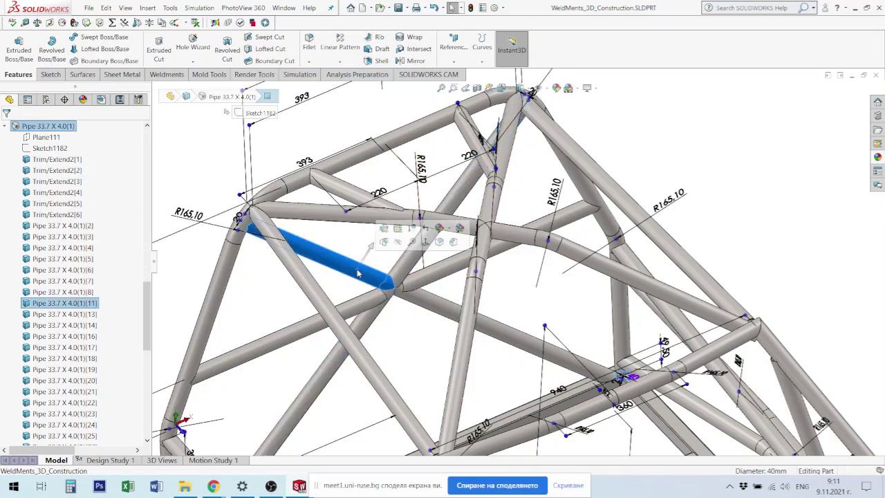
pyautogui.click(446, 313)
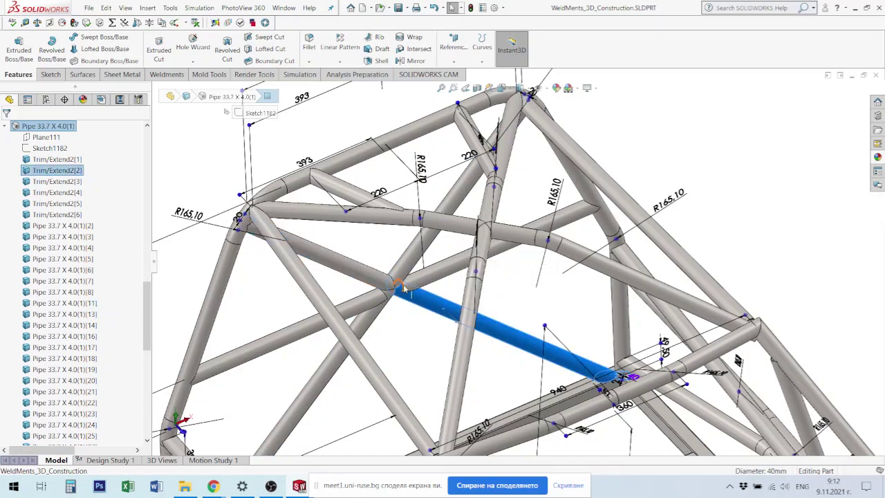
pyautogui.moveTo(406, 289)
pyautogui.mouseDown(button='middle')
pyautogui.moveTo(393, 266)
pyautogui.moveTo(377, 271)
pyautogui.mouseUp(button='middle')
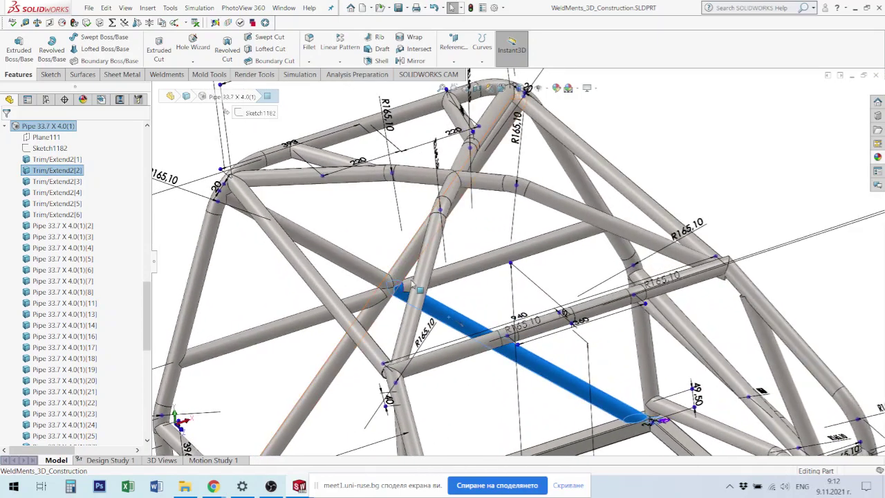
pyautogui.scroll(-2, 373, 270)
pyautogui.scroll(-2, 372, 269)
pyautogui.click(372, 270)
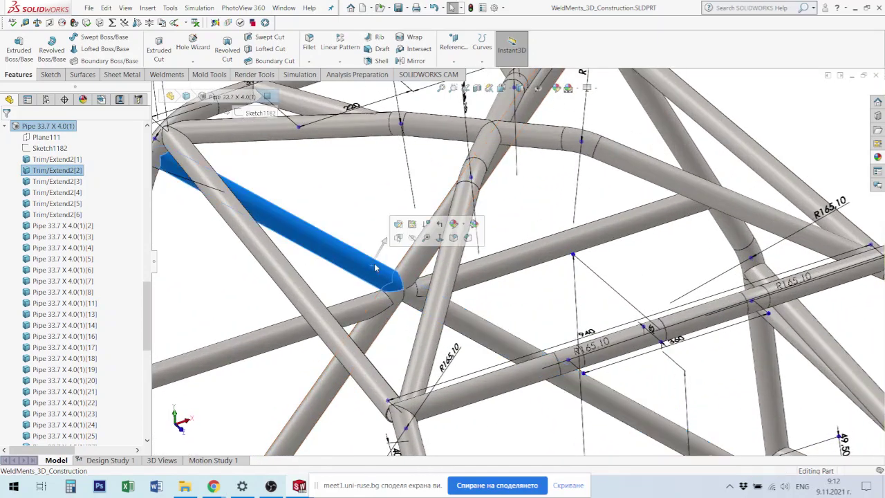
# Step: Insert the pipe body into a new part saved as WeldMents_3D_Construction-Pipe 33.7 X 4.0(1).SLDPRT
pyautogui.rightClick(346, 257)
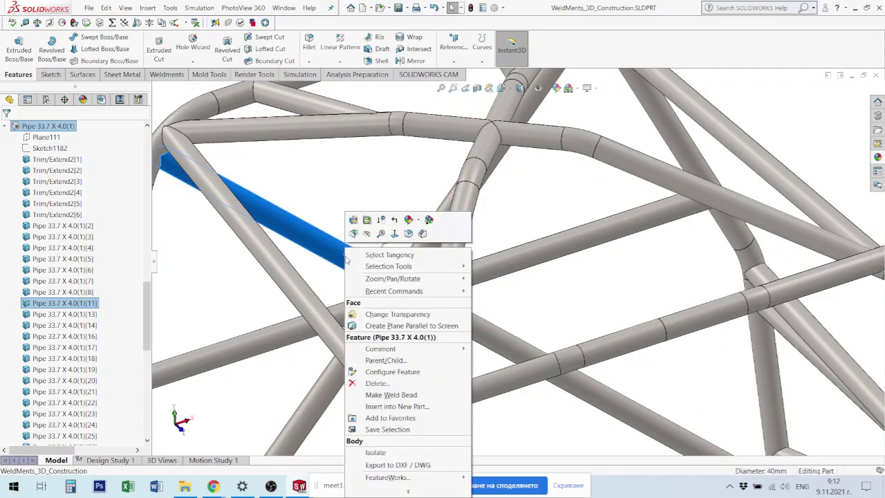
pyautogui.click(418, 409)
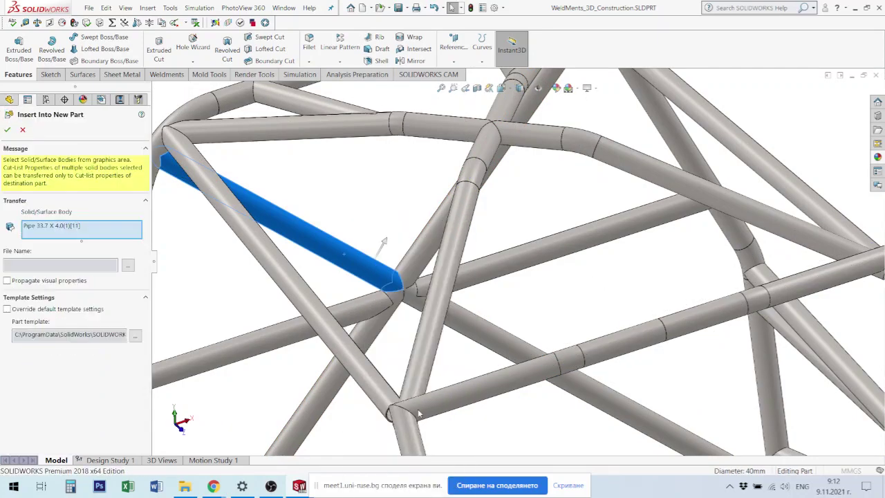
pyautogui.click(7, 131)
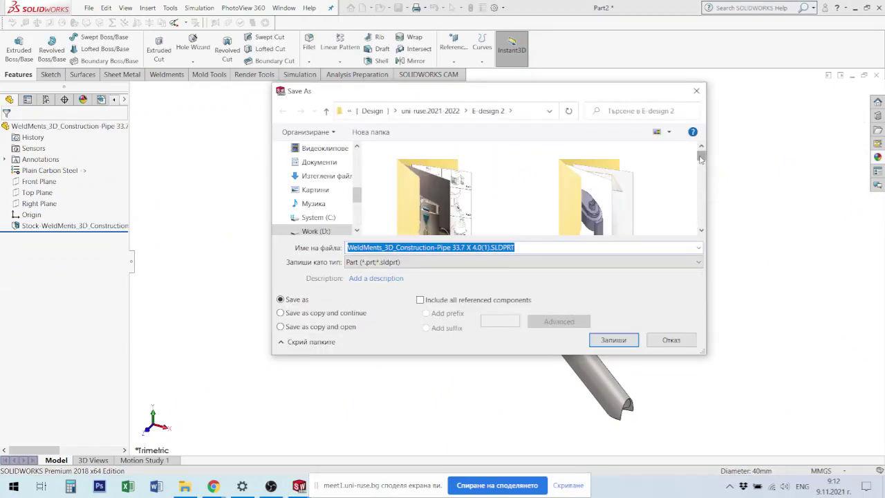
pyautogui.moveTo(702, 159); pyautogui.dragTo(701, 173)
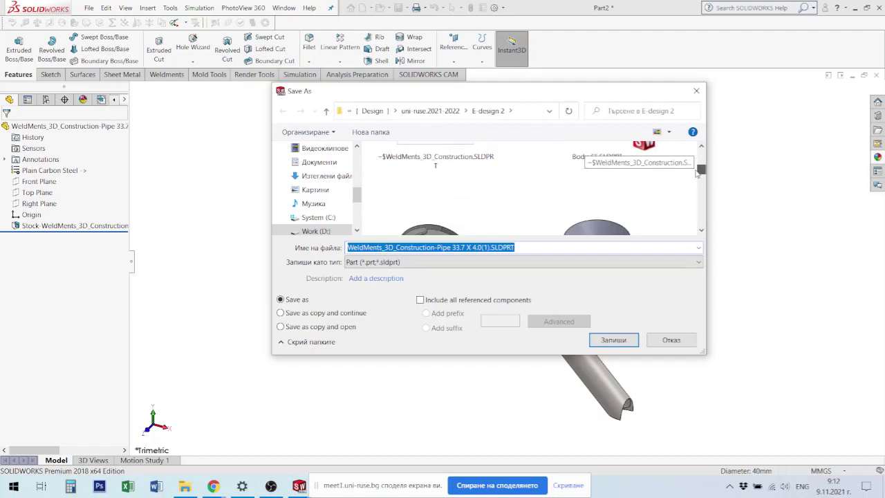
pyautogui.click(612, 343)
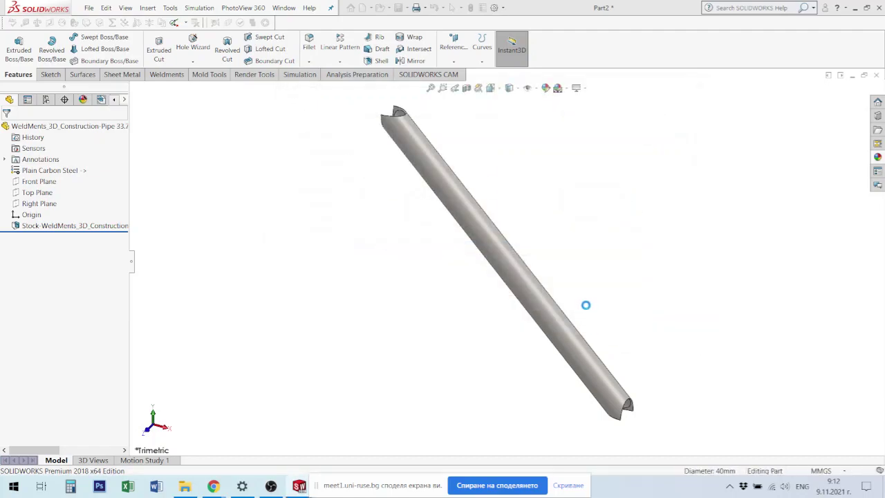
pyautogui.scroll(-3, 628, 404)
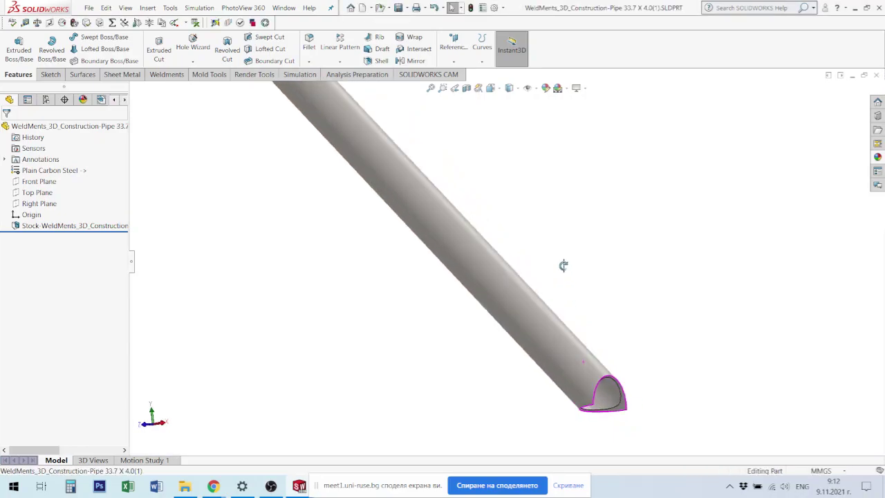
pyautogui.moveTo(596, 382); pyautogui.dragTo(585, 200, button='middle')
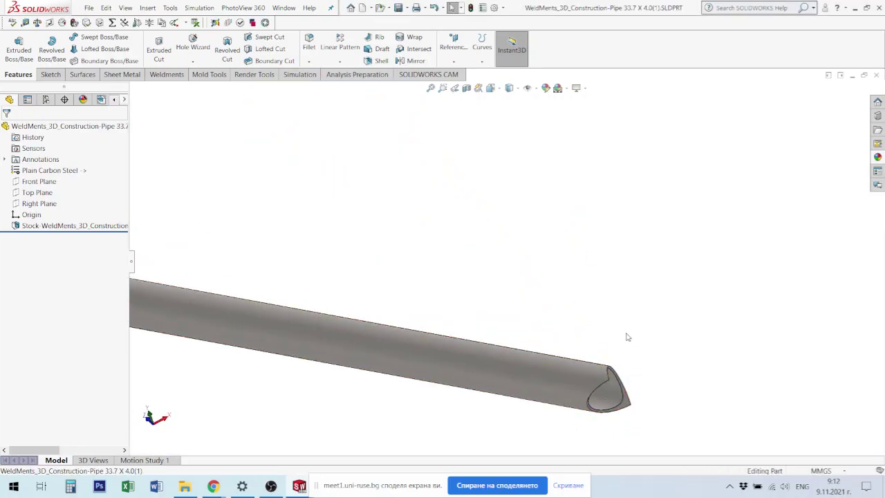
pyautogui.scroll(3, 539, 346)
pyautogui.moveTo(397, 278)
pyautogui.mouseDown(button='middle')
pyautogui.moveTo(464, 392)
pyautogui.moveTo(298, 293)
pyautogui.mouseUp(button='middle')
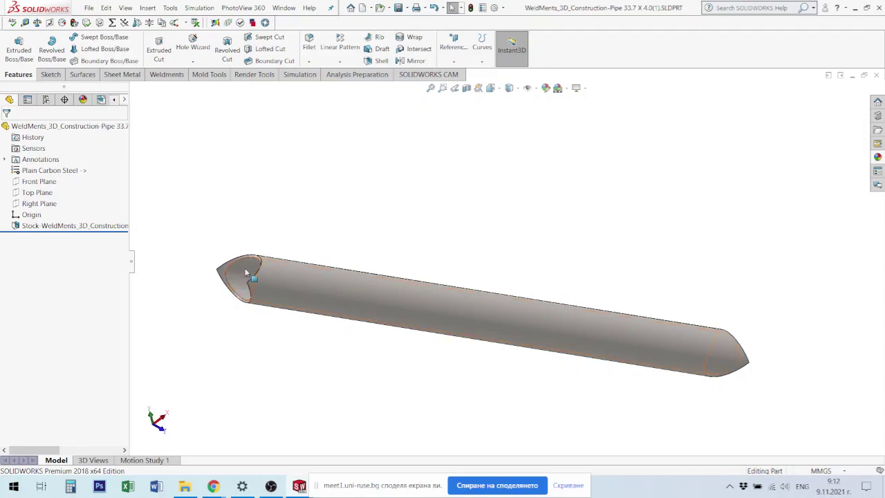
pyautogui.moveTo(251, 299); pyautogui.dragTo(399, 357, button='middle')
pyautogui.press('z')
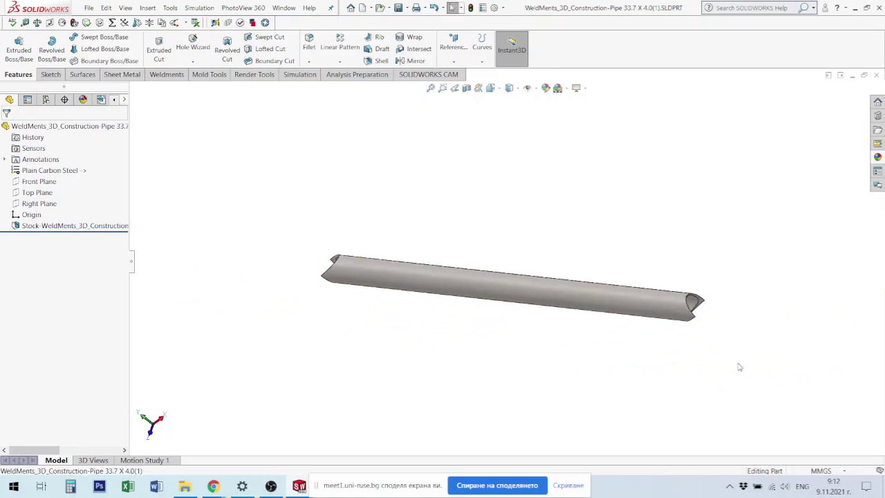
pyautogui.moveTo(611, 320); pyautogui.dragTo(506, 296, button='middle')
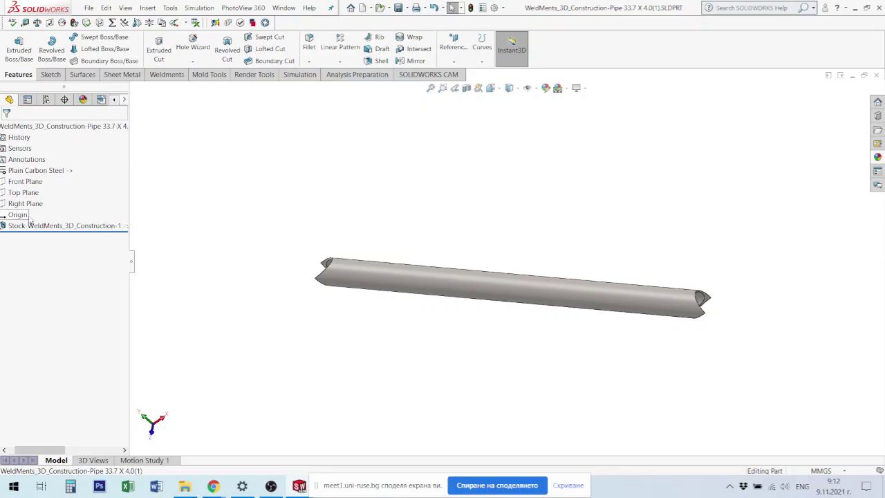
pyautogui.moveTo(345, 266)
pyautogui.mouseDown(button='middle')
pyautogui.moveTo(375, 233)
pyautogui.moveTo(344, 249)
pyautogui.mouseUp(button='middle')
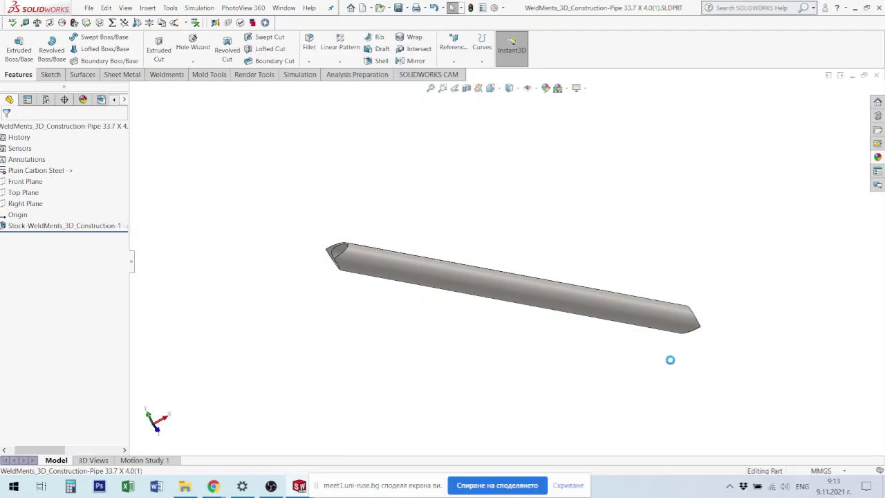
# Step: Close the pipe part and zoom the WeldMents_3D_Construction frame to its front square-tube corner
pyautogui.click(876, 75)
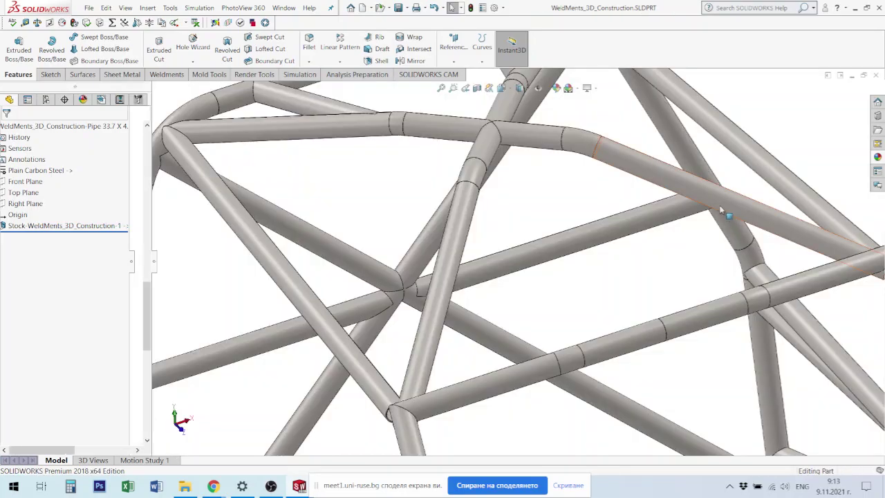
pyautogui.scroll(-5, 705, 216)
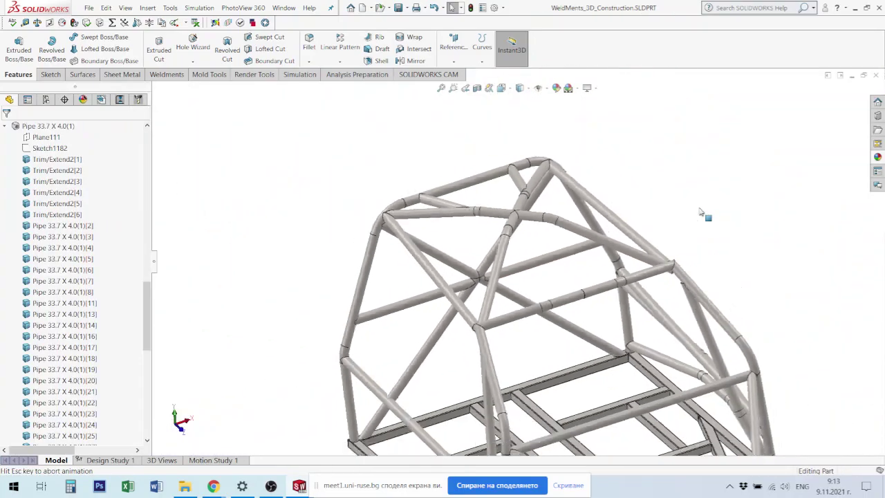
pyautogui.scroll(-3, 691, 228)
pyautogui.moveTo(571, 287)
pyautogui.mouseDown(button='middle')
pyautogui.moveTo(565, 298)
pyautogui.moveTo(651, 386)
pyautogui.mouseUp(button='middle')
pyautogui.scroll(2, 651, 386)
pyautogui.scroll(-3, 651, 385)
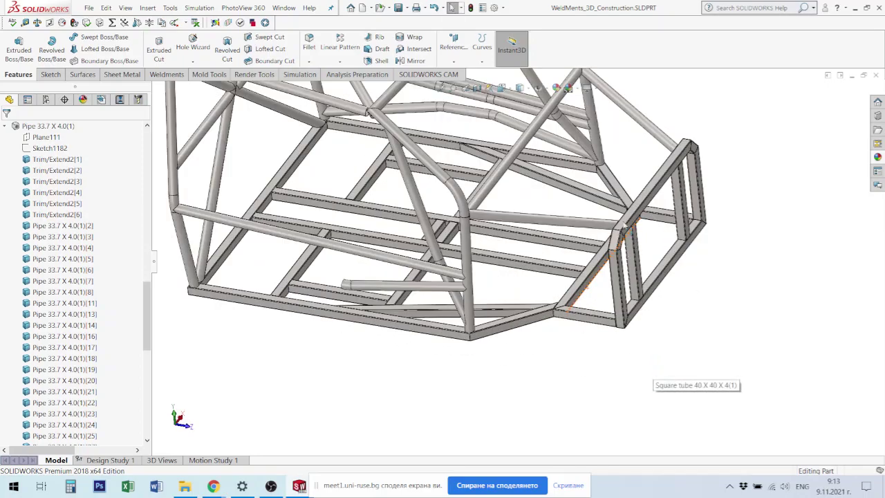
pyautogui.scroll(2, 651, 386)
pyautogui.scroll(-3, 490, 168)
pyautogui.scroll(2, 490, 168)
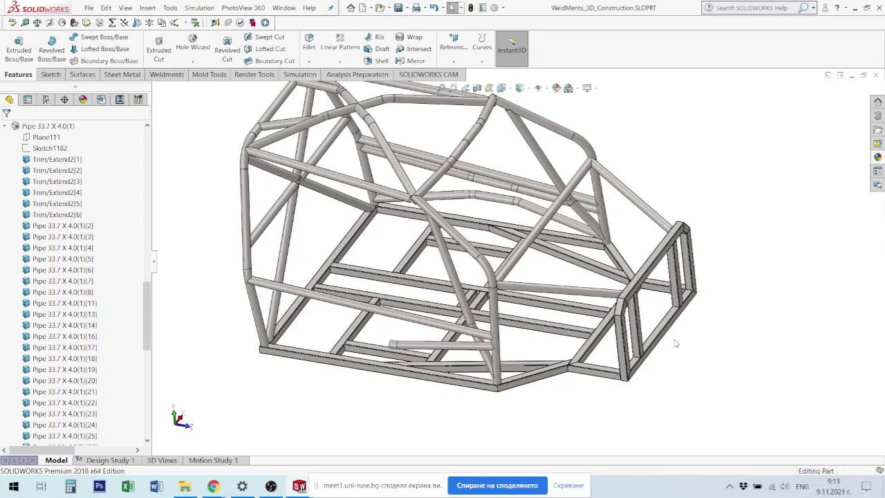
pyautogui.scroll(-1, 652, 223)
pyautogui.scroll(-1, 651, 223)
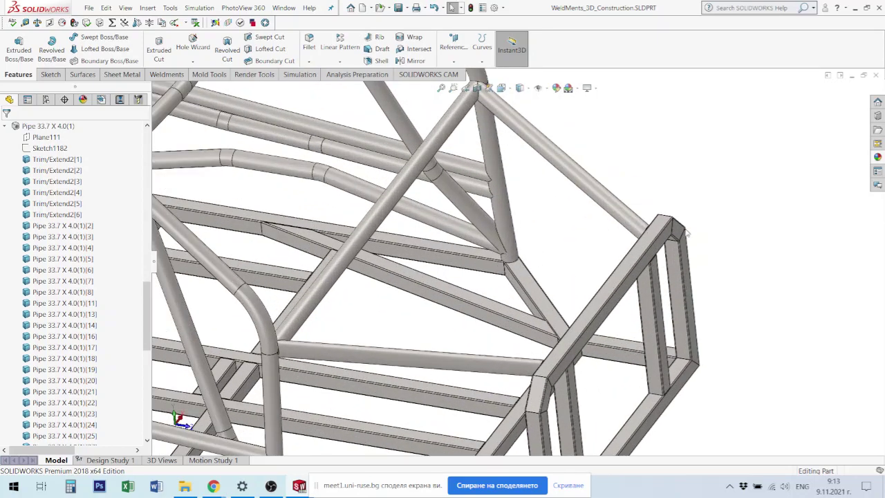
pyautogui.scroll(-1, 652, 224)
pyautogui.scroll(-2, 652, 224)
pyautogui.scroll(-1, 647, 223)
pyautogui.scroll(-1, 632, 224)
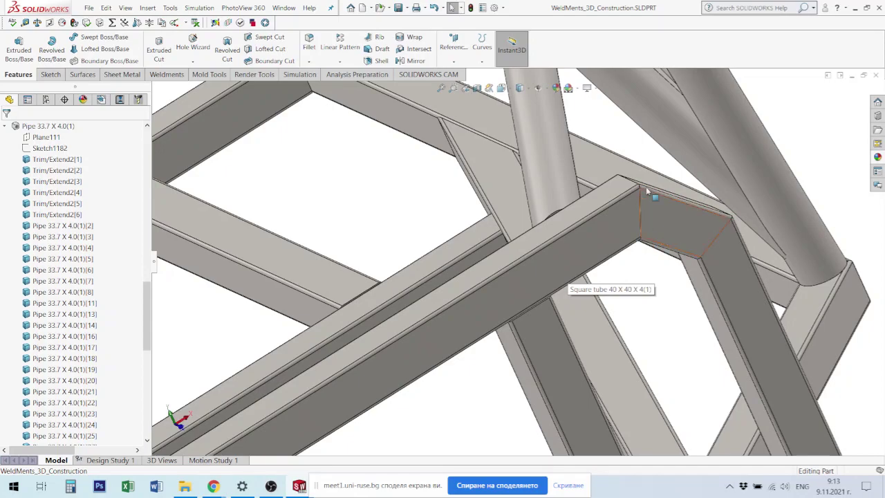
pyautogui.scroll(1, 679, 233)
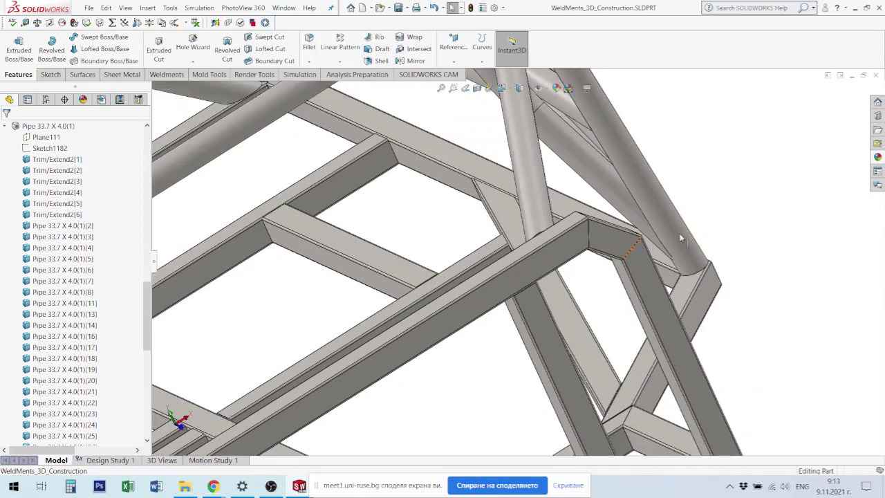
# Step: Select Square tube 40 X 40 X 4(1) to show its Instant3D dimensions, then zoom out
pyautogui.click(606, 248)
pyautogui.scroll(1, 208, 380)
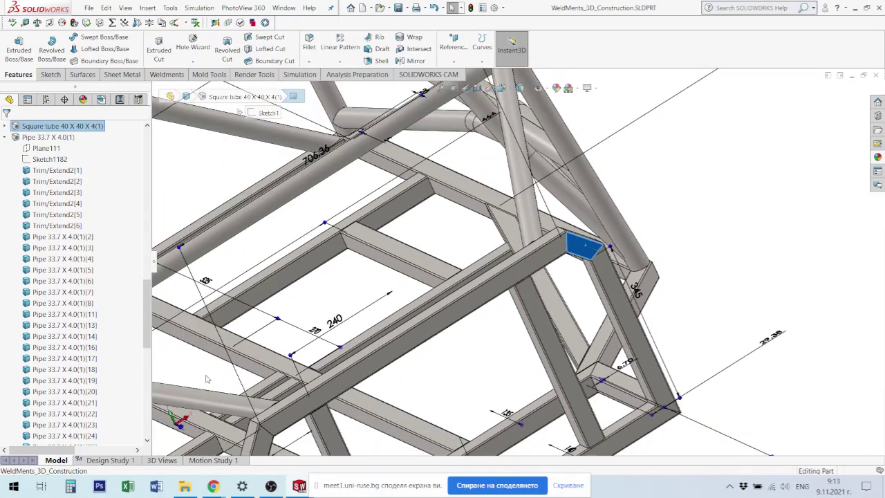
pyautogui.scroll(1, 209, 379)
pyautogui.scroll(1, 209, 379)
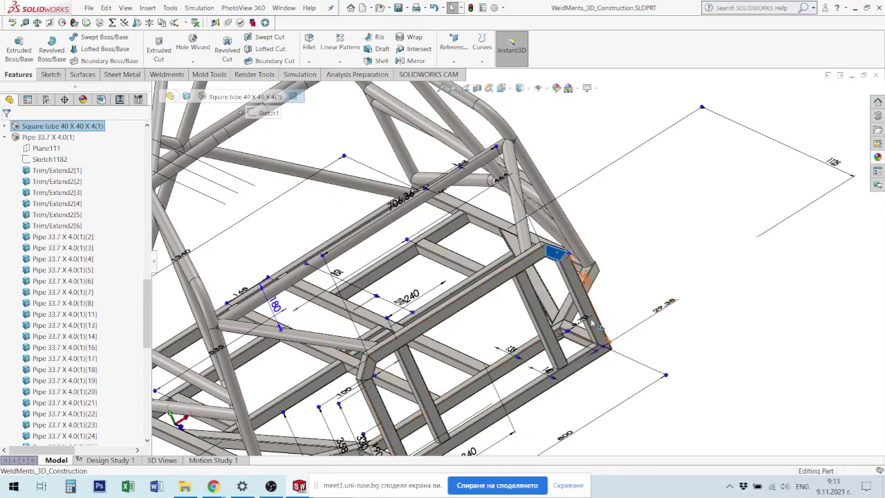
pyautogui.scroll(1, 546, 289)
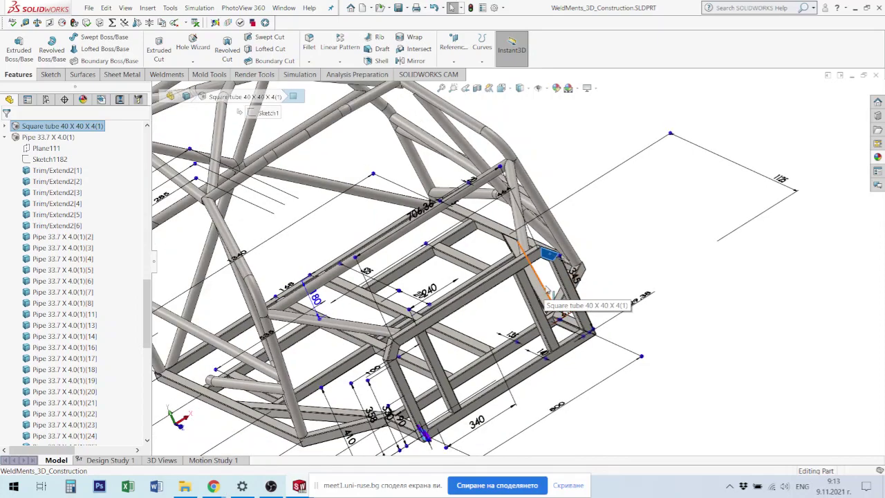
pyautogui.scroll(-1, 626, 234)
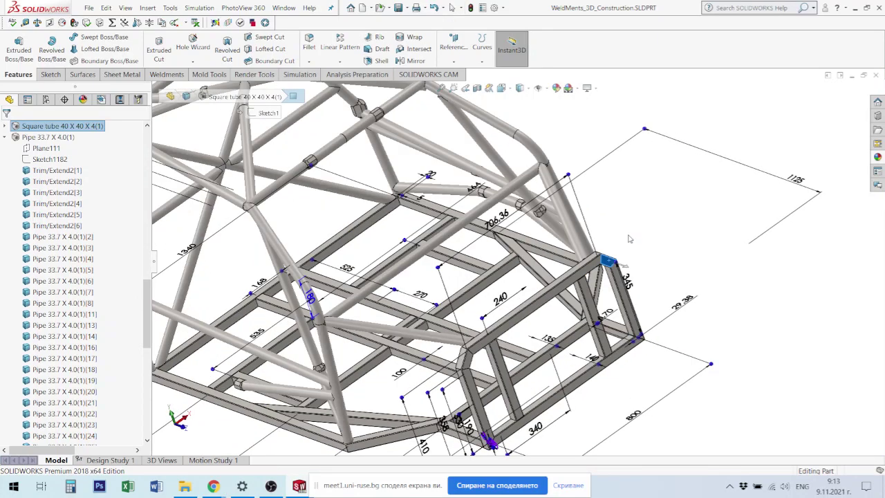
pyautogui.scroll(3, 629, 239)
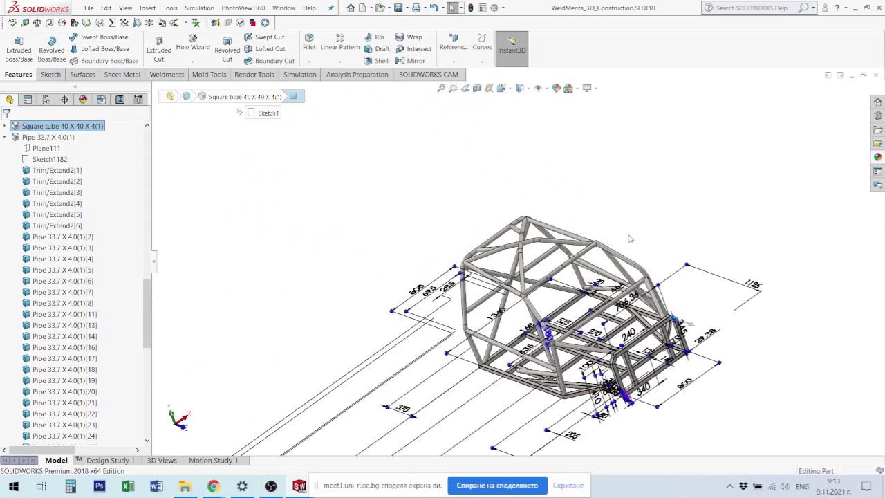